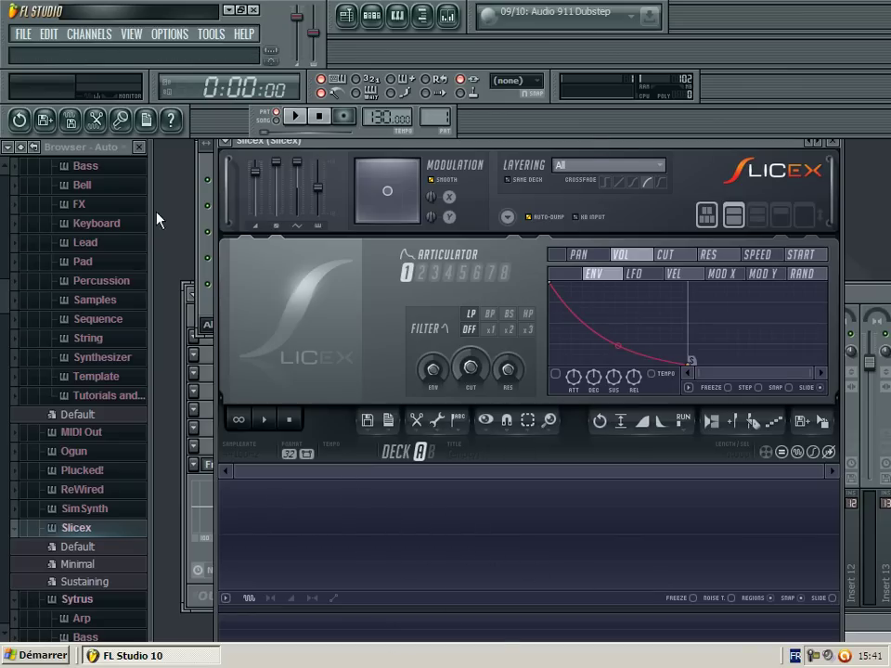
Step: Set the workspace background to the image BlackNatsu The Asian Trapper-003.jpg from the desktop
key(F6)
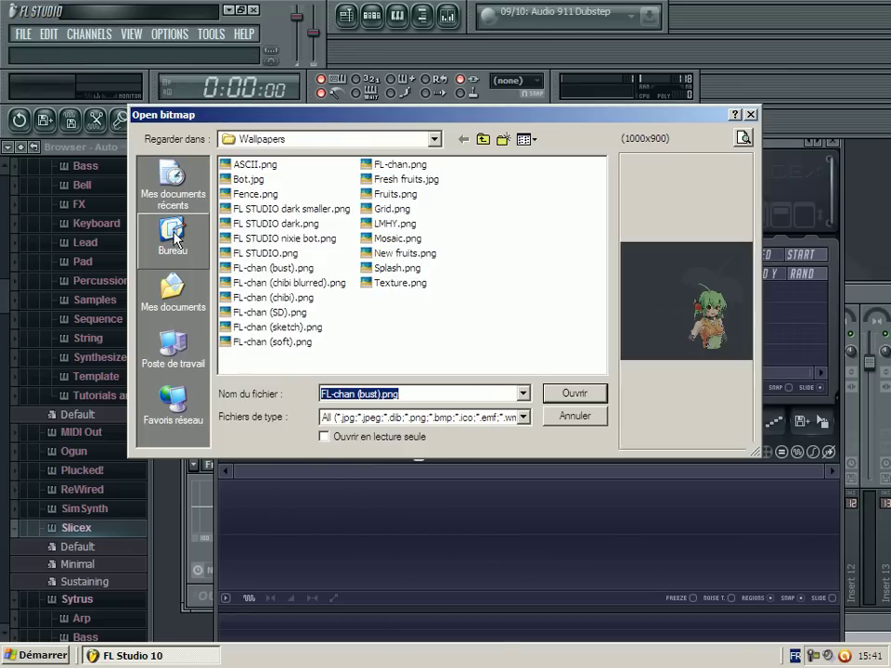
click(172, 232)
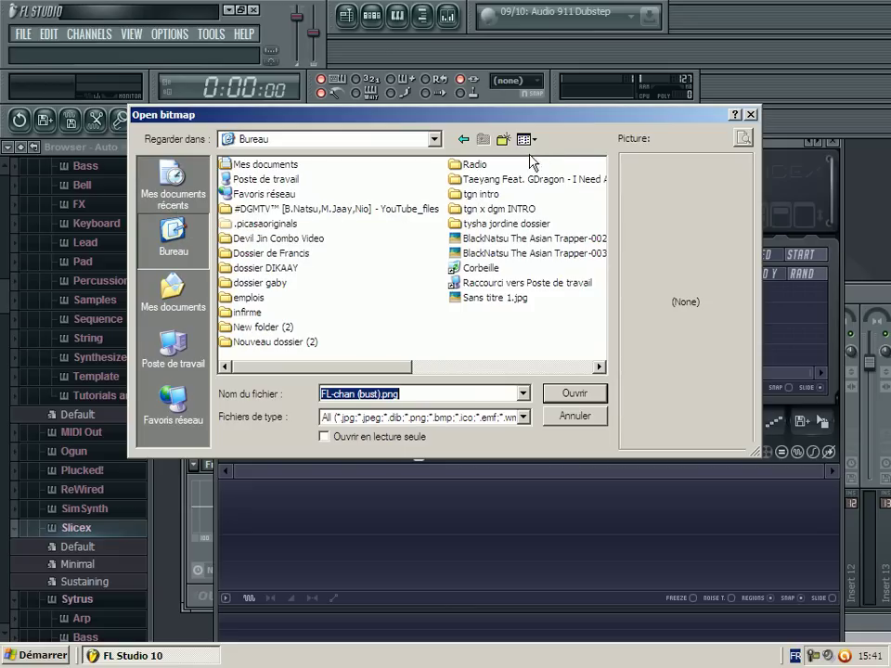
click(564, 262)
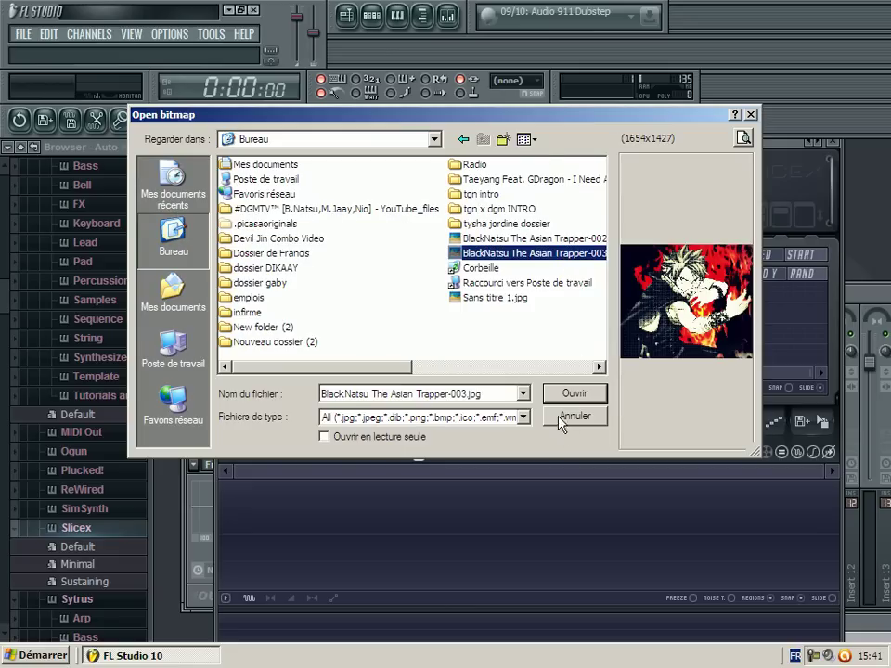
click(574, 394)
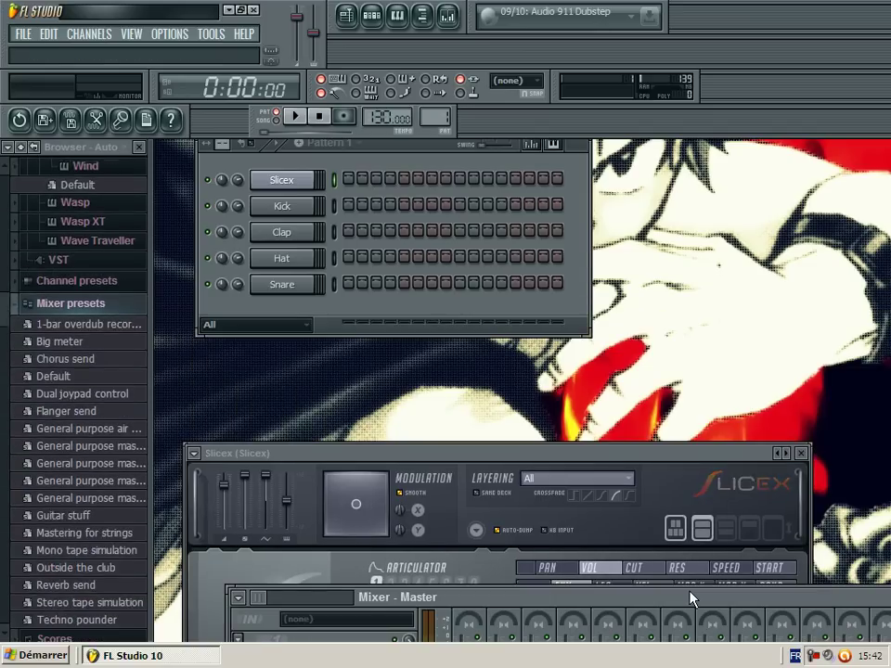
Step: Bring the Slicex window into view and load final_fantasy_7_-_one_winged_angel.mp3 from the desktop into deck A
drag(407, 151, 696, 300)
drag(322, 453, 340, 155)
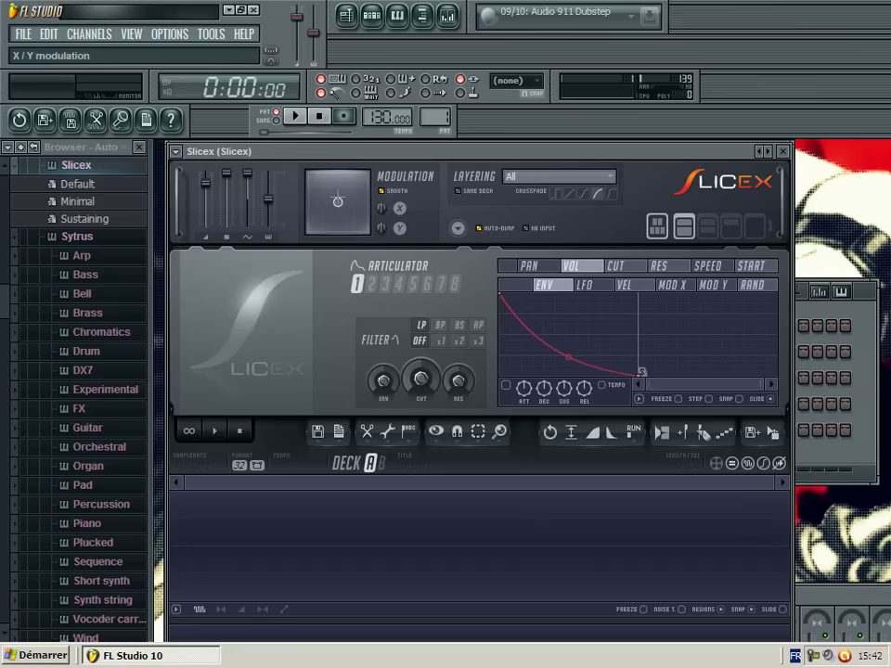
click(390, 529)
click(172, 234)
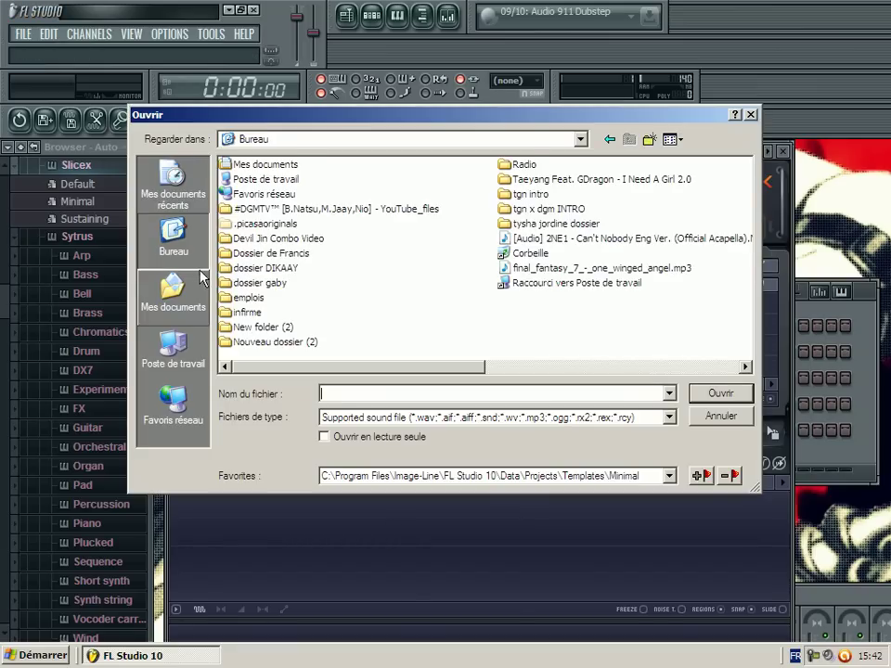
click(538, 268)
click(721, 390)
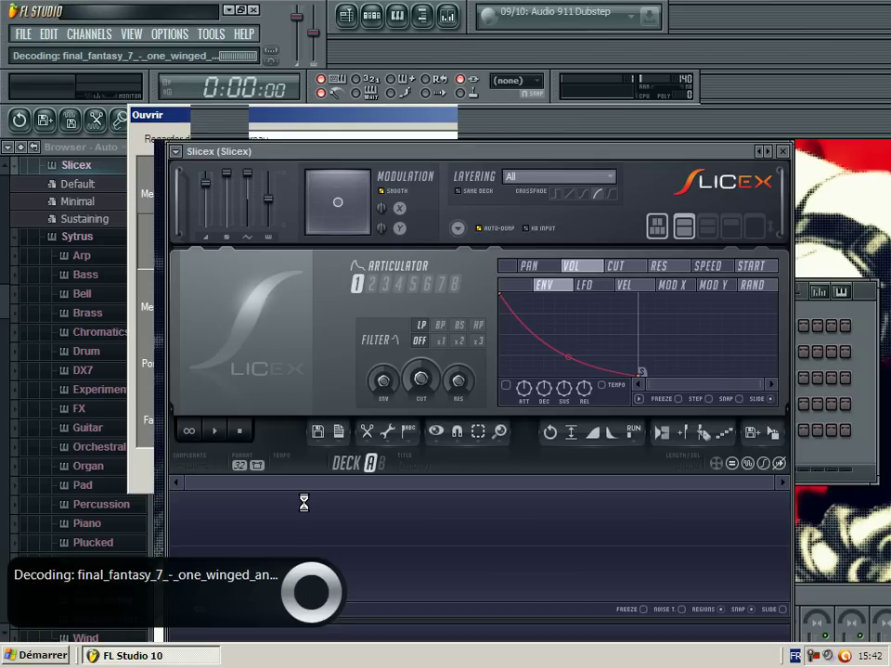
Step: Play the early part of the loaded sample and set its format to 32-bit
click(221, 434)
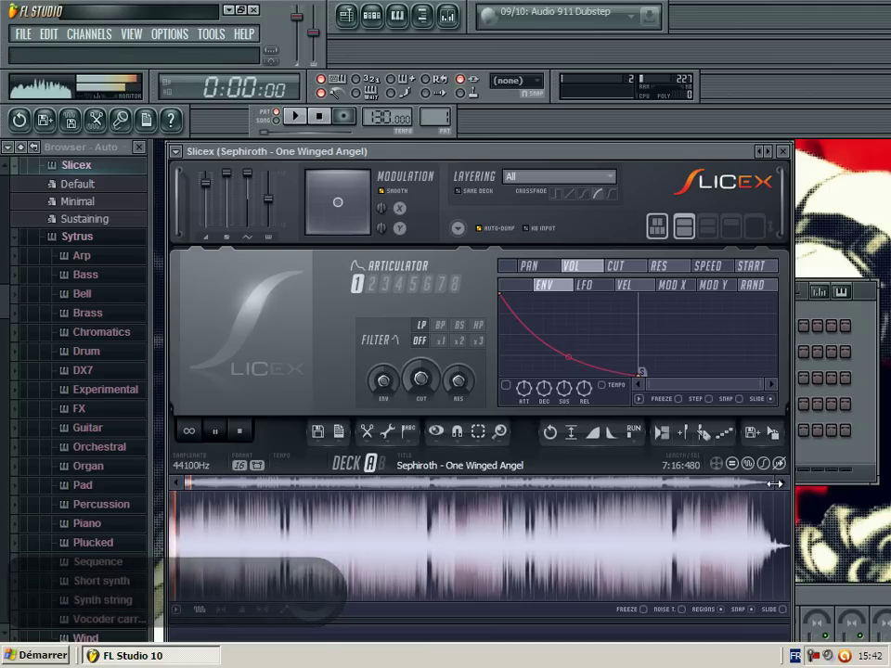
drag(775, 483, 209, 484)
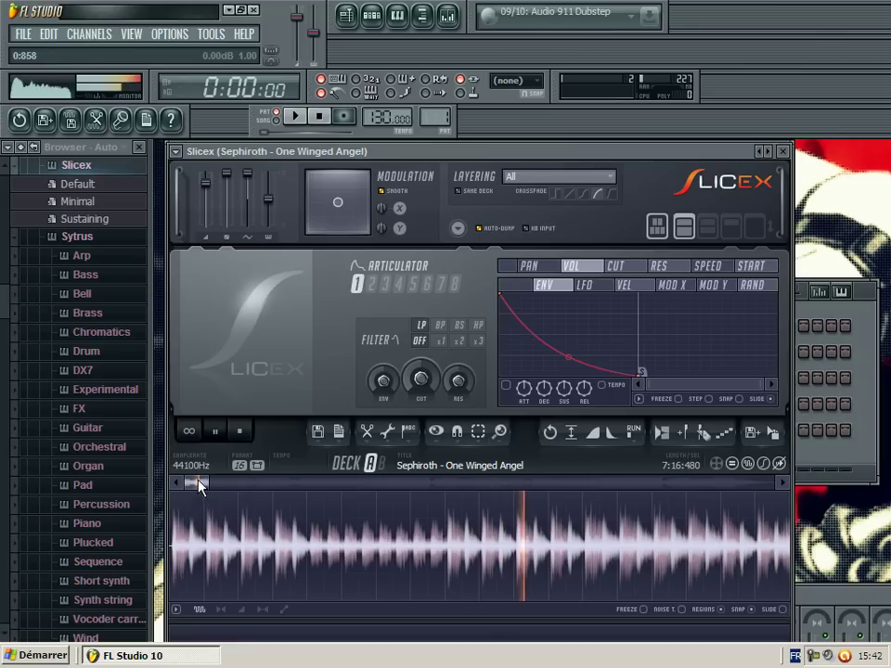
drag(199, 483, 217, 484)
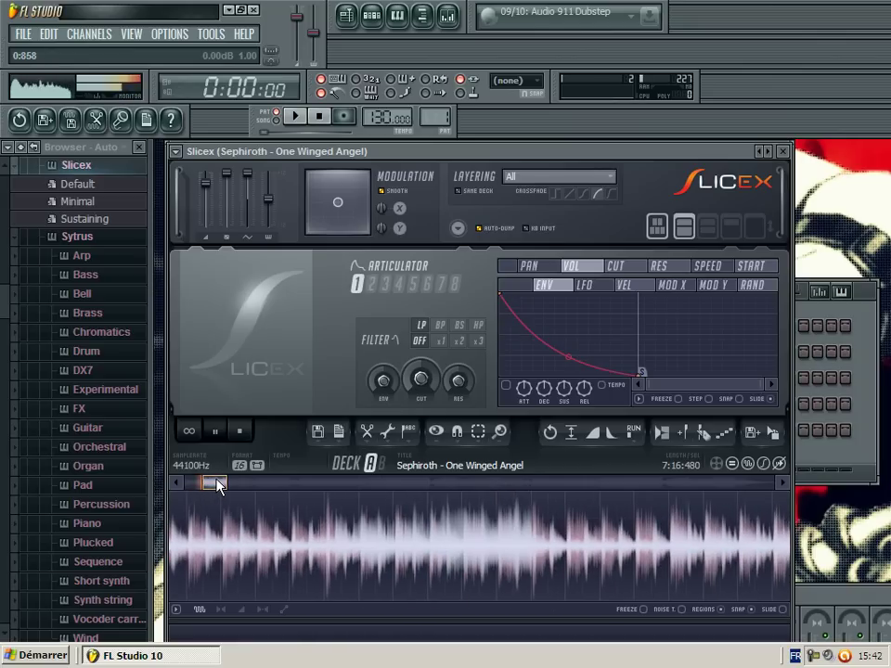
click(325, 564)
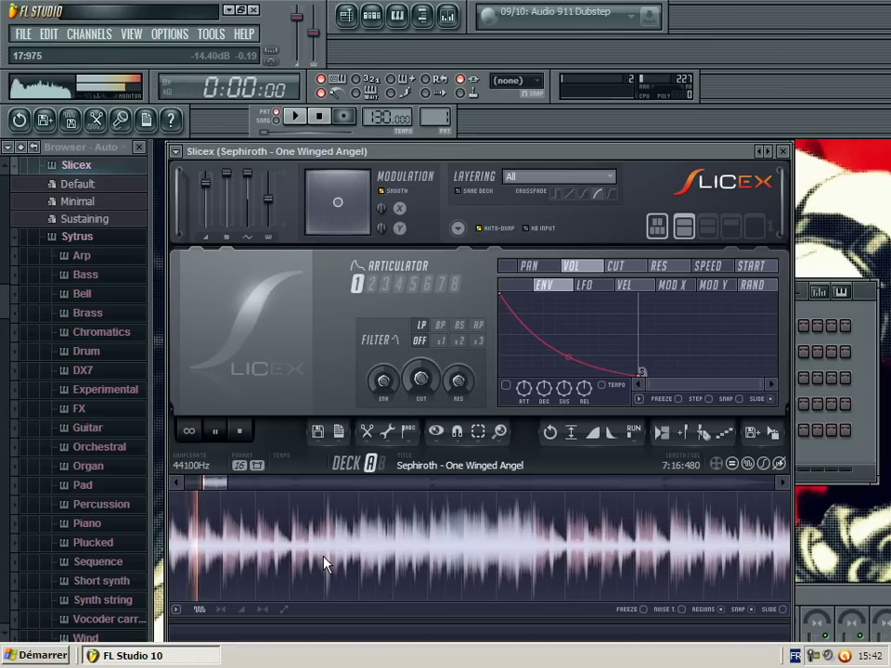
click(239, 465)
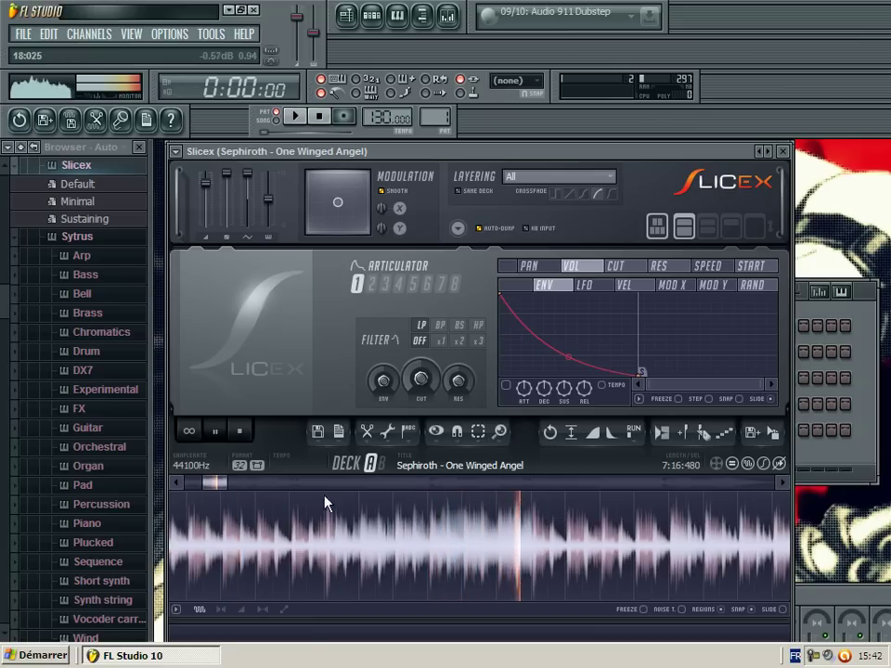
Step: Audition the waveform around 1:09 to find where a usable passage starts
mouse_move(221, 485)
mouse_down()
mouse_move(247, 483)
mouse_move(247, 492)
mouse_move(285, 484)
mouse_up()
click(524, 567)
click(367, 547)
click(509, 545)
click(299, 536)
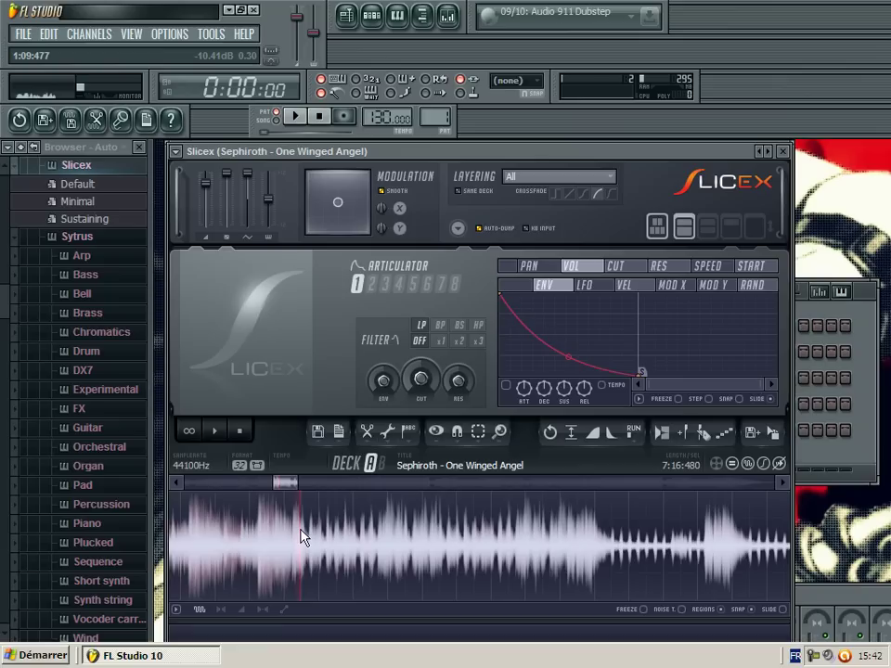
click(233, 543)
Step: Turn on loop playback and select the passage from 1:09:219 to 1:13:213
click(189, 432)
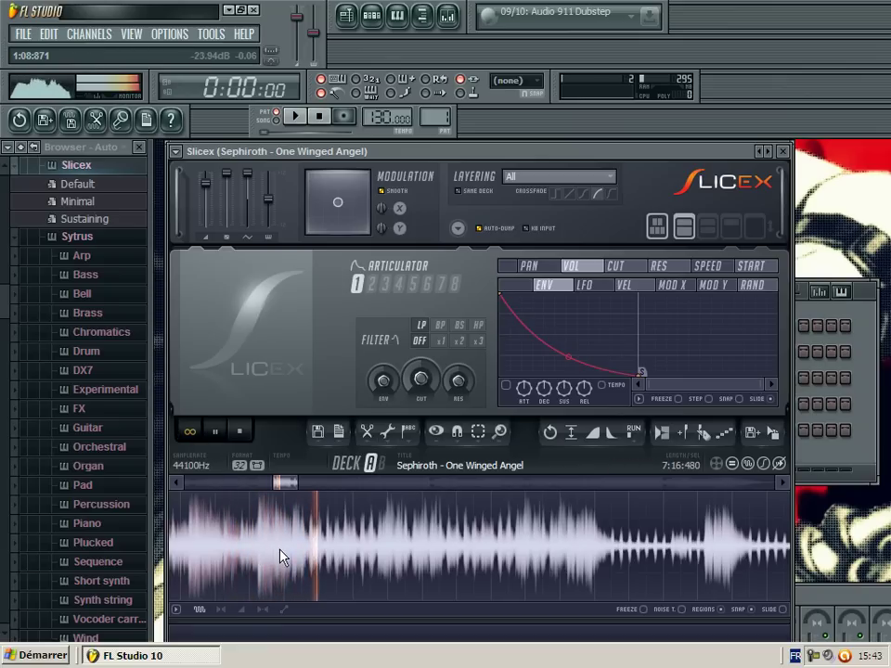
drag(295, 560, 430, 562)
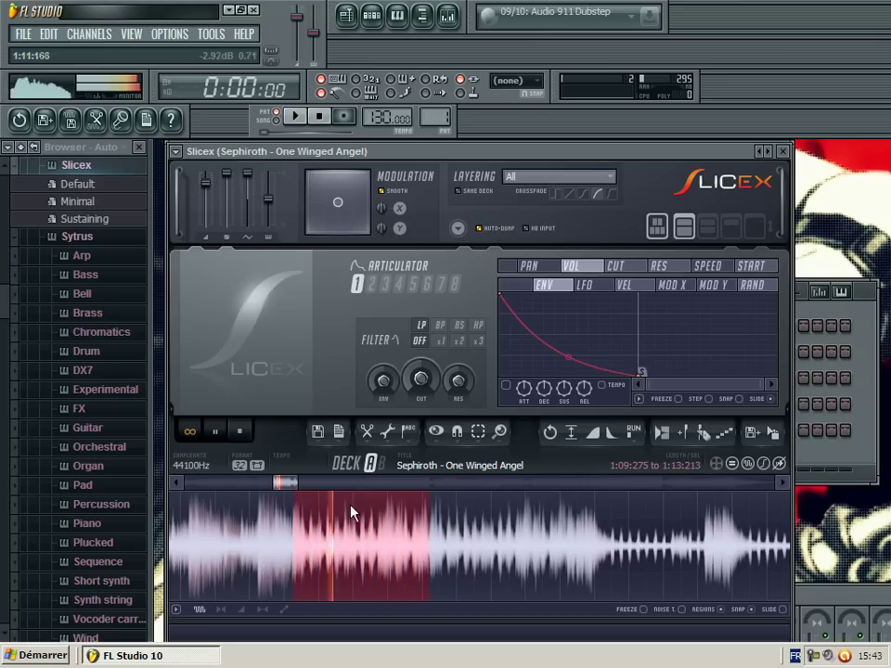
drag(293, 484, 276, 483)
drag(516, 563, 515, 567)
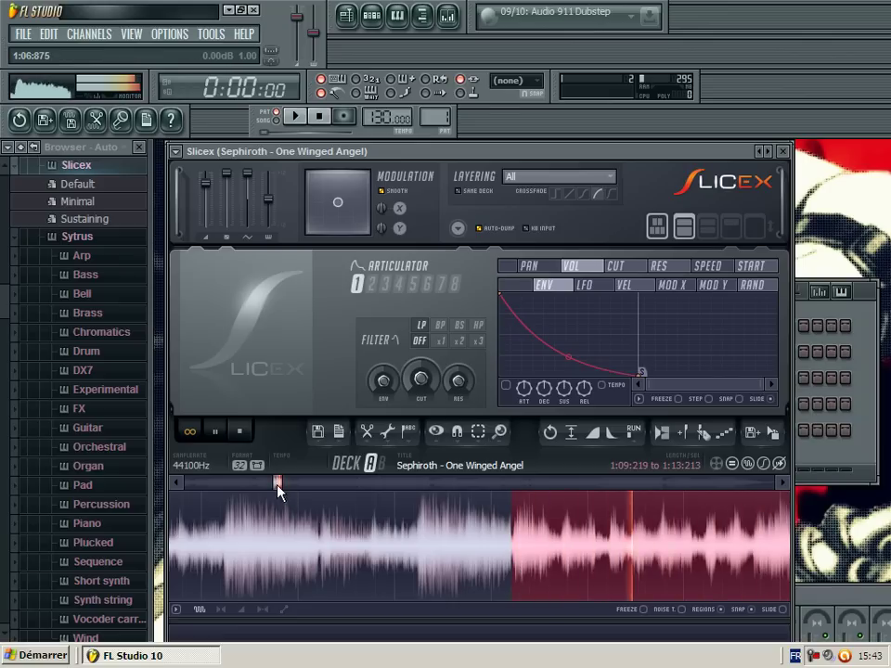
drag(276, 483, 284, 484)
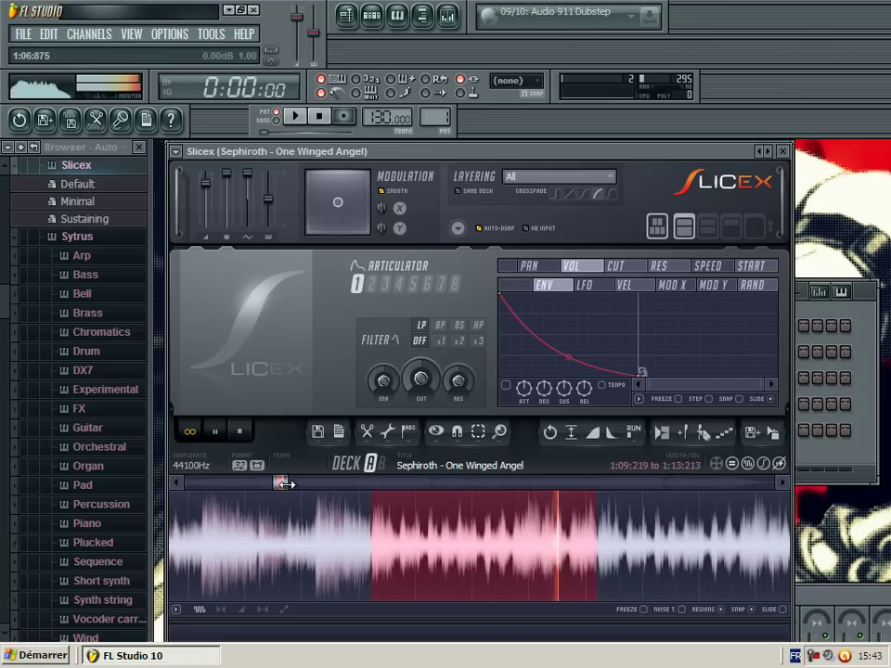
Step: Add a marker at the start of the selection, pause playback and trigger the slice as a note
click(683, 437)
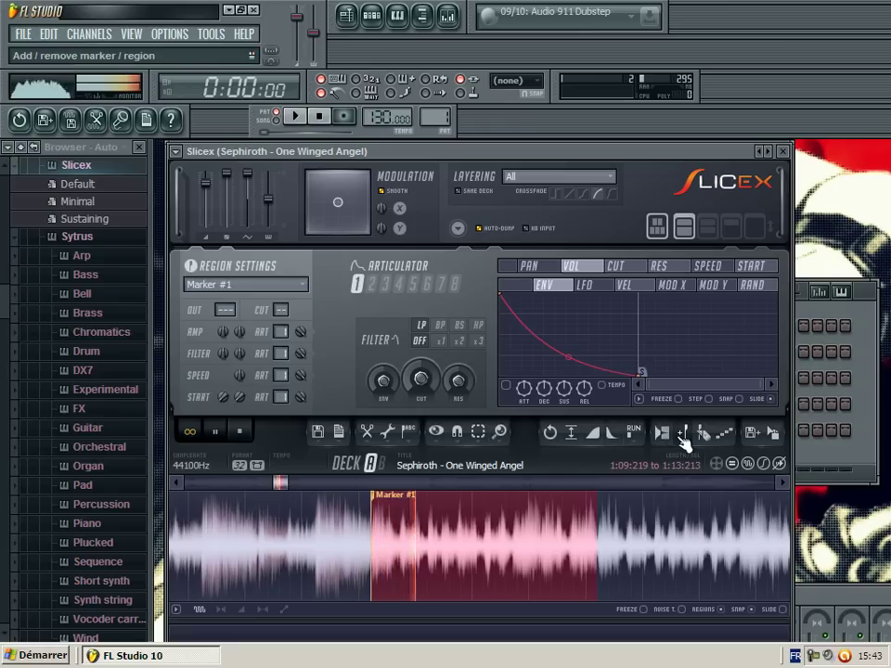
click(215, 433)
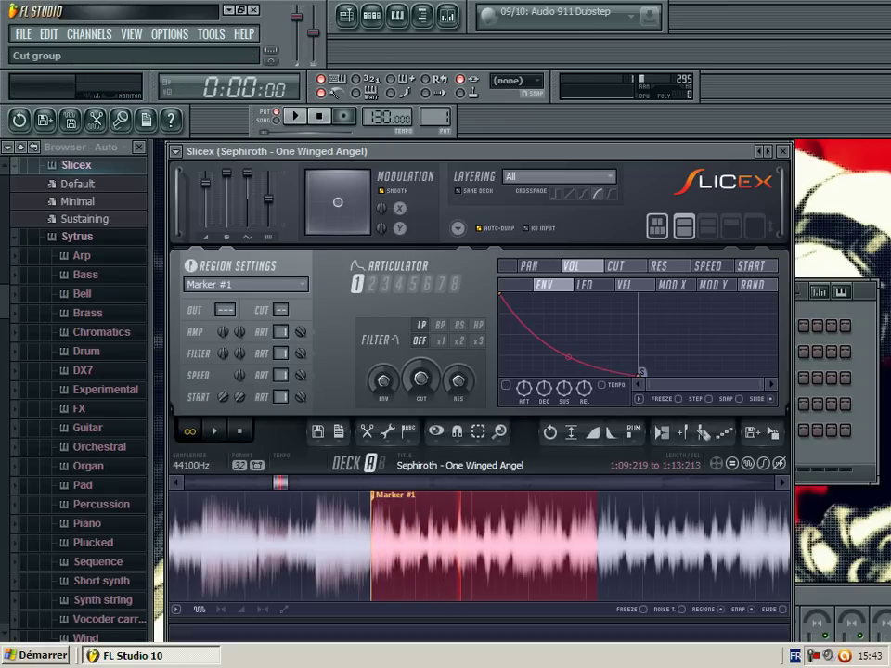
key(w)
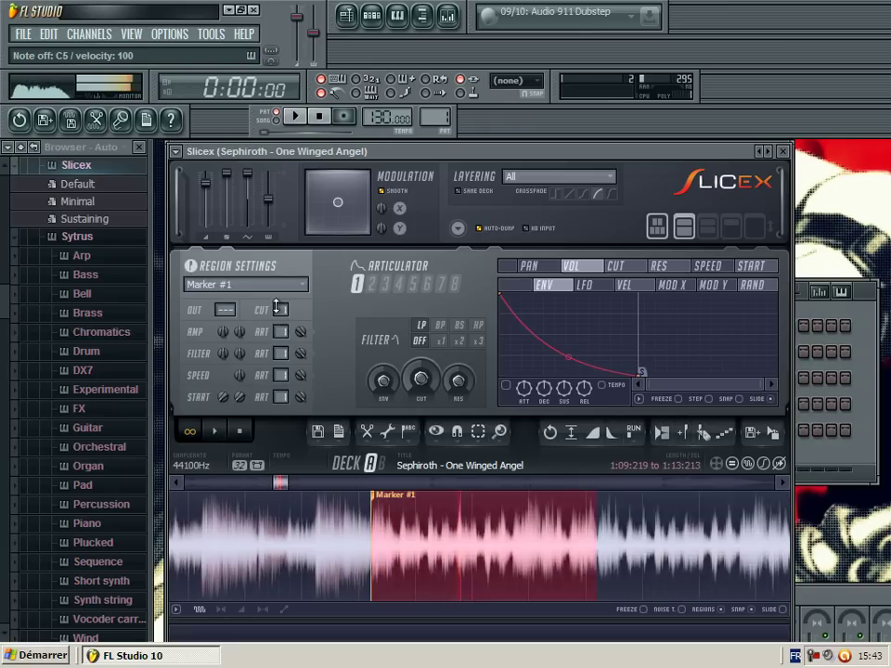
Step: Raise the overall Slicex pitch, trying about +121 cents, and fine-tune it while auditioning the first slice
drag(274, 206, 274, 197)
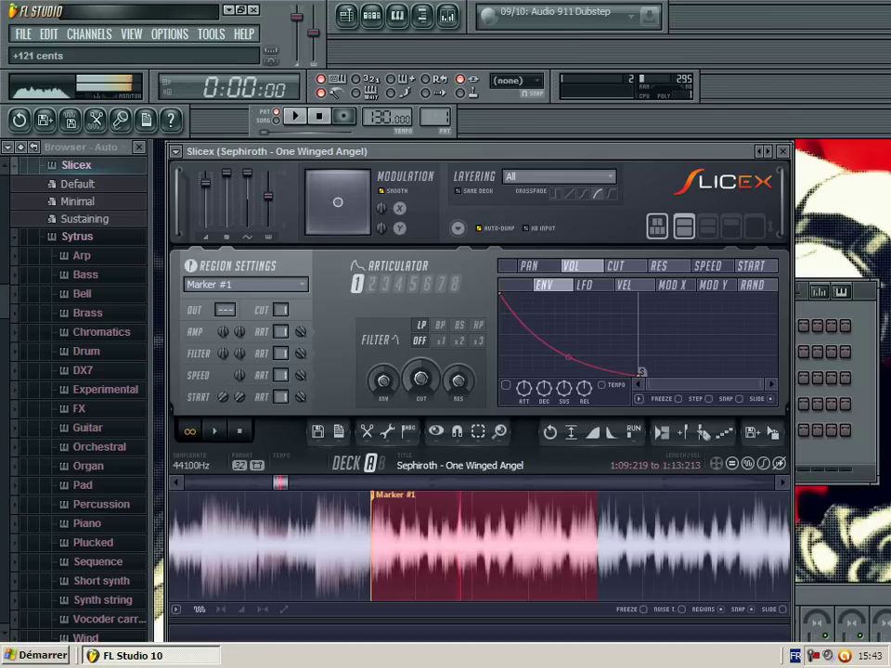
key(w)
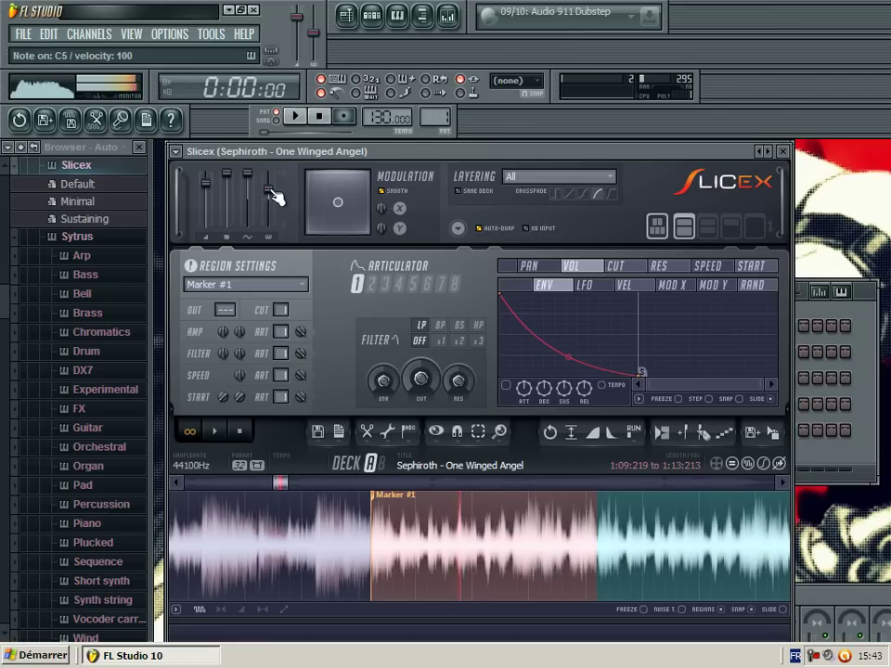
drag(276, 197, 275, 190)
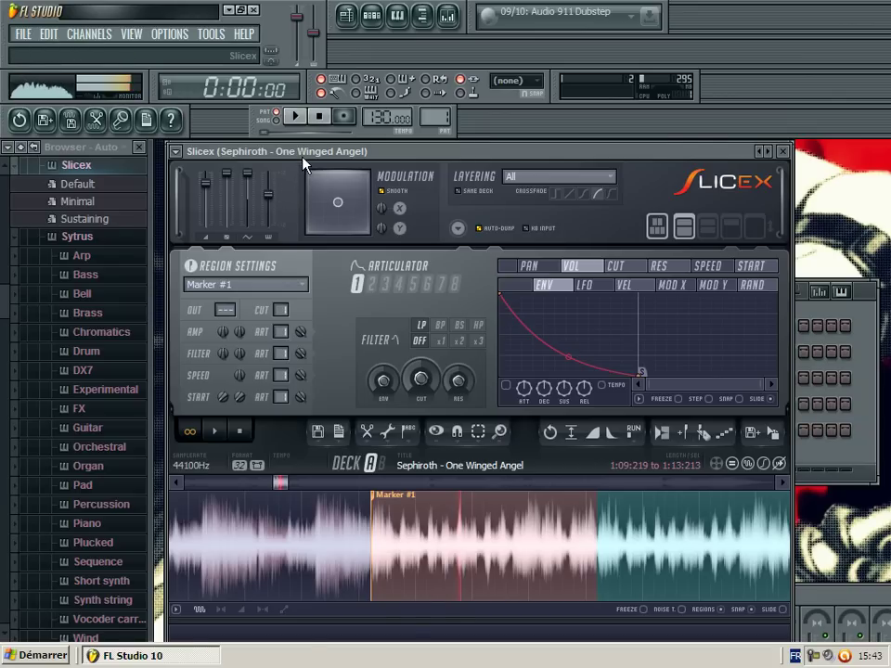
Step: Audition the waveform near 1:21, select the passage from 1:21:223 to 1:25:208 and add a marker at its start
drag(304, 160, 267, 147)
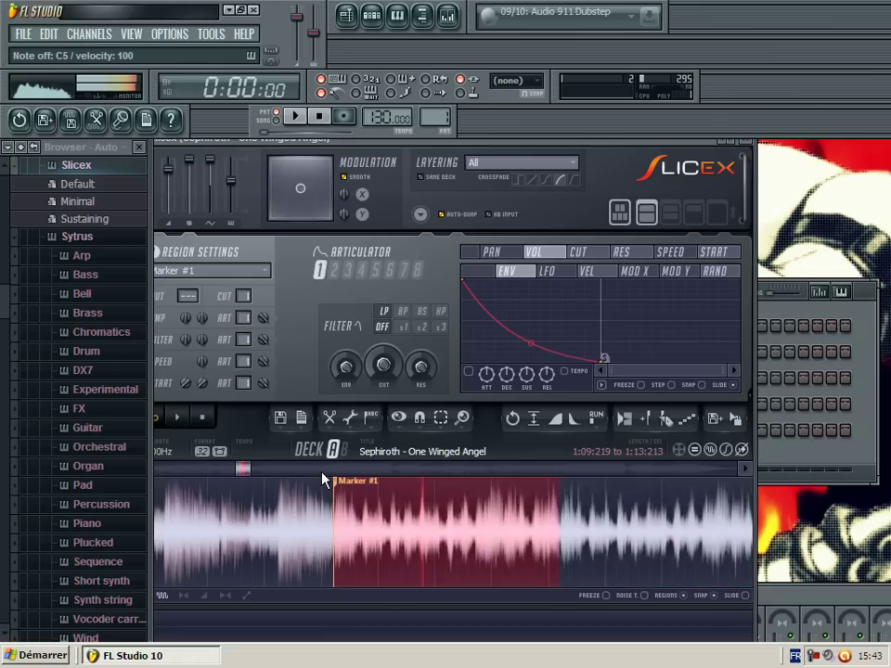
mouse_move(243, 470)
mouse_down()
mouse_move(274, 465)
mouse_move(260, 465)
mouse_up()
click(384, 562)
click(178, 417)
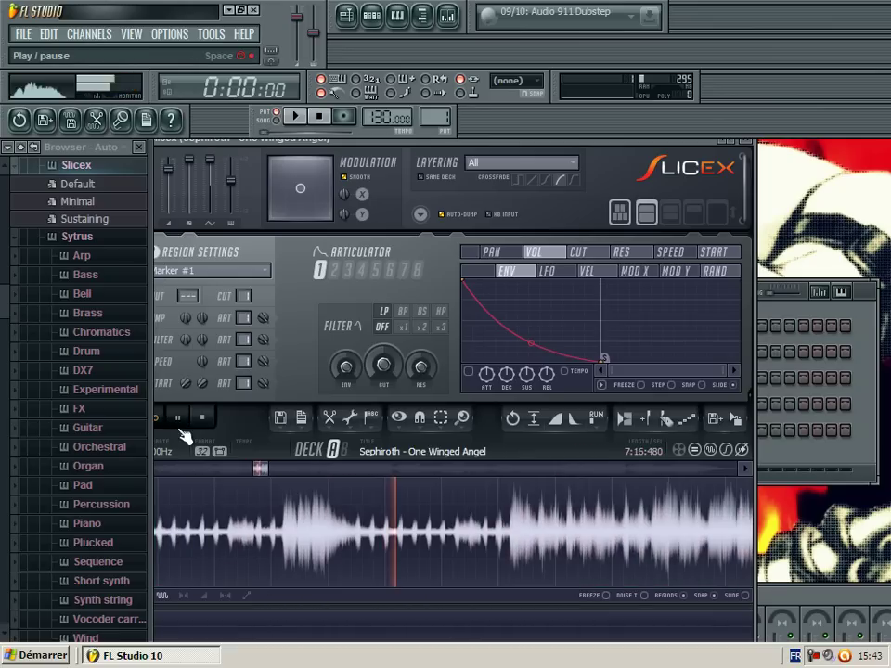
click(271, 536)
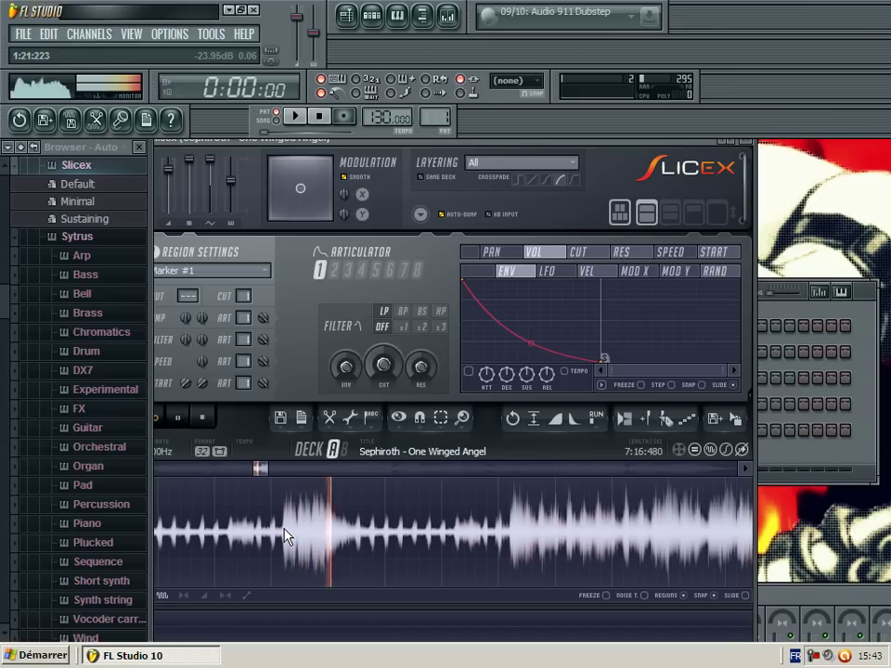
drag(284, 538, 512, 548)
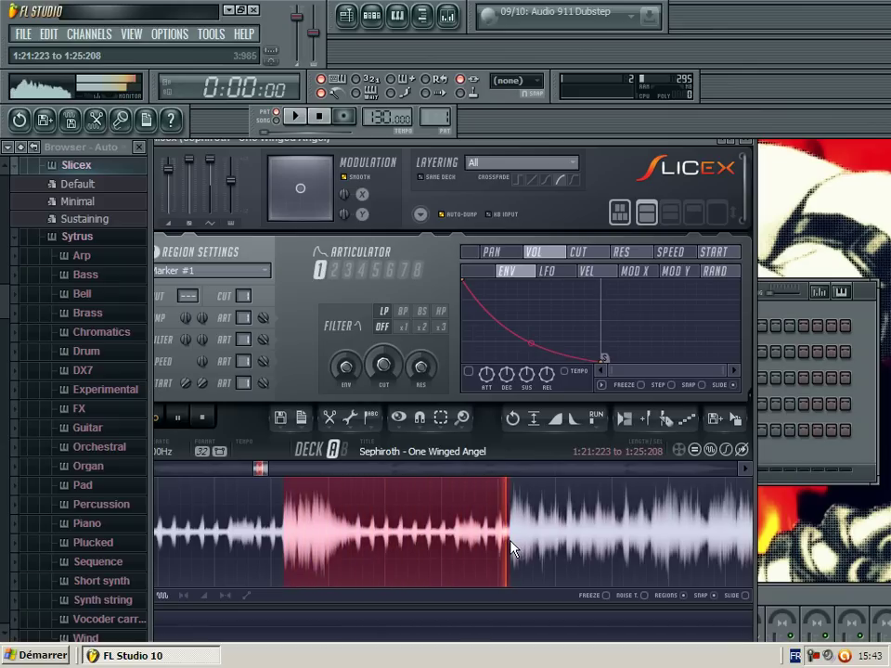
click(639, 421)
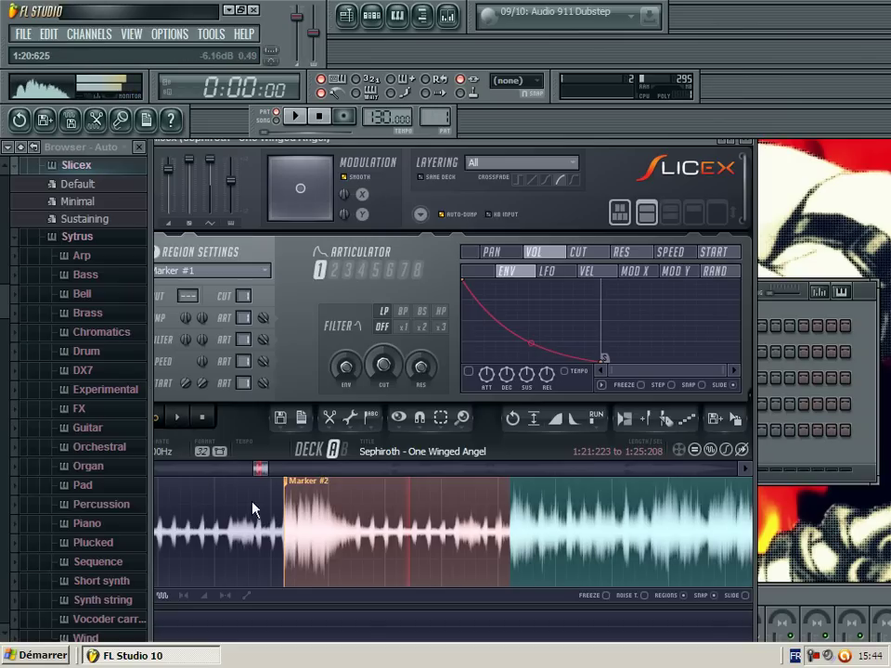
Step: Add one marker where the loud passage begins after 1:25:208 and another at 1:25:698, the start of the selection ending at 1:26:204
drag(263, 473, 266, 475)
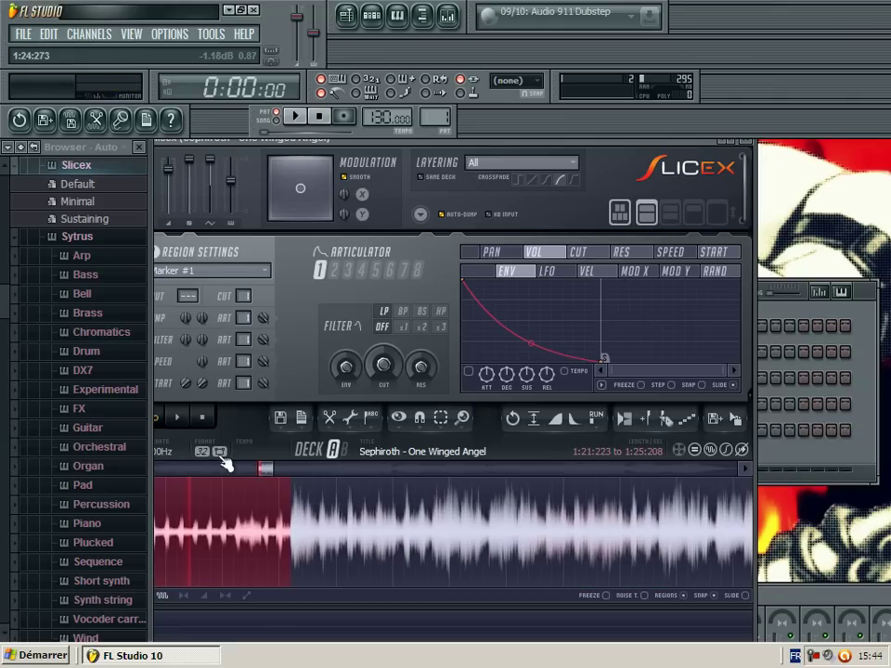
click(192, 421)
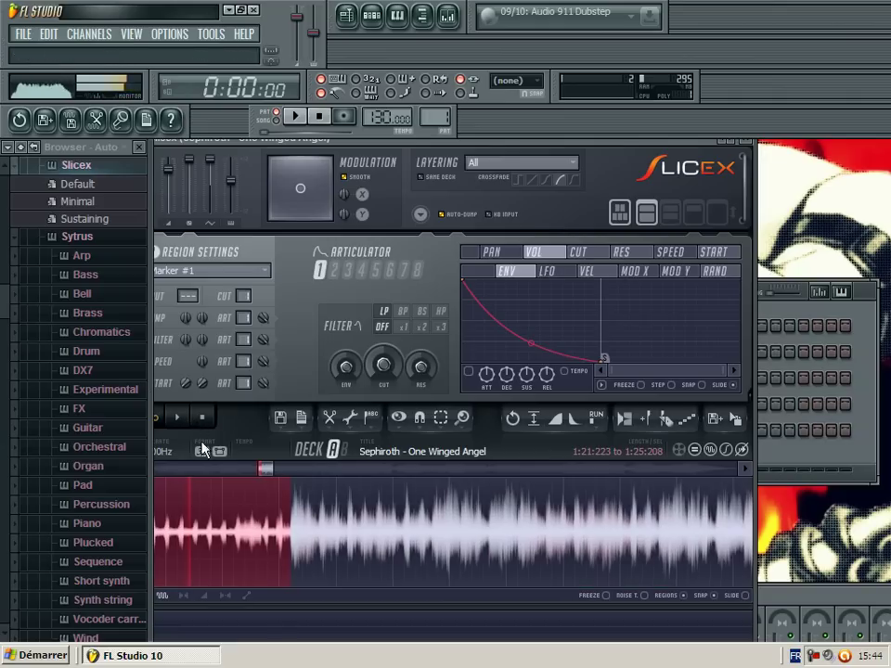
click(182, 419)
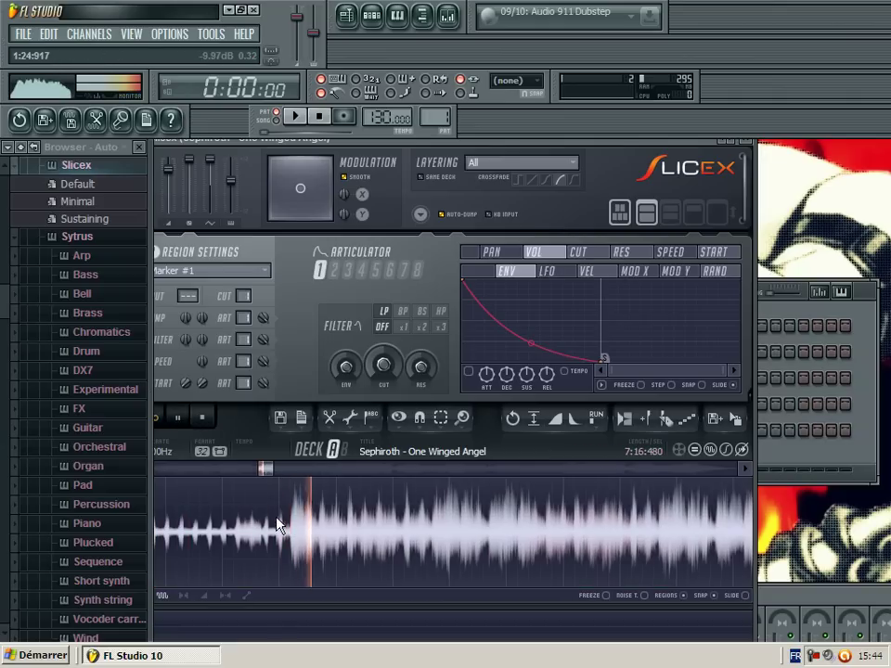
mouse_move(304, 527)
mouse_down()
mouse_move(318, 525)
mouse_move(345, 542)
mouse_up()
click(647, 421)
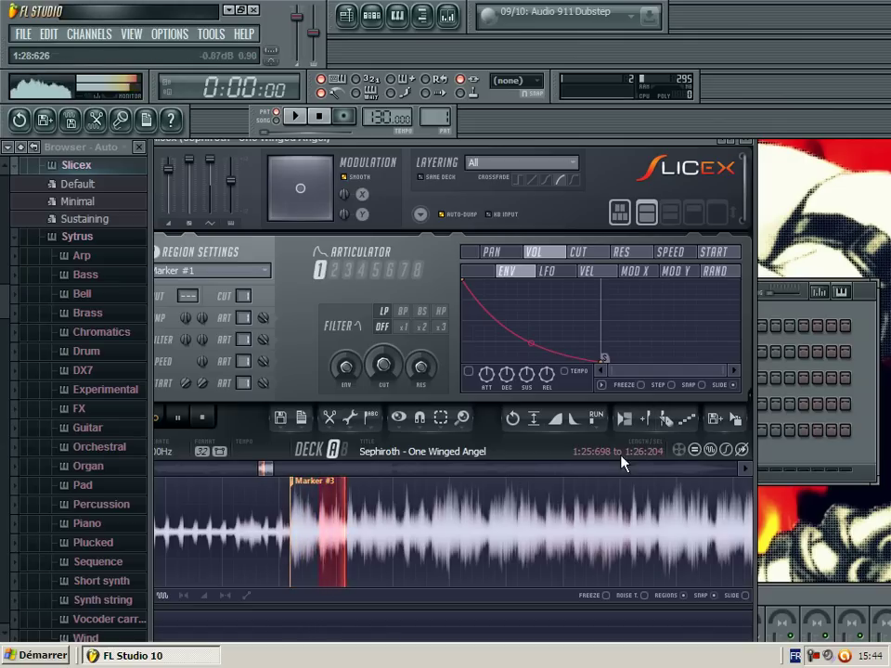
click(652, 423)
Step: Select the passage from 1:26:189 to 1:27:200 and add a marker at its start
click(348, 532)
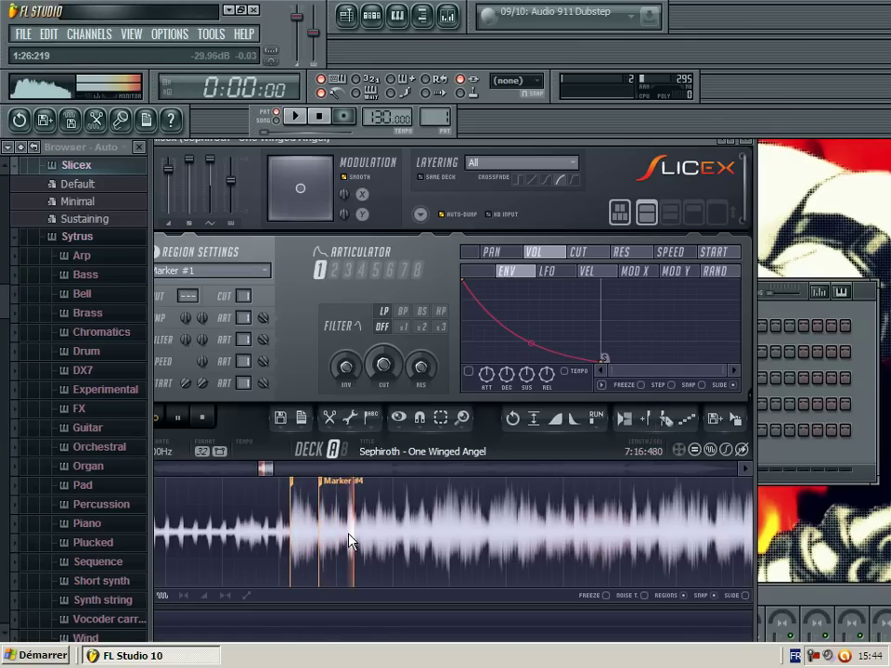
drag(348, 541, 406, 539)
click(652, 420)
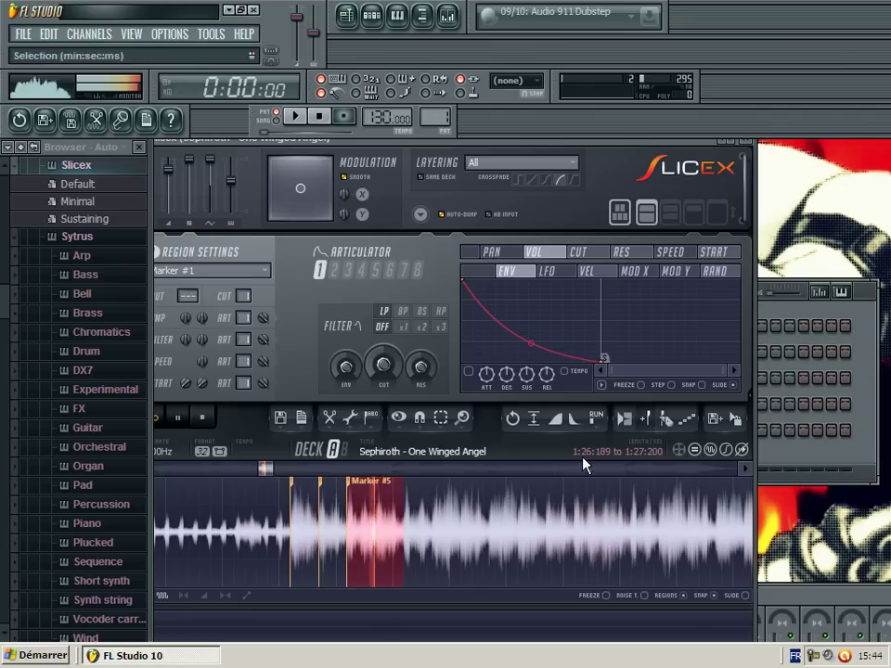
Step: Select the passages 1:27:185 to 1:27:676 and 1:27:676 to 1:28:181 in turn, adding a marker at the start of each
click(407, 542)
drag(406, 542, 433, 540)
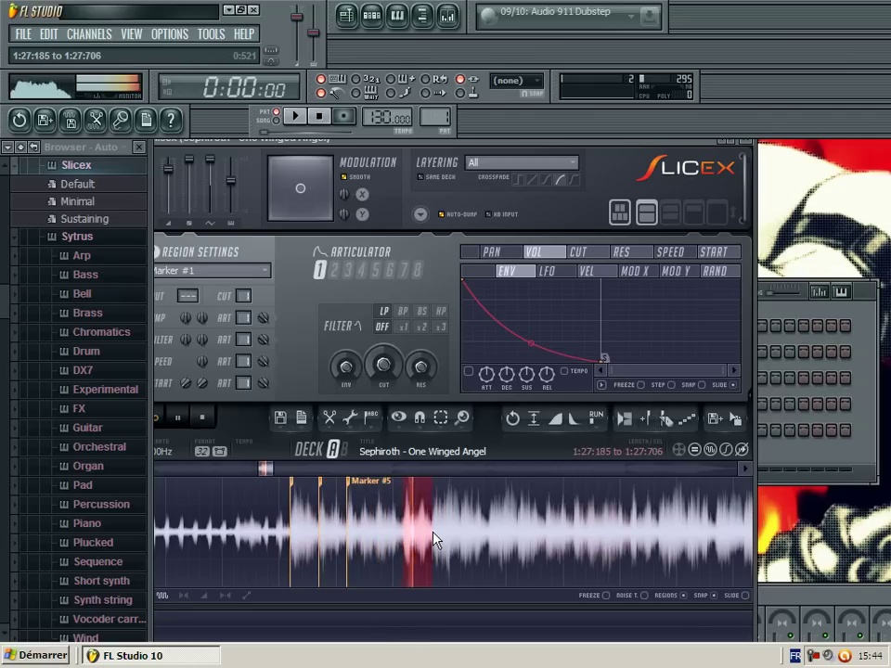
click(654, 421)
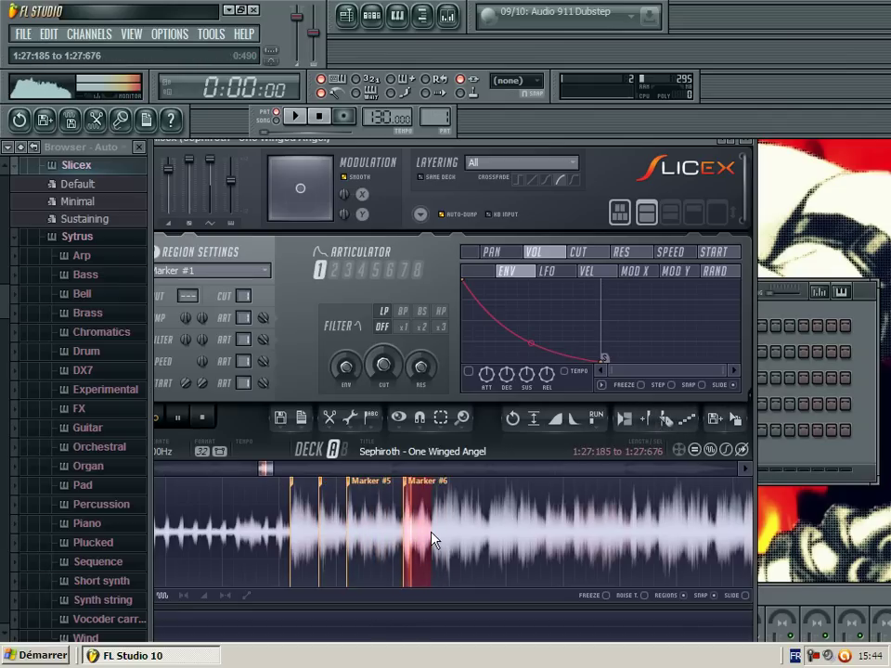
click(433, 540)
drag(432, 540, 461, 536)
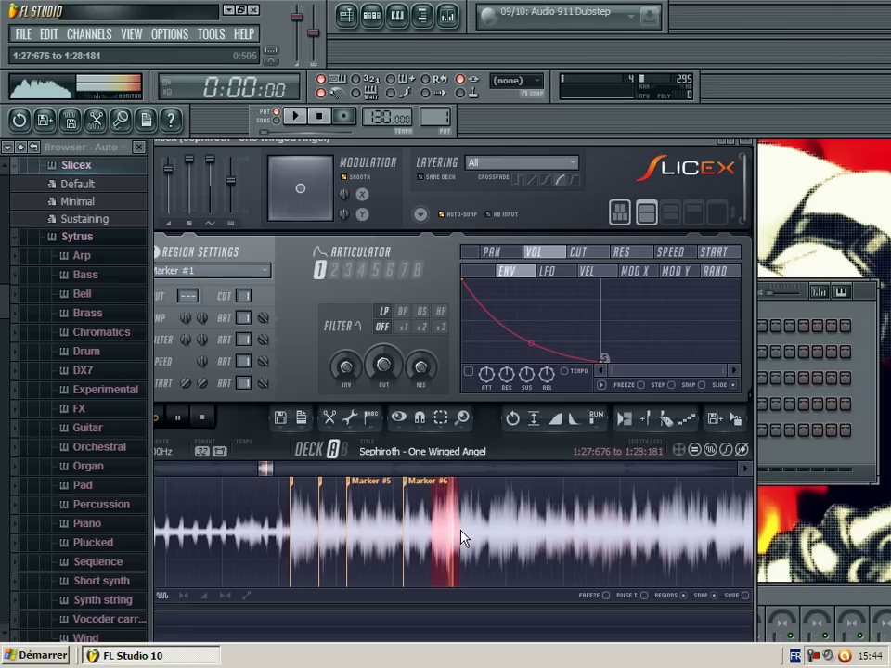
click(654, 420)
Step: Select the passages 1:28:181 to 1:28:672 and 1:28:703 to 1:29:193 in turn, adding a marker at the start of each
drag(462, 533, 490, 532)
click(654, 420)
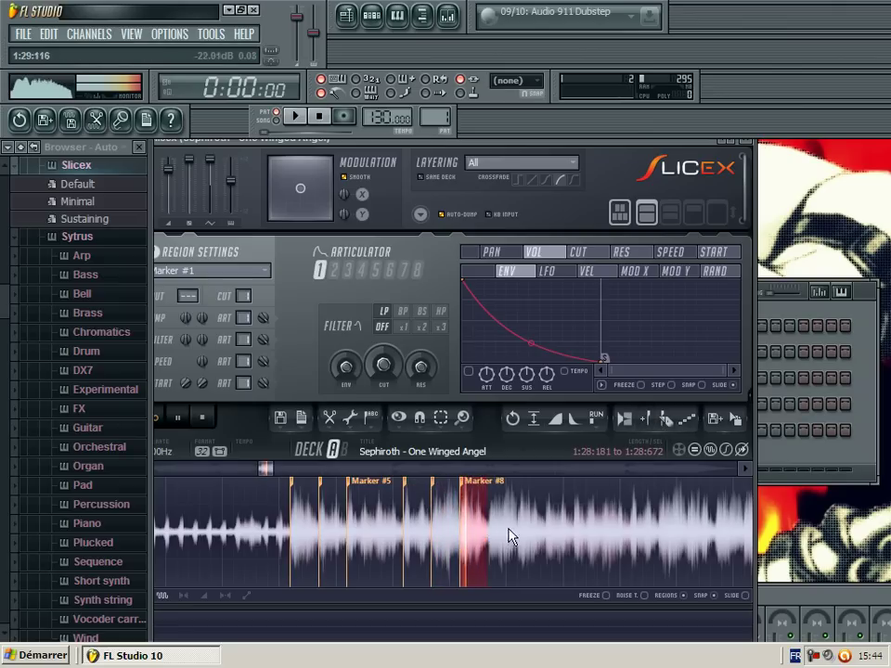
drag(491, 533, 517, 533)
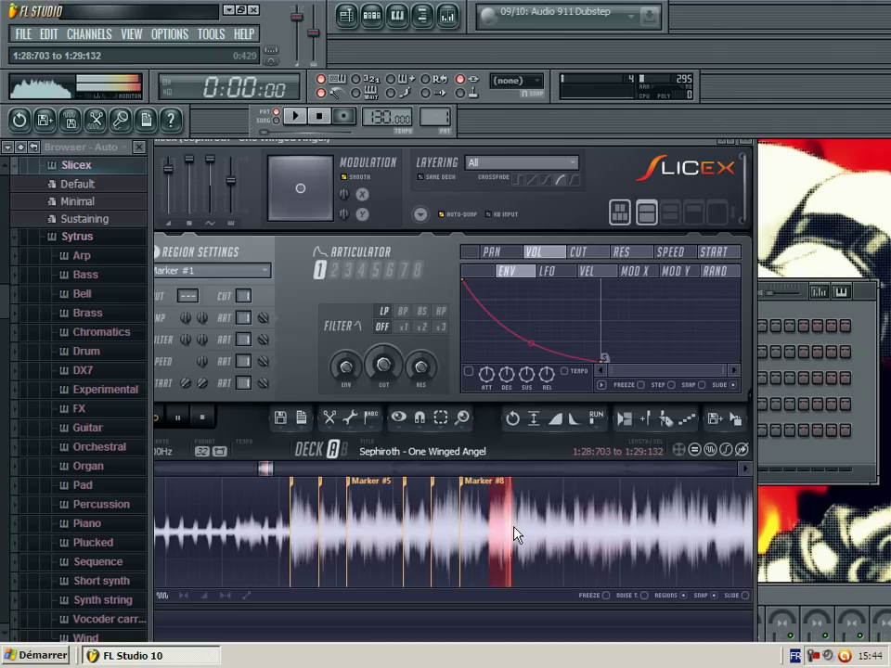
click(648, 419)
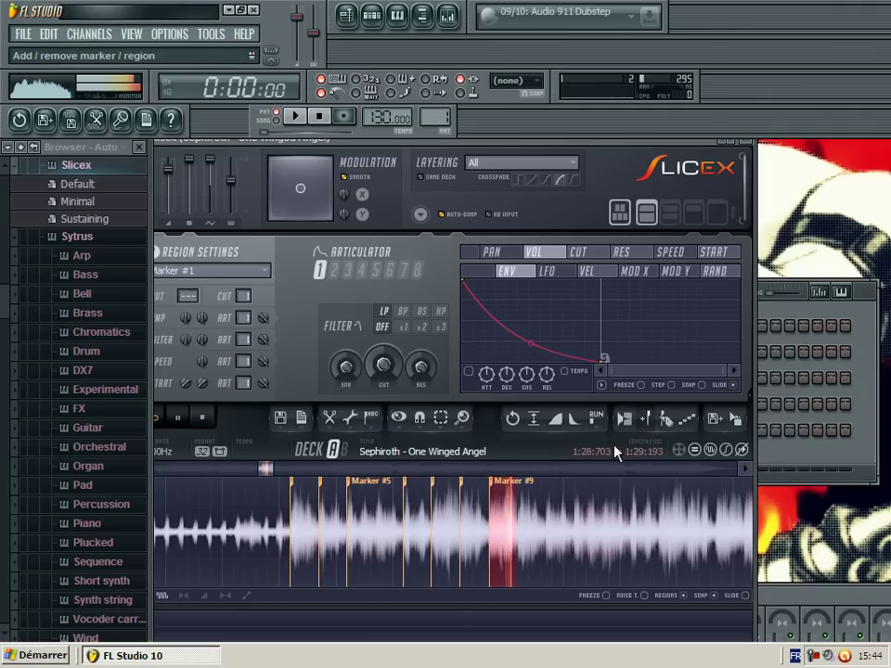
Step: Select the passage from 1:29:178 to 1:33:194, add a marker at its start and stop the audition
mouse_move(518, 532)
mouse_down()
mouse_move(747, 532)
mouse_move(528, 531)
mouse_up()
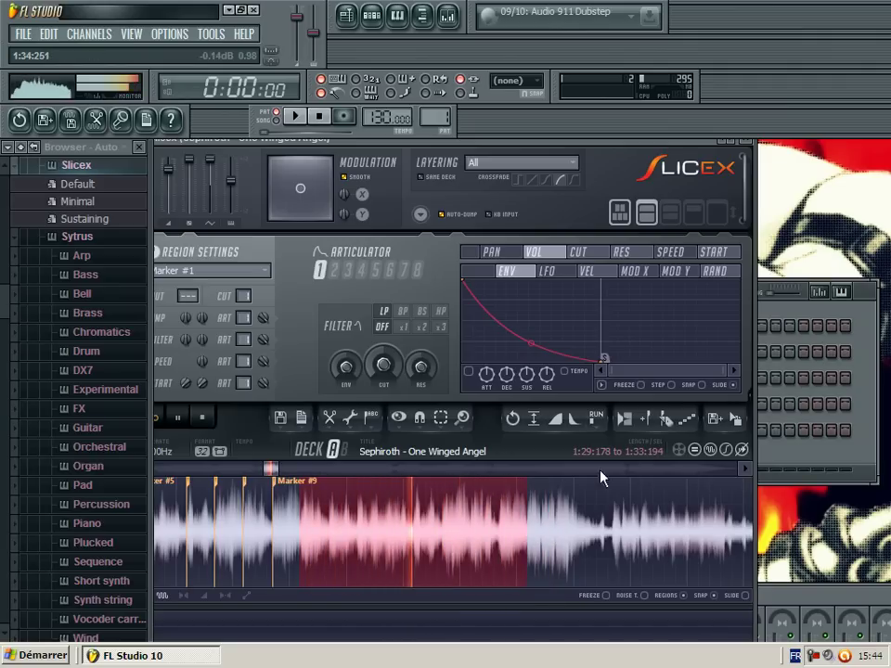
click(650, 425)
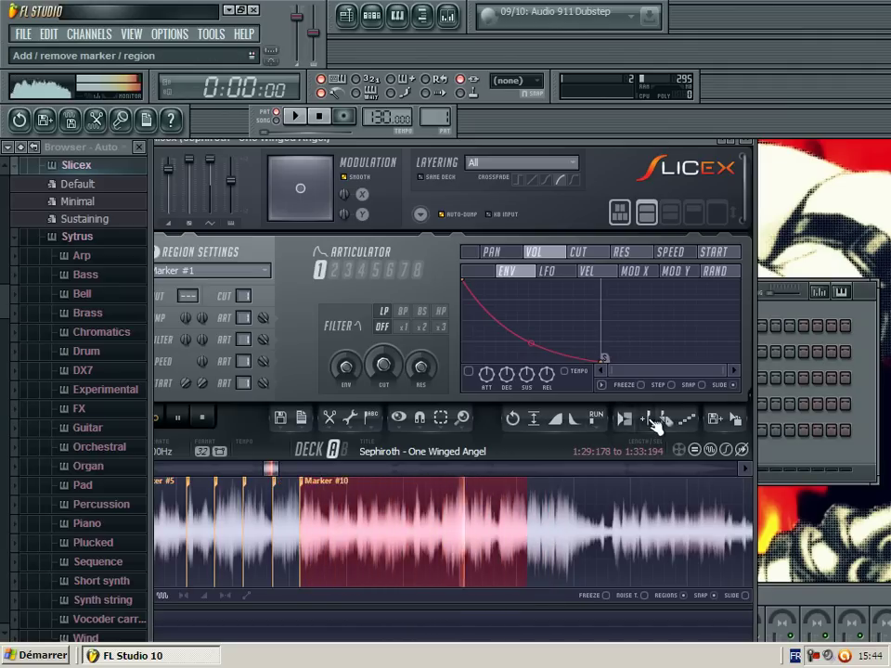
click(191, 423)
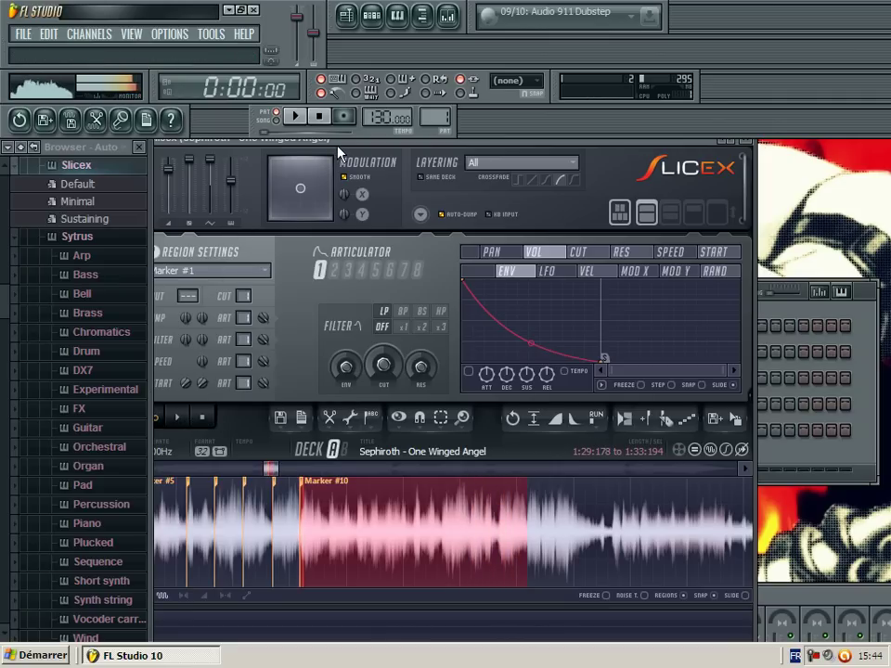
Step: Move the Slicex window clear of the channel rack and start pattern playback, raising the tempo to 137 BPM
drag(340, 152, 454, 549)
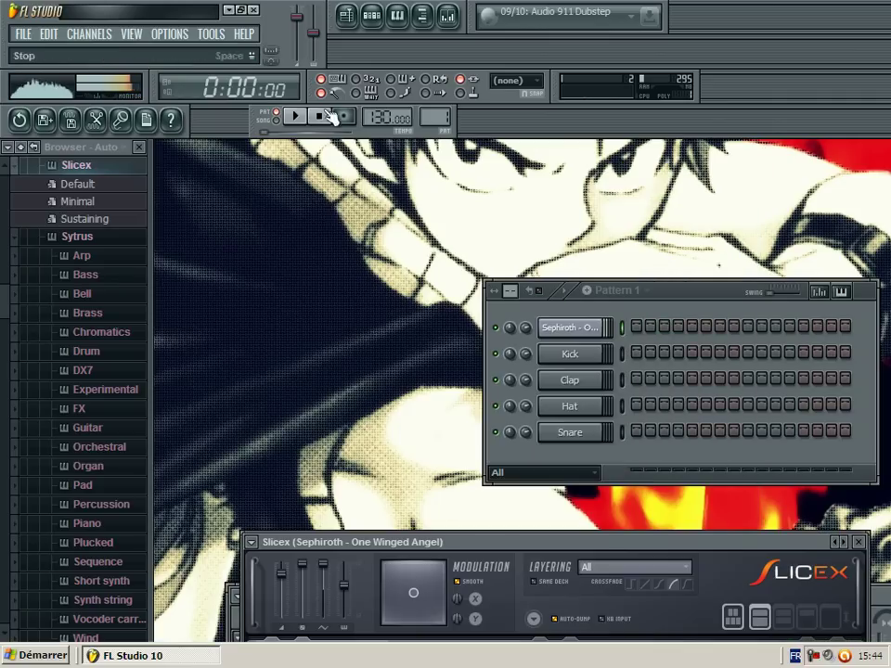
click(294, 116)
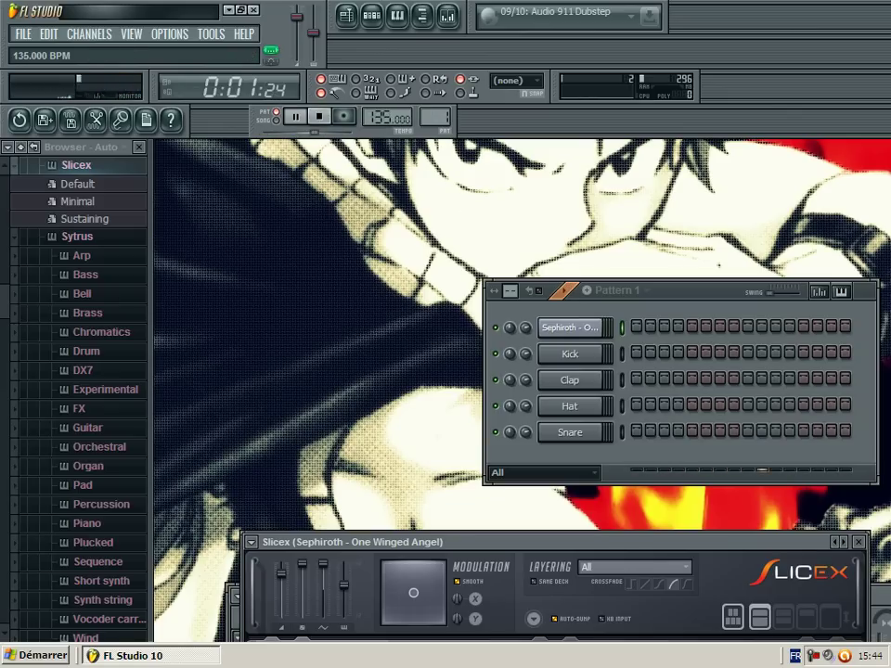
drag(669, 294, 595, 306)
Step: Draw a two-bar Marker #1 note from the start of the One Winged Angel channel's piano roll and set the tempo to 136 BPM
click(521, 342)
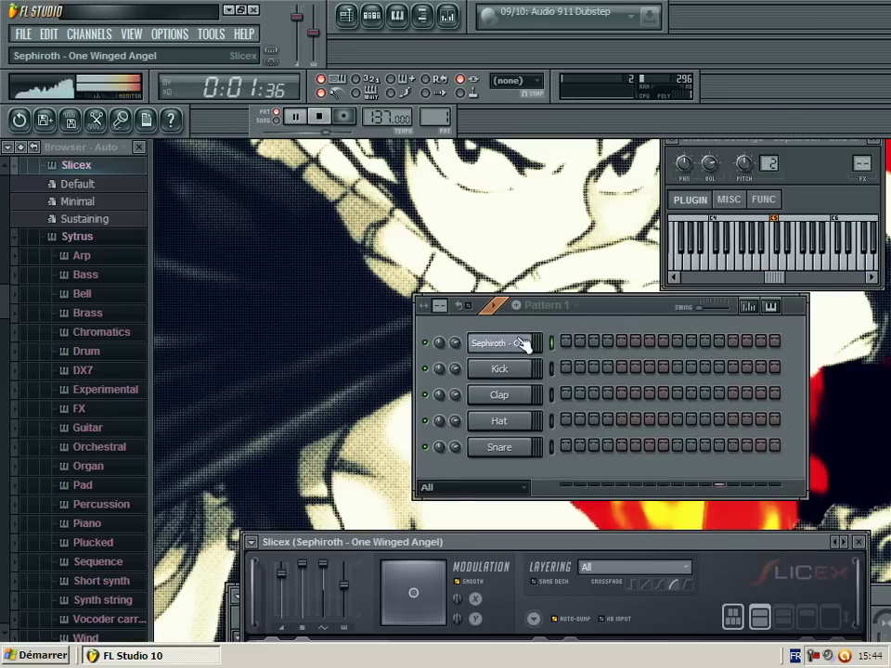
right_click(525, 341)
click(568, 343)
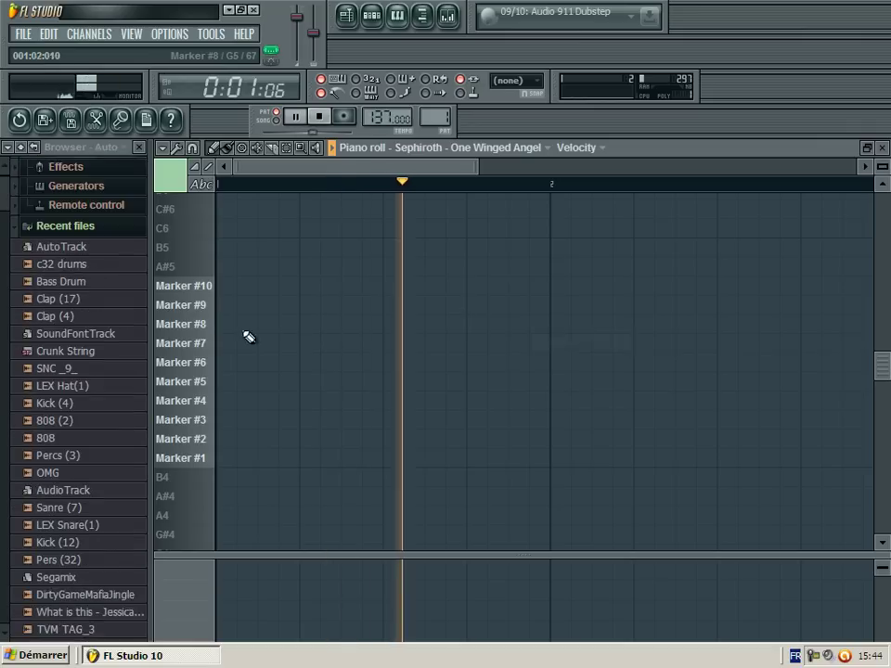
click(223, 458)
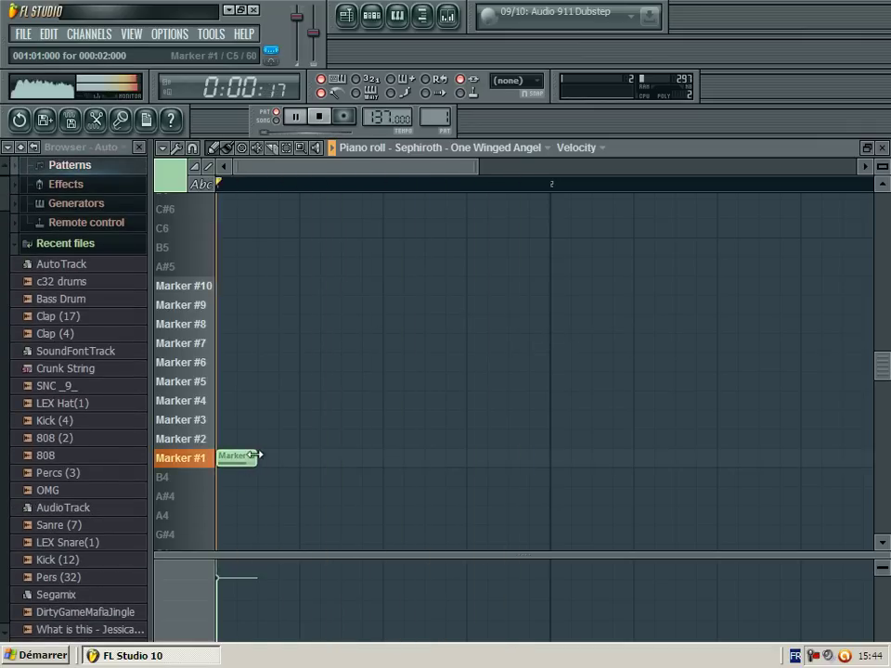
mouse_move(254, 458)
mouse_down()
mouse_move(873, 459)
mouse_move(816, 503)
mouse_move(794, 506)
mouse_up()
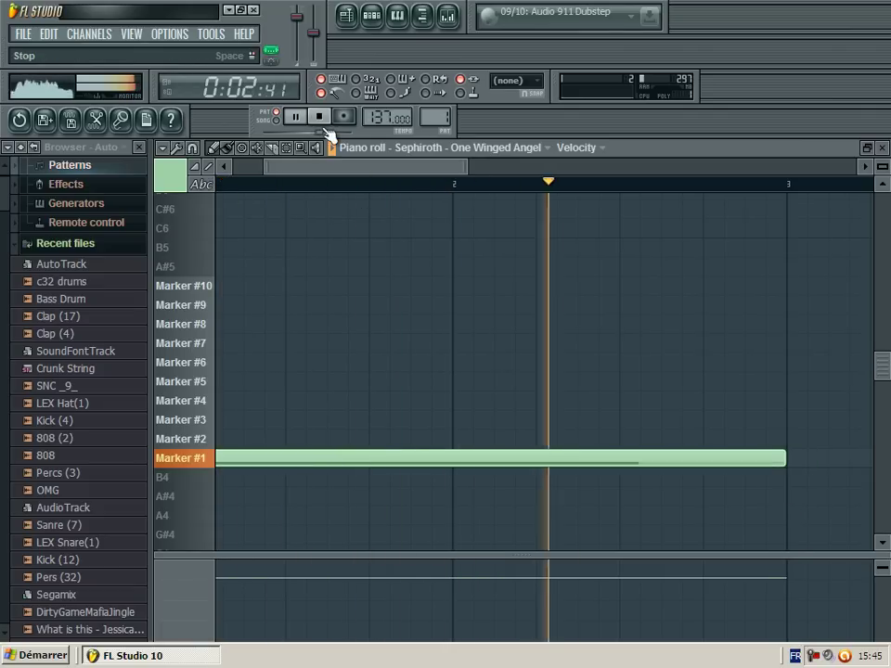
click(882, 148)
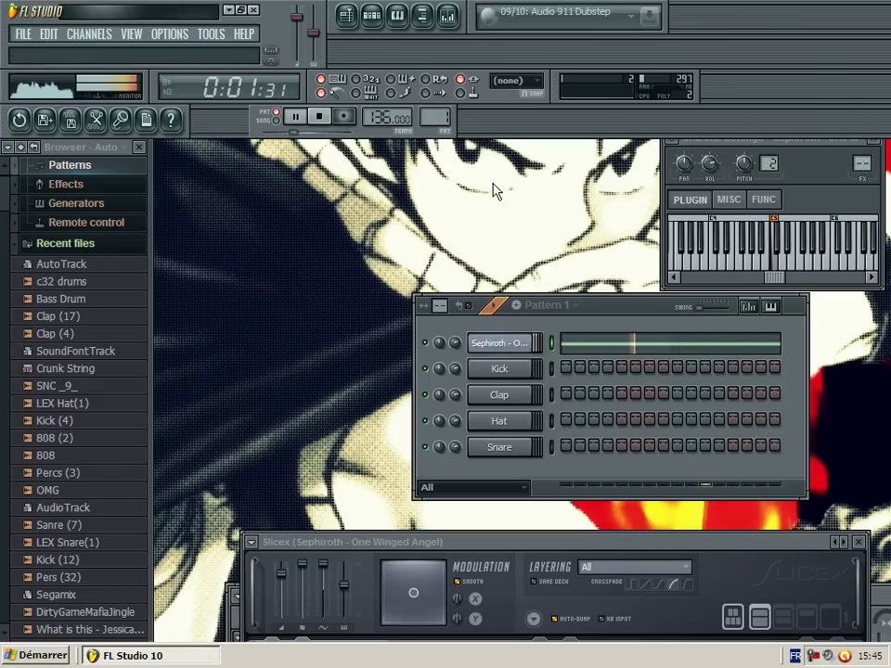
Step: Place four consecutive Pattern 1 clips on Track 1 of the playlist, filling bars 1 through 8
key(F5)
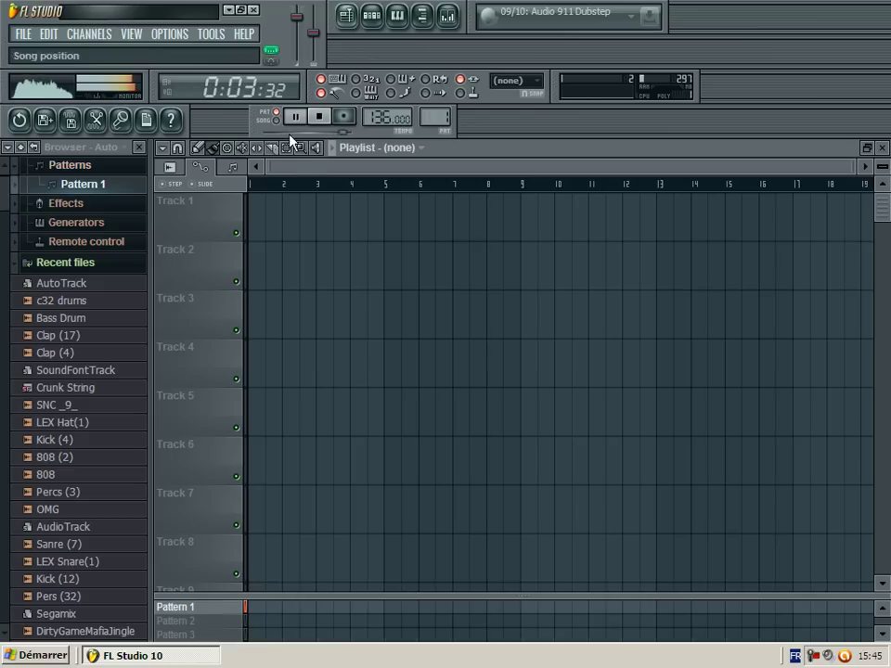
click(405, 149)
drag(383, 195, 290, 219)
click(330, 219)
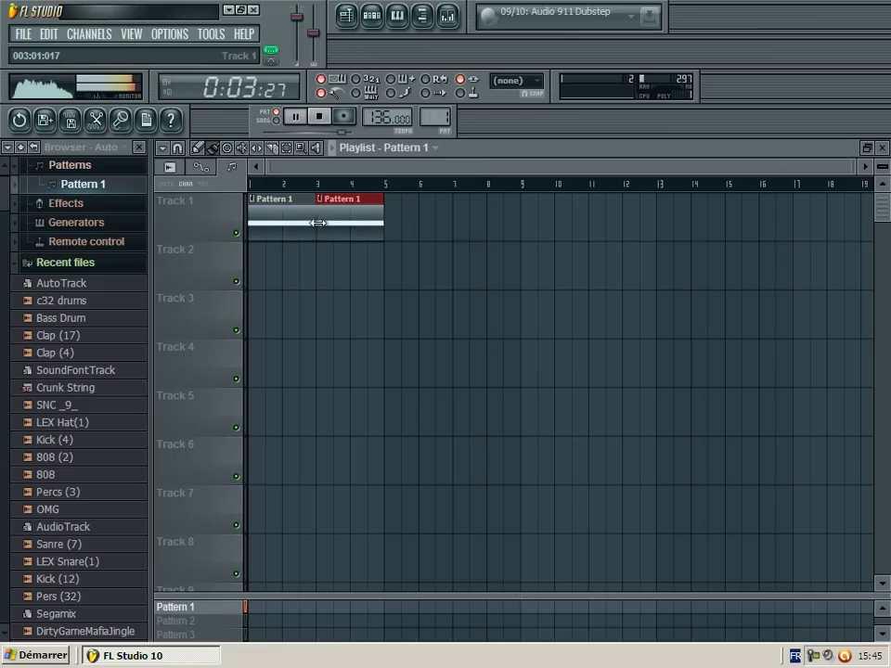
click(392, 223)
click(462, 223)
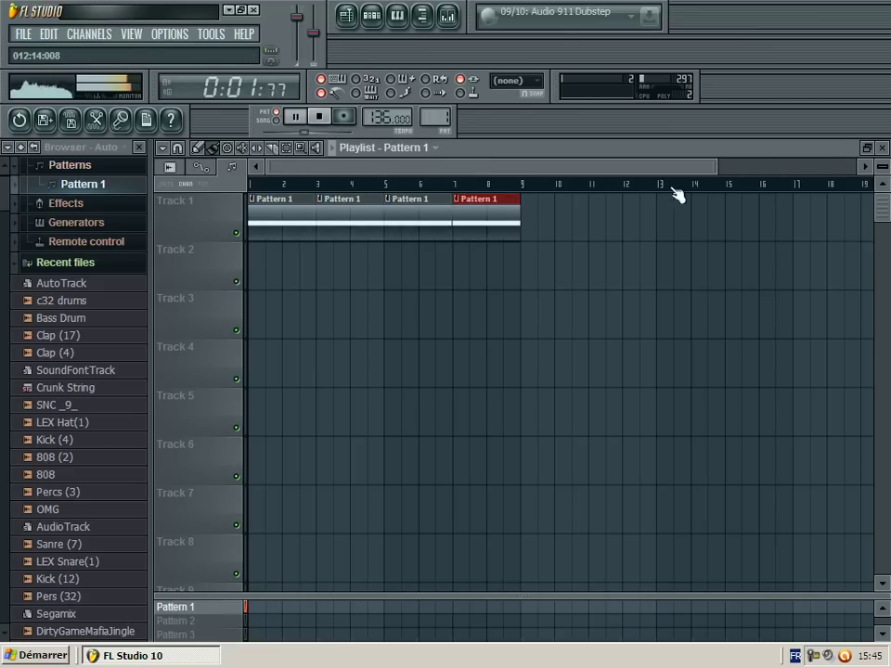
click(883, 148)
Step: Move the Slicex and Mixer windows out of the way and reposition the channel rack in the free space
drag(497, 541, 505, 268)
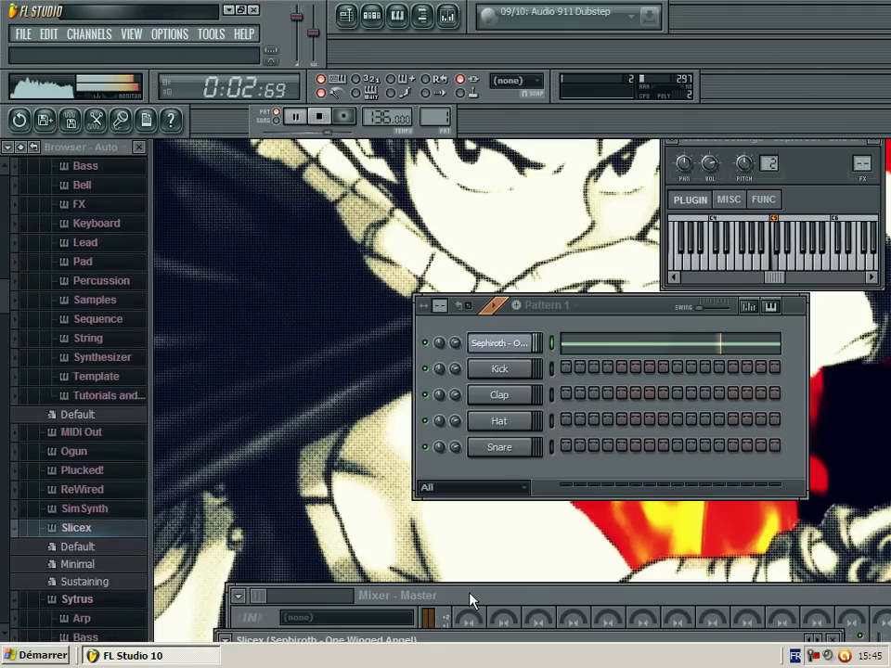
drag(469, 594, 328, 654)
drag(612, 316, 468, 256)
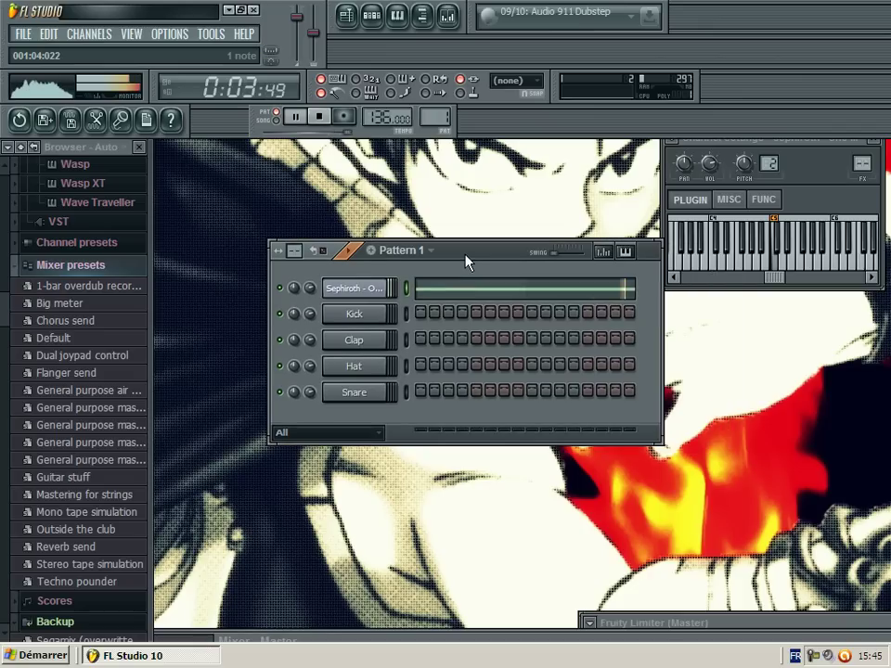
Step: Switch playback to song mode and rename Pattern 1 as "Natsu fantasy :p"
click(432, 256)
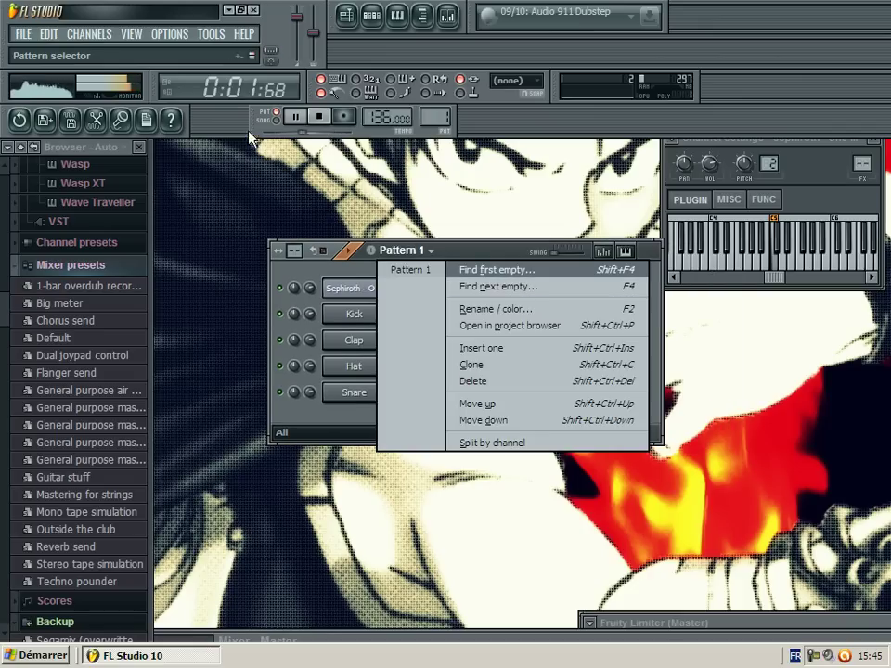
click(276, 114)
click(395, 258)
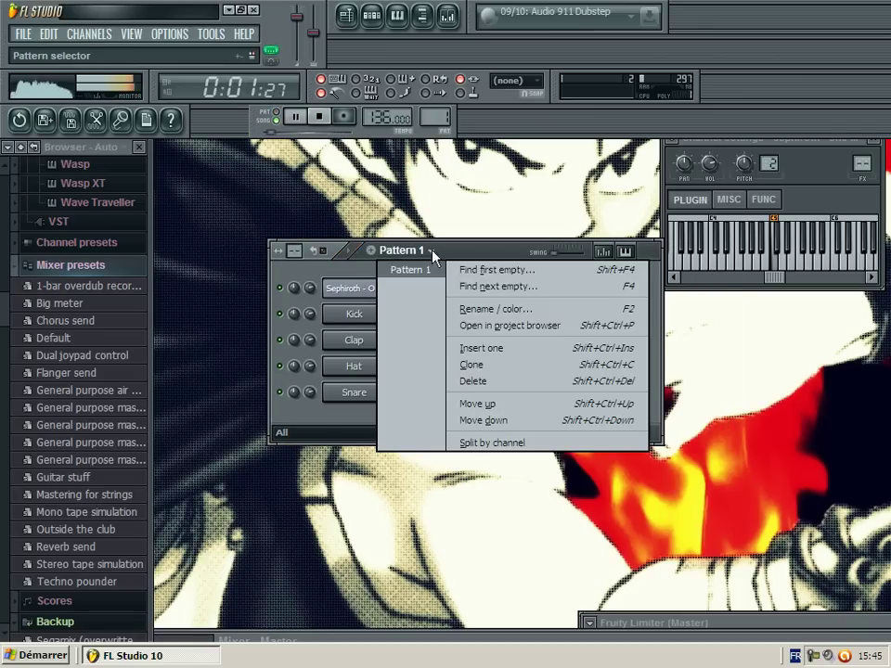
click(494, 310)
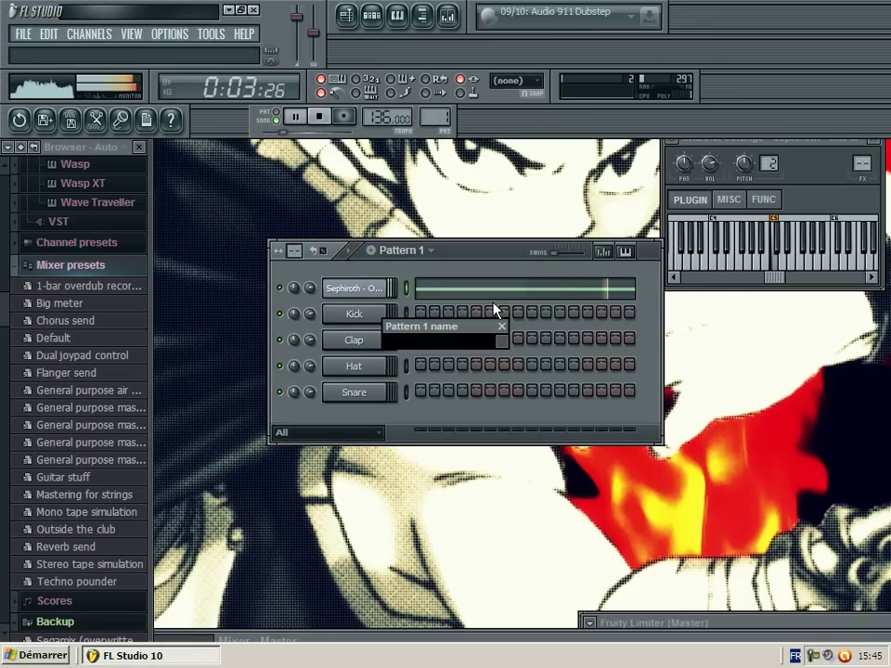
text(Fa)
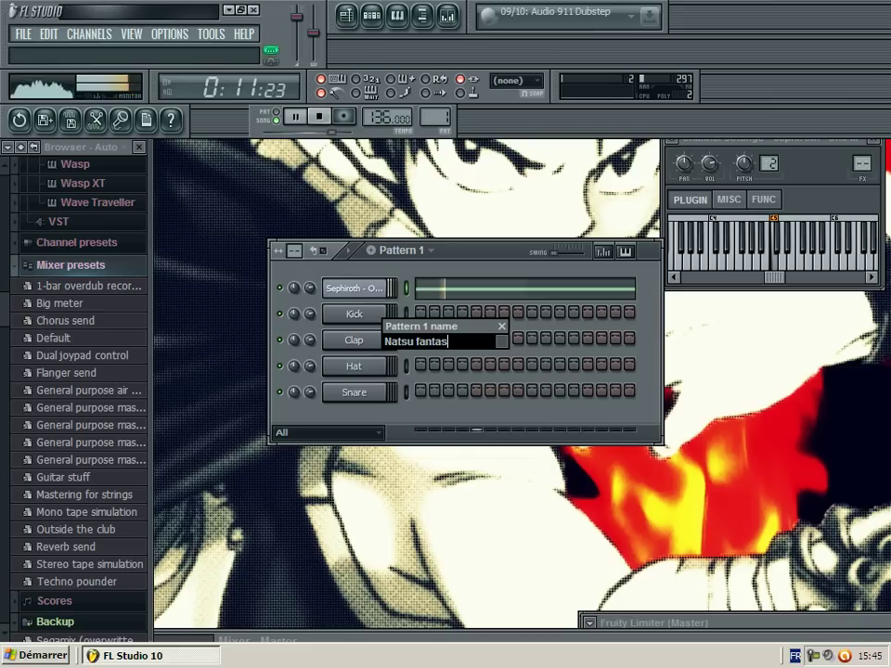
key(Return)
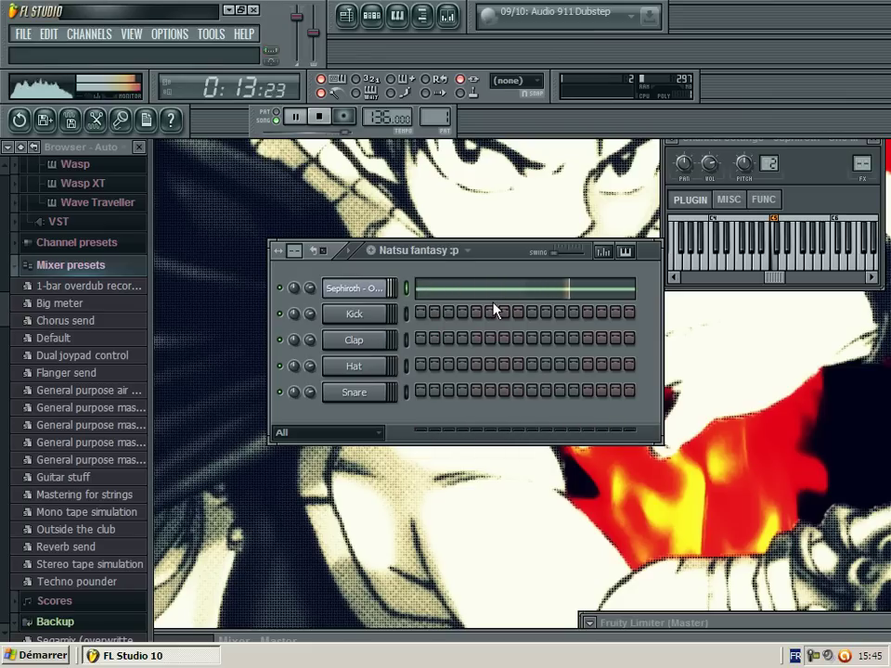
click(468, 251)
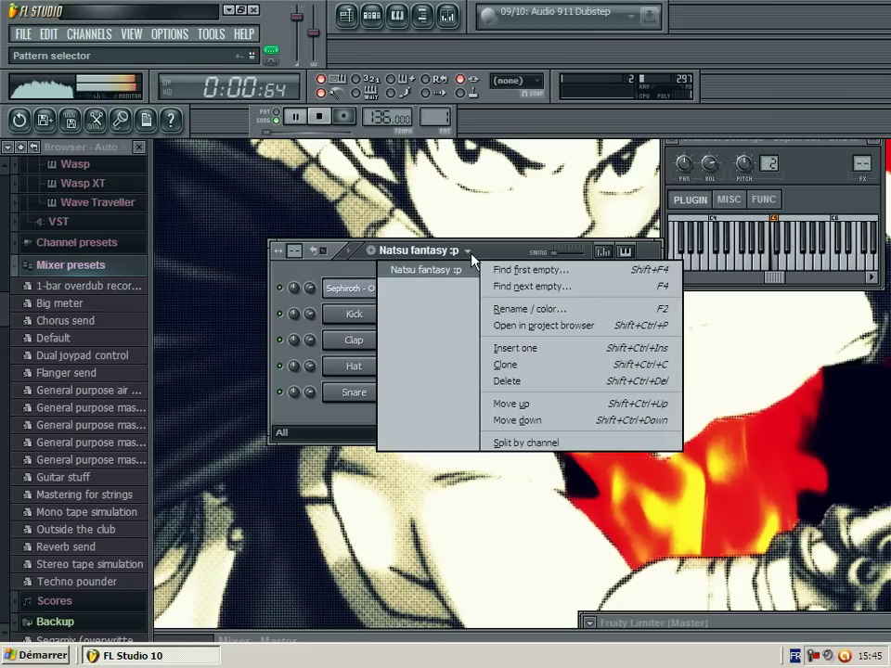
click(520, 309)
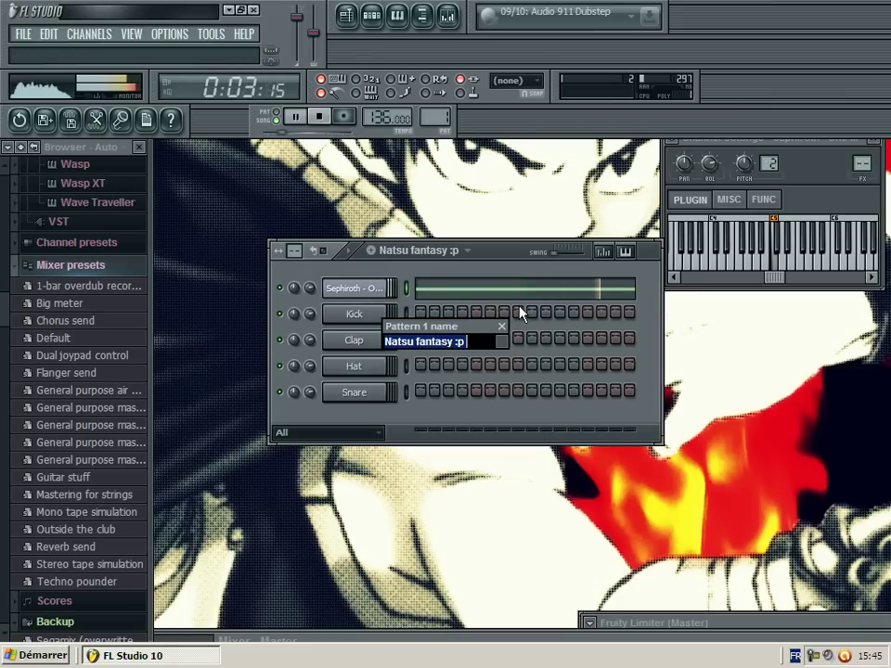
click(501, 327)
Step: Create the next empty pattern and name it "Natsu Hats :D"
click(464, 250)
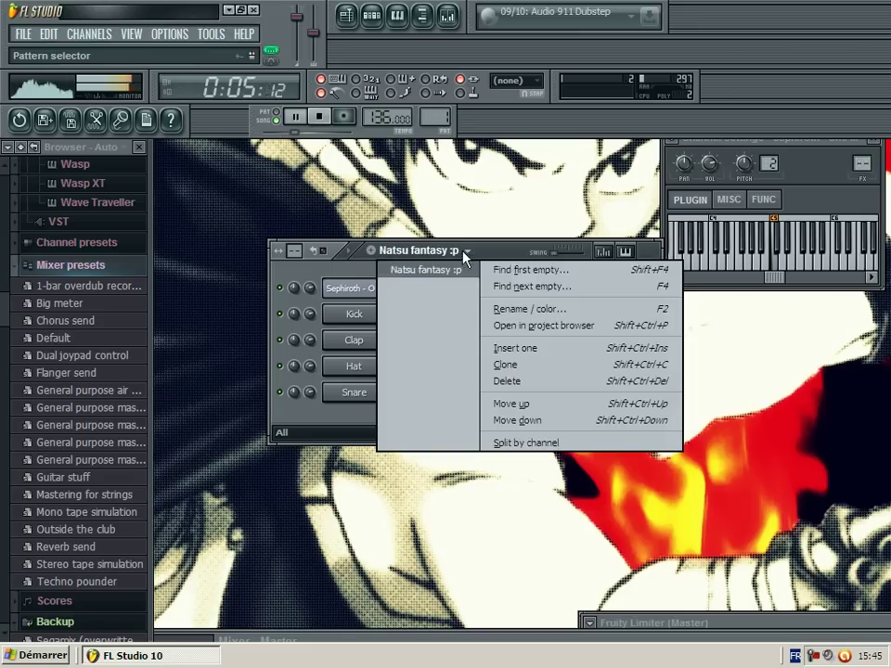
click(536, 286)
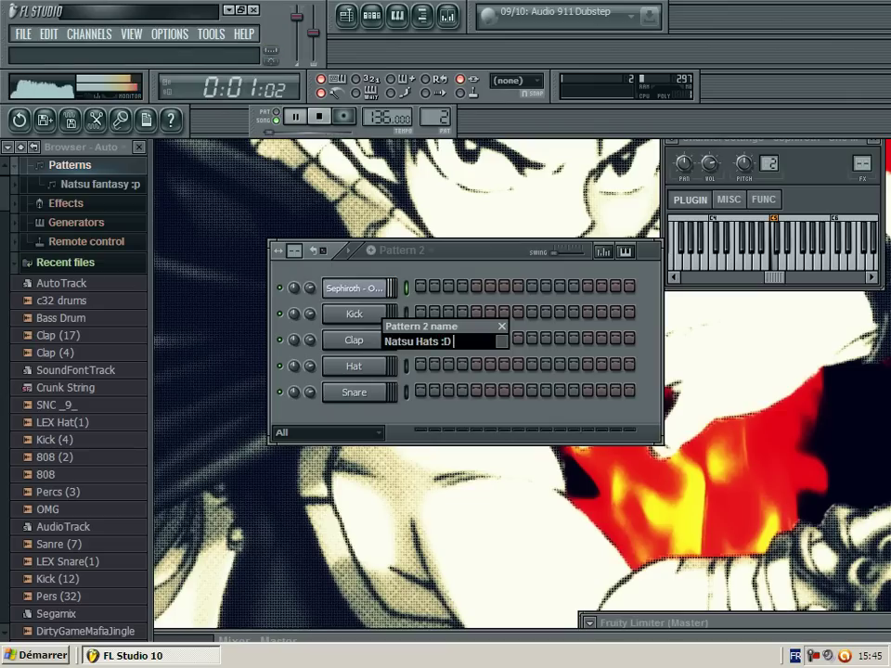
text(Natsu Hats :D)
key(Return)
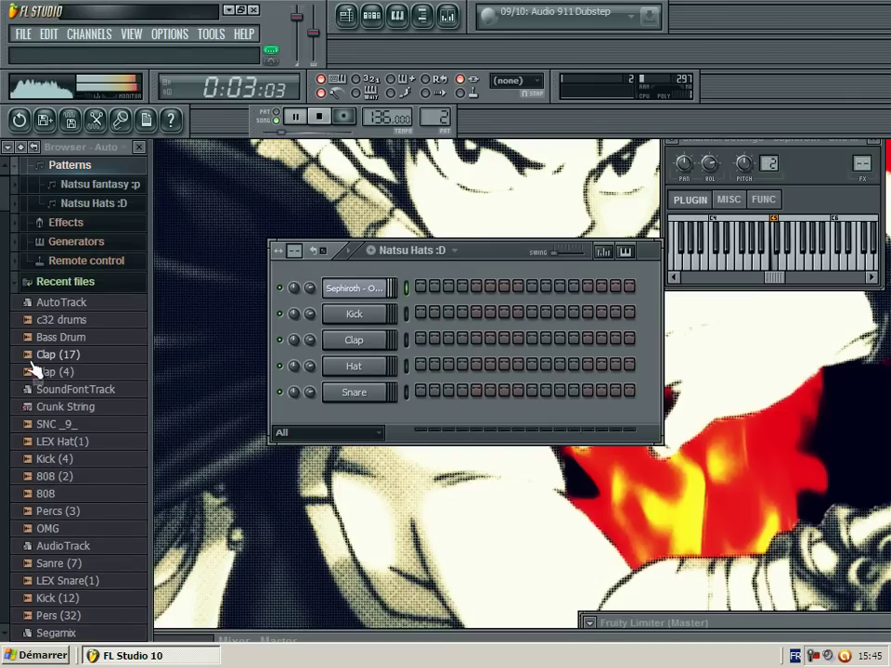
Step: Audition drum samples from the recent files and load Pers (32) into the Kick channel
click(81, 453)
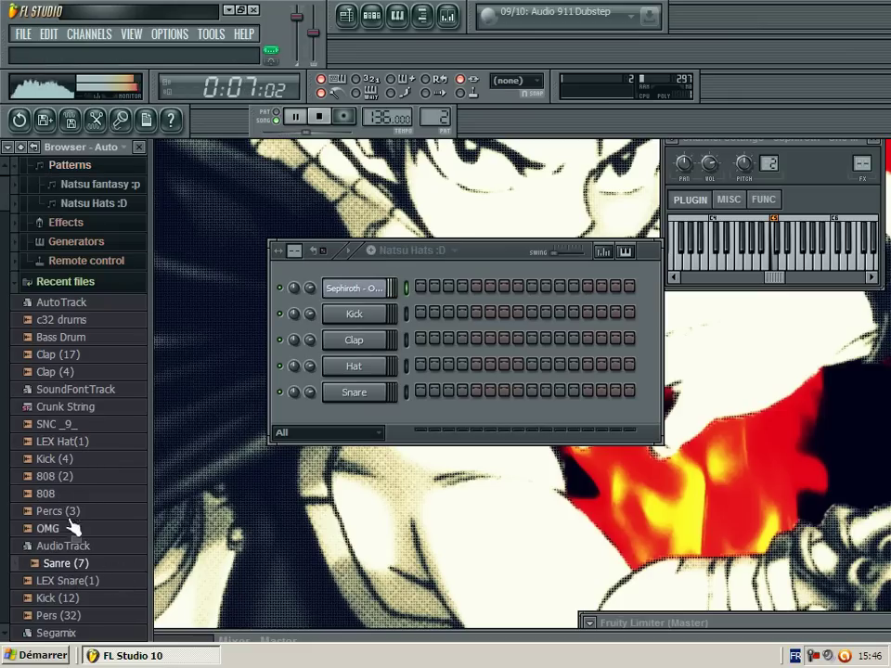
click(65, 598)
click(64, 614)
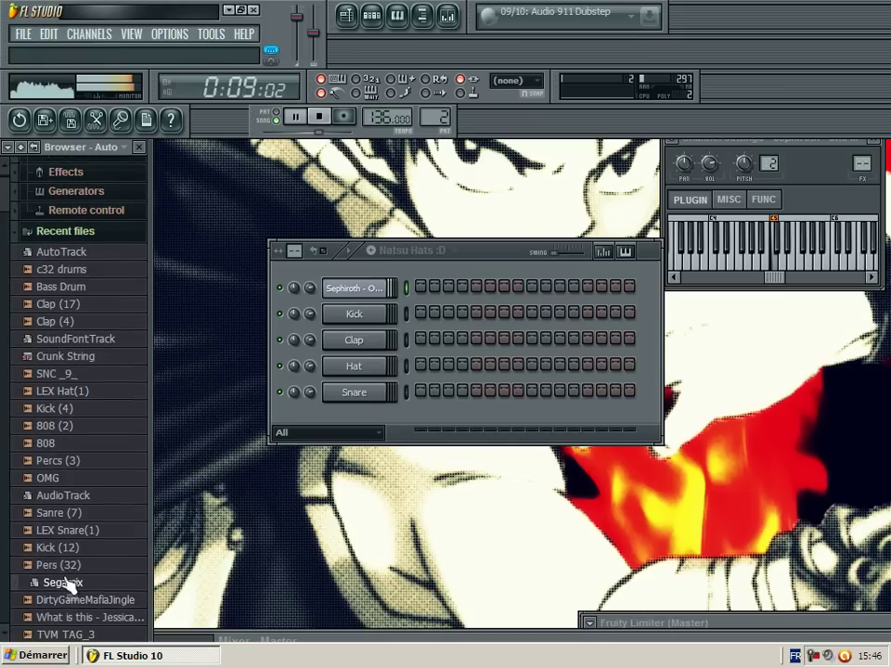
click(68, 567)
drag(147, 522, 371, 320)
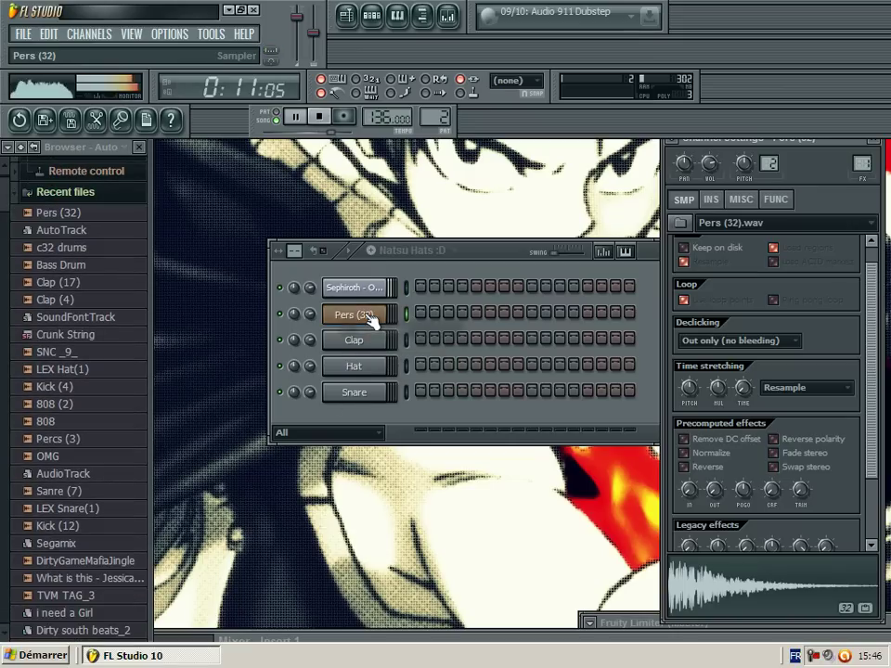
Step: Program Pers (32) hits on steps 1, 3, 5, 7, 8, 9, 11 and 13 to 16 of the Natsu Hats :D pattern
click(421, 313)
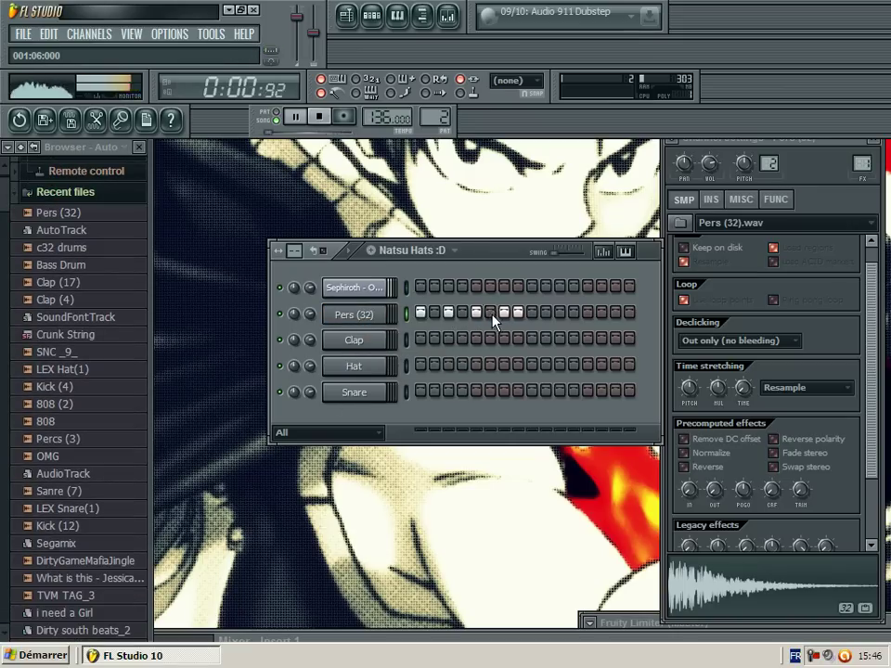
click(591, 316)
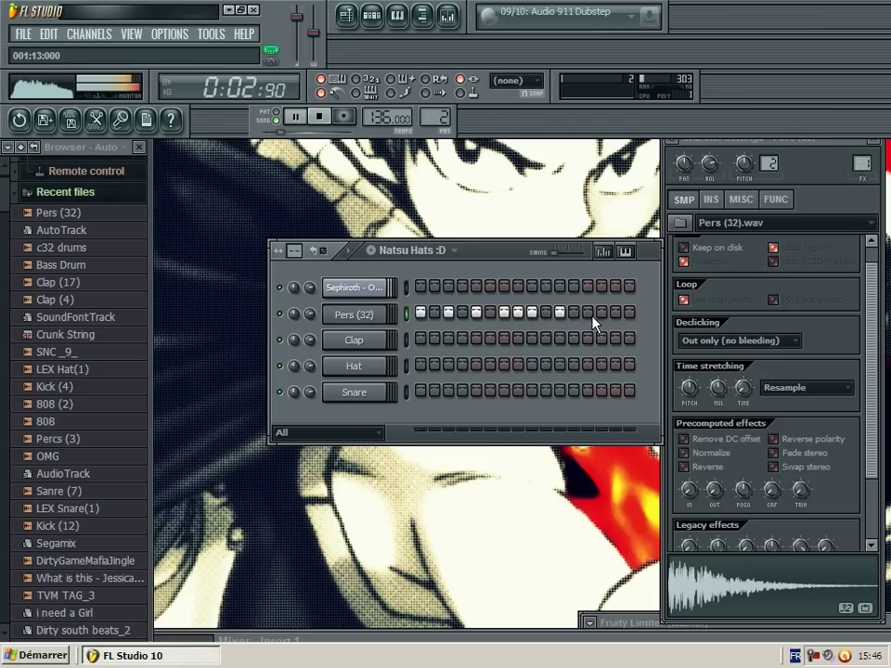
click(617, 316)
click(629, 315)
Step: Place three Natsu Hats :D clips on Track 2 of the playlist at bars 5, 6 and 7
key(F5)
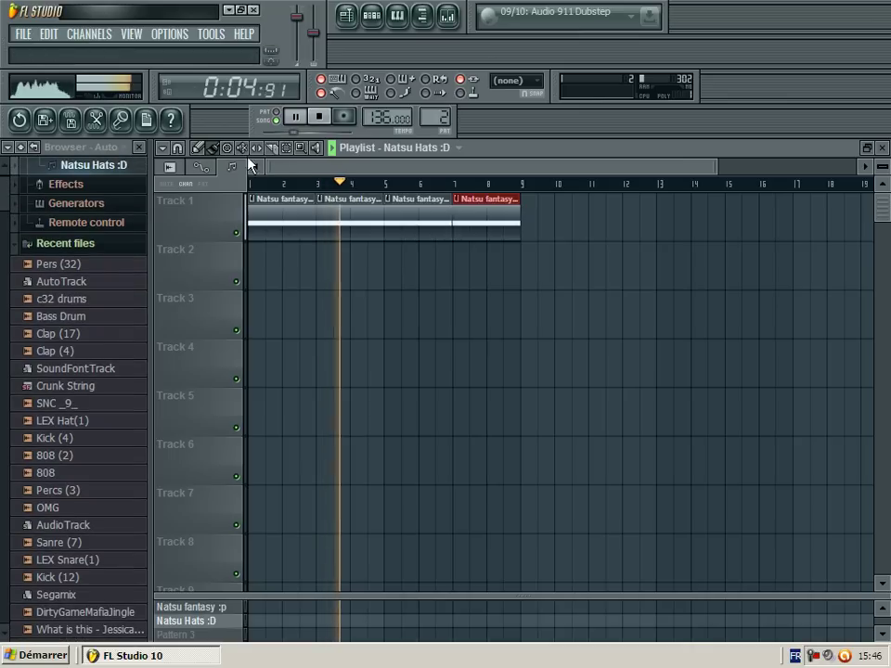
click(384, 253)
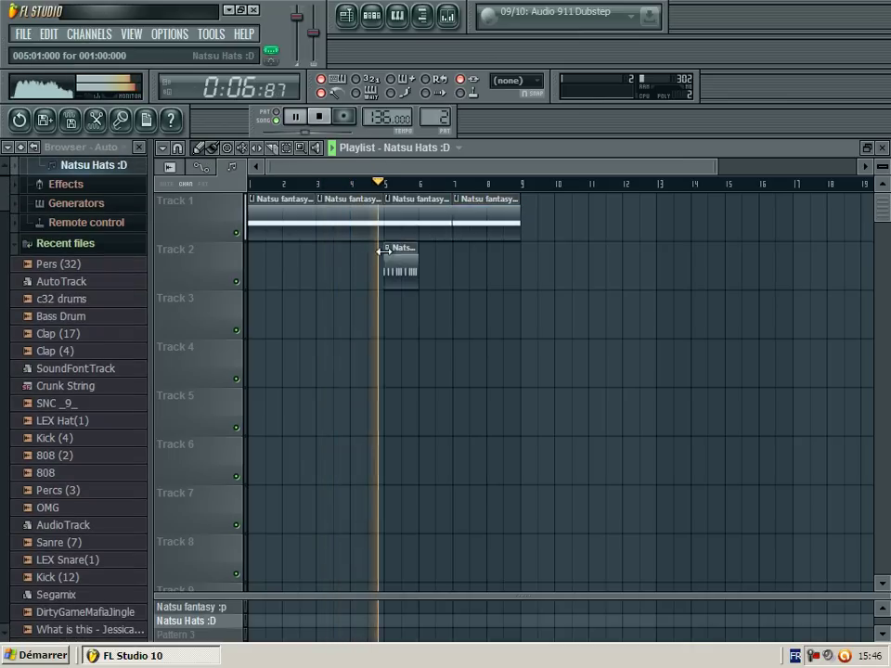
click(430, 267)
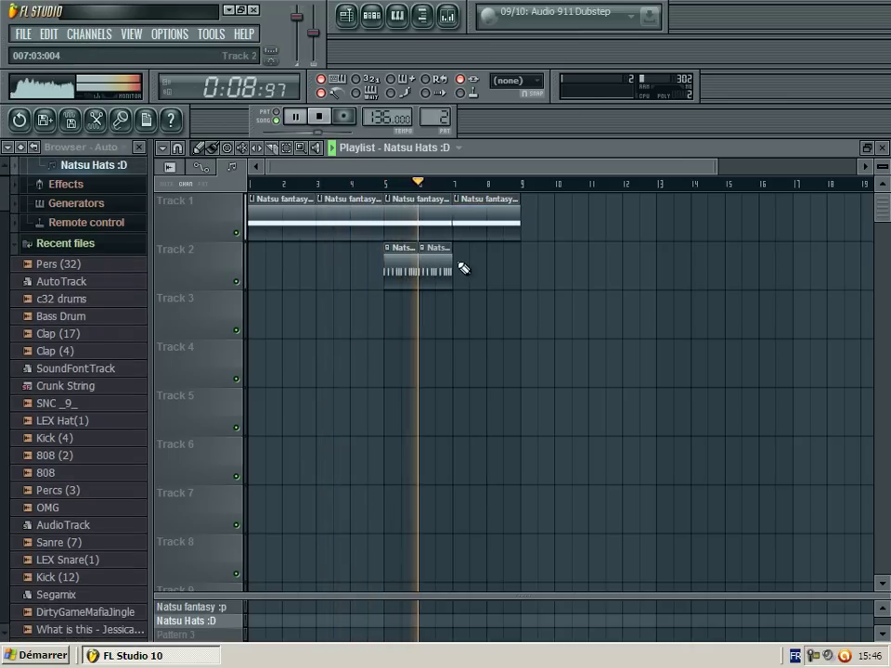
click(462, 266)
Step: Add a Pers (32) hit on step 10 of Natsu Hats :D and loop bars 5 and 6 of the playlist
double_click(438, 261)
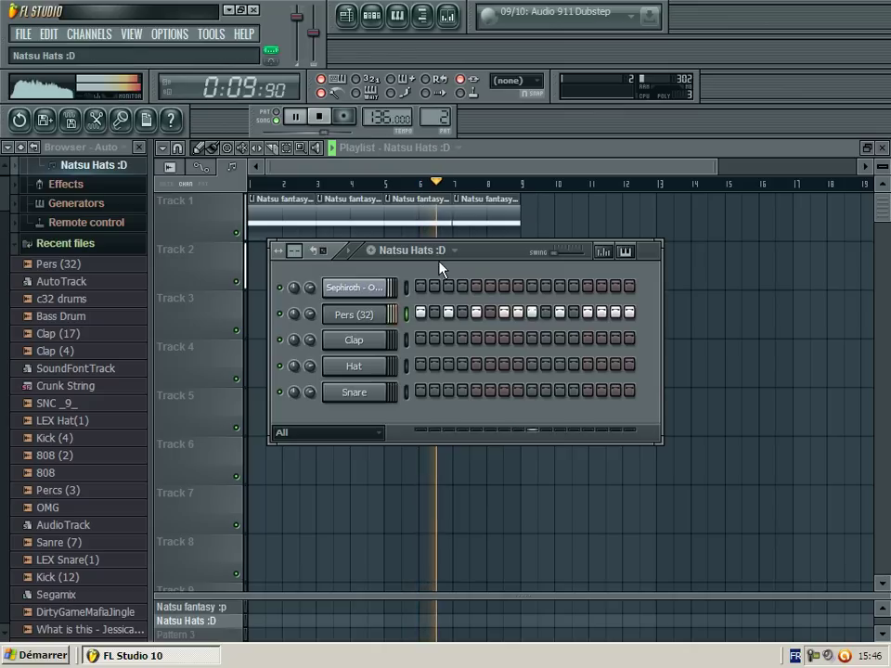
click(491, 313)
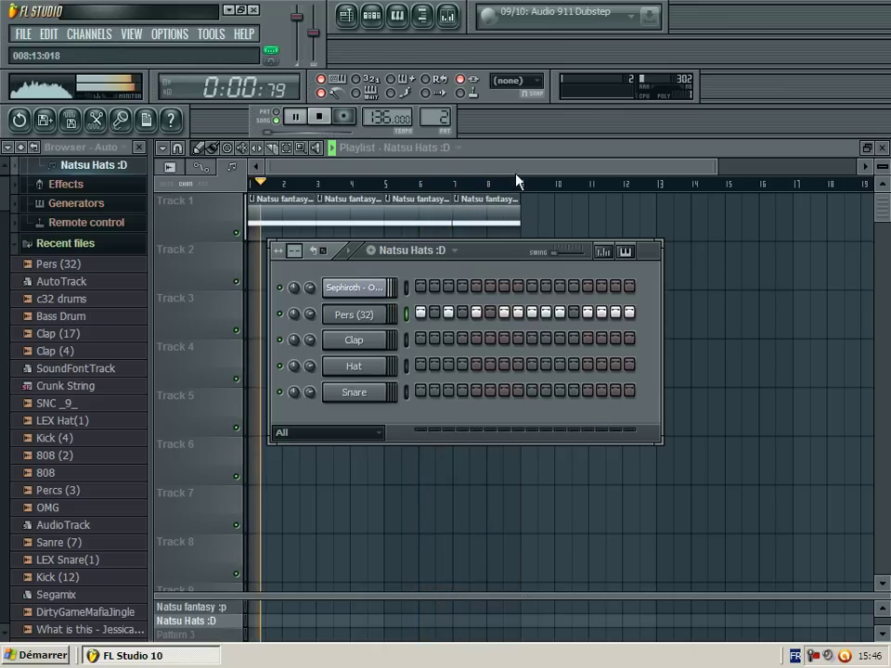
key(F6)
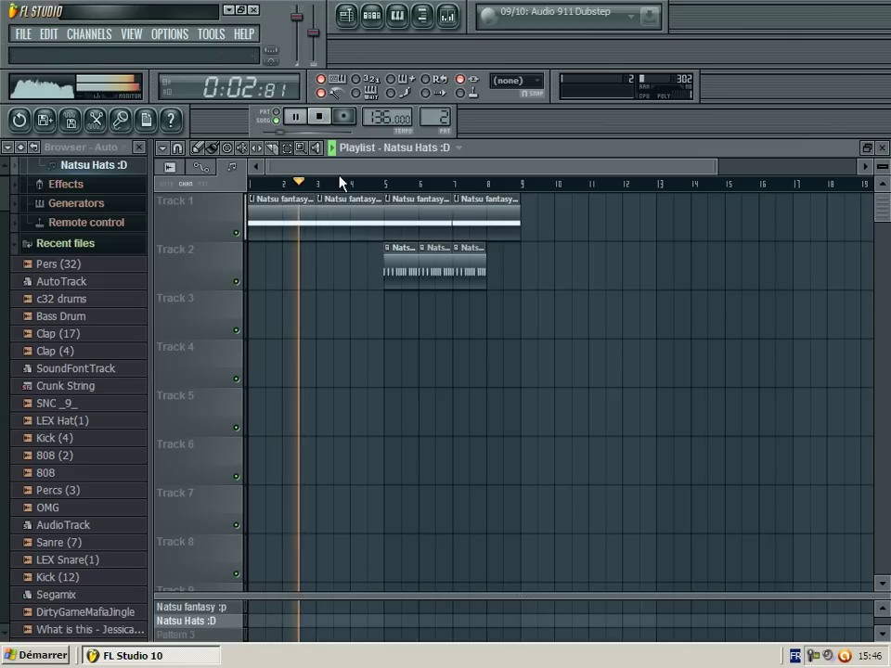
drag(385, 184, 452, 185)
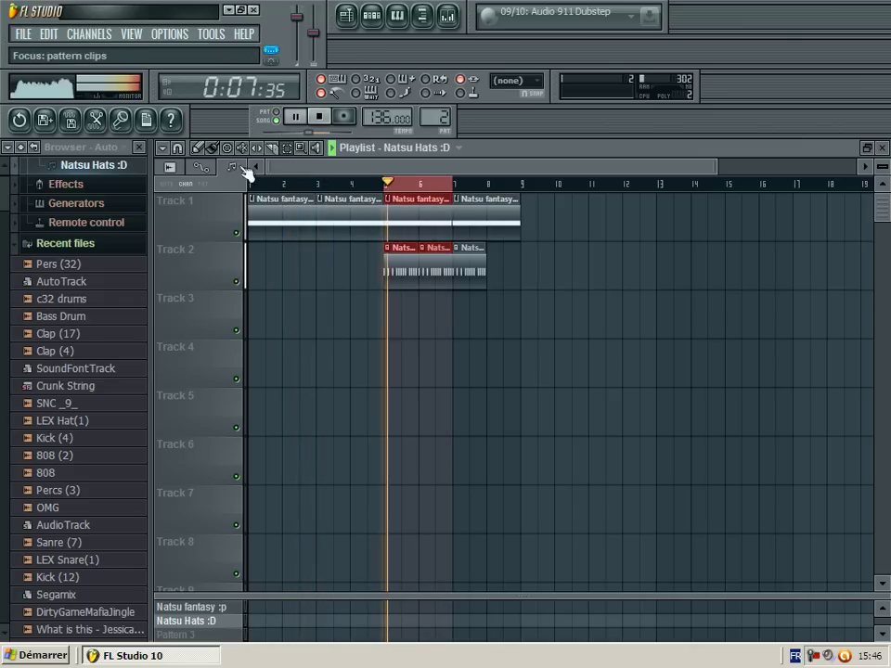
Step: Bring the Sephiroth channel's Slicex window into view for a check and return to the playlist
key(F6)
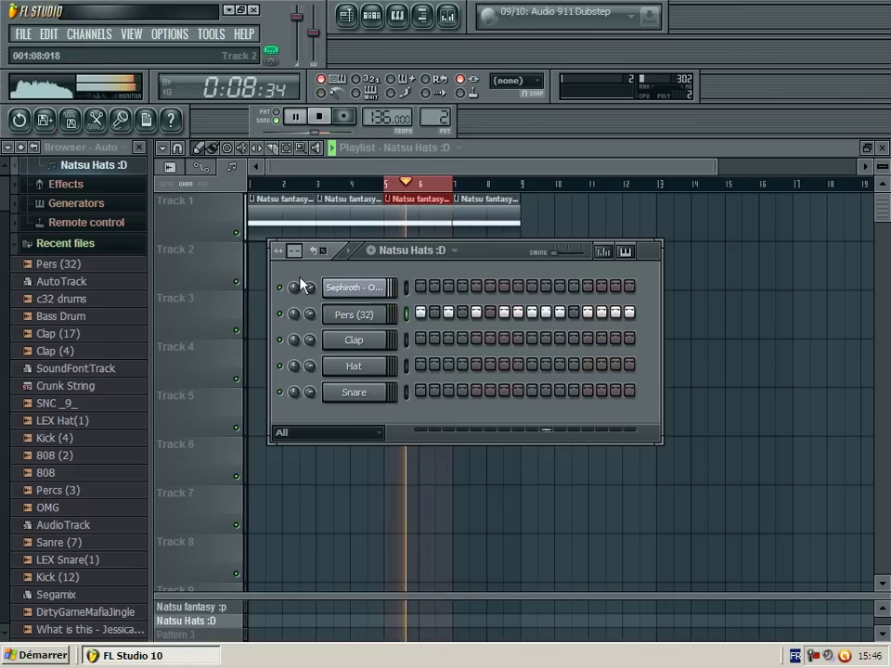
click(351, 288)
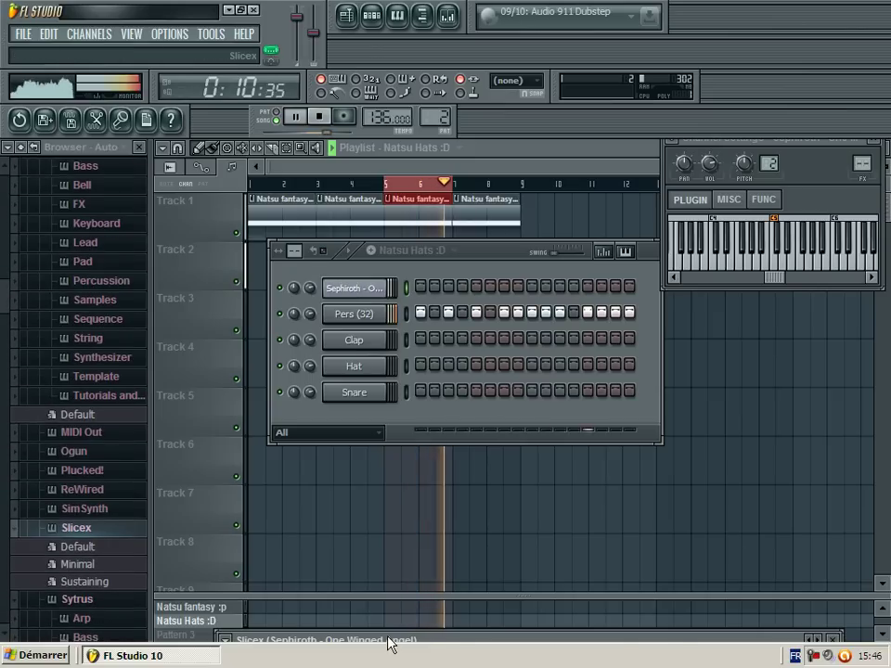
drag(391, 640, 429, 266)
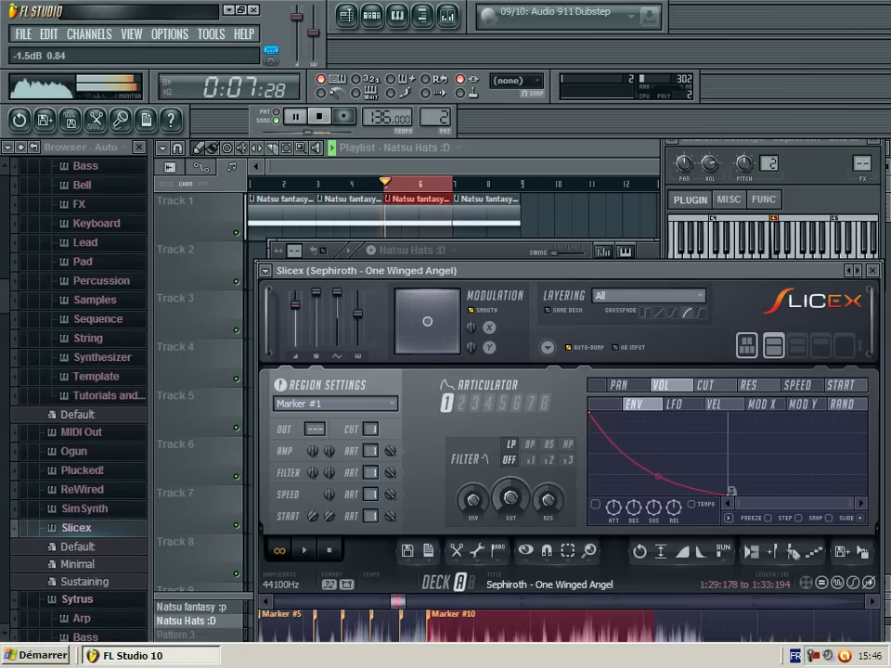
click(193, 302)
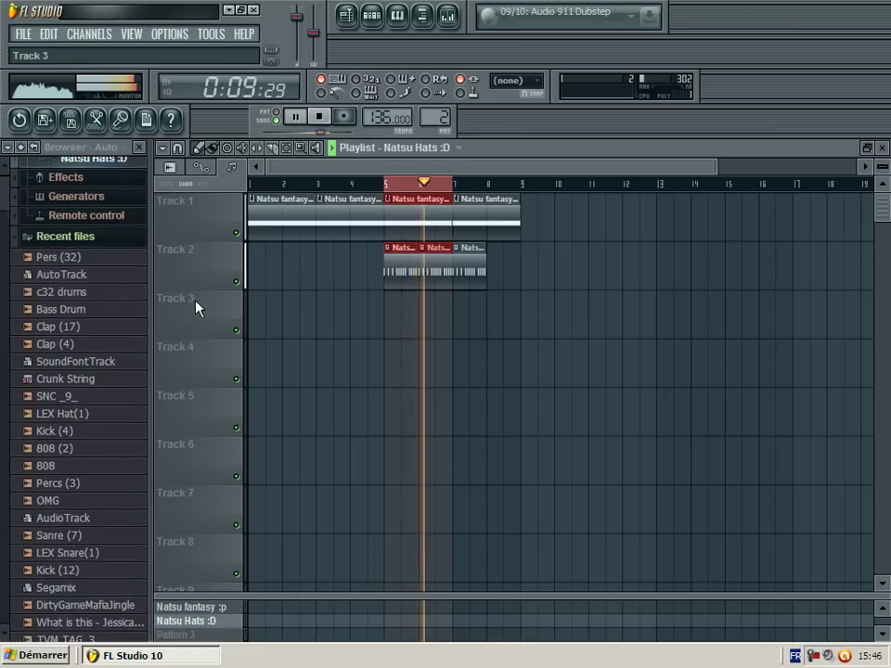
Step: Remove the hats clip at bar 6 on Track 2 and stretch the bar 5 clip across it, leaving Track 3 empty
right_click(429, 276)
drag(418, 280, 451, 280)
click(402, 331)
right_click(403, 329)
Step: Extend Natsu Hats :D to 8 beats per bar and add Pers (32) hits on steps 17 to 19, 21, 23, 25, 27, 29, 31 and 32
double_click(433, 281)
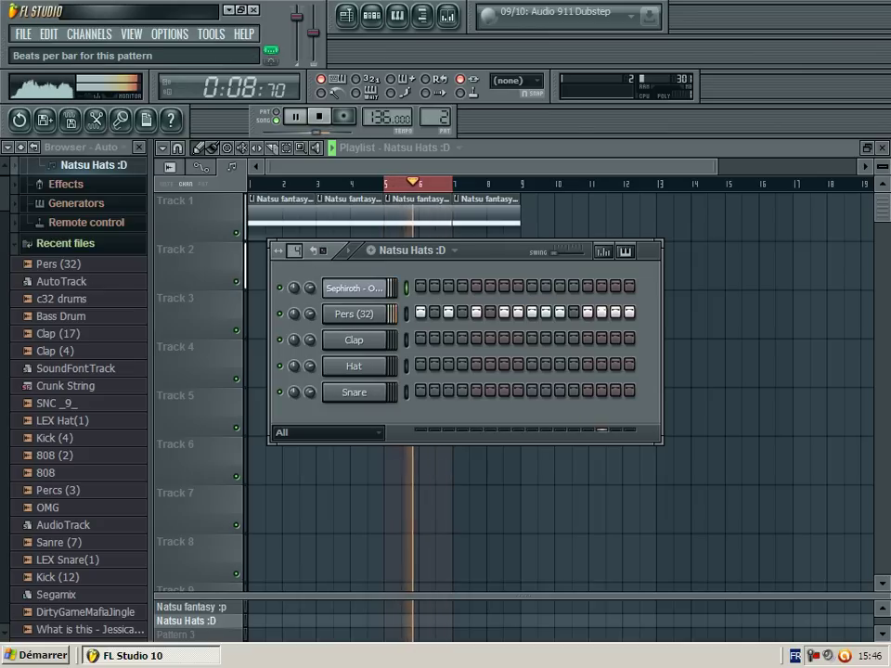
drag(295, 251, 294, 232)
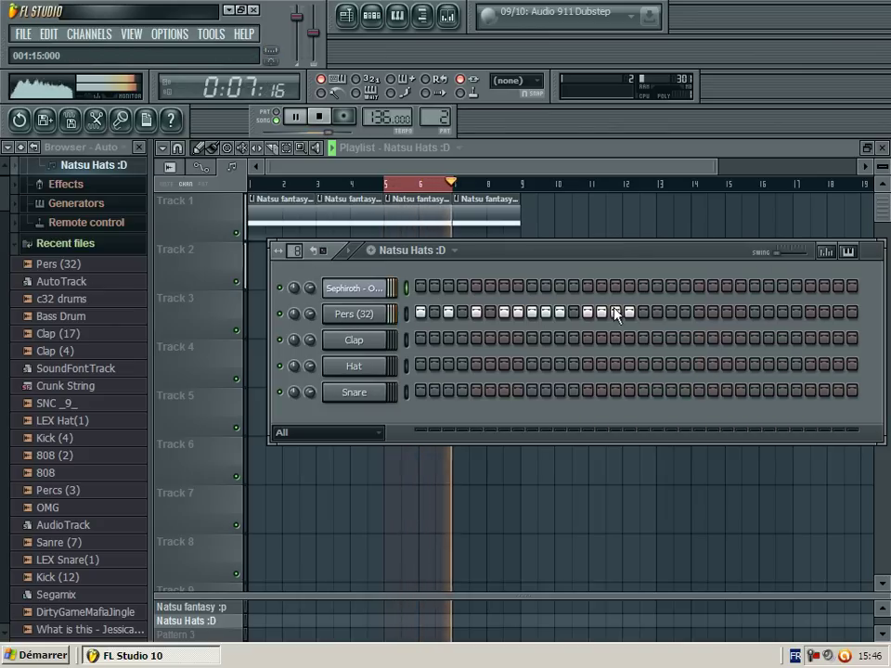
click(645, 311)
click(672, 313)
click(657, 315)
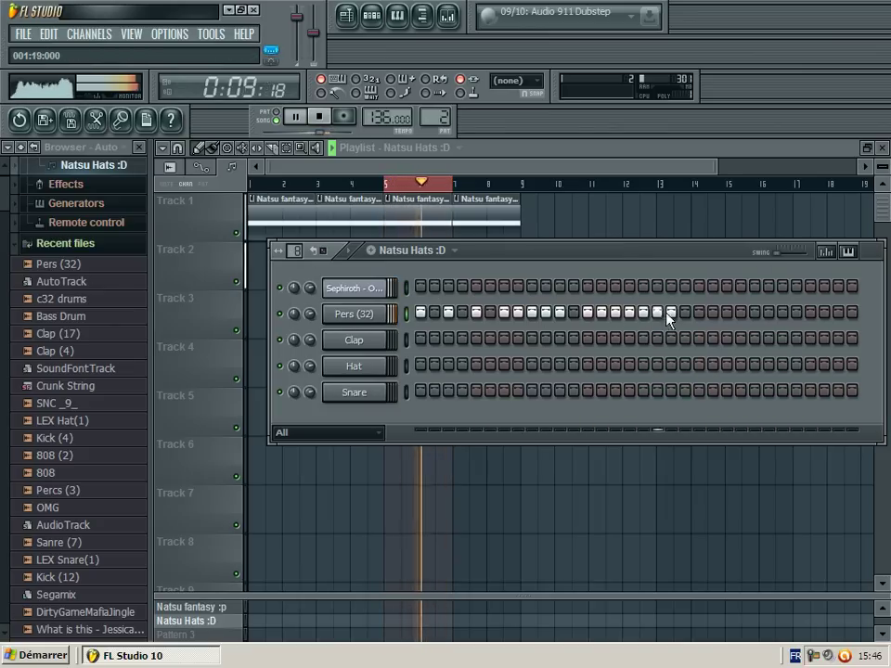
click(726, 313)
click(754, 313)
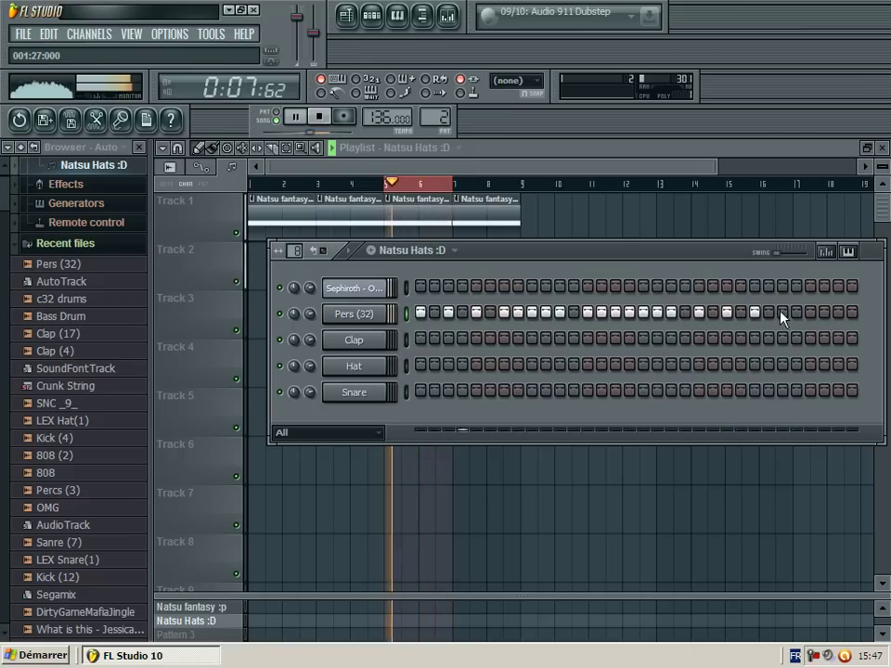
click(783, 313)
click(810, 313)
click(838, 313)
click(852, 313)
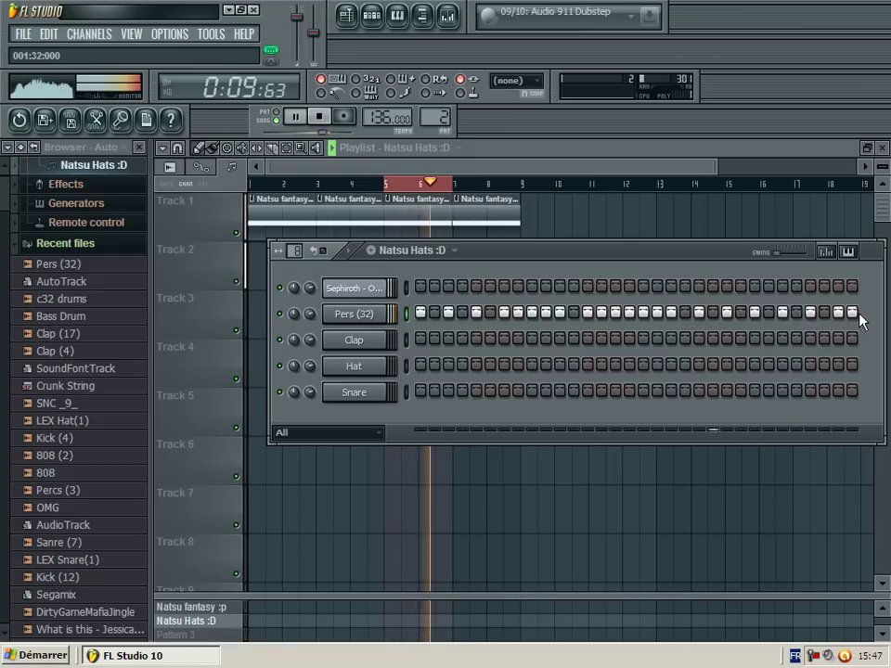
Step: Send Pers (32) to the piano roll and chop its ninth and tenth C5 notes with the Default chopper pattern
right_click(392, 312)
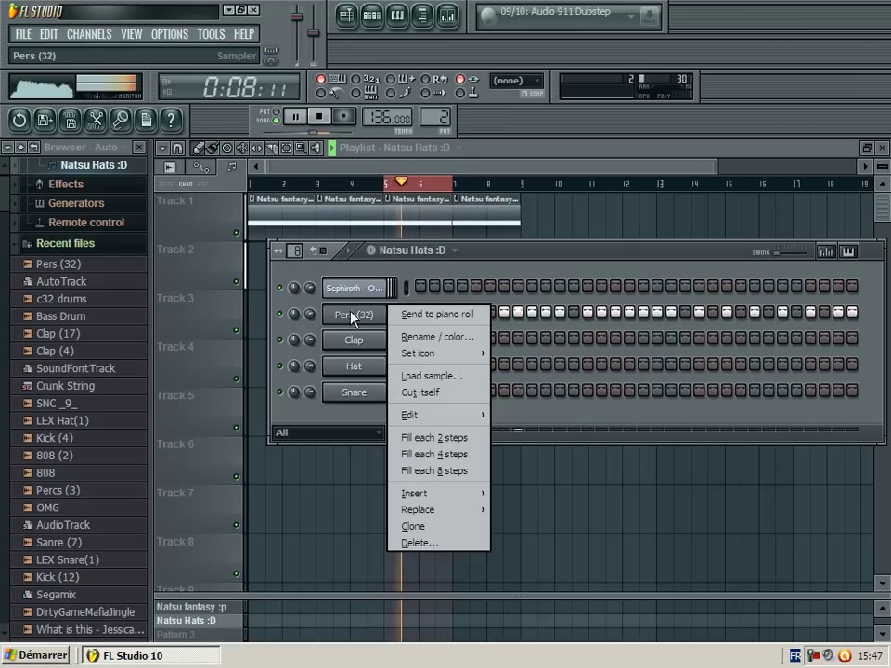
click(434, 315)
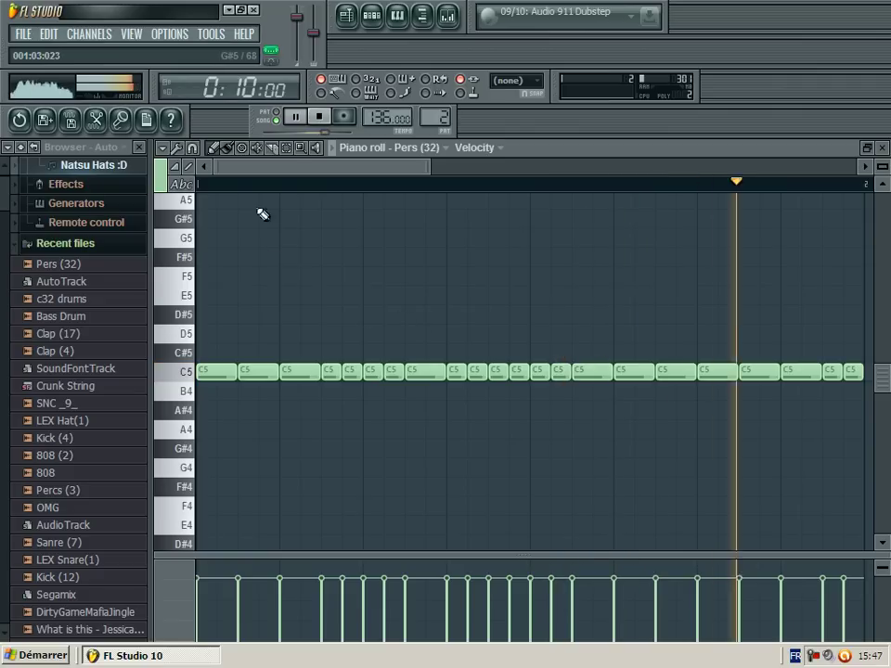
click(442, 372)
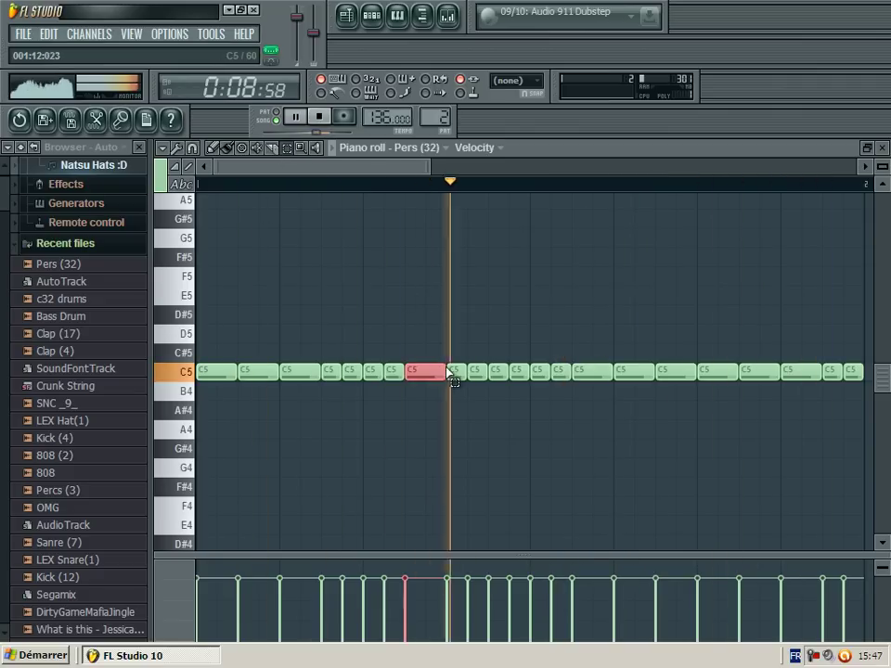
drag(458, 372, 478, 373)
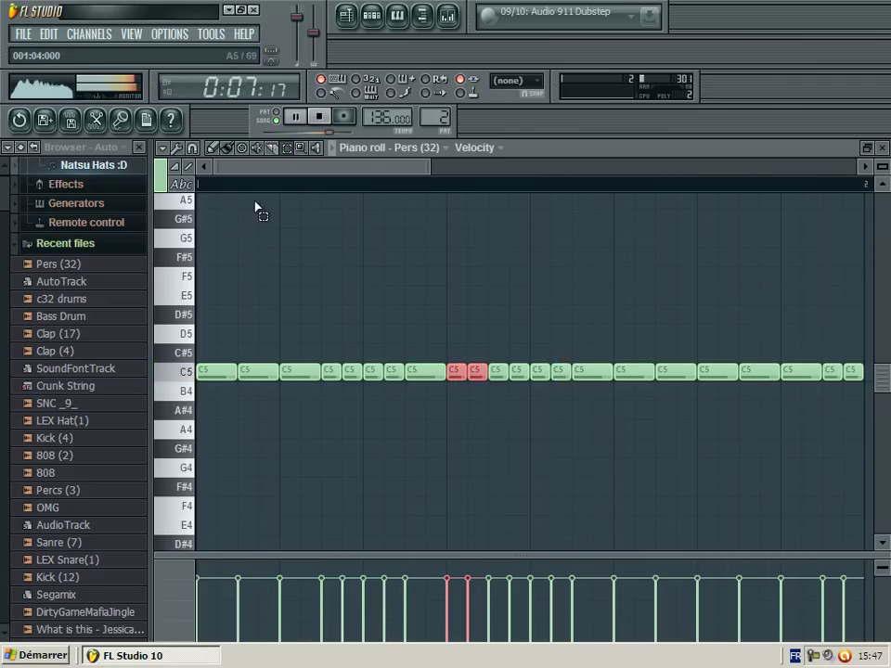
click(178, 149)
click(223, 298)
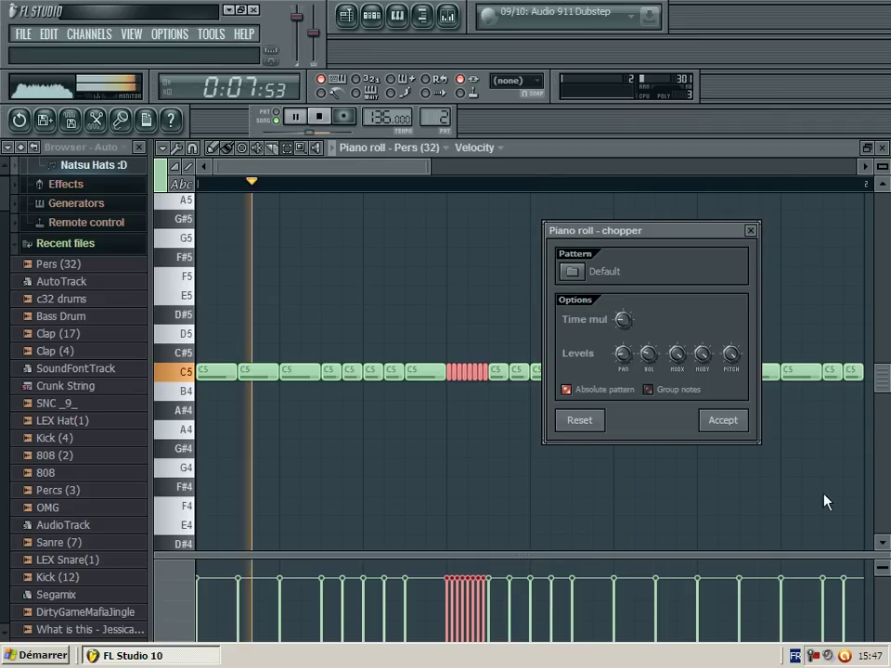
click(733, 424)
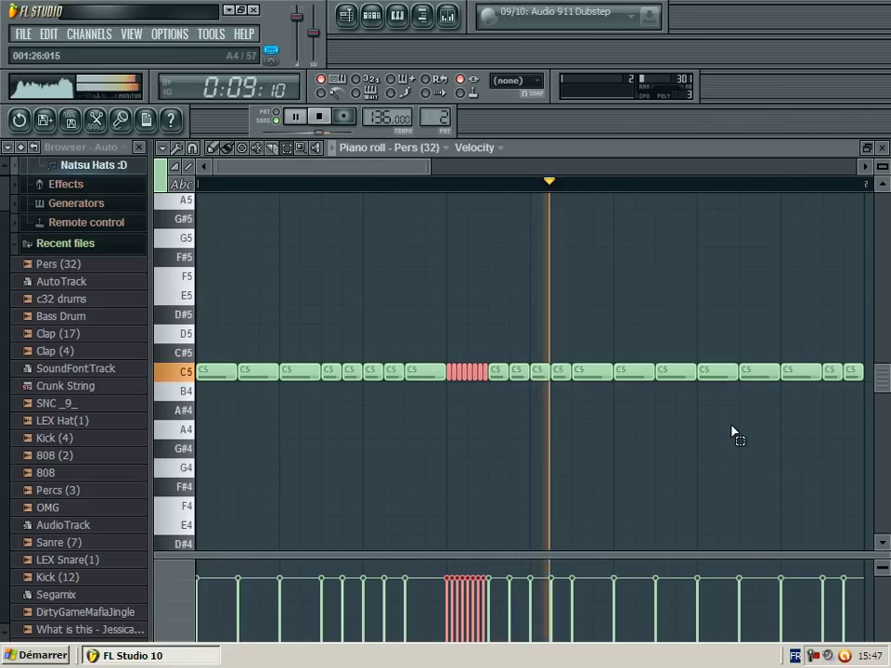
Step: Chop the C5 note on step 23 into four with the chopper's time multiplier at 0.500
ctrl+click(687, 376)
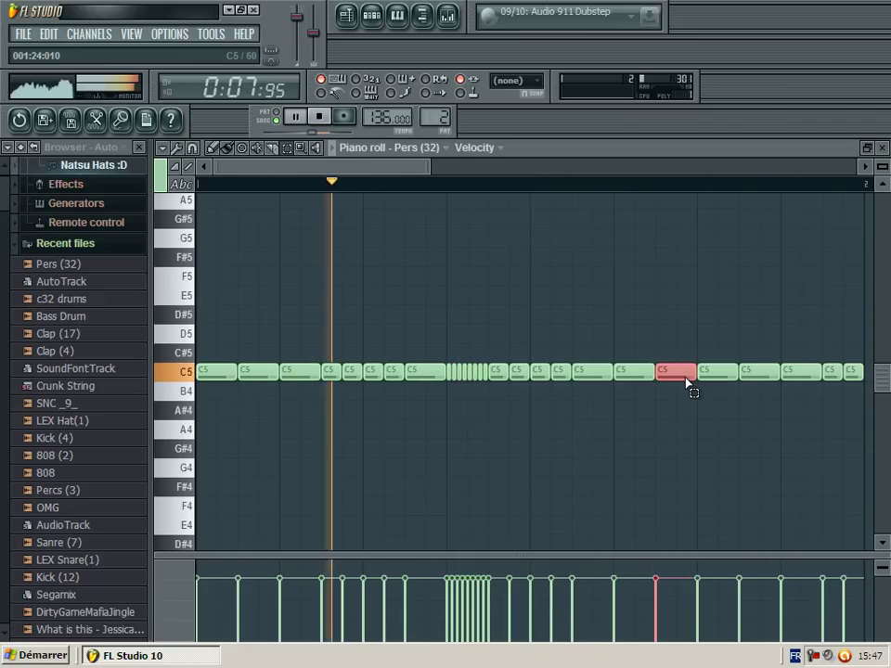
key(alt+u)
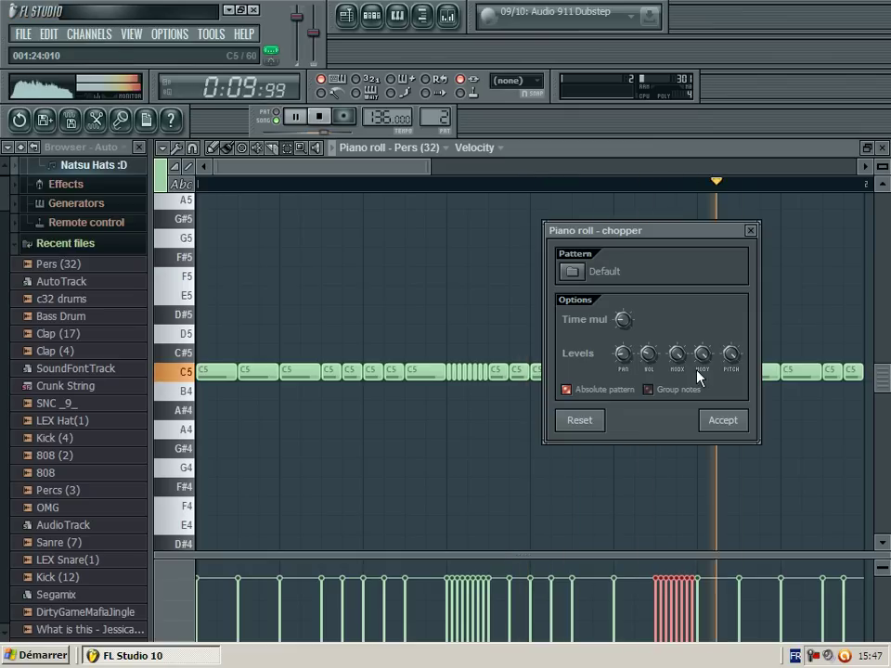
drag(622, 320, 623, 339)
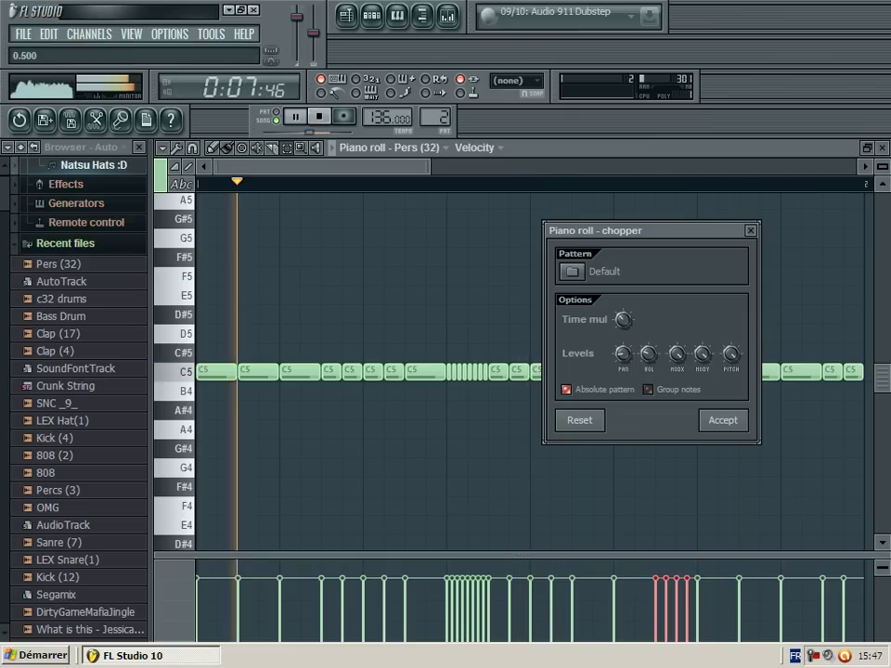
click(725, 420)
Step: Chop the C5 note on step 27 into eight short notes by adjusting the chopper's time multiplier
click(757, 379)
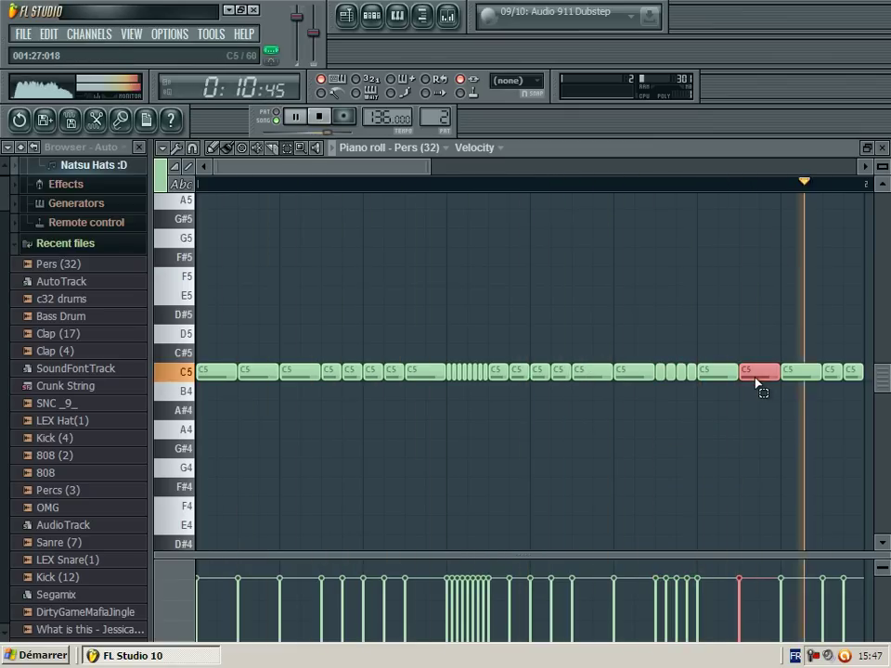
key(alt+u)
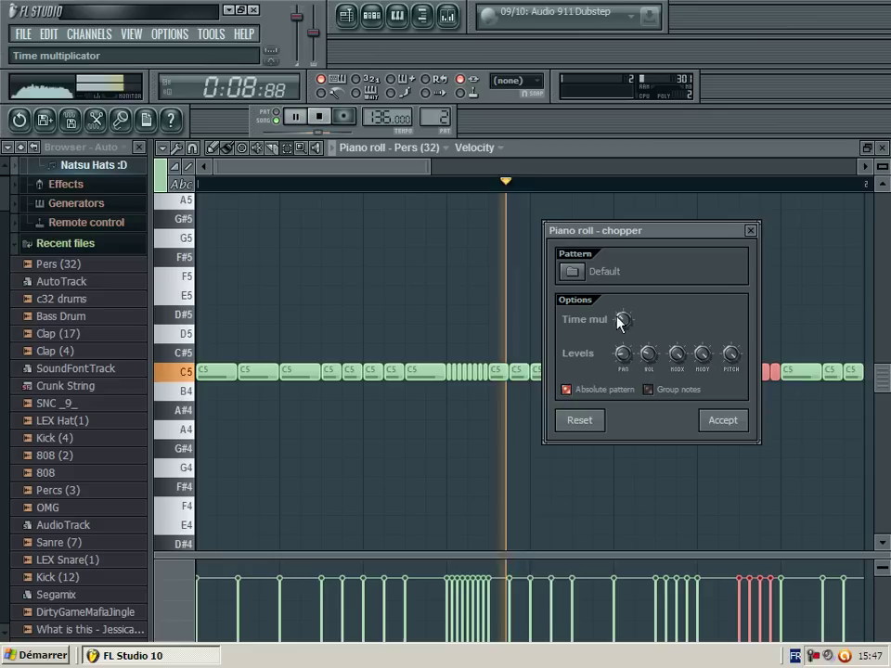
mouse_move(619, 321)
mouse_down()
mouse_move(627, 328)
mouse_move(626, 319)
mouse_up()
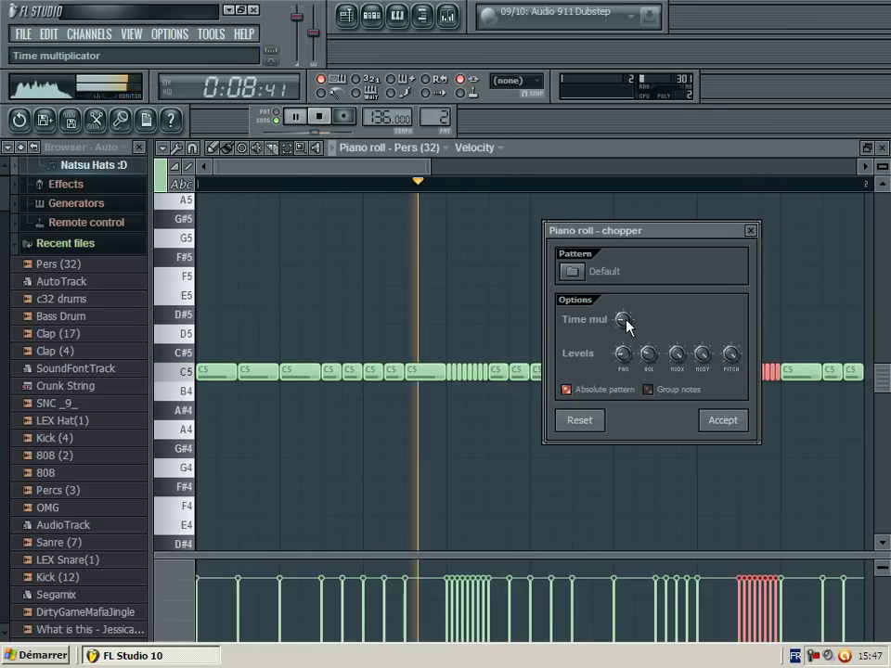
click(720, 423)
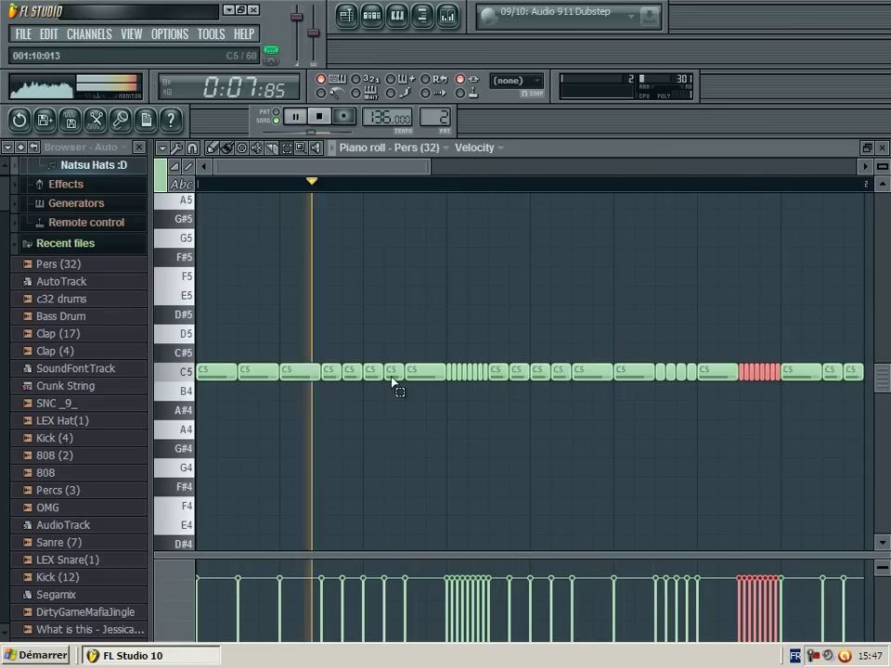
Step: Chop the C5 note on step 5 into four with the chopper's time multiplier at 0.500
click(291, 376)
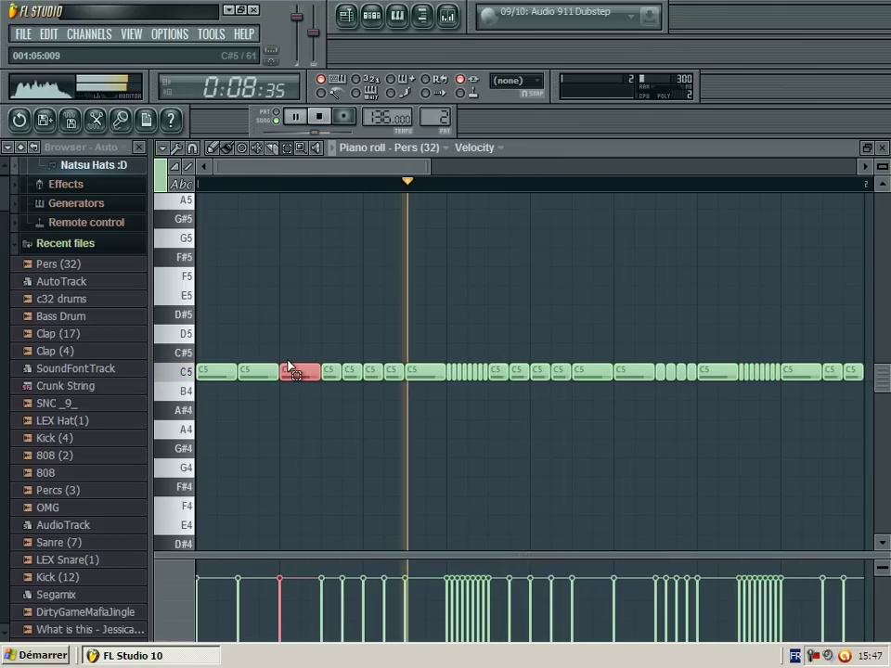
key(ctrl+u)
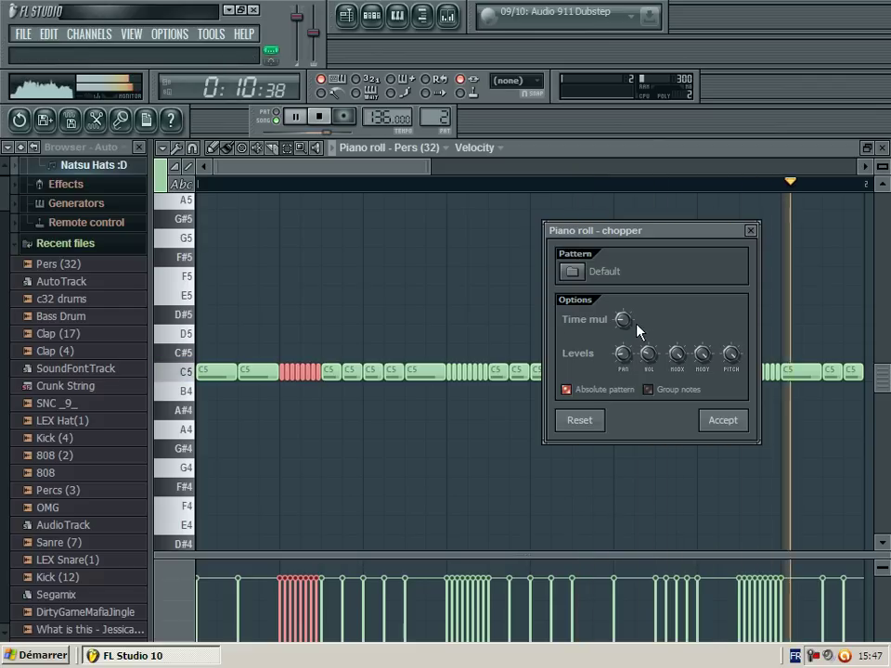
drag(623, 321, 623, 334)
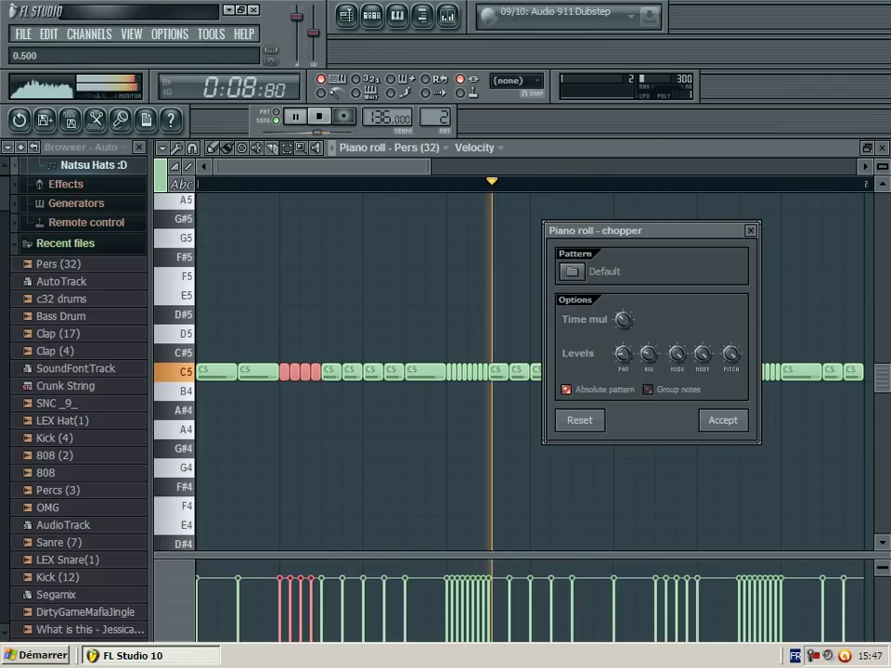
click(723, 421)
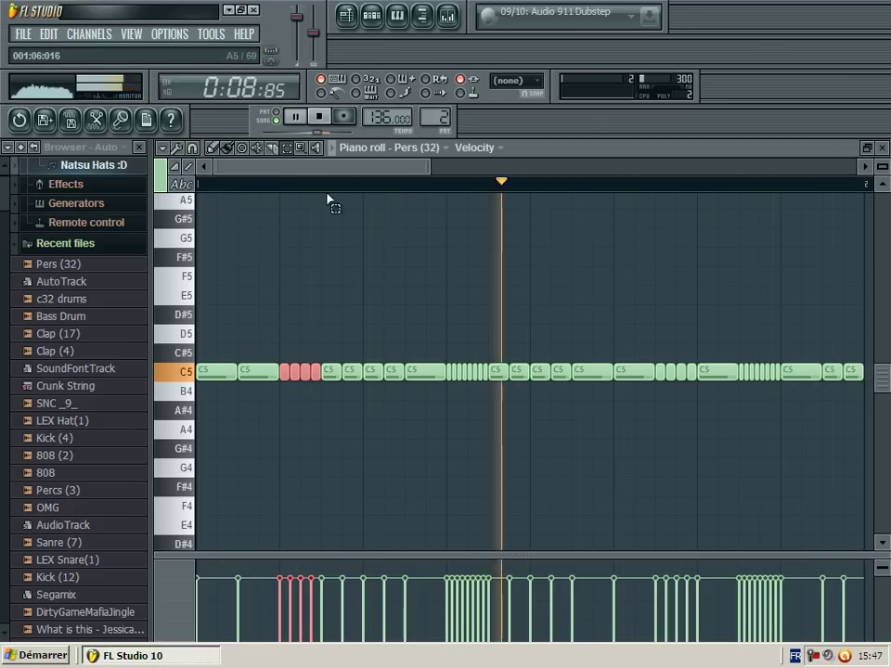
Step: Leave the piano roll and name the empty pattern 3 "Natsu Snap (Snare + Clap)"
click(881, 147)
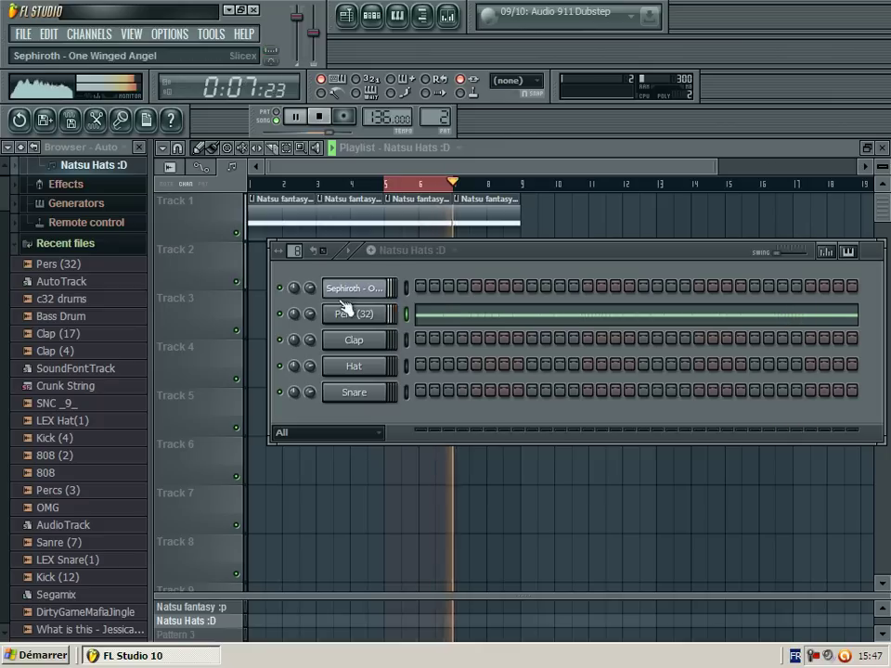
click(453, 249)
click(541, 288)
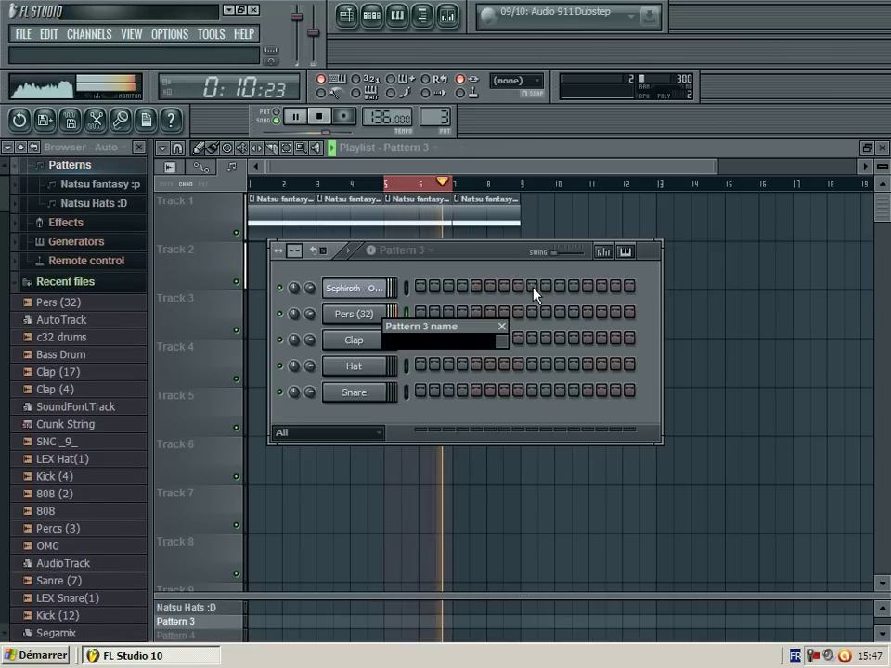
text(nATSU)
key(BackSpace)
key(BackSpace)
key(BackSpace)
key(BackSpace)
key(BackSpace)
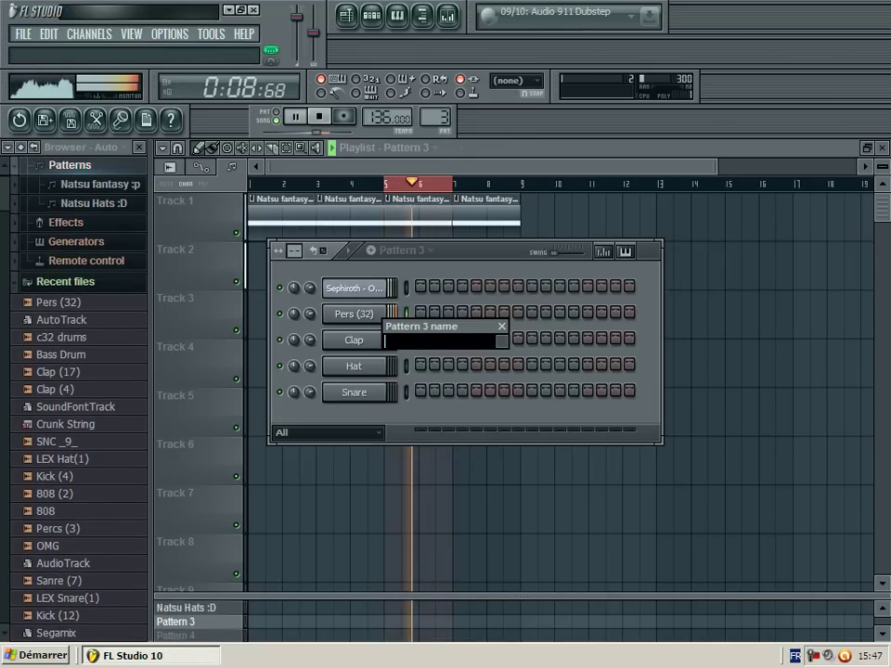
text(Natsu)
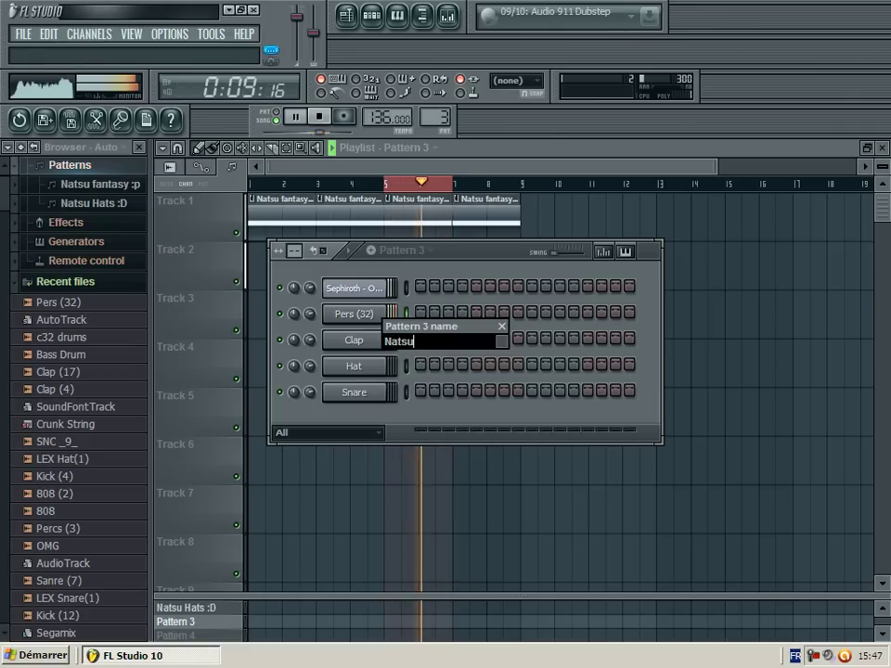
text( Snap ()
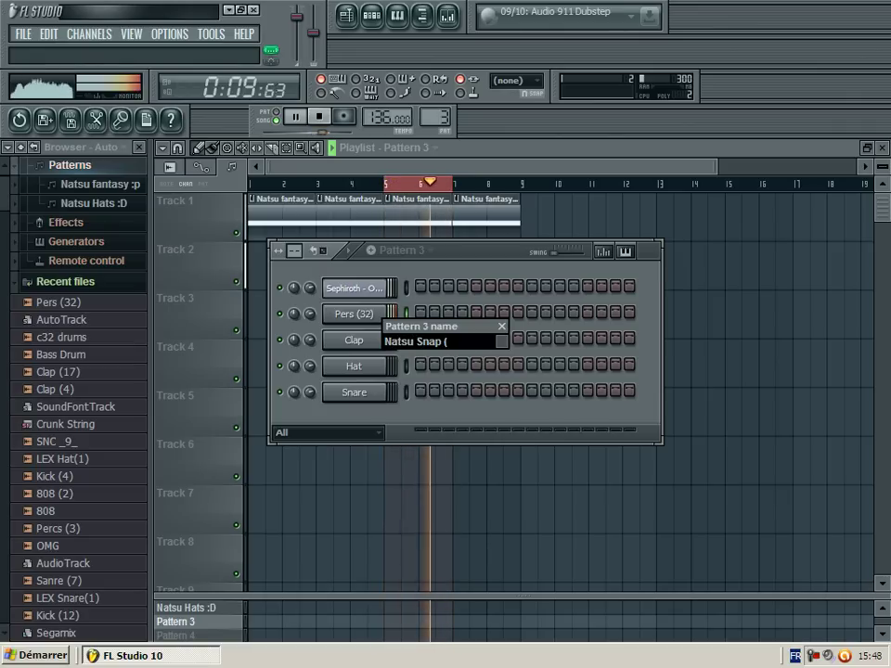
text(-Snare + Clap)
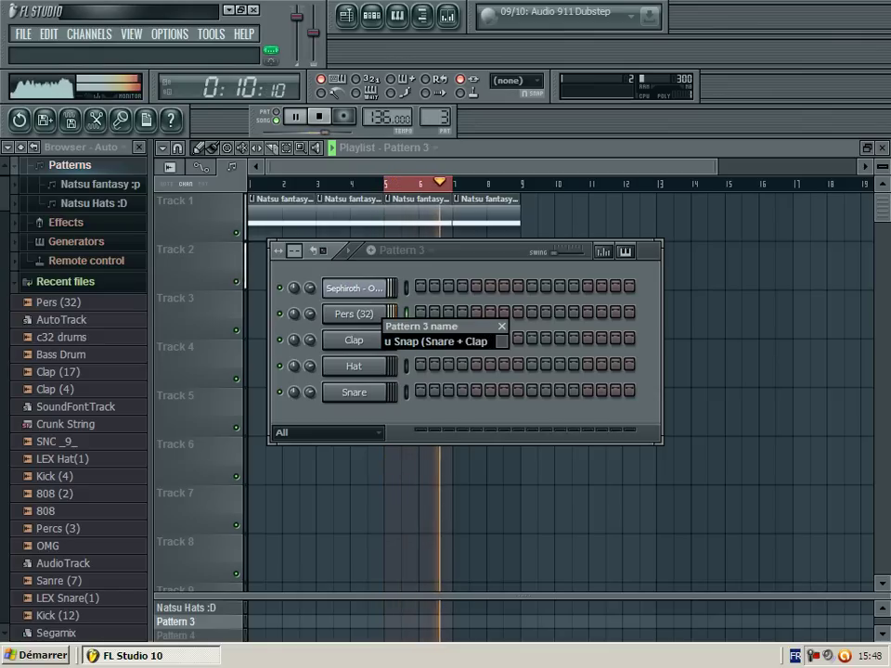
text())
key(Return)
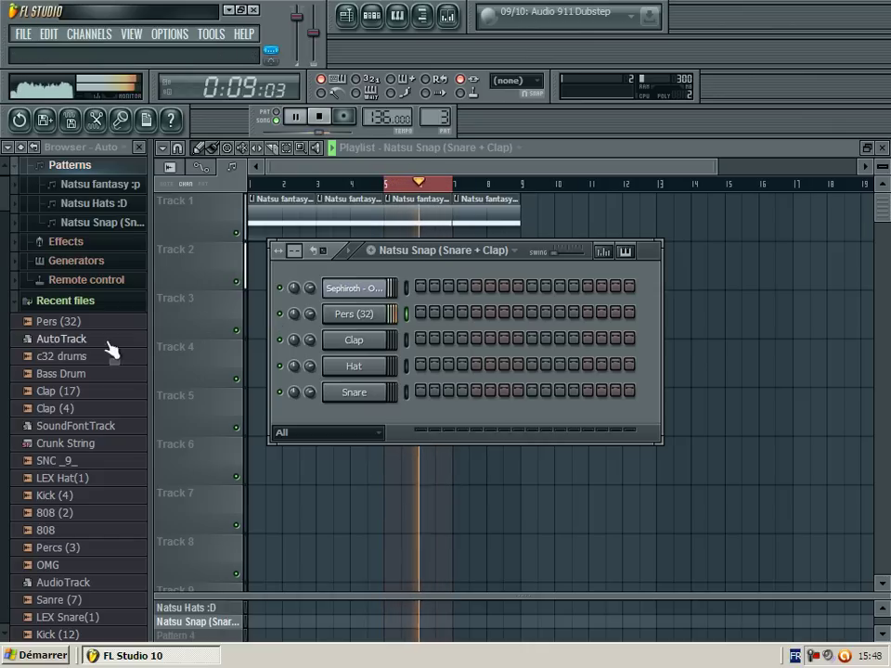
Step: Audition the kick, 808, percussion and snare samples in the recent files and load Sanre (7) into the Hat channel
click(55, 496)
click(41, 512)
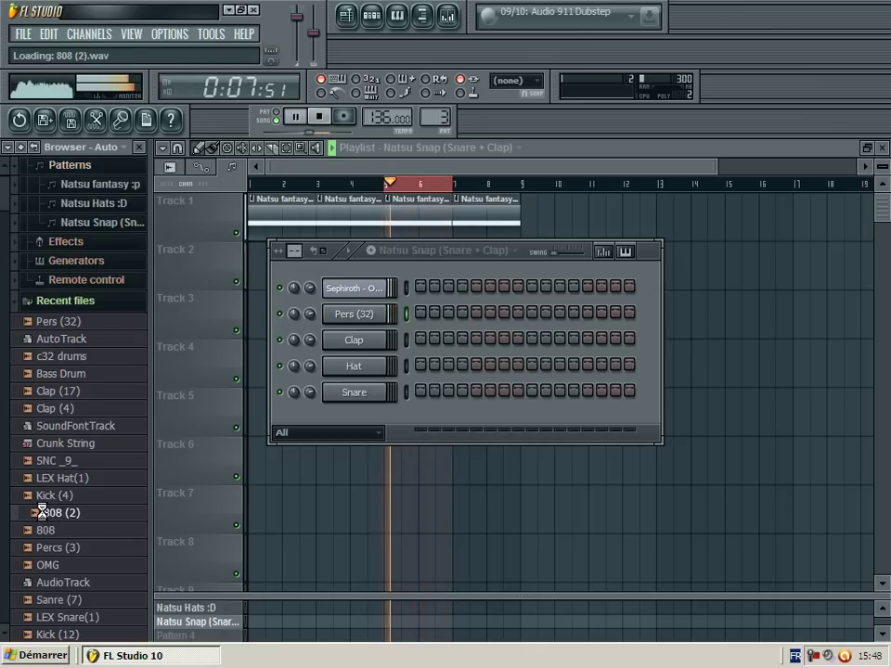
click(40, 528)
click(56, 548)
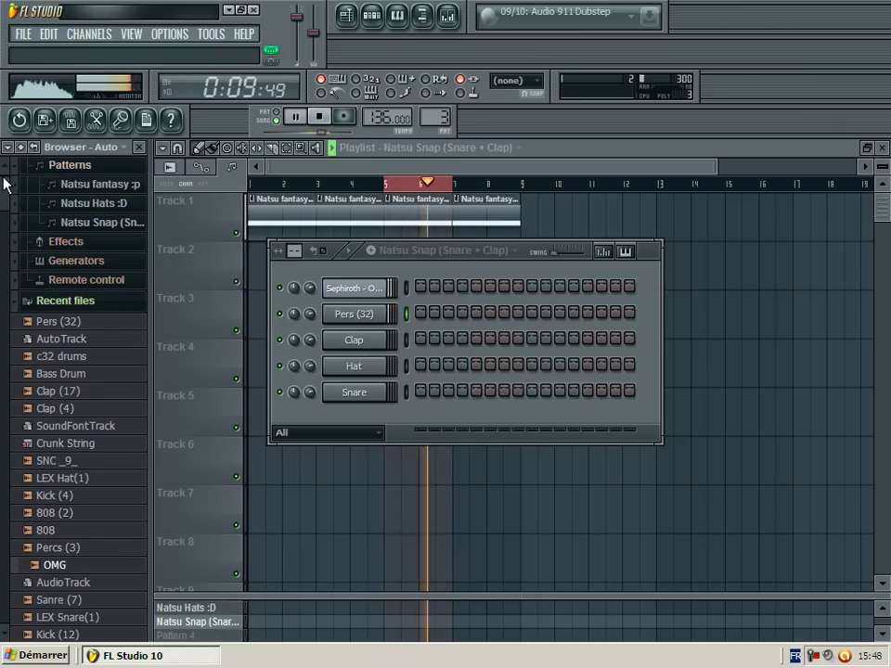
scroll(5, 183, down, 4)
click(74, 416)
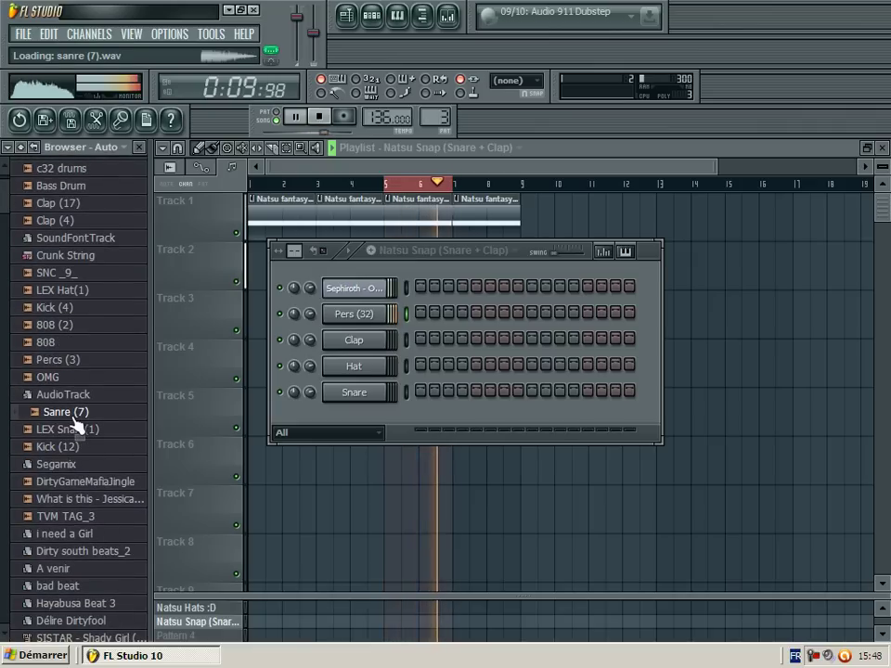
drag(76, 425, 349, 368)
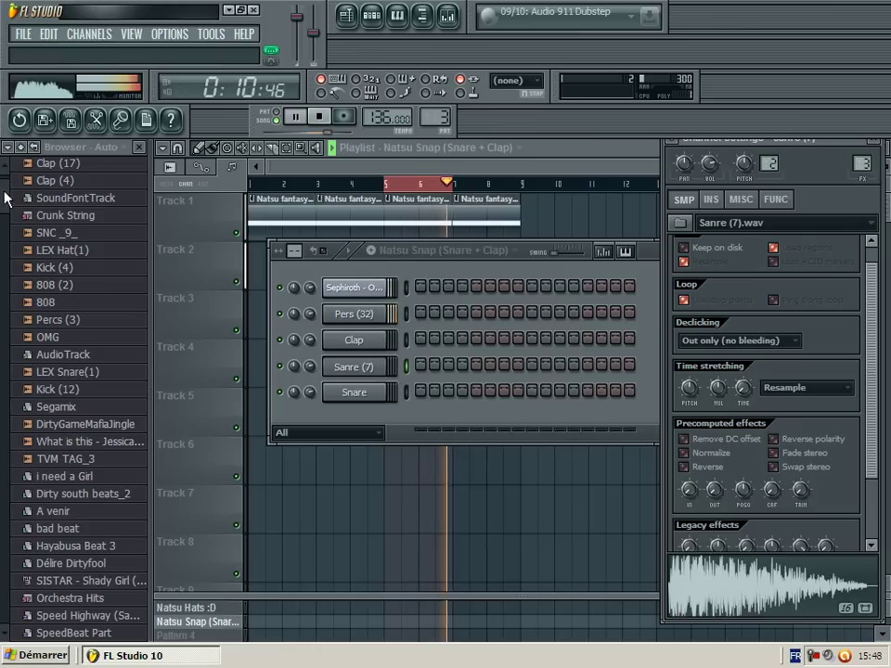
Step: Load the c32 drums sample into the Snare channel and place a hit on step 9 for Sanre (7) and c32 drums
scroll(6, 193, up, 1)
click(53, 288)
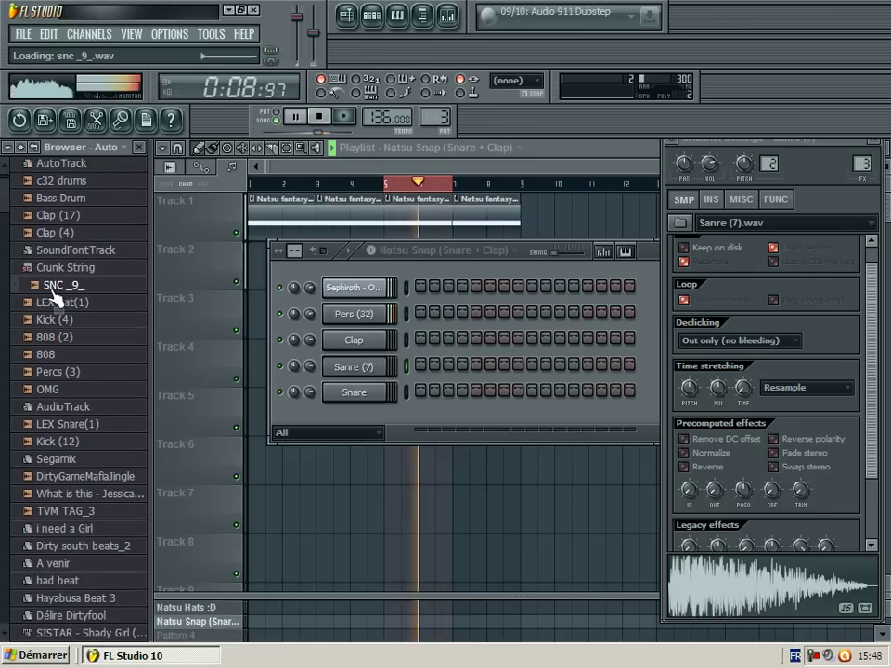
click(67, 233)
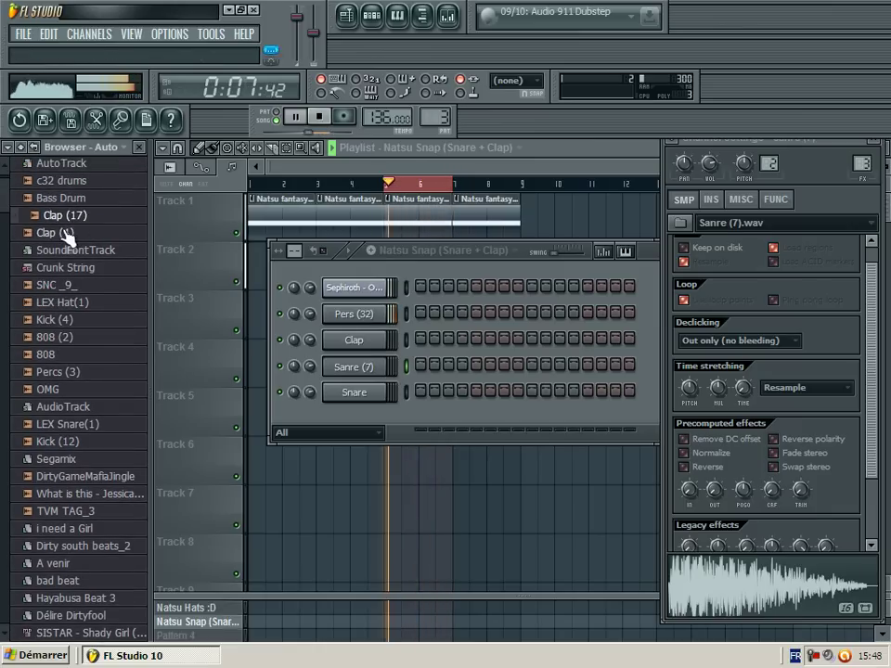
click(75, 182)
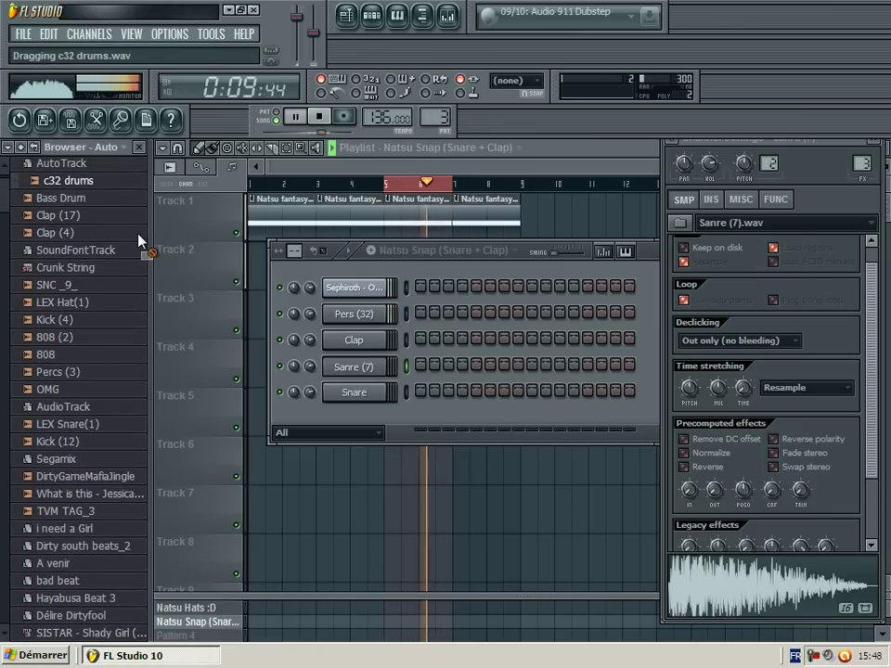
drag(140, 242, 353, 392)
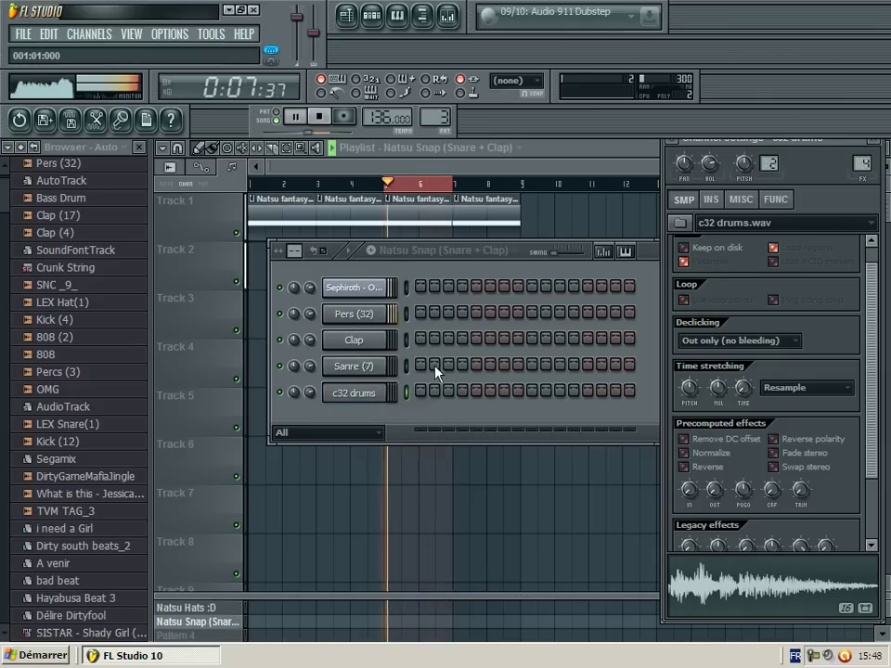
click(532, 365)
click(531, 391)
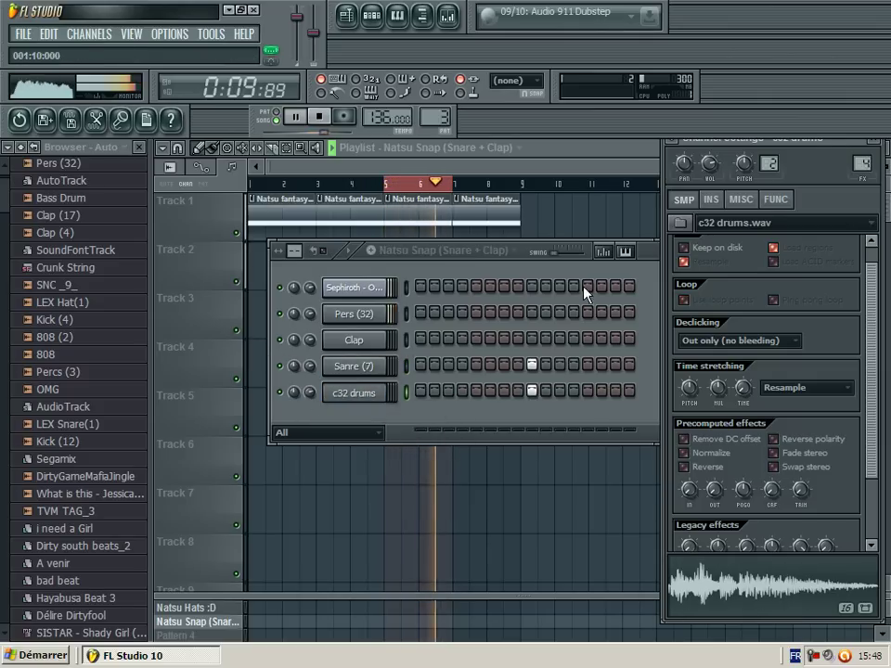
Step: Lower the c32 drums channel's pitch to -74 cents
click(351, 366)
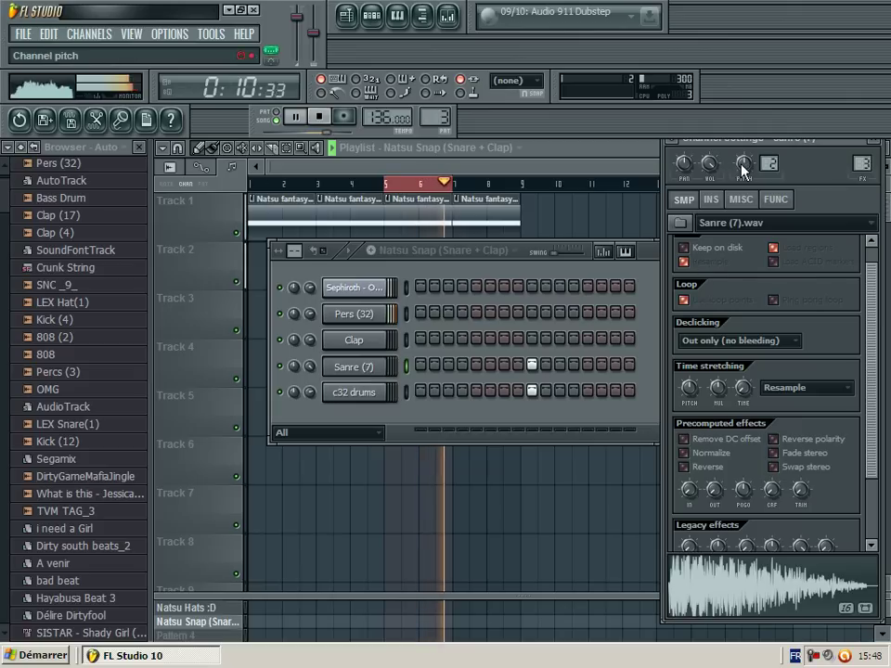
click(362, 394)
drag(743, 164, 744, 200)
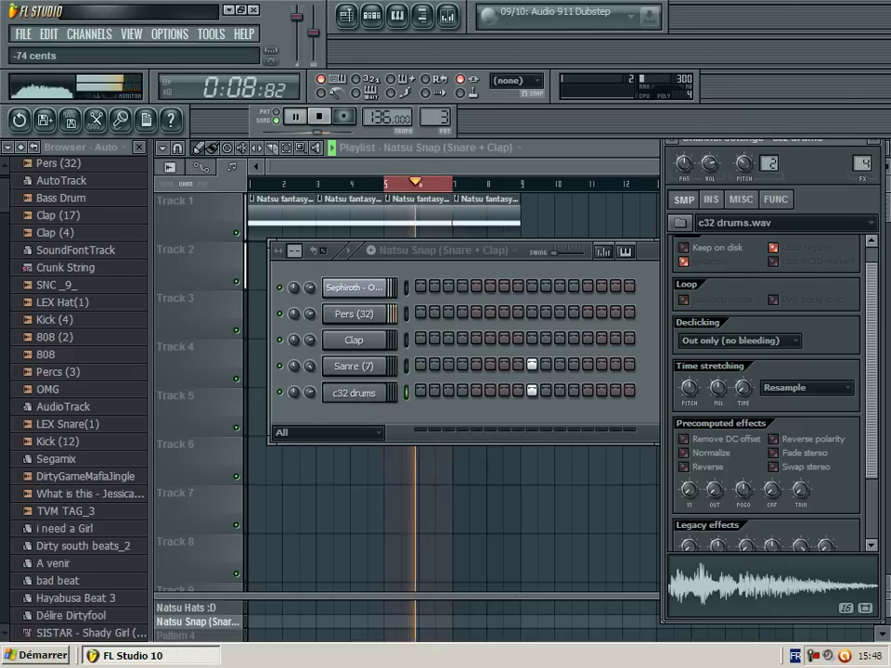
Step: Place two Natsu Snap (Snare + Clap) clips on Track 3 of the playlist, at bars 5 and 6
click(226, 214)
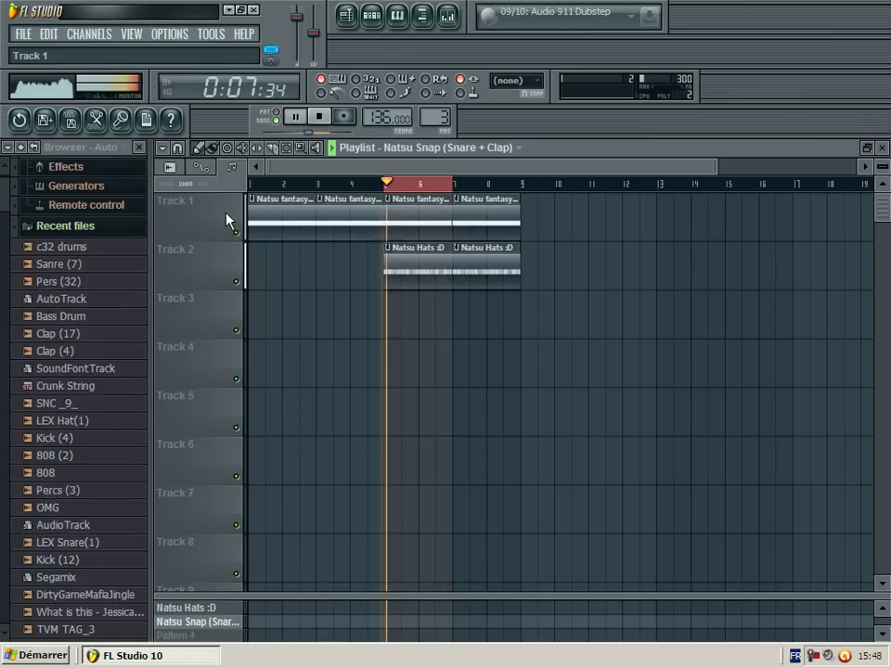
click(402, 316)
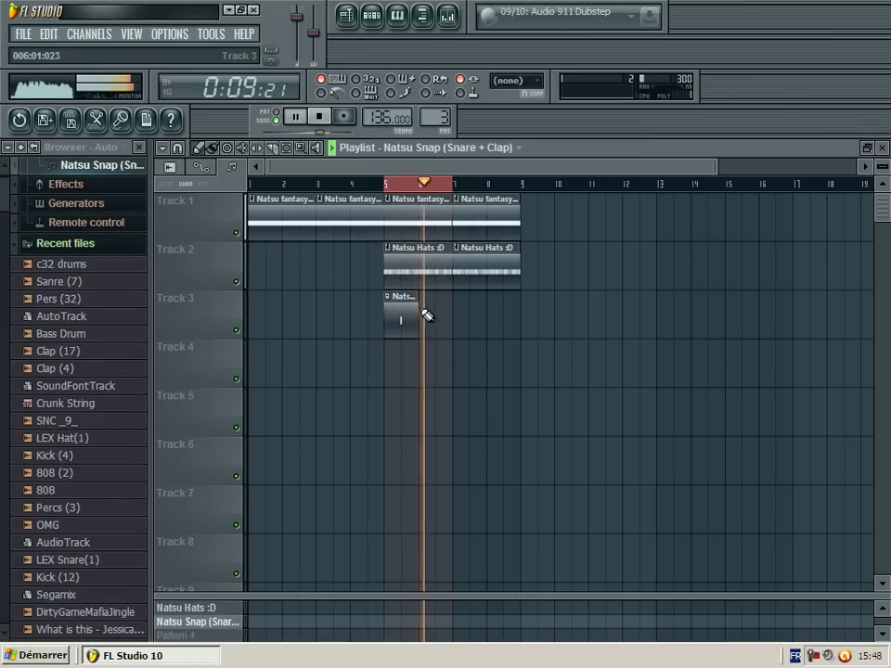
click(425, 312)
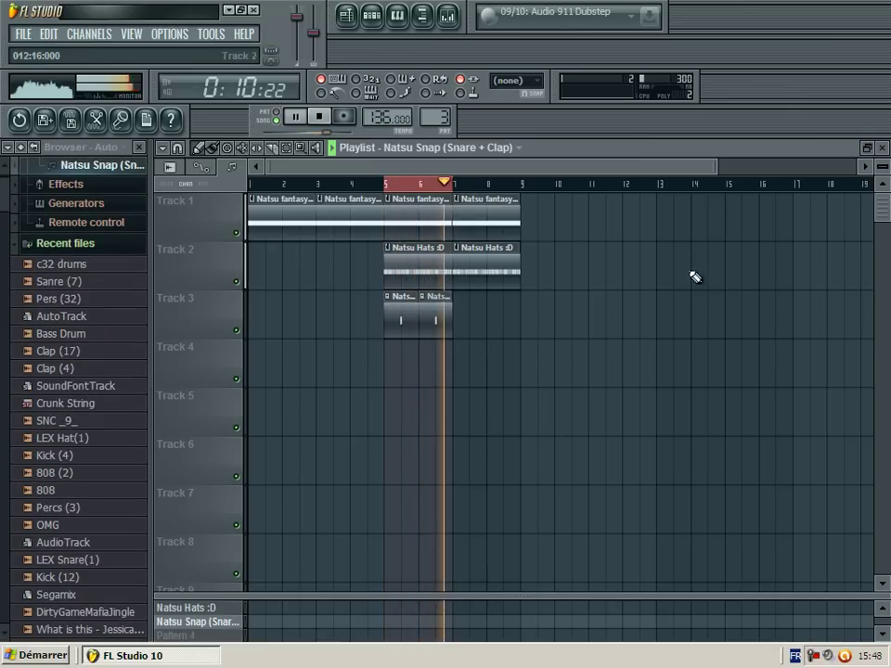
click(885, 150)
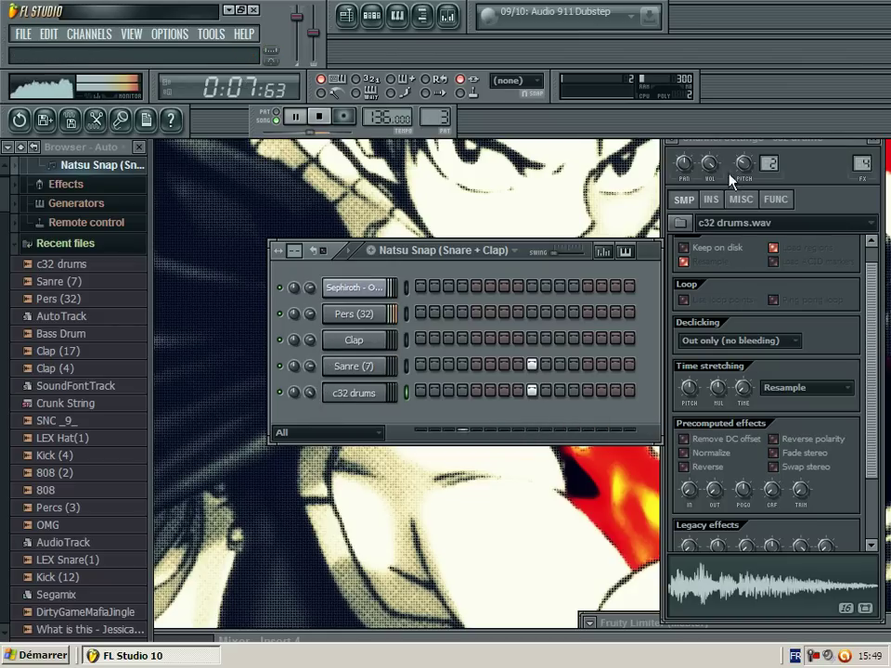
Step: Adjust the c32 drums and Sanre (7) channel volumes, and move Sanre (7)'s C5 note lower in the piano roll
drag(730, 175, 748, 171)
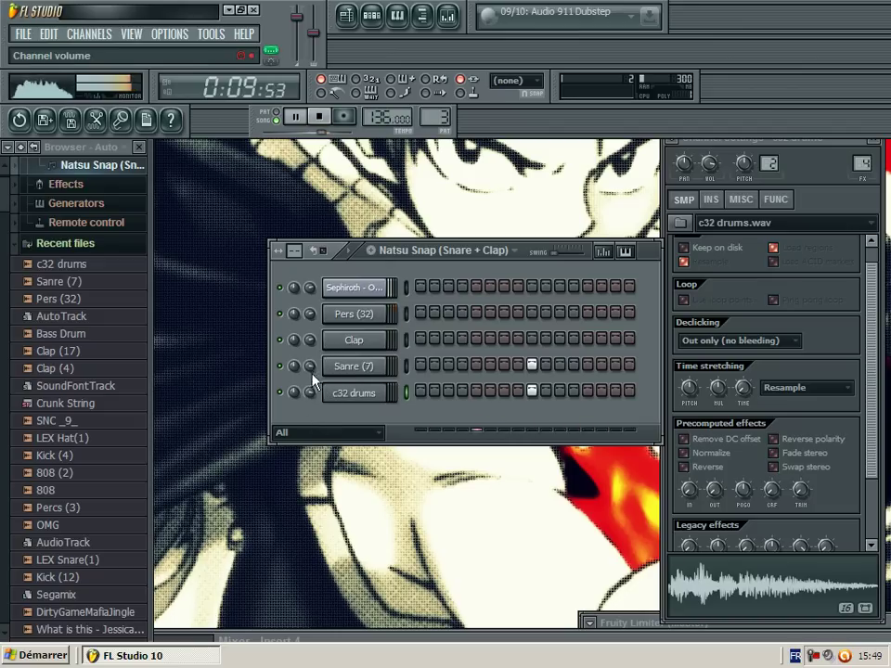
mouse_move(310, 370)
mouse_down()
mouse_move(311, 353)
mouse_move(311, 374)
mouse_up()
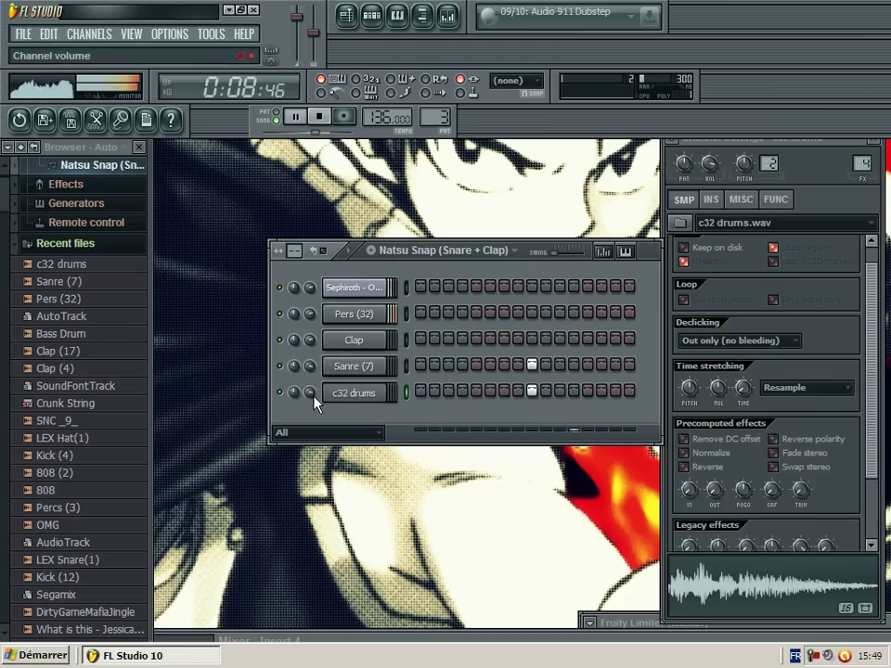
right_click(381, 366)
click(484, 366)
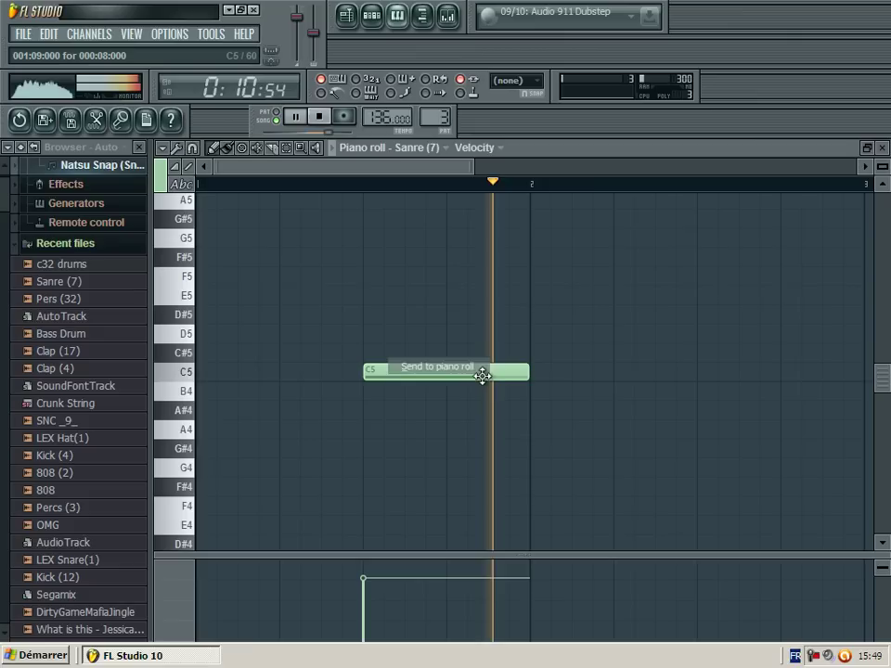
drag(475, 374, 472, 401)
click(882, 148)
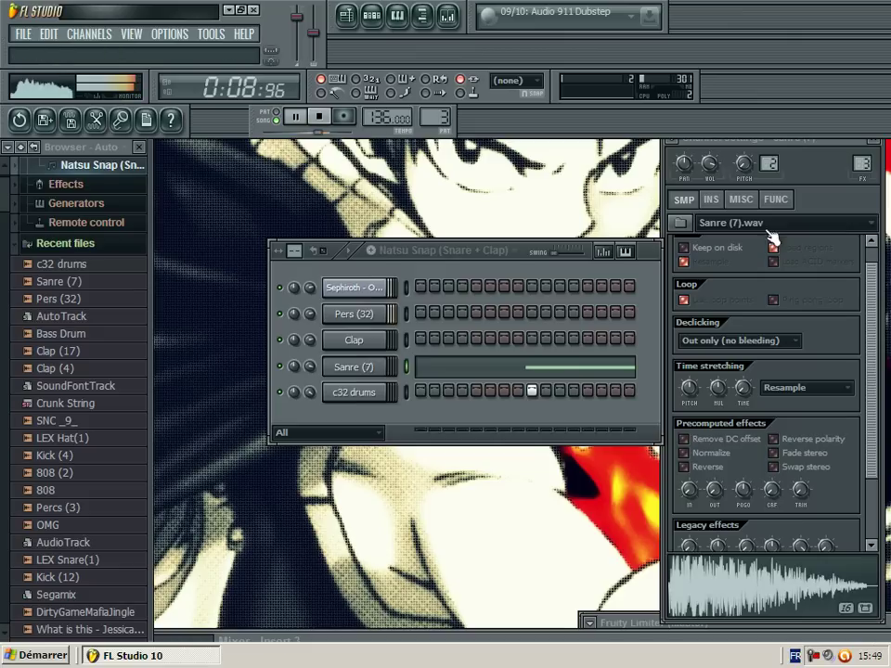
Step: Boost the c32 drums sample in its channel settings and review the Natsu Snap clips in the playlist
click(358, 393)
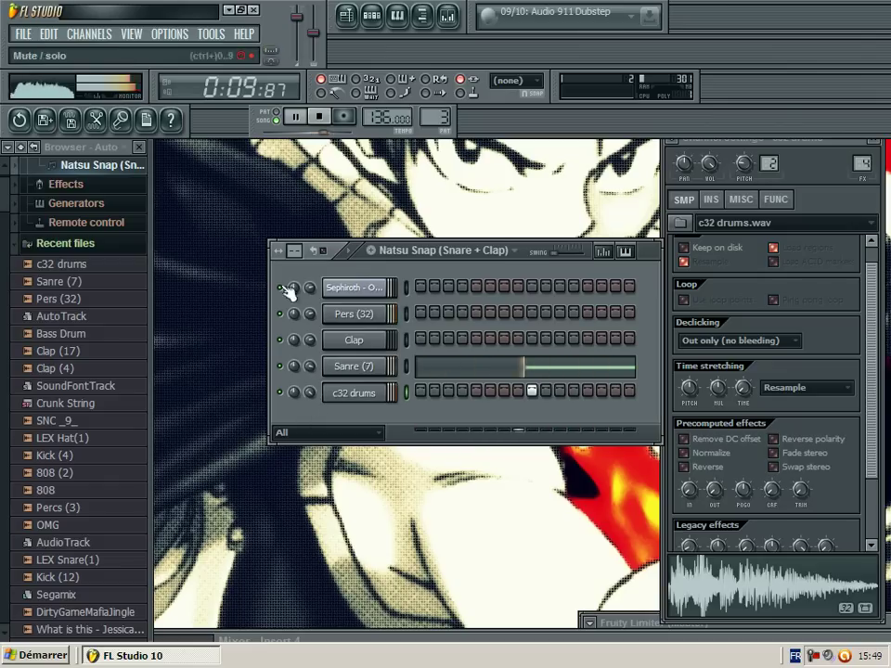
click(277, 121)
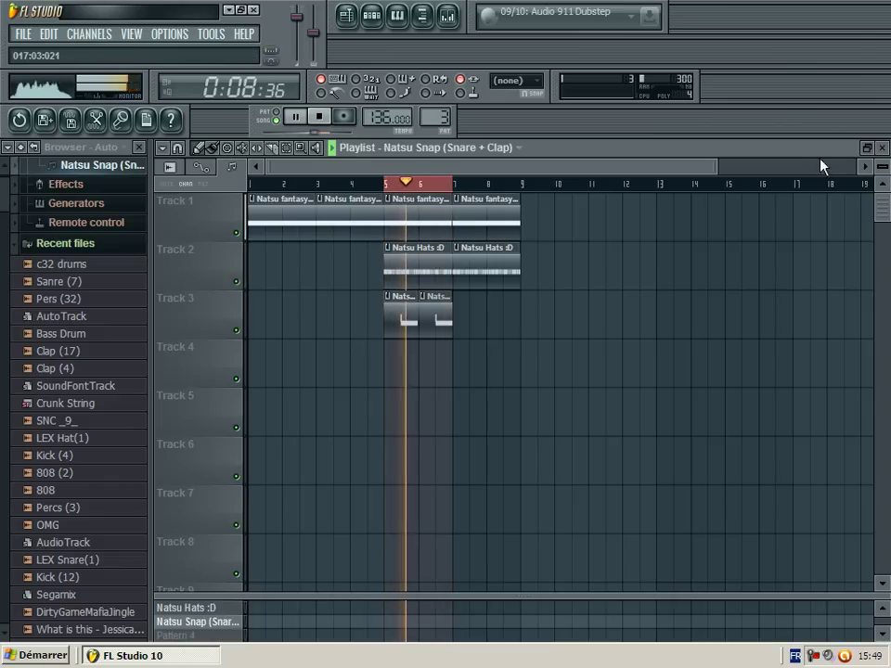
click(883, 149)
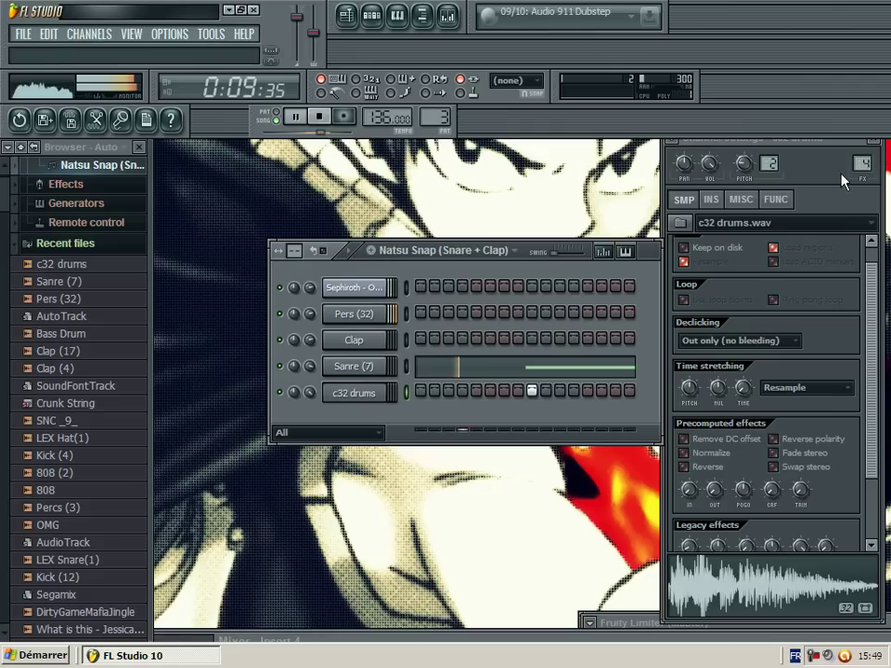
Step: Clone the Sanre (7) channel, replace the clone's sample with LEX Snare(1), and place a hit on its step 9
right_click(371, 368)
click(420, 578)
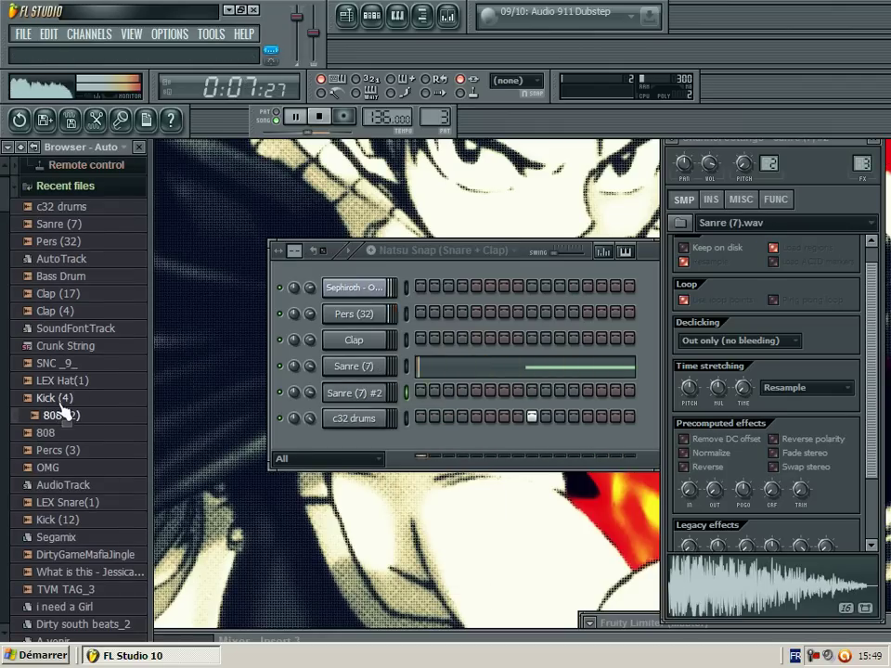
scroll(46, 455, down, 2)
drag(74, 398, 336, 395)
click(531, 391)
click(544, 391)
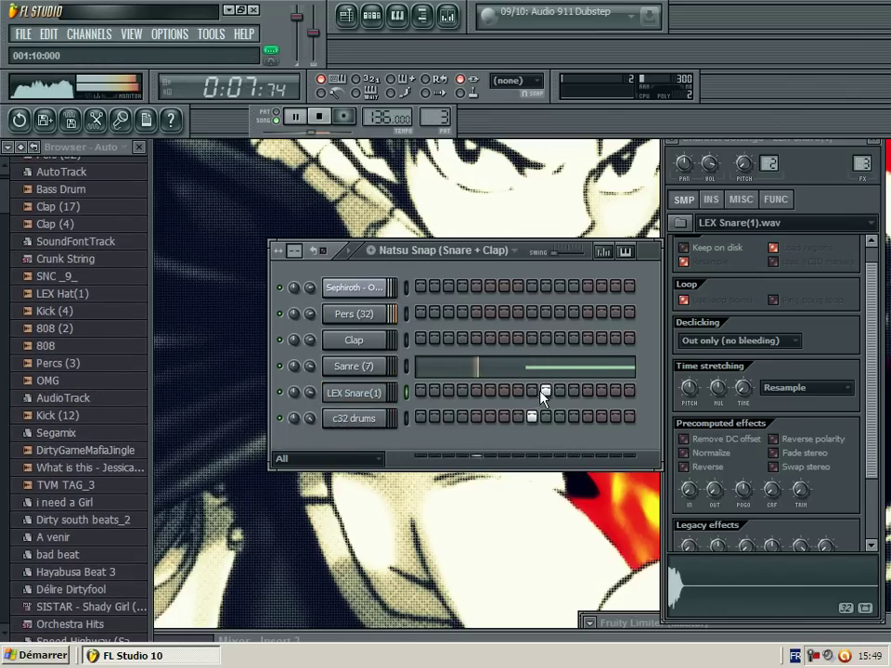
click(545, 392)
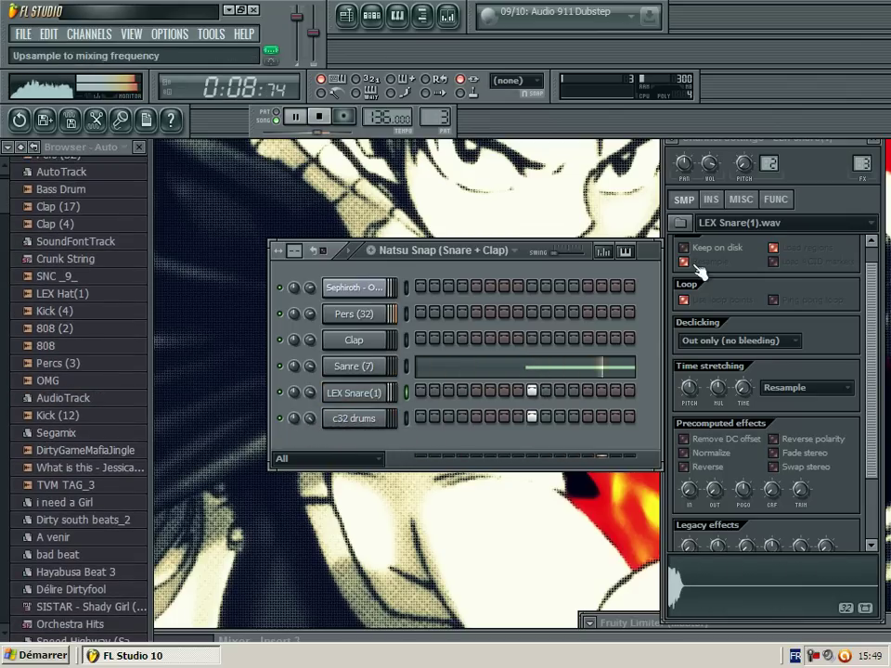
Step: Set the LEX Snare(1) sample's boost to 6% and adjust its channel volume
click(372, 393)
click(354, 393)
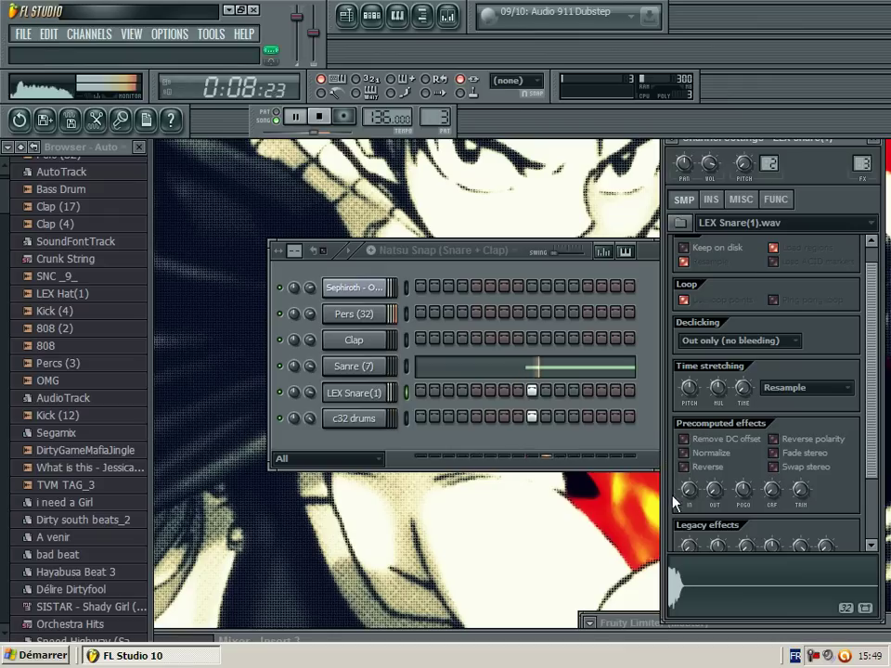
drag(689, 545, 689, 538)
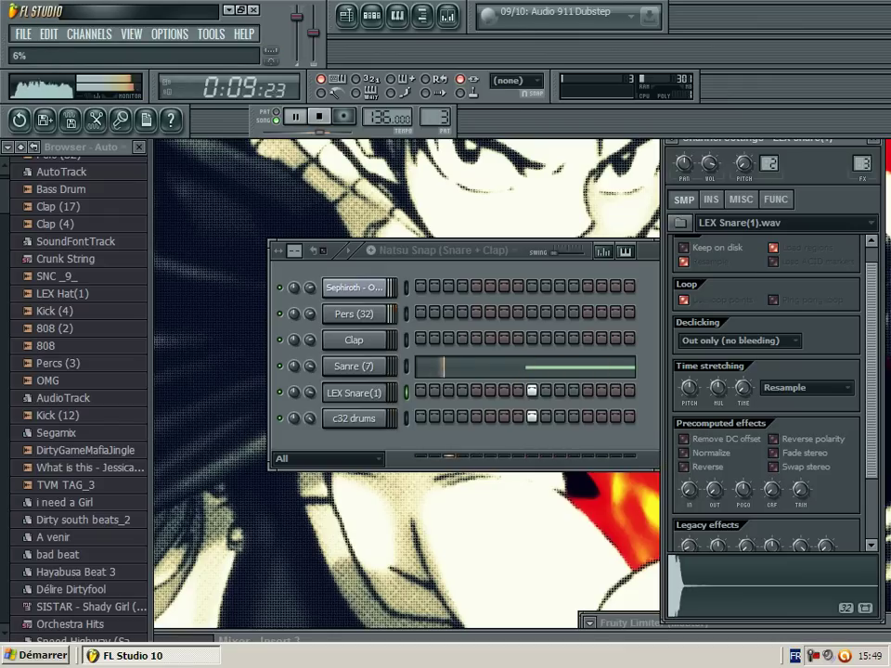
click(312, 394)
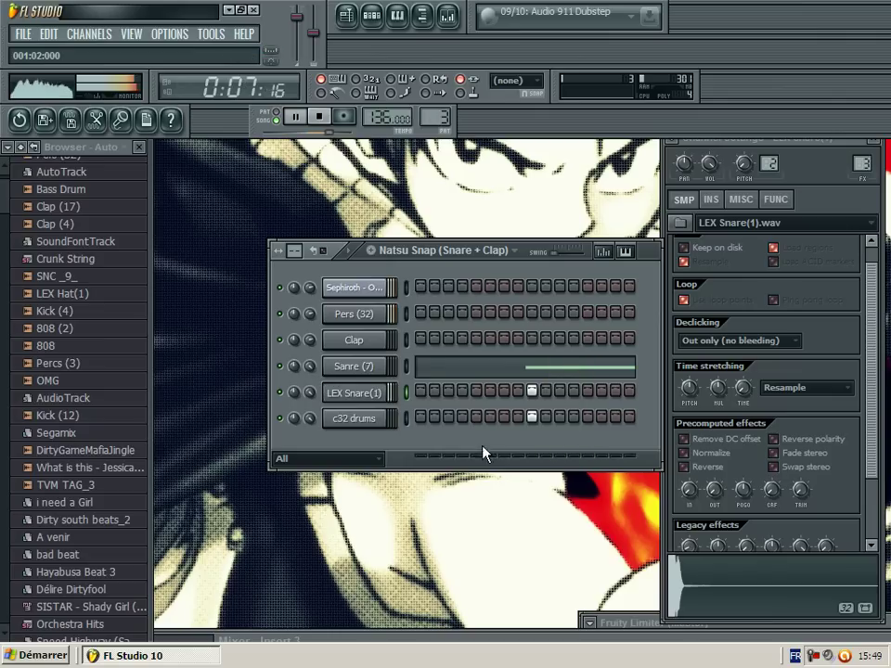
Step: Inspect the LEX Snare(1) and c32 drums channel settings and check the clip arrangement in the playlist
click(361, 391)
click(365, 393)
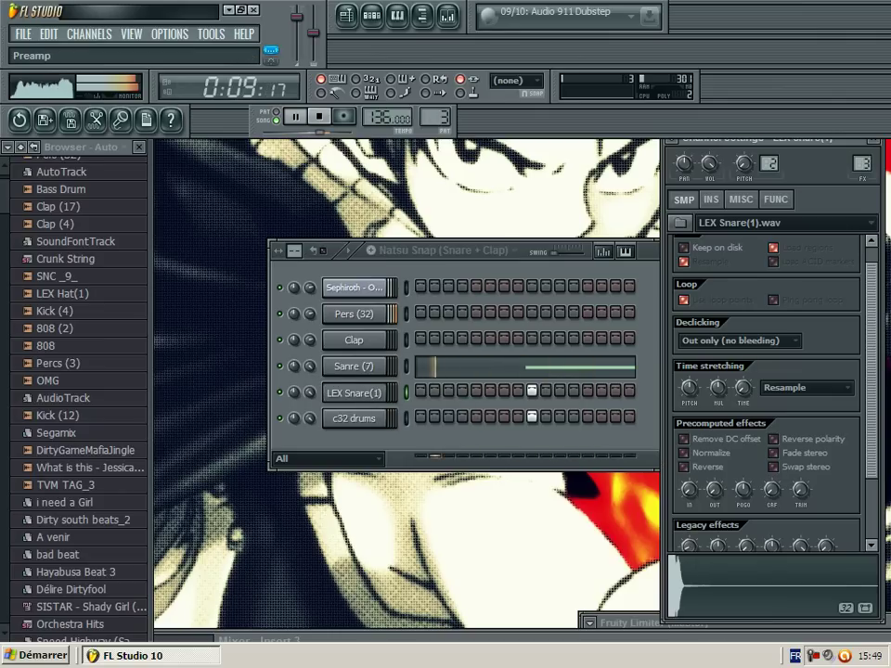
click(369, 419)
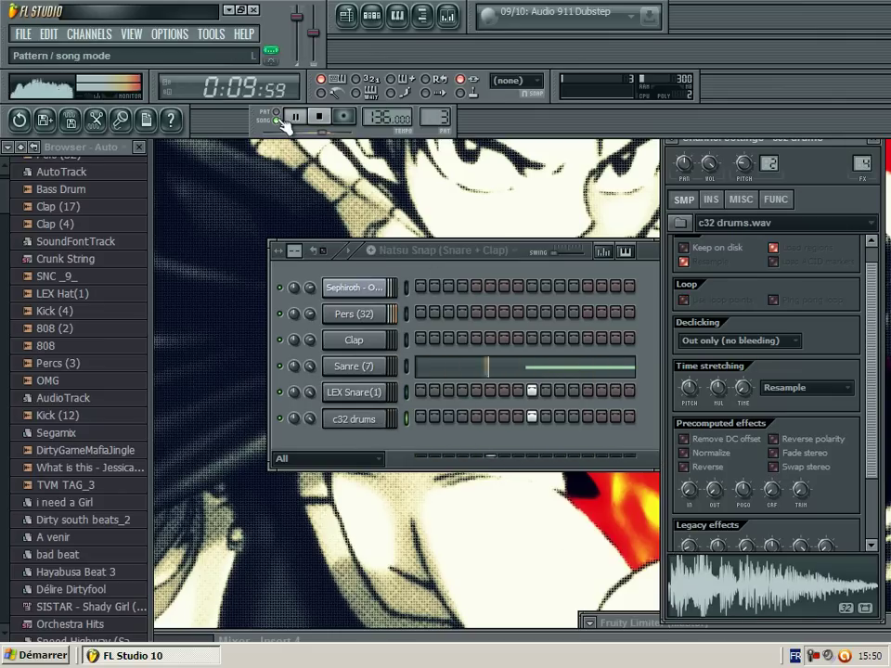
key(F5)
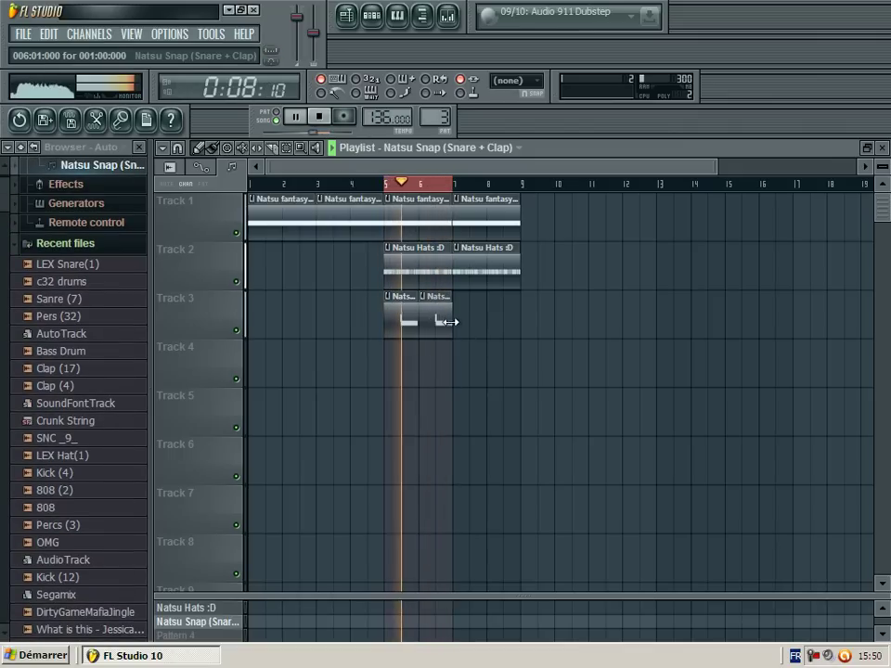
click(882, 147)
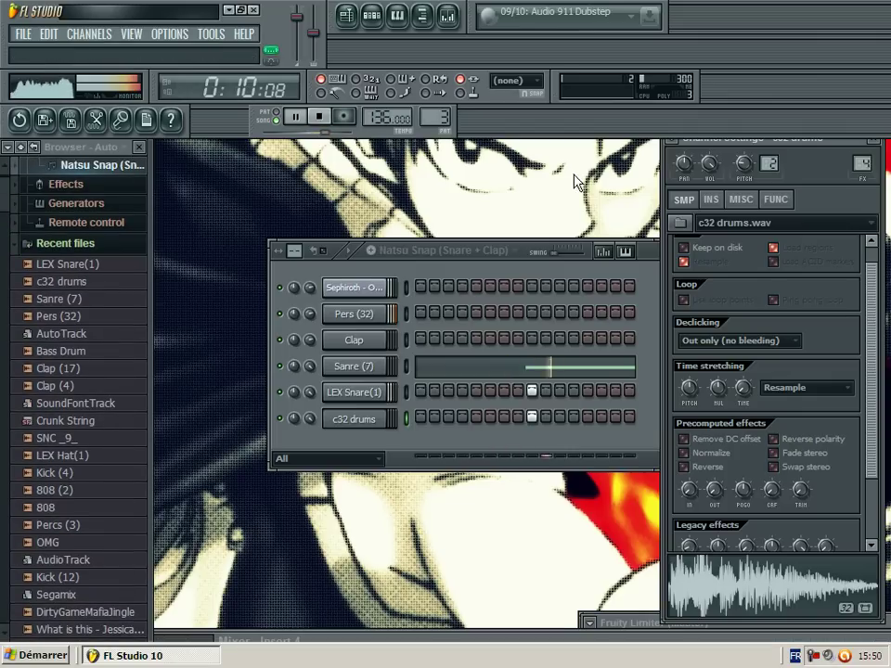
Step: Create a new empty pattern and name it Kick
click(496, 257)
click(581, 294)
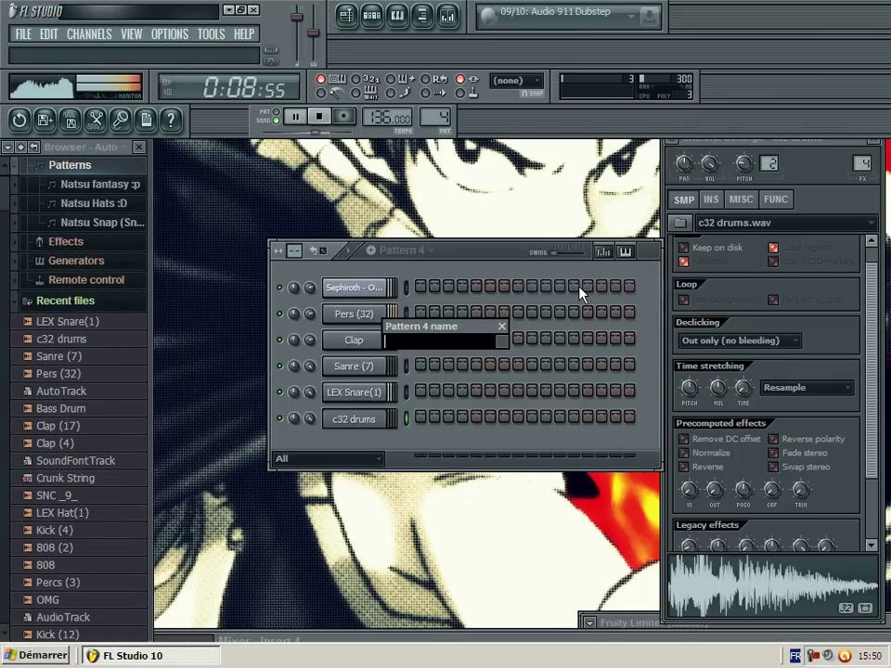
text(Kick)
key(Return)
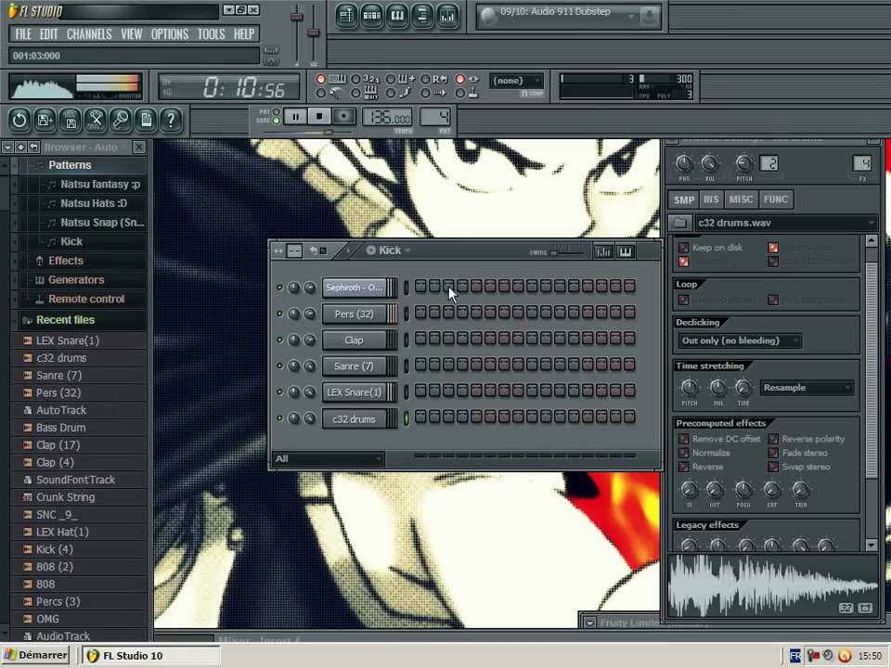
Step: Rename the Kick pattern as Natsu Kiss (Kick + Bass)
click(395, 251)
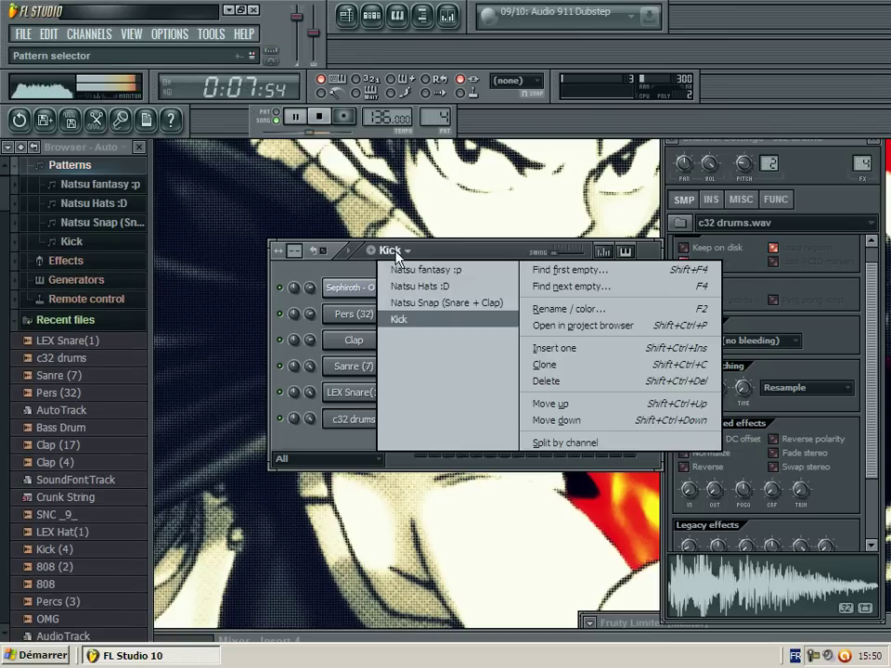
click(570, 310)
key(BackSpace)
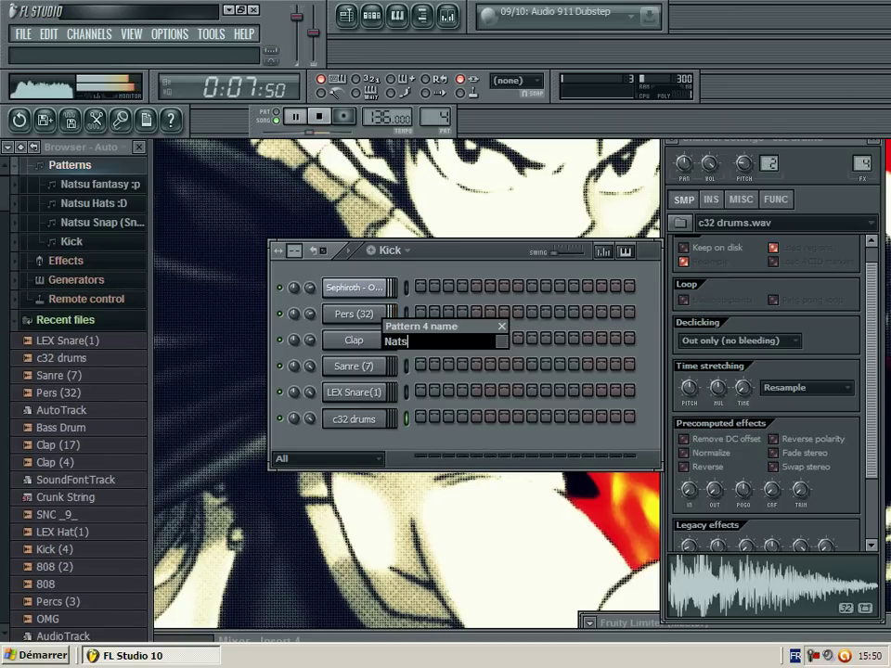
text(Natsu Kiss ()
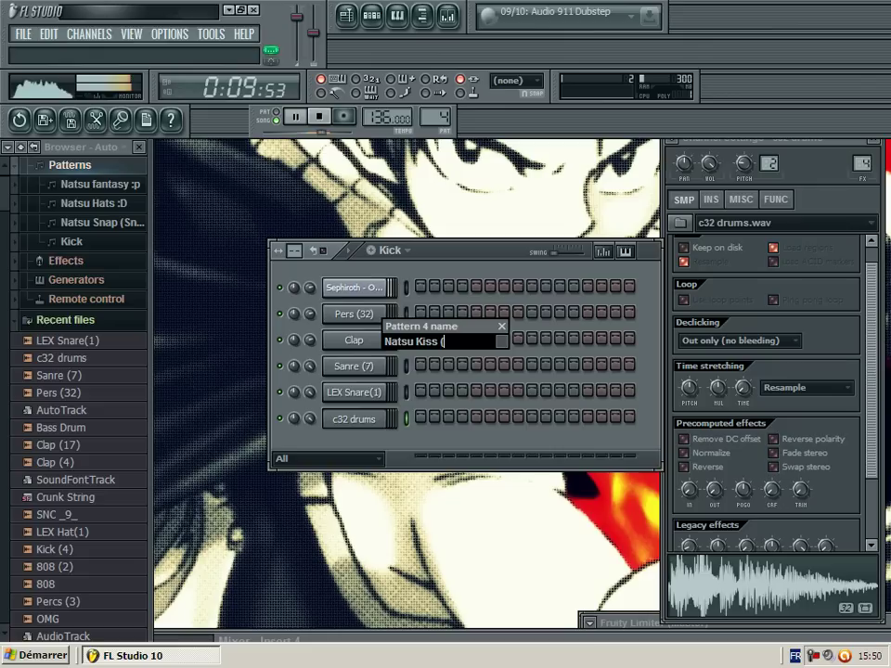
text(Kick + Ba)
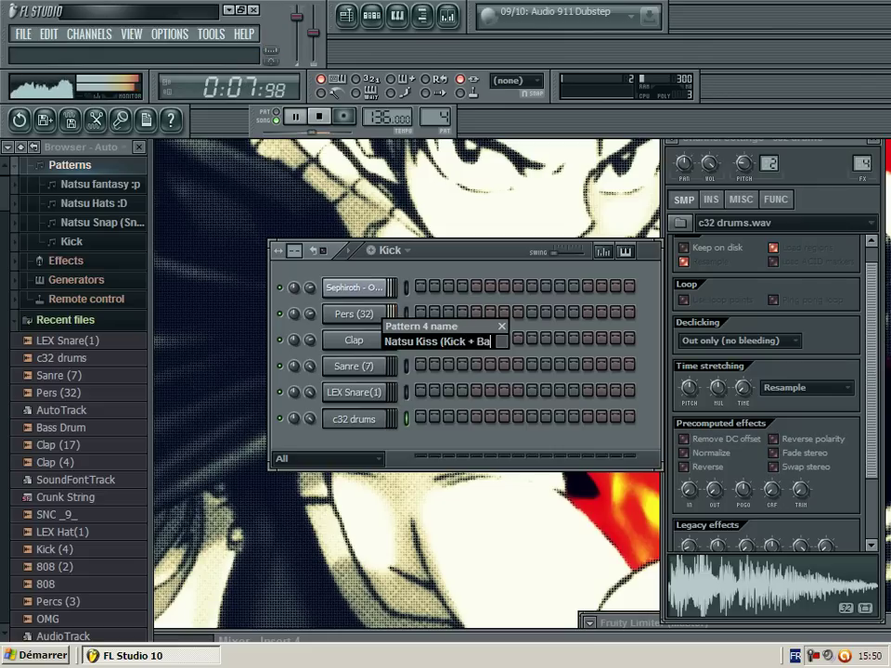
text(ss)
text())
key(Return)
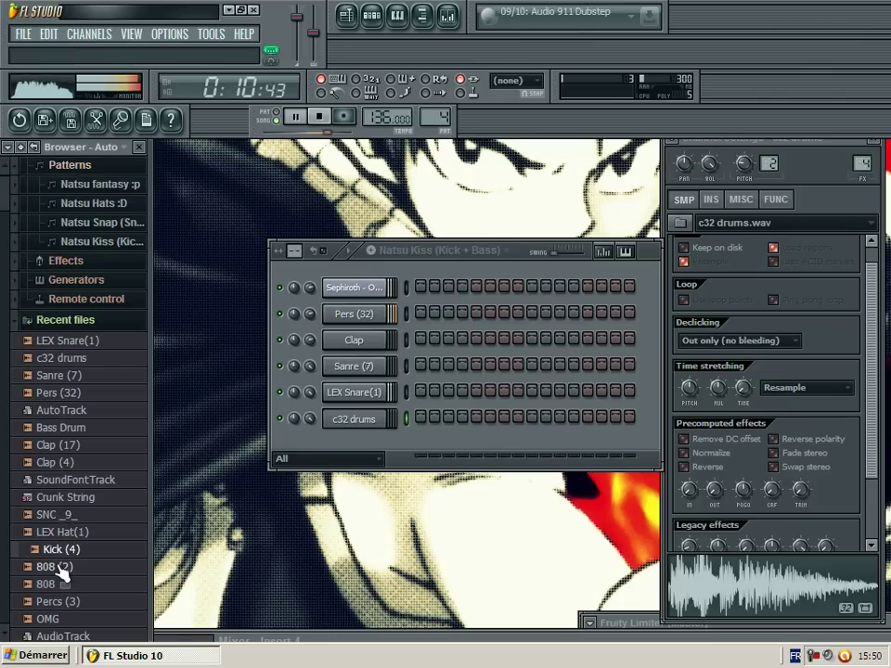
Step: Add the 808 (2) and Kick (4) samples from the recent files as new channels, auditioning other kicks in between
drag(54, 567, 345, 461)
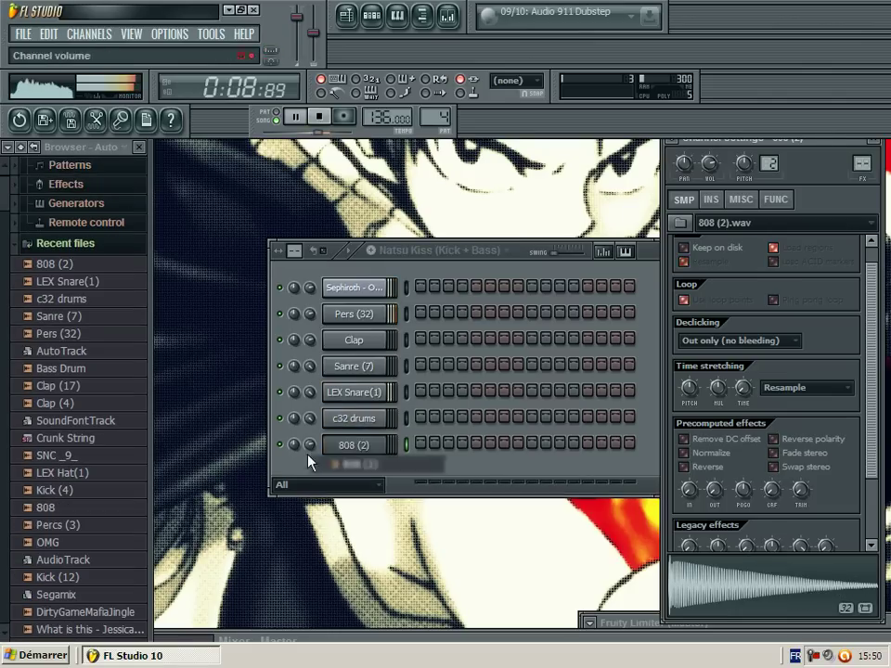
click(55, 526)
click(61, 492)
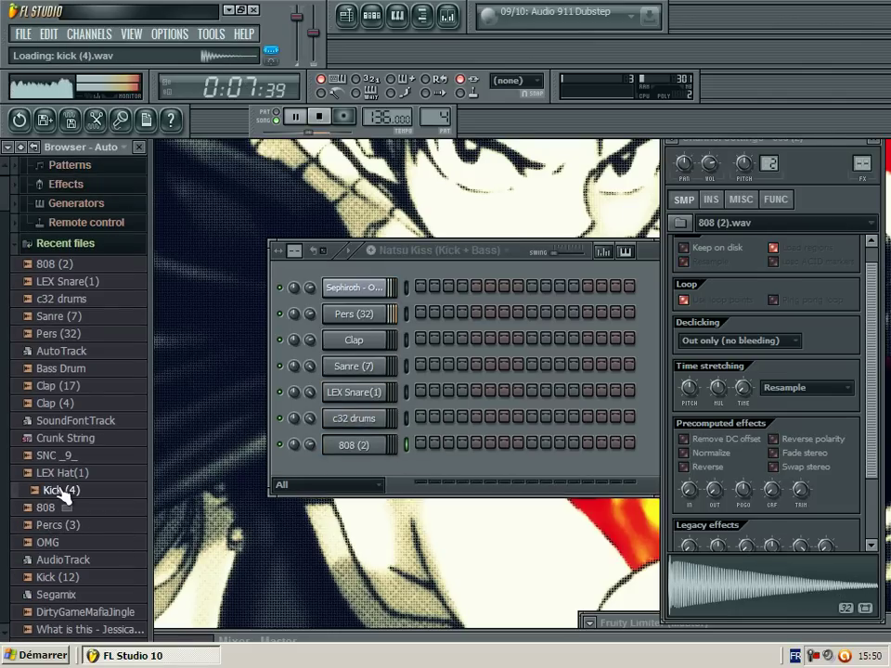
scroll(46, 490, down, 3)
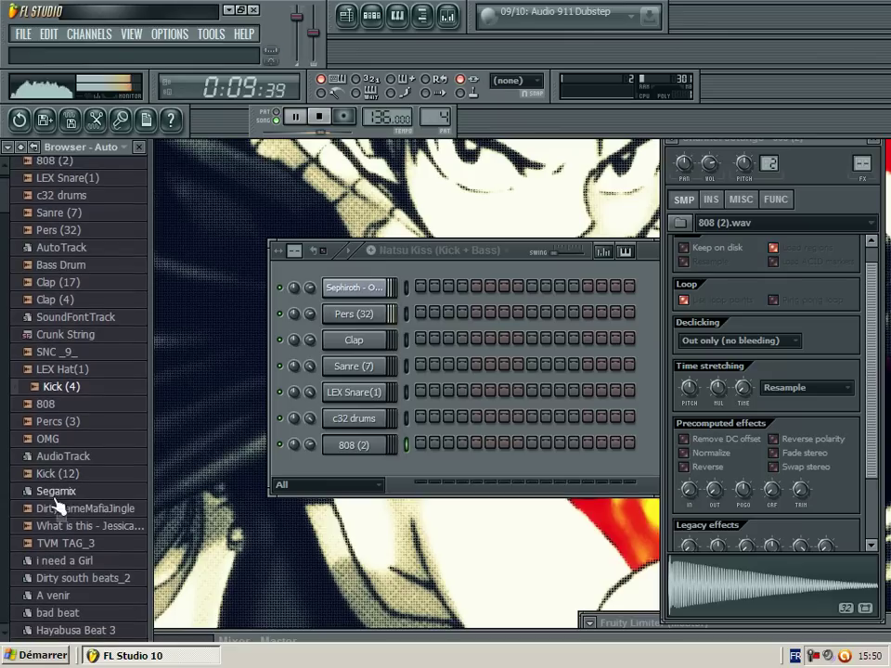
click(56, 475)
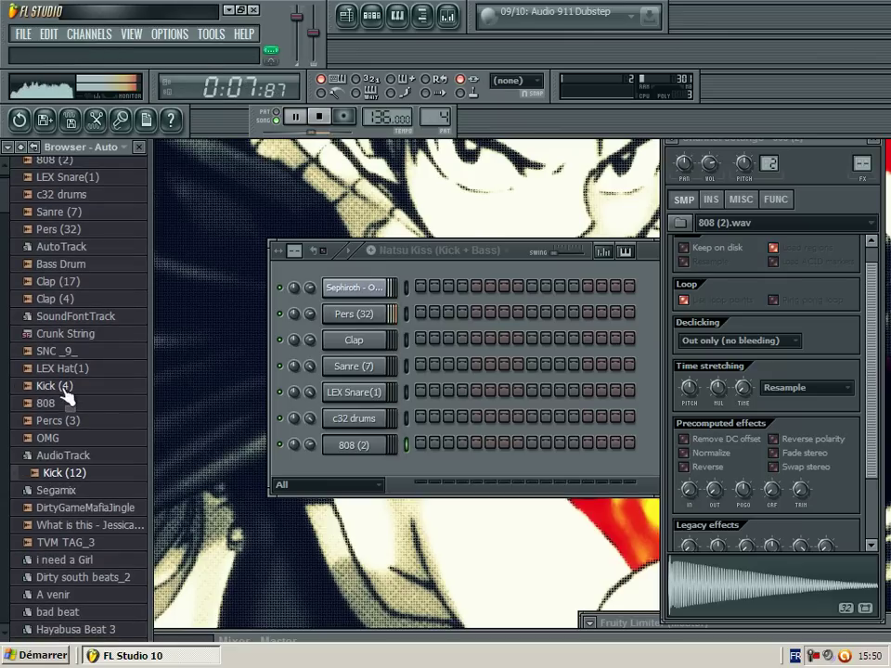
drag(65, 390, 352, 483)
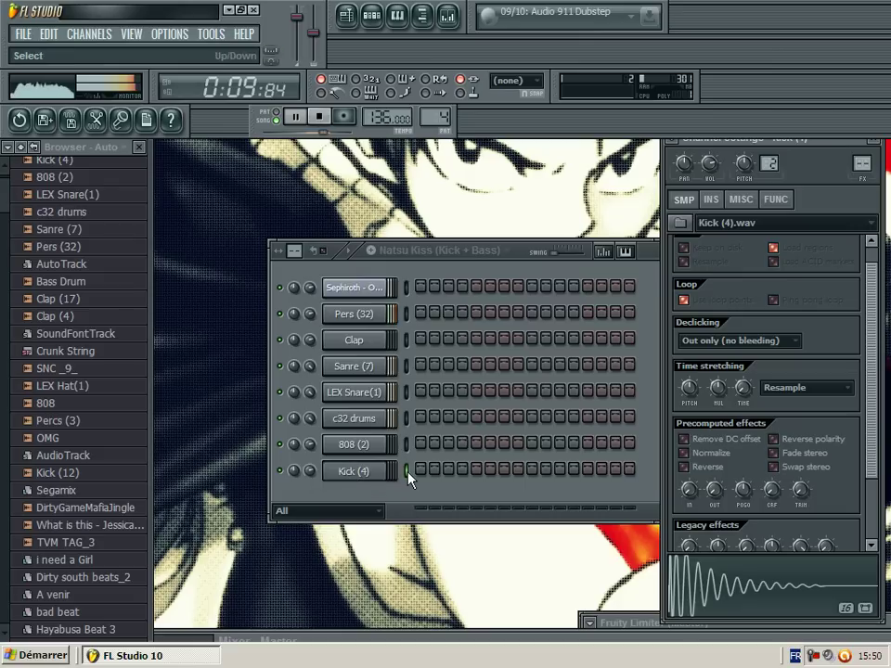
Step: Place hits on steps 1 and 7 of both the 808 (2) and Kick (4) channels
click(421, 469)
click(421, 444)
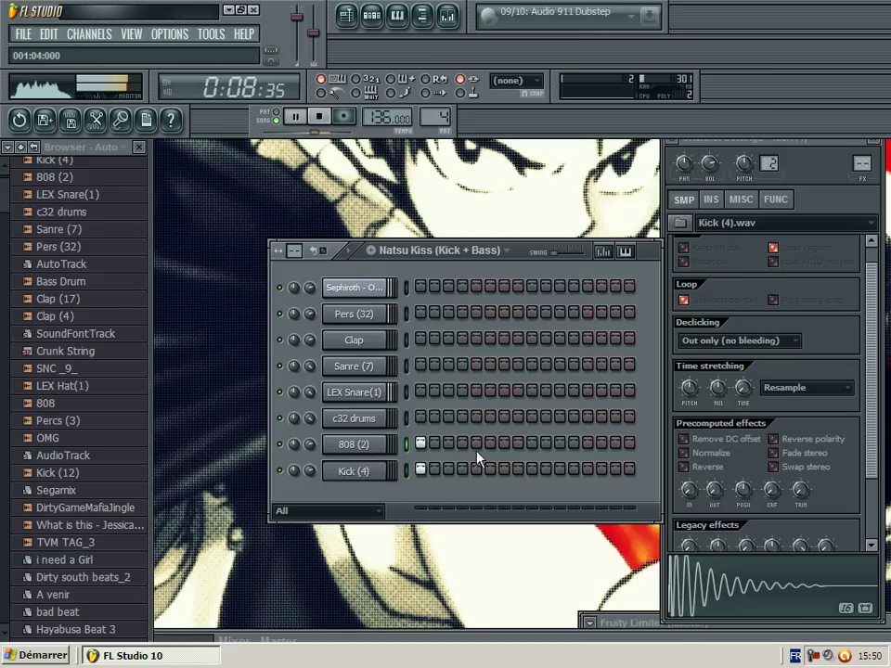
click(504, 444)
click(504, 469)
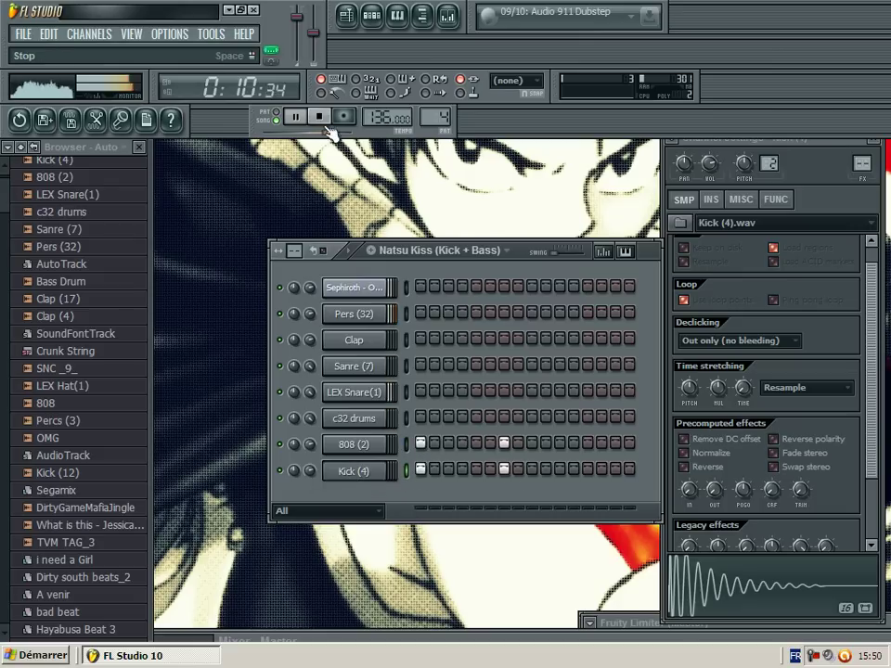
Step: Place a Natsu Kiss (Kick + Bass) clip on Track 4 of the playlist at bar 5
key(F5)
click(212, 150)
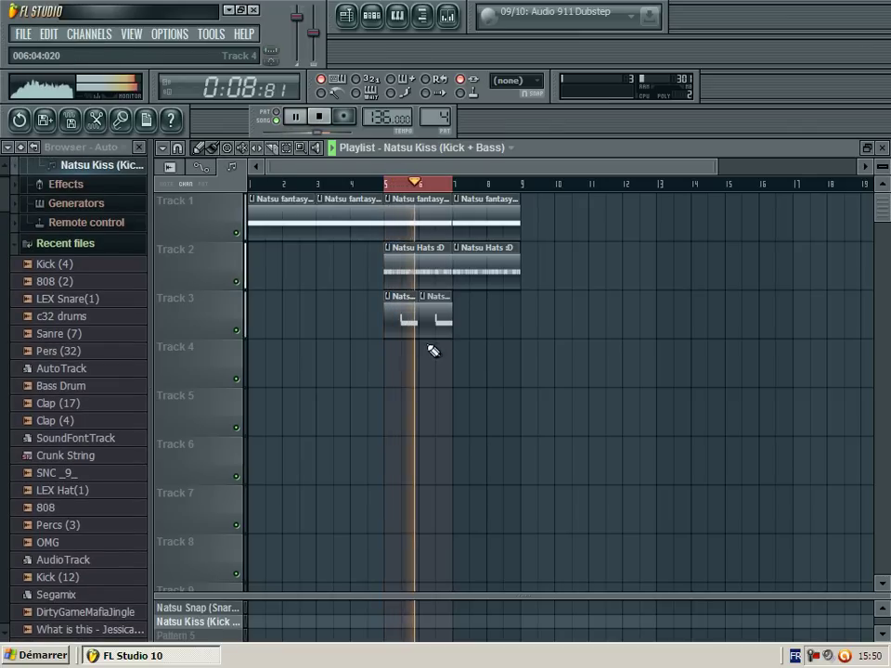
click(388, 358)
Step: Add a hit on step 15 of both the Kick (4) and 808 (2) channels
key(F6)
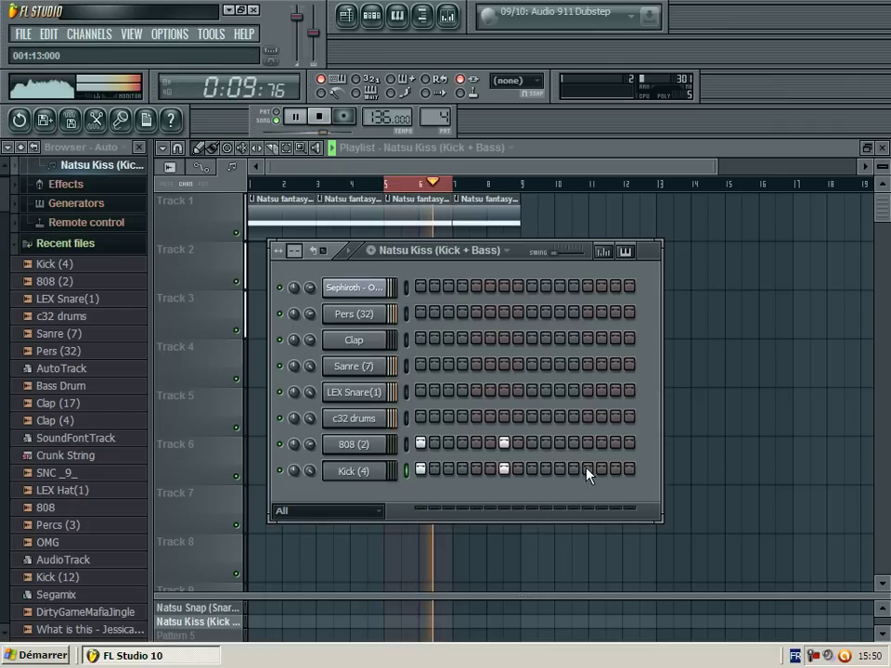
click(615, 470)
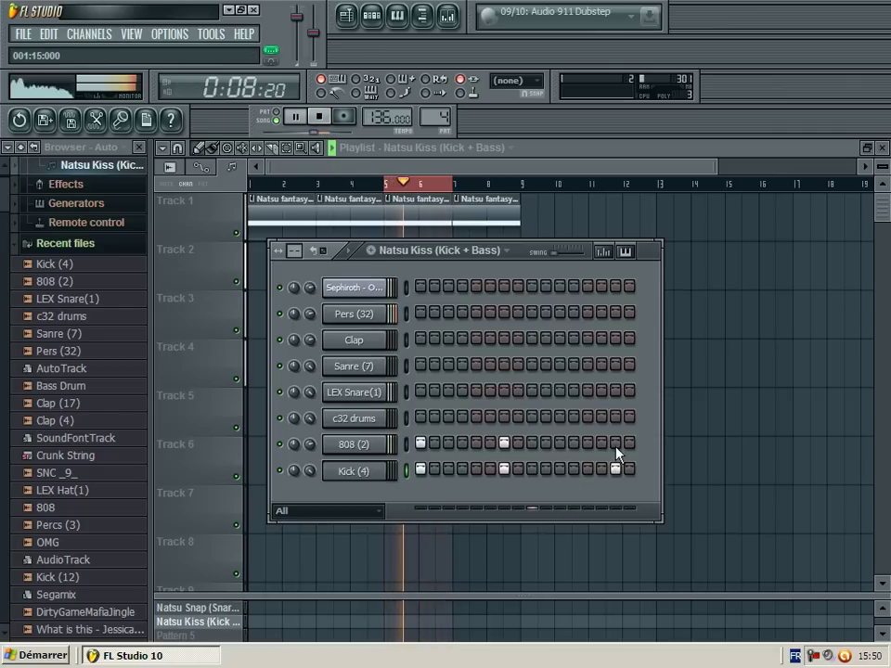
click(616, 444)
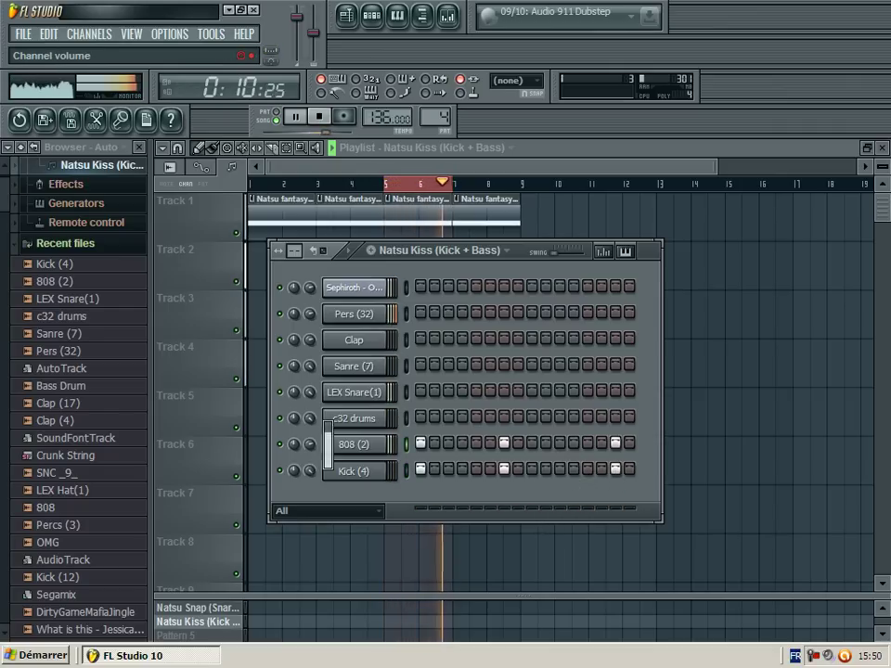
Step: Send the 808 (2) channel to the piano roll with all its notes moved down to A4, and adjust the channel's pitch
click(352, 445)
right_click(353, 444)
click(427, 394)
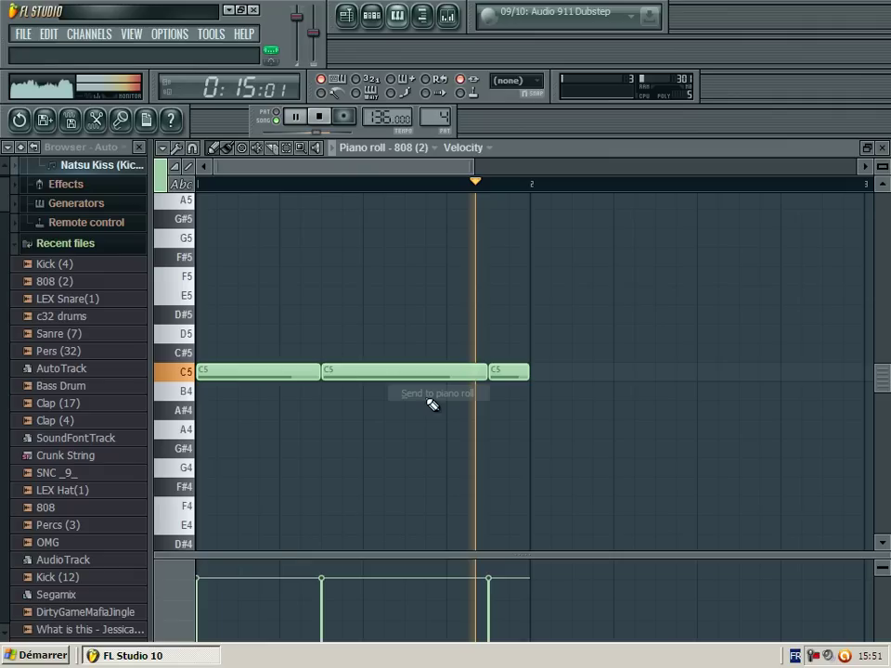
key(ctrl+a)
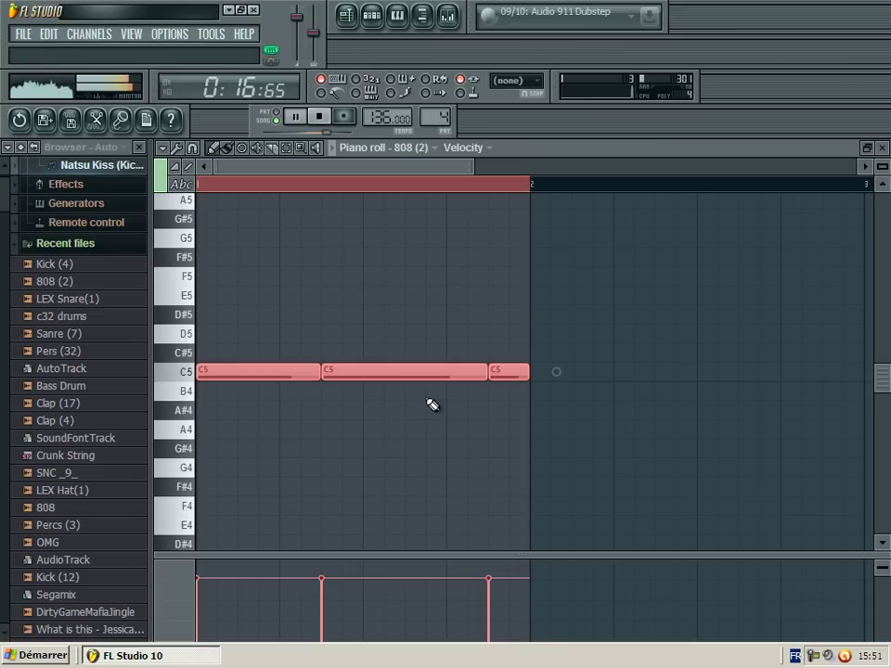
drag(238, 369, 233, 429)
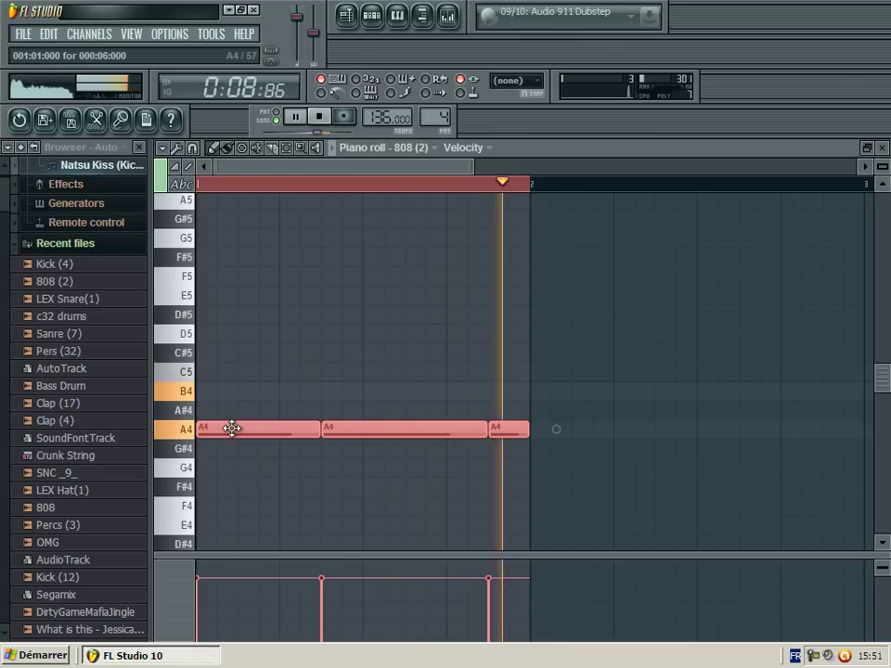
click(886, 148)
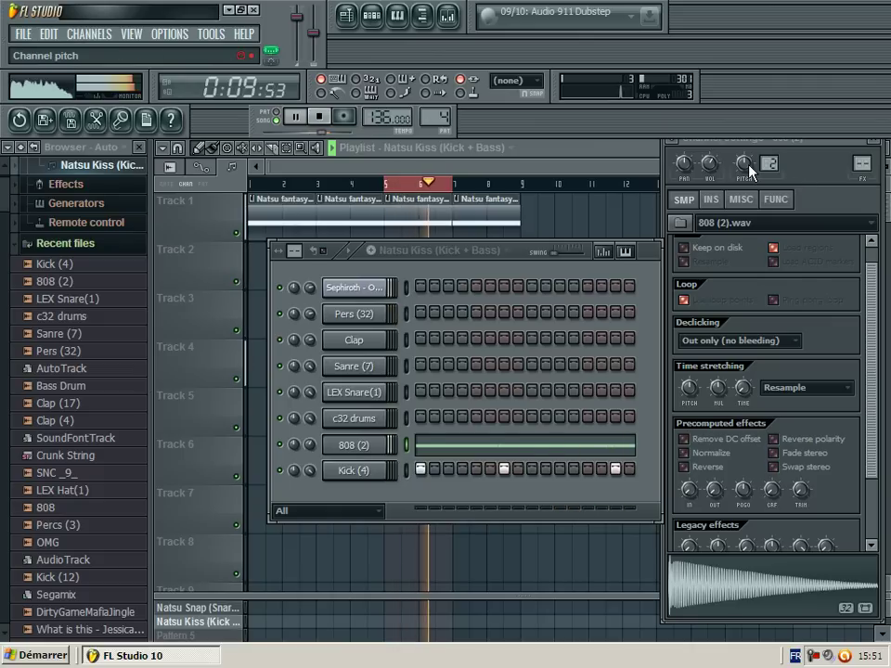
mouse_move(749, 165)
mouse_down()
mouse_move(749, 180)
mouse_move(747, 164)
mouse_up()
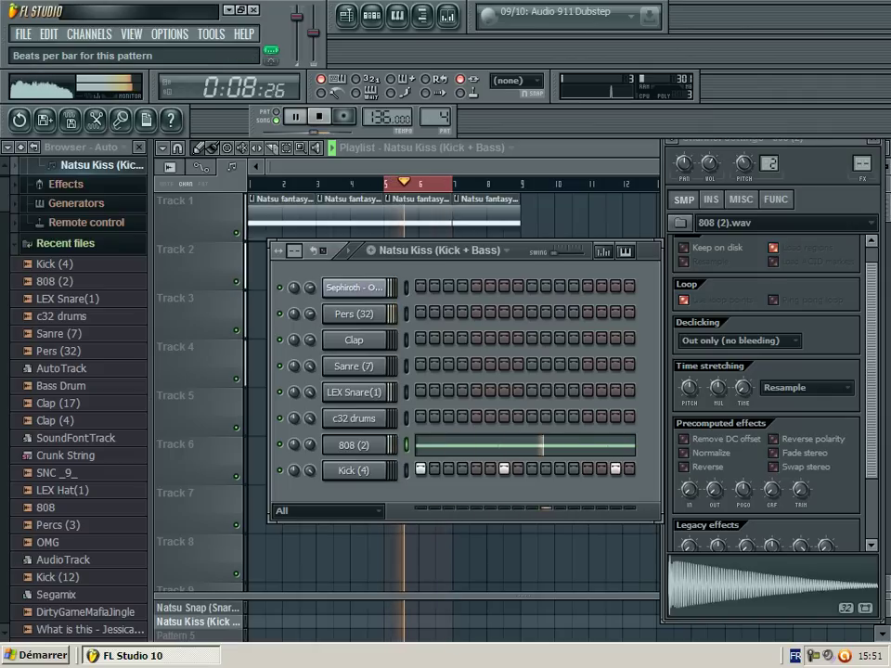
Step: Extend the pattern's bar to 32 steps and add two-step 808 (2) notes: A4 on steps 21 and 27, B4 on step 31
drag(294, 250, 294, 241)
click(587, 446)
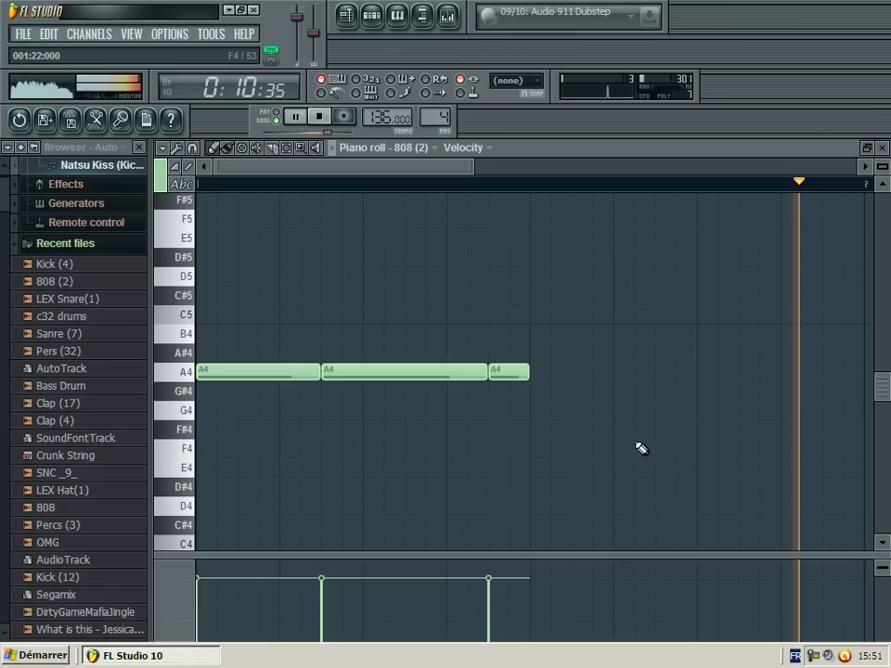
click(615, 370)
drag(779, 372, 655, 376)
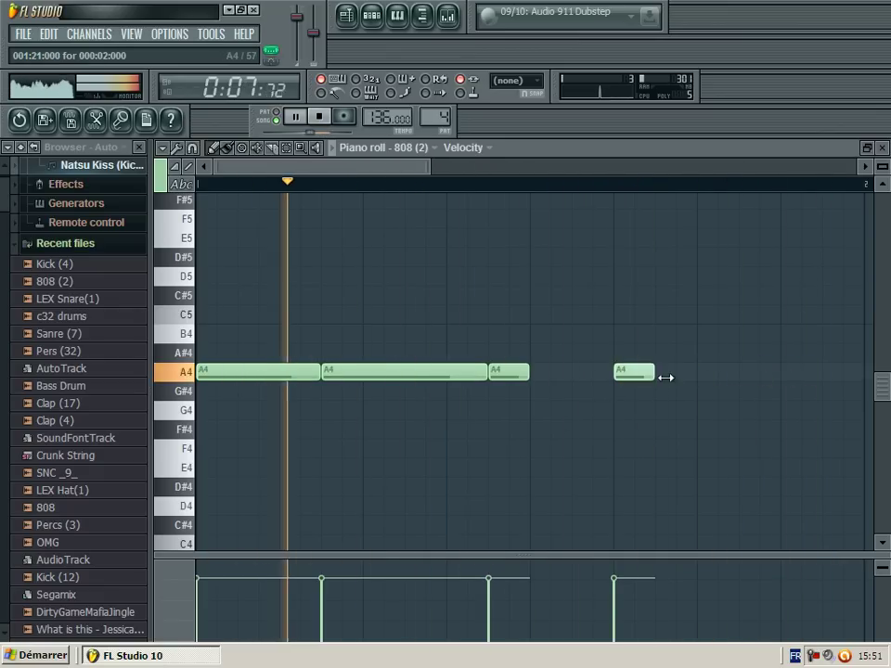
click(752, 372)
click(825, 333)
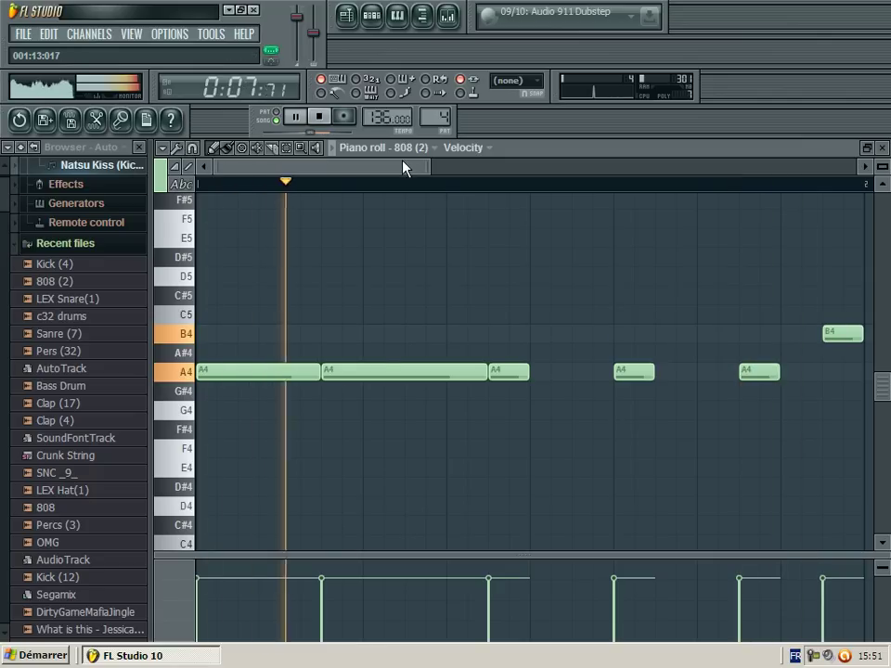
Step: Add a two-step D#5 note on step 19 of 808 (2) and replace the A4 on step 27 with an E5
click(542, 257)
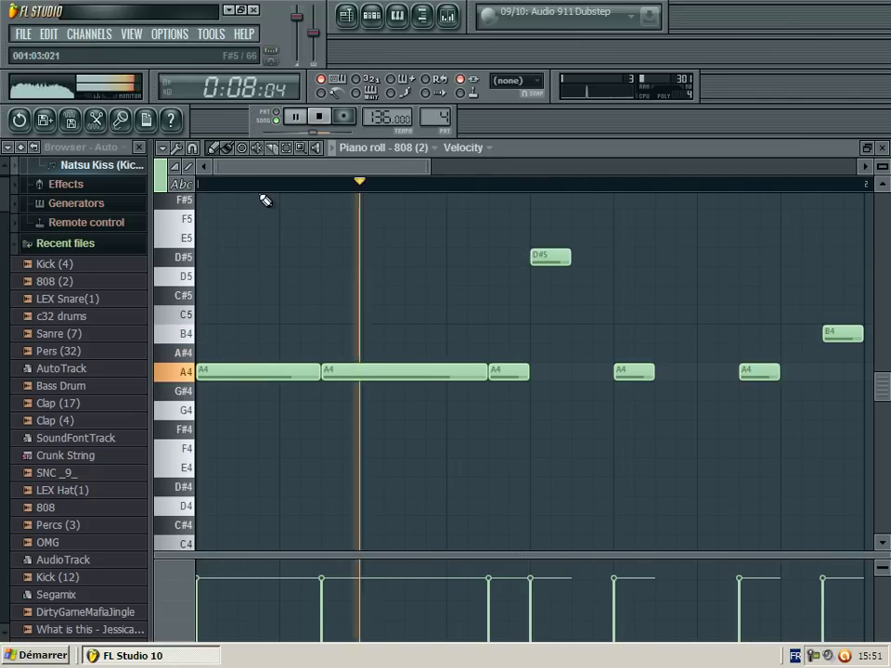
drag(549, 259, 591, 259)
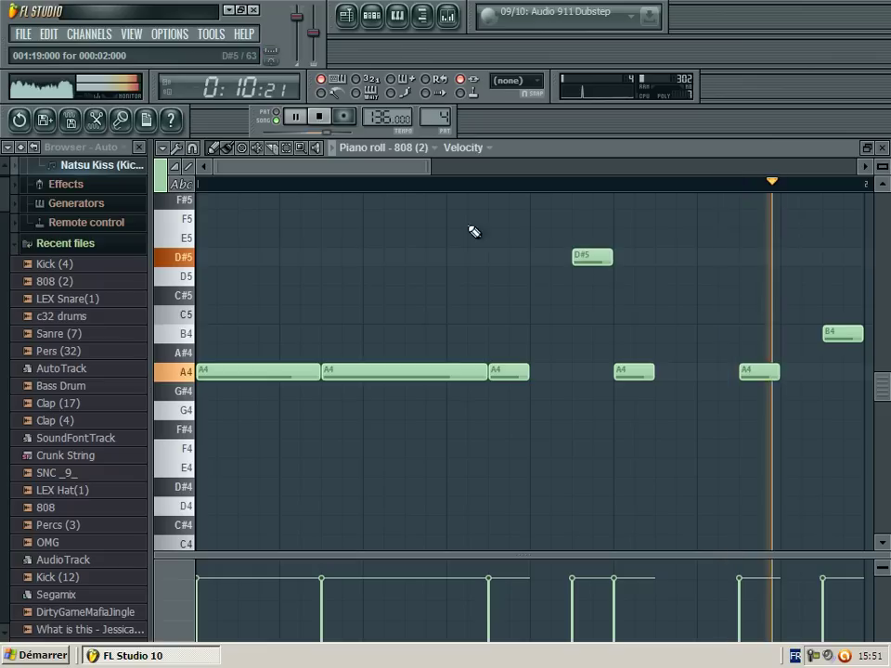
drag(310, 169, 350, 151)
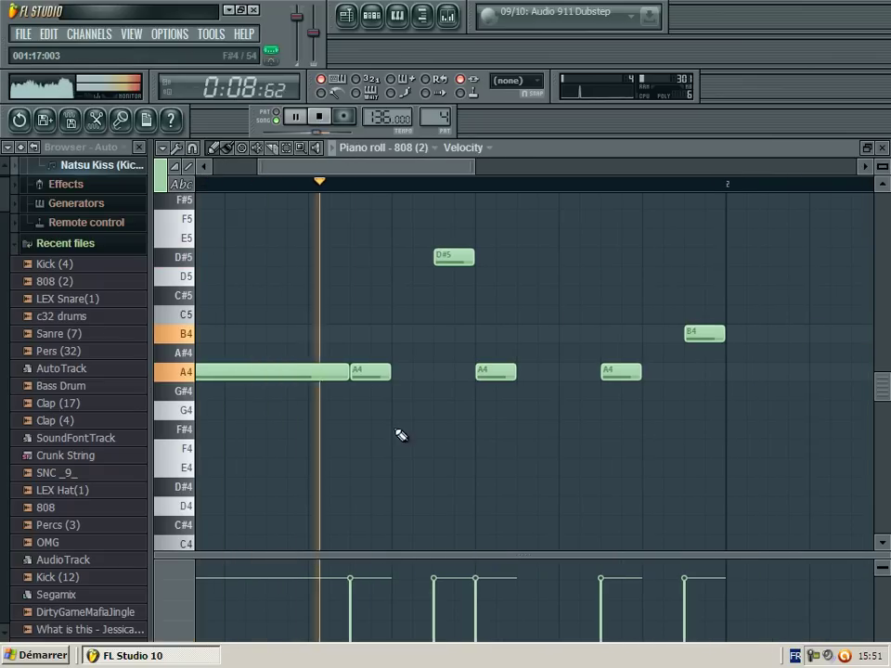
mouse_move(606, 235)
mouse_down()
mouse_move(649, 245)
mouse_move(616, 240)
mouse_up()
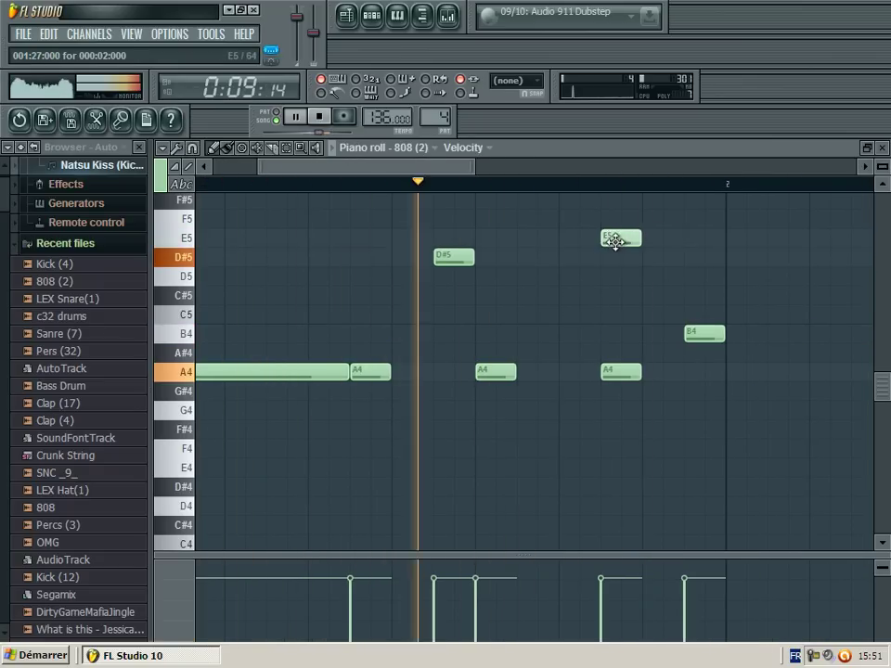
right_click(609, 372)
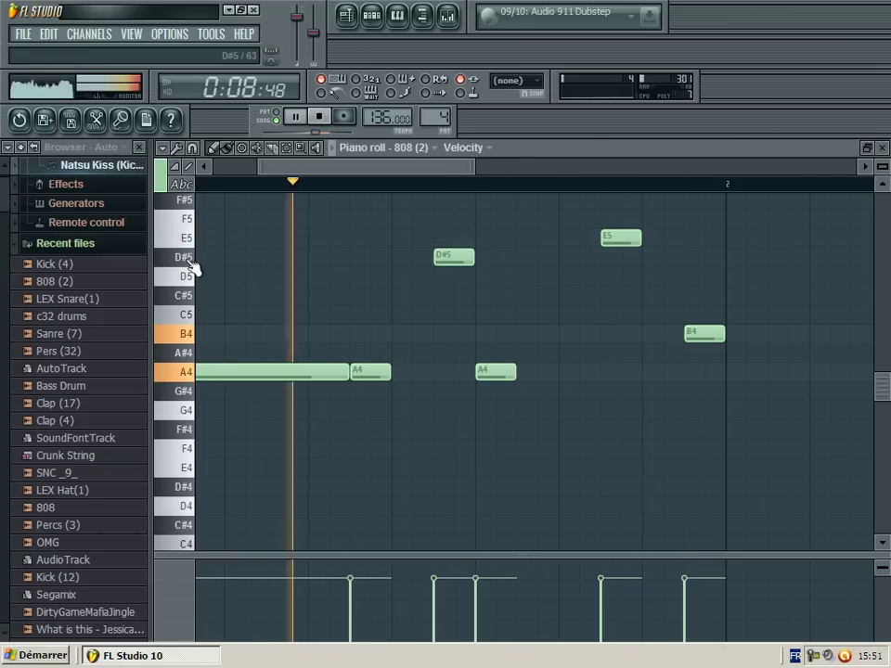
Step: Replace the A4 note on step 21 of 808 (2) with a two-step G#5 note
scroll(201, 315, up, 3)
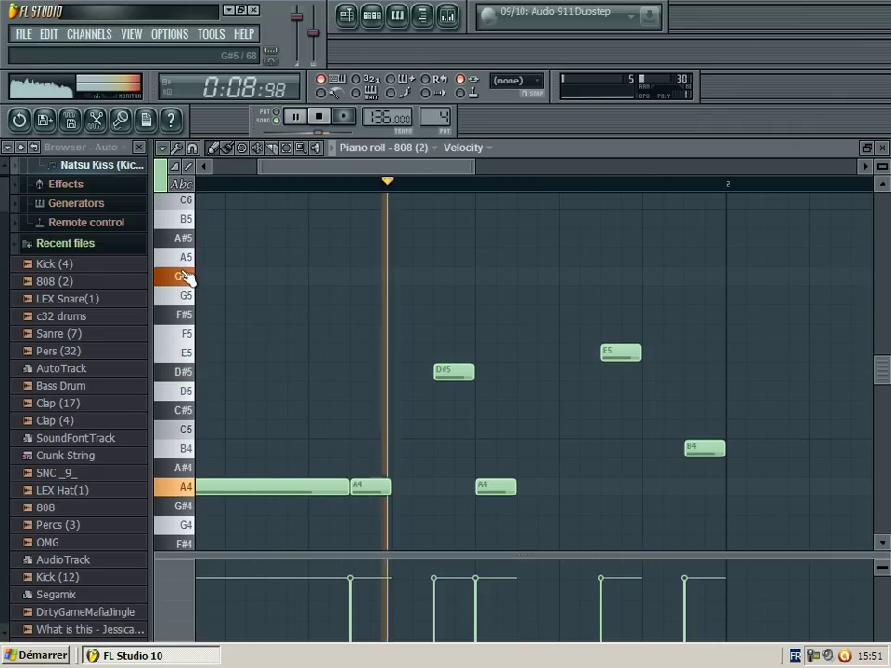
click(477, 279)
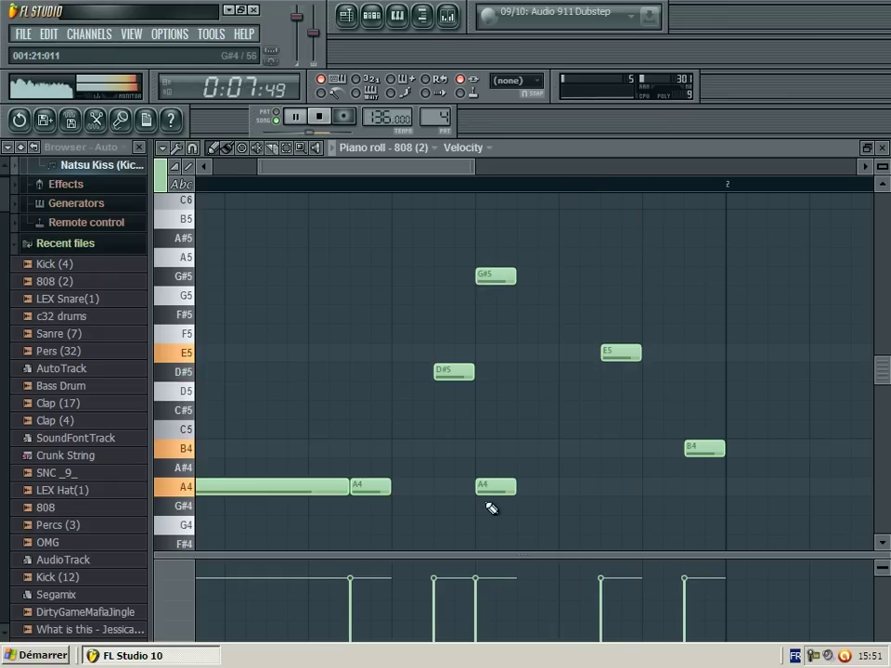
drag(480, 486, 477, 510)
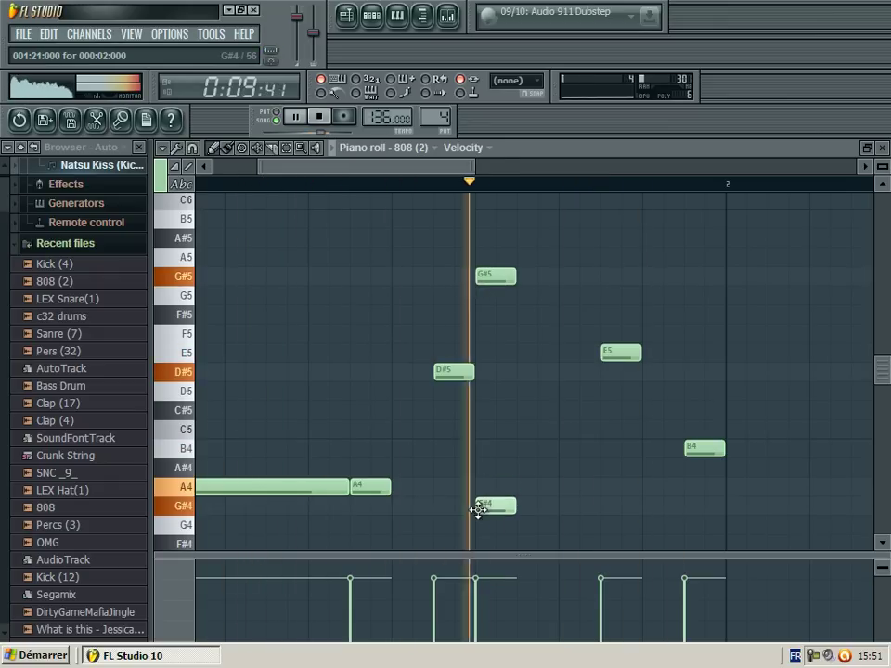
right_click(504, 510)
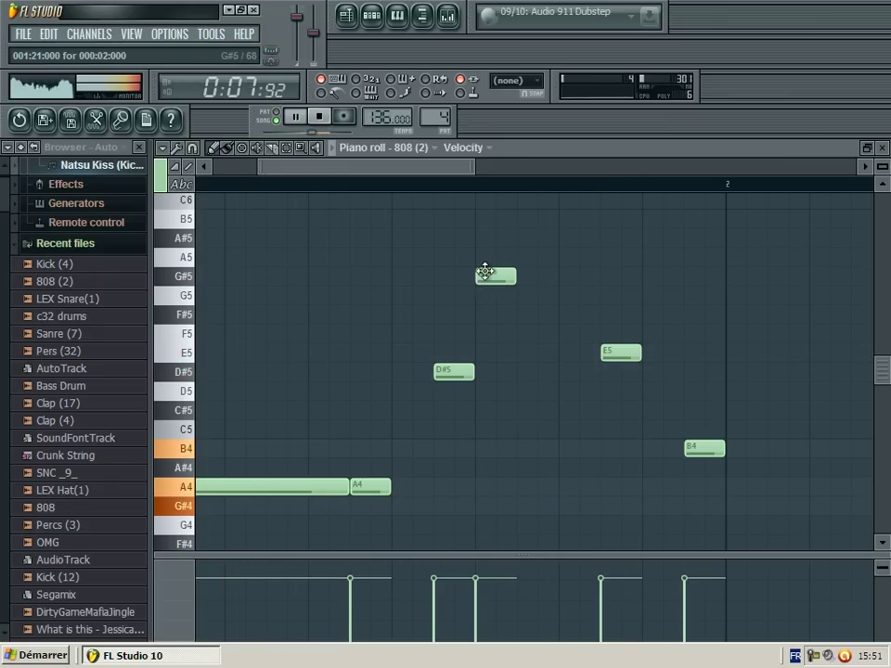
click(883, 148)
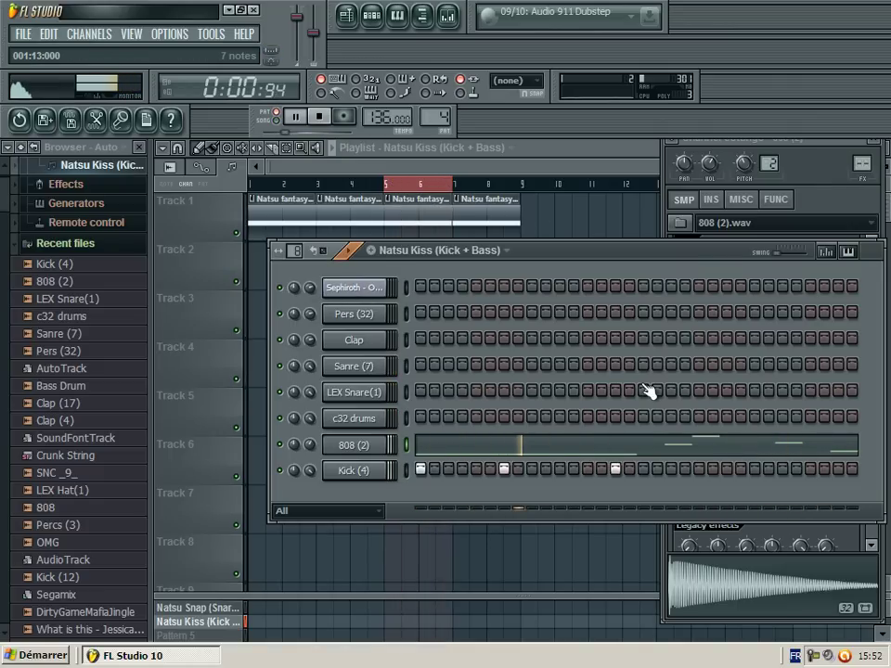
Step: Move the 808 (2) note on step 21 up to A5 and the note on step 27 up to F5
key(F7)
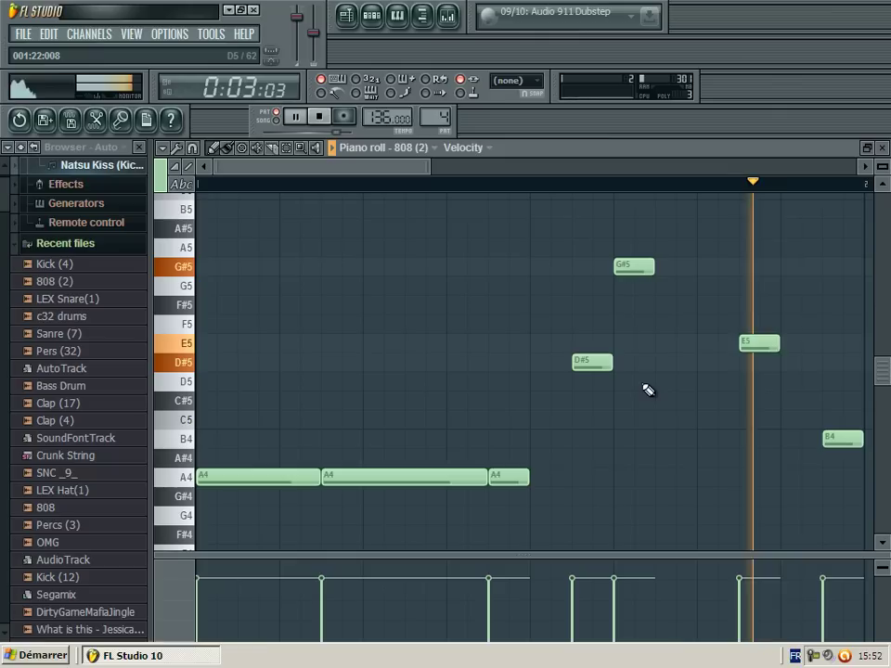
click(883, 149)
click(744, 164)
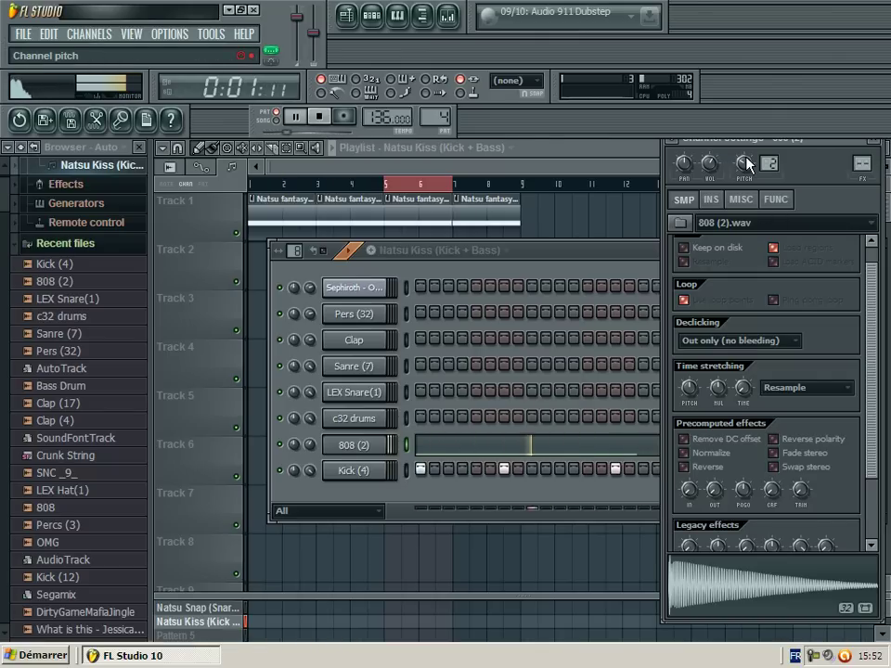
click(527, 448)
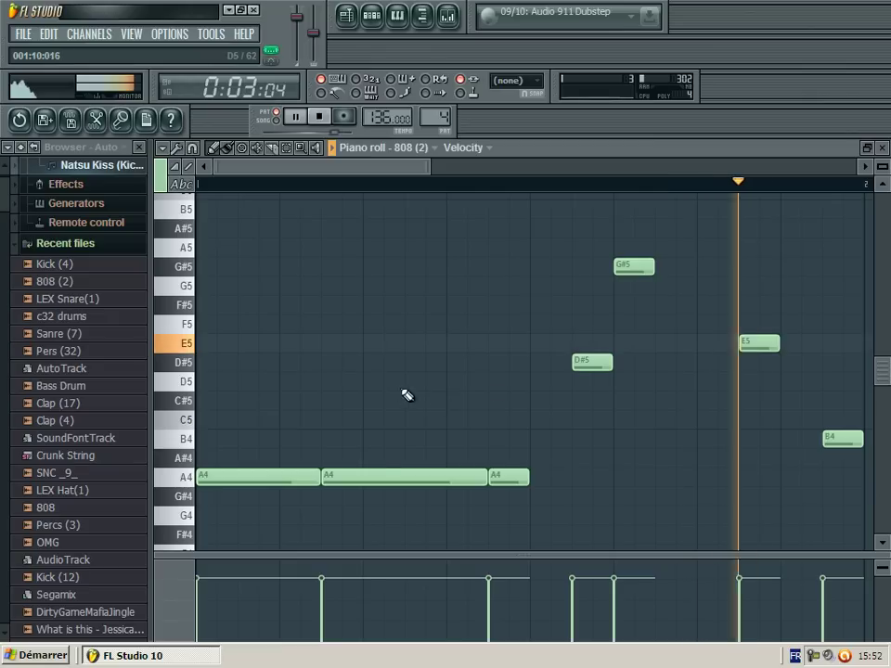
drag(647, 260, 630, 245)
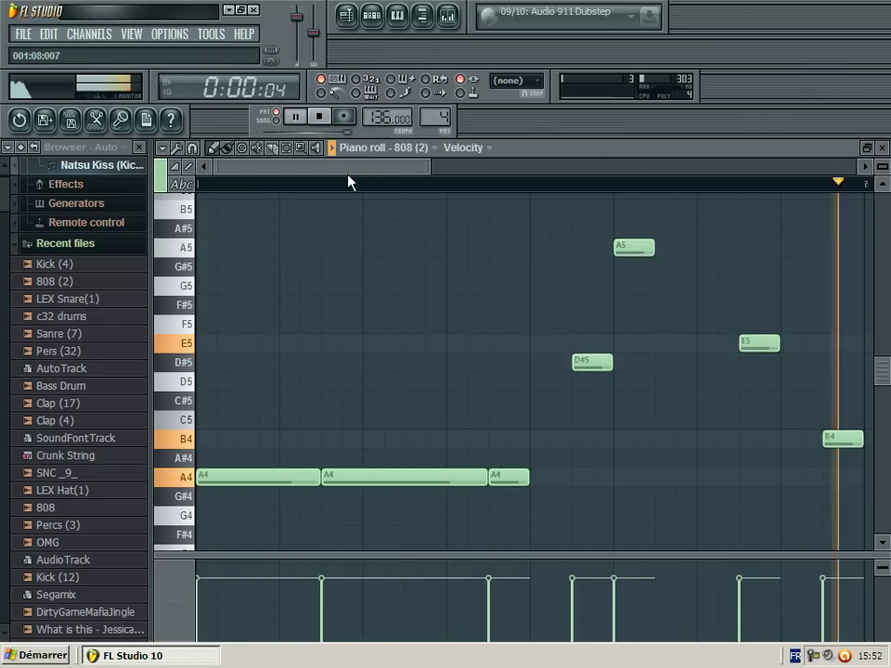
click(201, 325)
right_click(199, 327)
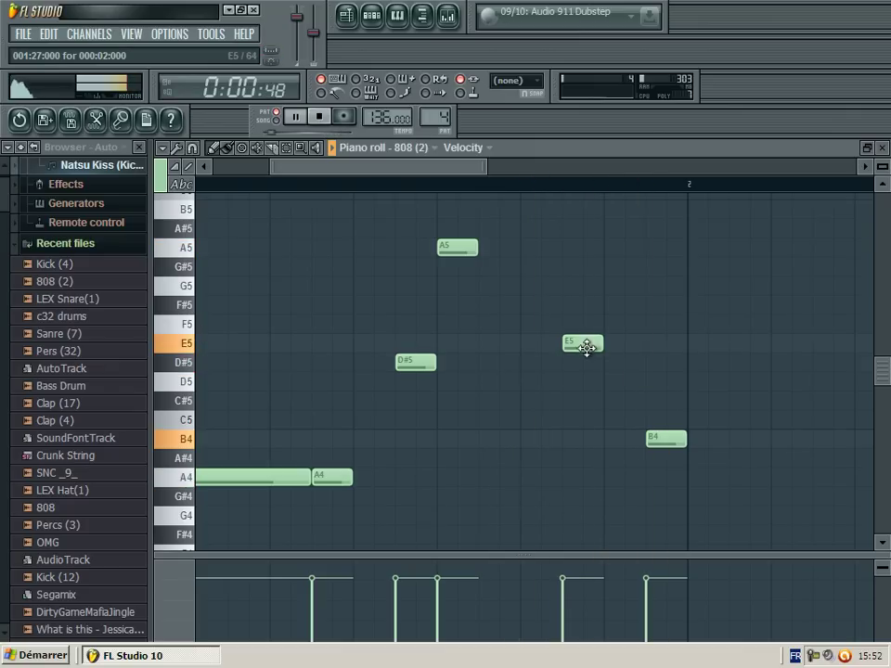
drag(599, 321, 579, 321)
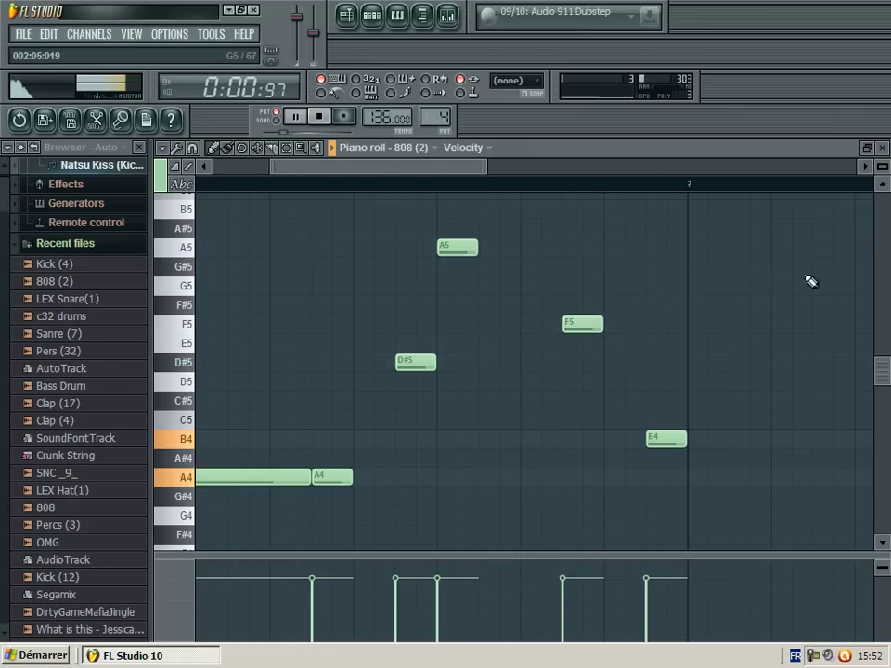
Step: Adjust the release time of the 808 (2) channel's volume envelope
click(882, 149)
click(812, 198)
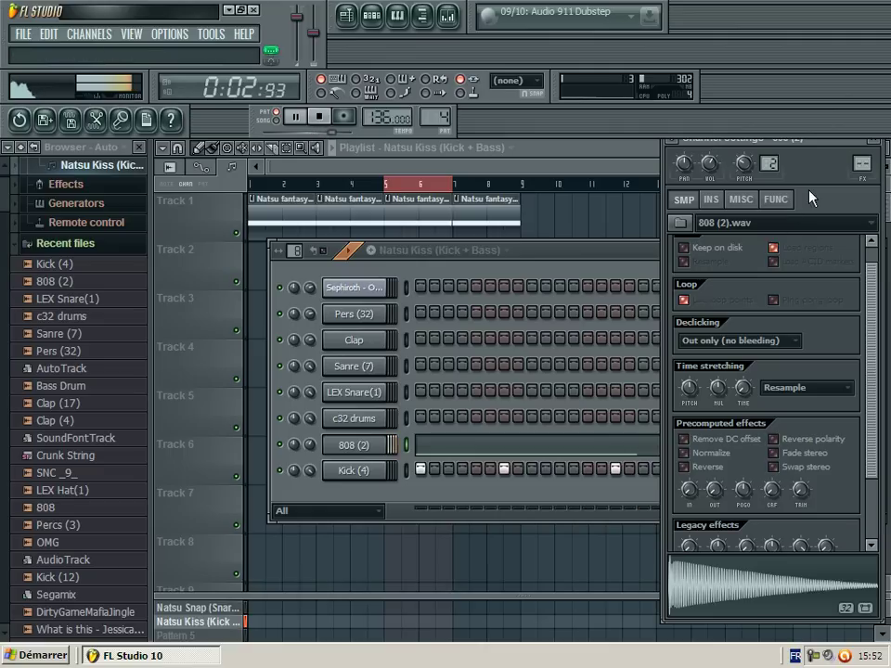
click(711, 199)
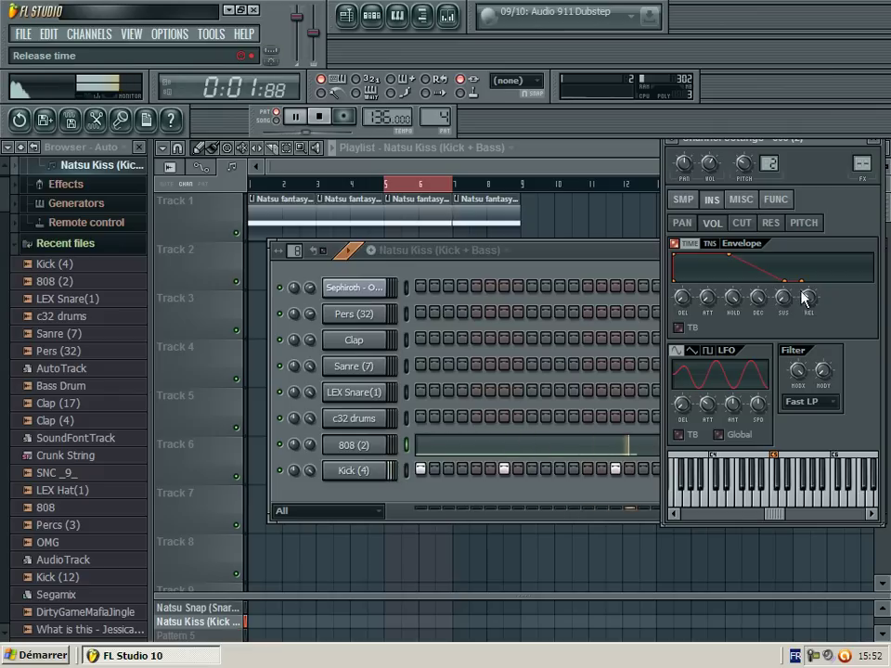
Step: Lengthen the 808 (2) notes: the third A4 to four steps, the A5 to six steps and the F5 to four steps
click(578, 452)
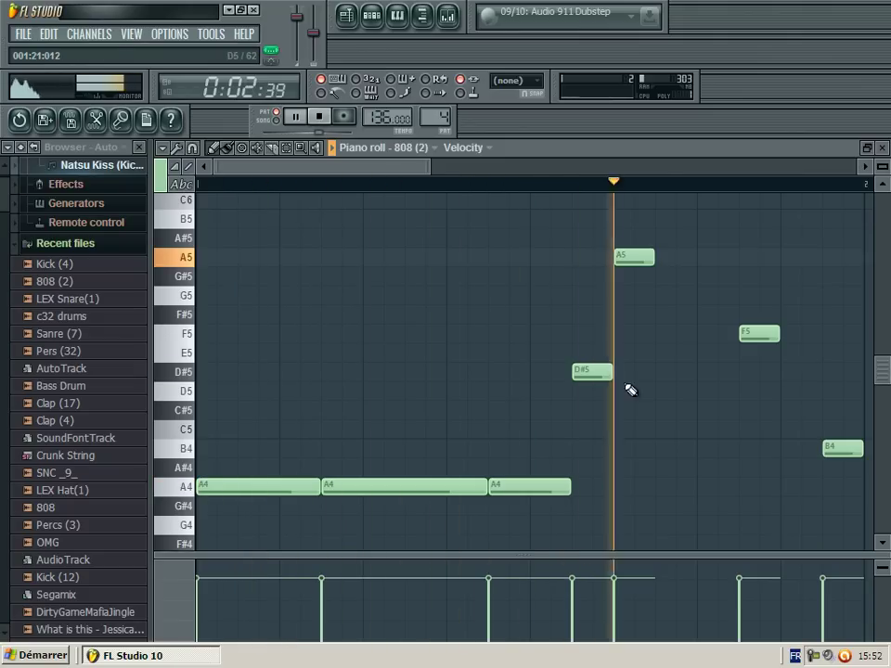
drag(654, 259, 739, 261)
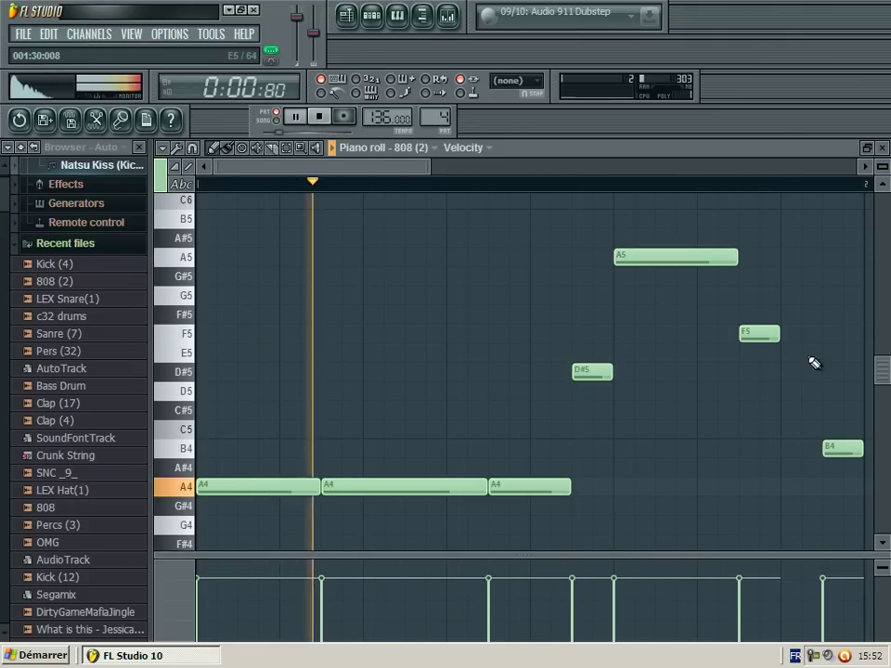
drag(779, 336, 822, 337)
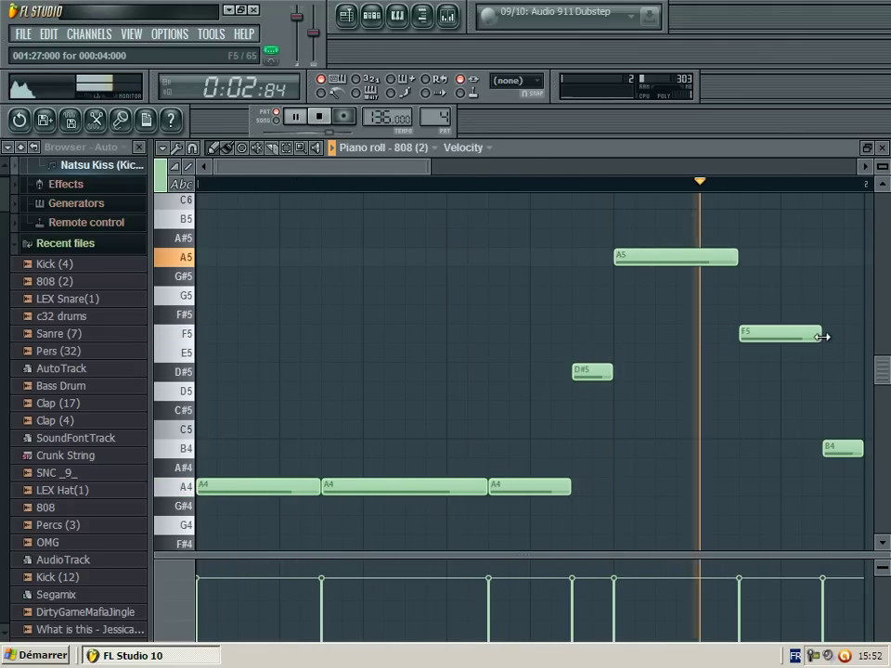
click(883, 150)
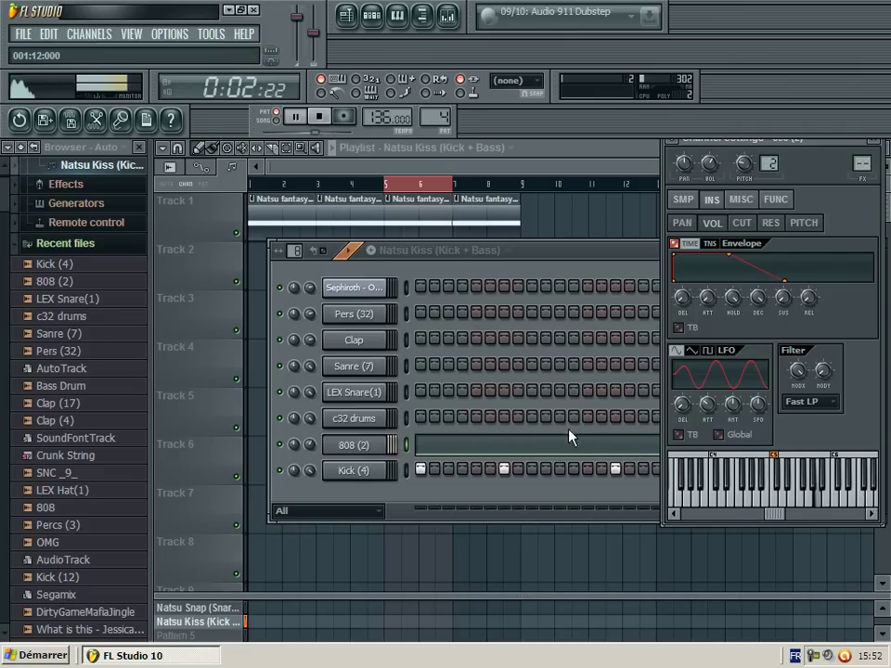
Step: Move the 808 (2) note on step 19 up to E5
click(551, 451)
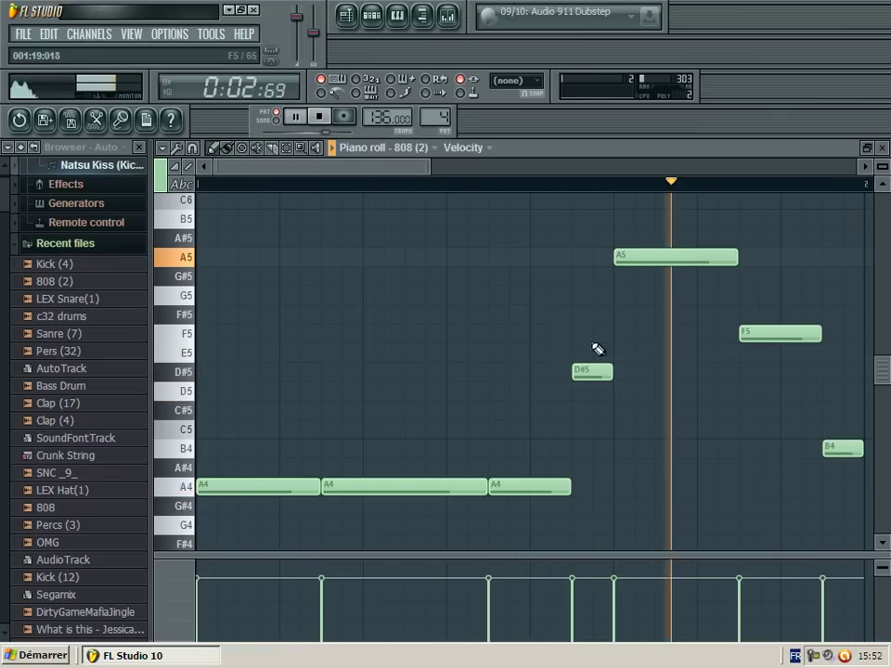
drag(589, 358, 589, 339)
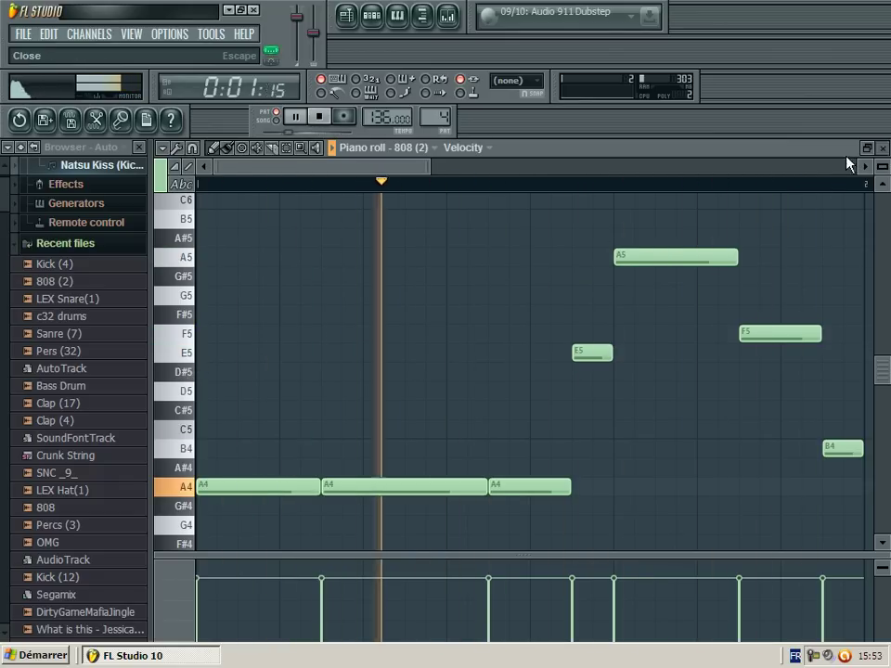
click(879, 147)
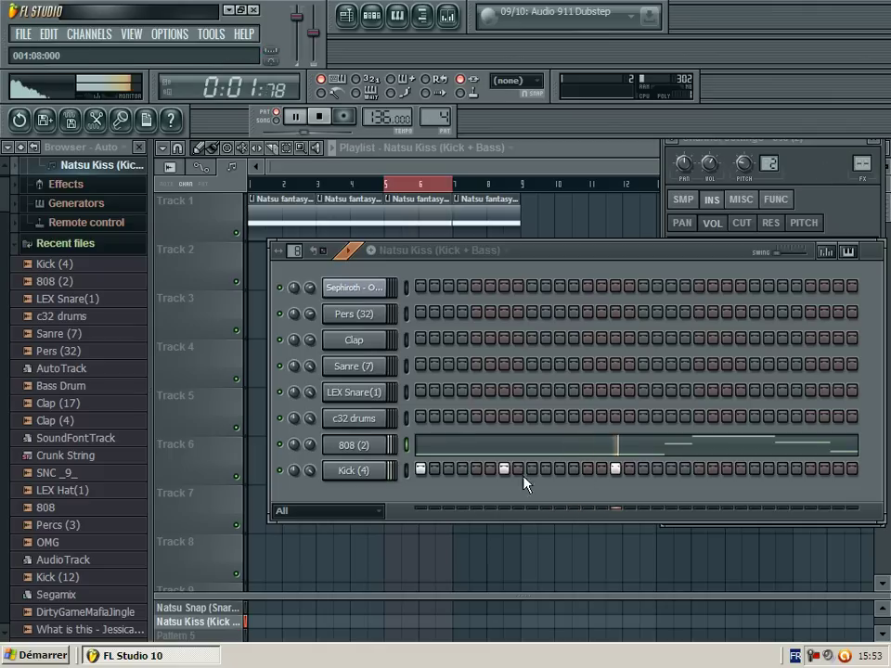
Step: Add Kick (4) hits on steps 19, 21 and 27 of the Natsu Kiss (Kick + Bass) pattern
click(684, 470)
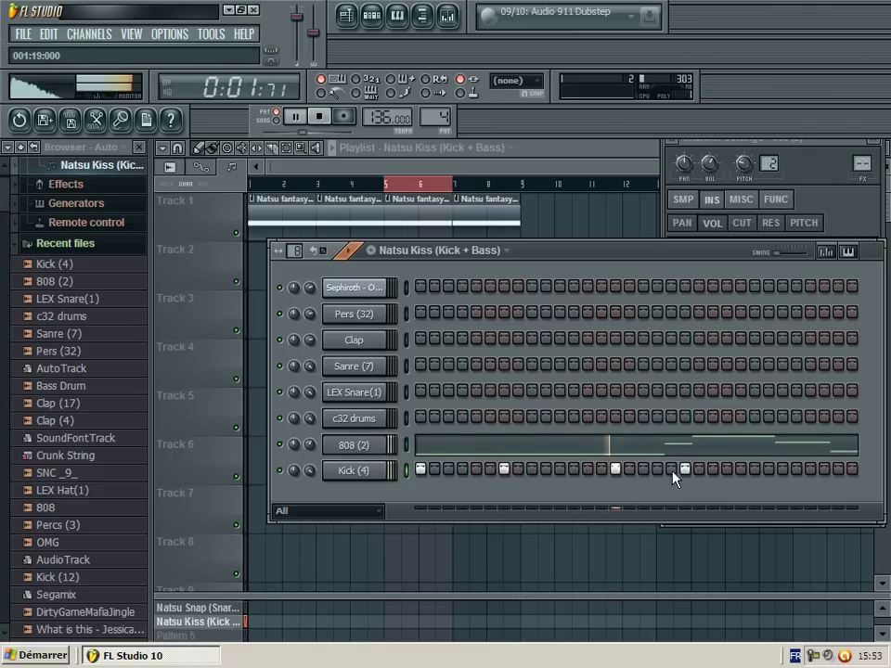
click(672, 471)
right_click(684, 469)
click(687, 468)
right_click(688, 469)
click(696, 471)
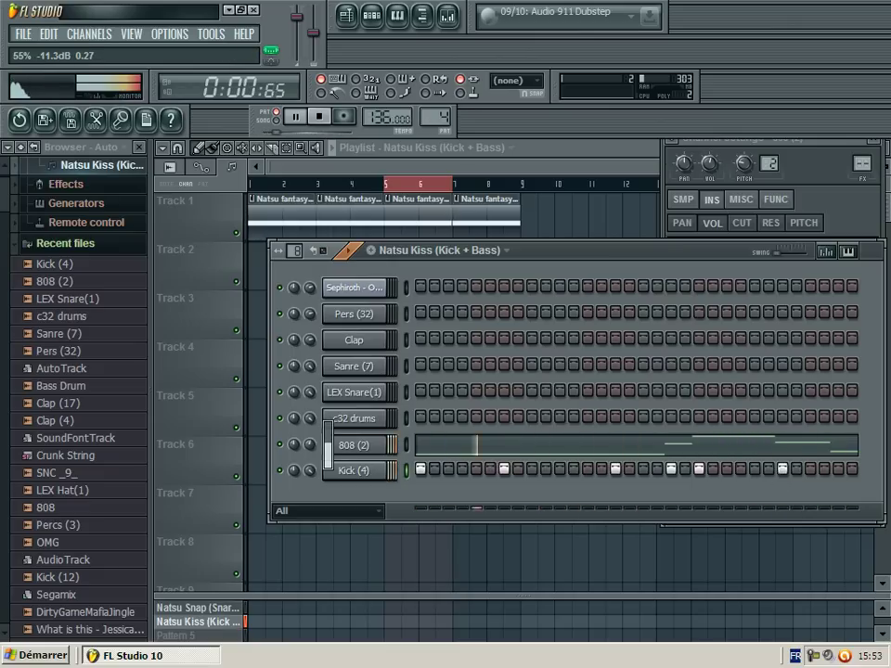
Step: Place a second Natsu Kiss (Kick + Bass) clip on Track 4 at bar 7 of the playlist
click(220, 319)
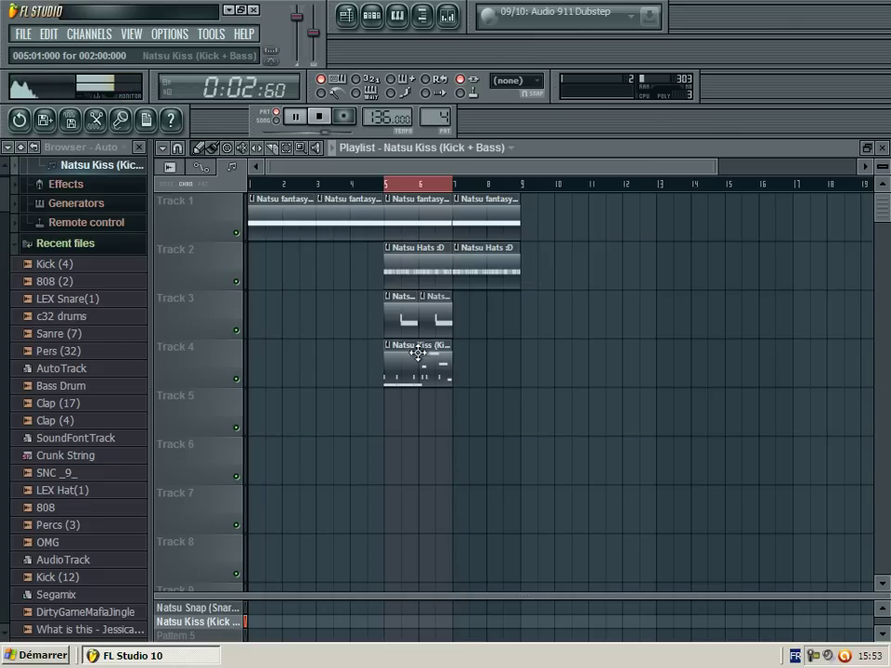
click(437, 323)
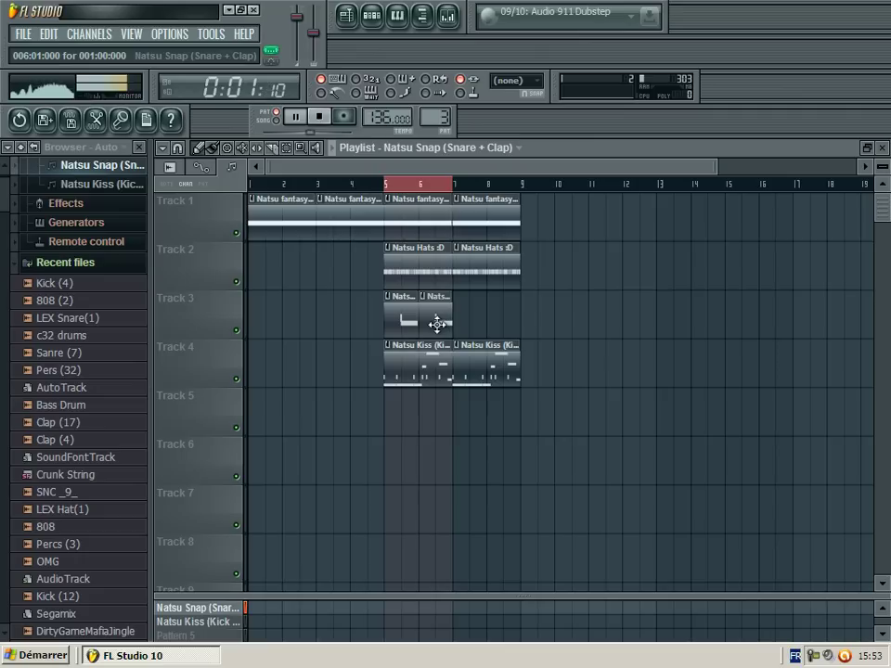
Step: Lower the six-step 808 (2) note on step 21 to G5 and switch playback to song mode
double_click(434, 360)
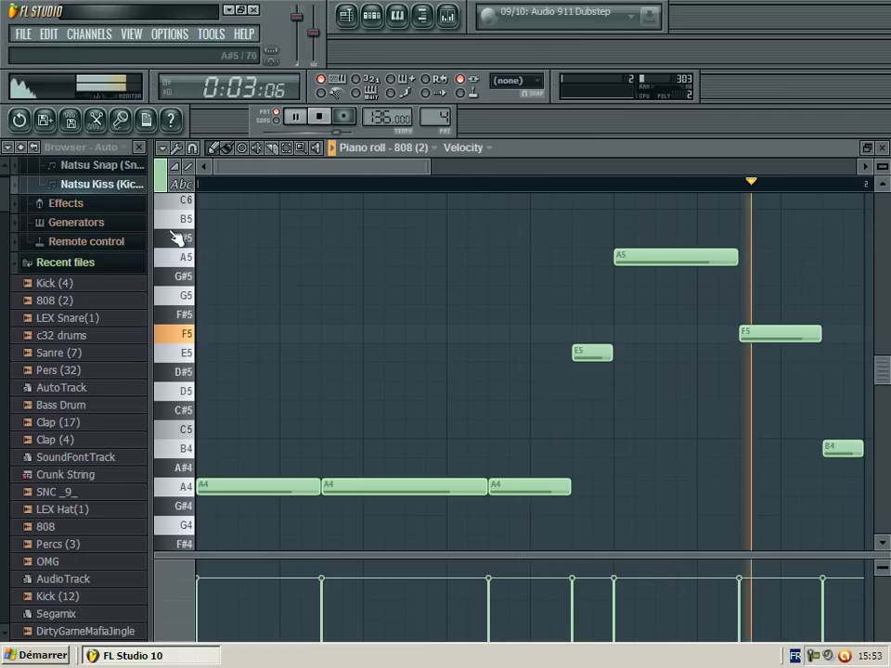
drag(647, 255, 642, 303)
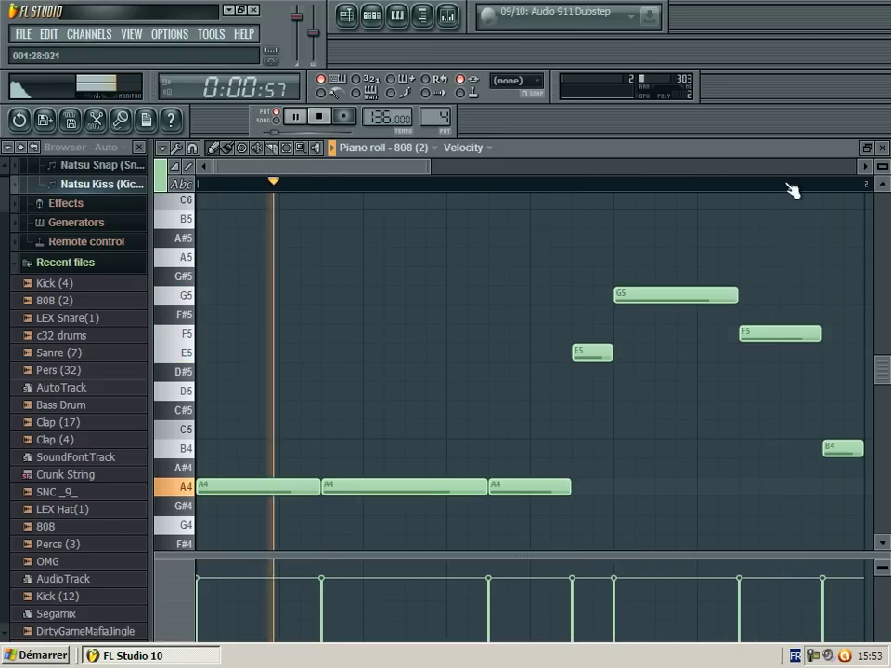
click(882, 148)
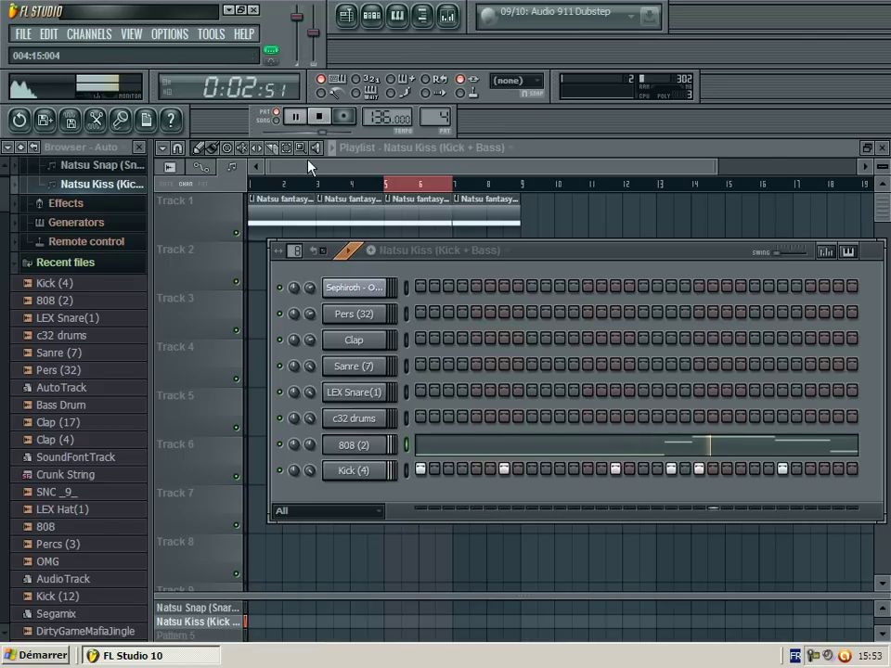
click(276, 121)
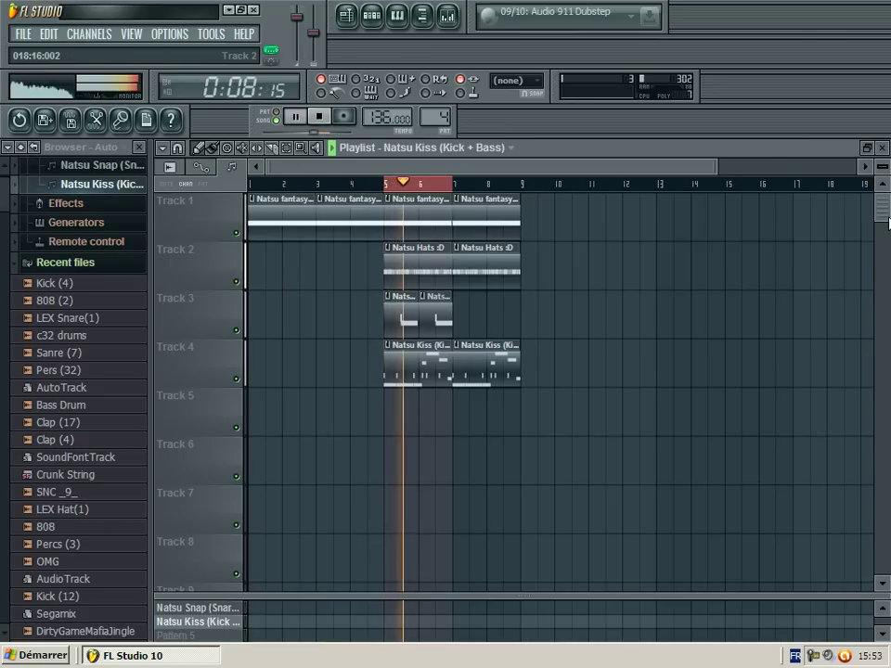
Step: Lower the 808 (2) note on step 21 to F5, and try D#5 for the step 27 note before returning it to F5
click(880, 148)
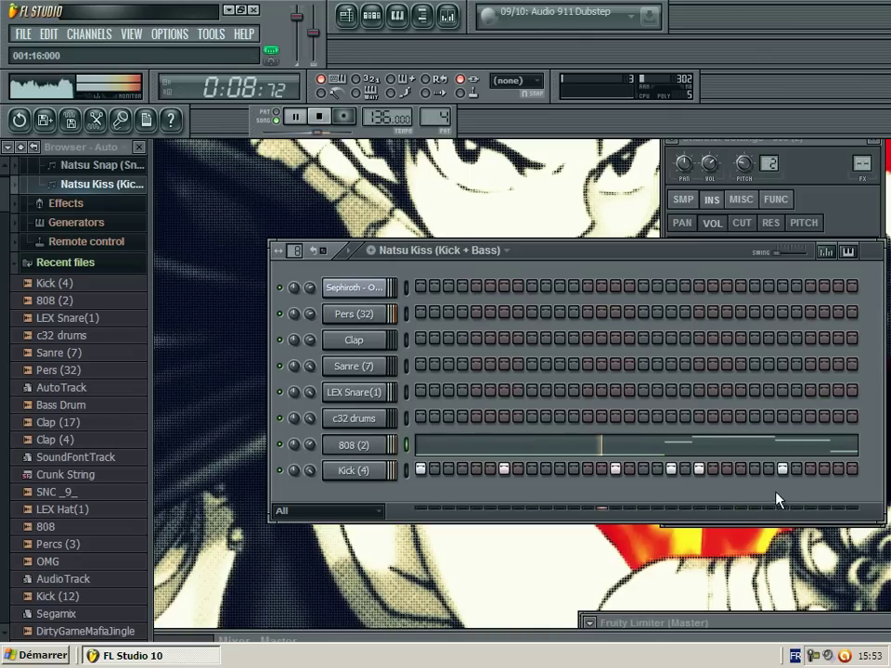
click(753, 453)
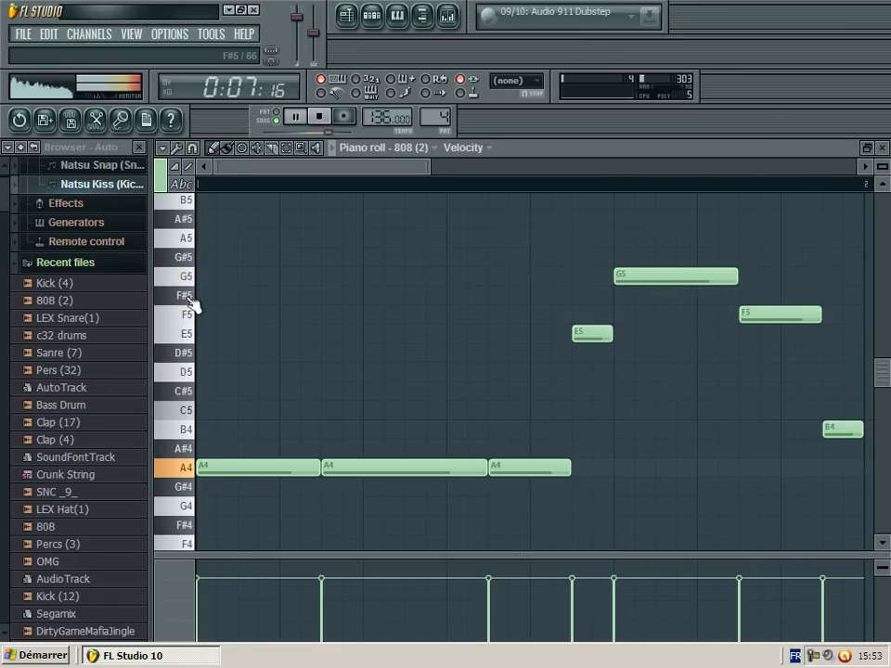
drag(662, 278, 653, 324)
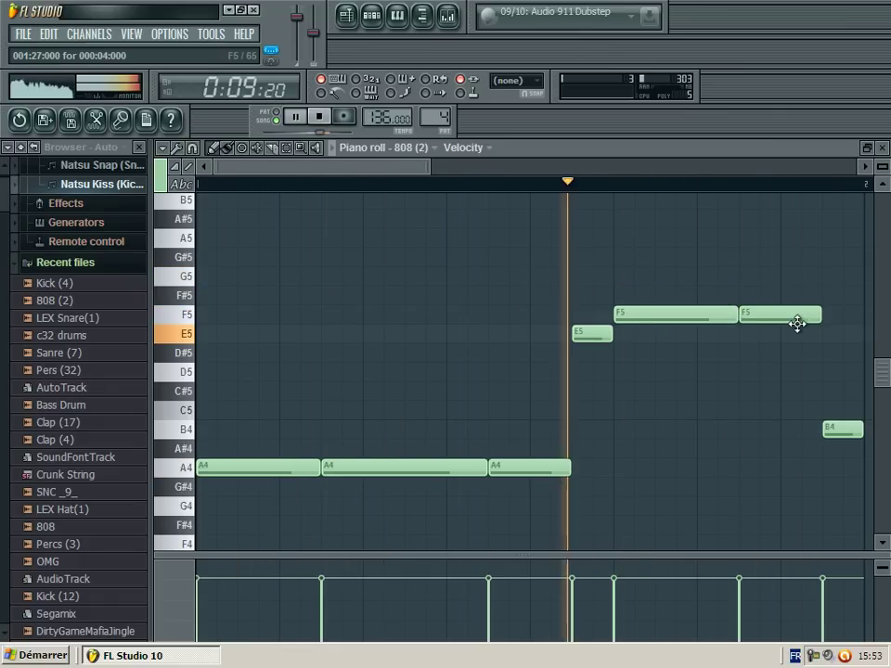
drag(795, 323, 800, 350)
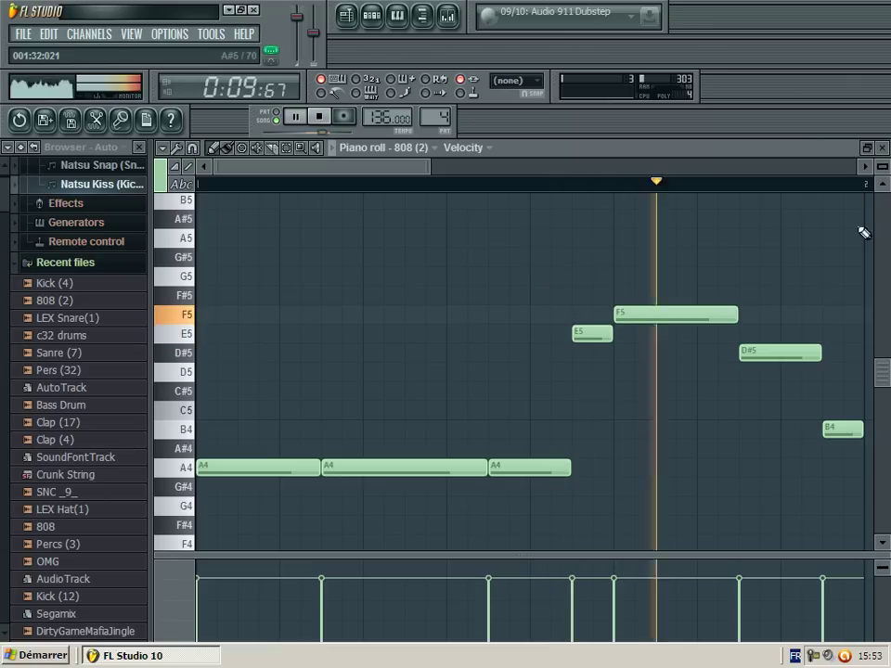
drag(804, 350, 781, 309)
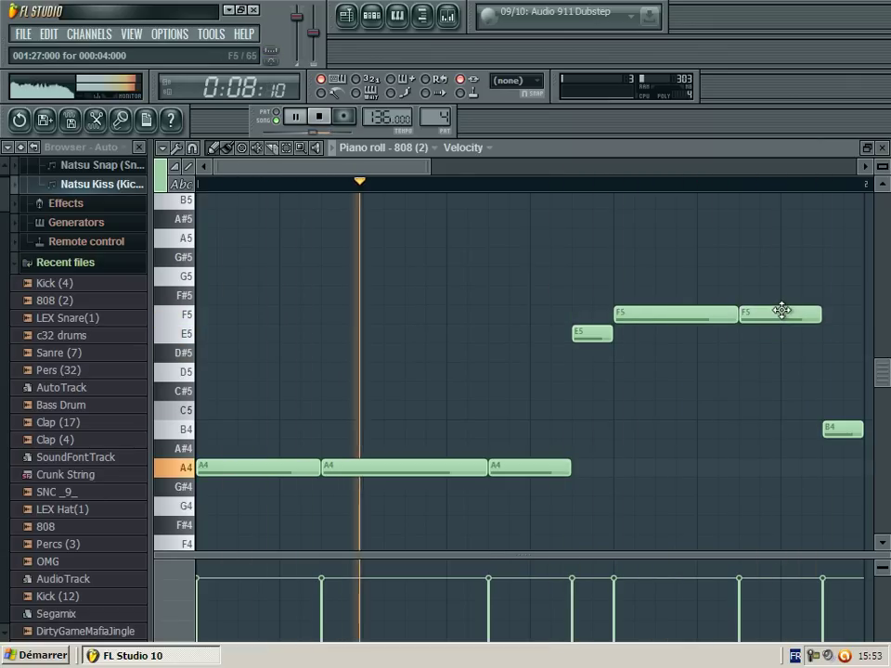
click(883, 147)
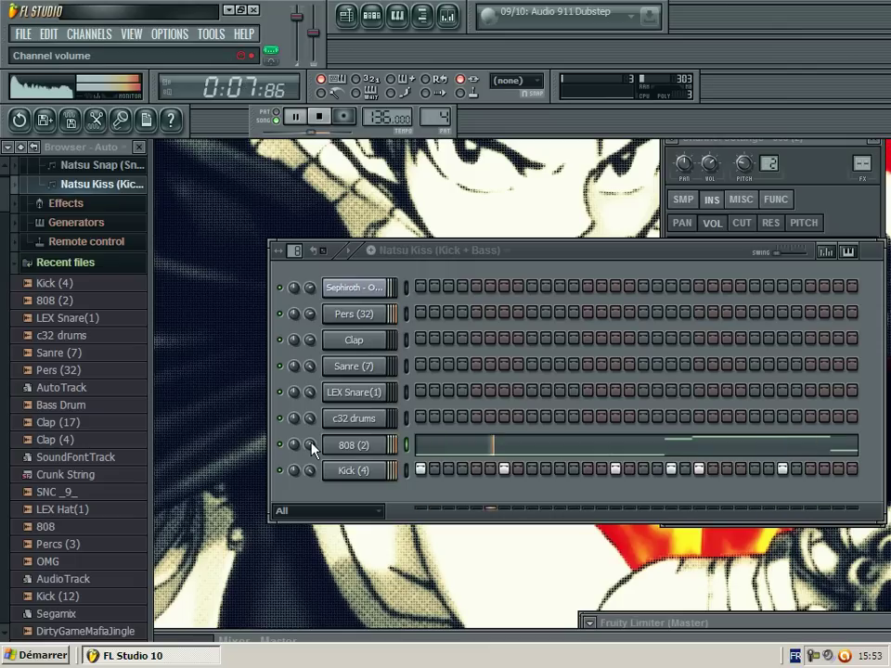
Step: Show the Kick (4) sample settings, and place two more Natsu Snap (Snare + Clap) clips on playlist Track 3 at bars 7 and 8
click(350, 471)
click(683, 199)
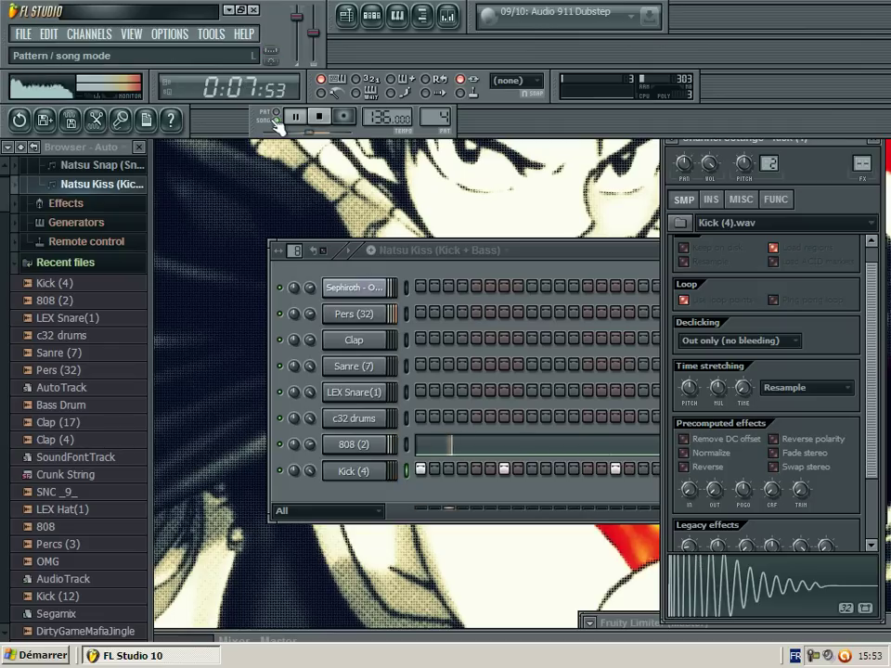
key(F5)
click(442, 316)
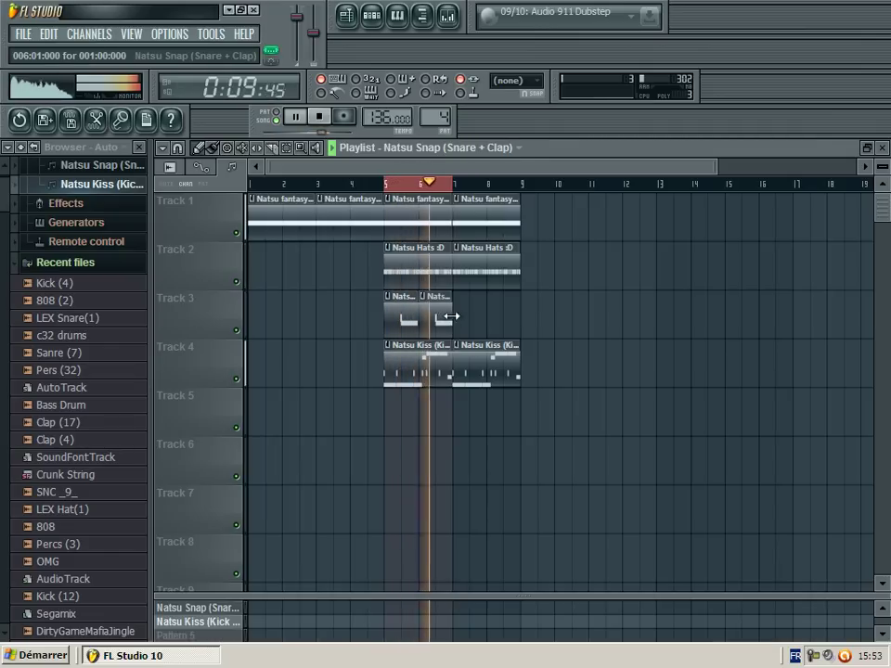
click(461, 316)
click(494, 320)
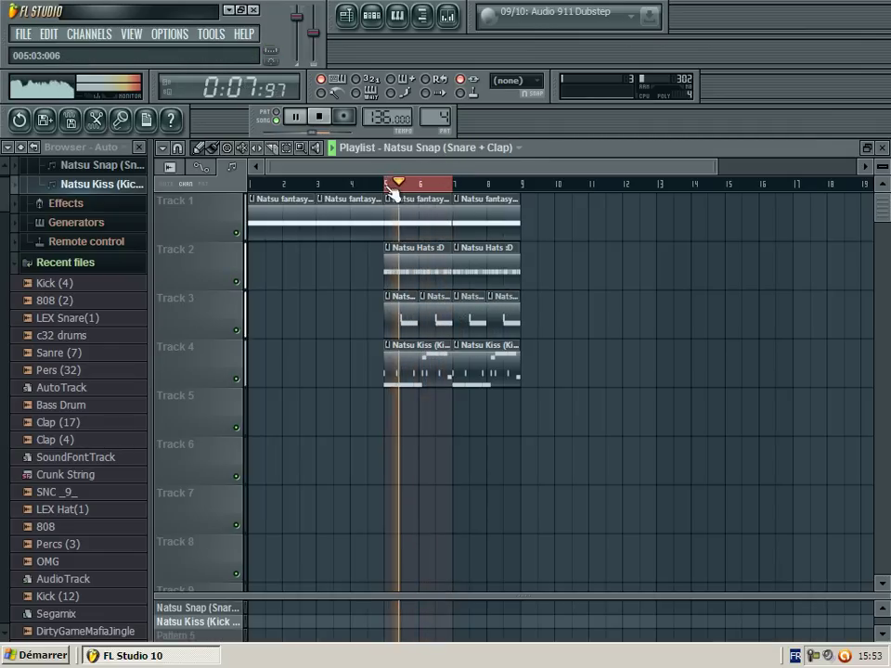
Step: Play the song from the start, loop playlist bars 3 to 4, and move the step sequencer window aside
click(257, 184)
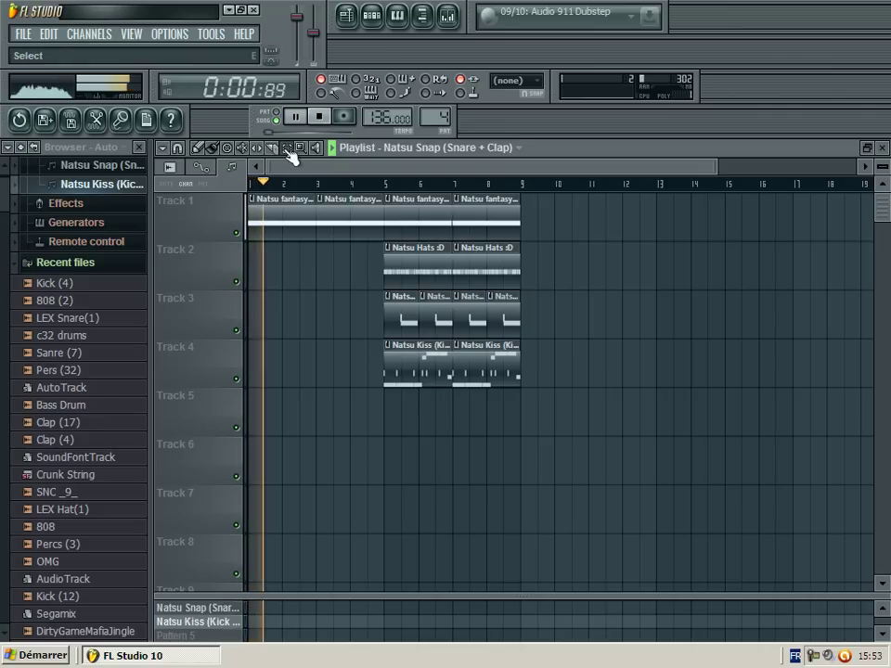
drag(318, 185, 382, 184)
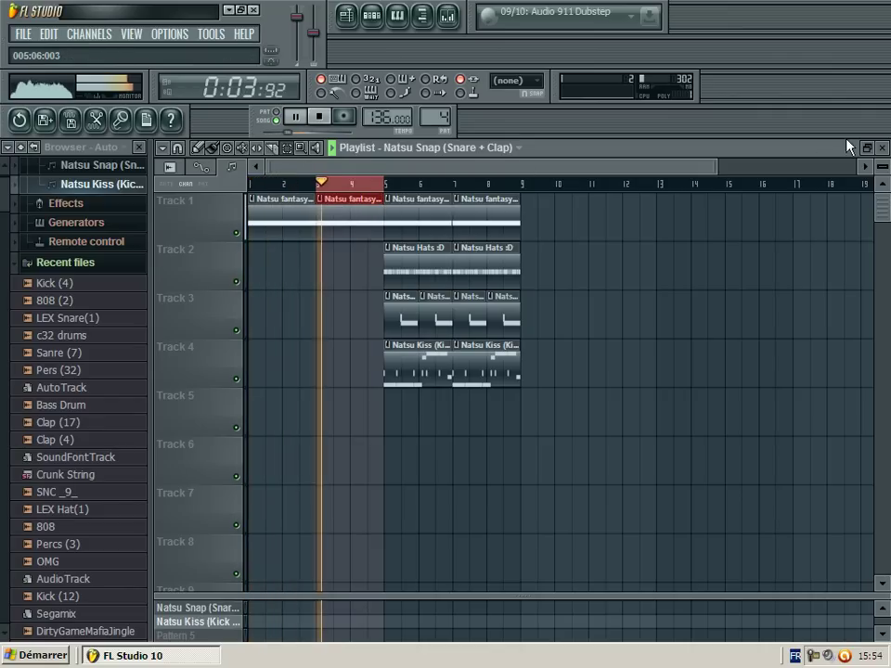
click(883, 148)
click(571, 264)
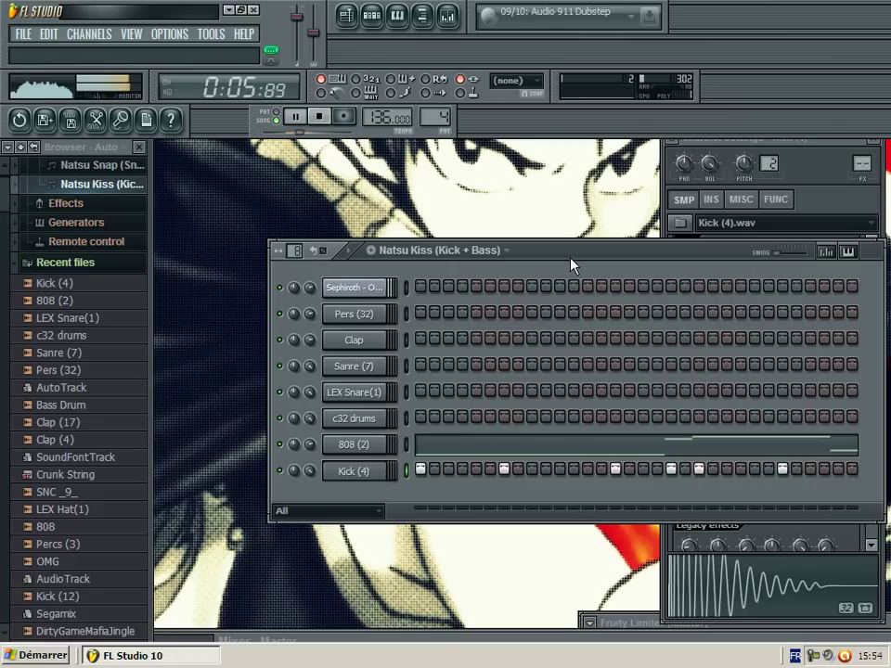
drag(571, 264, 425, 296)
key(F5)
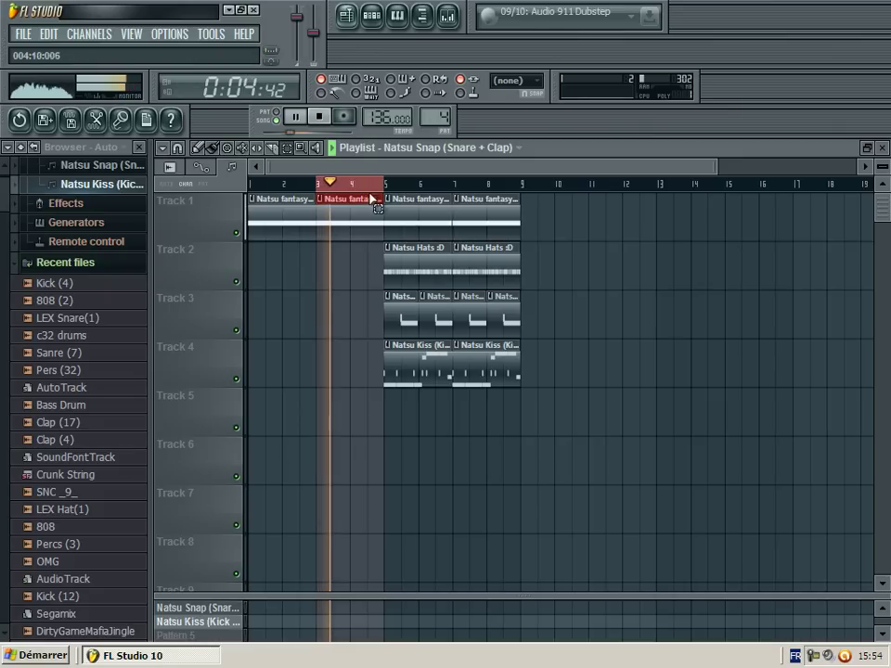
Step: Load Gross Beat into the first effect slot of the Master mixer track
click(882, 148)
click(327, 642)
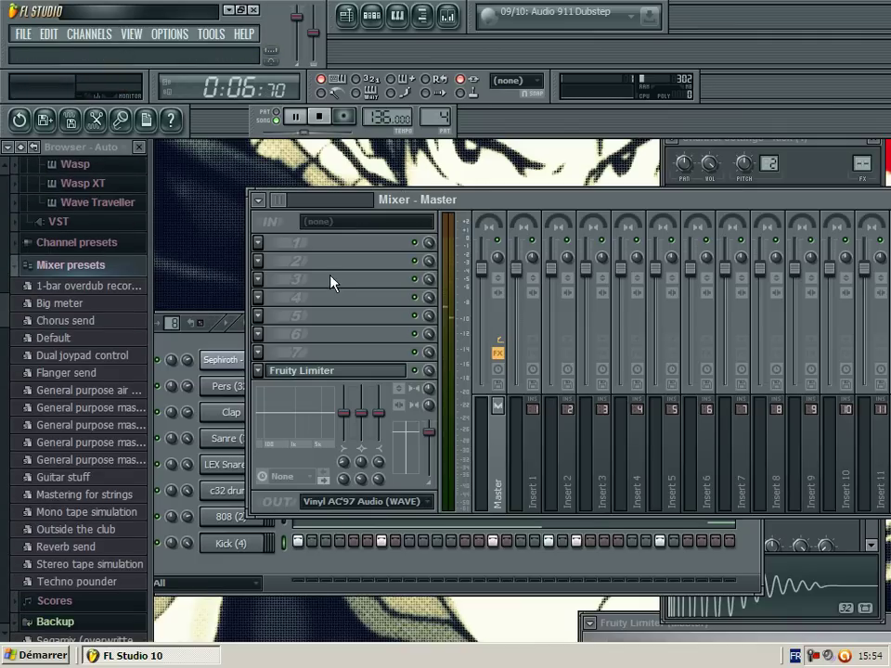
click(257, 242)
mouse_move(269, 261)
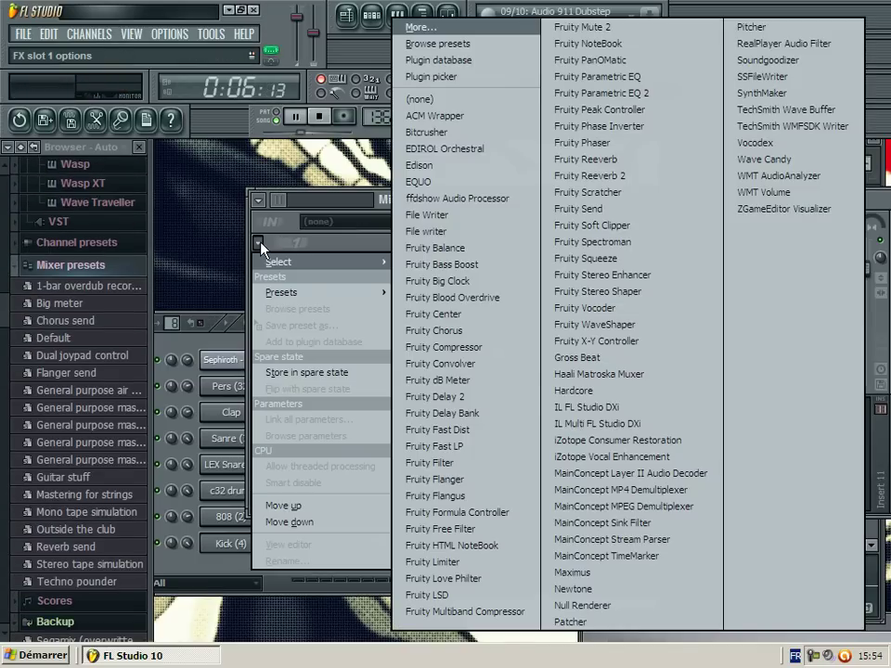
click(614, 359)
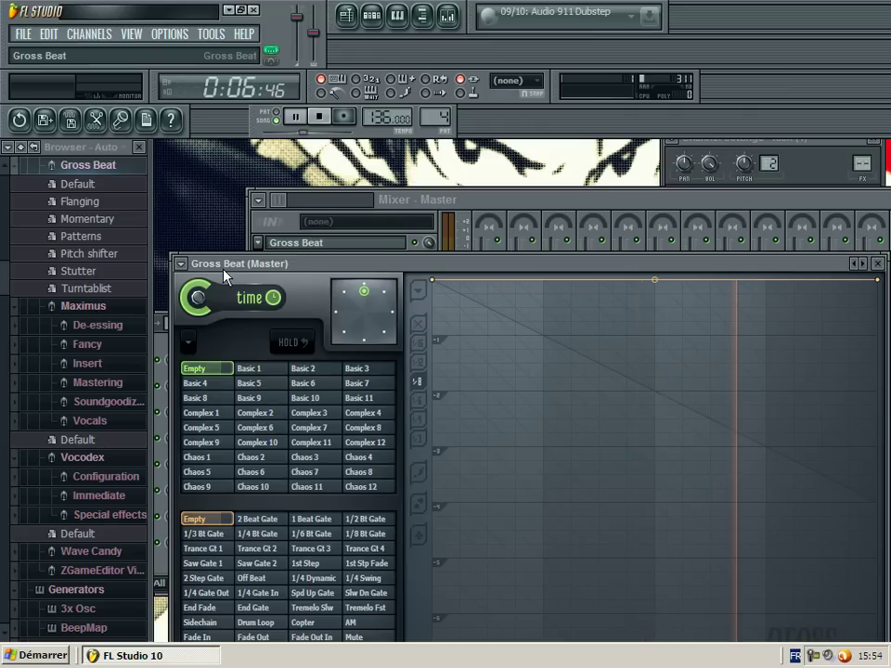
Step: Try the Patterns, Pitch shifter and Flanging presets in Gross Beat, ending on Pitch shifter again
click(181, 264)
mouse_move(260, 318)
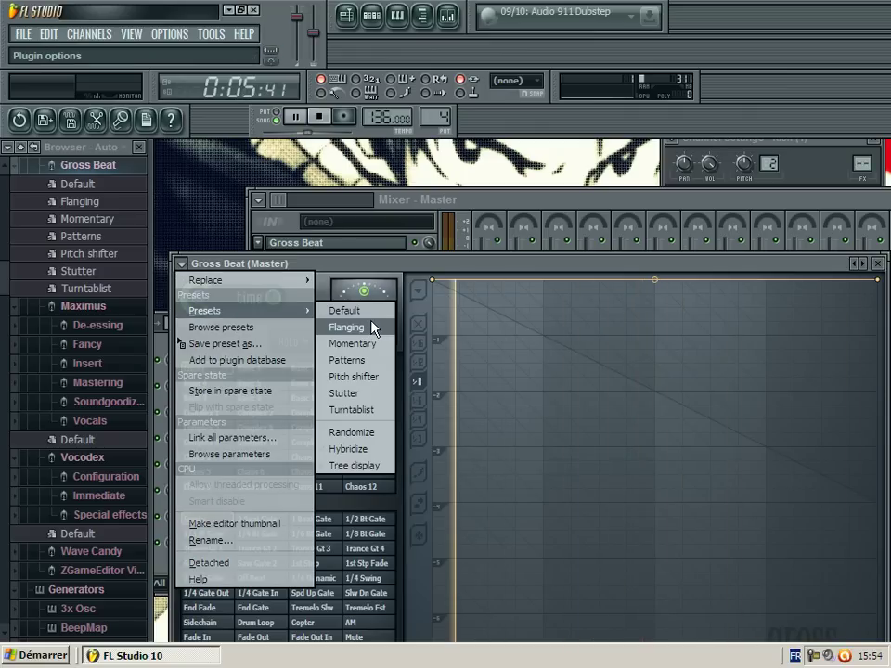
click(370, 362)
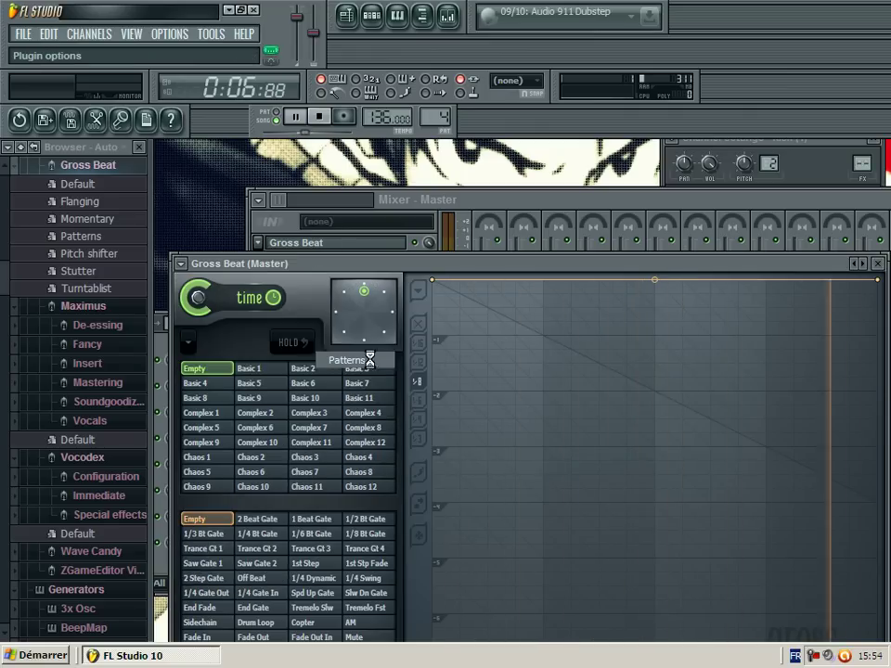
click(181, 263)
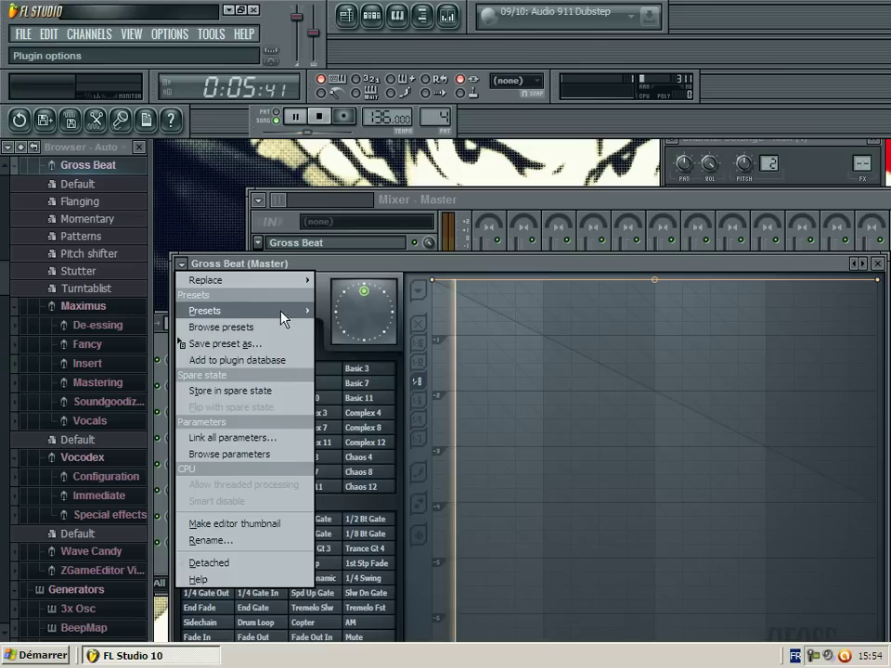
mouse_move(283, 316)
click(382, 380)
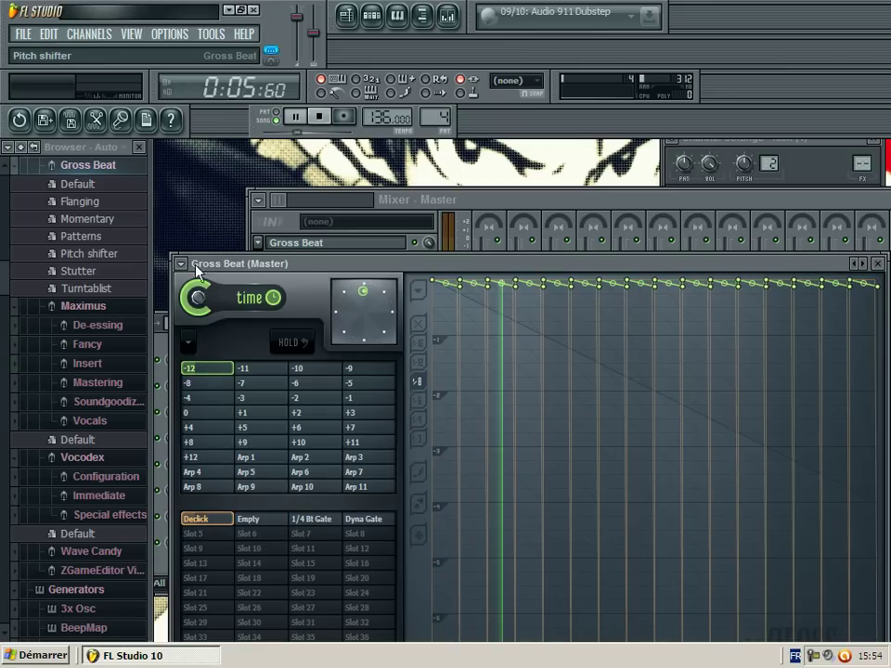
click(181, 263)
mouse_move(272, 315)
click(348, 329)
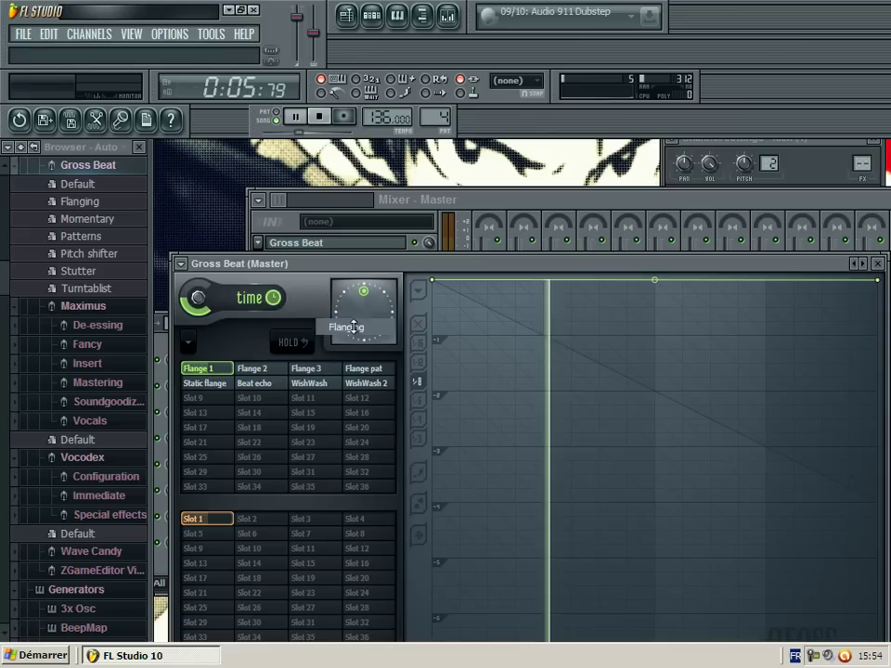
click(182, 265)
mouse_move(243, 313)
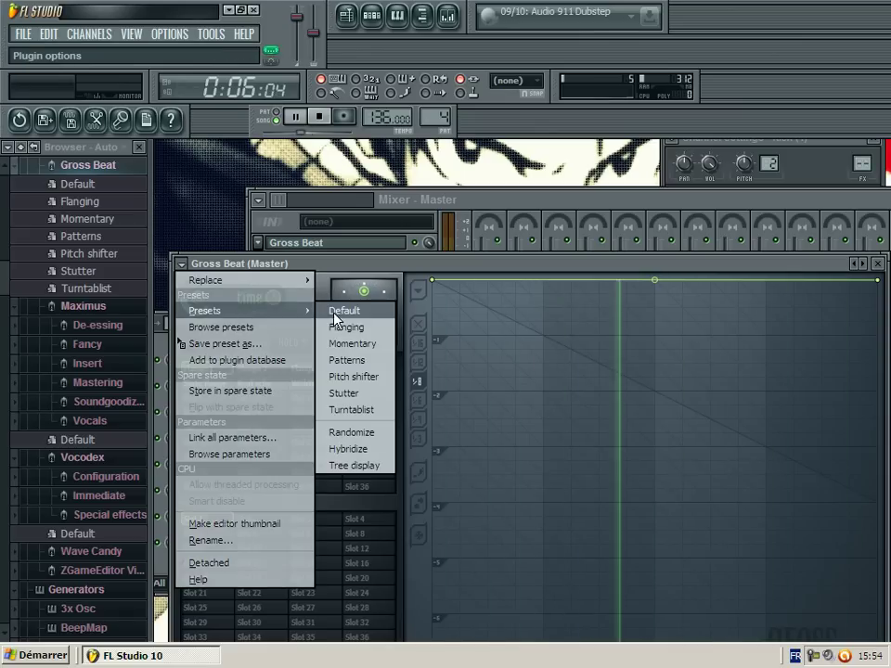
click(376, 377)
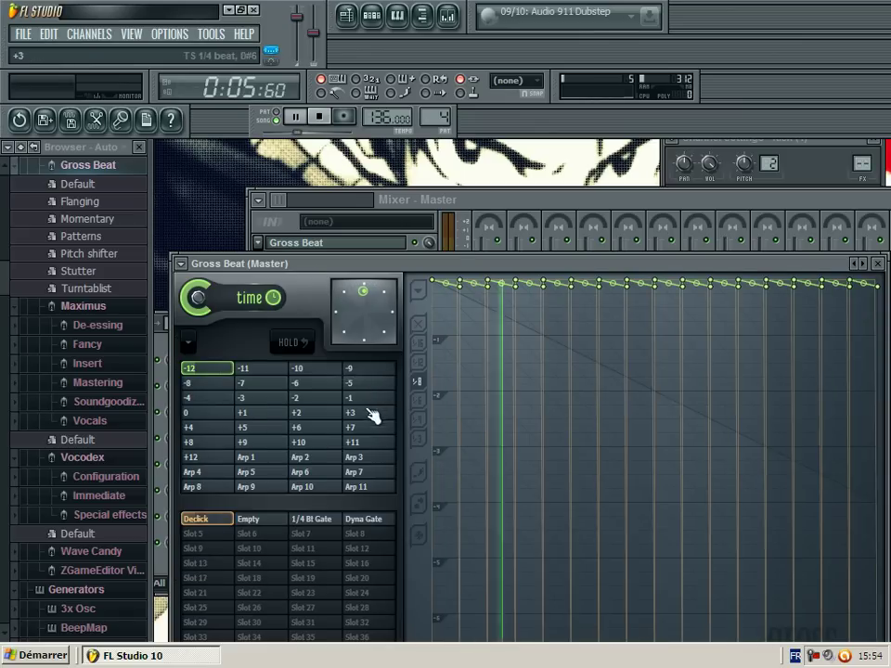
Step: Load Gross Beat's Turntablist preset and create an automation clip for the Deck Off time slot at bar 4 on Track 2
click(182, 264)
mouse_move(298, 313)
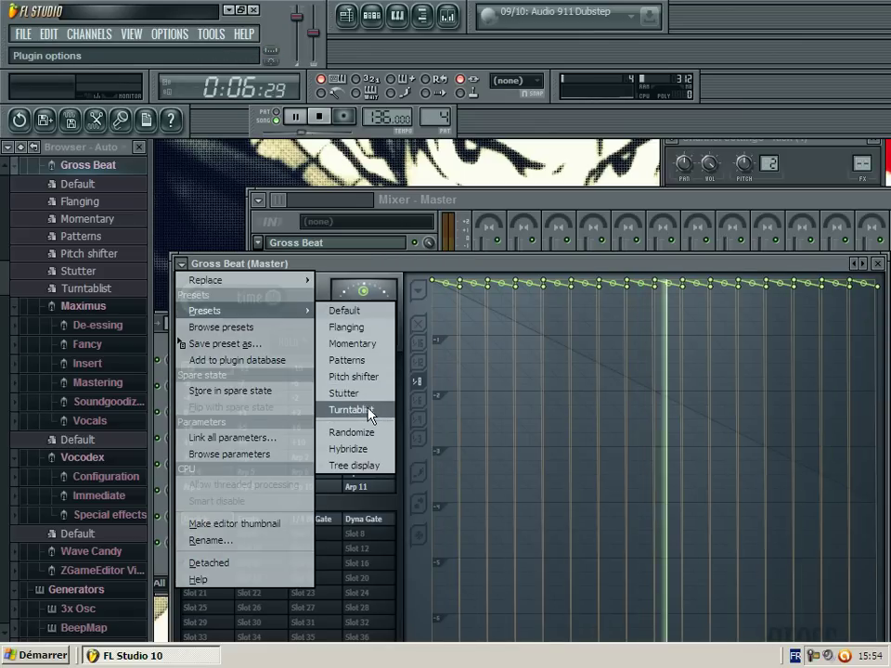
click(371, 414)
click(368, 414)
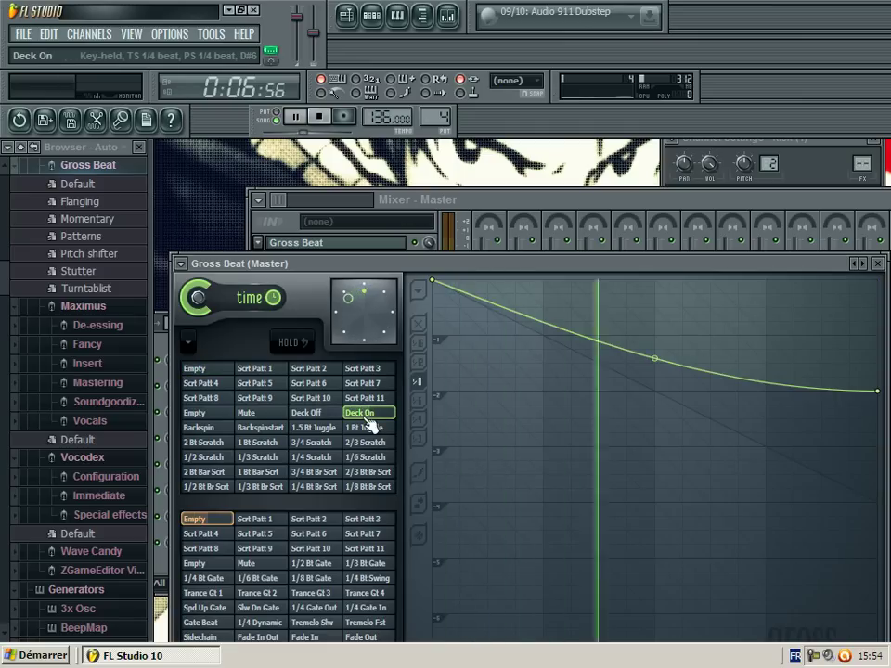
right_click(367, 416)
click(318, 414)
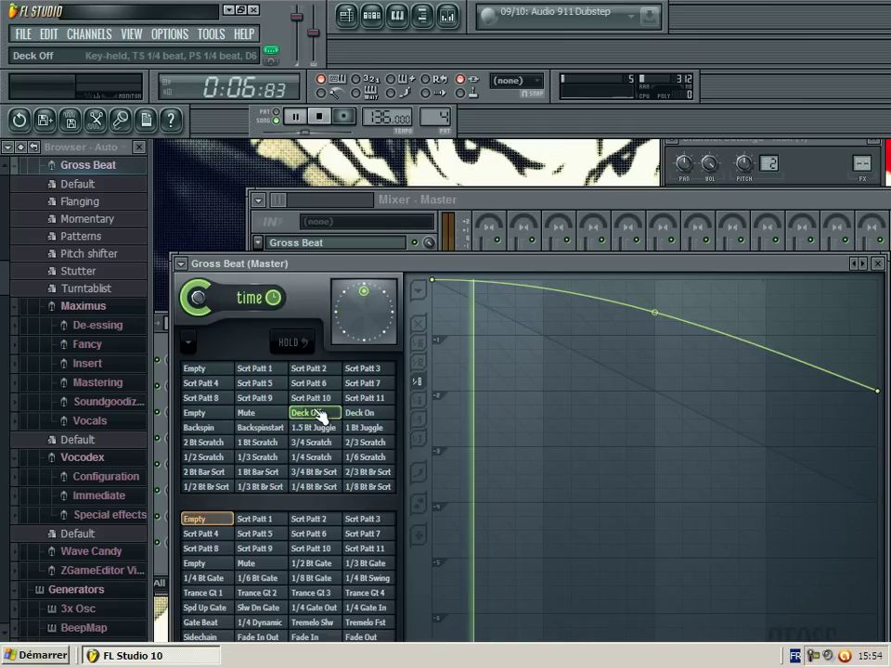
right_click(319, 414)
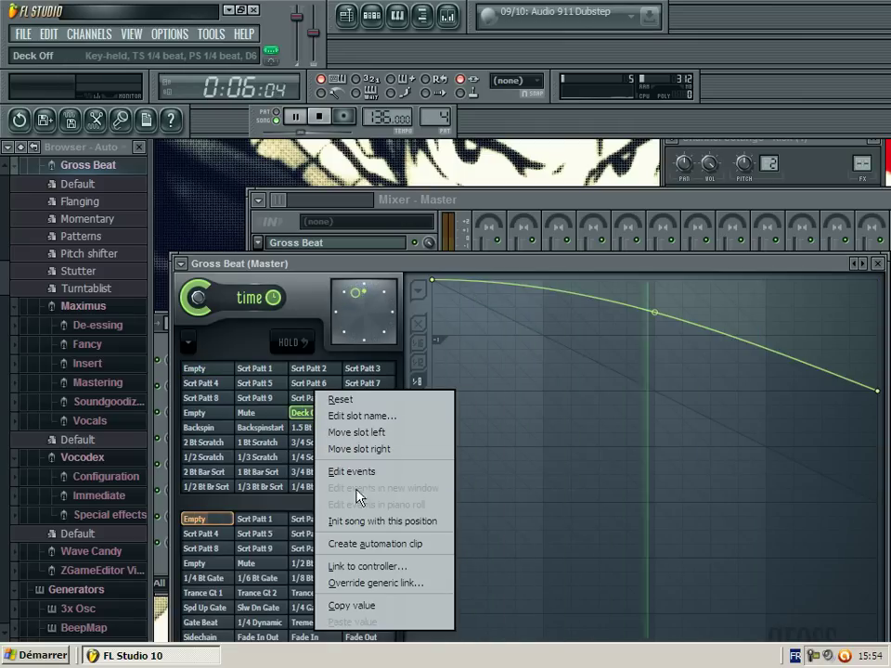
click(353, 544)
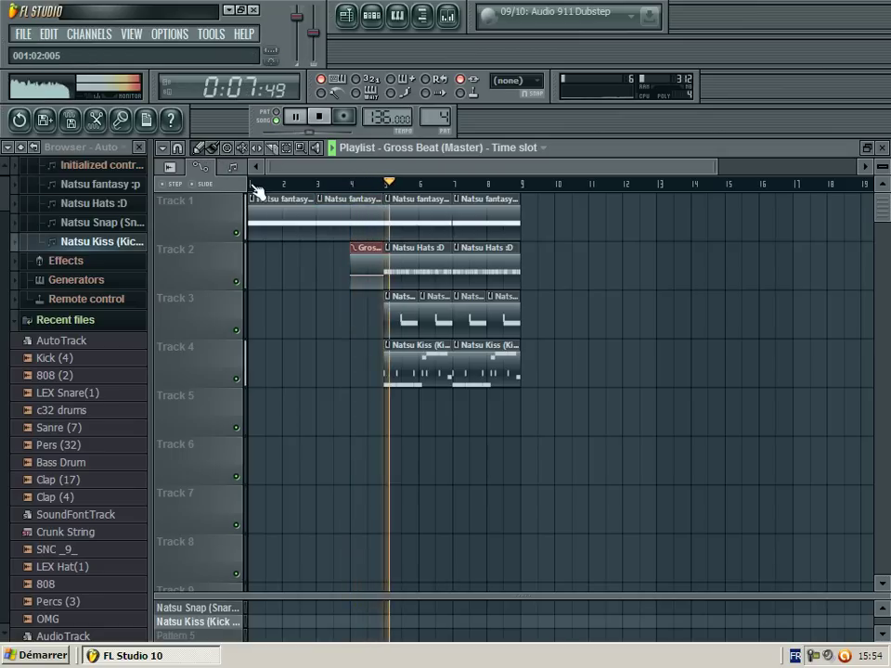
Step: Select bars 5 to 6 of the playlist and create an automation clip there for Gross Beat's Empty time slot
click(254, 185)
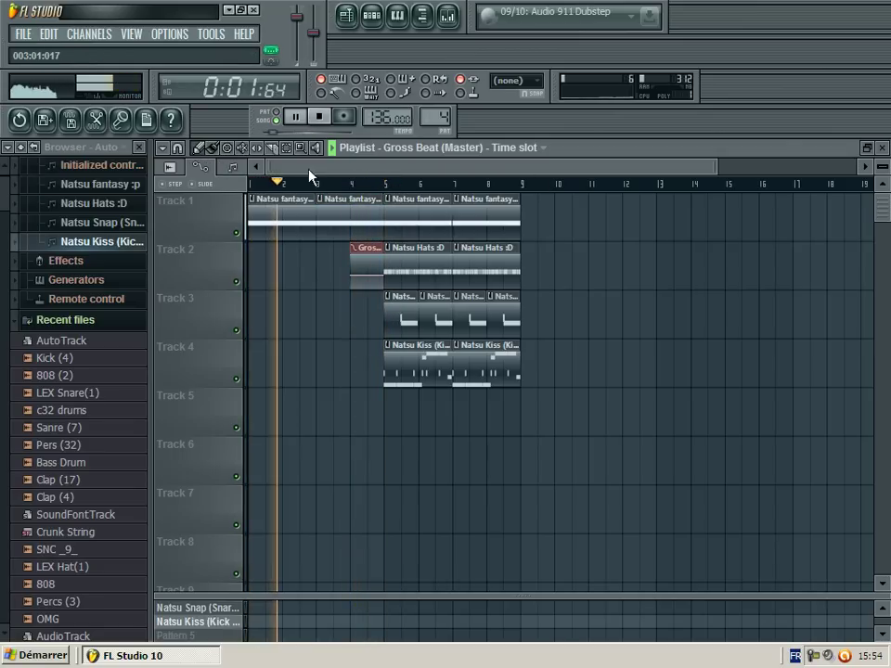
drag(384, 184, 461, 185)
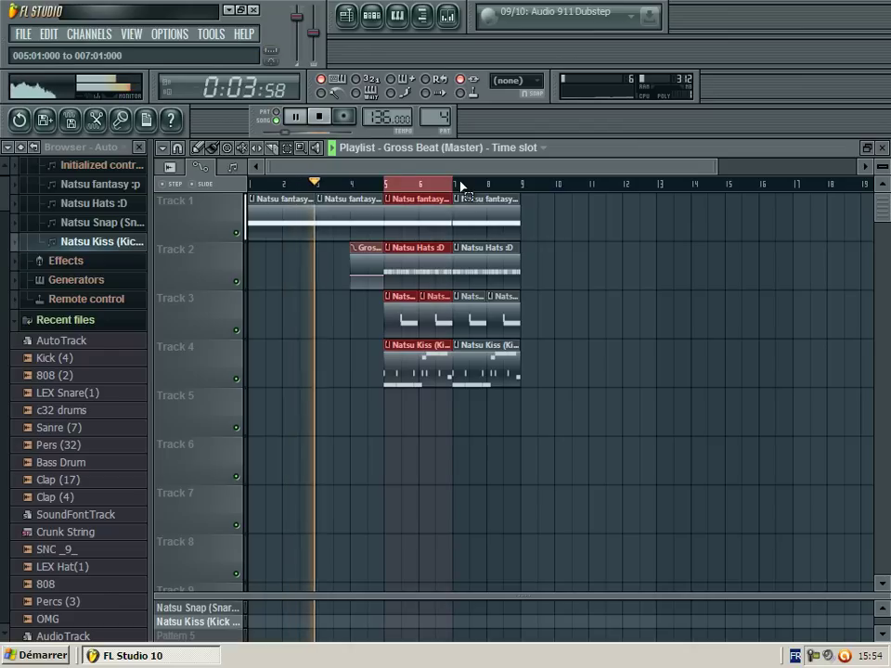
click(288, 115)
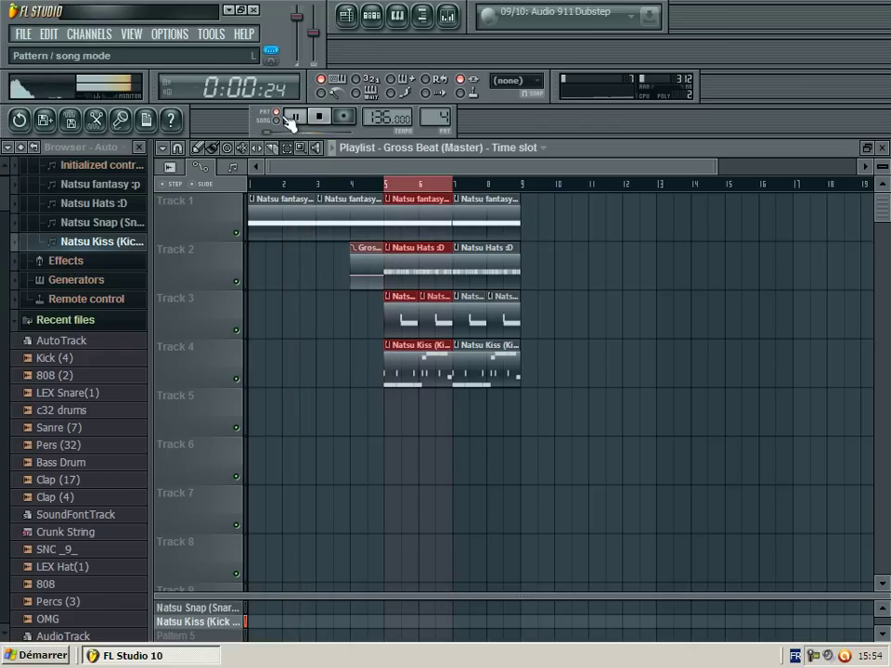
click(884, 148)
click(195, 368)
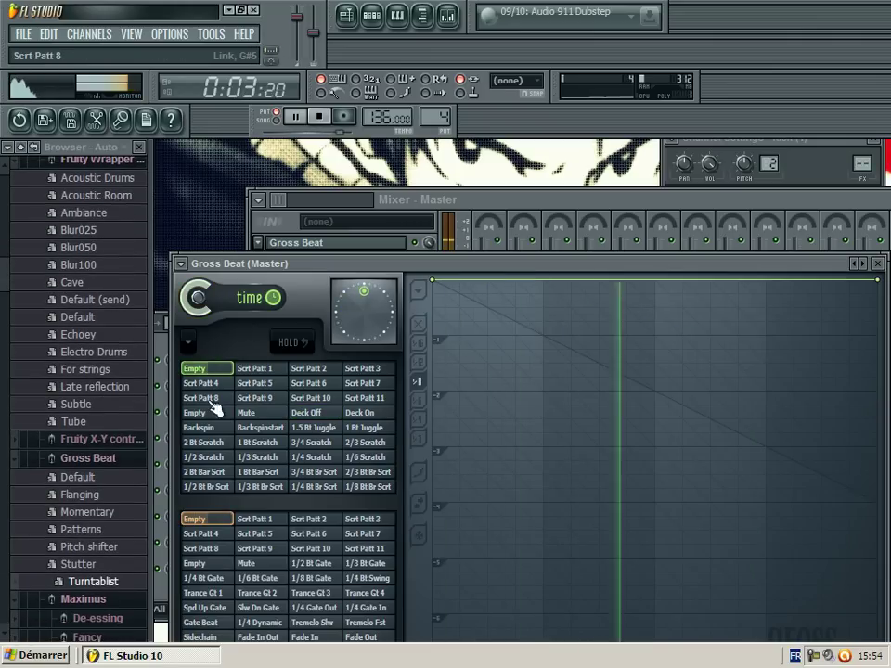
right_click(199, 370)
click(251, 523)
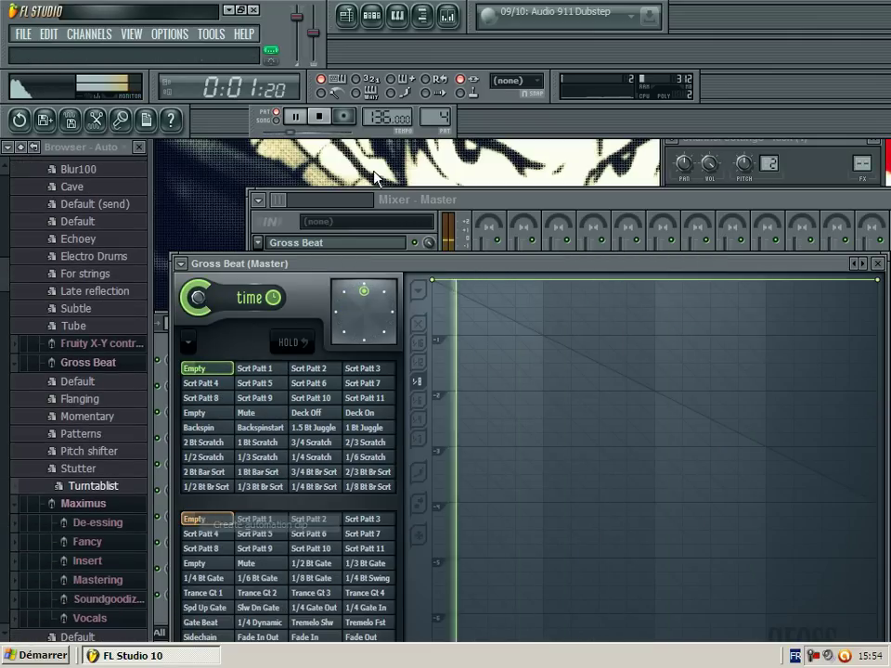
Step: Place a copy of the Empty-slot Gross Beat clip on Track 5 at bar 1 and play the song from the start
click(286, 115)
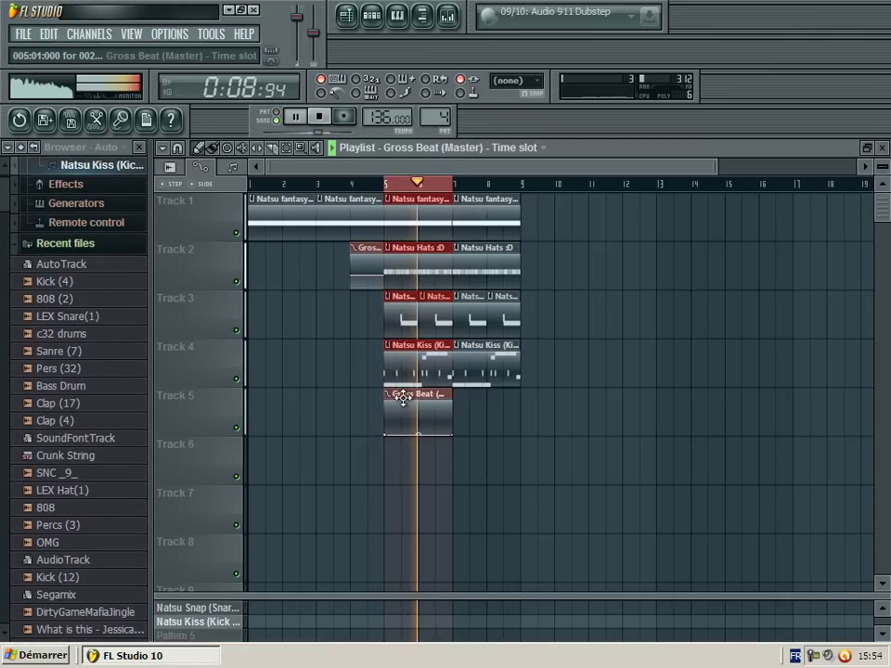
click(257, 400)
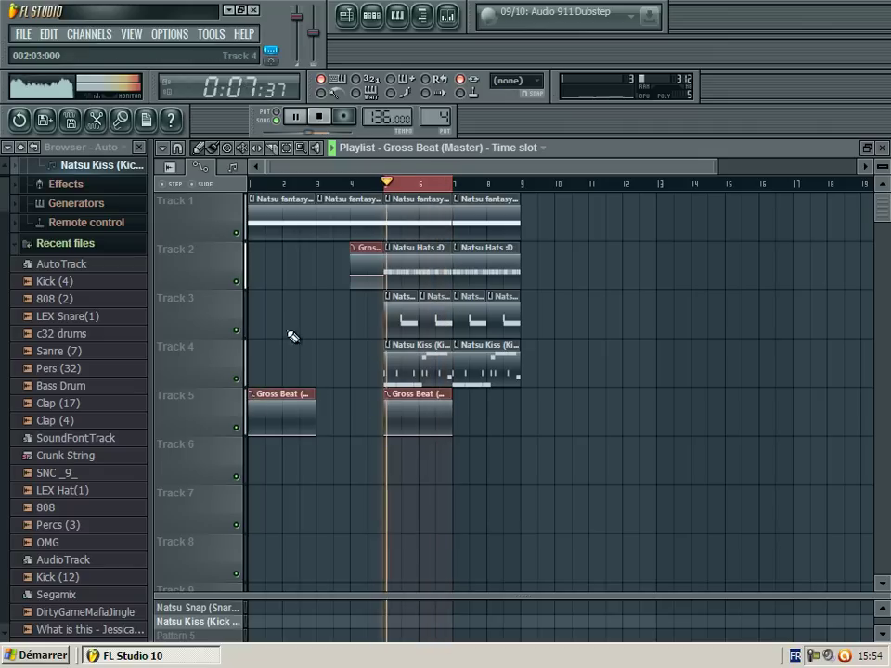
click(259, 186)
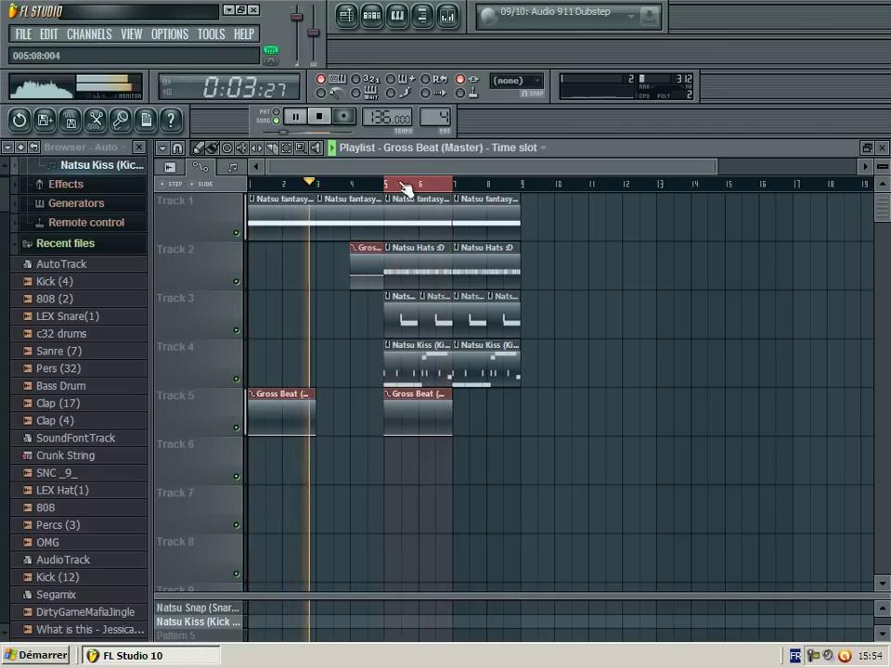
click(318, 118)
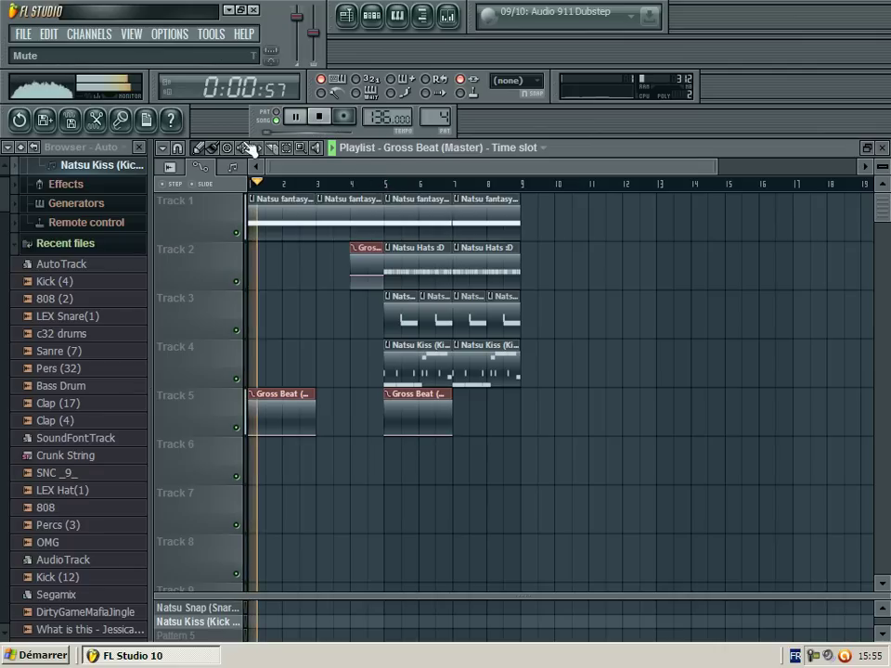
Step: Duplicate the bar 5 to 8 clips on Tracks 1 to 4 into bars 9 to 12, and move the one-bar Gross Beat clip to Track 5
drag(390, 193, 534, 350)
key(ctrl+b)
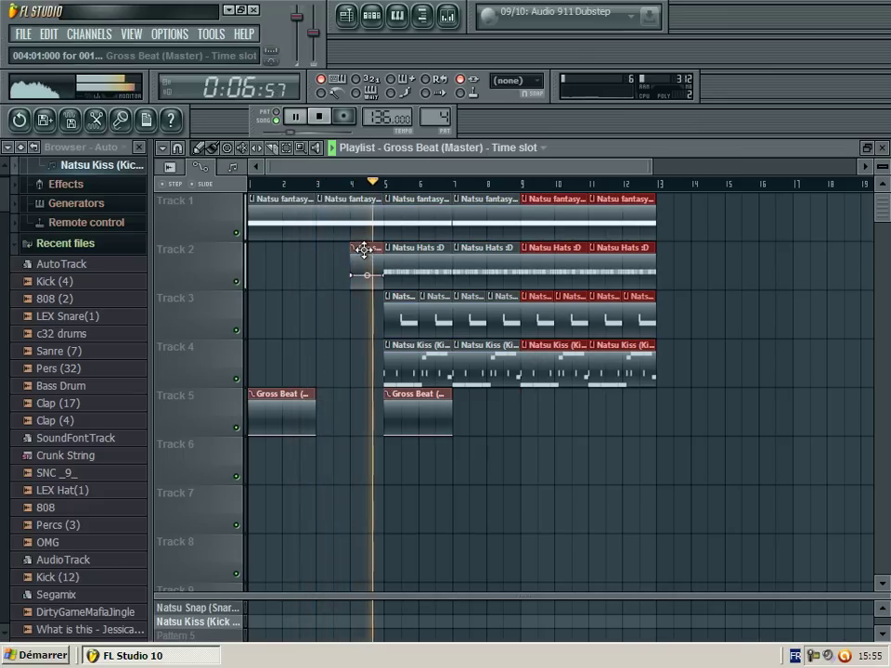
drag(362, 250, 360, 421)
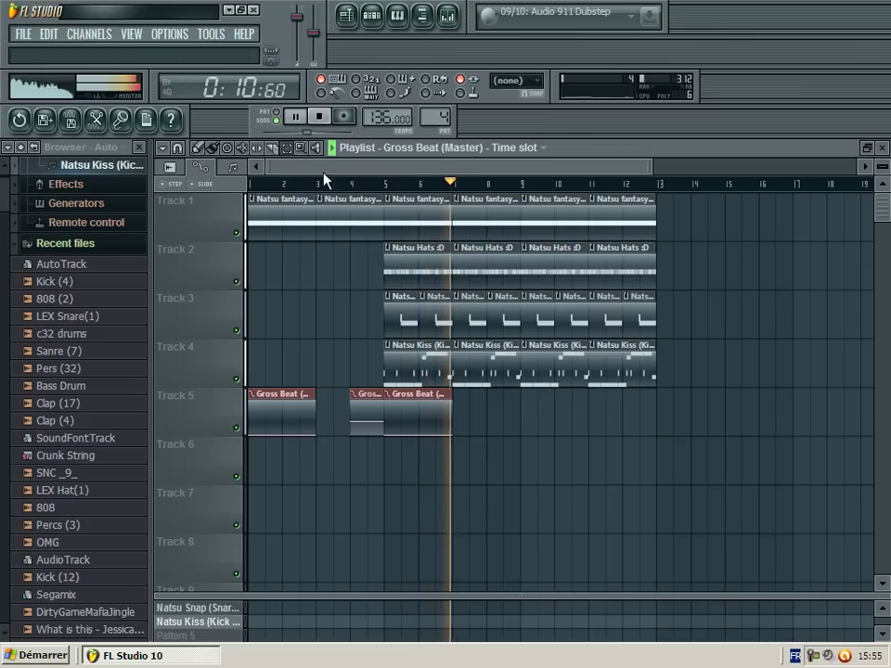
Step: Duplicate the clips of bars 5 to 12 on Tracks 1 to 4 into bars 13 to 20
drag(399, 223, 649, 364)
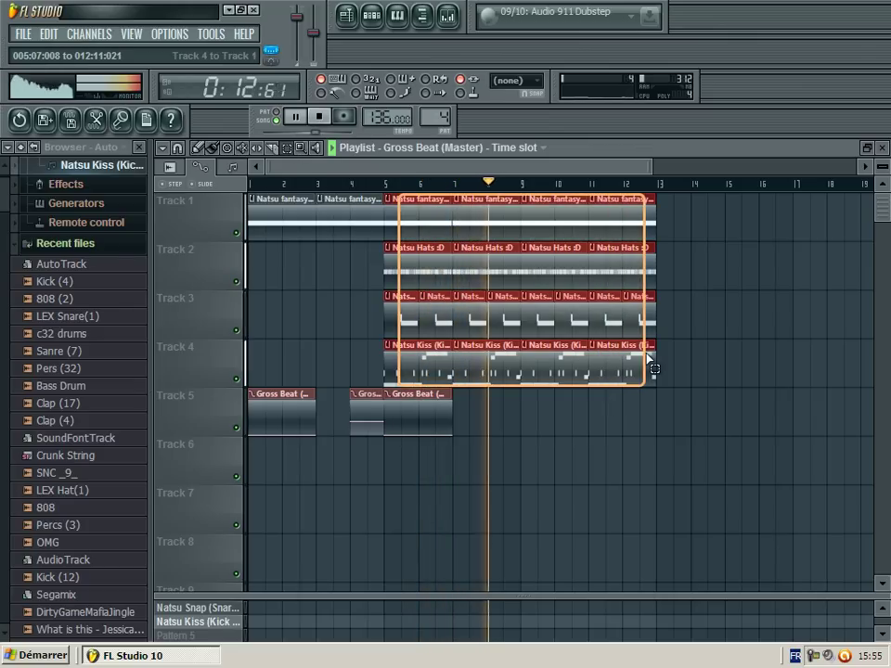
key(ctrl+b)
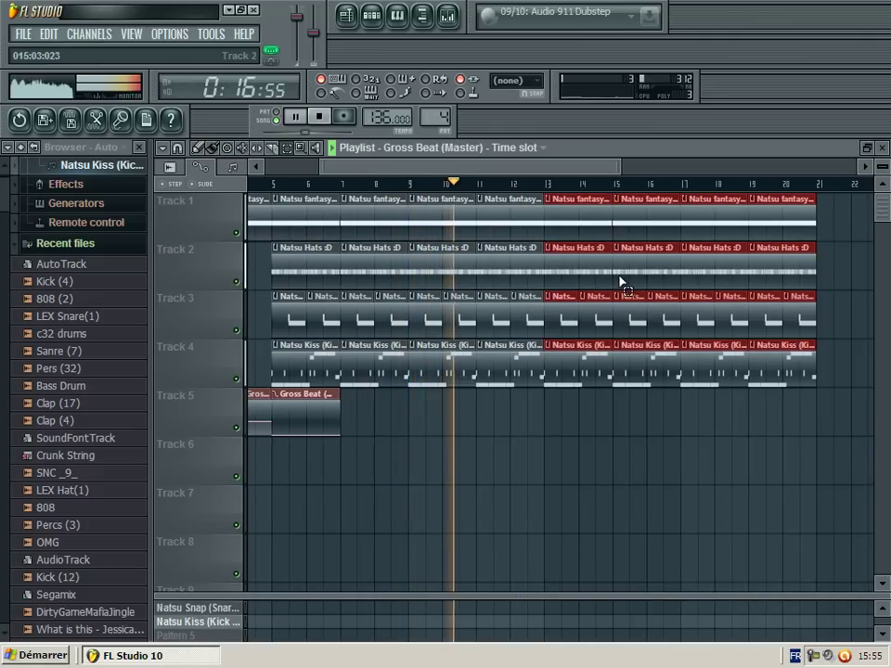
Step: Bring up the One Winged Angel Slicex channel and set its master pitch to +213 cents
click(884, 149)
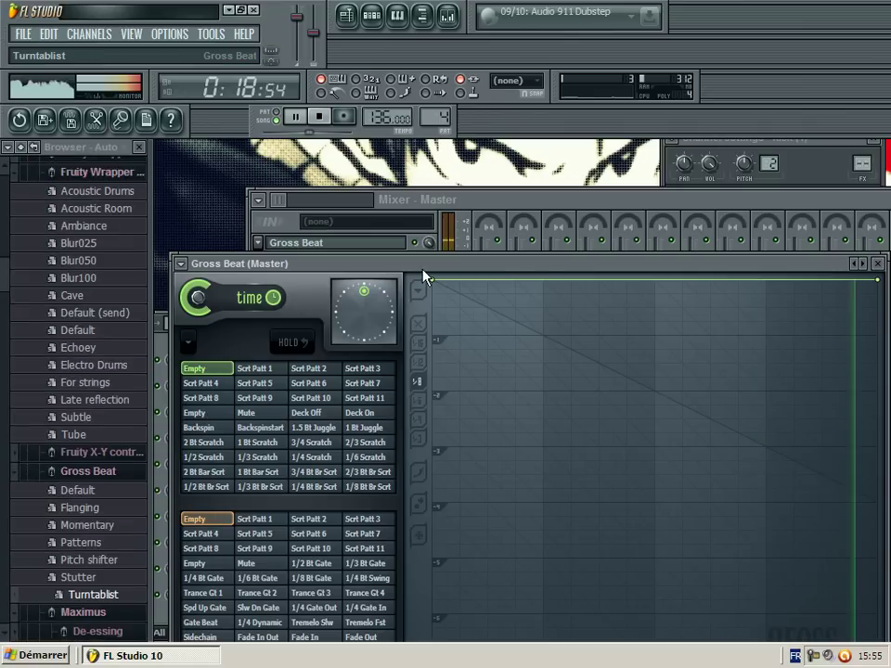
drag(327, 264, 512, 638)
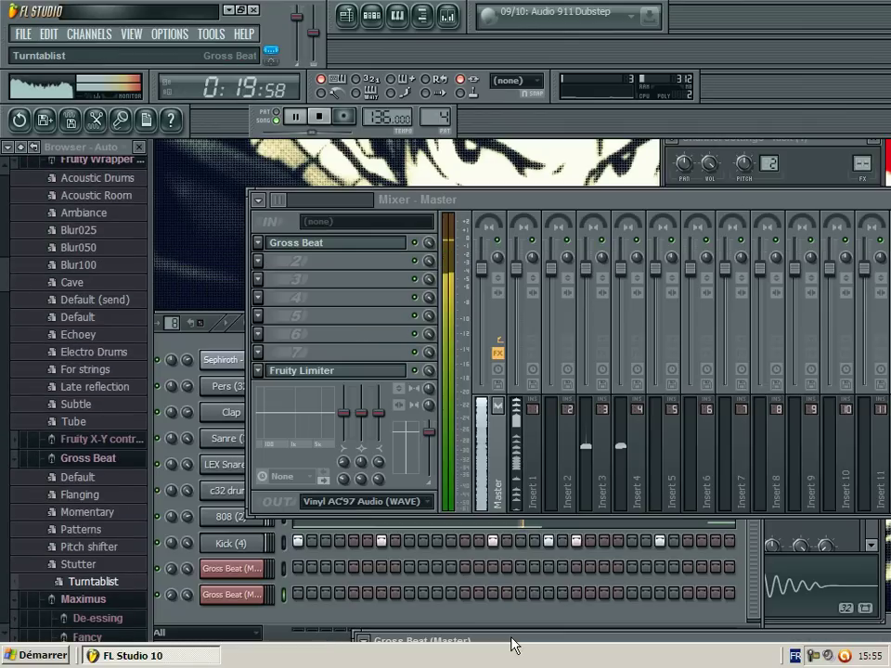
click(222, 360)
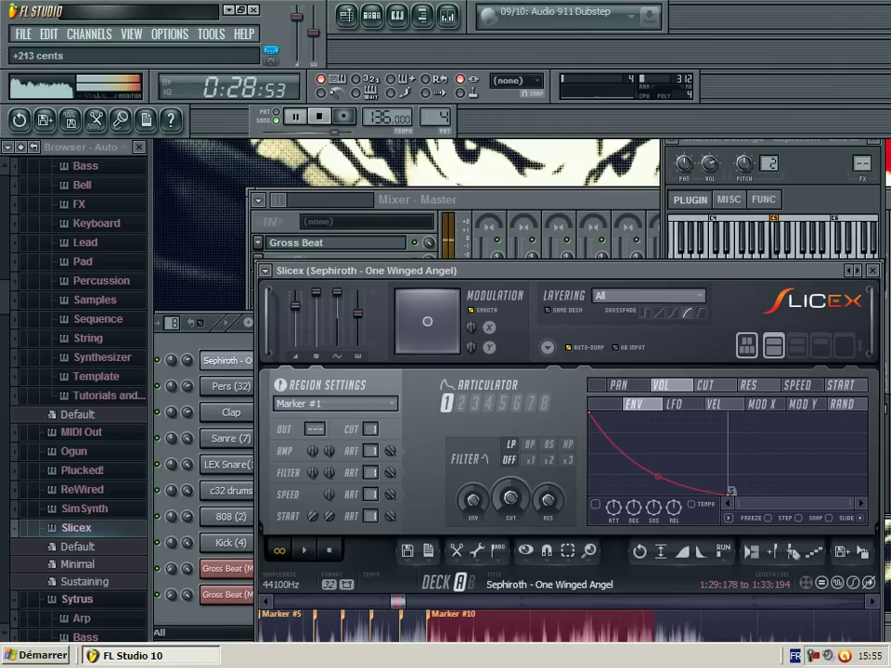
key(F5)
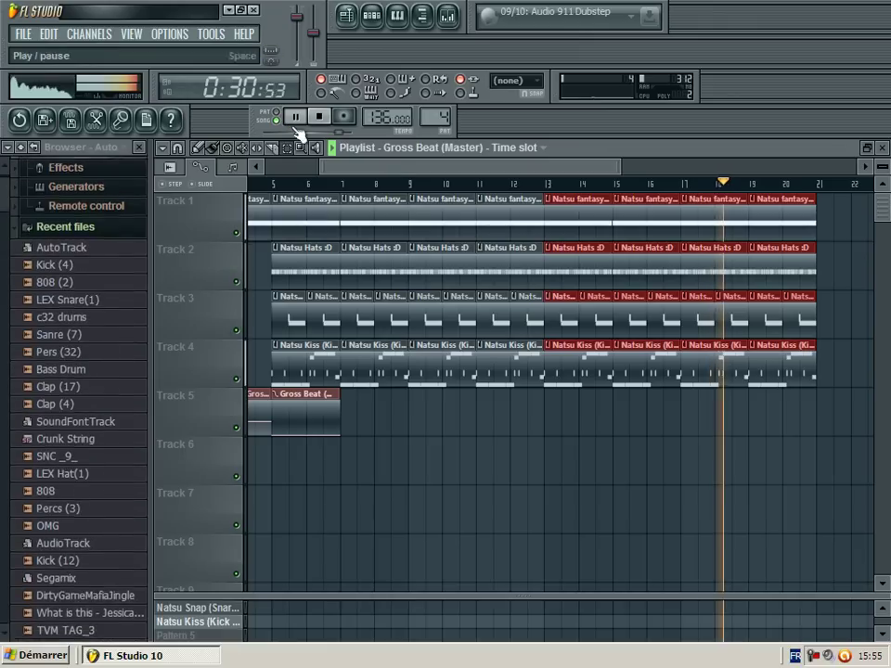
click(883, 150)
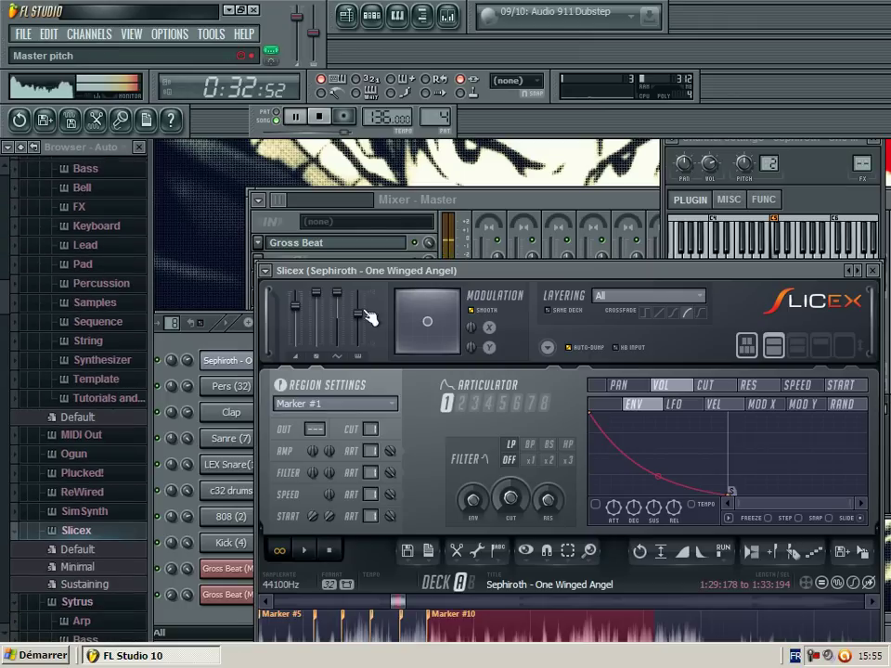
drag(360, 313, 360, 312)
key(F5)
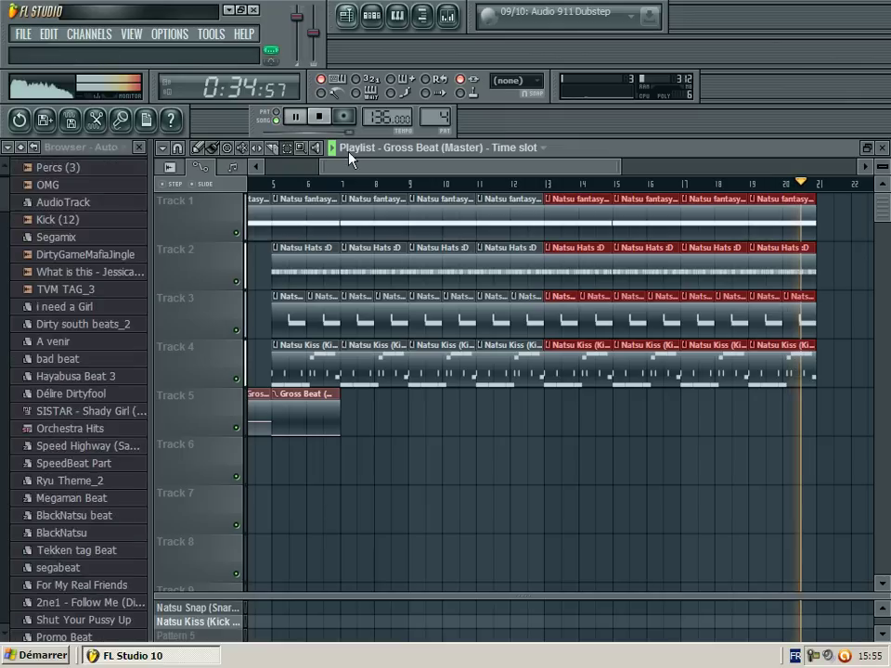
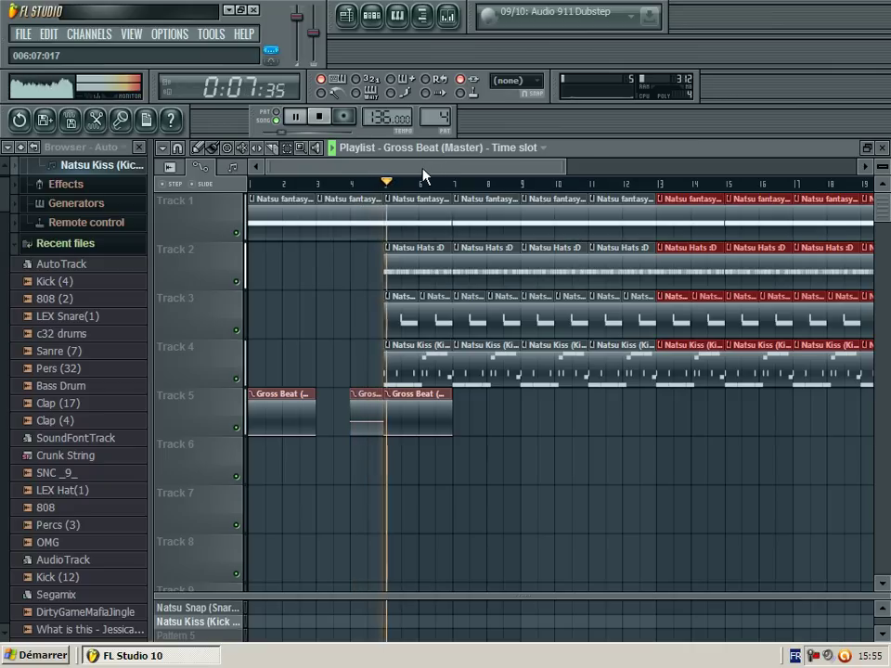
Step: Select the second half of bar 12 in the playlist, from 012:09:000 to 013:01:000
drag(425, 170, 597, 155)
drag(522, 176, 543, 179)
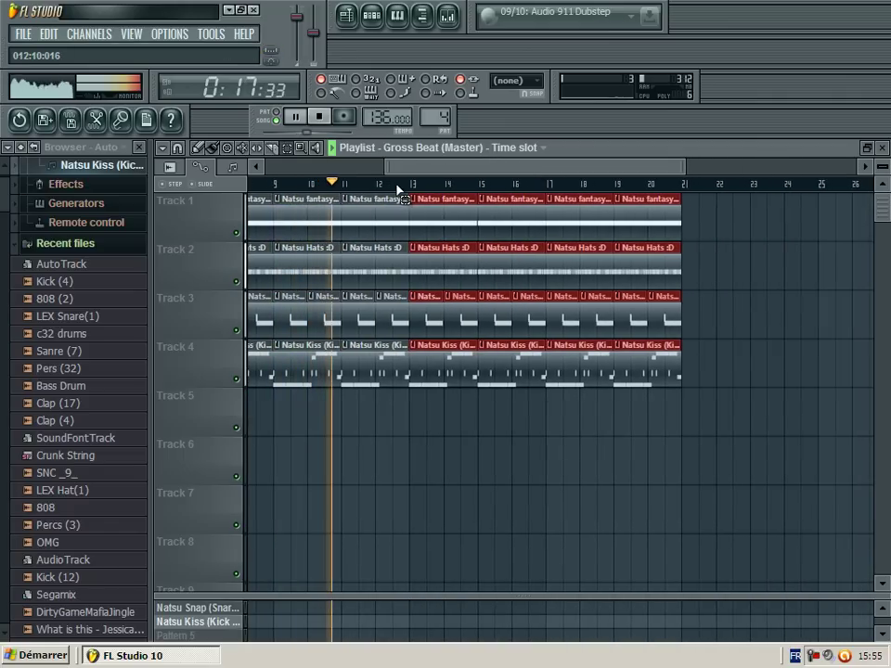
drag(397, 190, 410, 187)
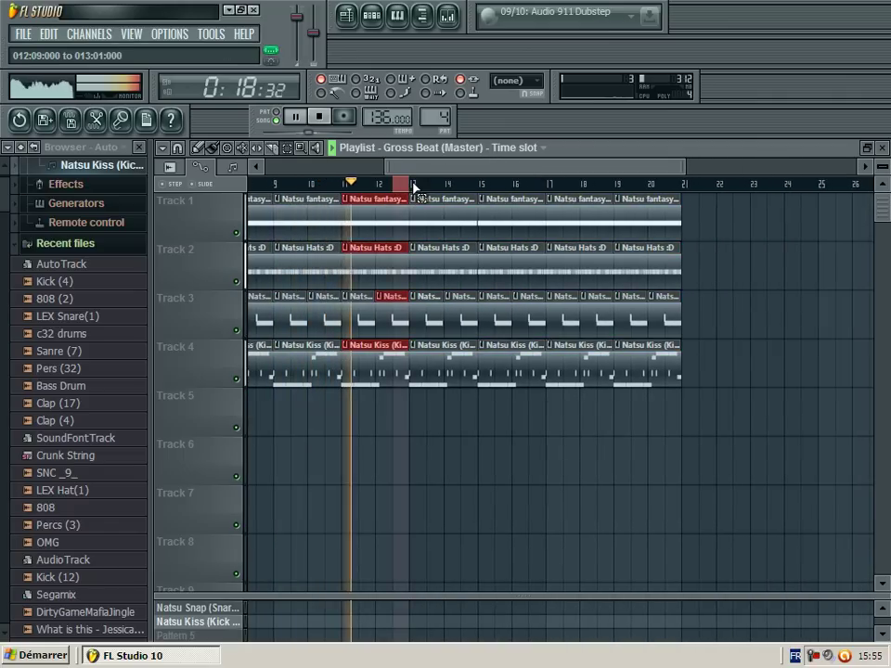
Step: Add a second Gross Beat in effect slot 2 of the master track and load its Momentary preset
click(883, 148)
click(488, 202)
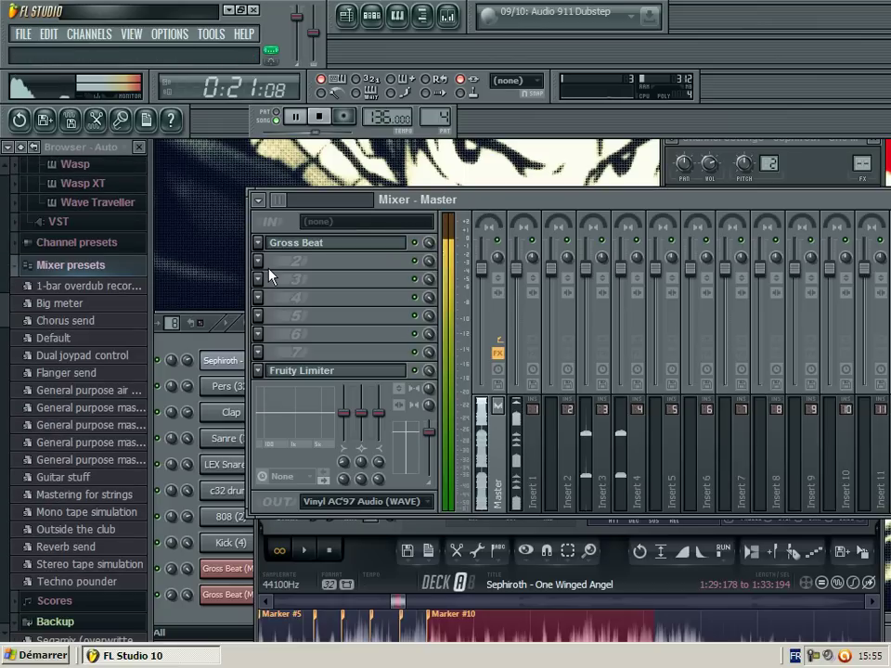
click(270, 274)
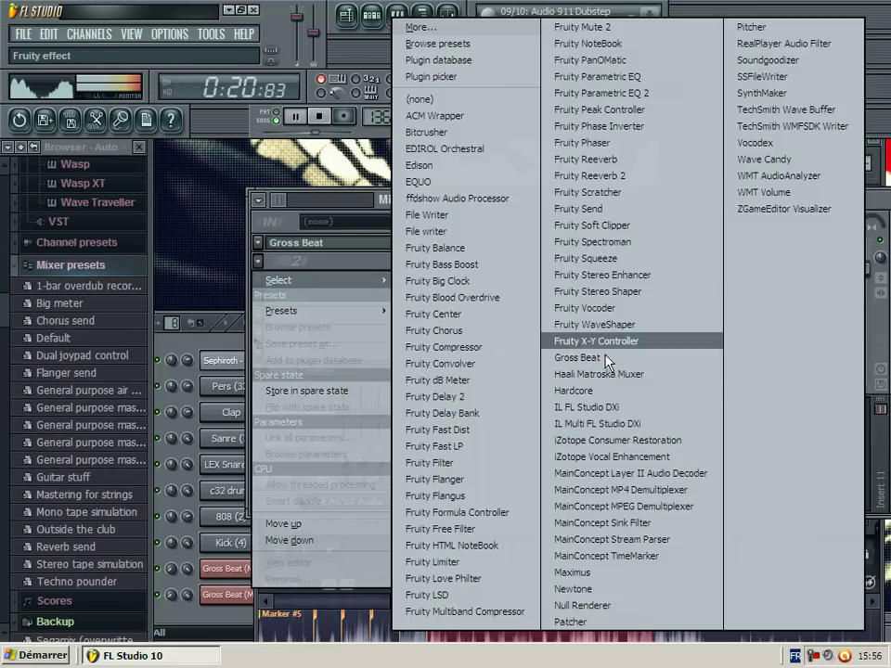
click(577, 358)
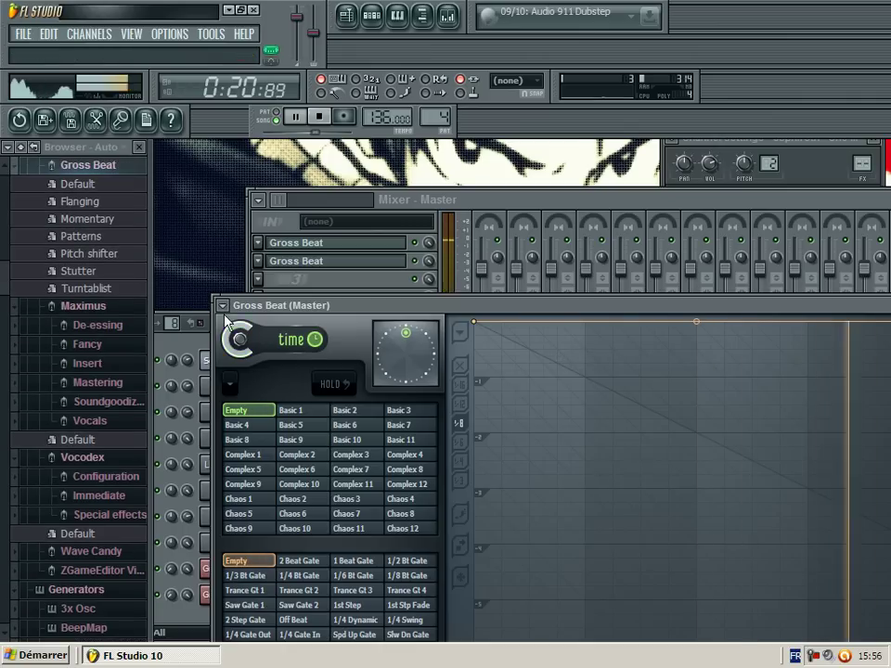
click(223, 307)
mouse_move(279, 353)
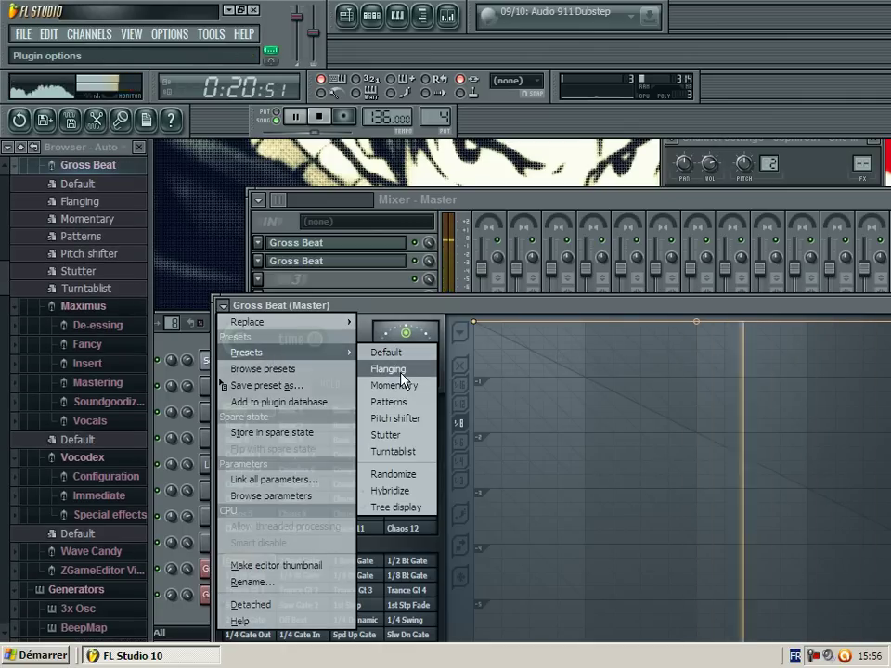
click(396, 385)
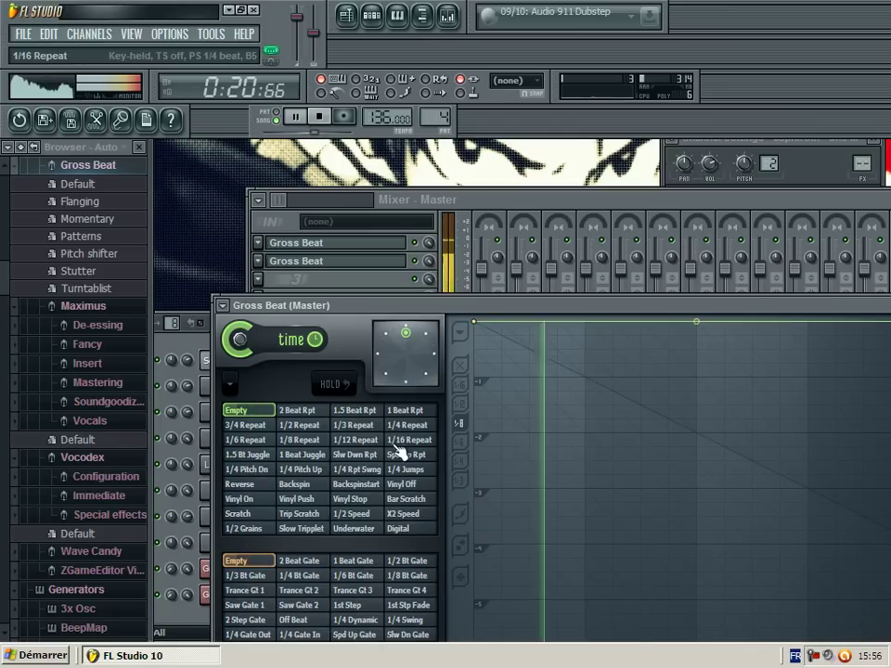
Step: Audition the repeat time slots in Gross Beat and create an automation clip for the Slw Dwn Rpt slot
click(358, 426)
click(360, 440)
click(365, 455)
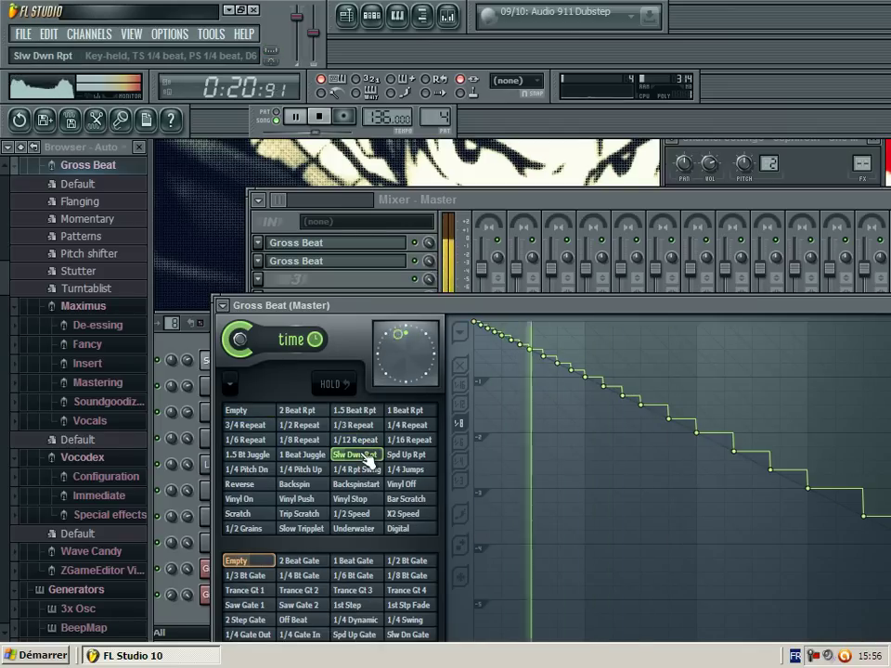
right_click(369, 455)
click(400, 541)
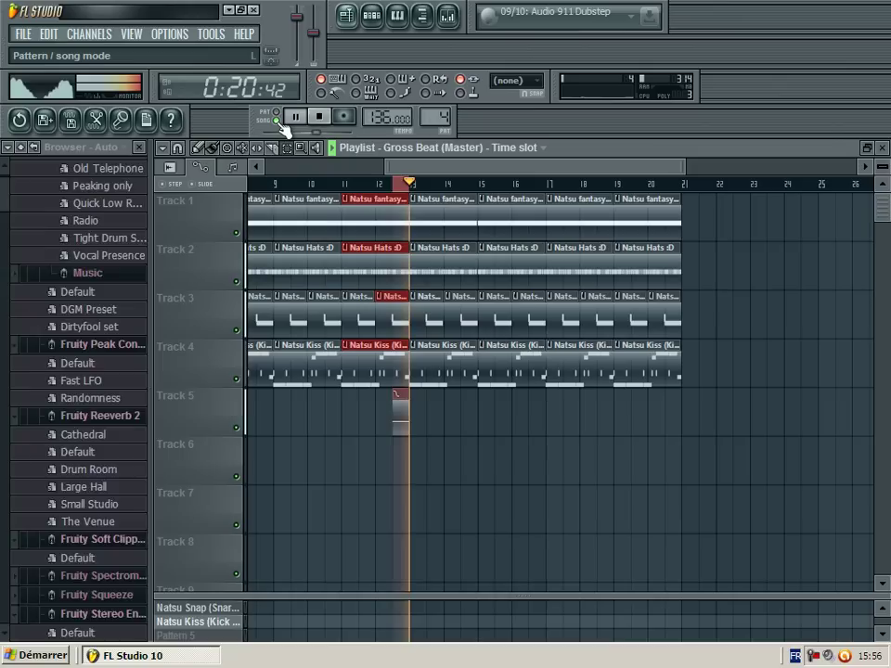
Step: Select bar 13 in the playlist and create an automation clip there for the second Gross Beat's Empty time slot
drag(406, 185, 402, 170)
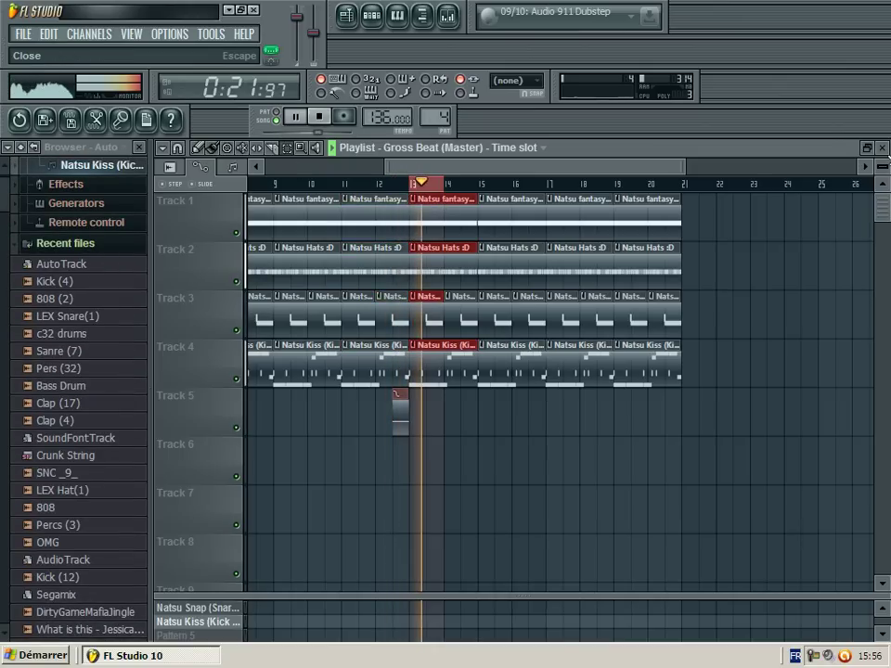
click(885, 154)
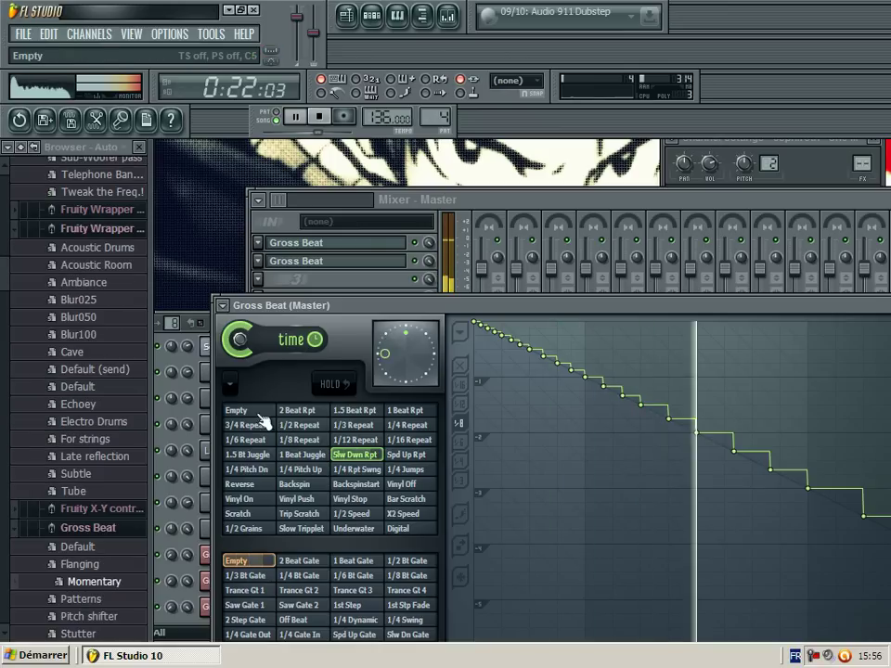
click(277, 116)
click(243, 410)
right_click(256, 410)
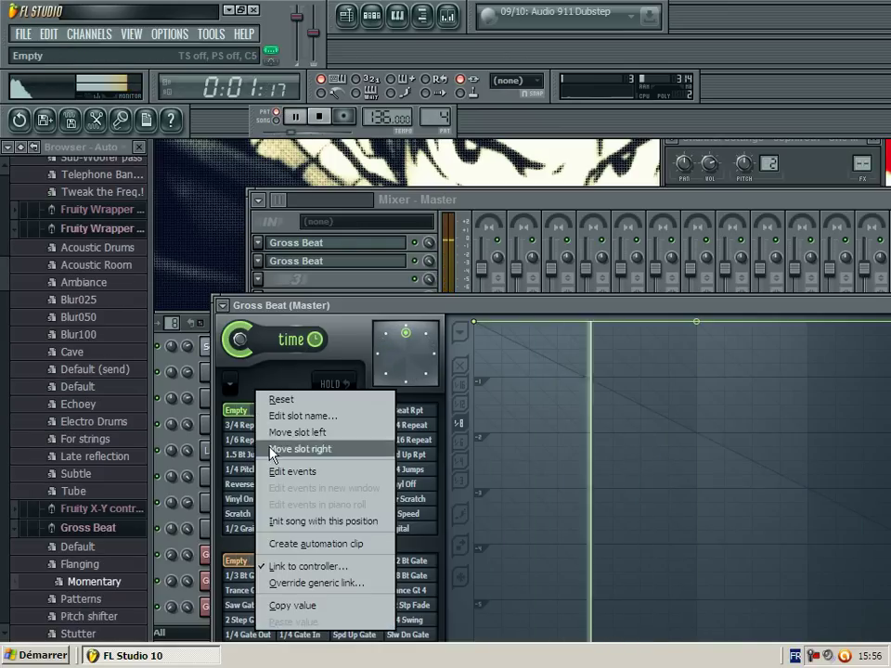
click(305, 543)
click(276, 121)
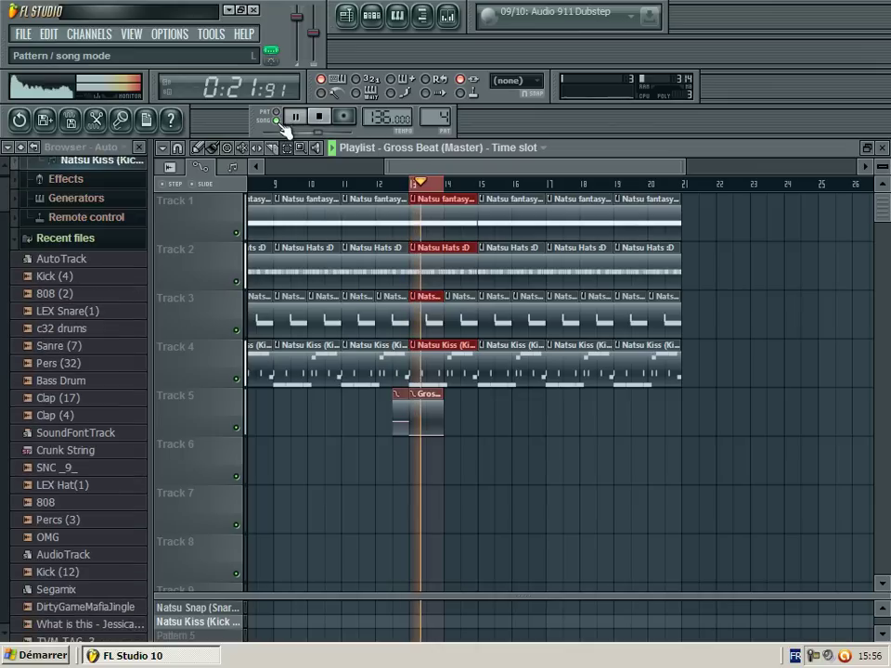
Step: Move the bar 13 Gross Beat clip down to Track 6 and play the song from about bar 12
drag(490, 168, 427, 172)
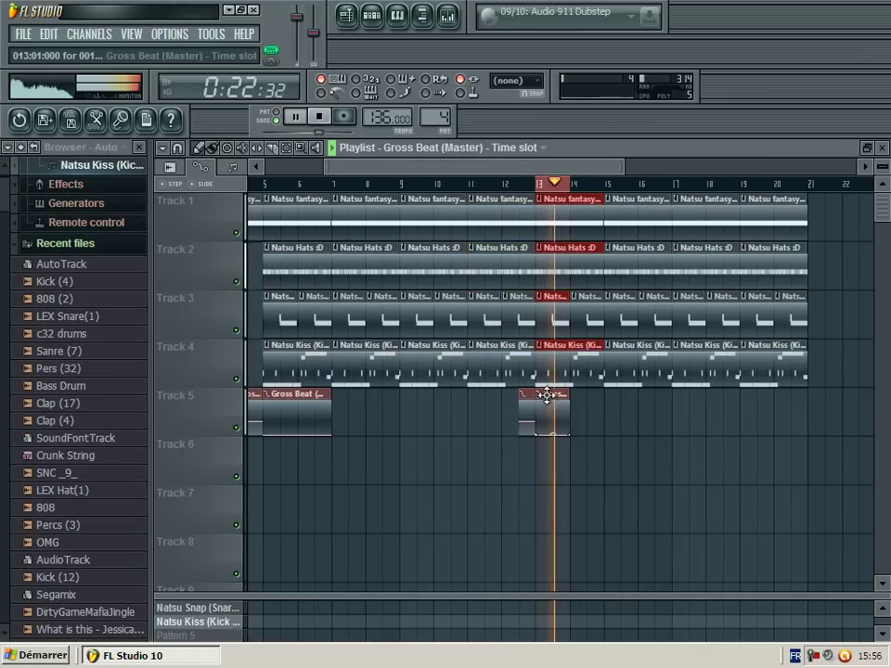
drag(546, 394, 547, 447)
click(499, 182)
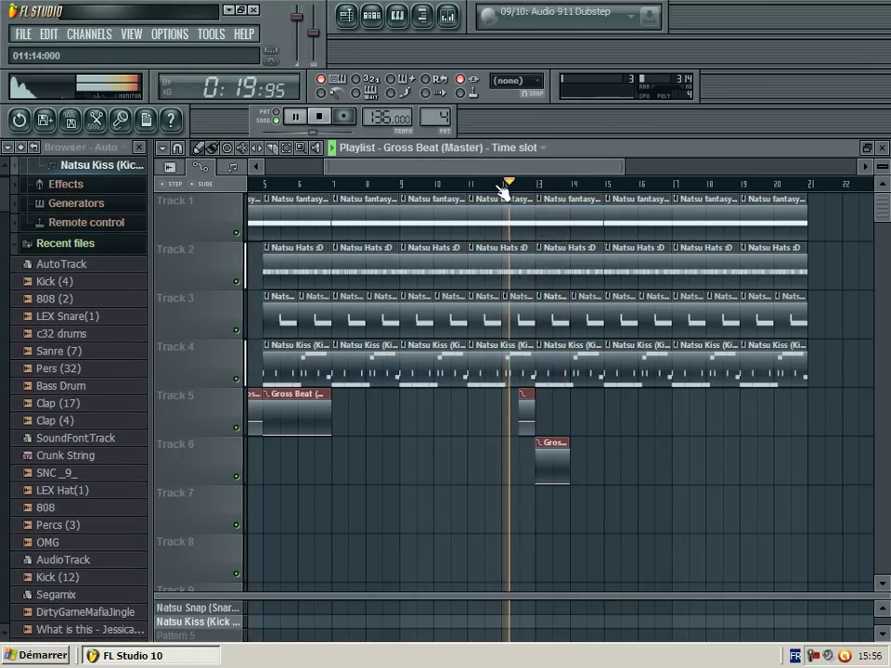
scroll(506, 184, up, 1)
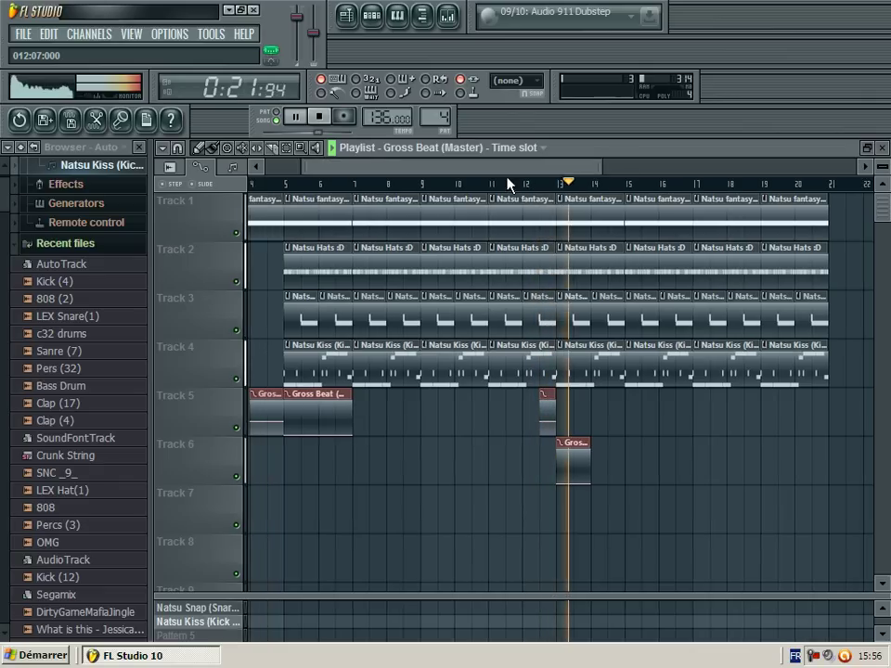
scroll(521, 176, down, 3)
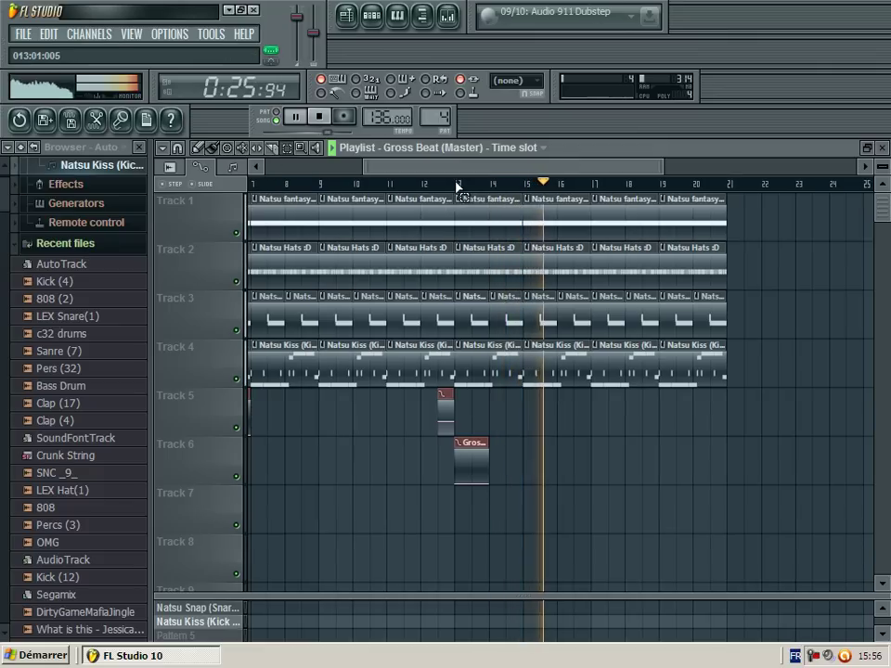
Step: Loop playback over bars 13 to 20 and create a new empty pattern named Percs
drag(456, 184, 728, 216)
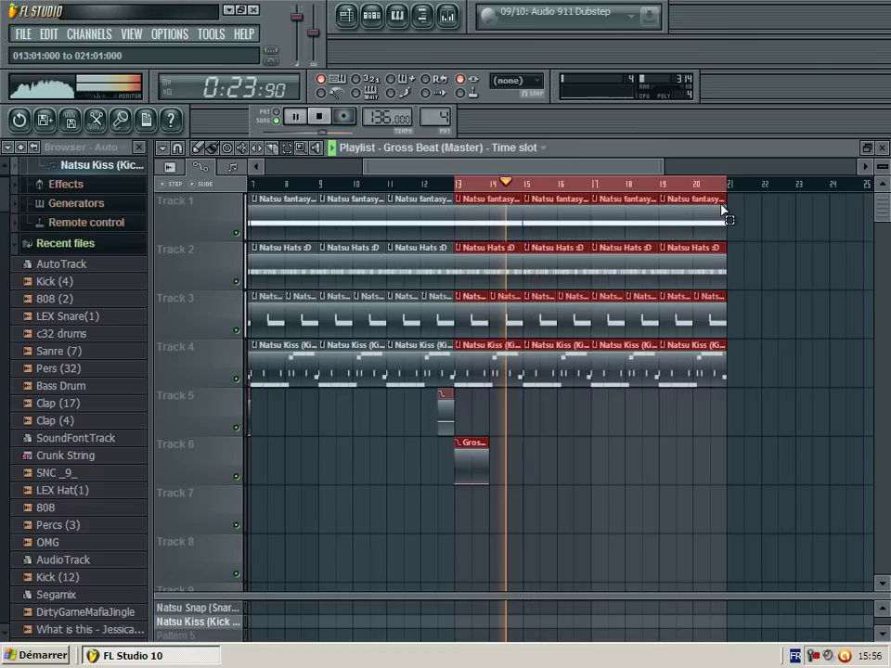
click(883, 148)
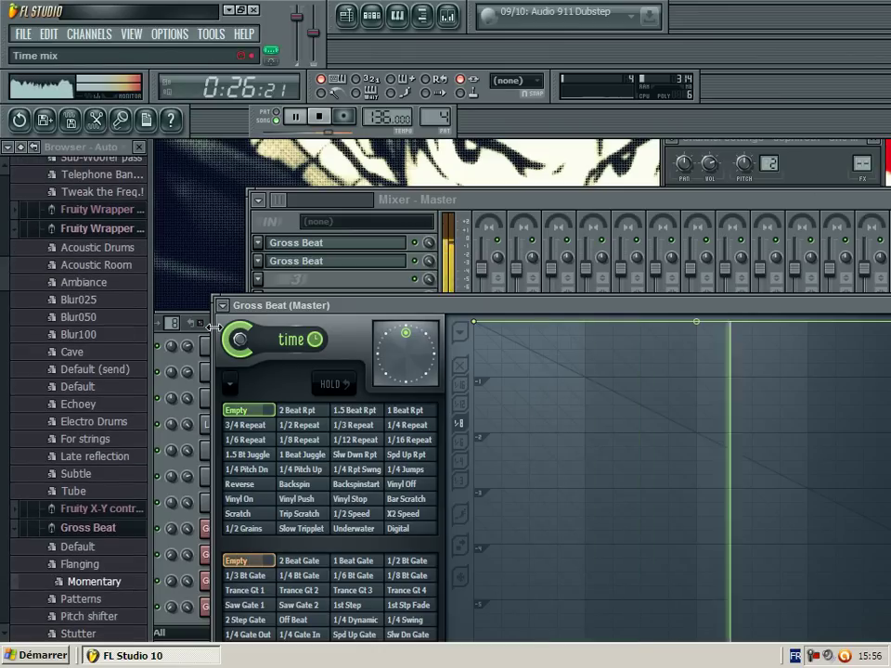
click(162, 368)
click(351, 326)
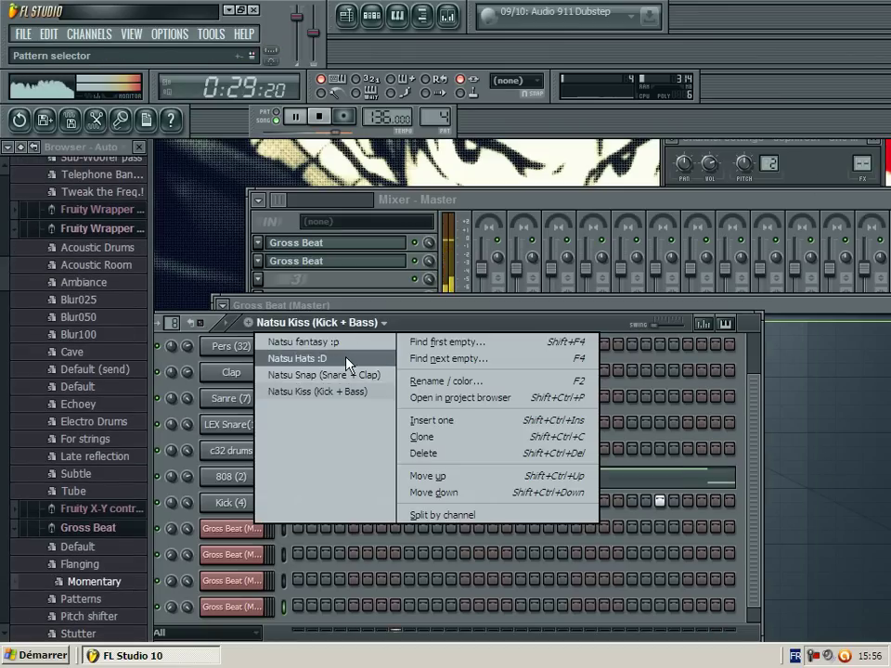
click(351, 359)
click(318, 324)
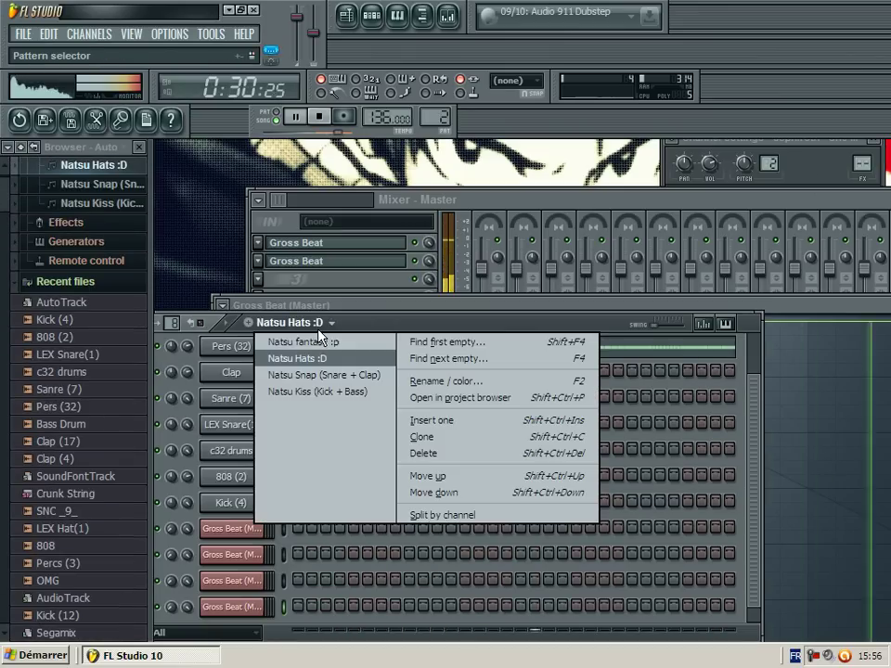
click(431, 365)
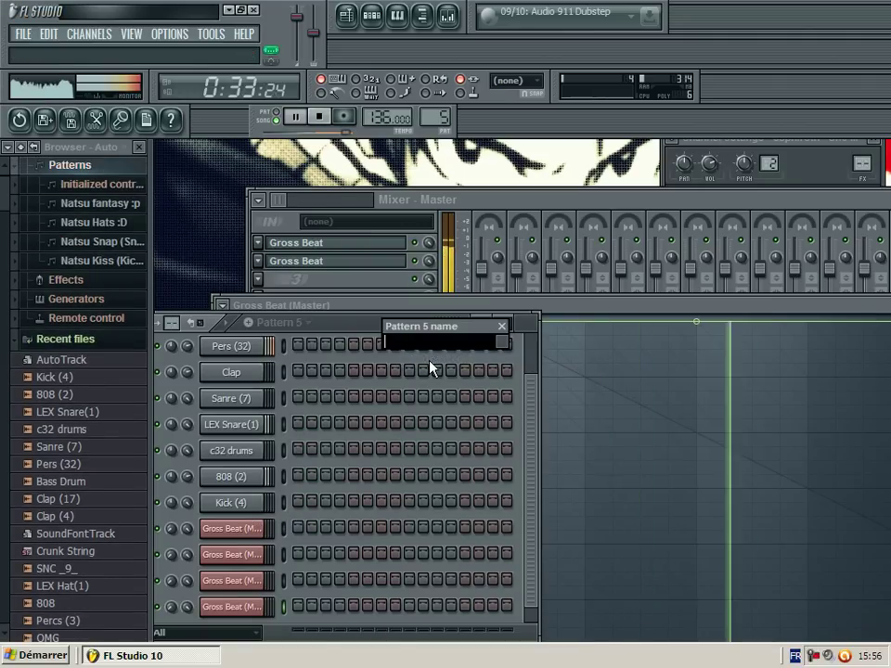
text(Percs)
key(Return)
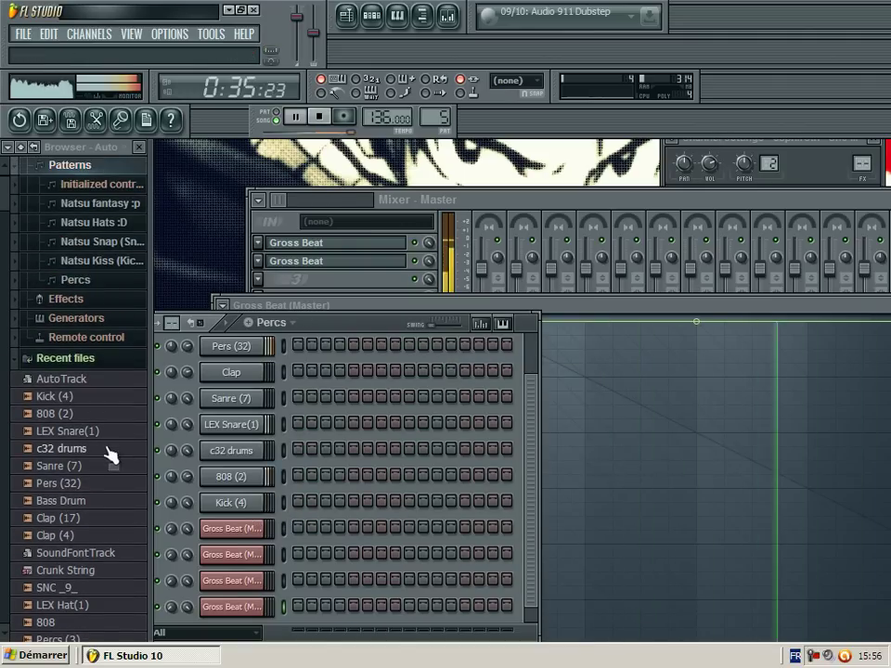
Step: Load the Percs (3) sample from the recent files as a new channel and place a hit on its fifth step
click(74, 506)
scroll(67, 511, down, 3)
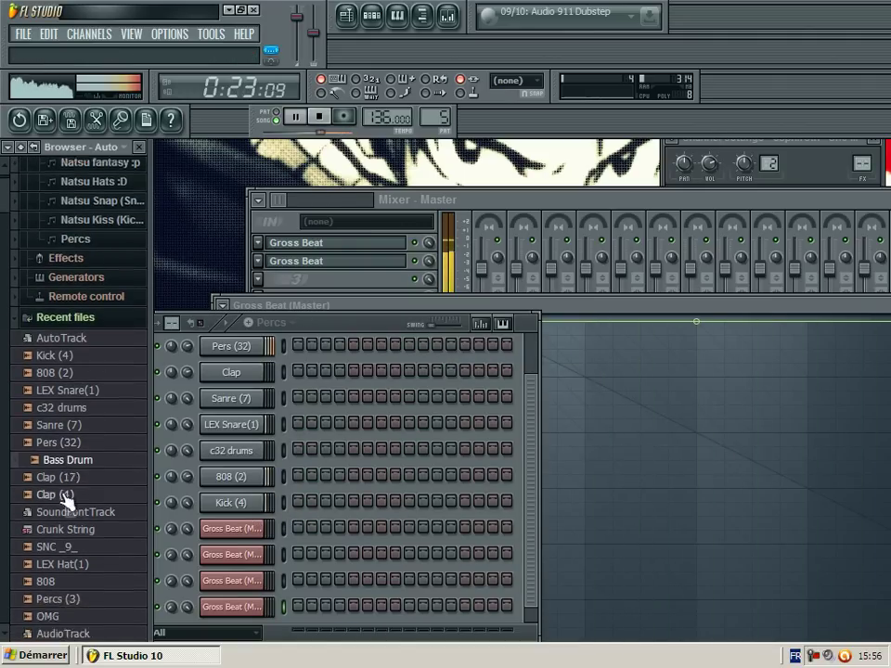
scroll(68, 492, down, 1)
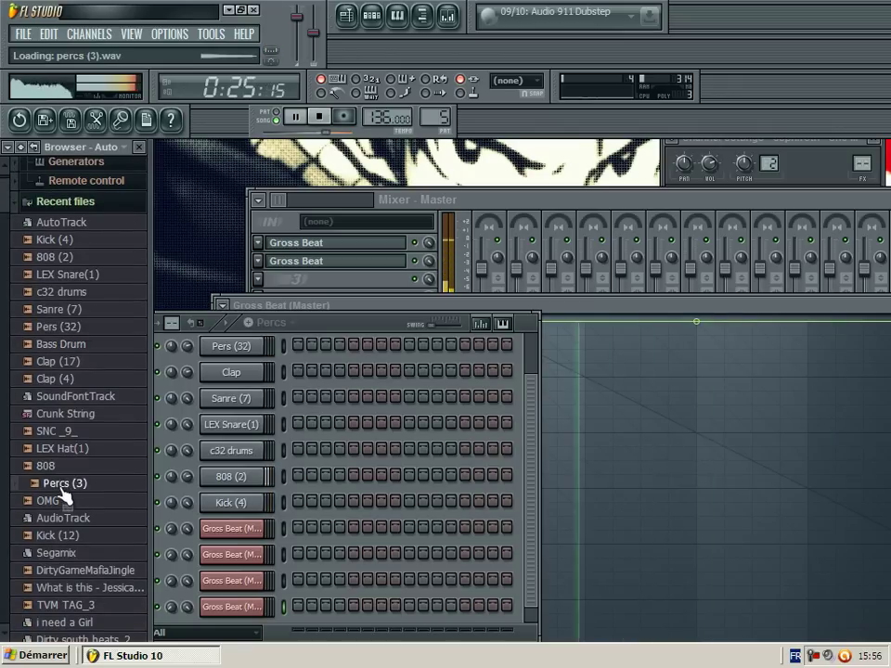
scroll(65, 499, down, 2)
click(58, 362)
scroll(111, 383, down, 2)
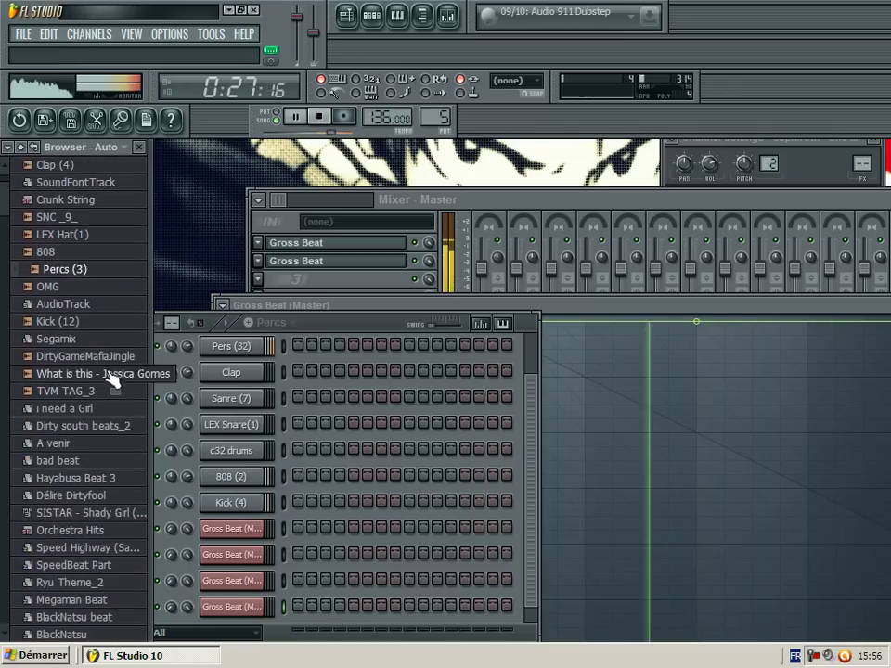
drag(225, 369, 190, 637)
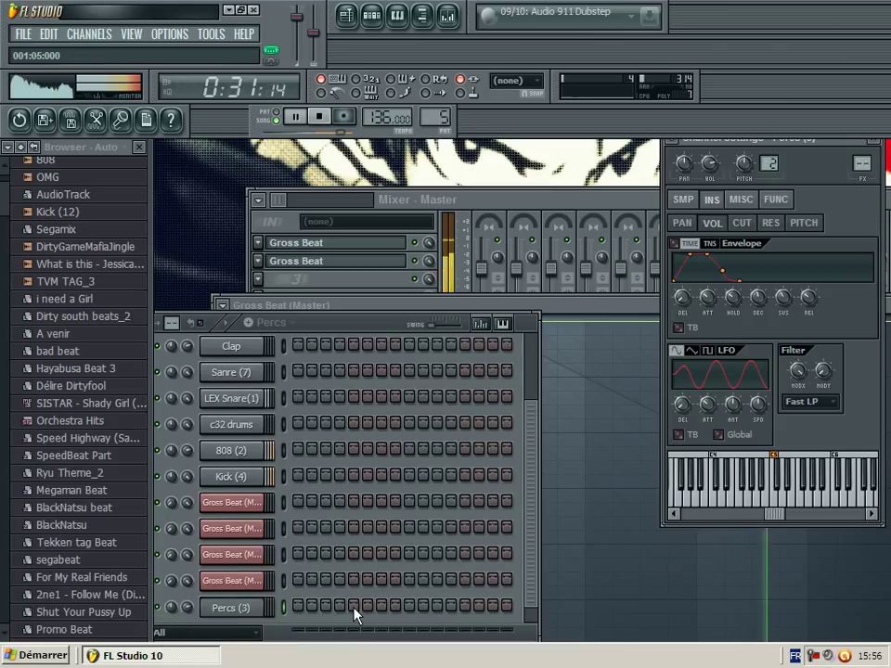
click(353, 606)
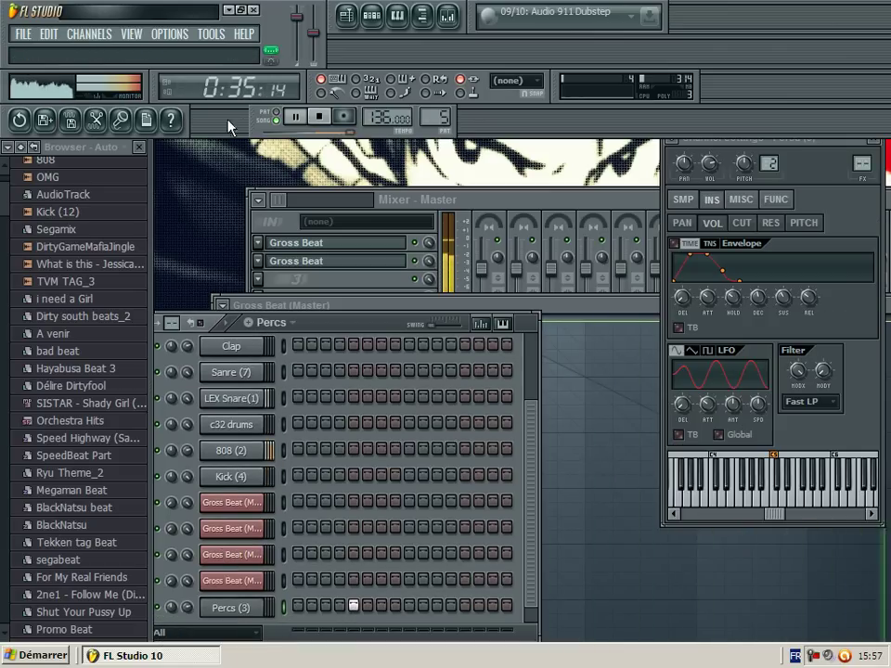
Step: Place one-bar Percs clips on Track 5 of the playlist in bars 13 to 17
key(F5)
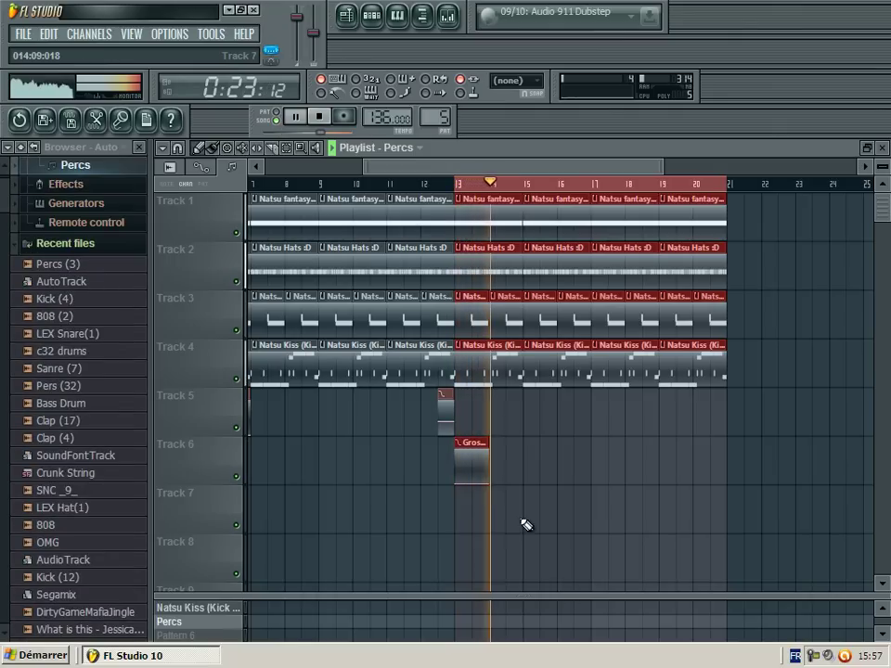
click(456, 412)
click(508, 420)
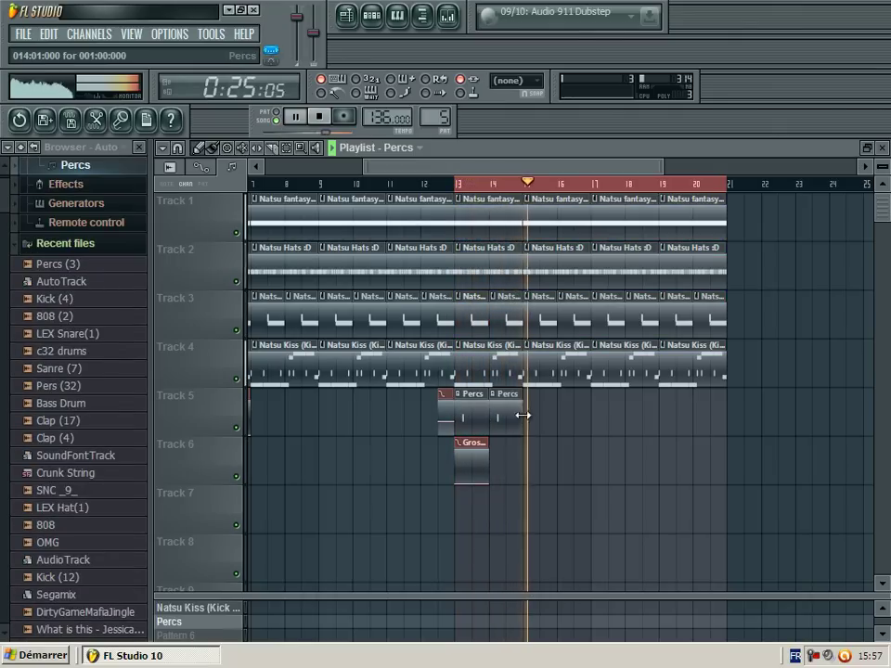
click(526, 416)
click(569, 415)
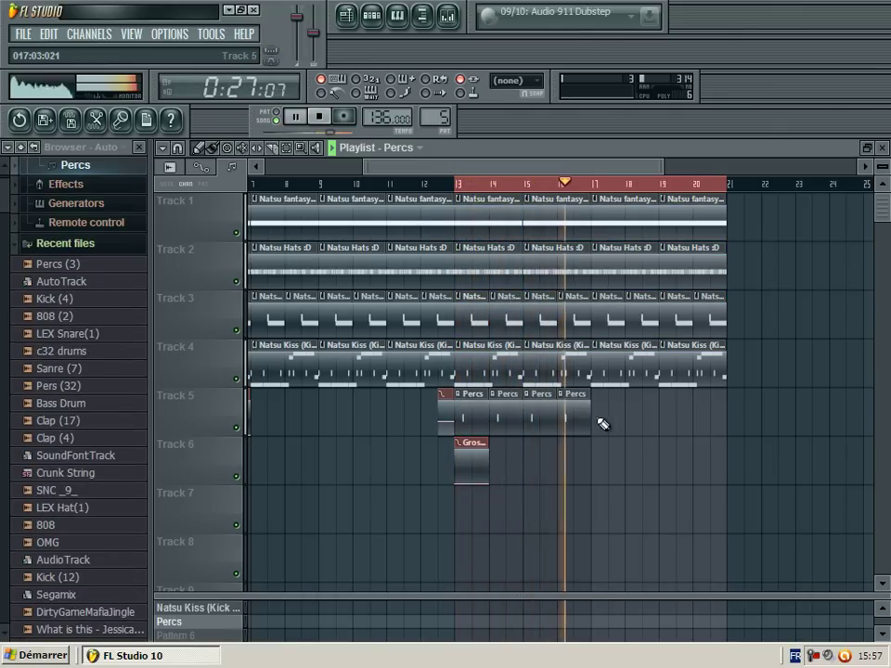
click(602, 423)
Step: Move the Percs (3) hit to the thirteenth step and add Percs clips on Track 5 in bars 18 to 20
key(F6)
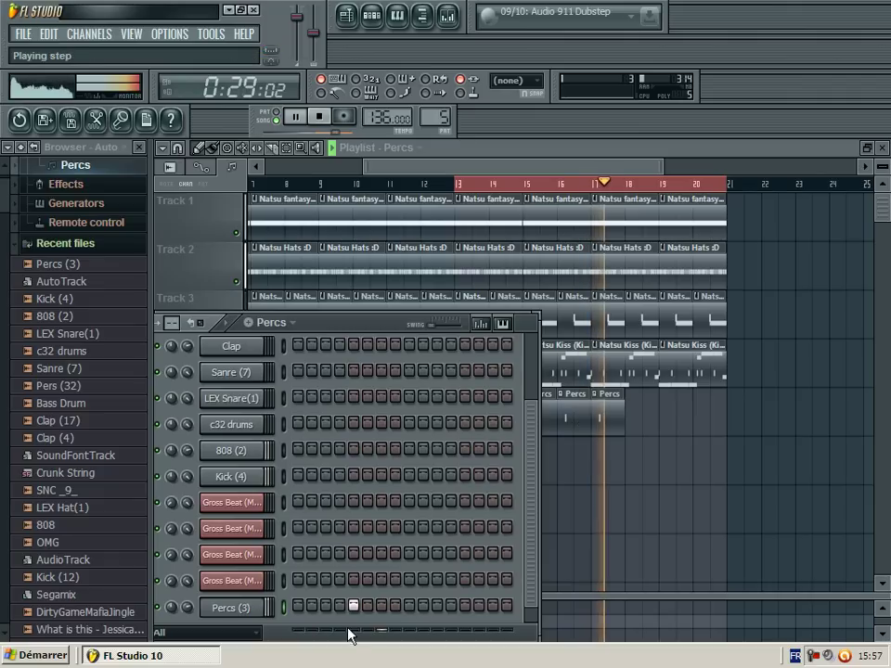
click(637, 426)
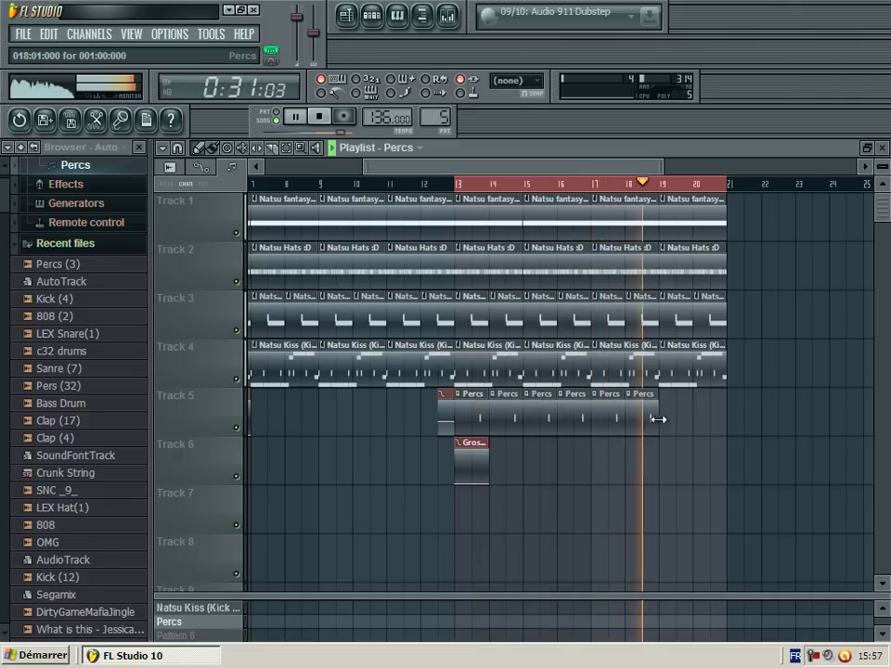
click(670, 425)
click(705, 426)
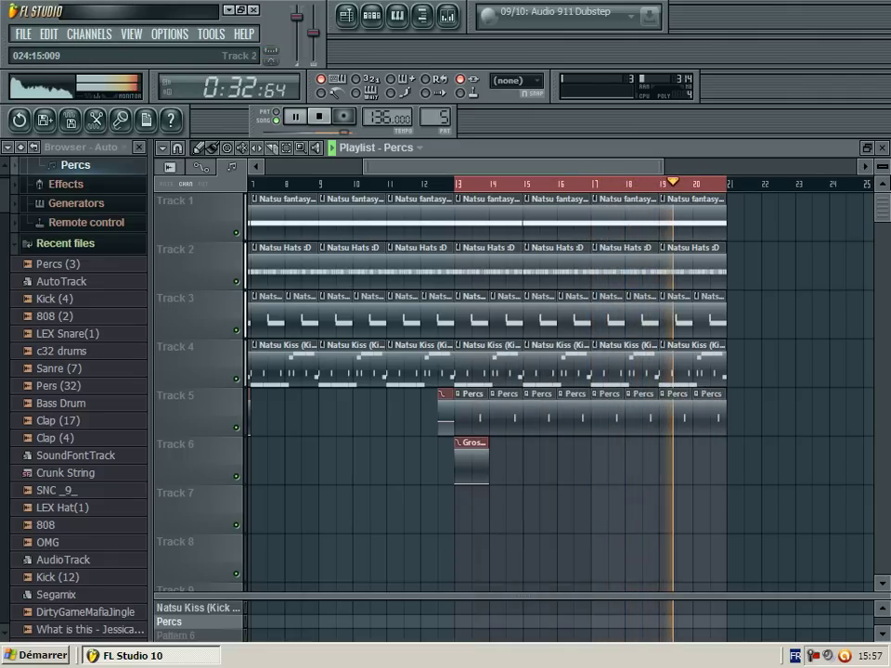
click(883, 148)
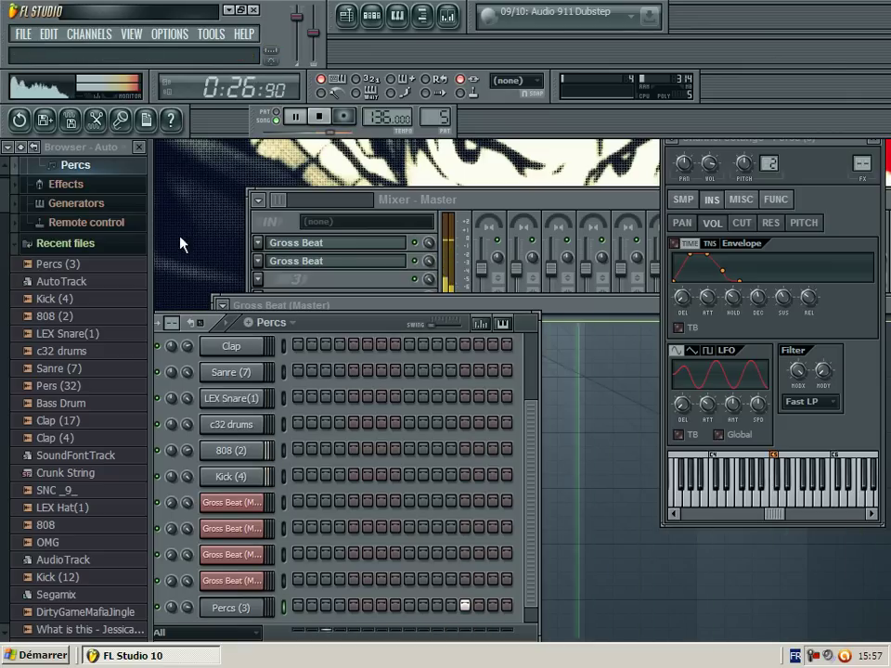
Step: Replace the Percs (3) channel's sample with Crowd Chant from the recent files
key(F5)
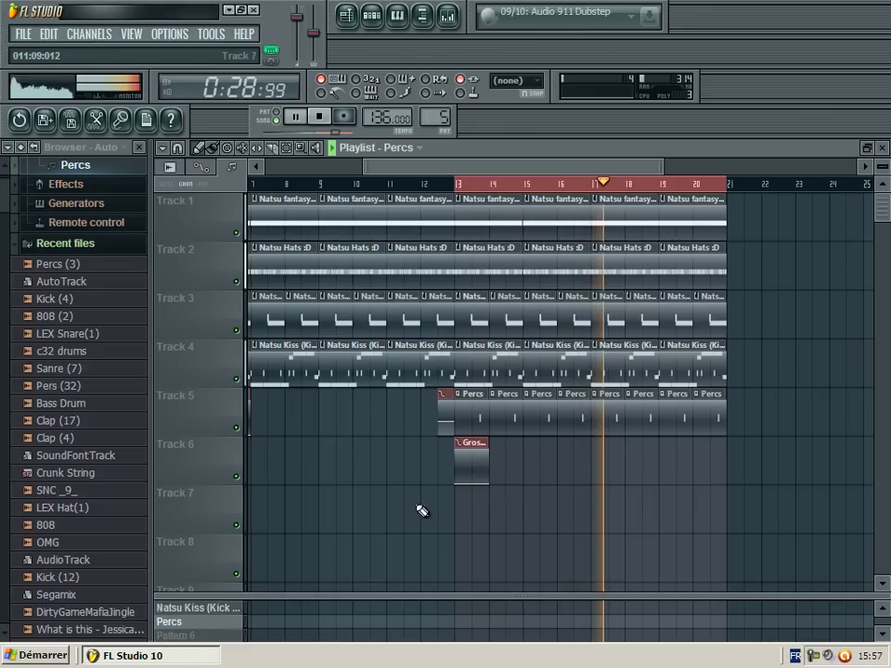
key(F6)
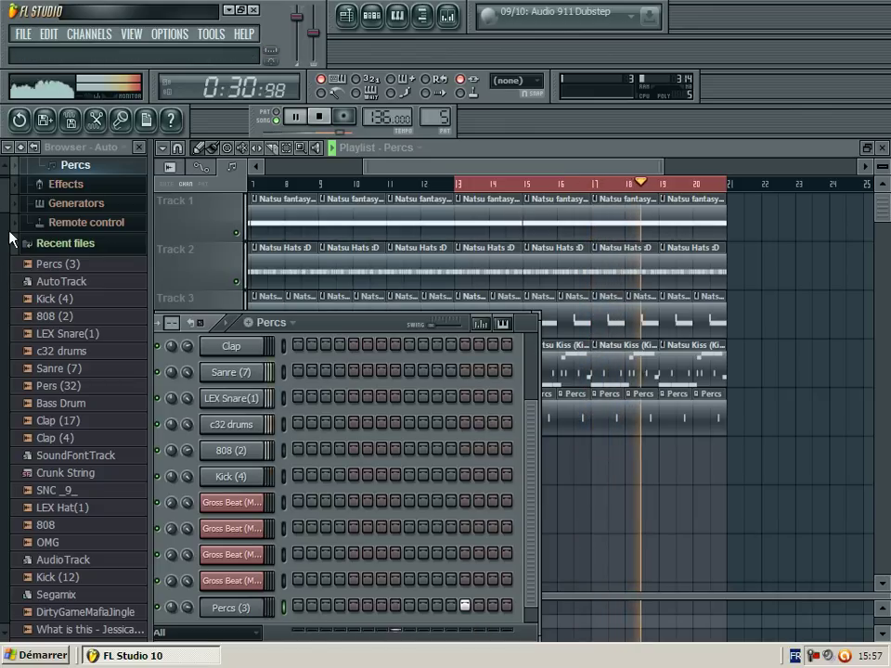
scroll(5, 195, down, 4)
scroll(4, 197, down, 3)
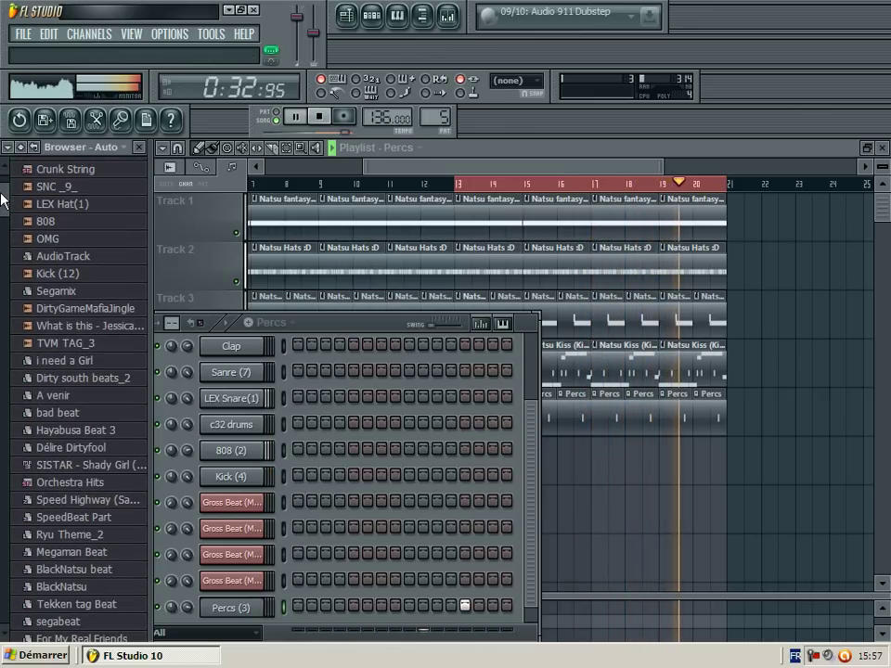
scroll(4, 205, down, 10)
scroll(5, 208, down, 6)
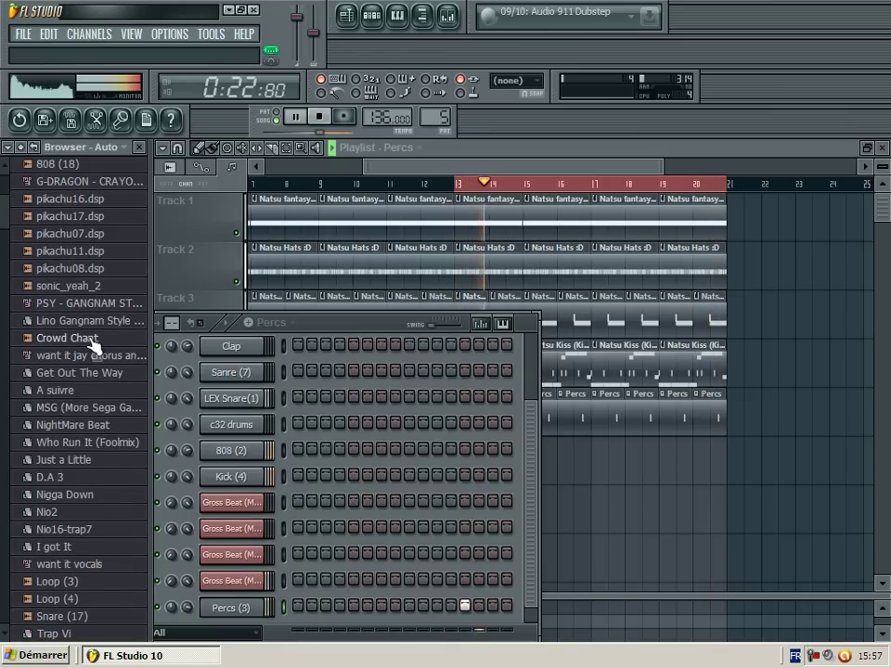
scroll(94, 344, down, 1)
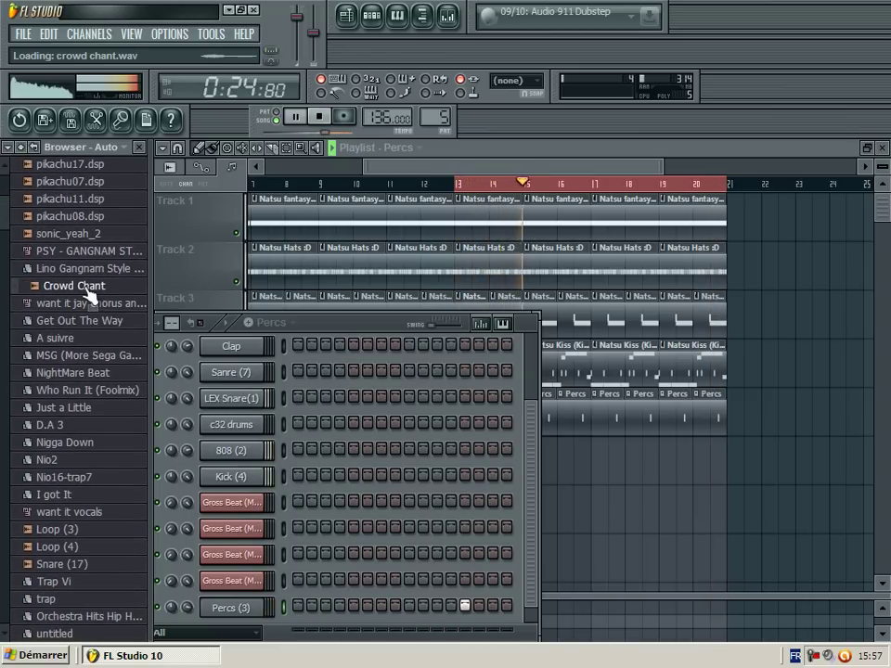
drag(197, 594, 223, 613)
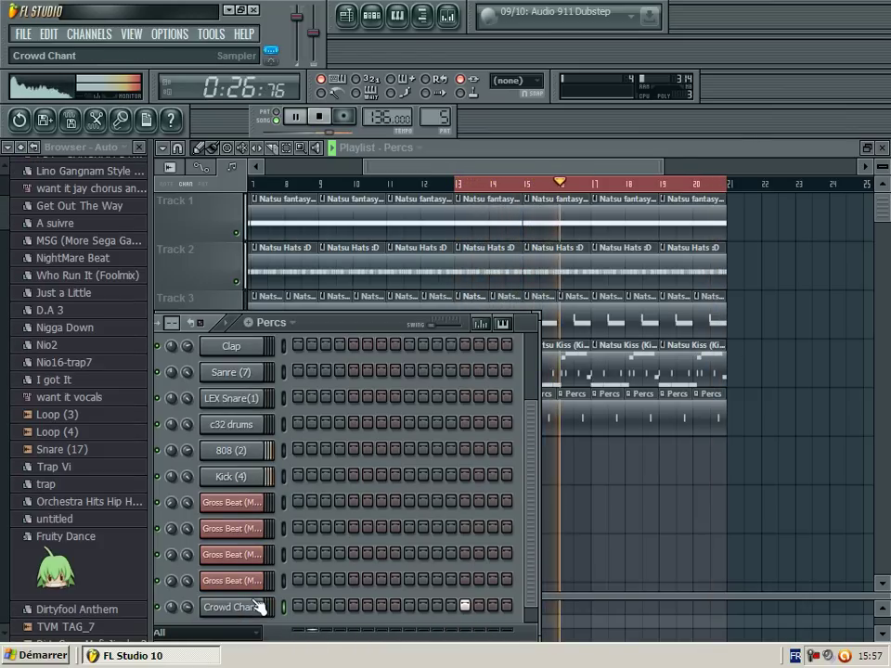
Step: Boost the Crowd Chant sample using the first legacy effect in its channel's sample settings
click(259, 608)
click(682, 198)
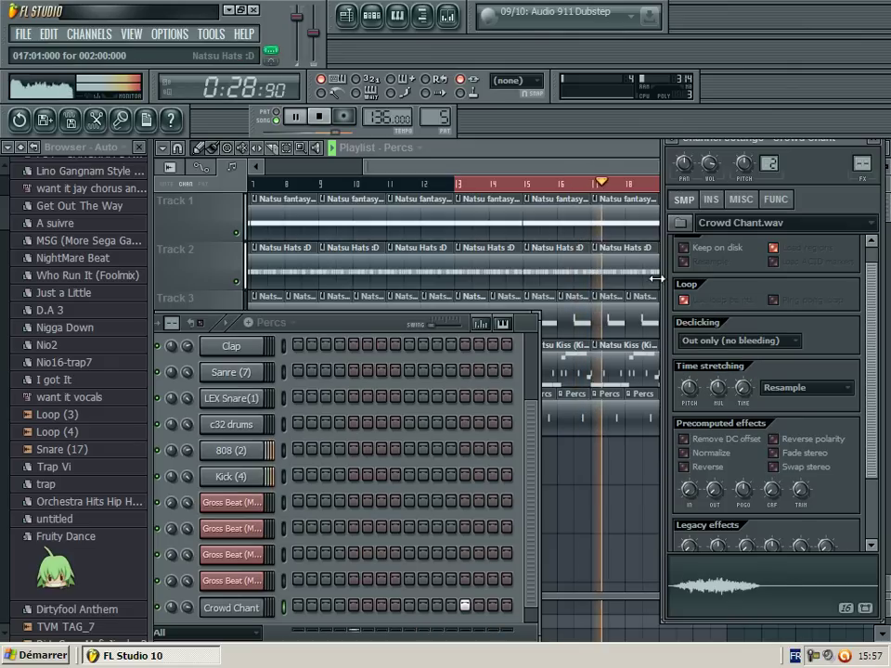
drag(690, 546, 690, 524)
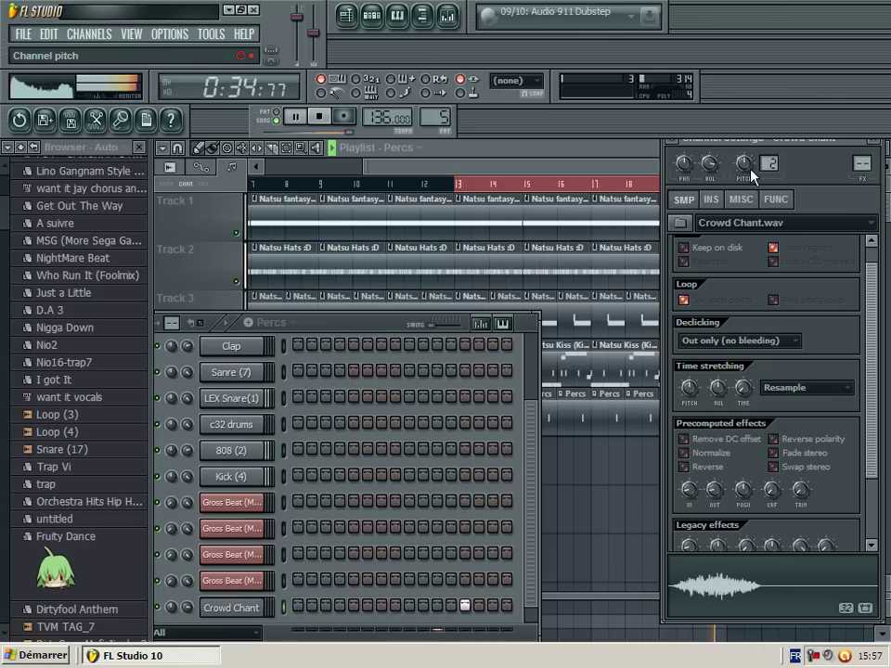
Step: Shorten the last Natsu Hats :D and Natsu Kiss (Kick + Bass) clips so that both end at the start of bar 20
drag(459, 161, 531, 157)
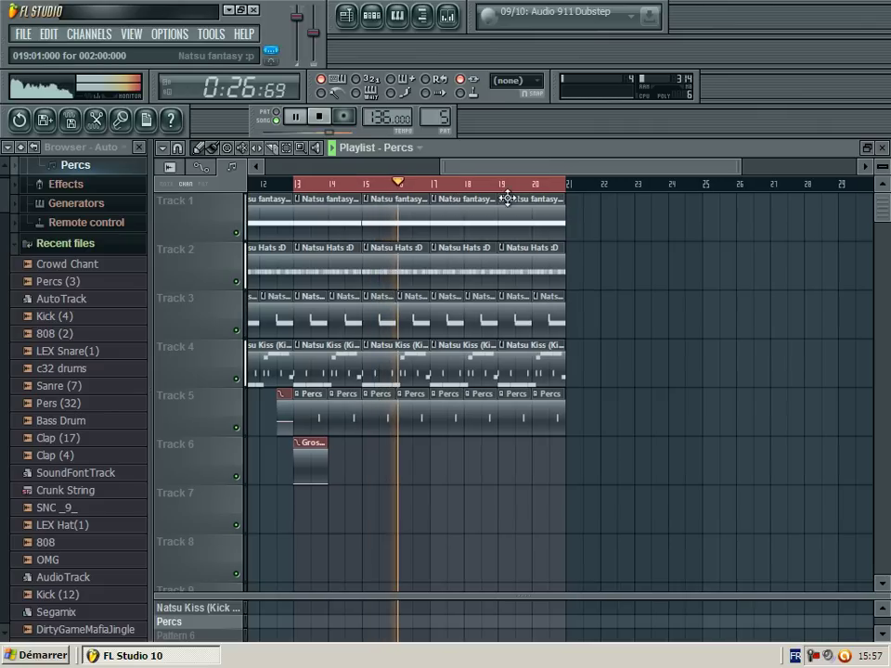
click(549, 218)
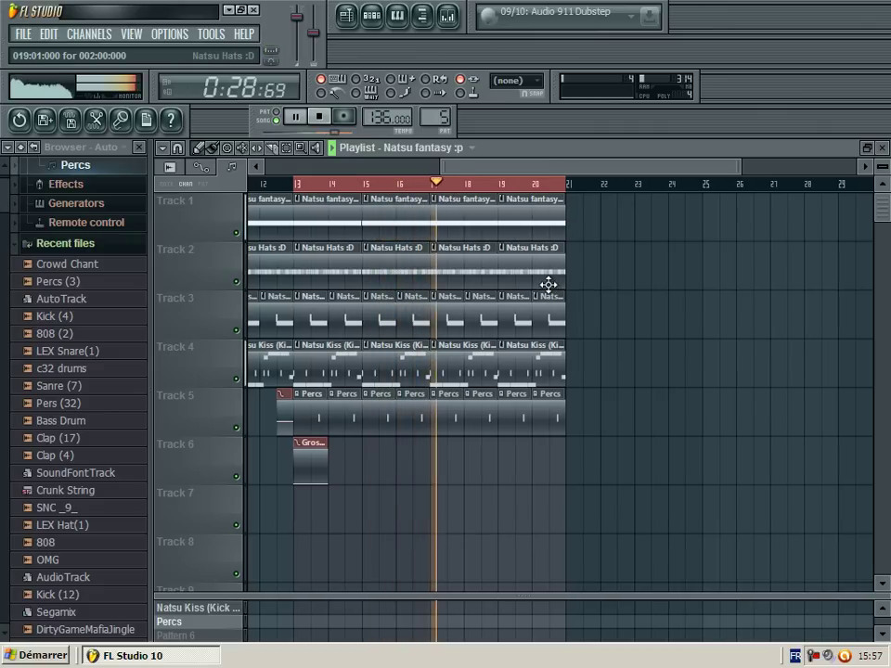
drag(563, 273, 531, 273)
drag(566, 362, 531, 363)
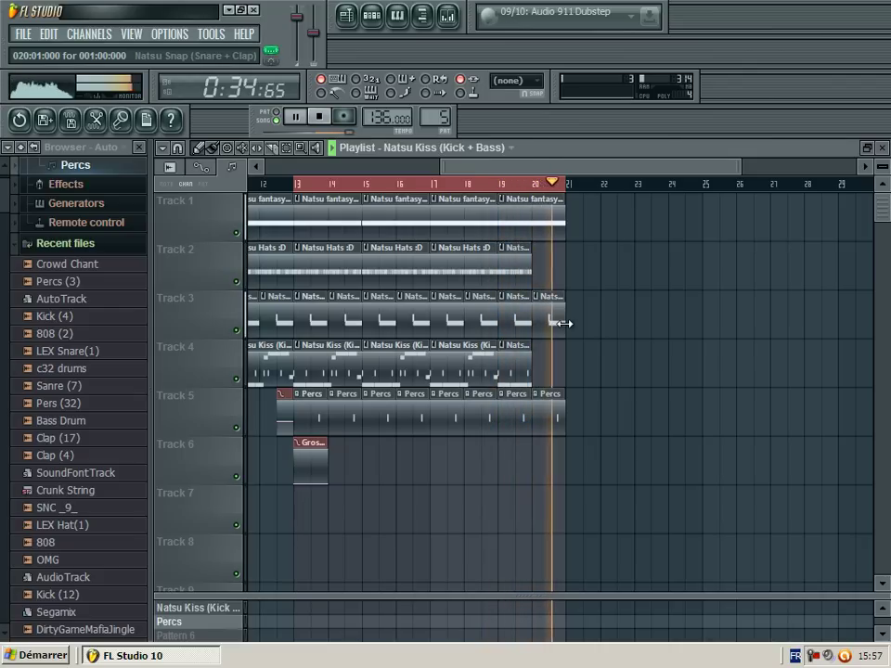
Step: Add a Natsu fantasy :p clip at bar 21 on Track 1, make it unique and open its notes for editing
click(554, 219)
click(575, 217)
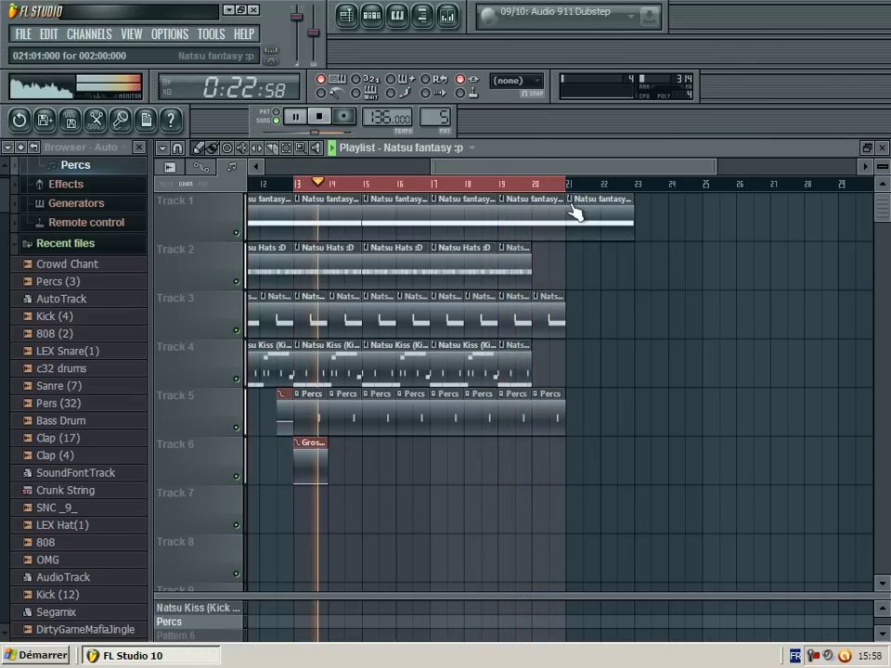
click(570, 199)
click(594, 292)
double_click(599, 223)
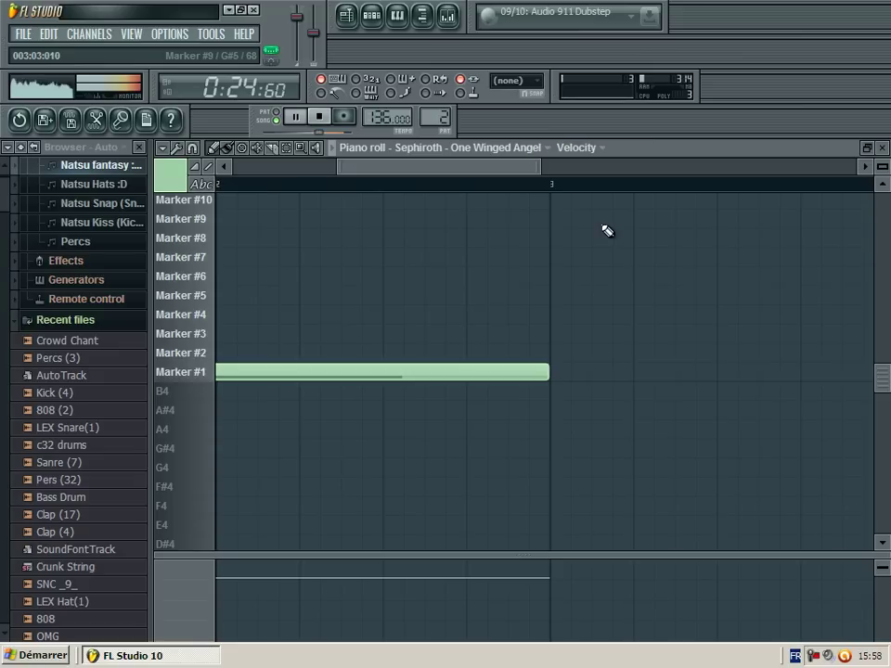
Step: Switch to pattern playback, delete the long Marker #1 note and place a Marker #3 note at the start of the pattern
drag(464, 172, 262, 158)
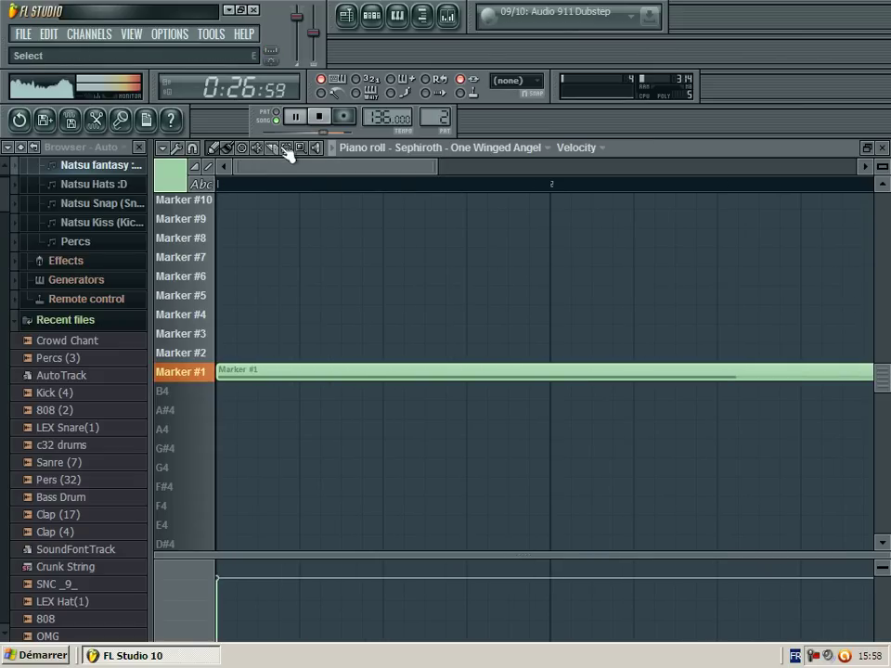
click(275, 113)
right_click(284, 374)
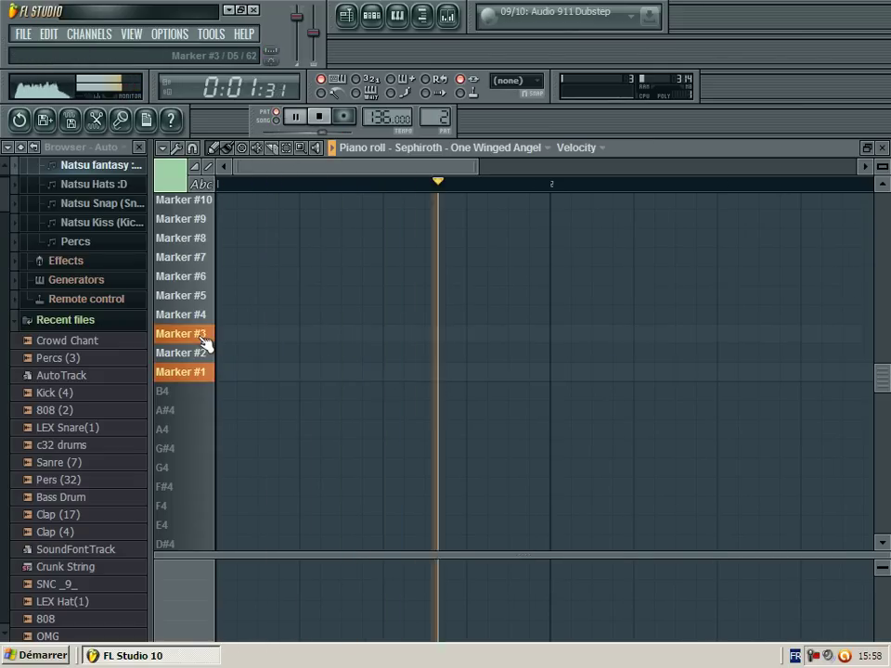
click(225, 333)
click(883, 149)
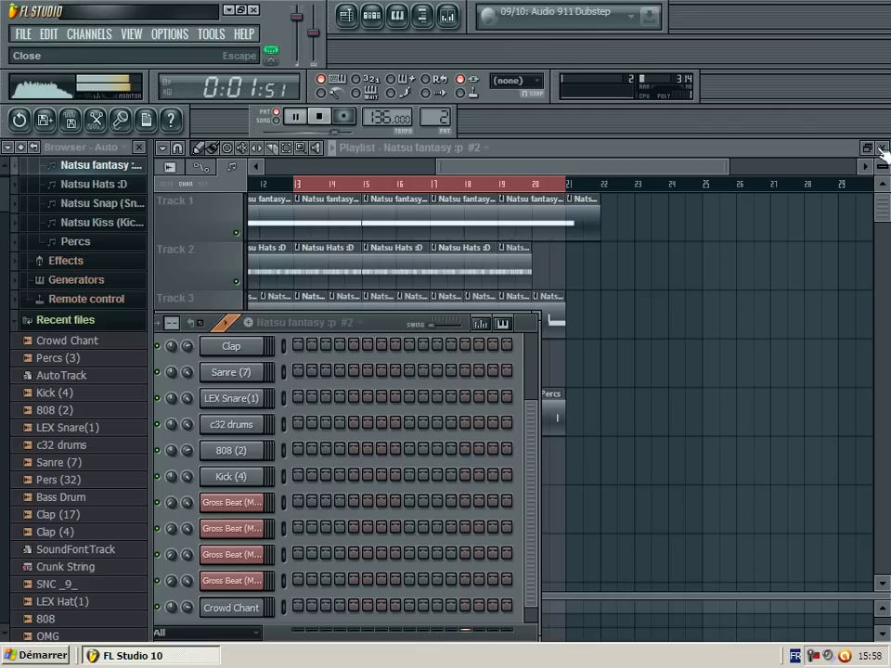
Step: Rename the unique pattern at bar 21 as Natst Freestyle Chop
click(571, 204)
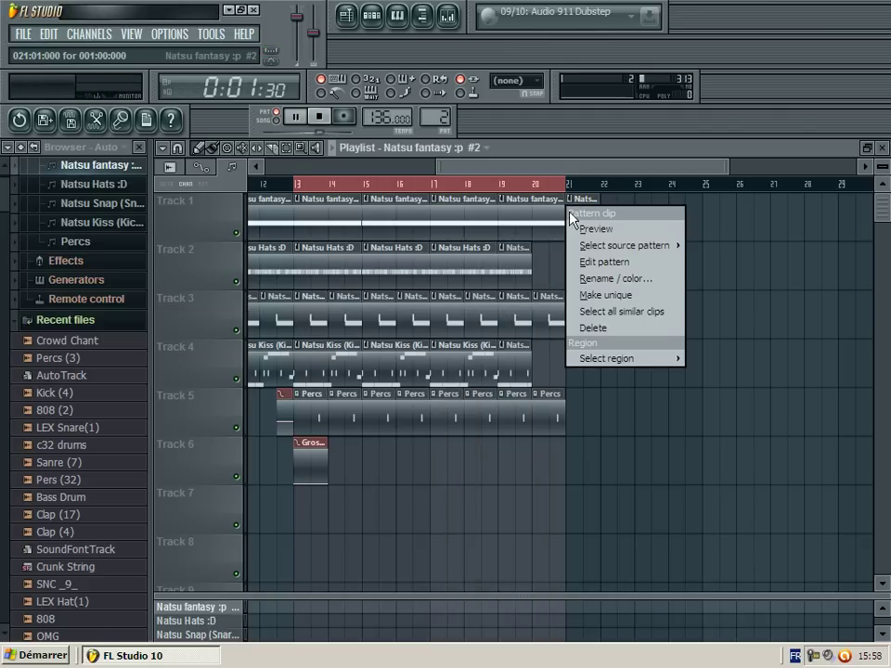
click(609, 283)
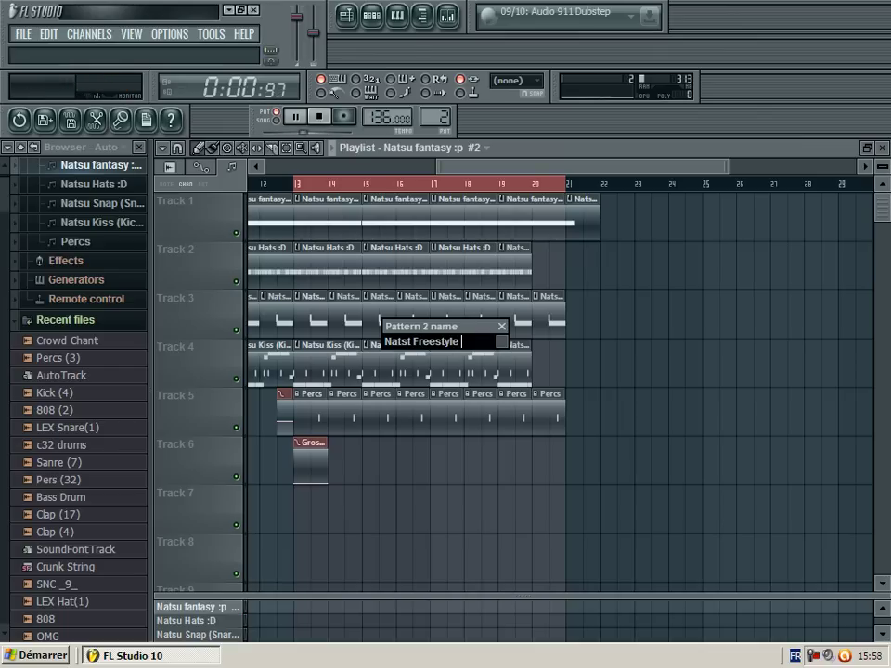
text(Natst Freestyle Chop)
key(Return)
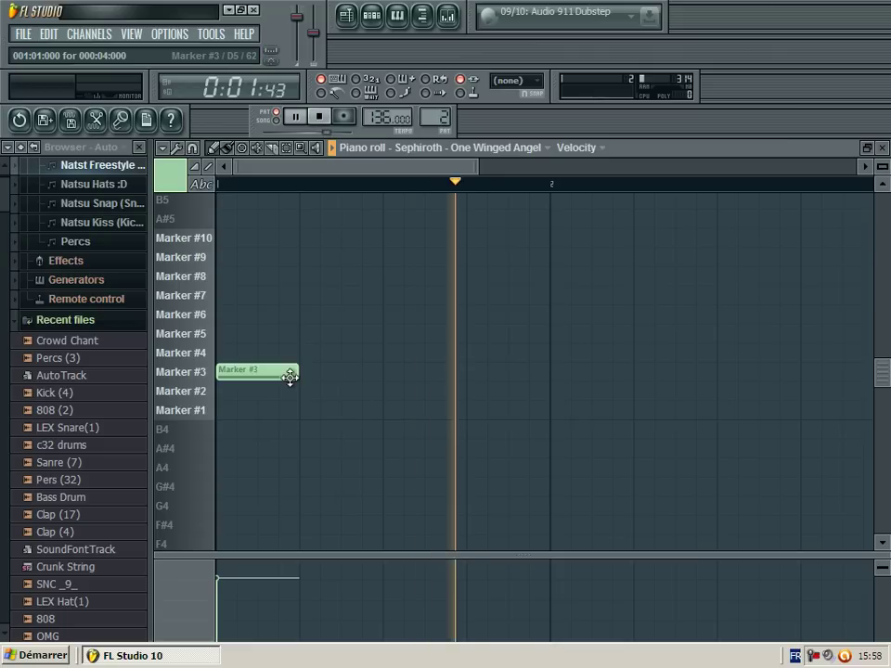
Step: Lengthen the Marker #3 note to six steps, follow it with a six-step Marker #5 note and trim a Marker #7 note to bar 1's end
mouse_move(291, 375)
mouse_down()
mouse_move(353, 374)
mouse_move(331, 373)
mouse_up()
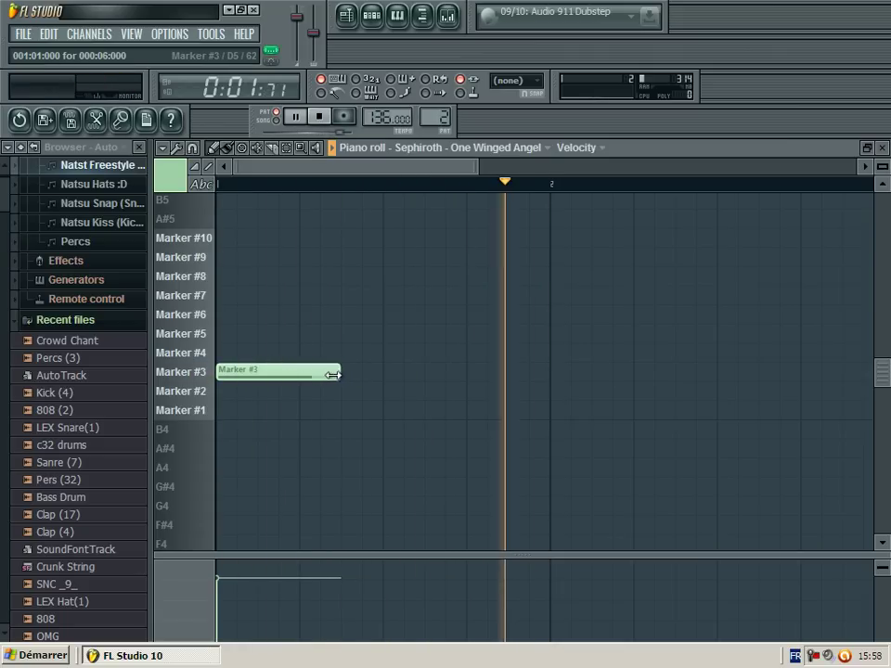
click(357, 336)
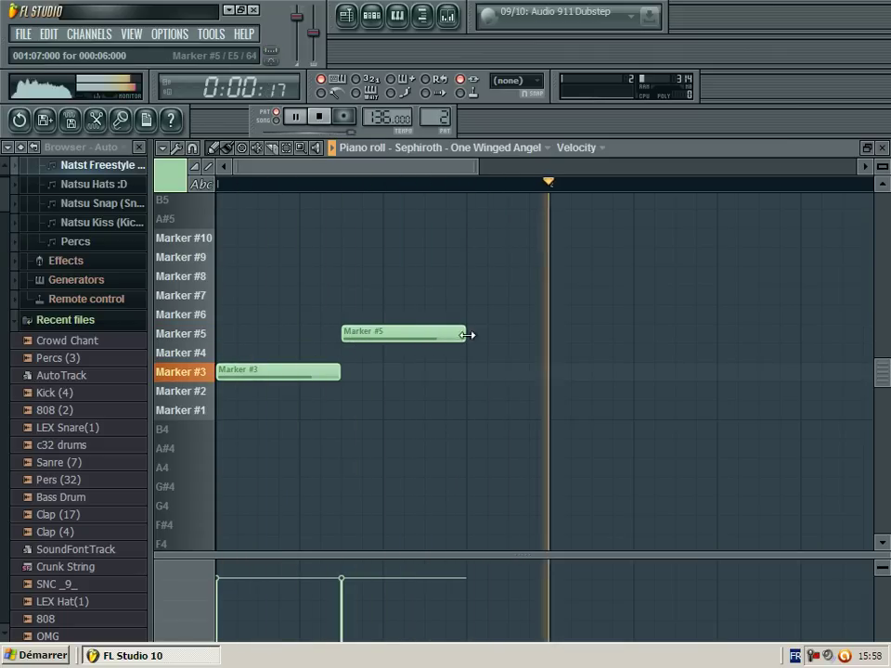
click(478, 295)
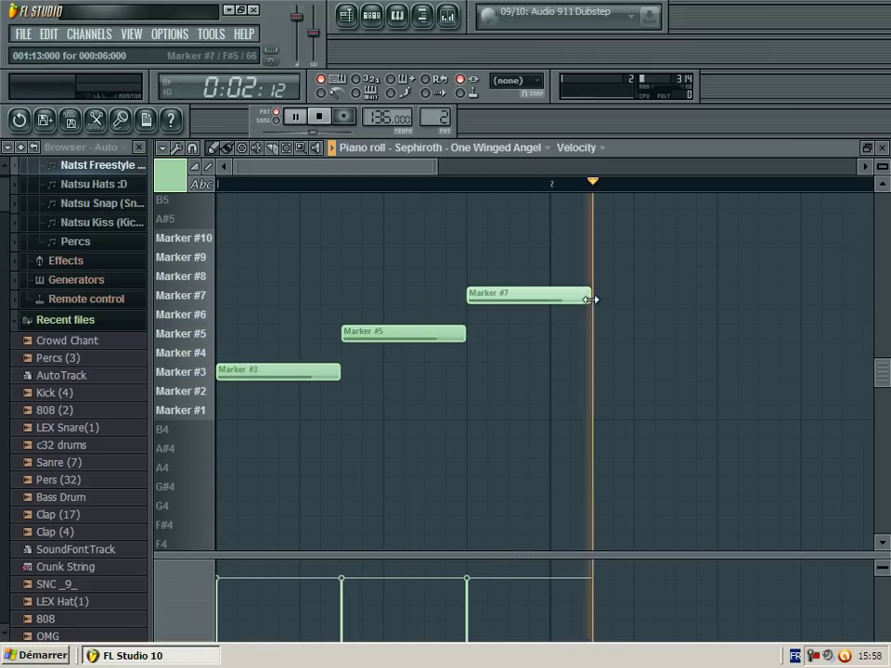
drag(590, 295, 550, 297)
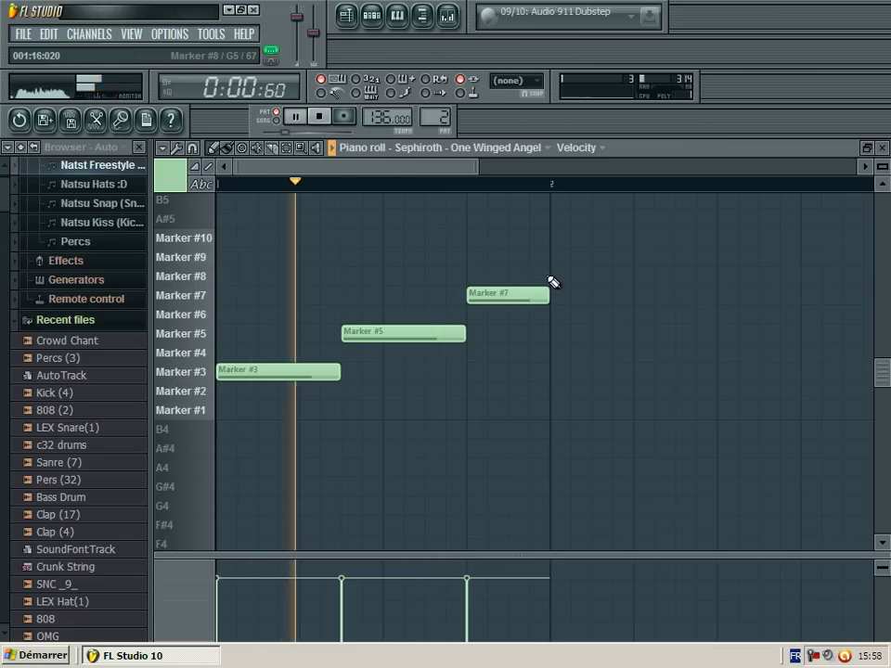
Step: Fill bar 2 with four four-step notes alternating between Marker #8 and Marker #9
click(557, 276)
mouse_move(628, 276)
mouse_down()
mouse_move(862, 298)
mouse_move(752, 292)
mouse_move(704, 275)
mouse_up()
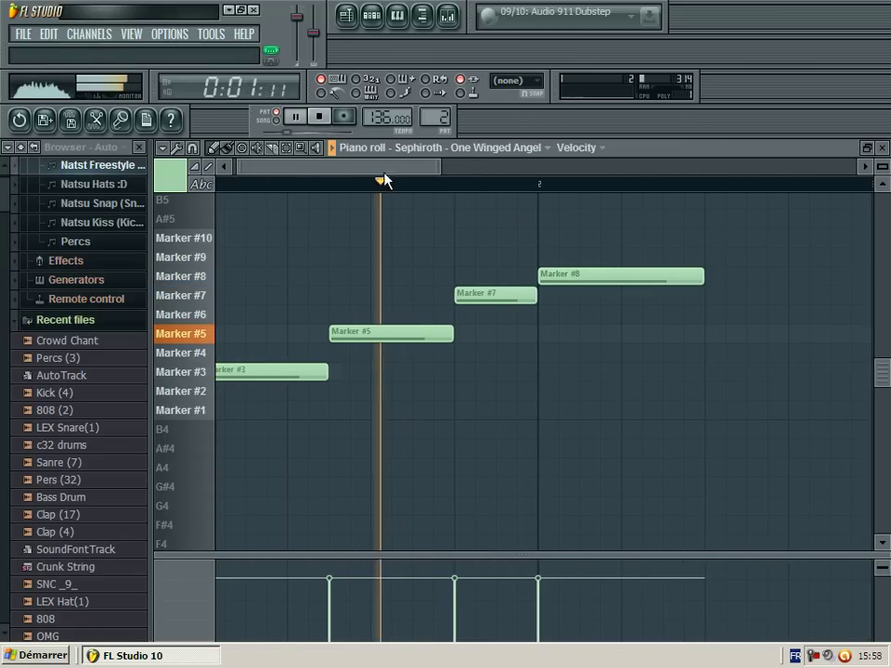
drag(384, 169, 447, 169)
click(505, 276)
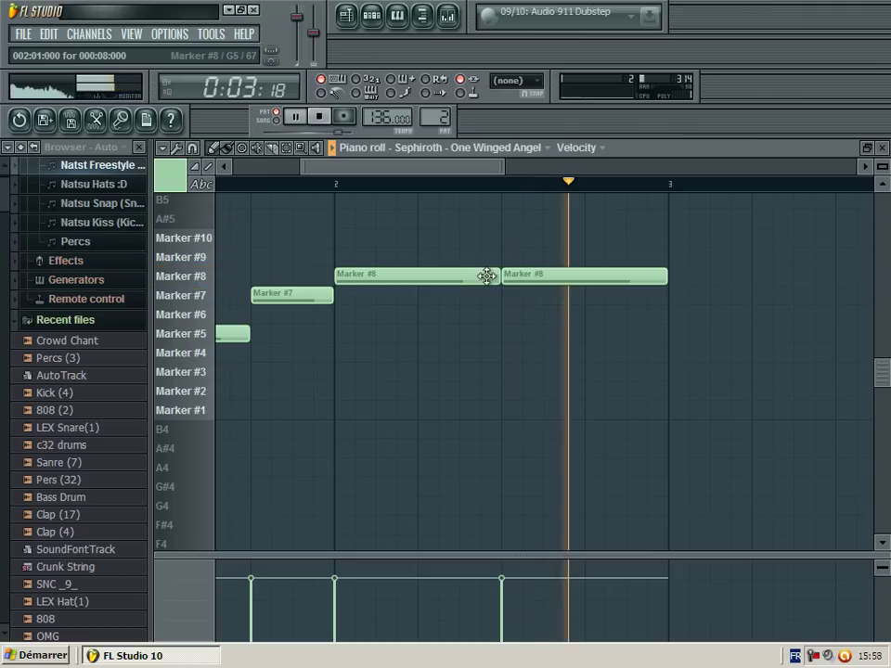
drag(498, 275, 418, 282)
click(423, 256)
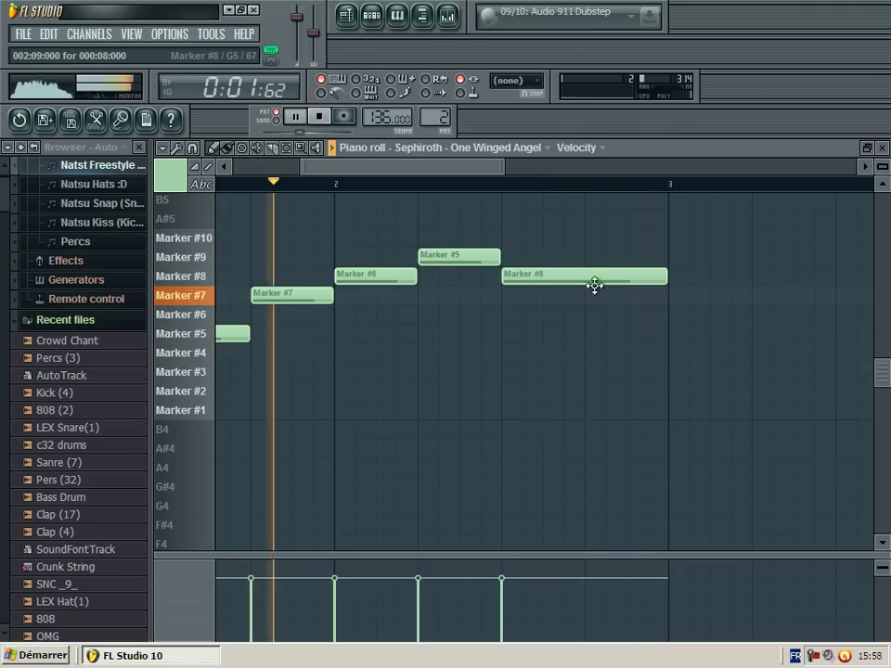
drag(659, 276, 575, 277)
click(587, 254)
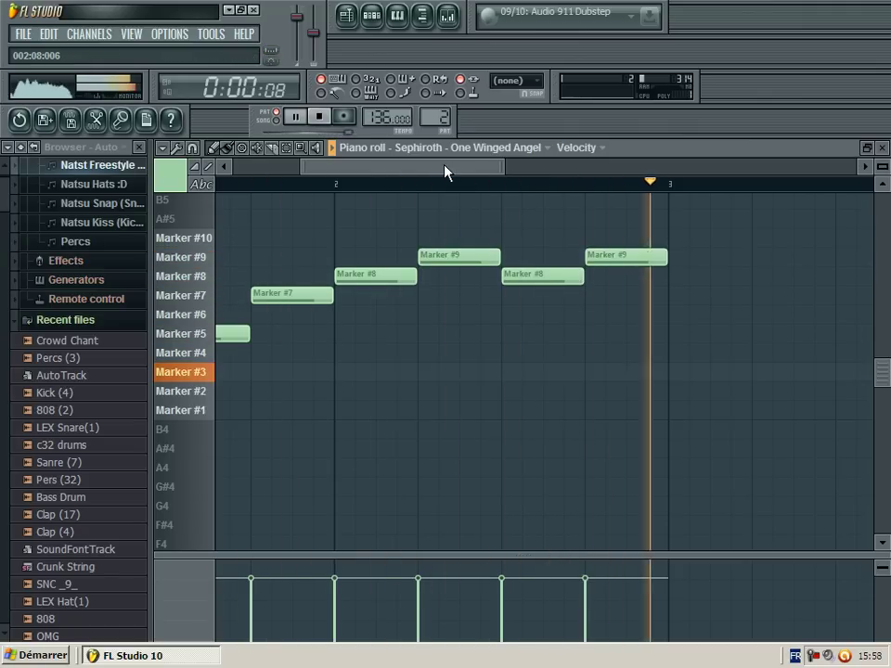
drag(446, 168, 264, 187)
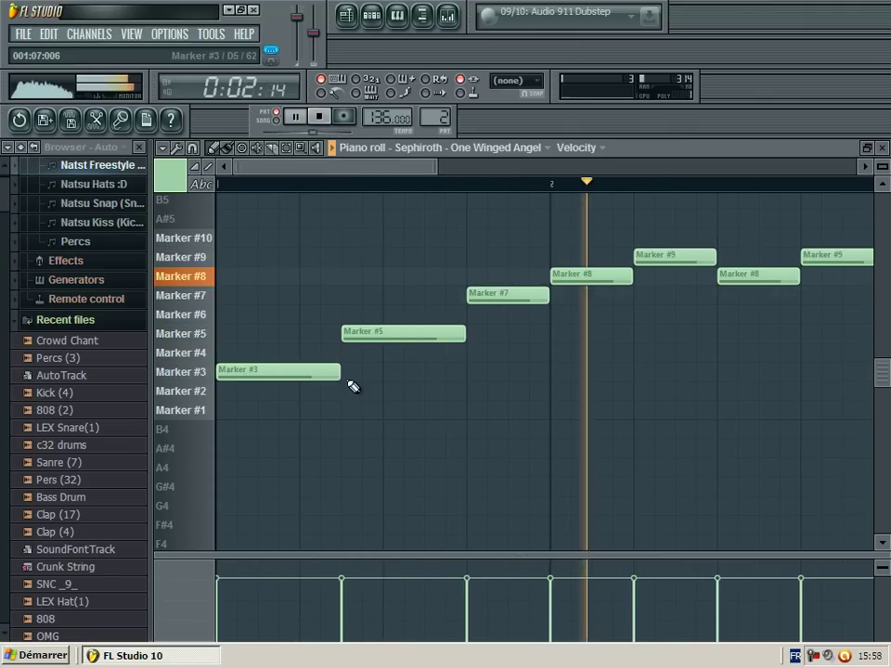
Step: Trim the bar 1 Marker #3 note to four steps and insert a two-step Marker #4 note before Marker #5
drag(336, 372, 301, 373)
click(301, 355)
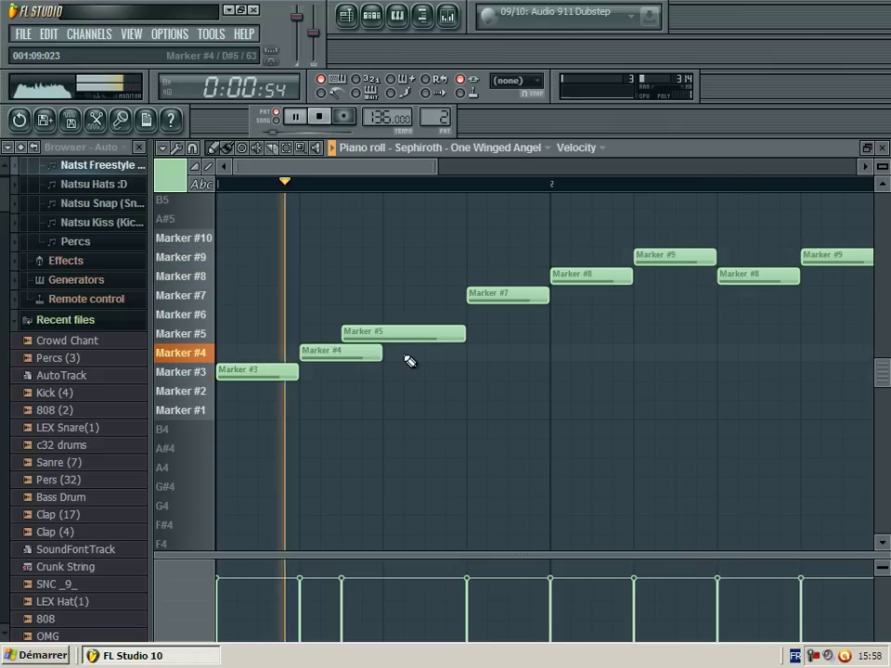
drag(381, 353, 345, 354)
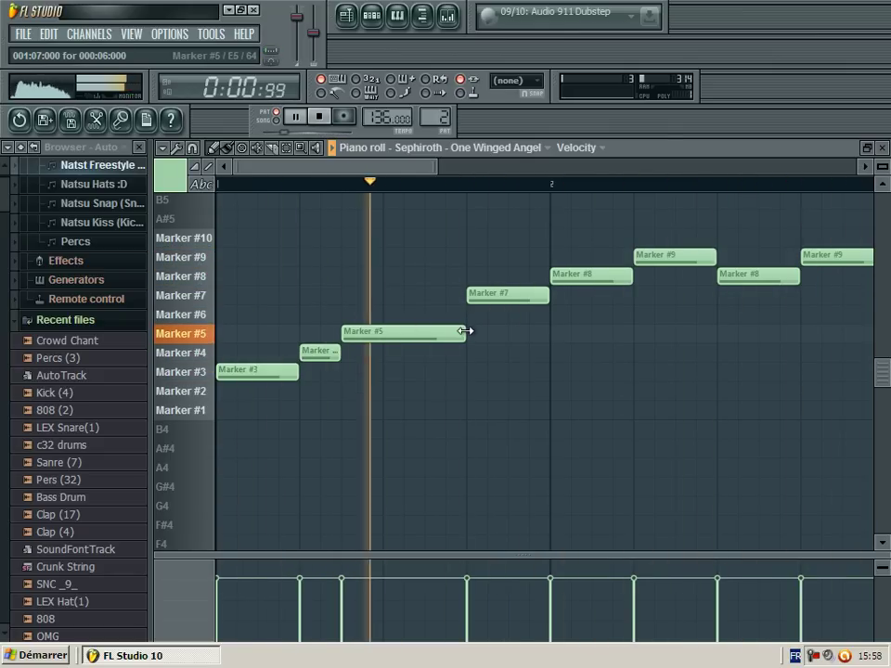
Step: Shorten the last Marker #9 note in bar 2 to two steps and fill the remaining two steps with Marker #3
drag(300, 169, 382, 171)
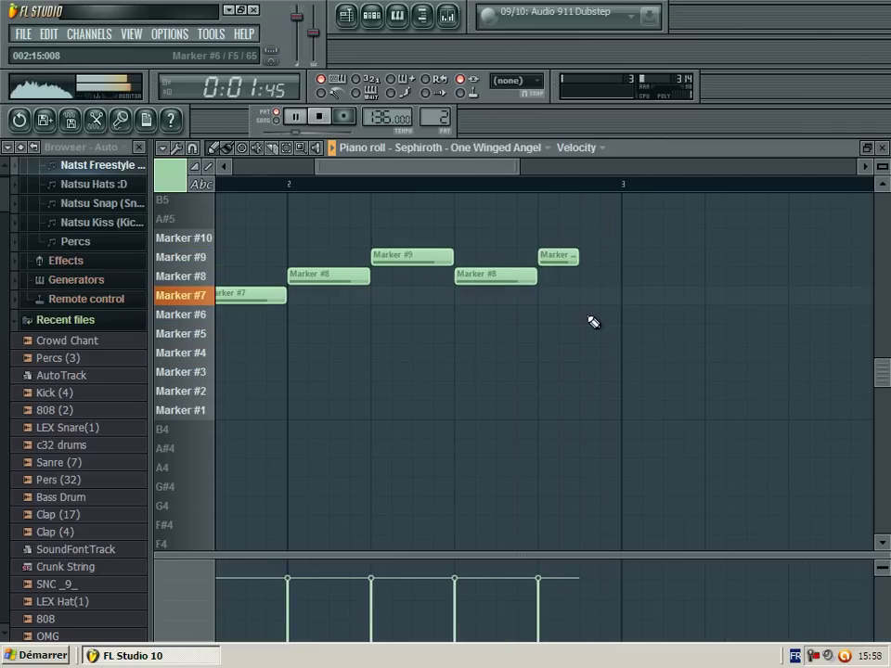
click(585, 370)
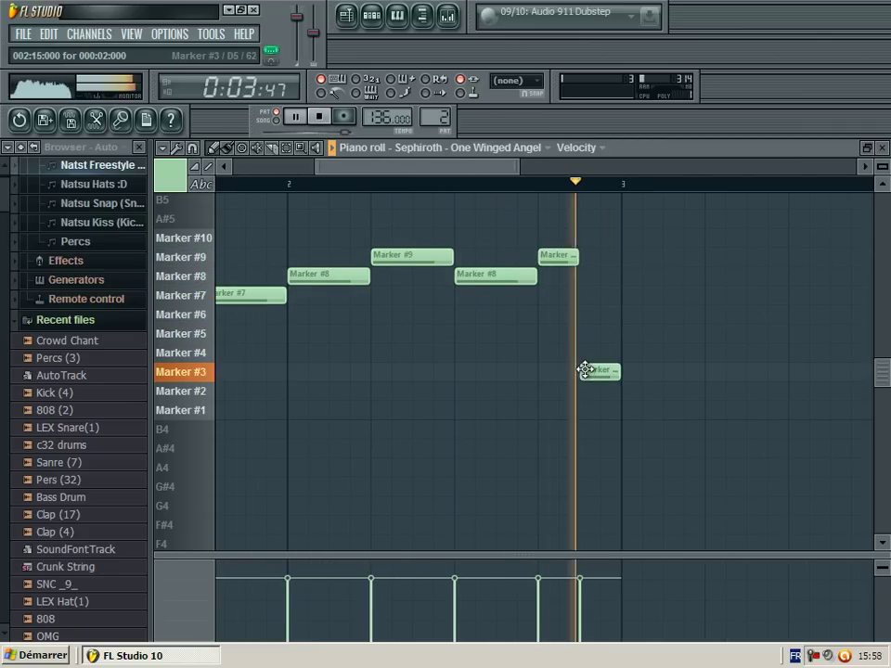
click(882, 148)
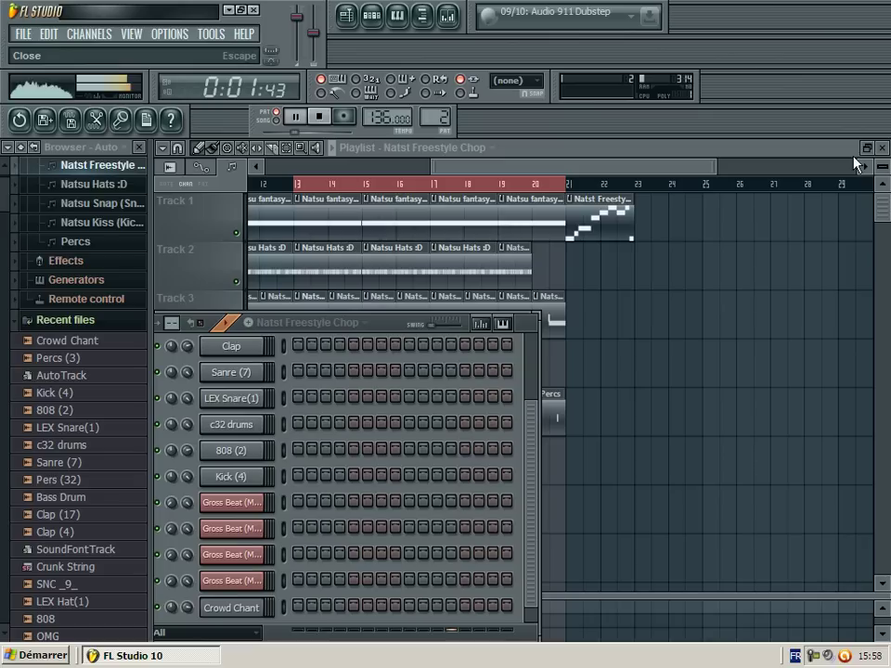
Step: Place the Natsu Hats, Natsu Snap and Natsu Kiss patterns under the freestyle chop at bars 21–22 and play the song from bar 21
click(594, 198)
click(492, 260)
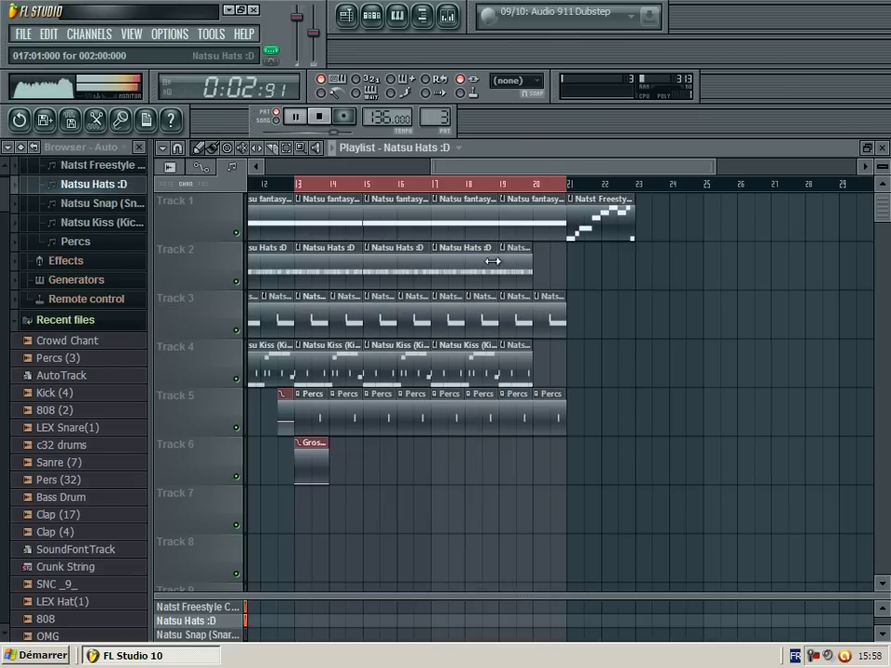
click(511, 321)
click(569, 319)
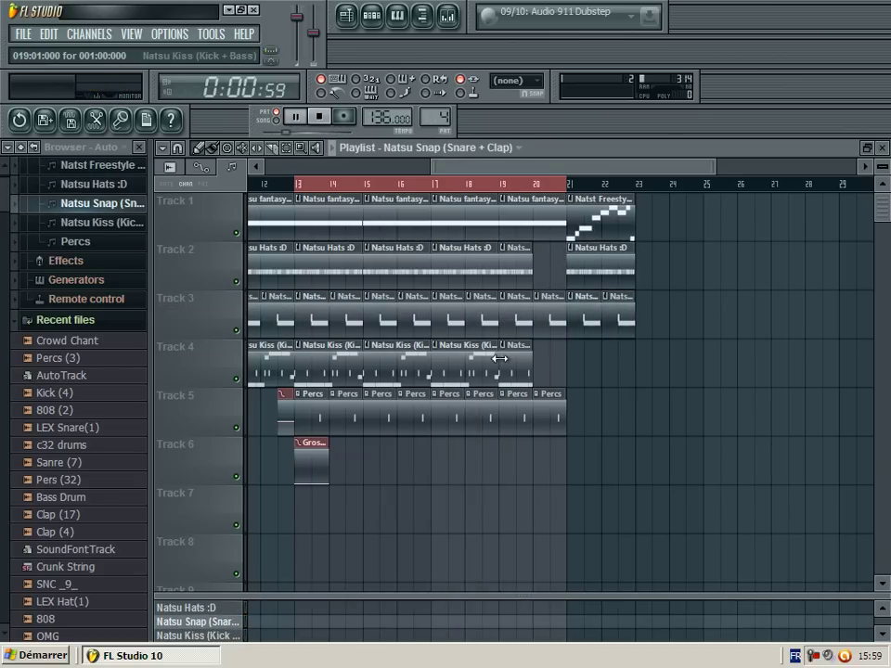
click(464, 377)
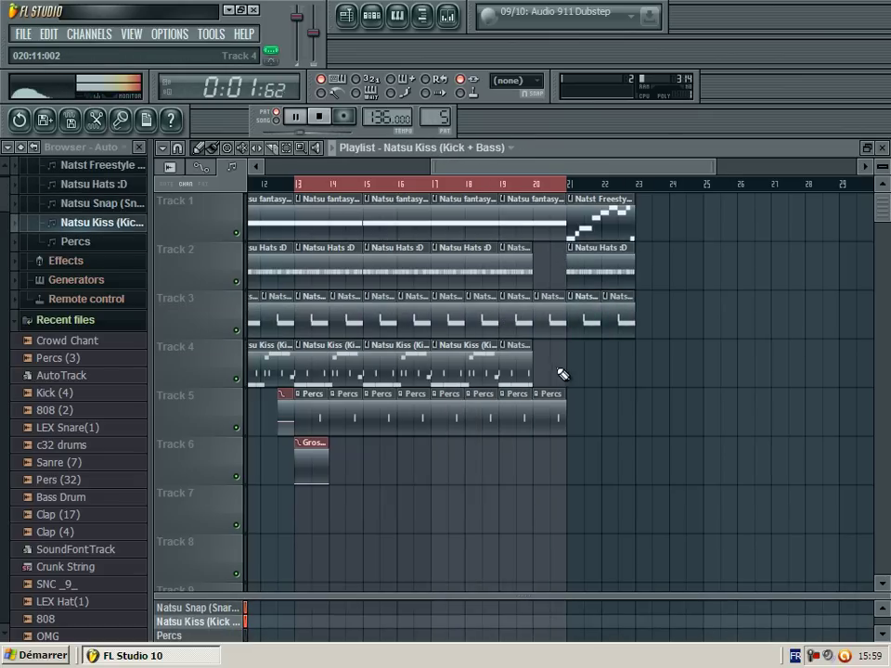
key(l)
click(567, 185)
Step: Select the bar 21–22 clips on tracks 1 to 4 and duplicate them seven times, through the end of bar 36
click(287, 149)
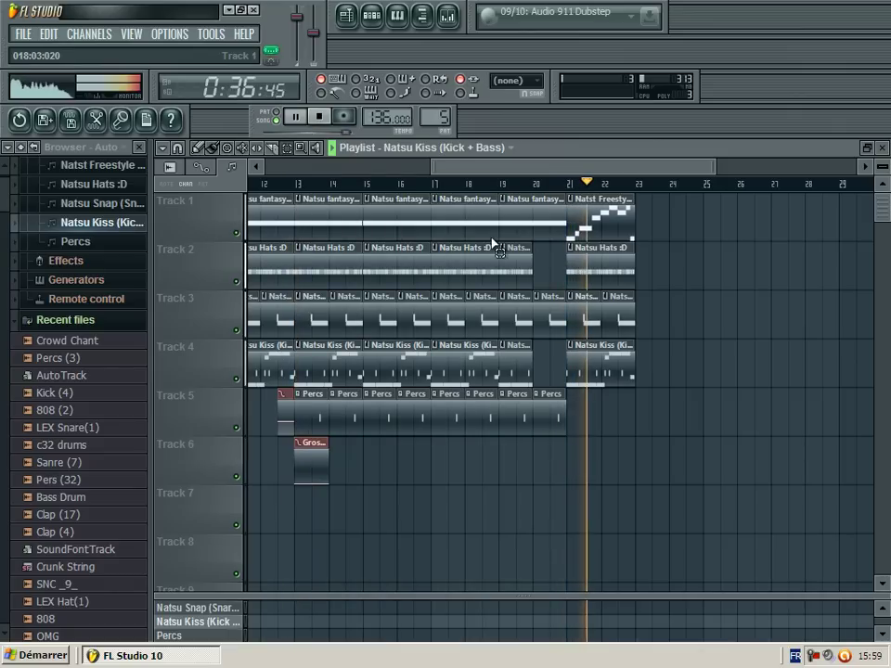
drag(571, 244, 627, 369)
key(ctrl+b)
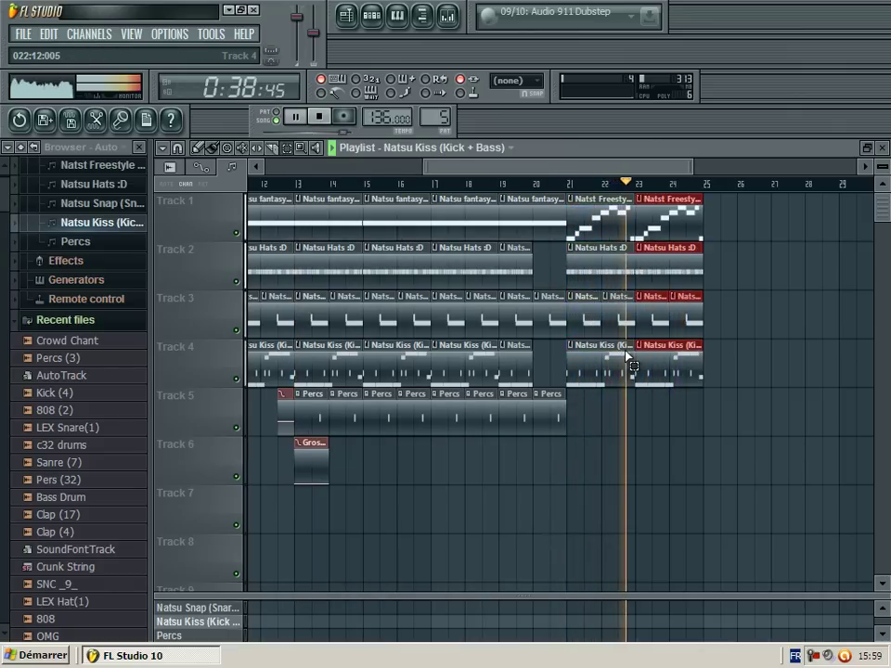
key(ctrl+b)
key(ctrl+b)
key(ctrl+b)
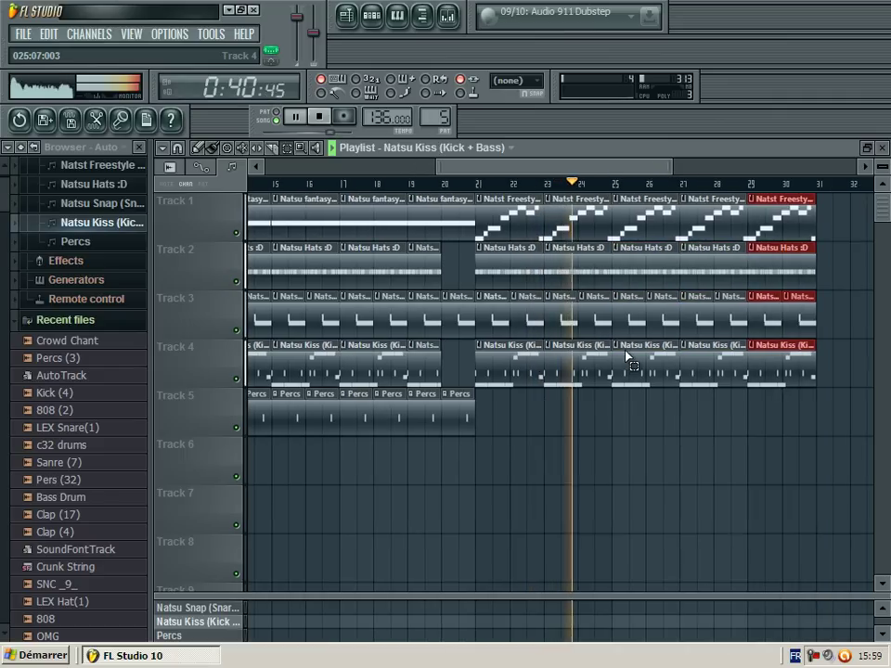
key(ctrl+b)
key(ctrl+b)
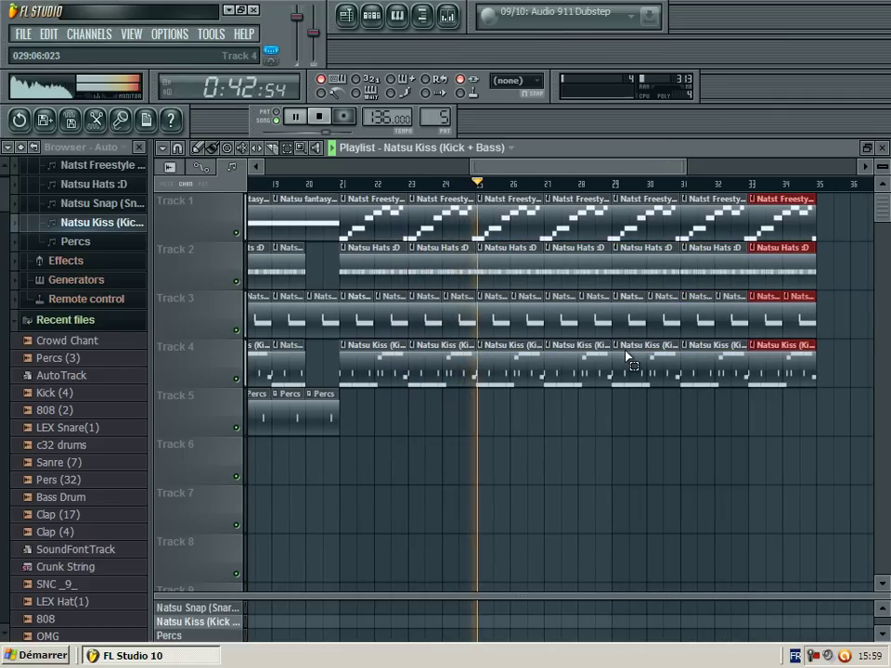
key(ctrl+b)
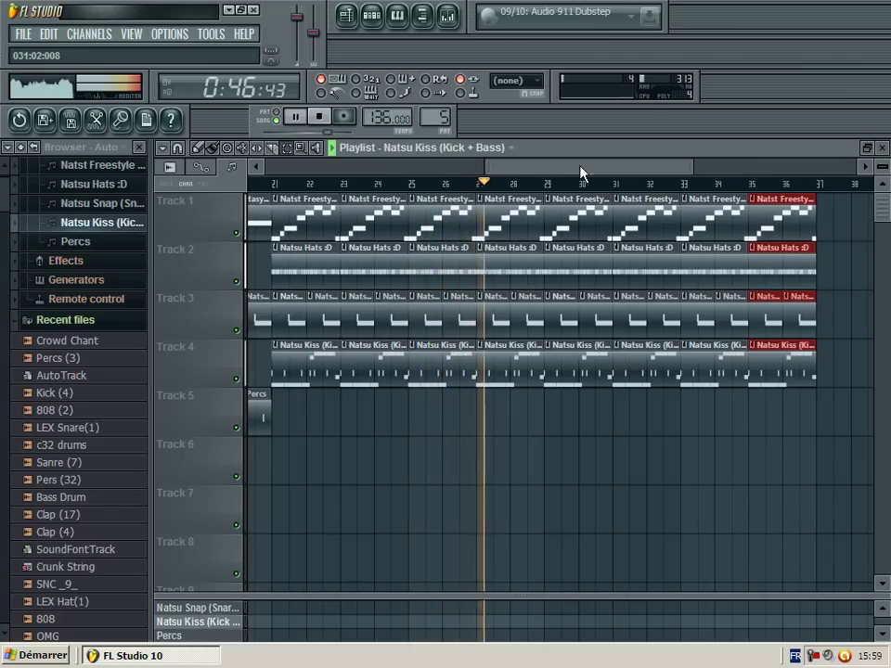
Step: Move the final two-step note of the Natst Freestyle Chop pattern to Marker #6
drag(580, 167, 595, 168)
click(479, 227)
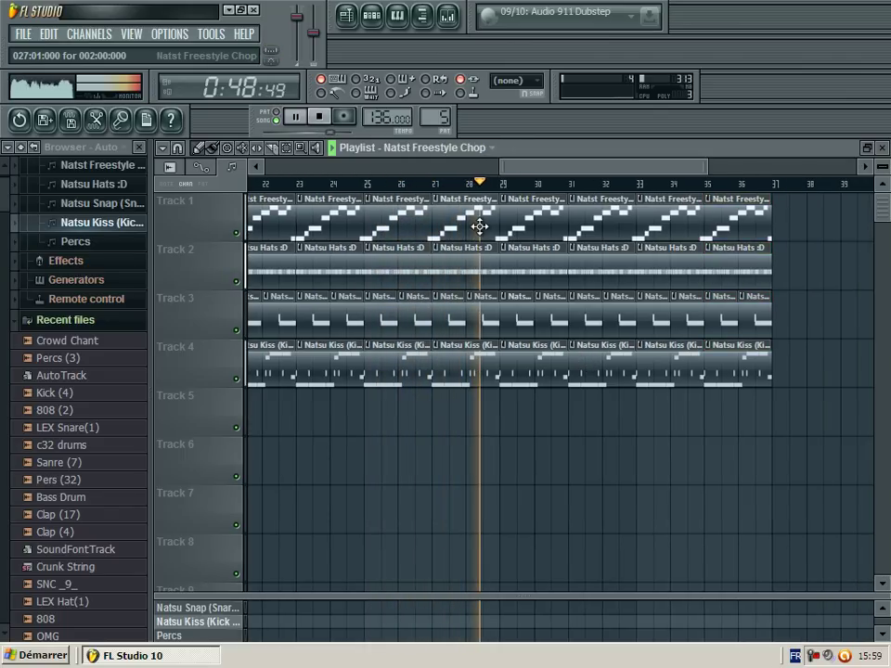
double_click(479, 227)
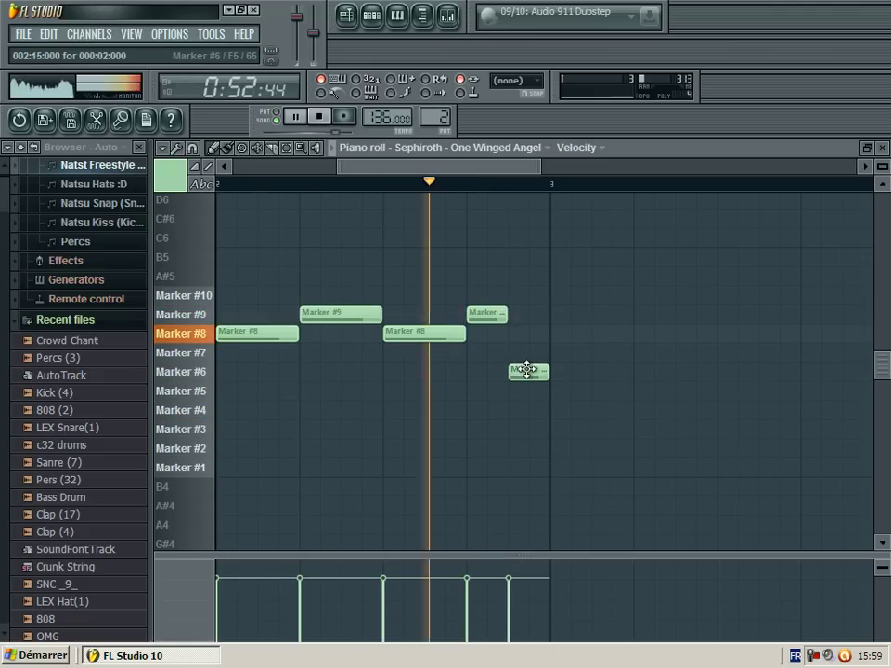
click(881, 148)
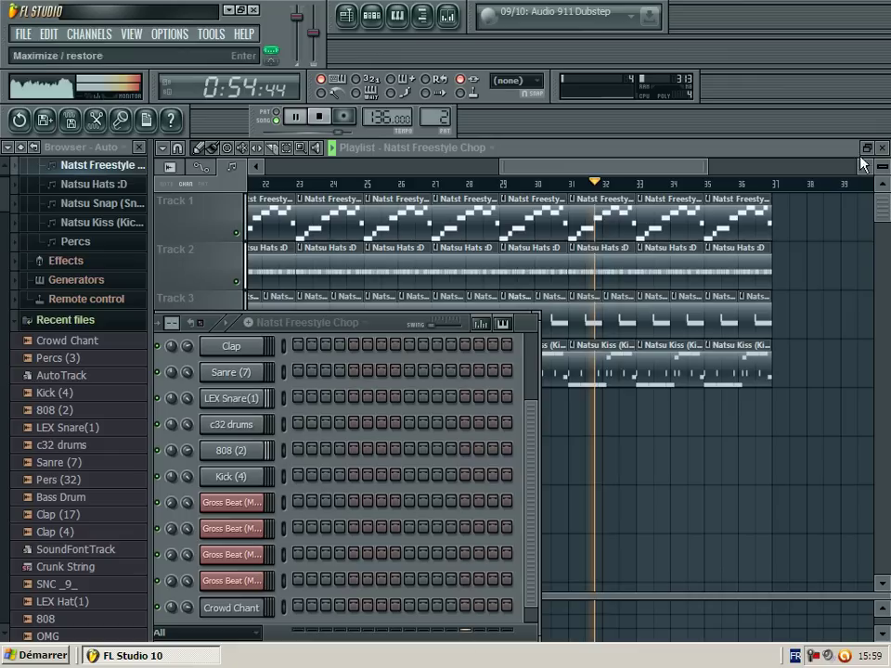
Step: Loop playback over bars 21–22 and make the Natsu Snap clip at bar 21 unique
drag(588, 166, 520, 169)
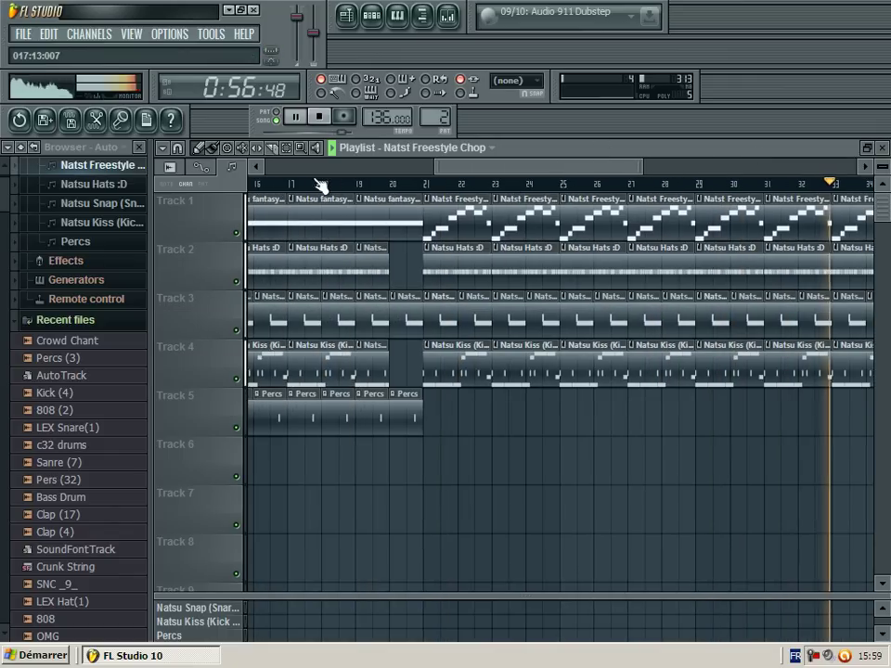
drag(427, 189, 490, 187)
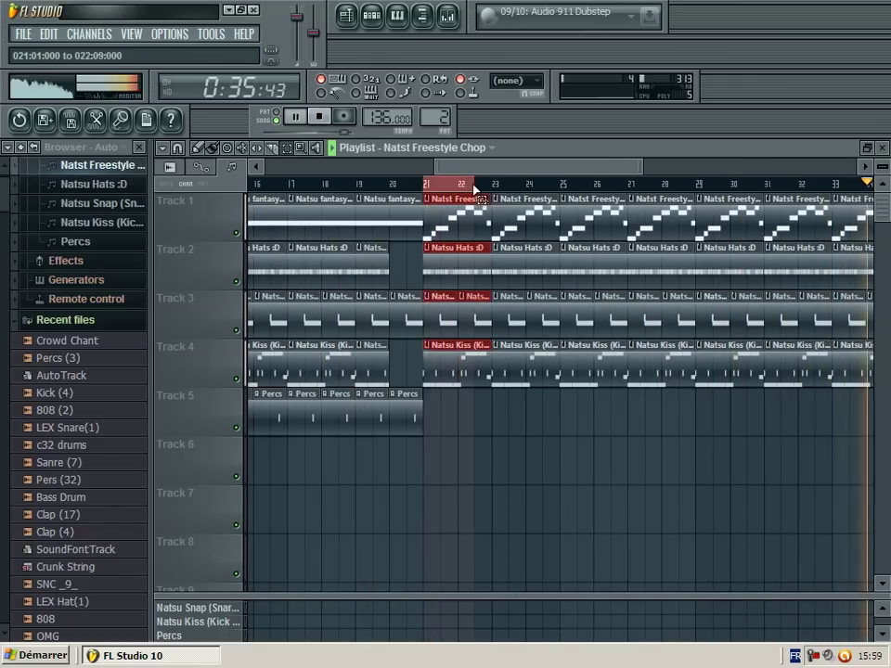
right_click(422, 307)
click(461, 392)
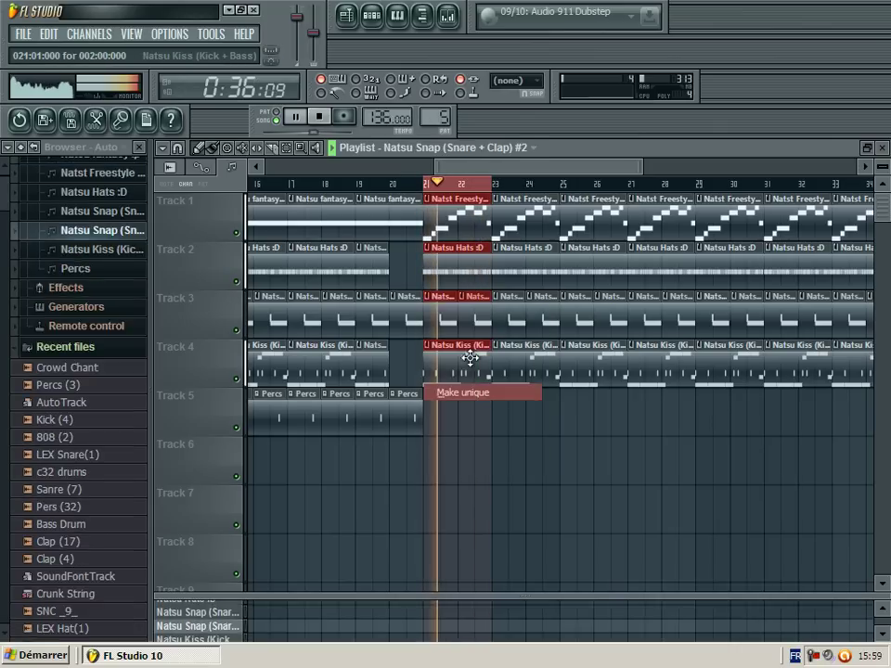
Step: Replace the Natsu Snap clip at bar 22 with the unique Natsu Snap (Snare + Clap) #2 pattern and close the playlist
drag(477, 322, 450, 322)
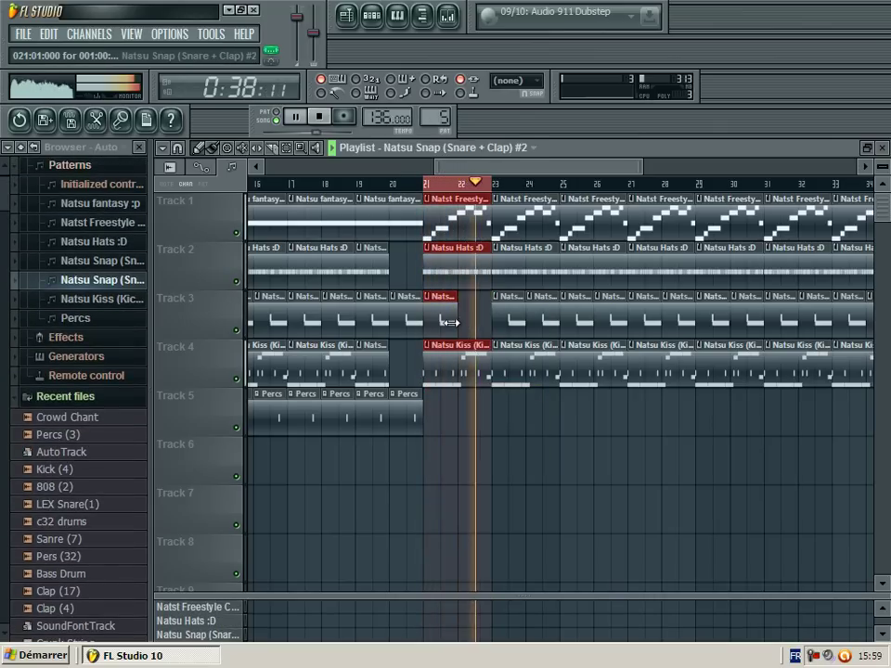
click(466, 329)
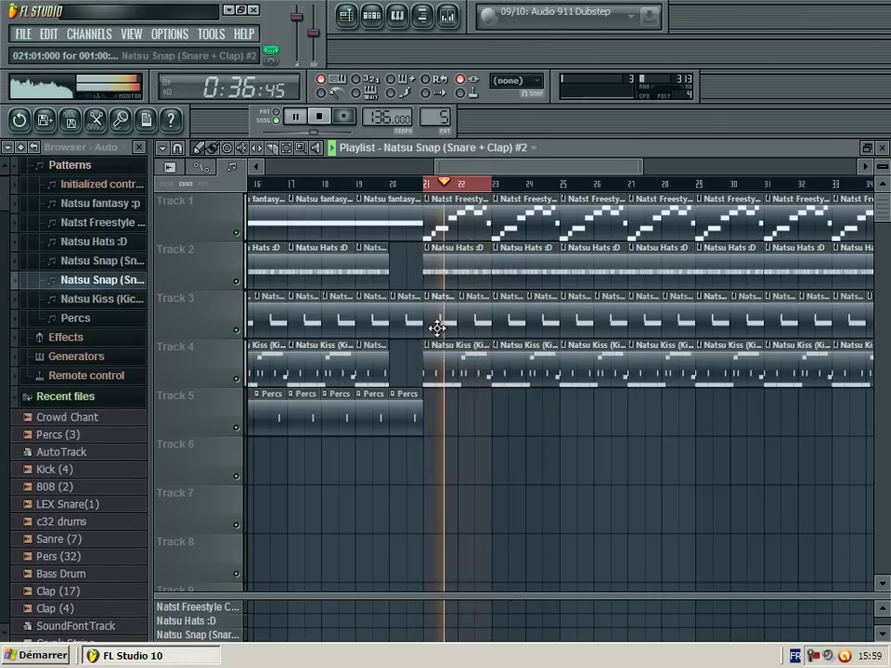
click(882, 147)
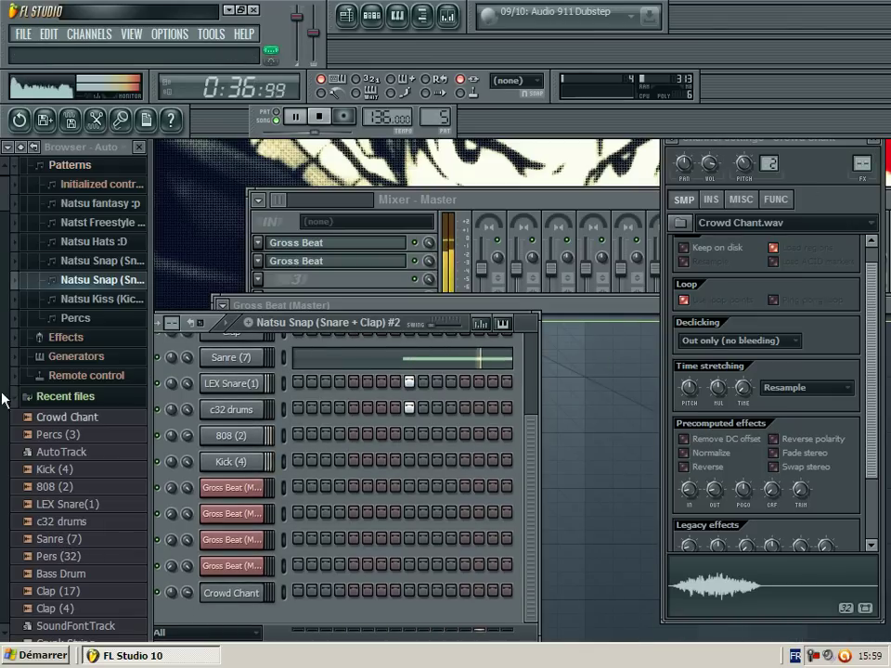
Step: Add the SNC _9_ sample as a channel and replace the LEX Snare(1) and c32 drums hits on step 9 with it
scroll(55, 307, down, 7)
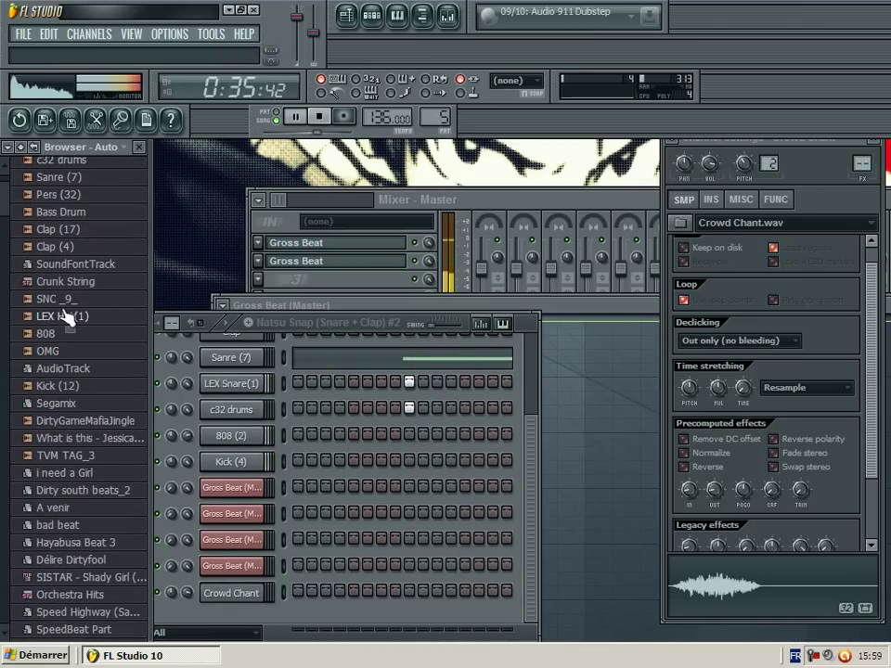
drag(201, 509, 220, 610)
right_click(412, 394)
right_click(413, 371)
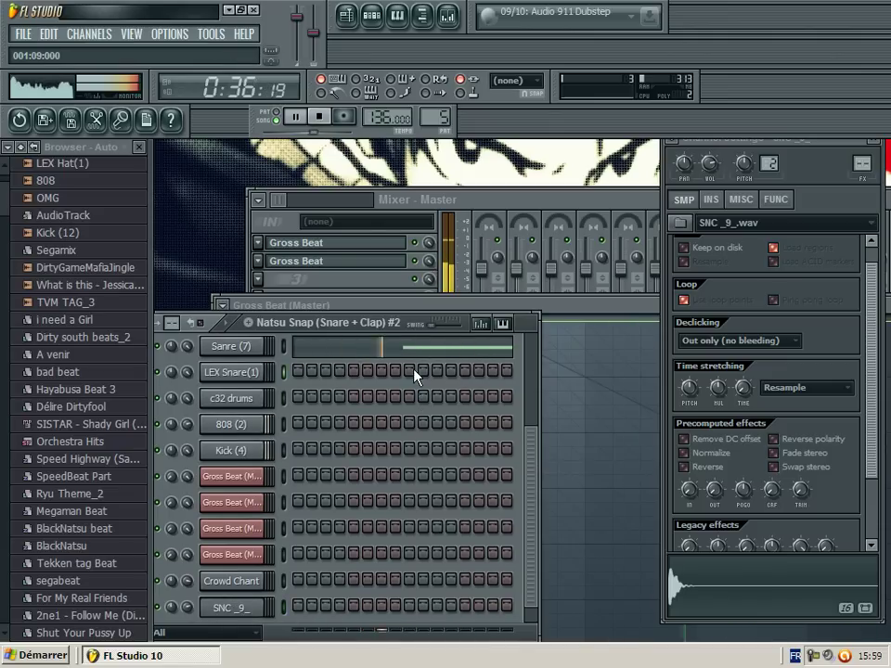
scroll(397, 502, down, 1)
click(408, 591)
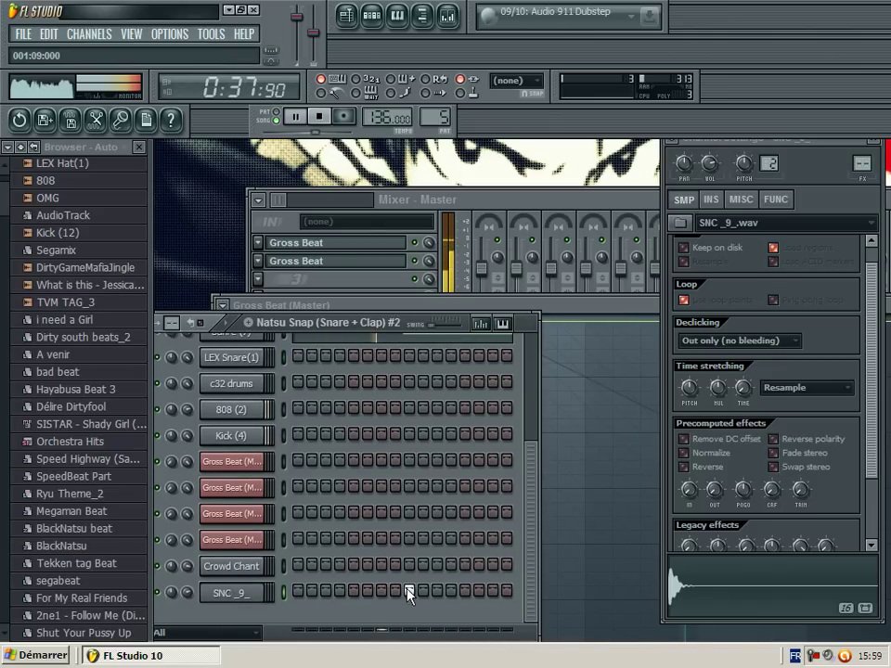
Step: Open the edit commands for the Sanre (7) channel in the Natsu Snap (Snare + Clap) #2 pattern
scroll(215, 511, up, 4)
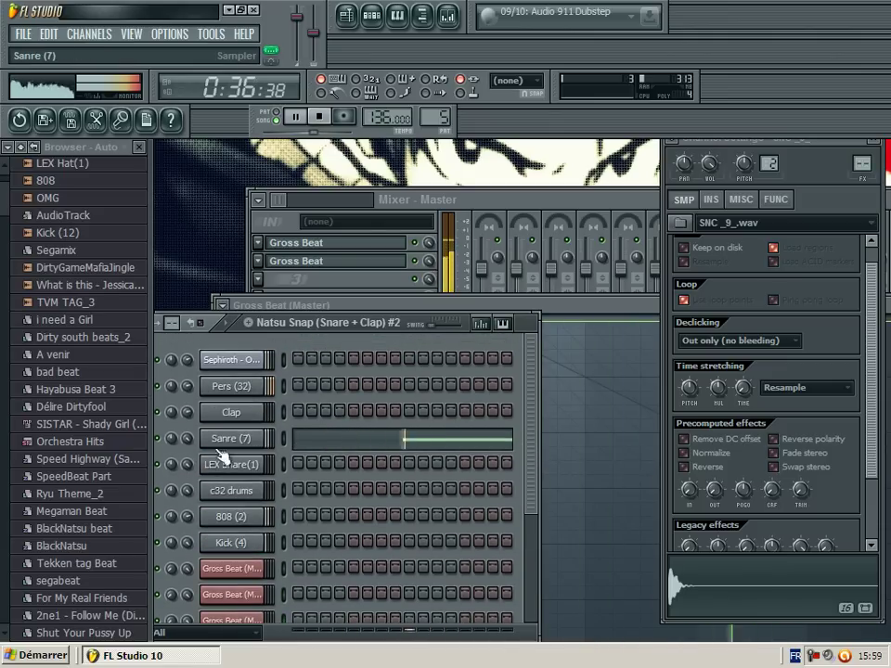
right_click(228, 442)
mouse_move(358, 494)
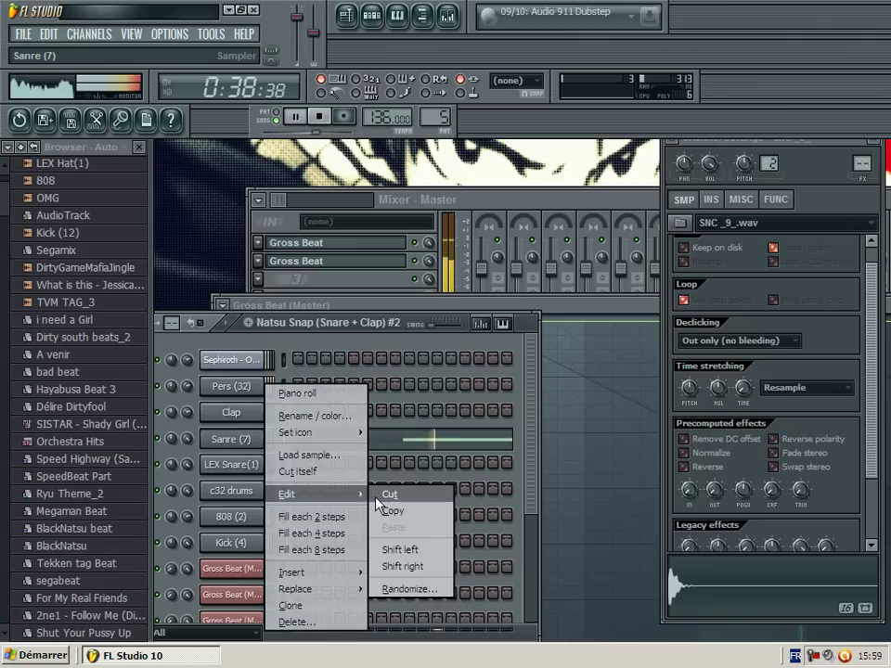
Step: Cut the Sanre (7) notes from the Natsu Snap (Snare + Clap) #2 pattern and open the SNC _9_ channel's miscellaneous settings
click(386, 494)
scroll(351, 473, down, 4)
click(253, 594)
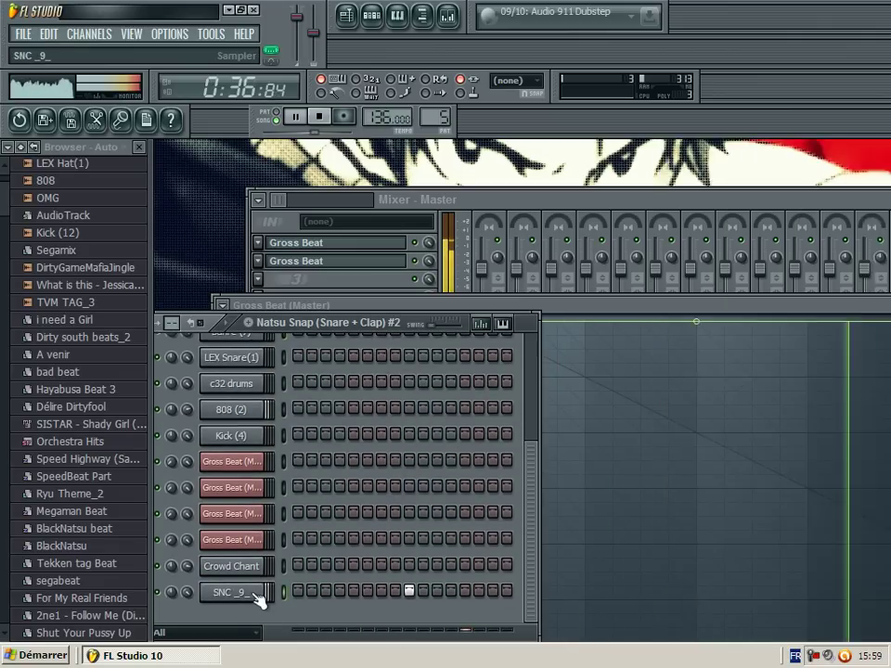
click(253, 595)
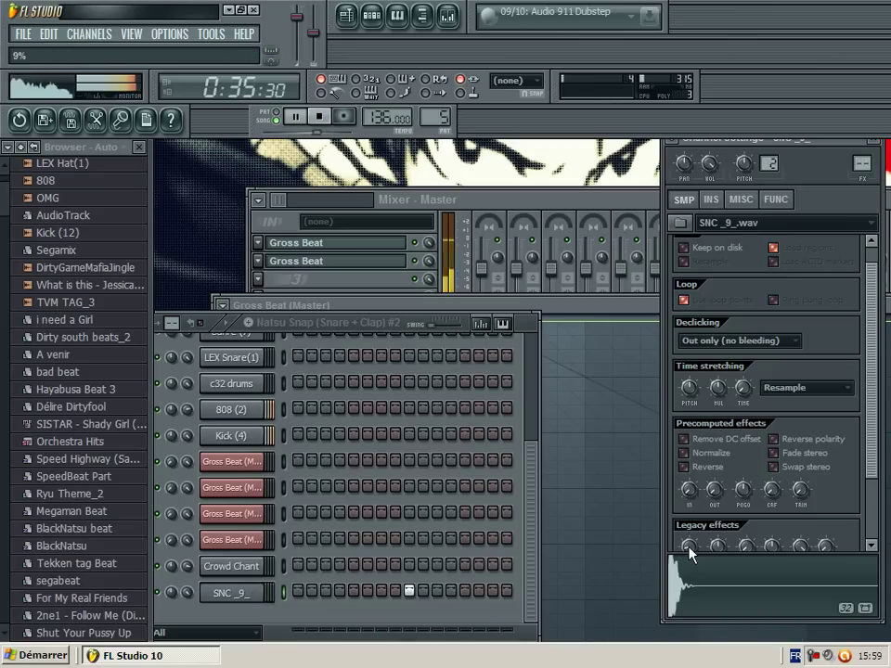
click(741, 200)
Step: Add a c32 drums hit on step 9 and set that channel's volume to about 87%
drag(532, 479, 501, 433)
click(410, 433)
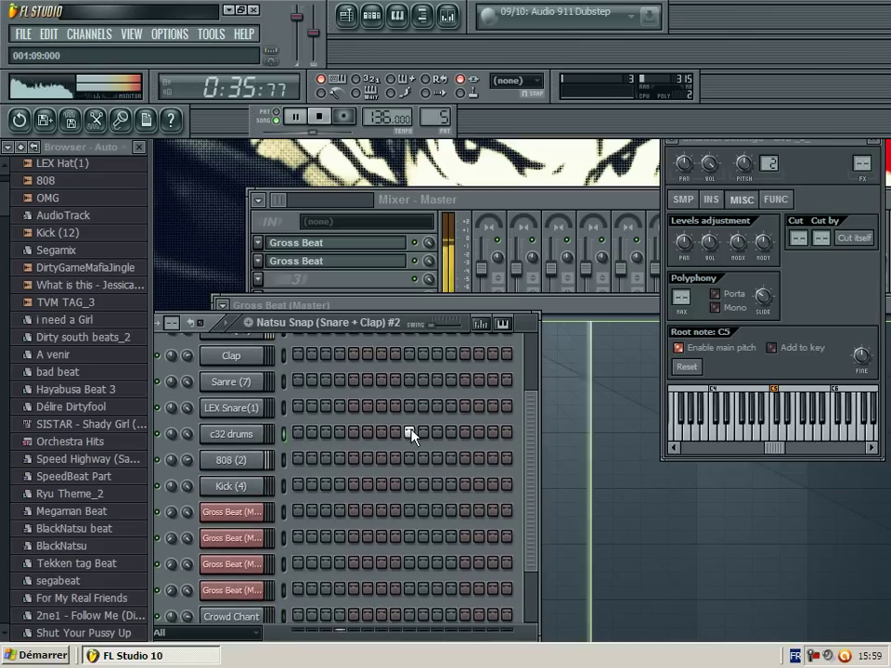
drag(188, 433, 189, 423)
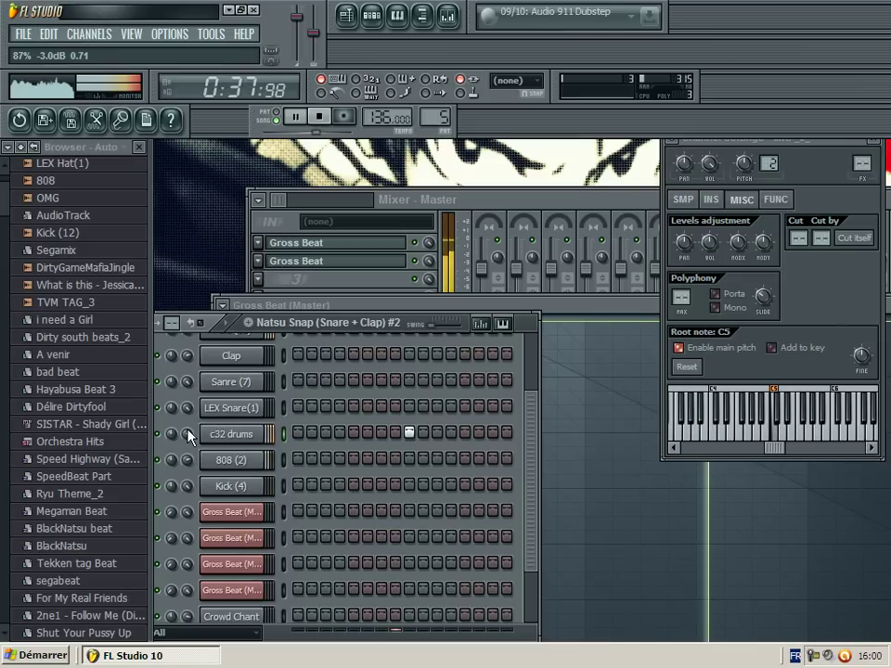
click(683, 201)
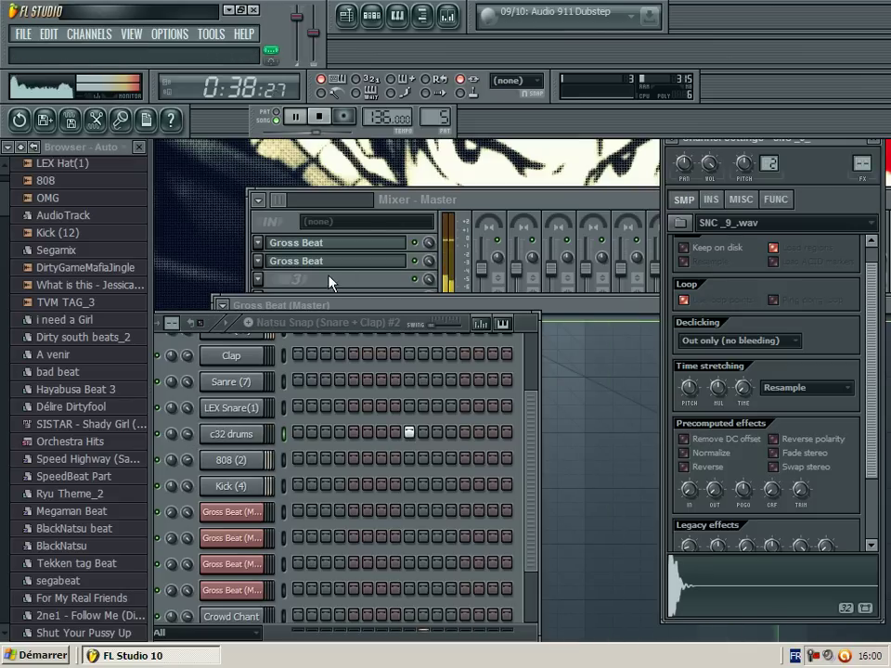
Step: Make the Natsu Kiss (Kick + Bass) clip at bar 21 on Track 4 a unique pattern
key(F5)
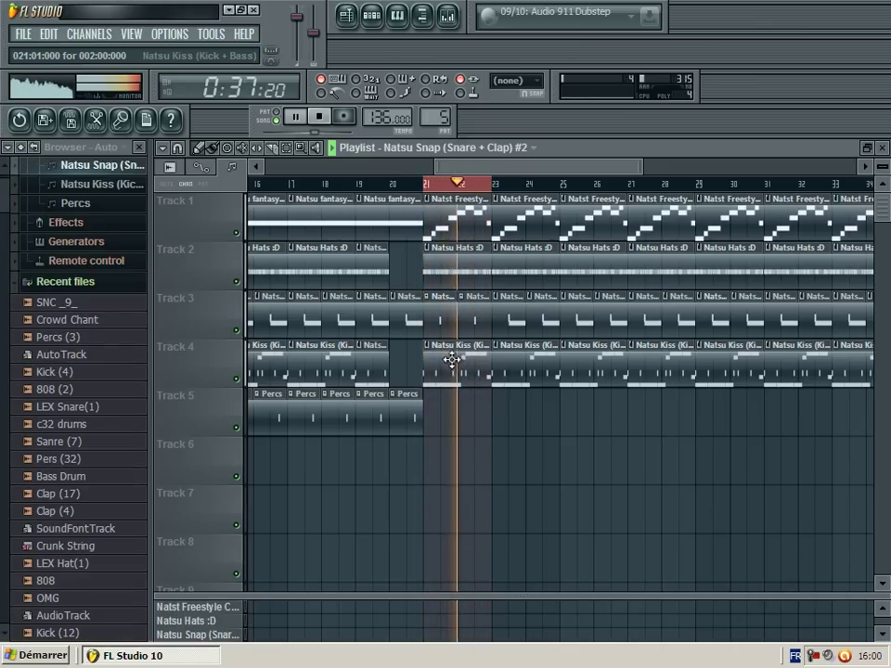
right_click(433, 358)
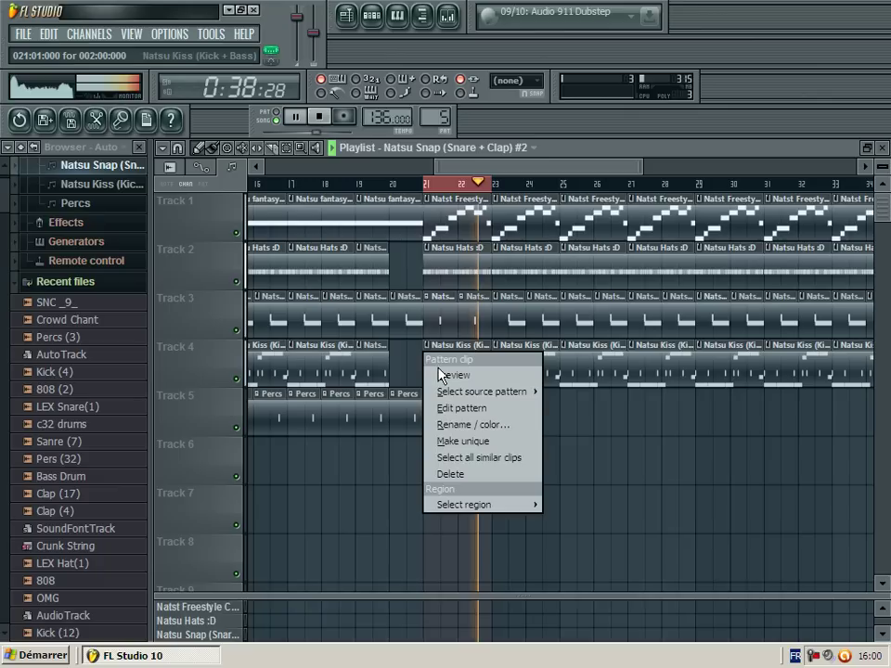
click(481, 442)
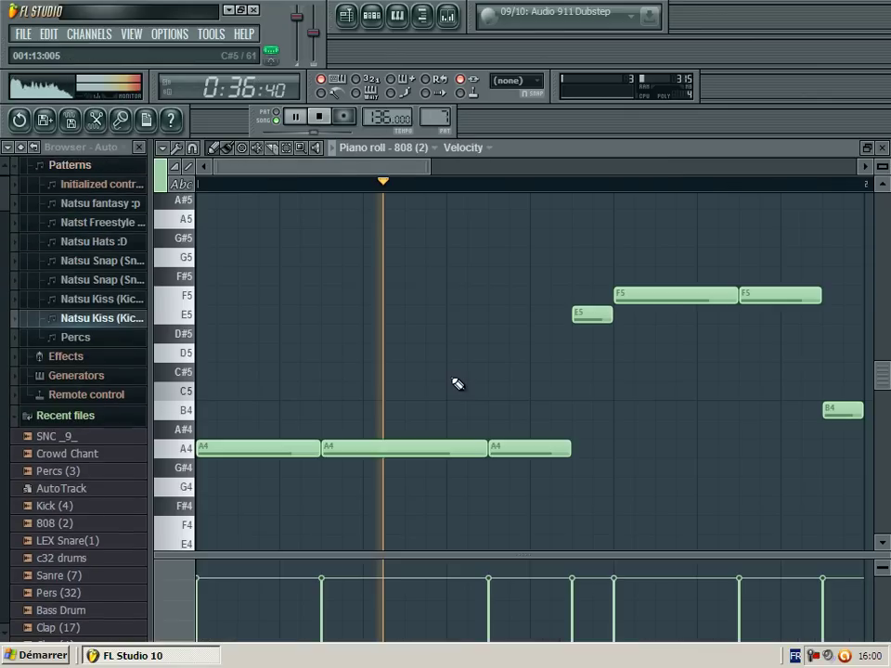
Step: In Natsu Kiss (Kick + Bass) #2, add Kick (4) hits on steps 25 and 31 and remove the hit on step 27
click(883, 148)
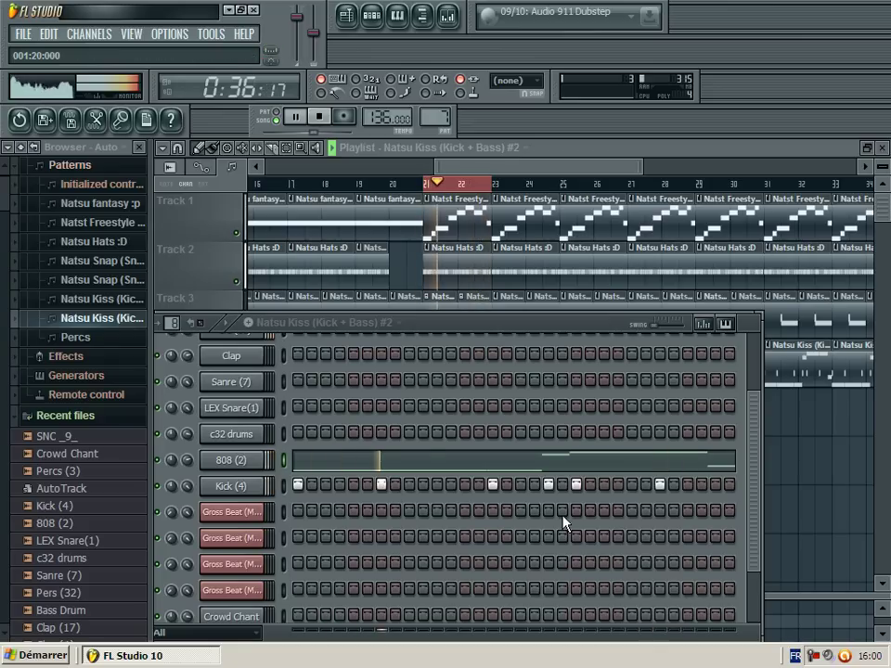
click(633, 485)
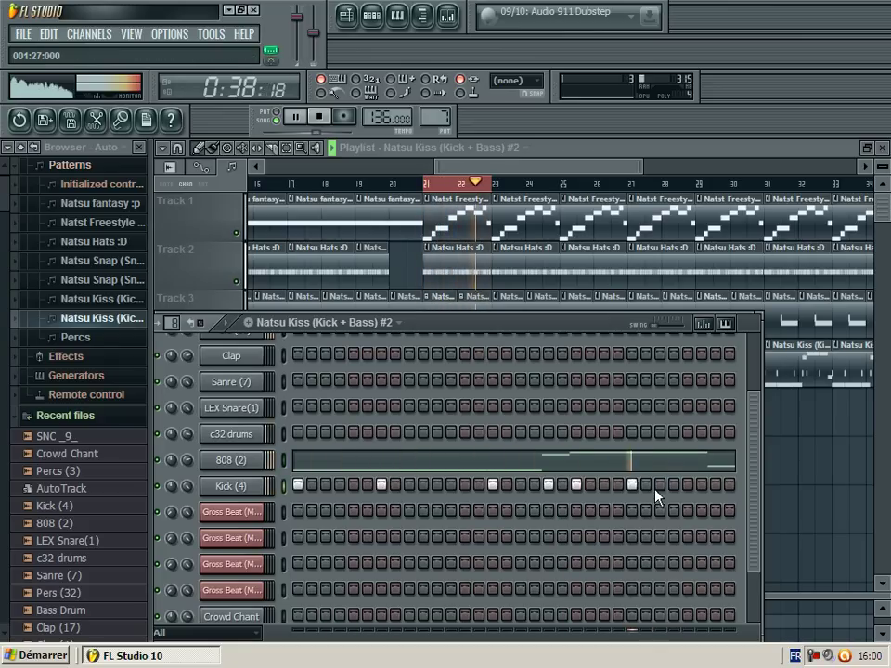
click(660, 484)
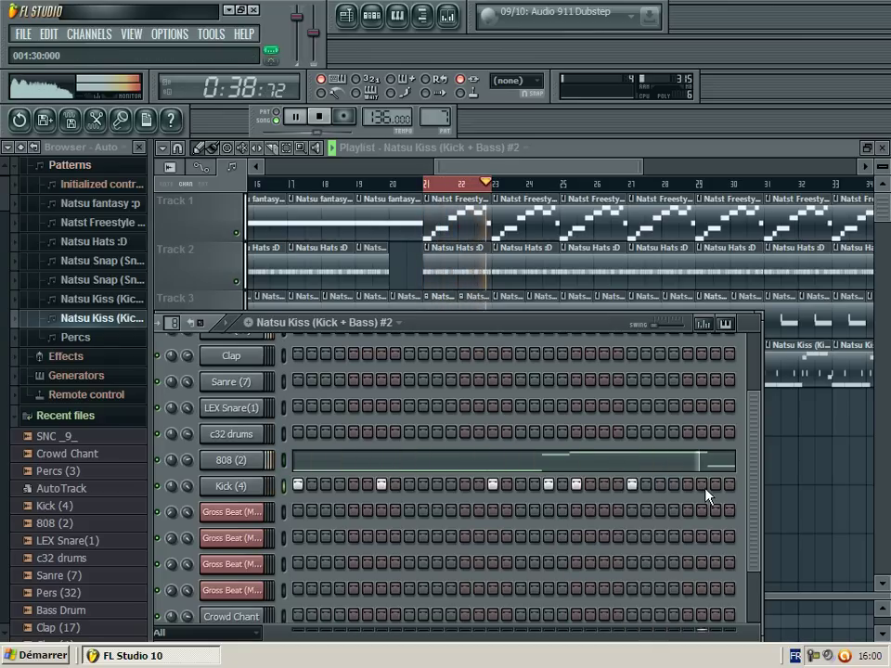
Step: In the 808 (2) melody, shorten the first F5 note to two steps and add an A5 and an E5 right after it
click(437, 464)
click(425, 184)
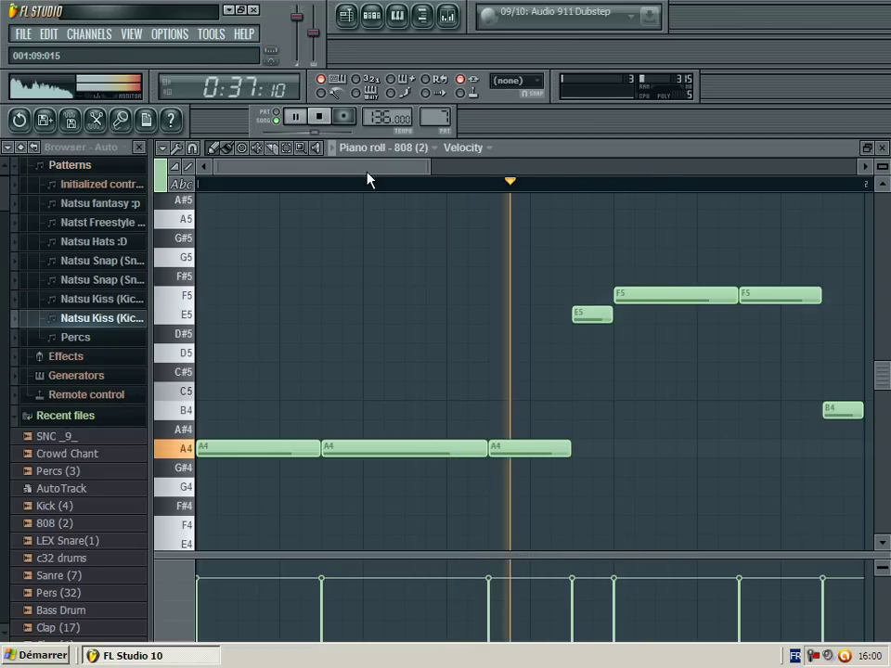
drag(368, 172, 425, 173)
drag(559, 295, 479, 324)
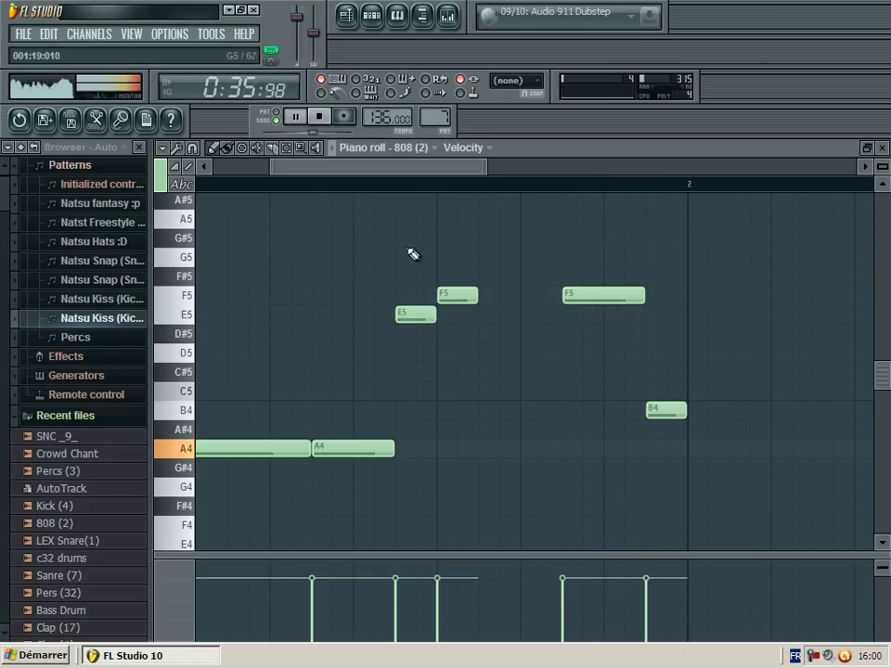
click(481, 220)
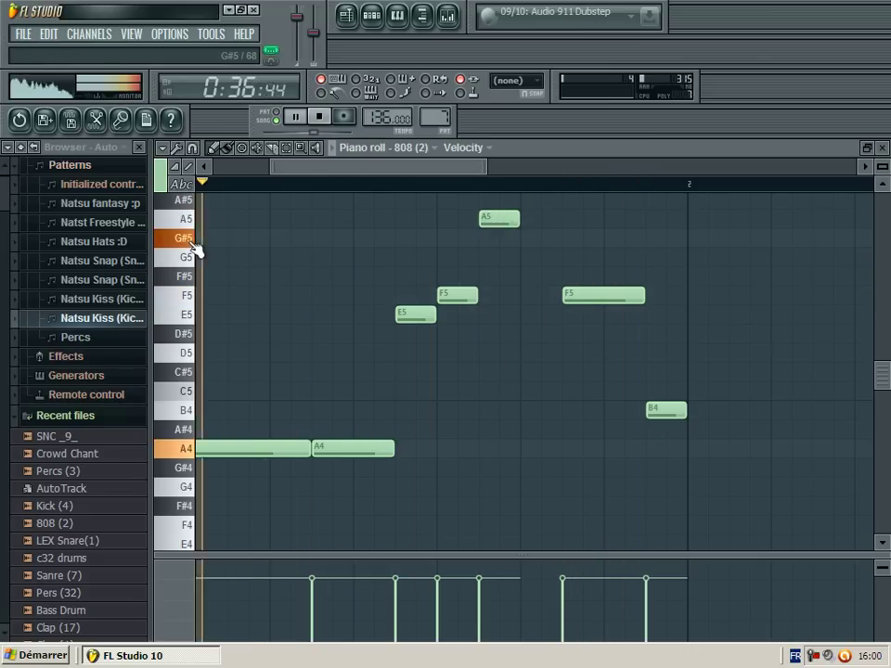
click(521, 259)
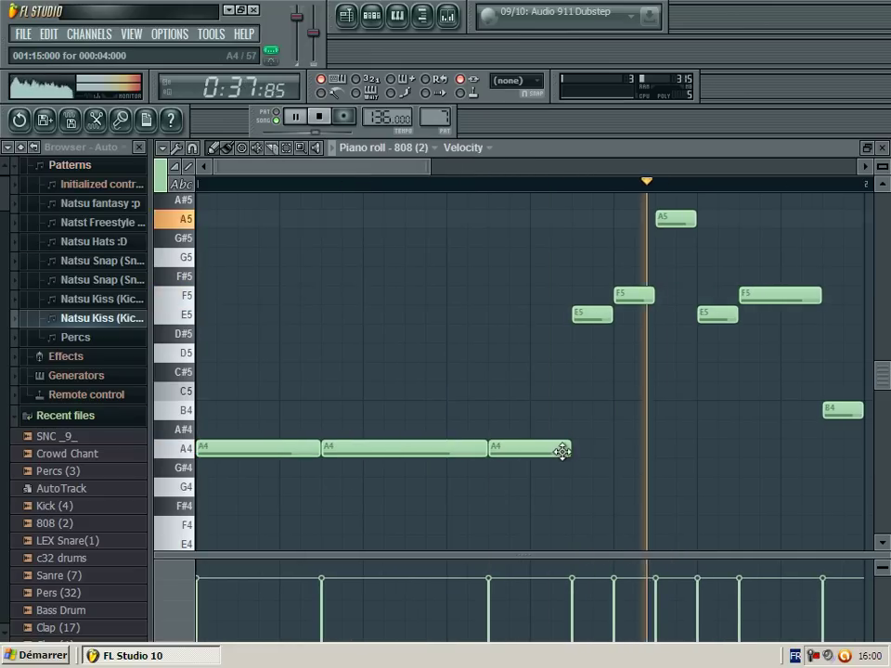
click(881, 148)
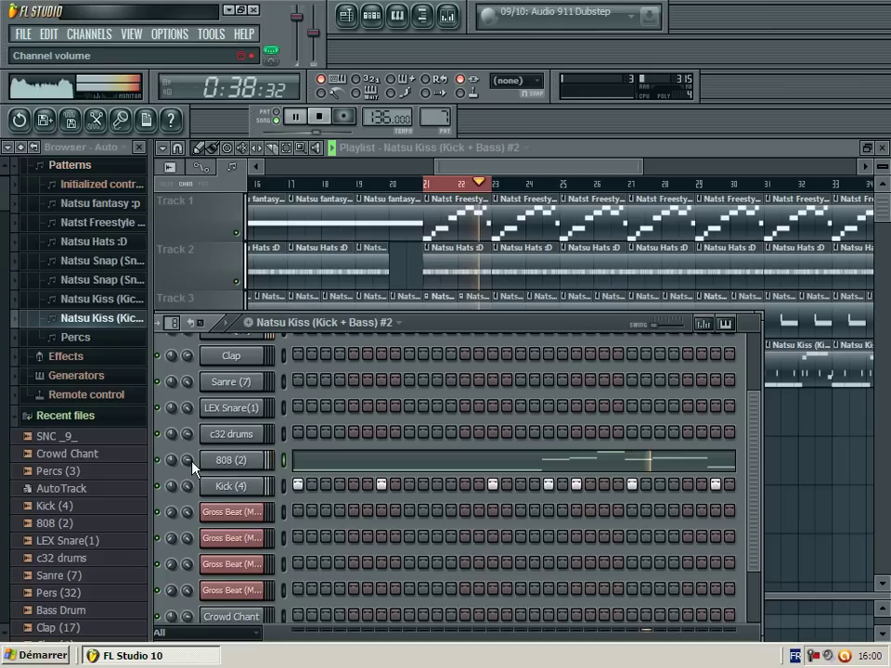
Step: Replace the Natsu Kiss (Kick + Bass) clips on Track 4 from bar 23 through bar 36 with Natsu Kiss (Kick + Bass) #2 clips
click(229, 487)
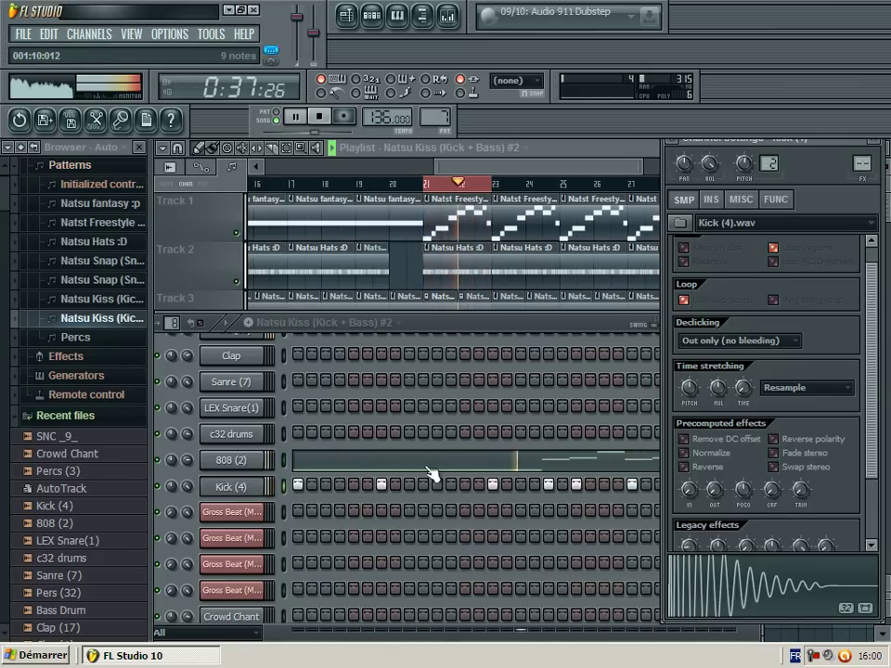
click(194, 234)
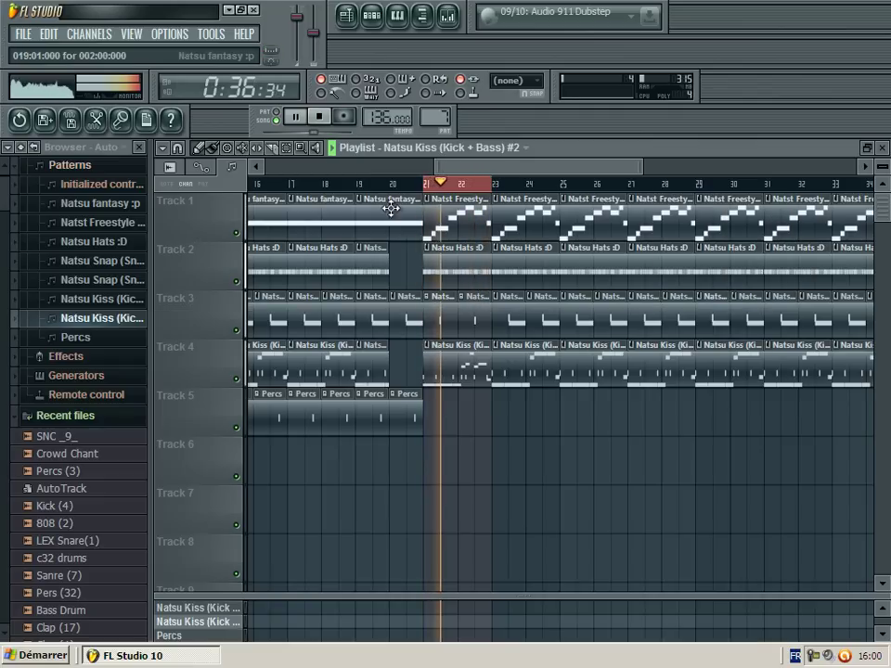
right_click(508, 376)
click(507, 379)
right_click(571, 377)
click(573, 378)
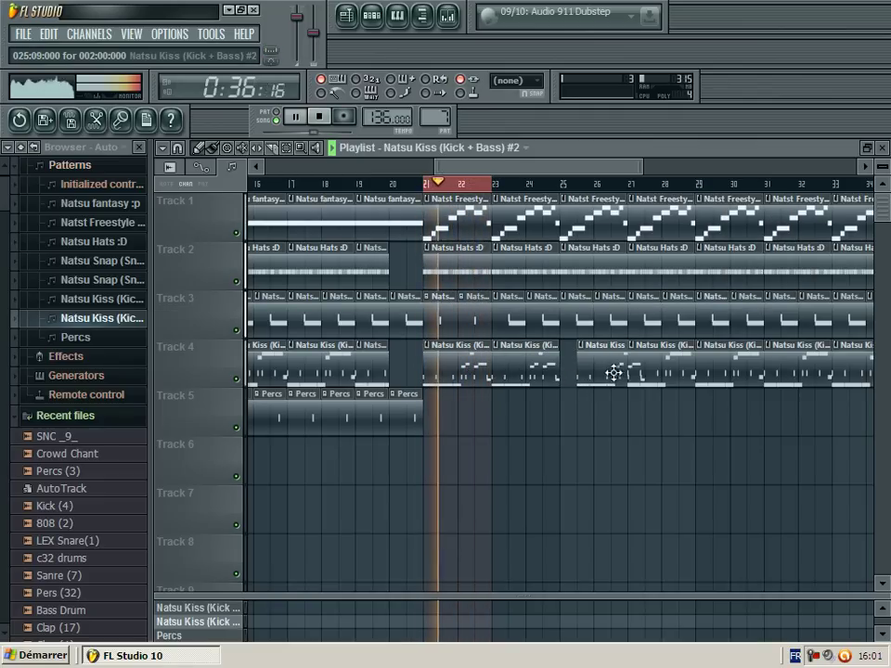
drag(613, 372, 597, 373)
right_click(651, 376)
click(635, 369)
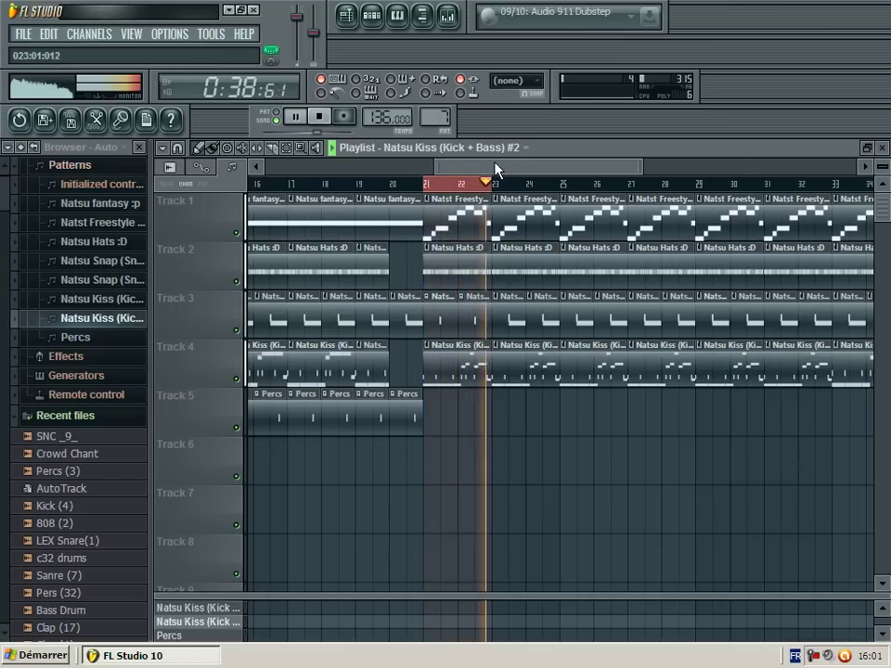
drag(494, 168, 596, 168)
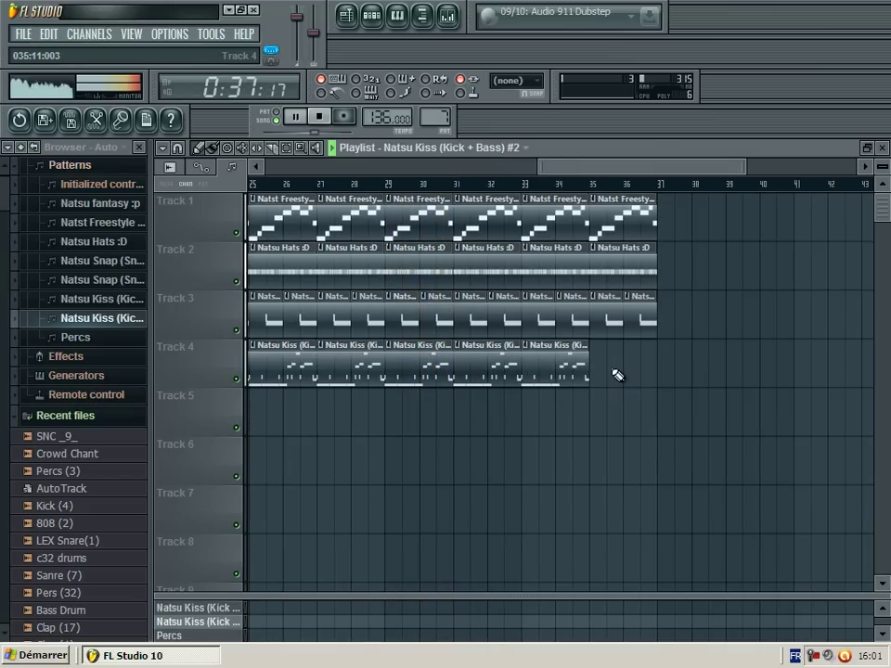
drag(629, 173, 547, 176)
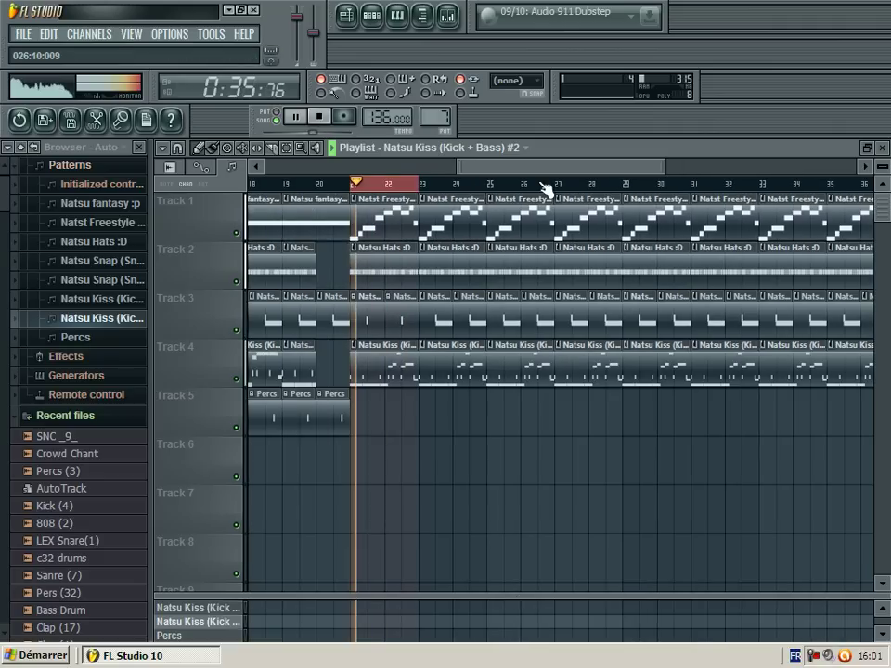
Step: Clear the bar 21–22 time selection and delete the Natsu Snap clips on Track 3 from bar 23 onward
click(367, 189)
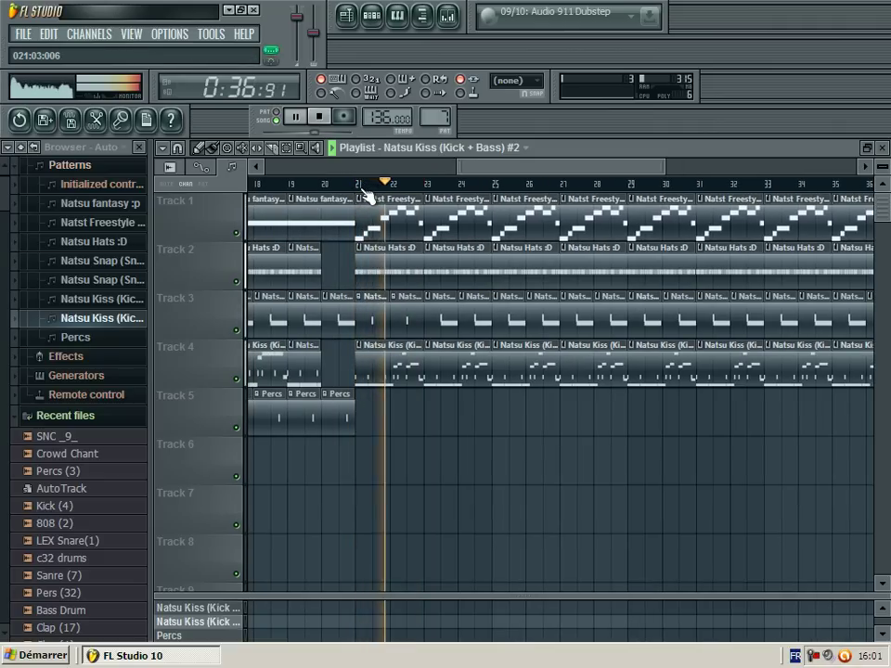
drag(489, 175, 500, 175)
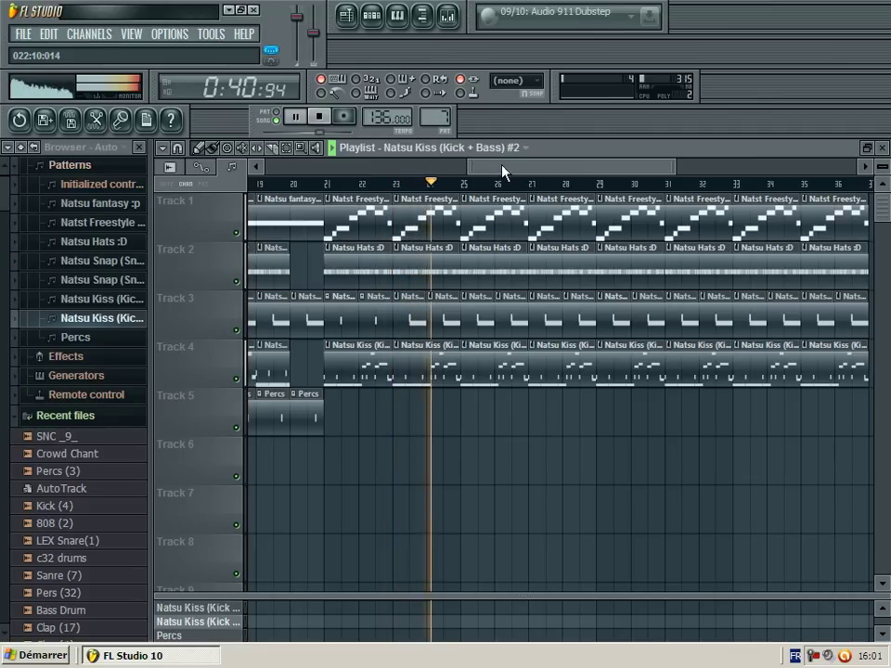
drag(411, 321, 875, 308)
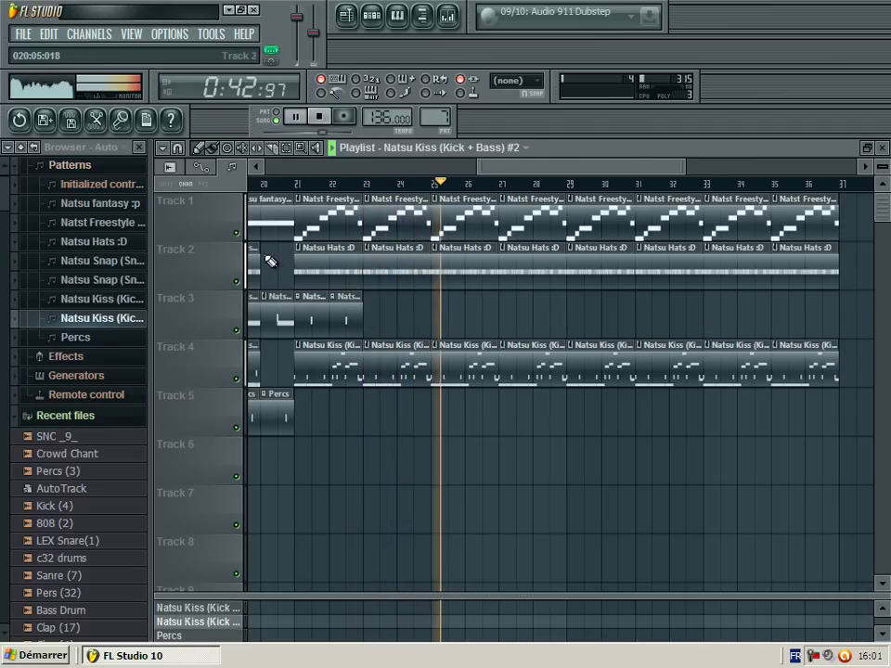
Step: Repeat the two Natsu Snap (Snare + Clap) #2 clips from bars 21–22 along Track 3 until the end of bar 36
click(288, 147)
drag(312, 313, 339, 313)
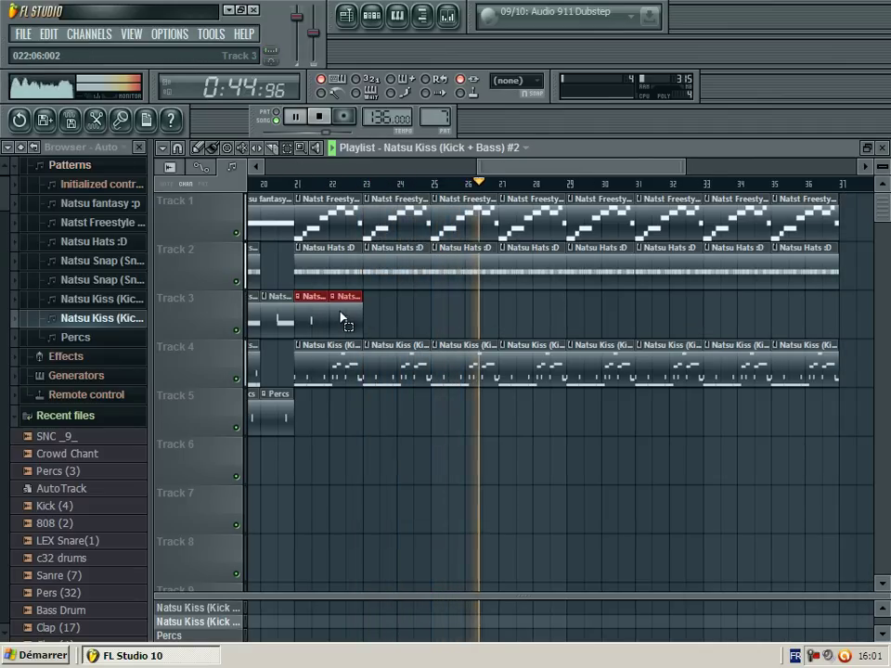
key(ctrl+b)
key(ctrl+b)
key(ctrl+b)
key(ctrl+b)
key(ctrl+b)
key(ctrl+b)
key(ctrl+b)
key(ctrl+b)
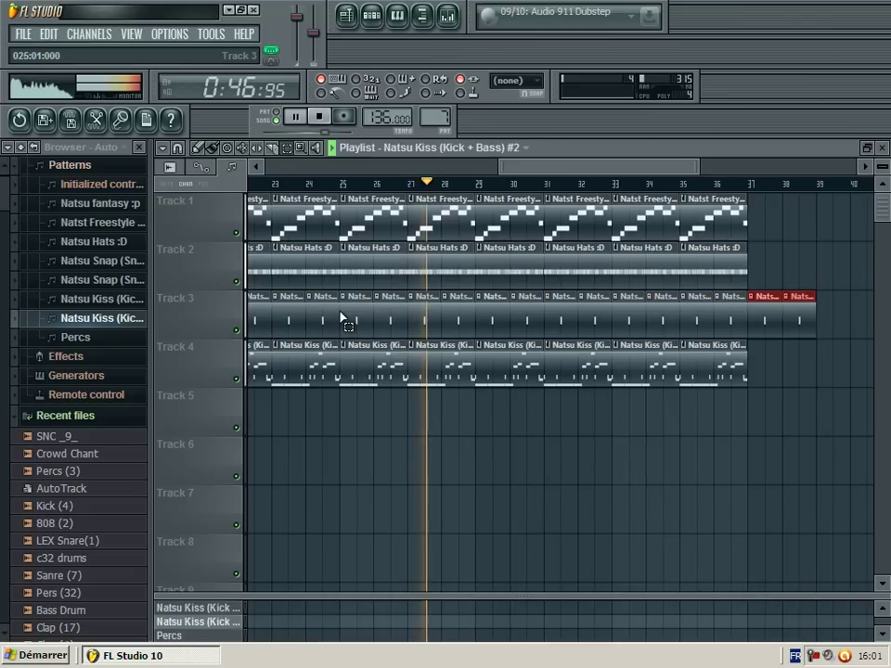
right_click(801, 322)
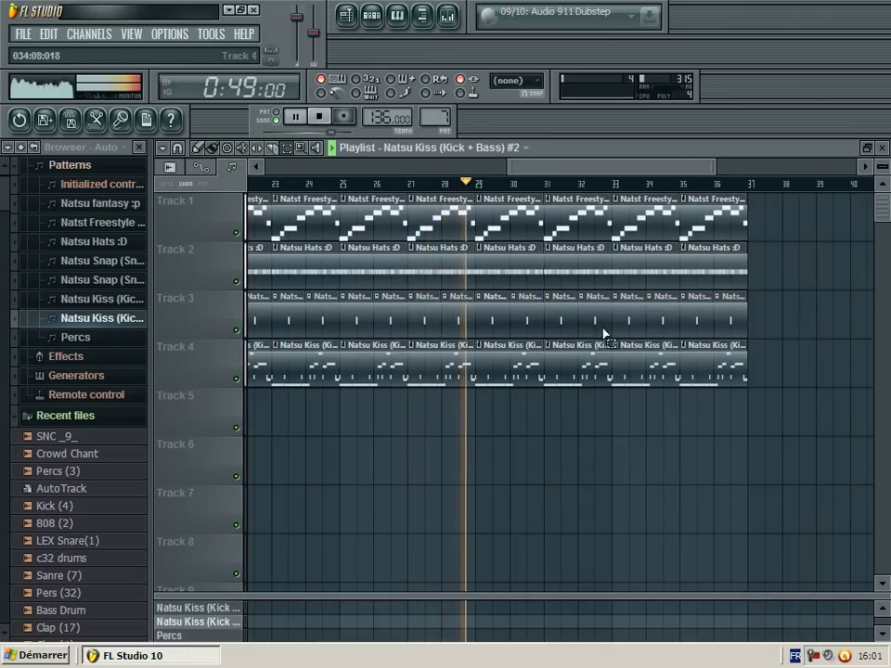
Step: In Natsu Snap (Snare + Clap) #2, remove the c32 drums hit and add an SNC _9_ hit on step 15
click(201, 149)
double_click(408, 325)
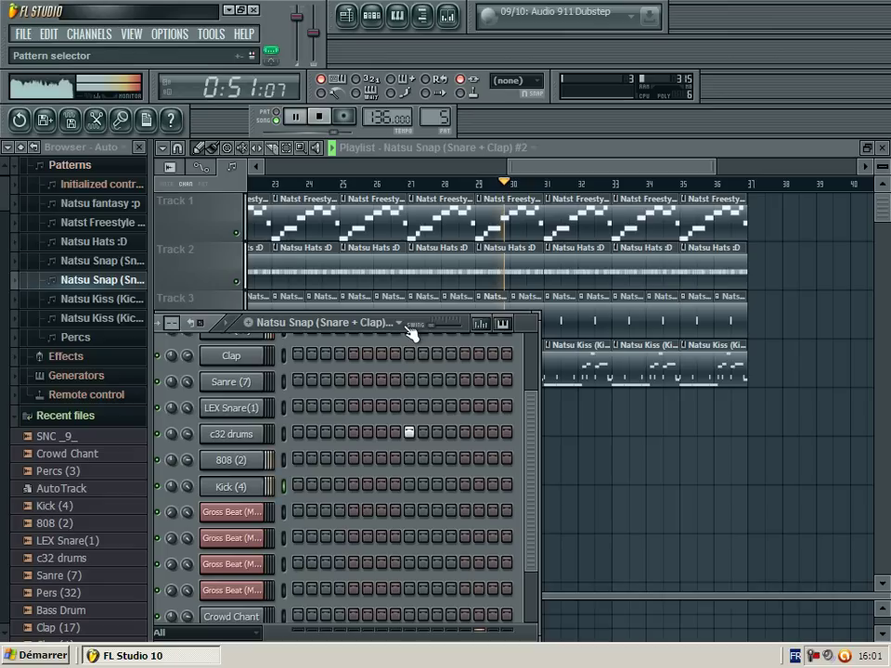
scroll(409, 437, down, 2)
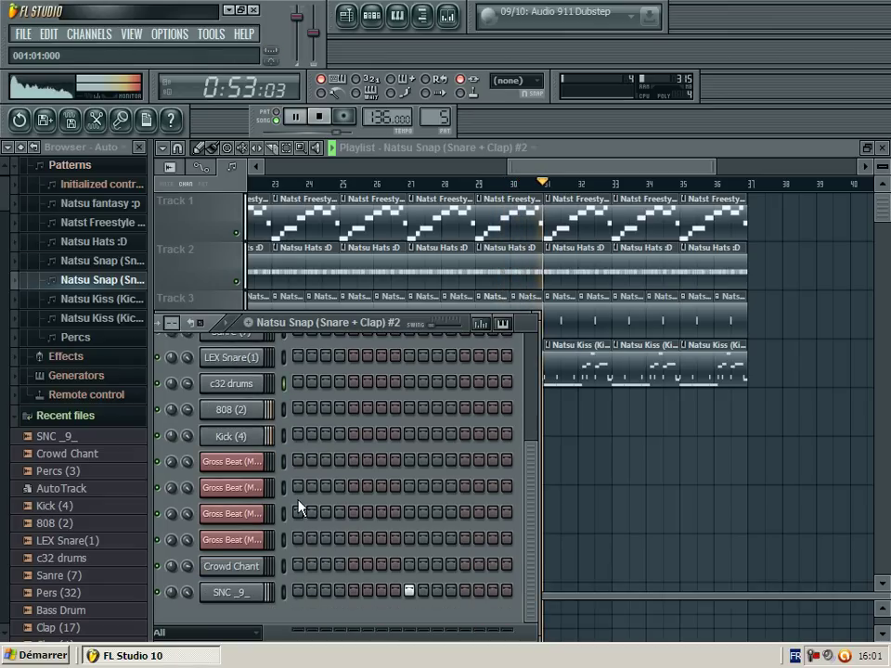
click(231, 592)
mouse_move(734, 164)
mouse_down()
mouse_move(733, 173)
mouse_move(743, 169)
mouse_up()
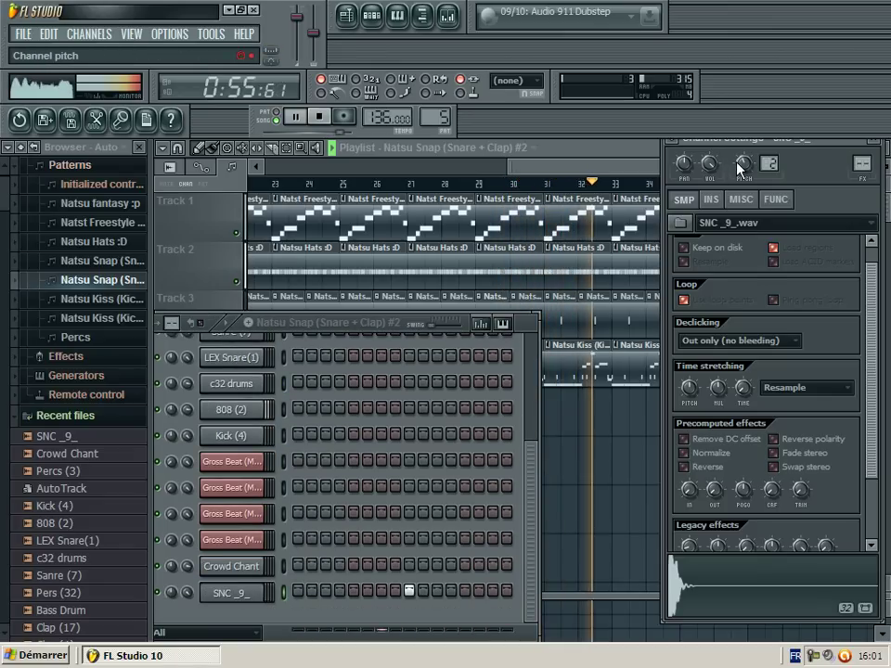
click(493, 591)
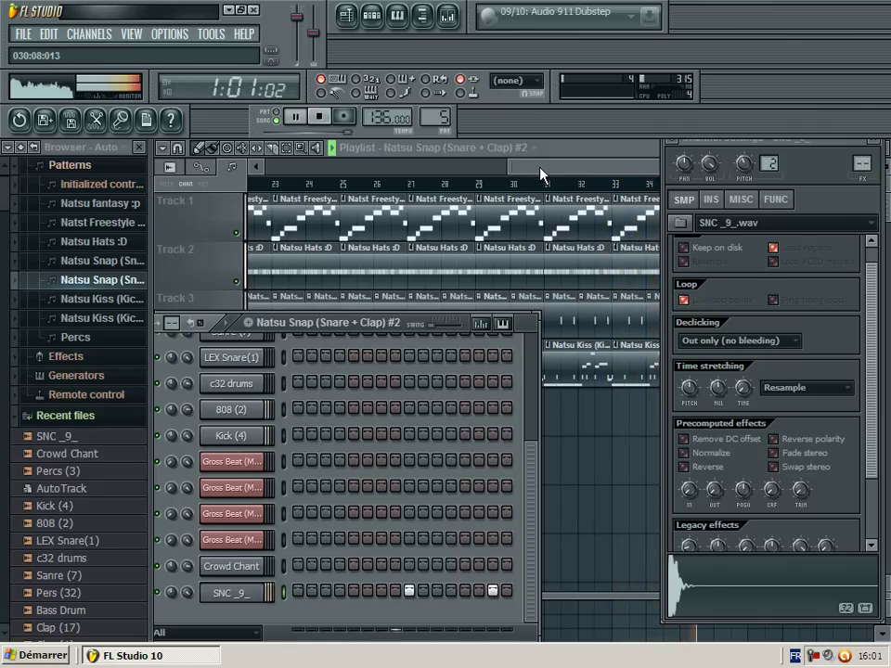
Step: Play the song from its beginning and open the Sephiroth - One Winged Angel channel in Slicex
drag(540, 175, 470, 193)
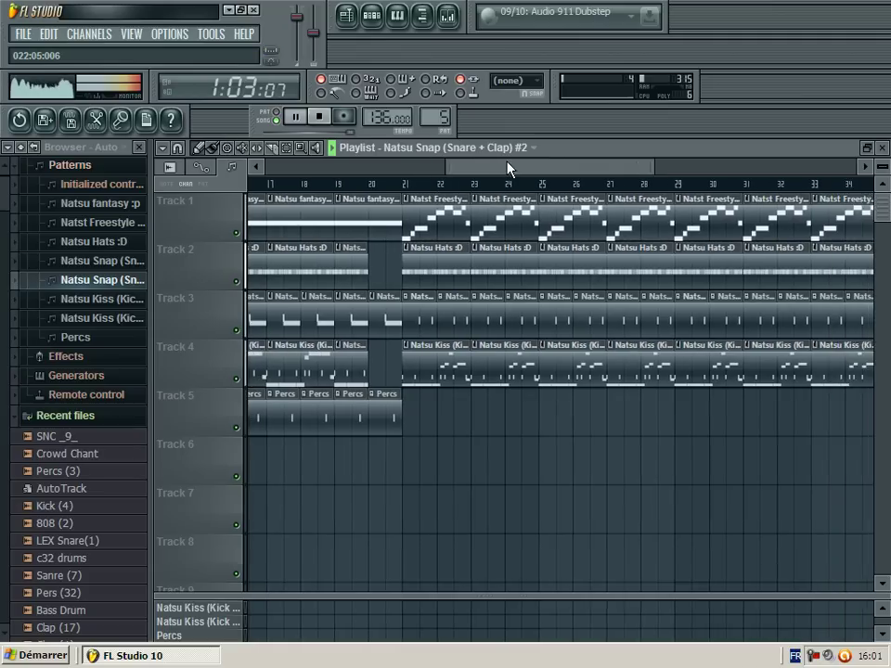
drag(507, 164, 125, 216)
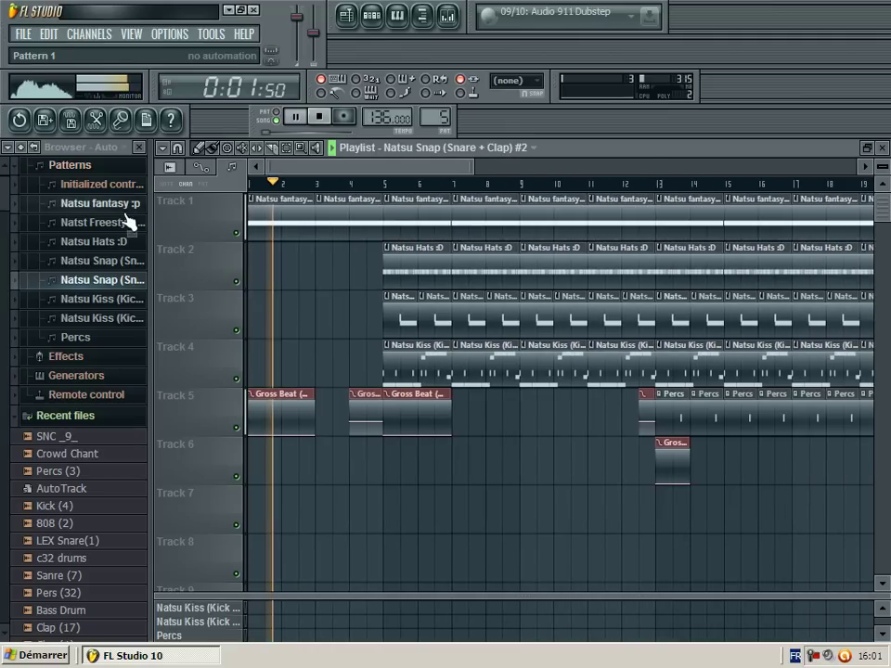
click(884, 148)
click(243, 362)
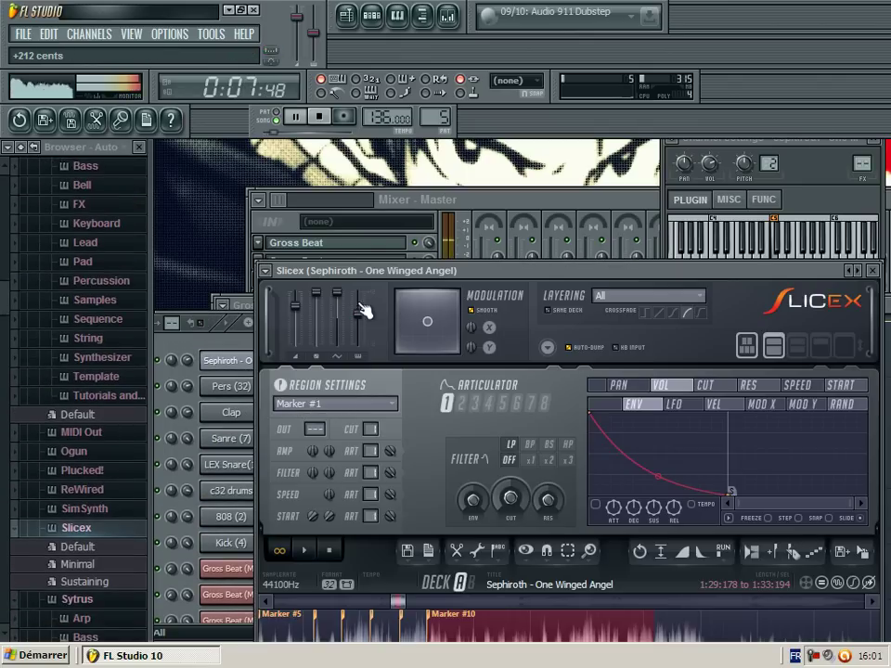
Step: Shorten the Natsu Hats :D clip before bar 13 on Track 2 so it ends halfway through bar 12
key(F5)
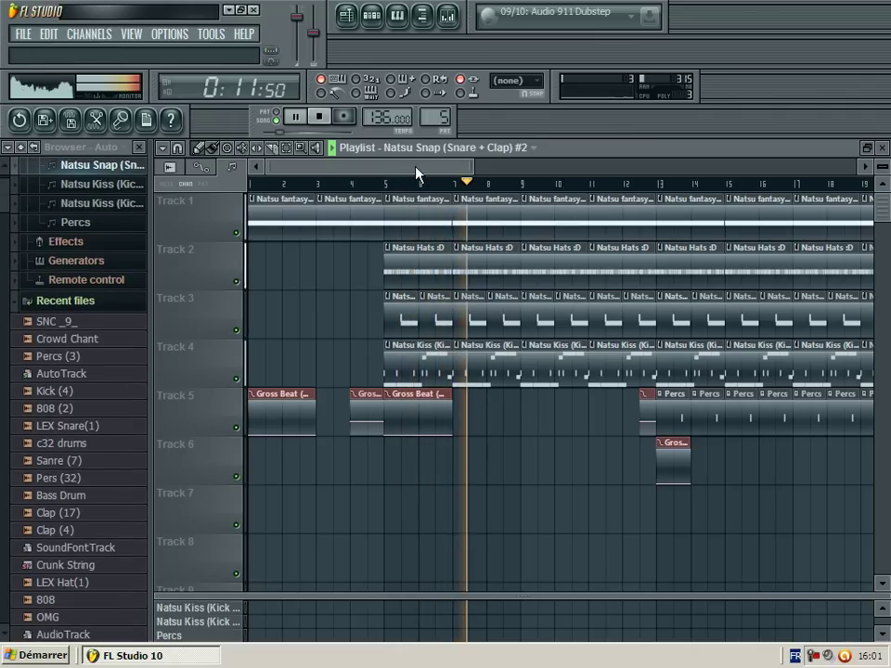
drag(418, 175, 487, 163)
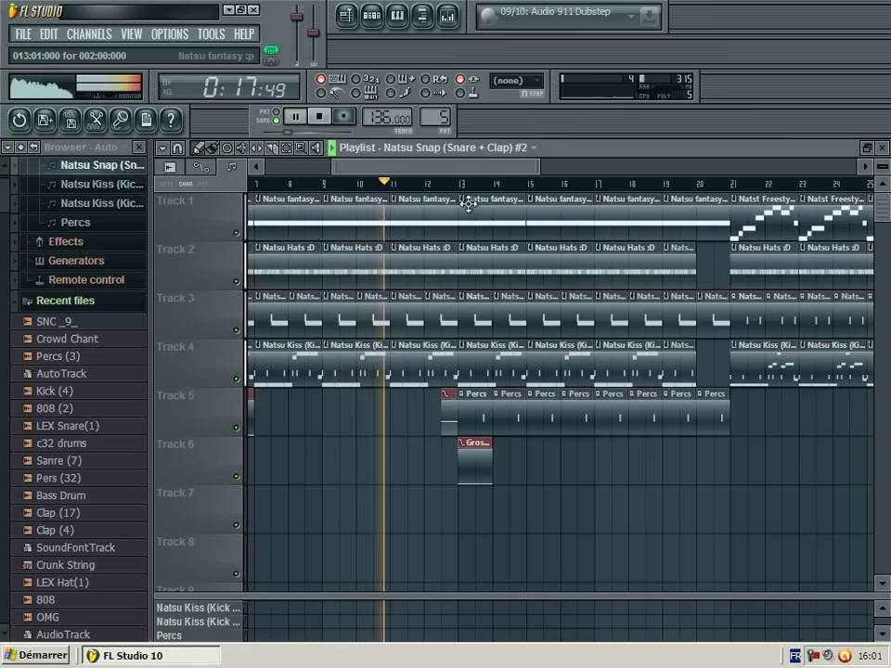
drag(453, 167, 465, 167)
drag(422, 278, 406, 275)
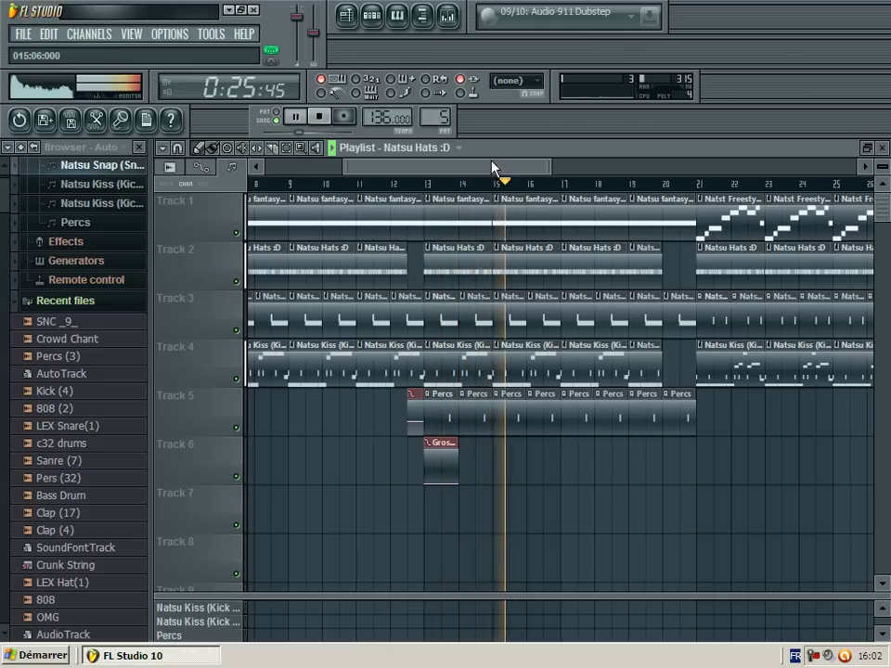
Step: Delete the Natsu Kiss clip in bar 19 on Track 4 and the Percs clip in bar 20 on Track 5
drag(492, 167, 563, 128)
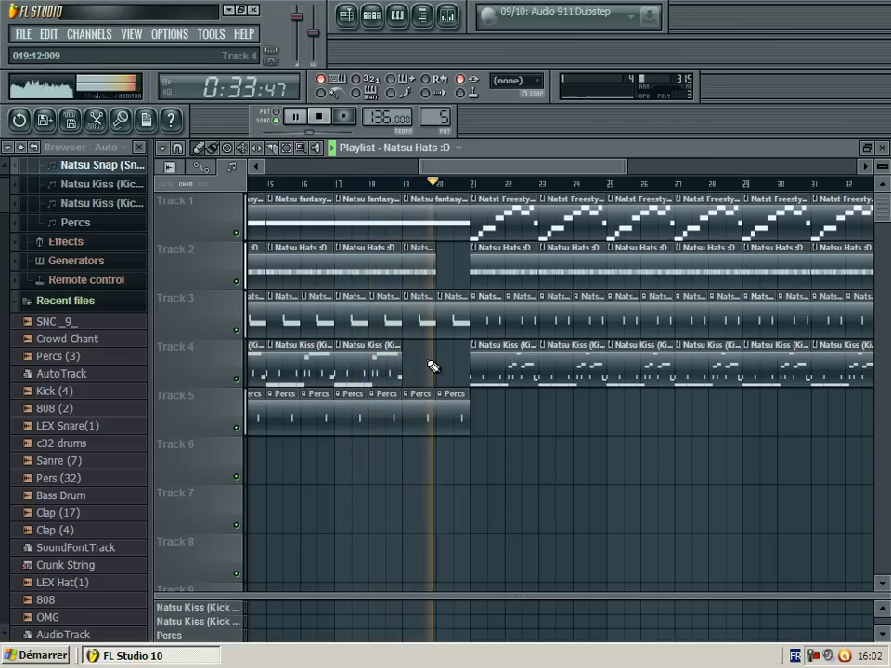
right_click(454, 402)
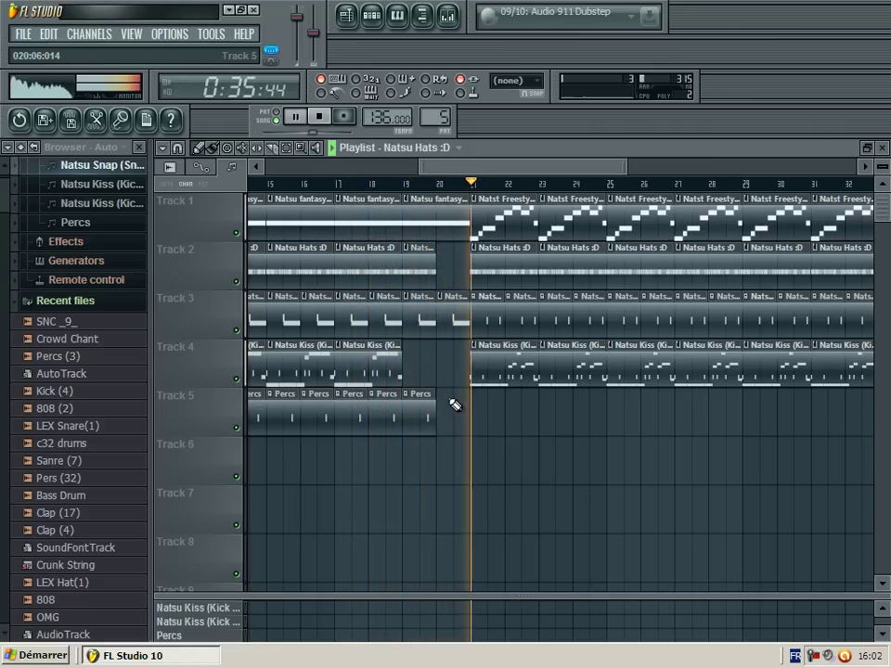
Step: Duplicate the last Natst Freestyle Chop clip from bars 35–36 to bar 37 on Track 1 and make the copy unique
drag(464, 167, 574, 168)
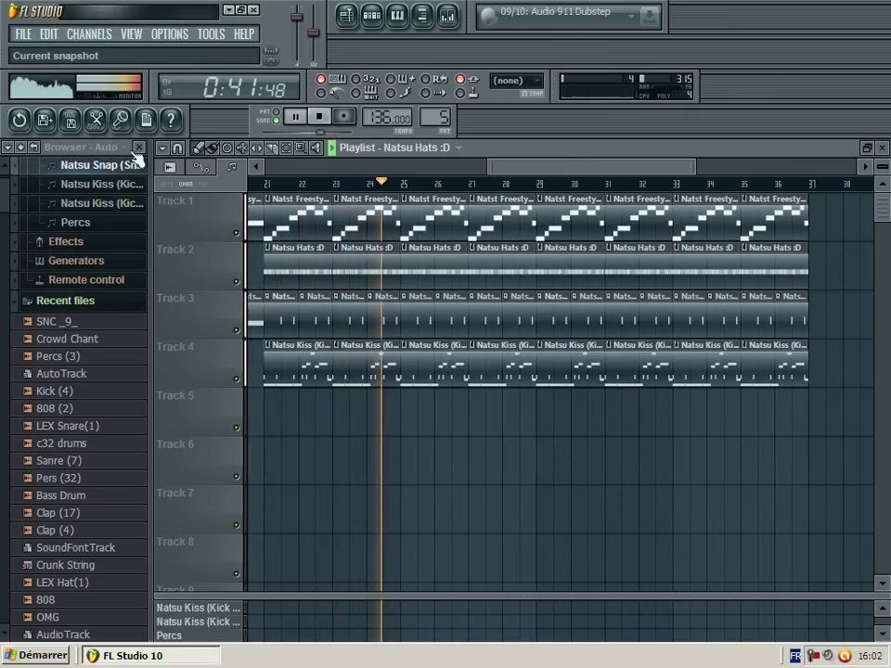
drag(276, 218, 816, 422)
click(775, 235)
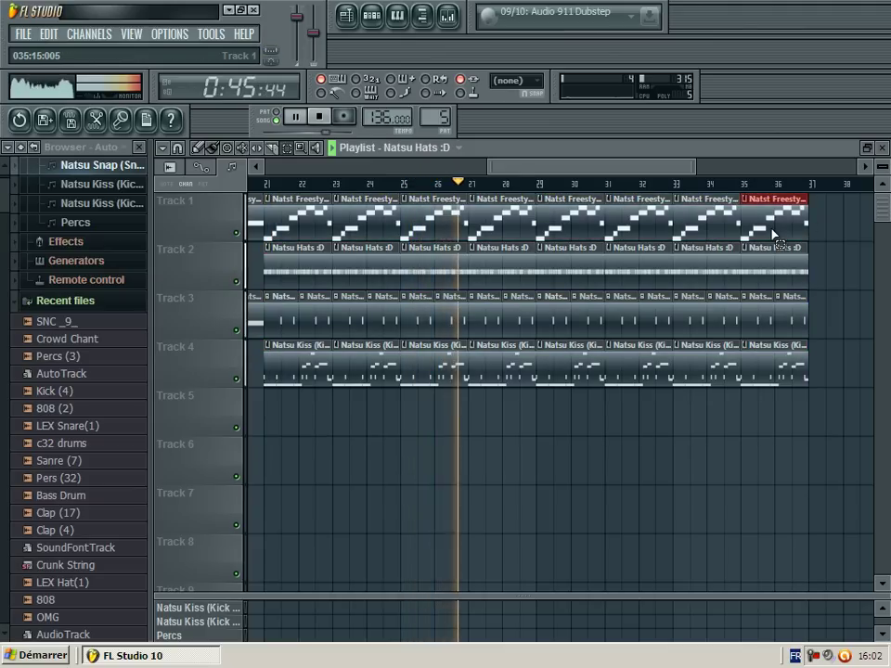
key(ctrl+b)
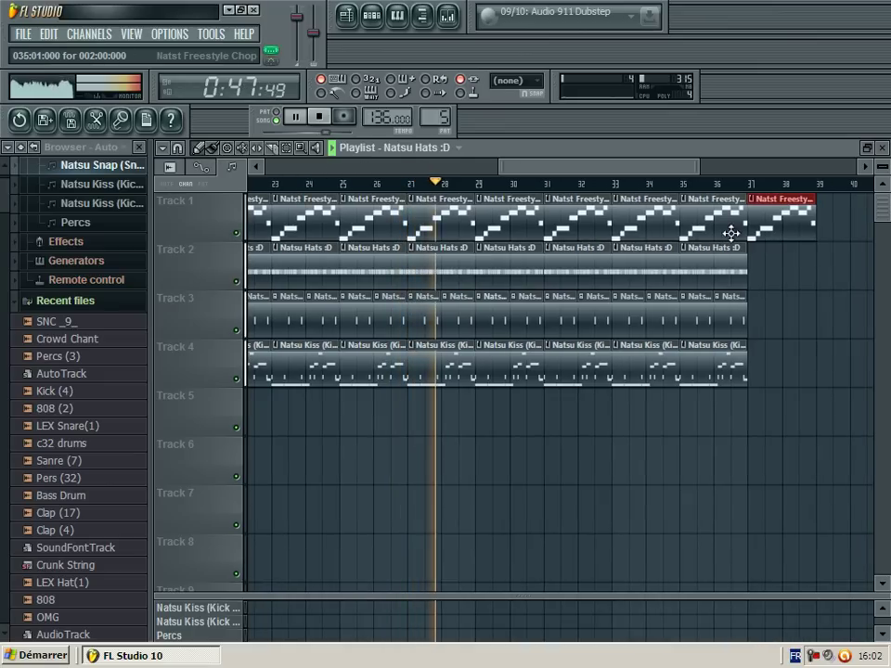
right_click(756, 210)
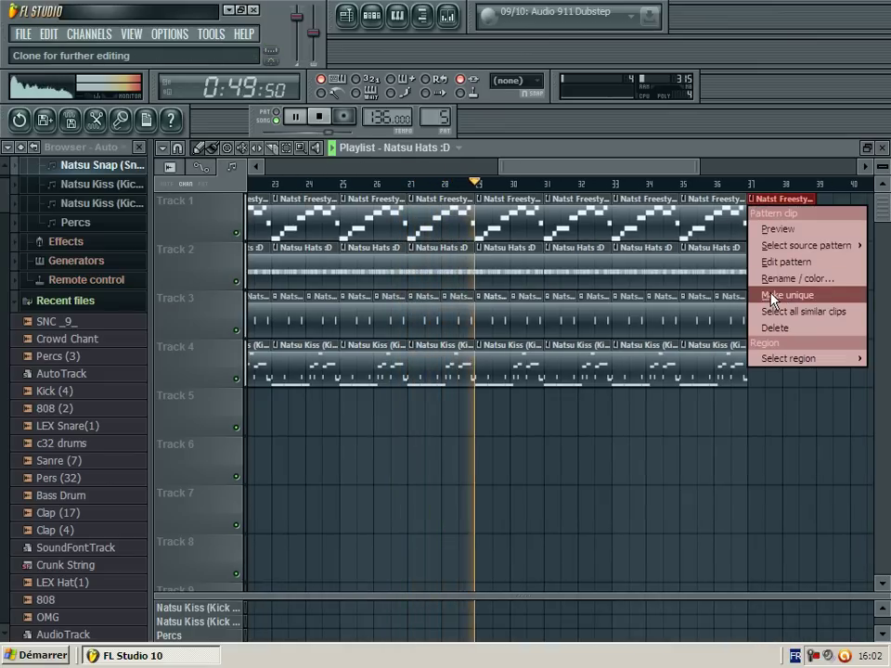
click(771, 296)
Step: In the unique chop's first bar, change the third and fourth notes to Marker #3 (four steps) and Marker #4, and add Marker #5 on step 11
key(F7)
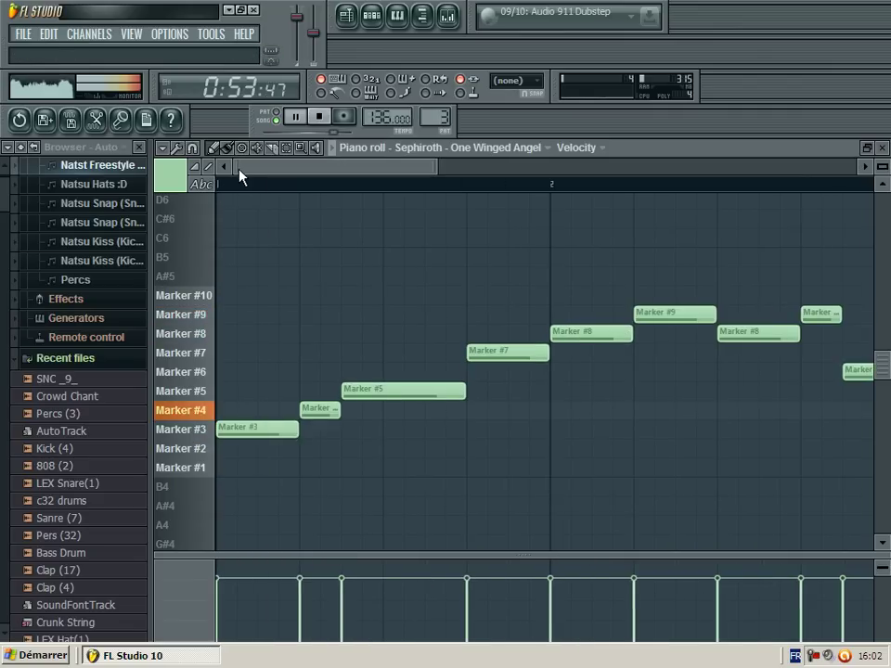
click(281, 112)
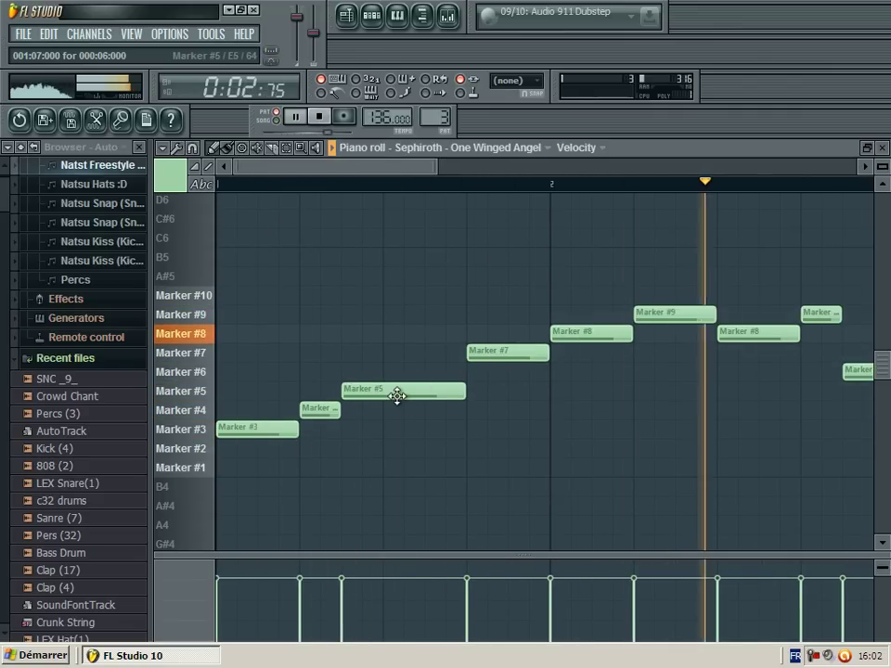
drag(397, 394, 397, 446)
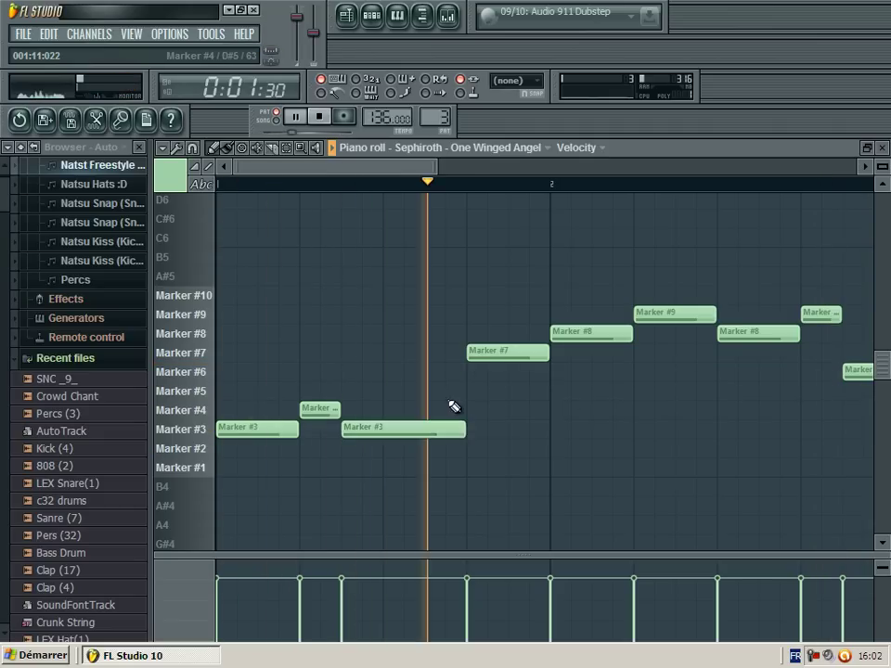
mouse_move(489, 358)
mouse_down()
mouse_move(490, 421)
mouse_move(420, 428)
mouse_up()
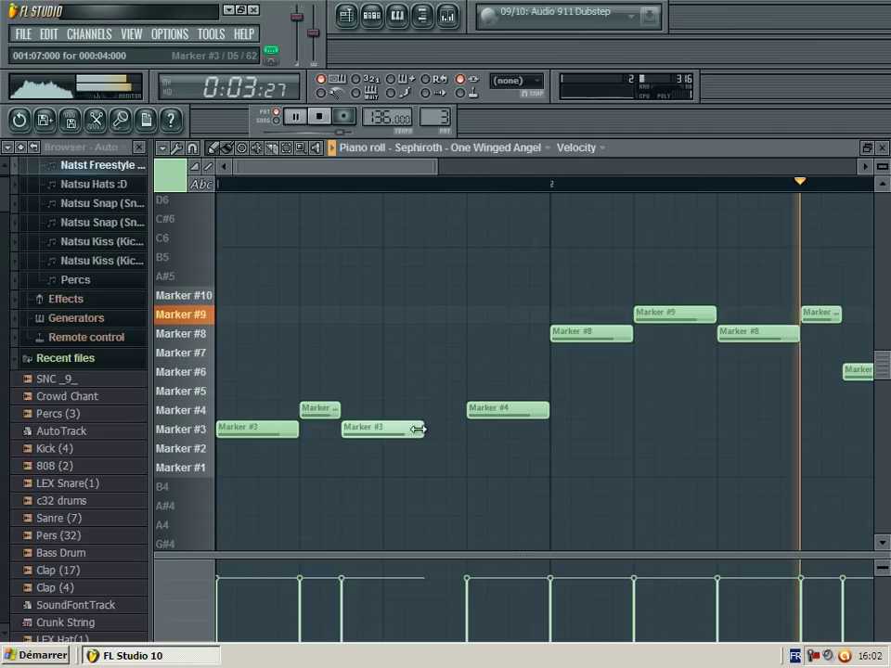
click(429, 391)
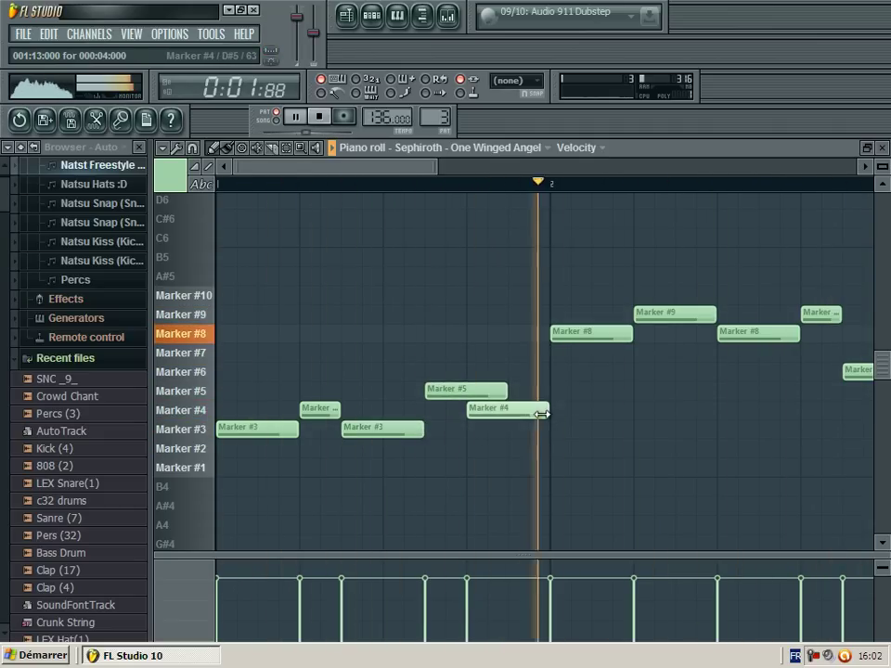
Step: Lower the first three notes of the chop's second bar to Marker #6, Marker #7 and Marker #6
scroll(541, 393, right, 2)
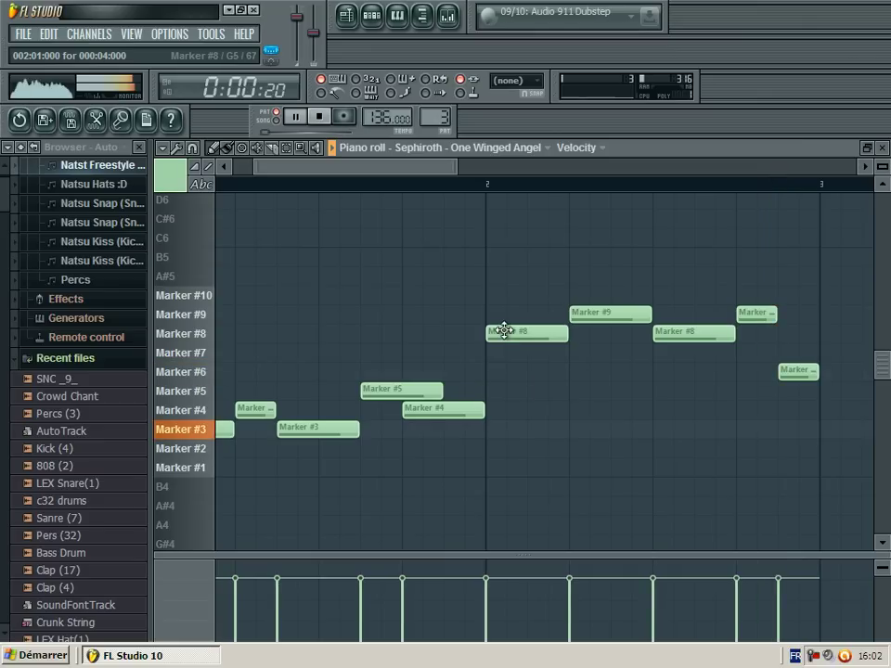
drag(503, 333, 504, 377)
drag(602, 333, 591, 354)
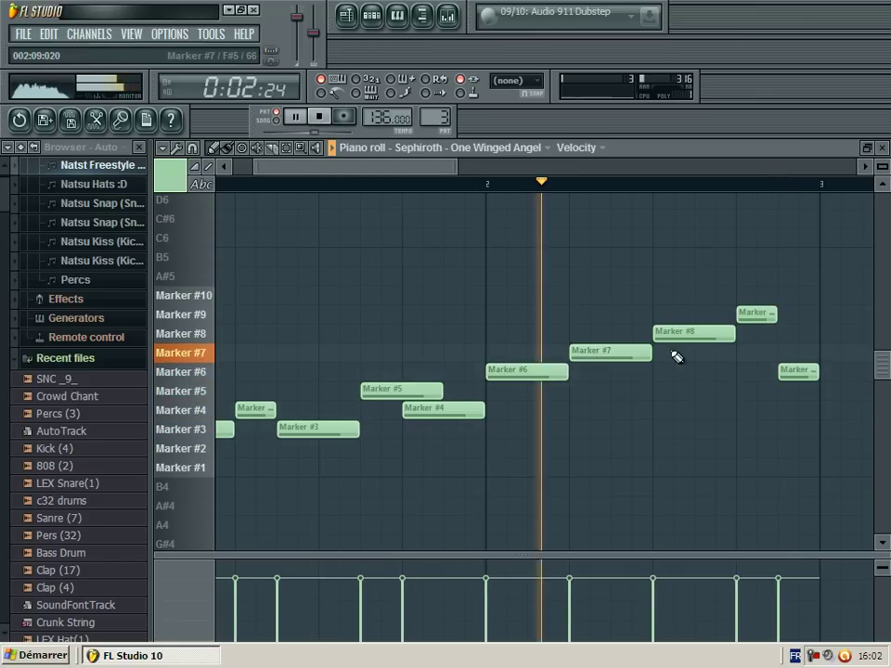
mouse_move(683, 334)
mouse_down()
mouse_move(670, 381)
mouse_move(623, 378)
mouse_up()
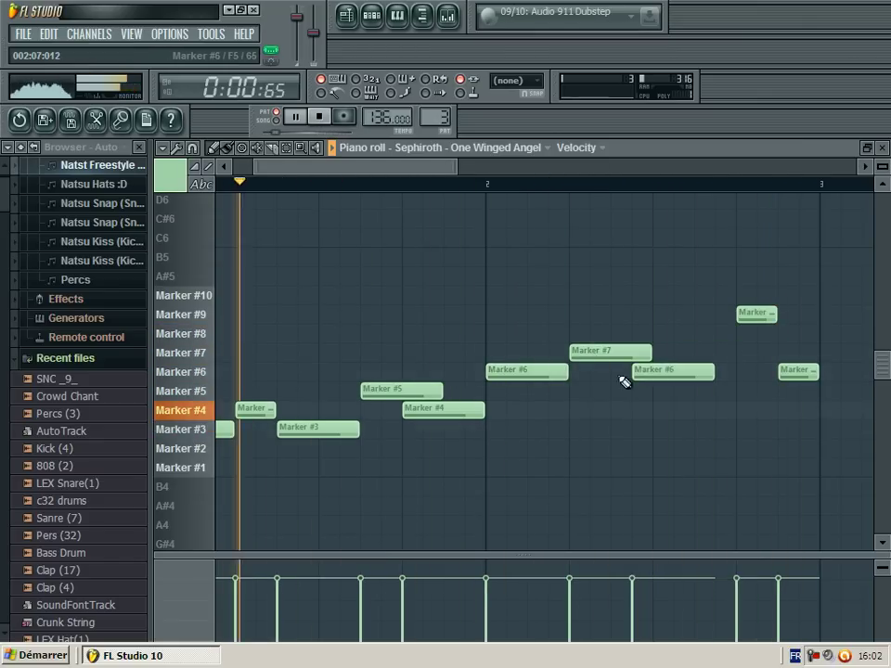
Step: Rework the start of bar 2 into two two-step Marker #6 notes followed by Marker #7 on step 5, removing the Marker #6 note after it
click(557, 373)
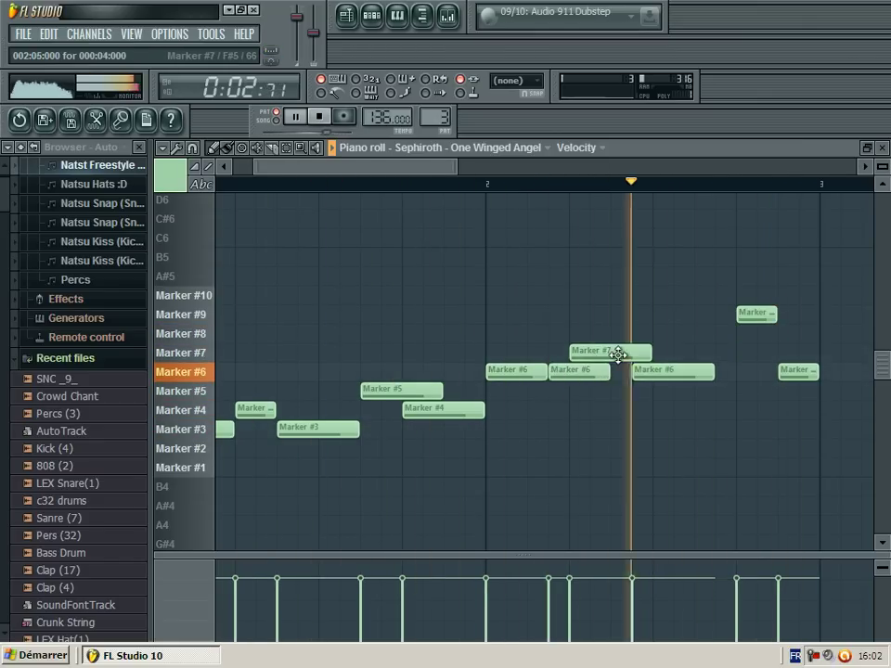
right_click(616, 356)
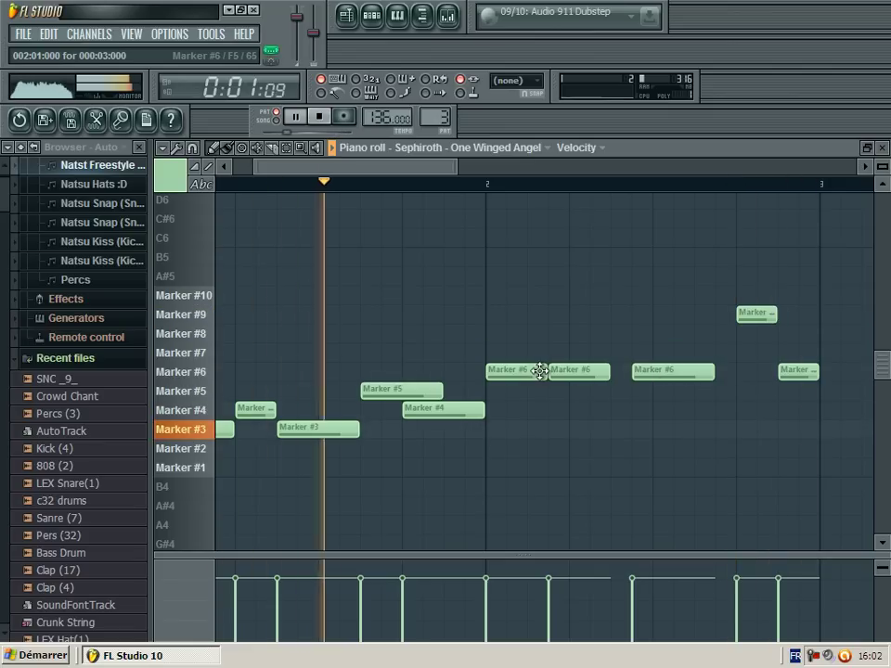
drag(612, 370, 631, 372)
mouse_move(534, 372)
mouse_down()
mouse_move(521, 372)
mouse_move(652, 358)
mouse_up()
click(572, 358)
right_click(656, 374)
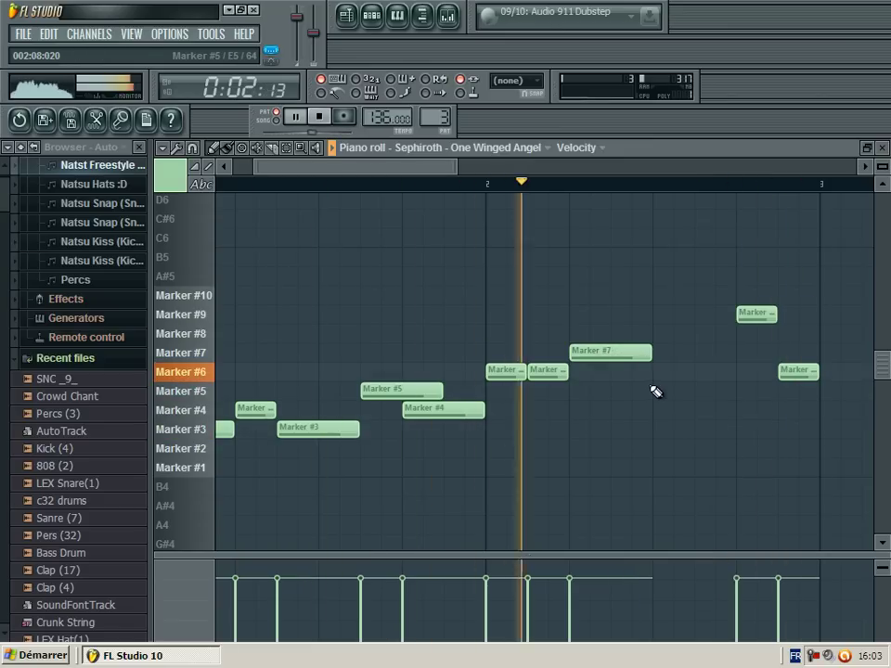
Step: Shorten bar 2's Marker #7 to two steps, add Marker #8 on step 7 and Marker #4 on step 11, and delete the old Marker #9 and final Marker #6
mouse_move(654, 358)
mouse_down()
mouse_move(611, 357)
mouse_move(691, 338)
mouse_up()
click(620, 334)
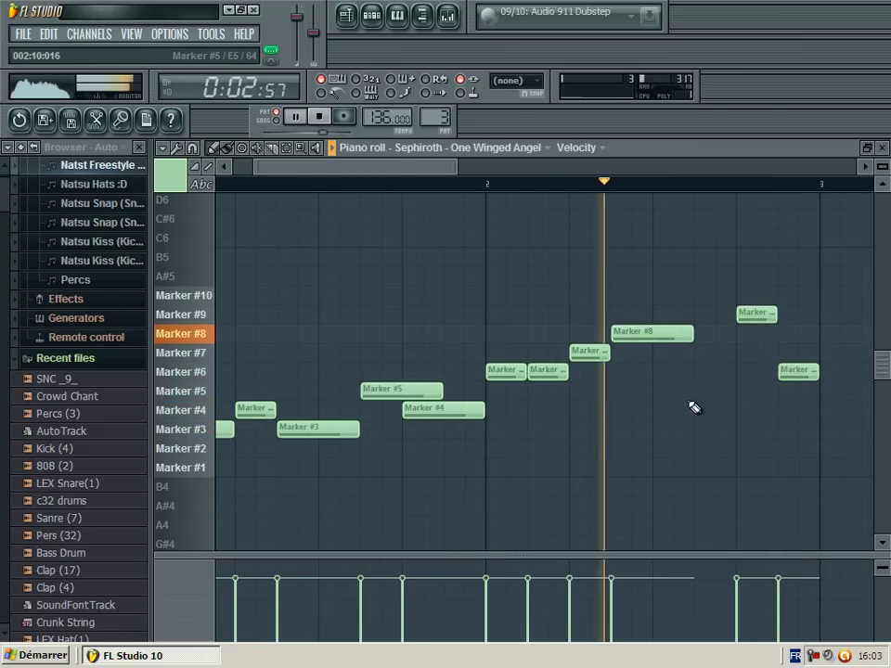
drag(694, 410, 742, 418)
right_click(759, 316)
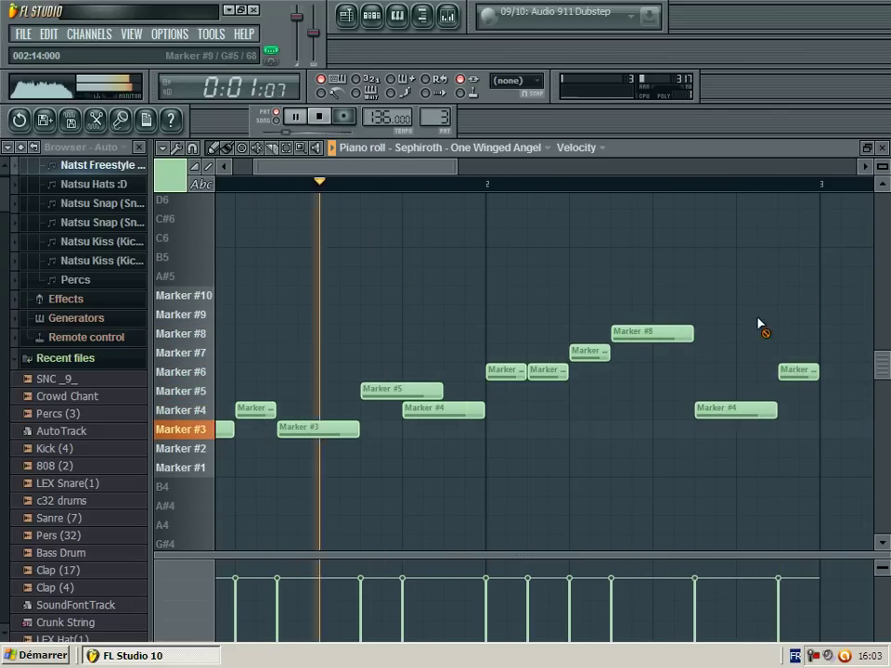
right_click(796, 371)
Step: End bar 2 with a two-step Marker #5 on step 15, lower the step 3 note to Marker #5, and close the piano roll
drag(392, 165, 435, 166)
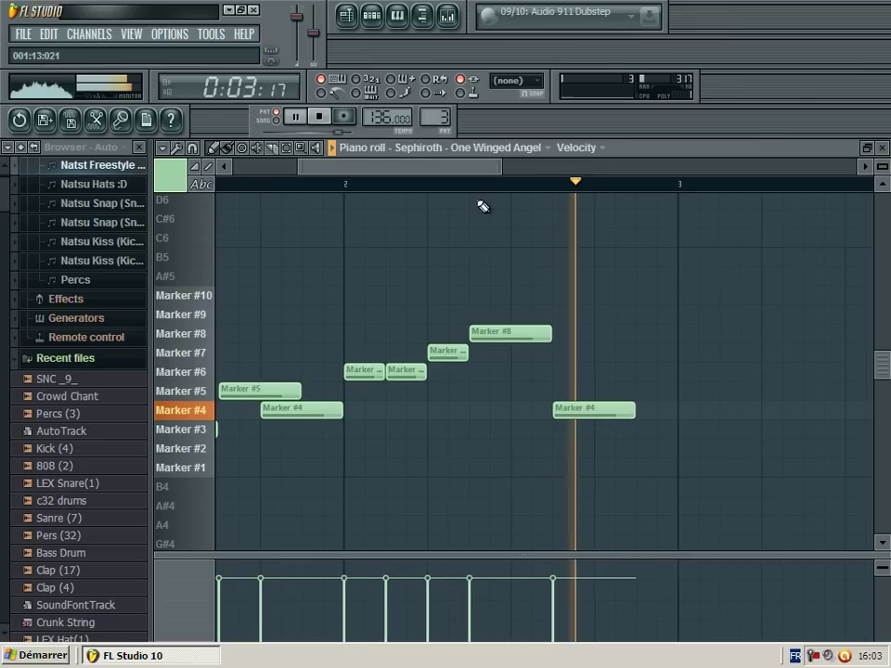
click(640, 395)
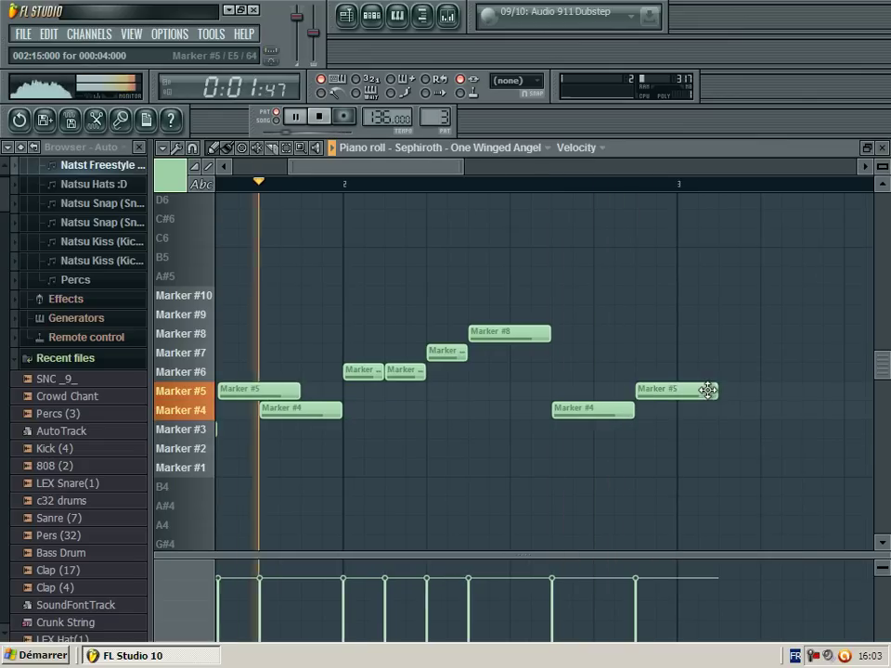
drag(713, 391, 670, 390)
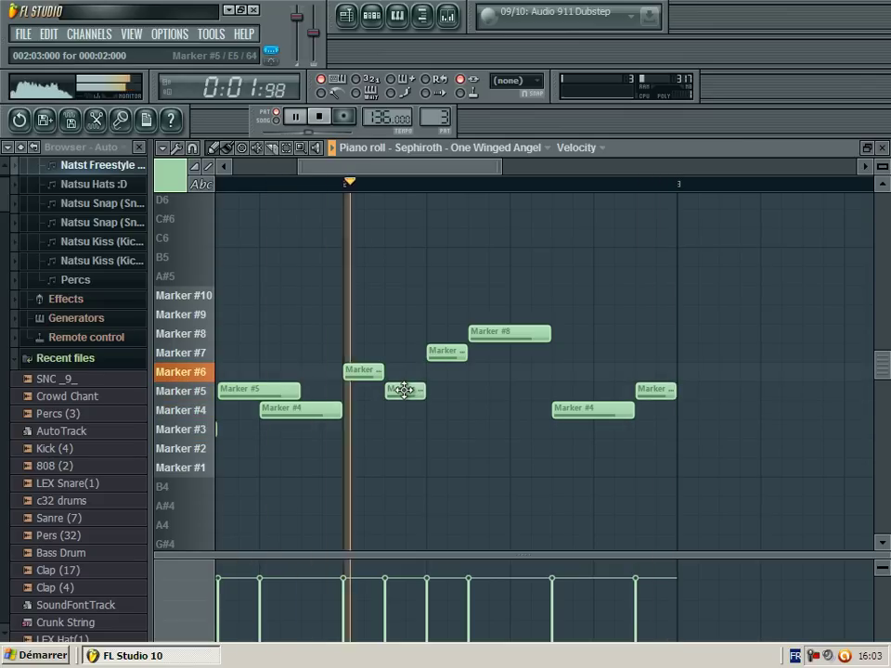
click(883, 151)
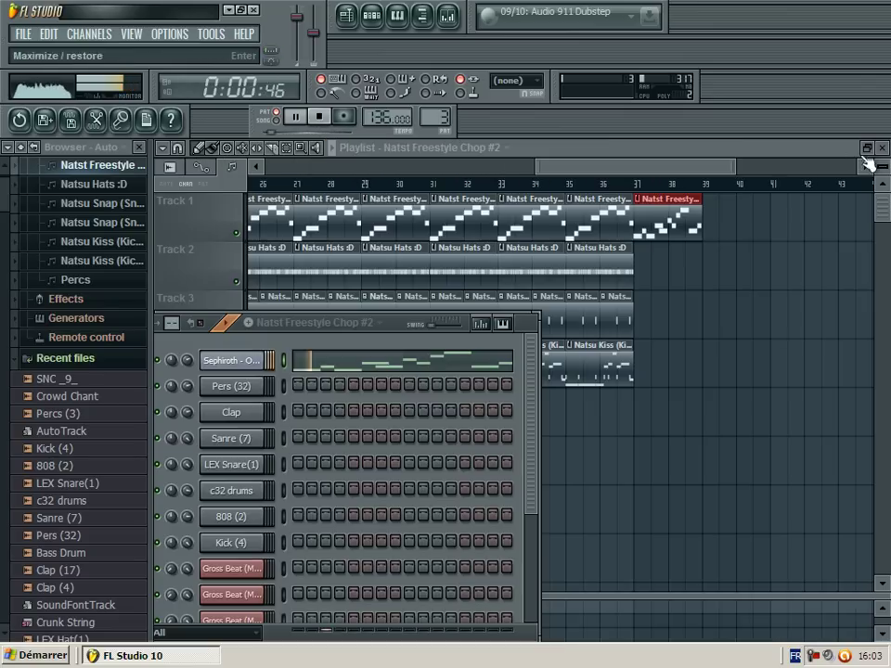
Step: Place the Natsu Hats :D, Natsu Snap #2 and Natsu Kiss #2 clips under the new chop in bars 37–38 on Tracks 2–4
key(F6)
click(630, 270)
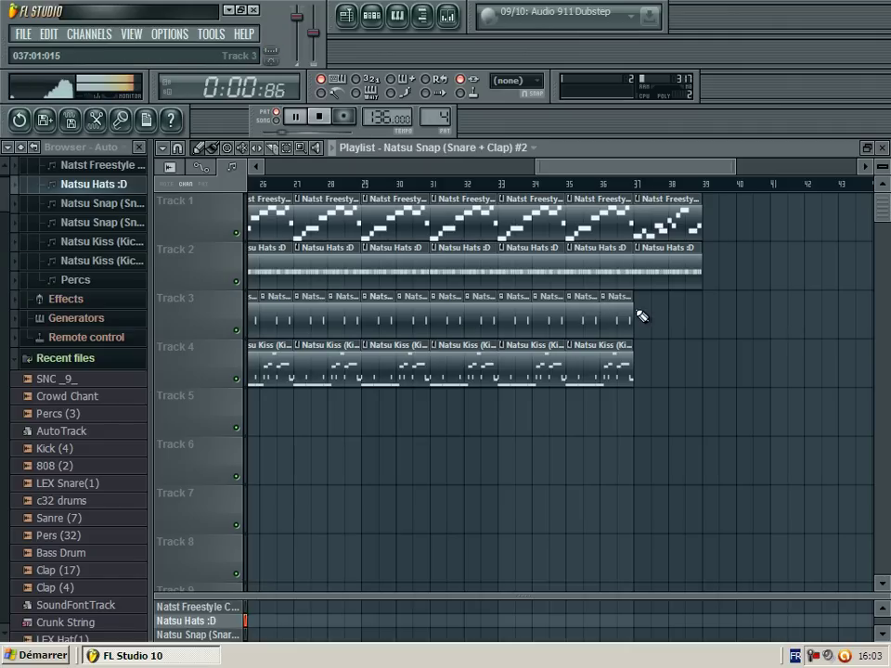
click(625, 380)
click(647, 365)
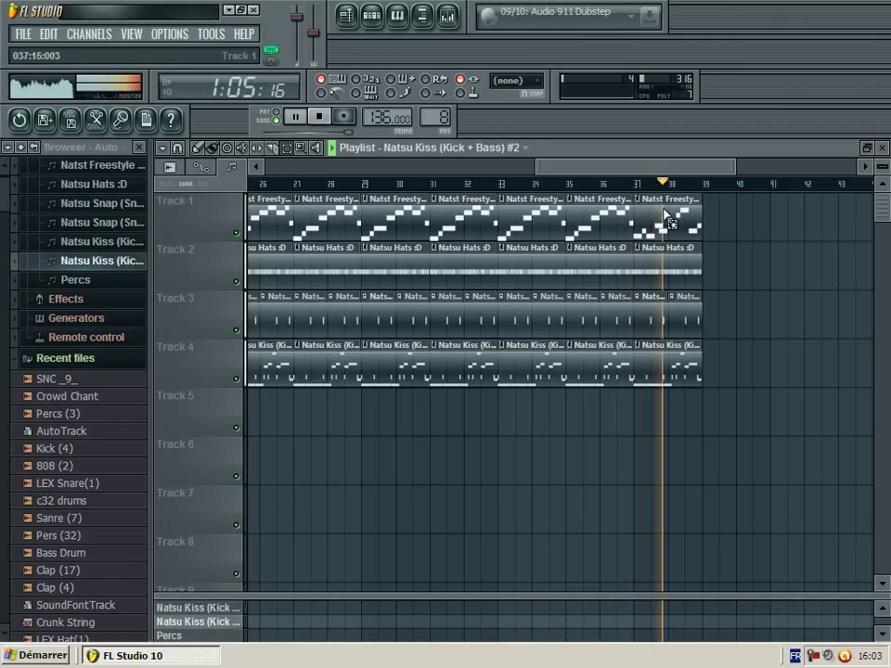
Step: Repeat the bar 37–38 clips of Tracks 1–4 until the end of bar 52
drag(667, 217, 710, 370)
key(ctrl+b)
key(ctrl+b)
key(ctrl+b)
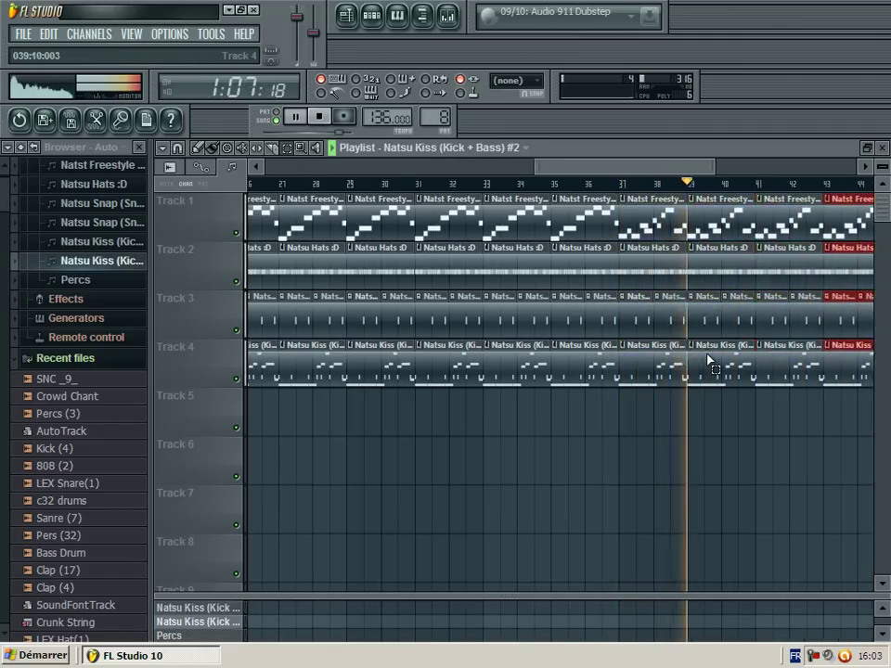
key(ctrl+b)
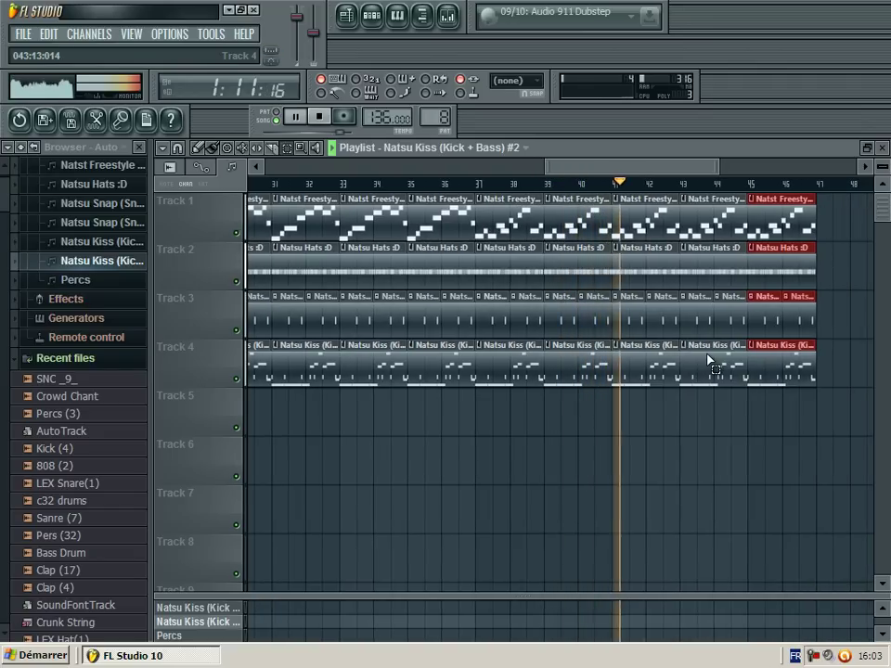
key(ctrl+b)
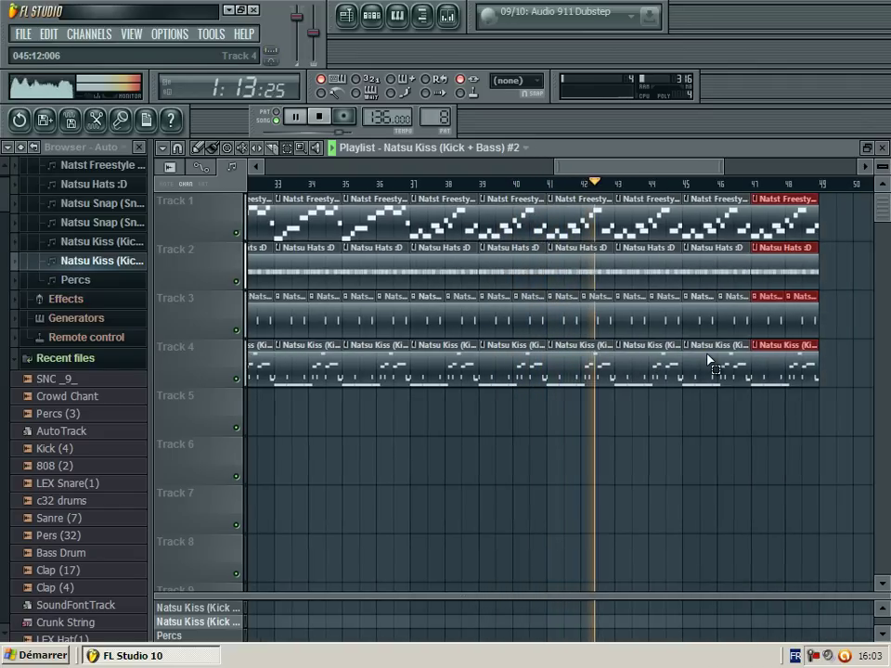
key(ctrl+b)
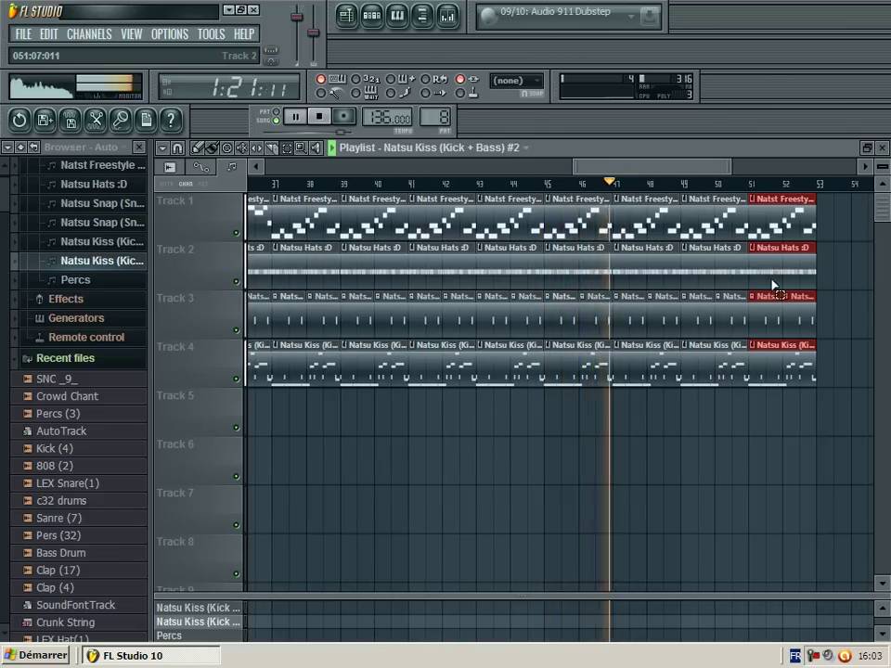
Step: Delete the hats, snap and kick clips in bars 51–52 on Tracks 2–4, leaving only the chop
drag(762, 240, 821, 397)
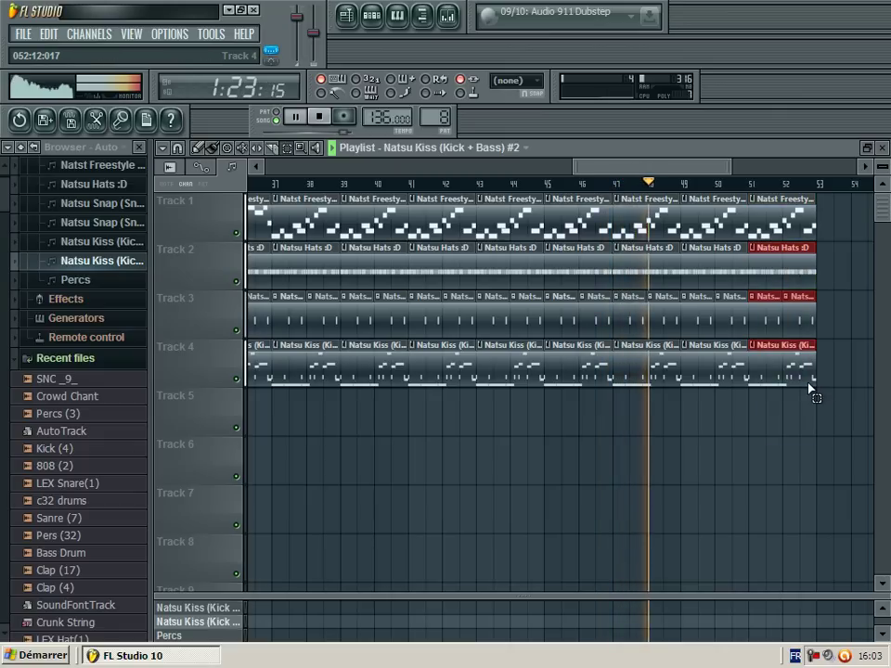
key(Delete)
Step: Copy the Tracks 1–4 fantasy, hats, snap and kick clips of bars 5–12 to bar 53 and repeat them through bar 68
drag(644, 168, 638, 352)
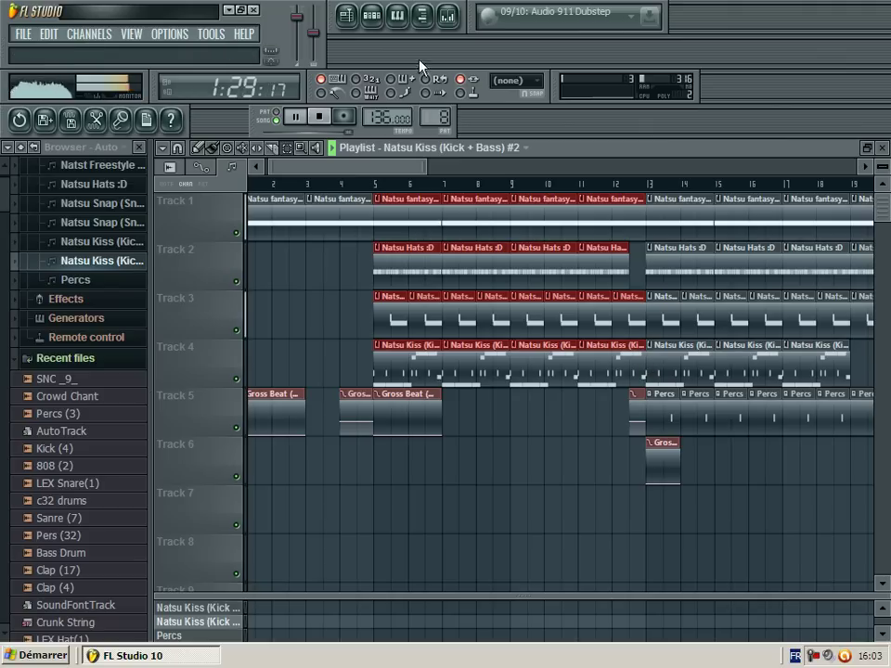
click(748, 168)
drag(776, 158, 762, 174)
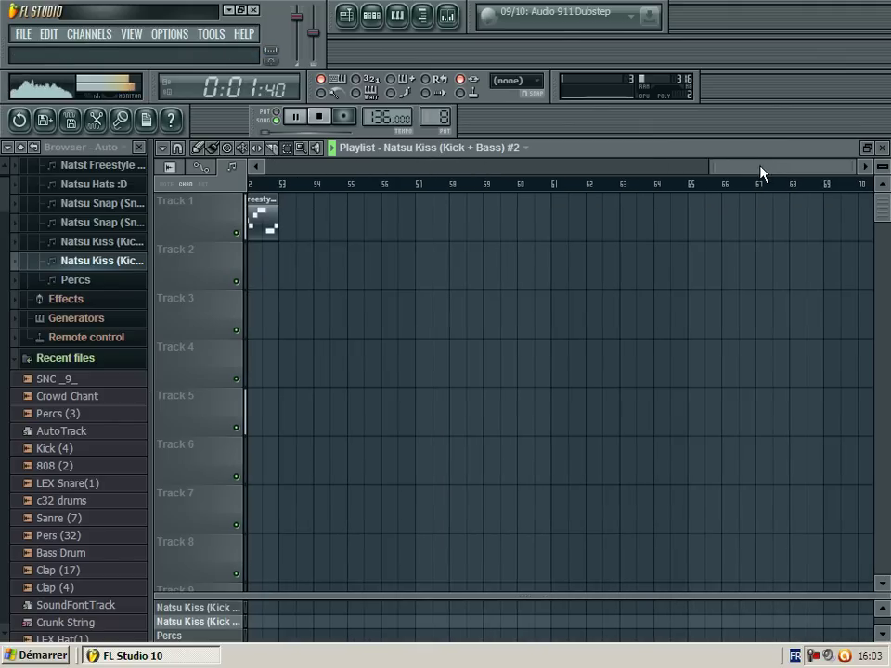
key(ctrl+v)
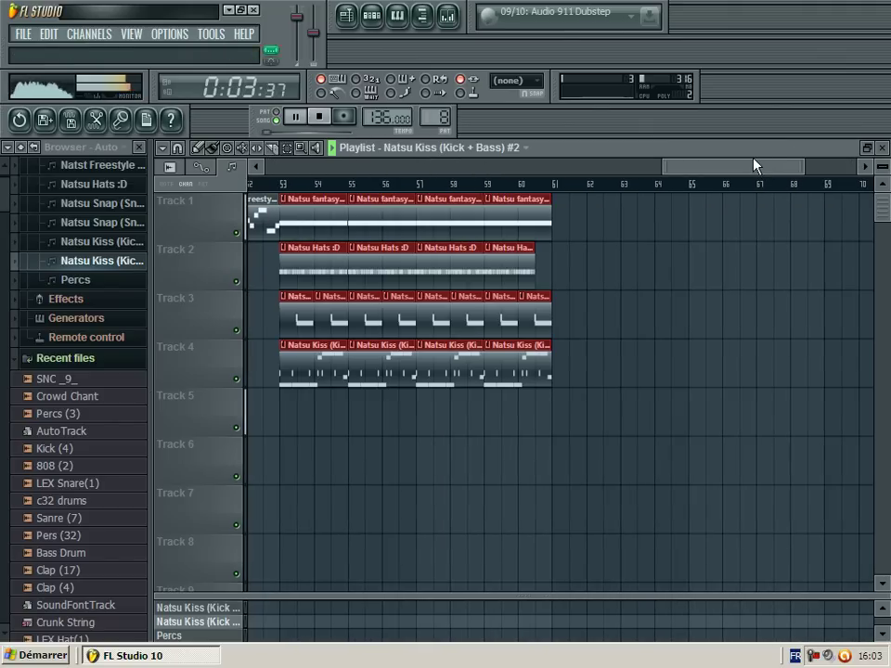
key(ctrl+b)
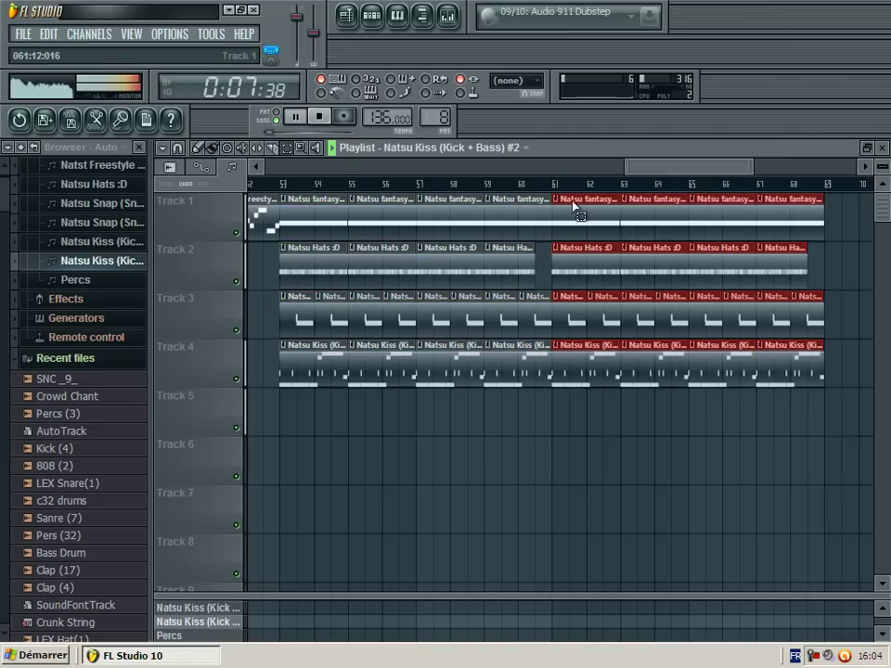
Step: Fill Track 5 with one-bar Percs clips from bar 53 to the end of bar 68
drag(572, 201, 826, 384)
drag(688, 164, 386, 183)
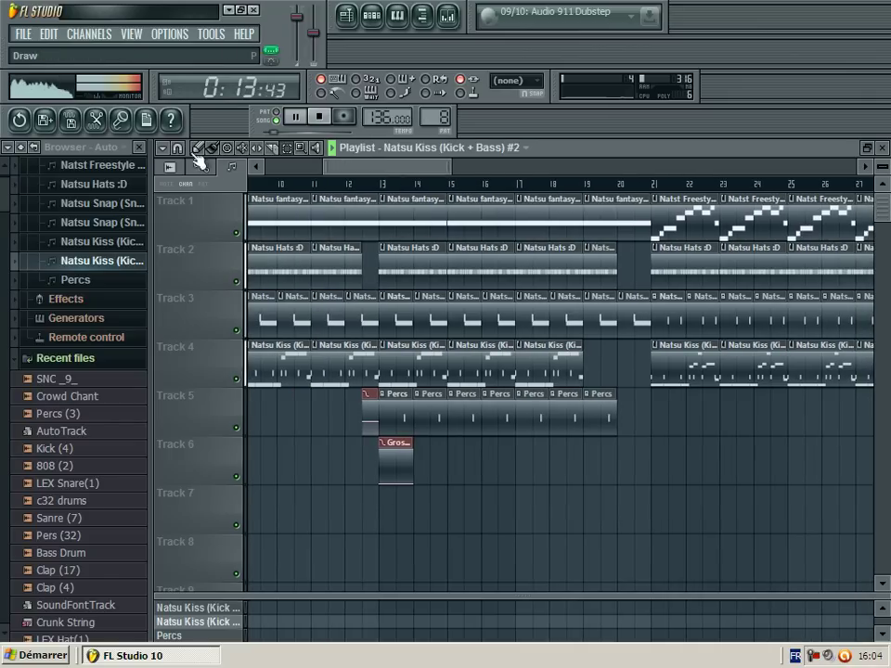
drag(414, 168, 626, 249)
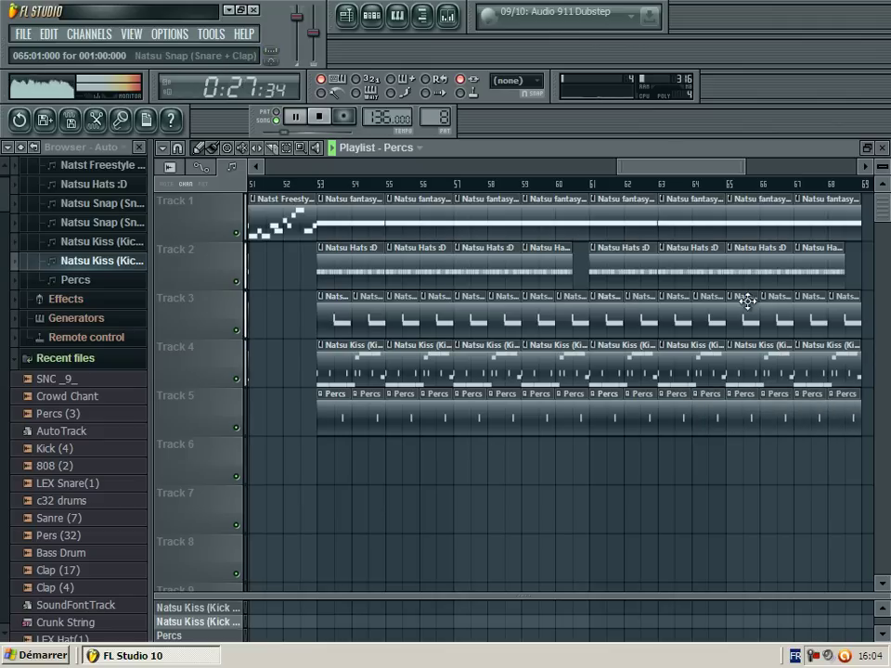
drag(689, 171, 368, 167)
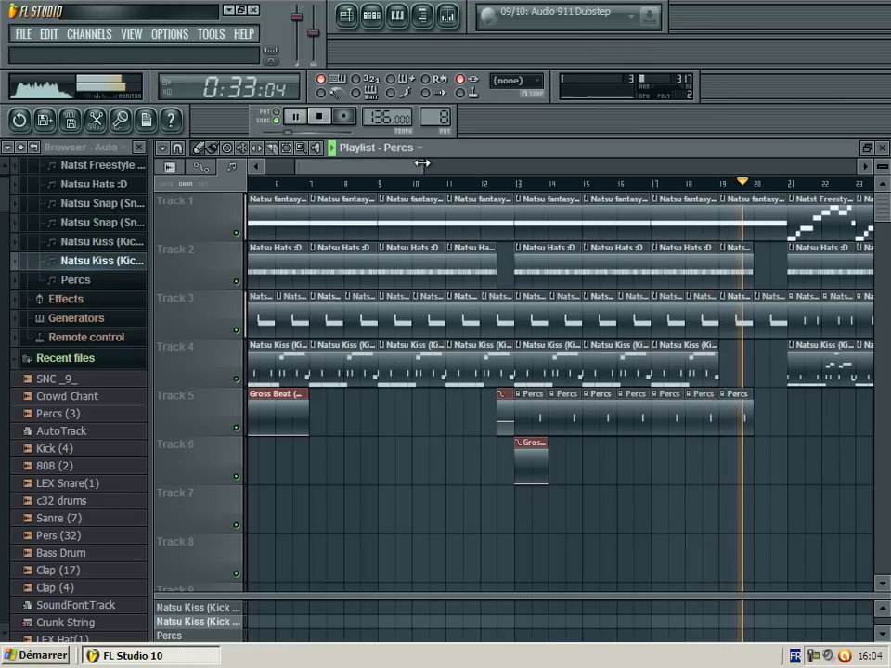
drag(424, 170, 359, 176)
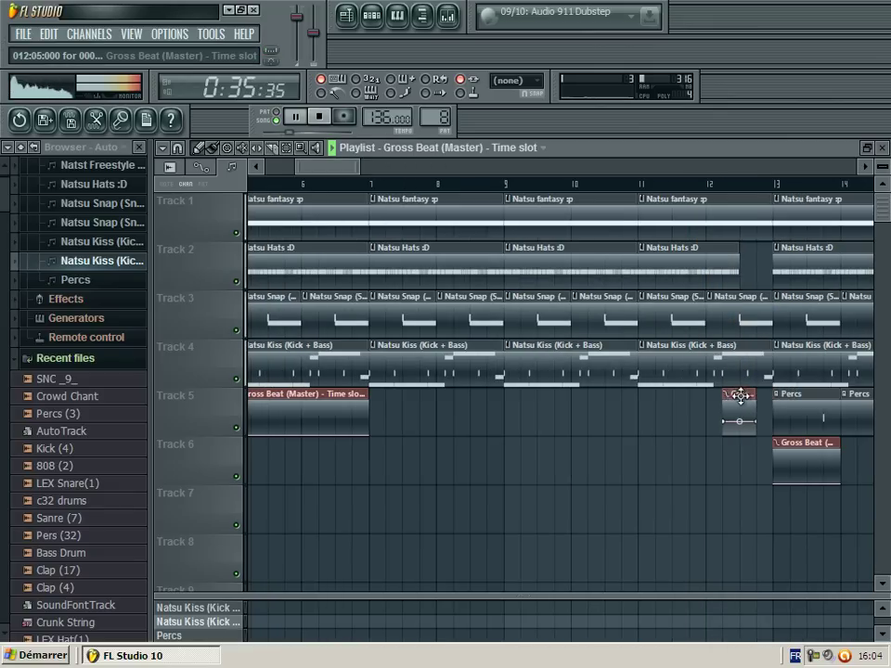
drag(348, 168, 500, 196)
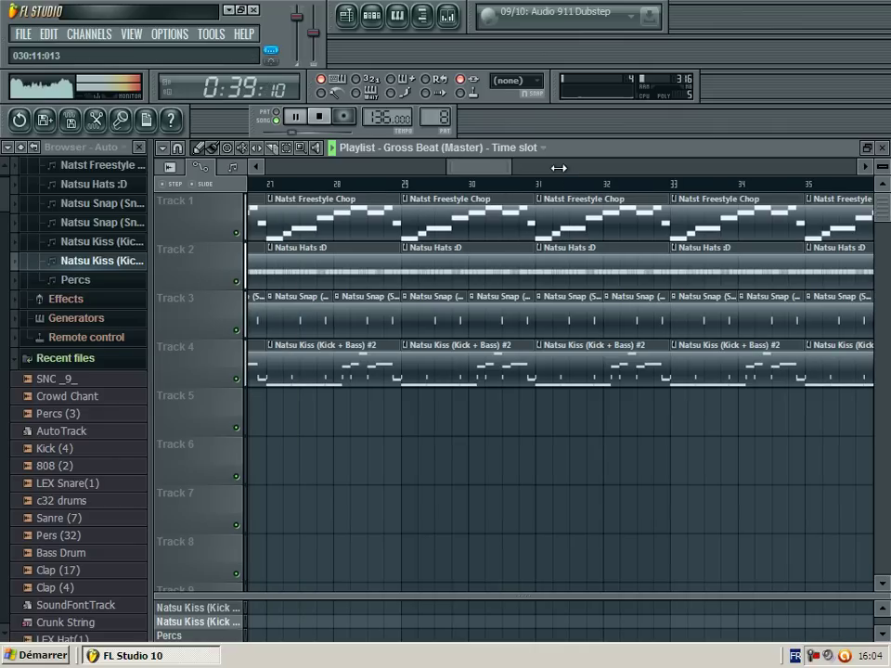
drag(559, 168, 570, 168)
mouse_move(536, 169)
mouse_down()
mouse_move(478, 174)
mouse_move(538, 176)
mouse_up()
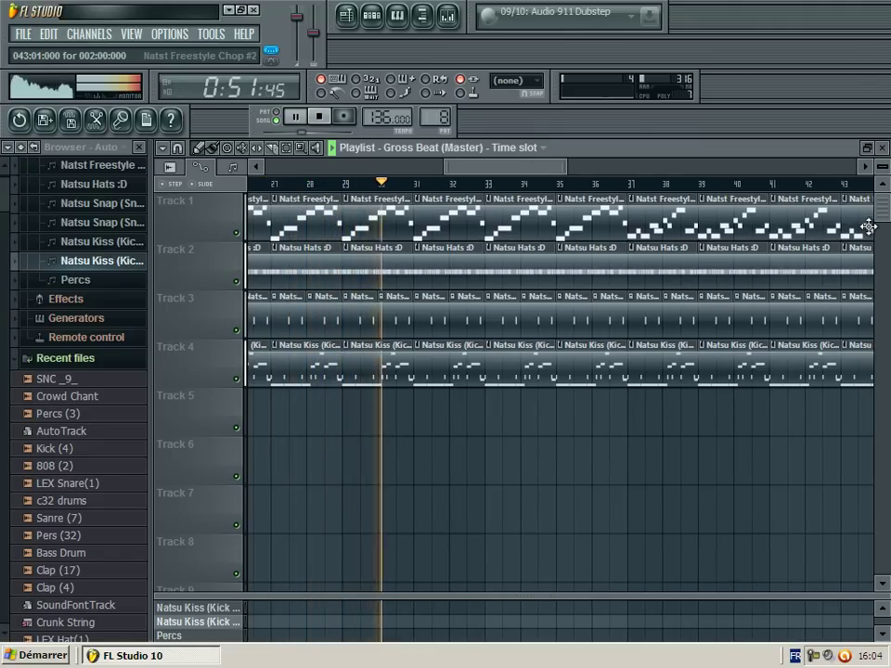
Step: Close the playlist and add the Percs (3) sample from the recent files as a new channel above the Sephiroth channel
click(885, 149)
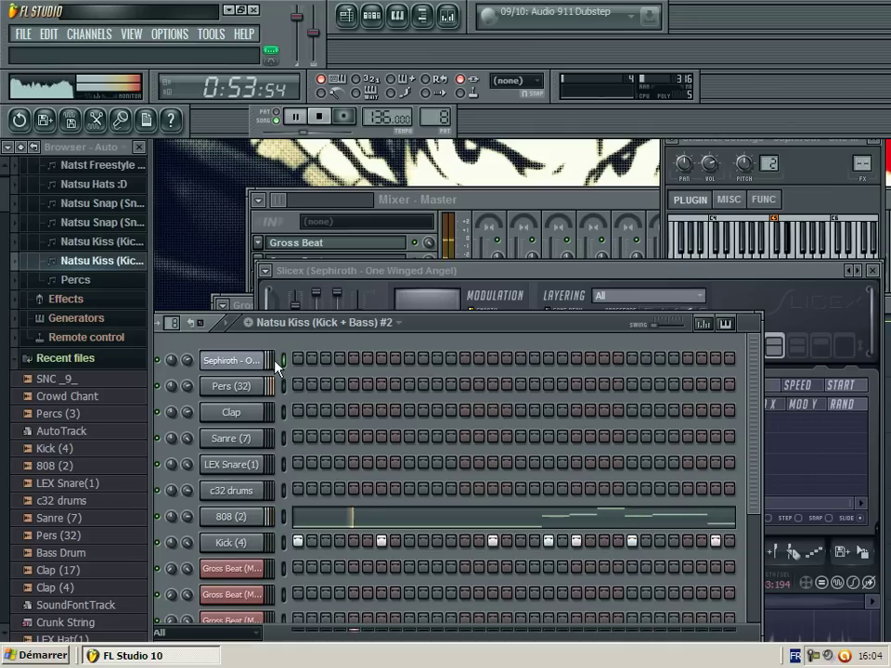
drag(1, 207, 2, 208)
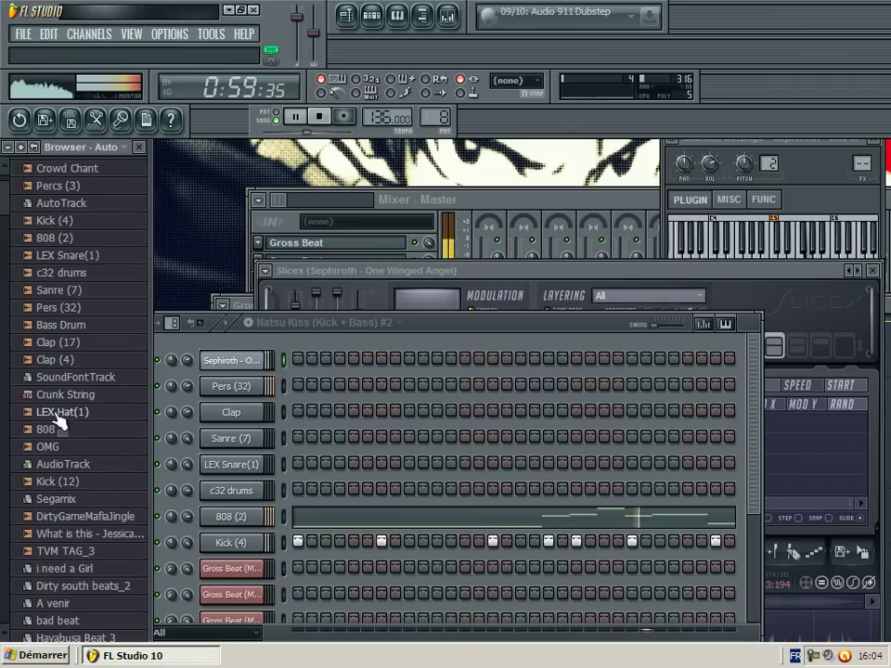
scroll(56, 396, down, 4)
scroll(56, 394, up, 5)
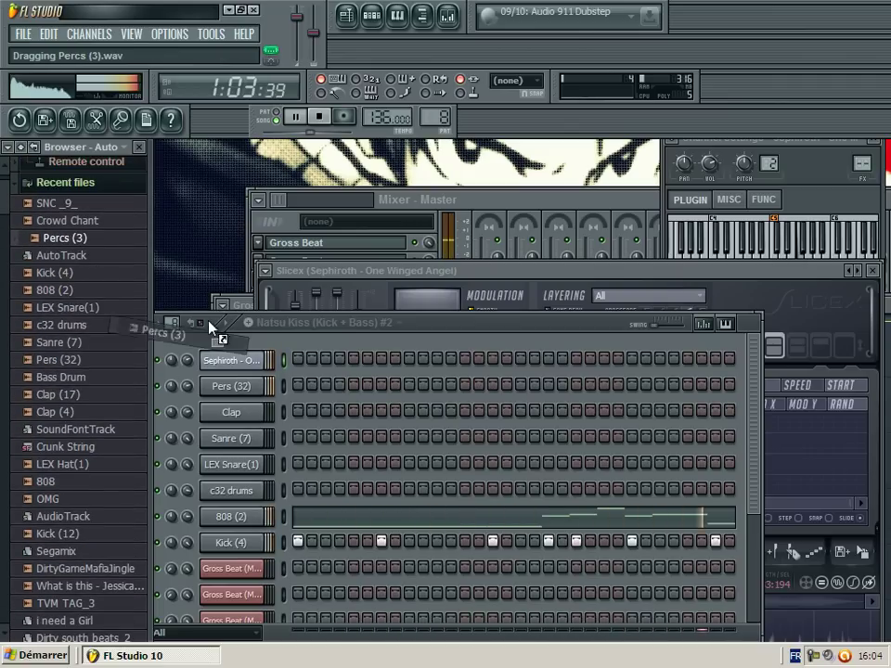
drag(234, 349, 234, 348)
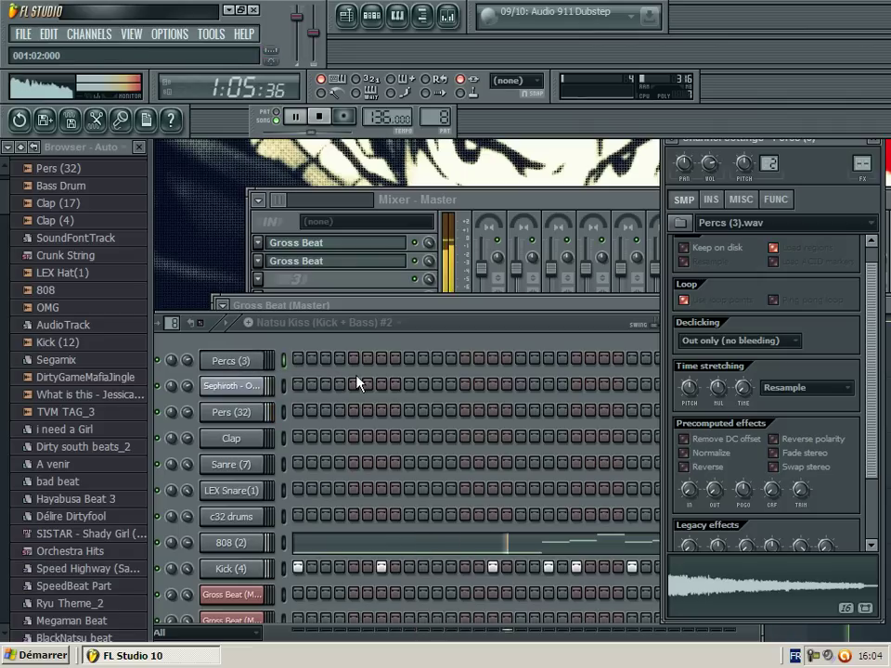
Step: Switch to the Percs pattern and add Percs (3) hits on steps 1 and 9
mouse_move(525, 318)
mouse_down()
mouse_move(583, 132)
mouse_move(541, 323)
mouse_up()
click(408, 332)
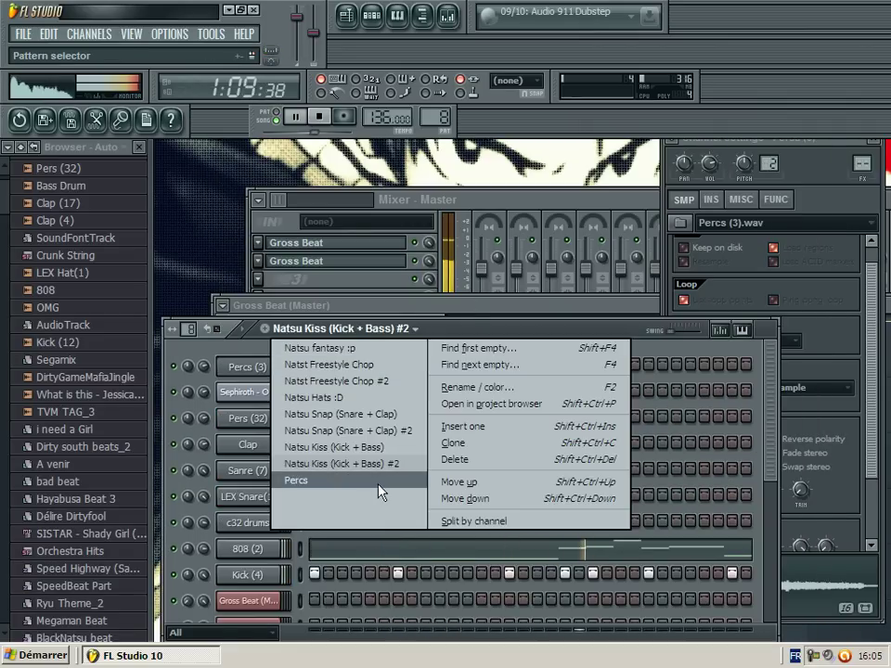
click(378, 489)
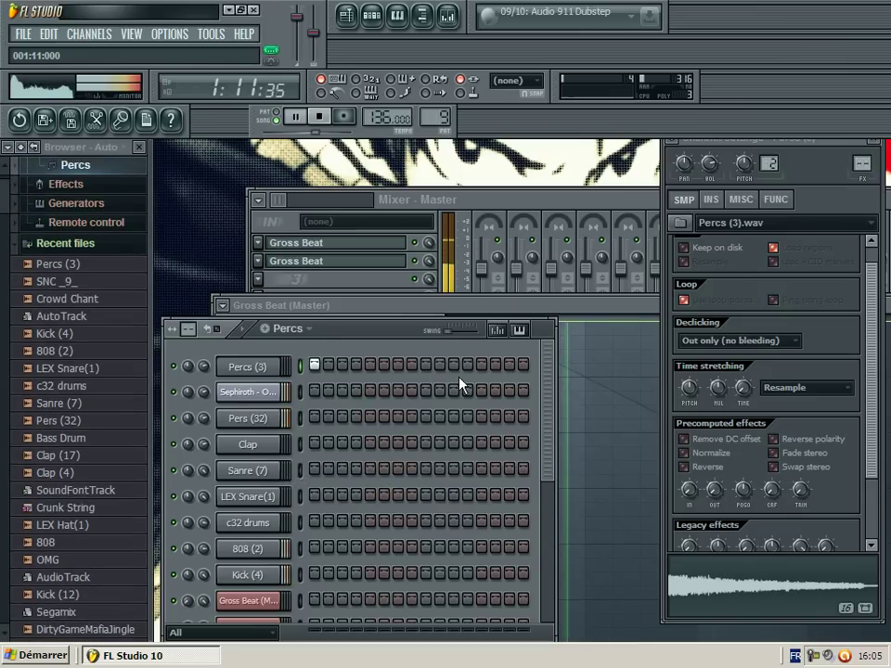
click(427, 366)
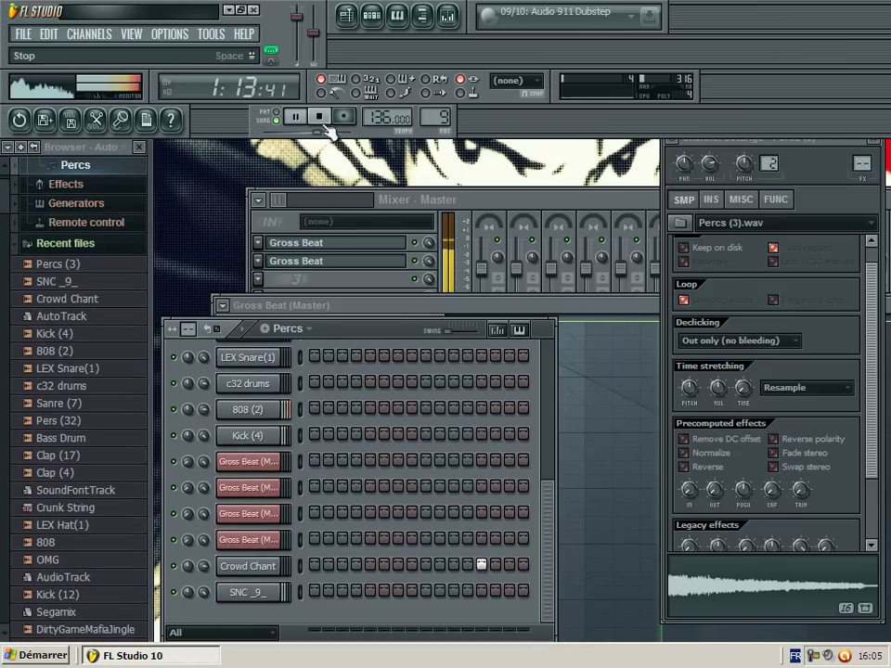
Step: Place one-bar Percs clips on Track 5 of the playlist in bars 45 through 51
click(346, 16)
drag(493, 174, 585, 167)
click(536, 414)
click(578, 422)
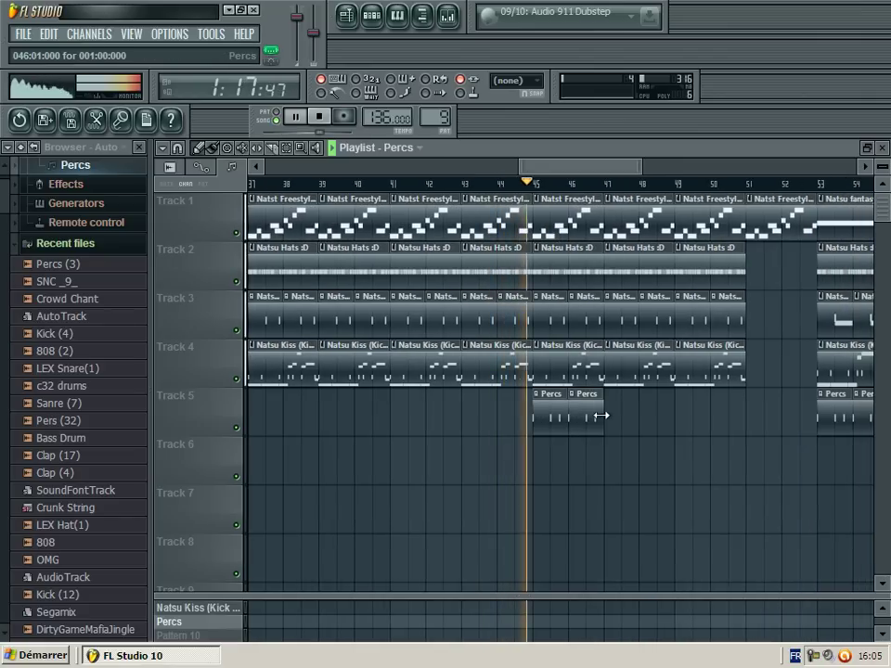
click(622, 419)
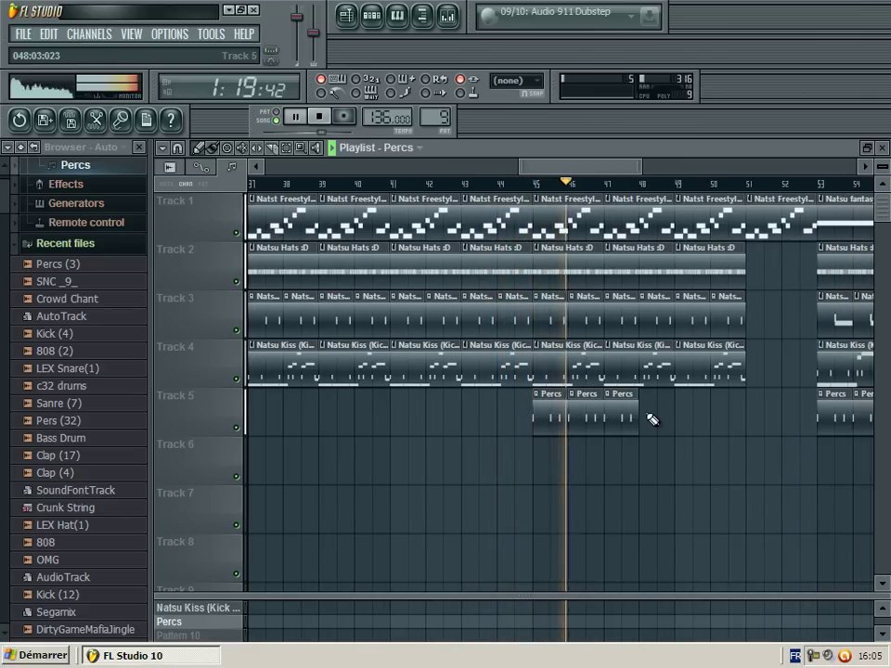
click(657, 417)
click(687, 416)
click(730, 414)
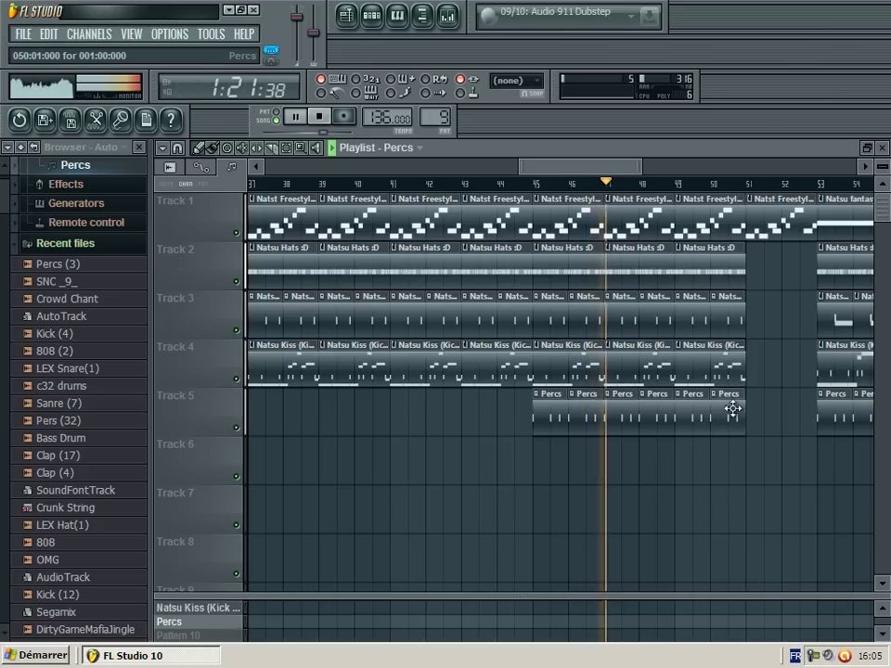
click(757, 418)
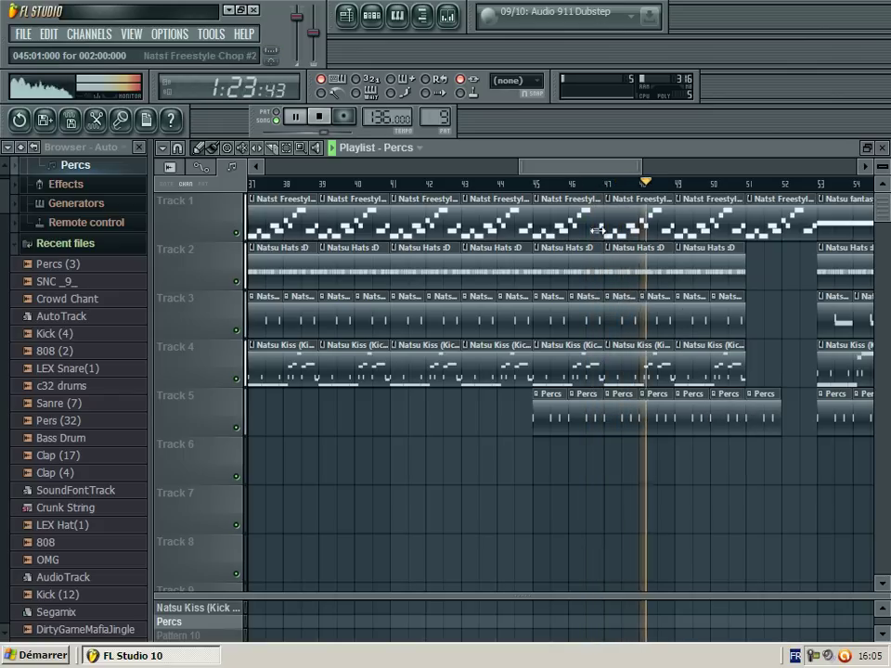
Step: Extend the shortened Natsu Hats :D clip on Track 2 to the end of bar 60, closing the gap before bar 61
drag(599, 167, 645, 167)
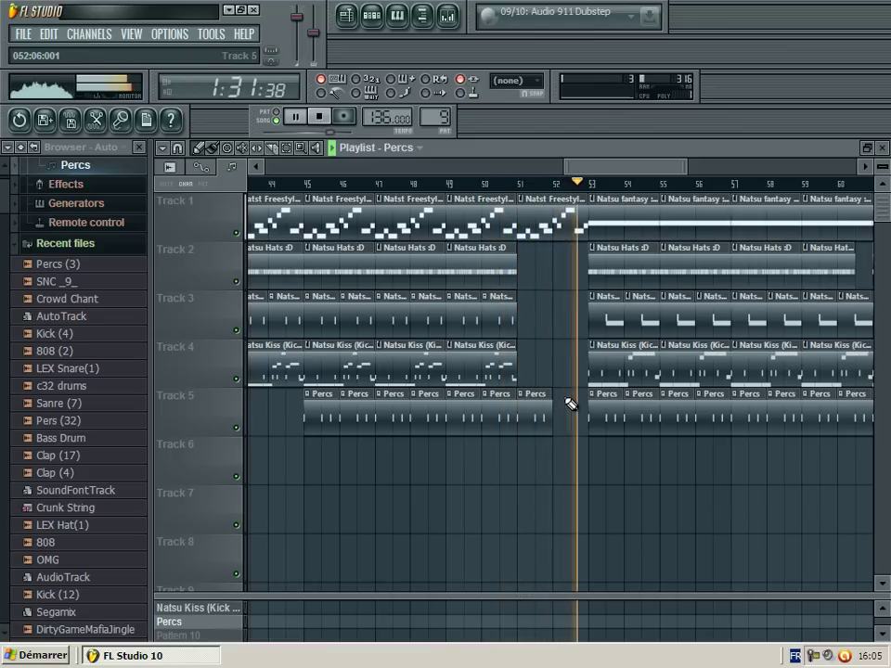
drag(610, 170, 672, 165)
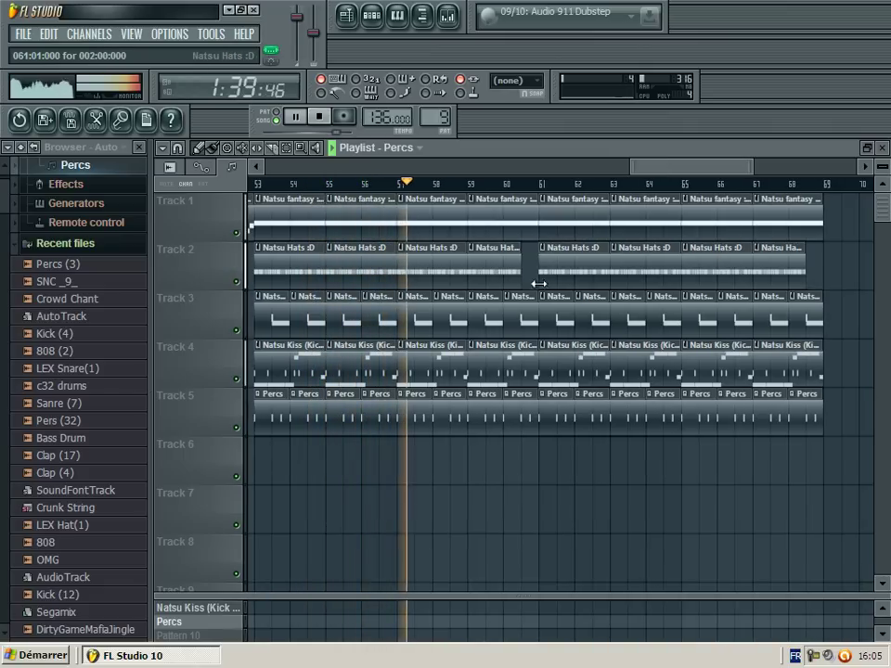
drag(521, 278, 539, 279)
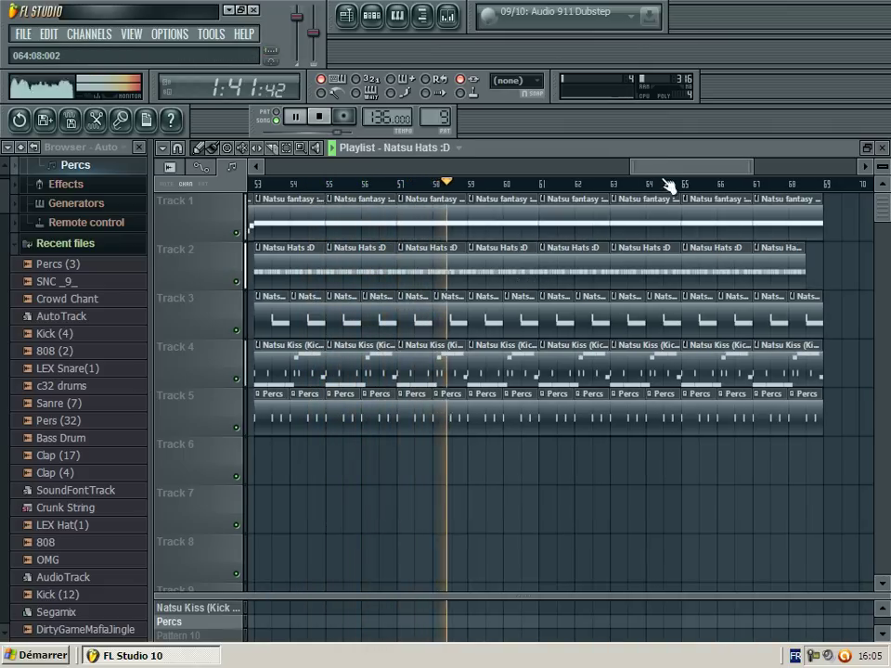
drag(672, 170, 683, 170)
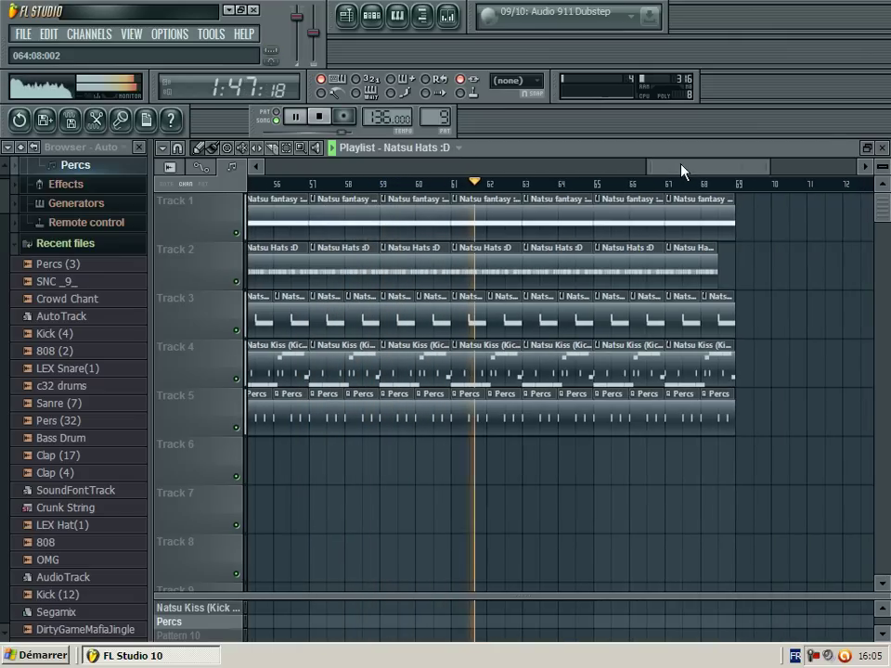
Step: Play the song from bar 21, add a Natsu fantasy :p clip at bar 69 on Track 1 and make it unique
drag(682, 171, 437, 177)
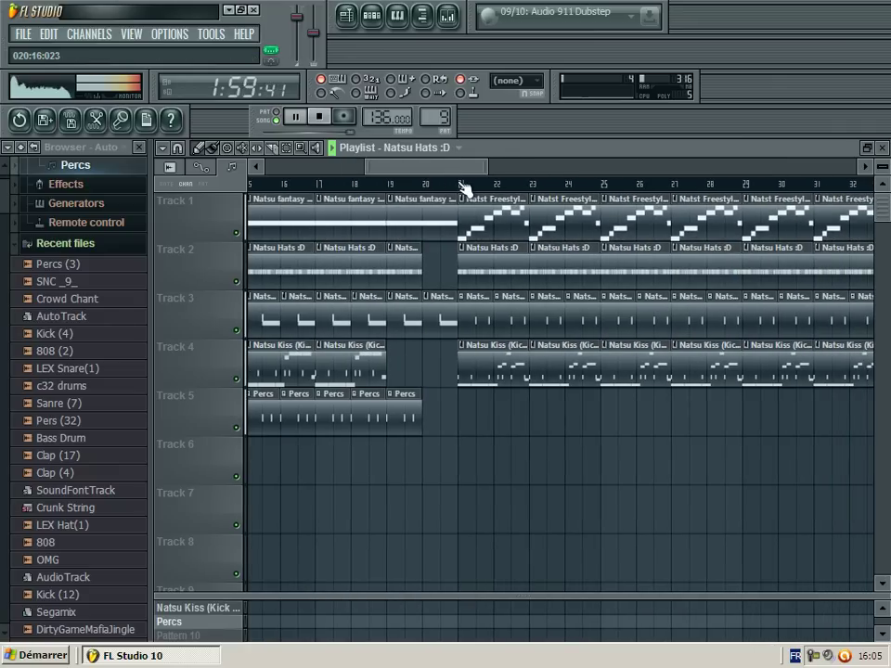
click(462, 188)
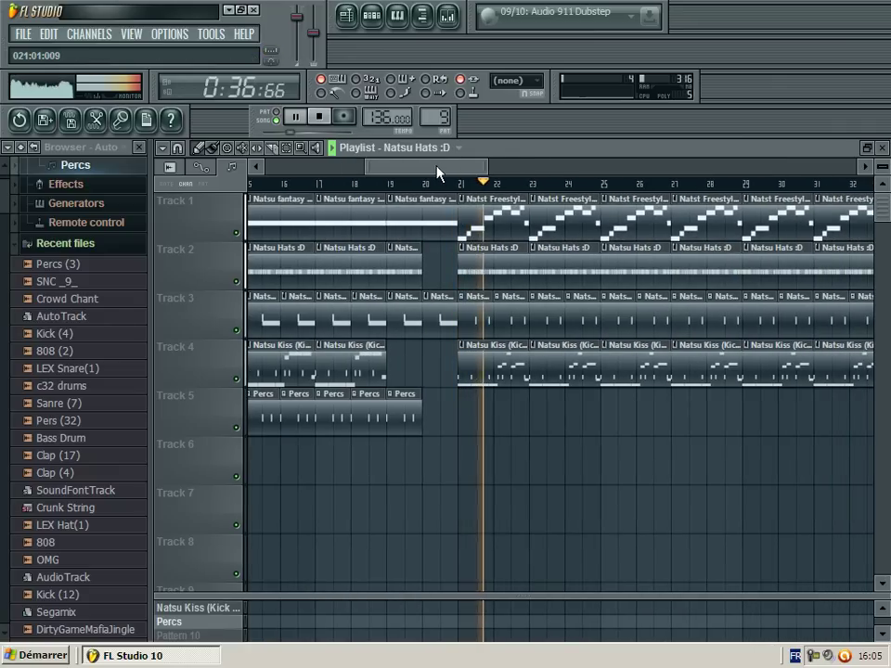
drag(440, 172, 733, 173)
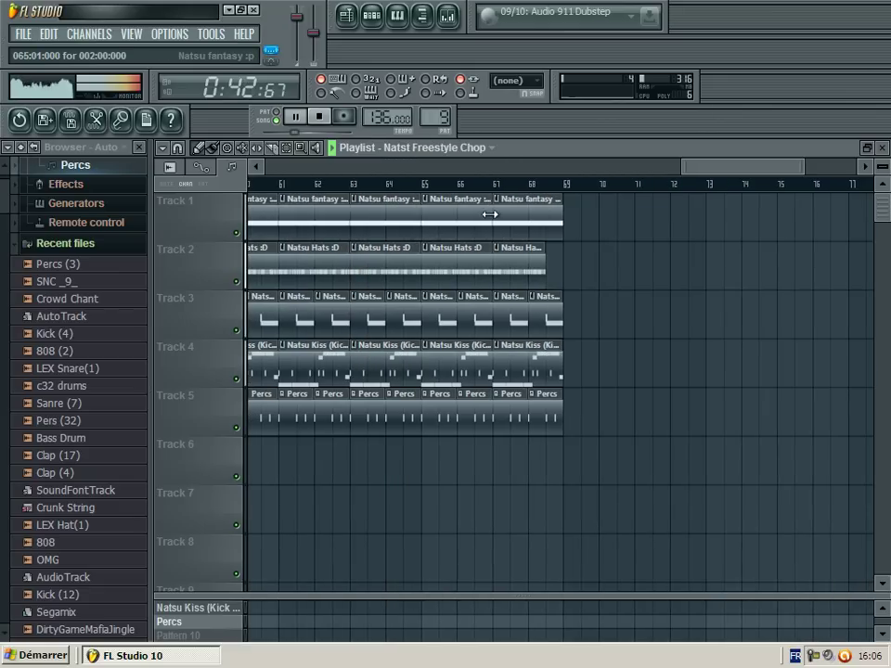
click(570, 224)
click(570, 199)
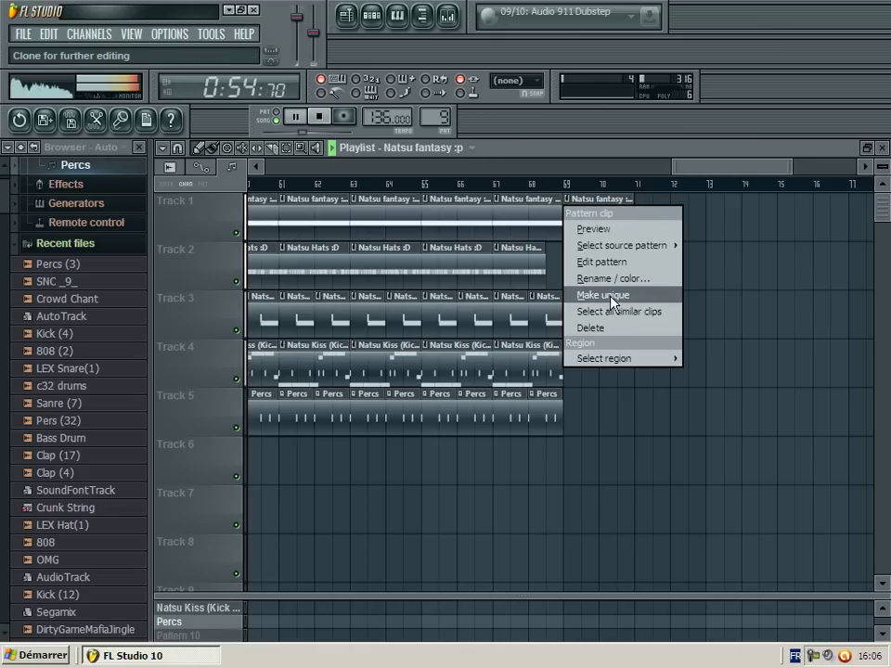
click(609, 294)
Step: Open the bar 69 clip's pattern in the piano roll and move its two-bar note to Marker #9
double_click(607, 229)
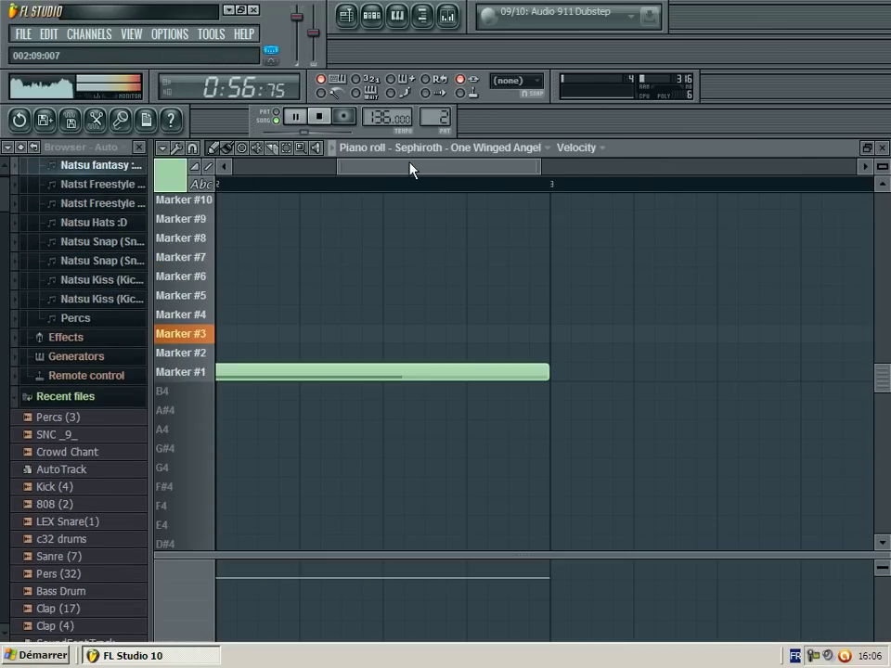
scroll(213, 279, up, 3)
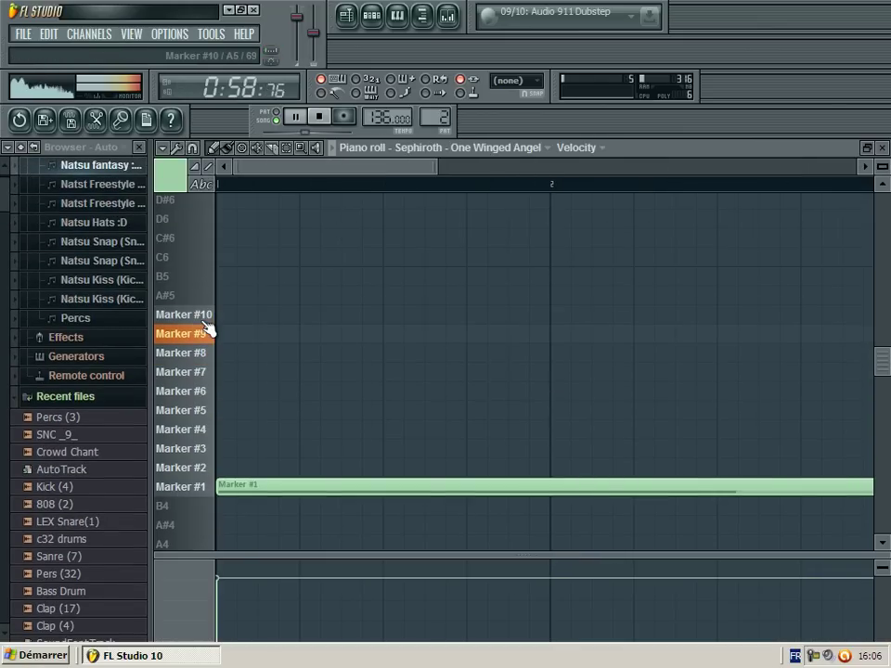
mouse_move(247, 490)
mouse_down()
mouse_move(225, 294)
mouse_move(222, 331)
mouse_move(235, 355)
mouse_move(235, 334)
mouse_up()
Step: Preview the Marker #9 note in pattern mode and audition the neighbouring sample slices
click(281, 116)
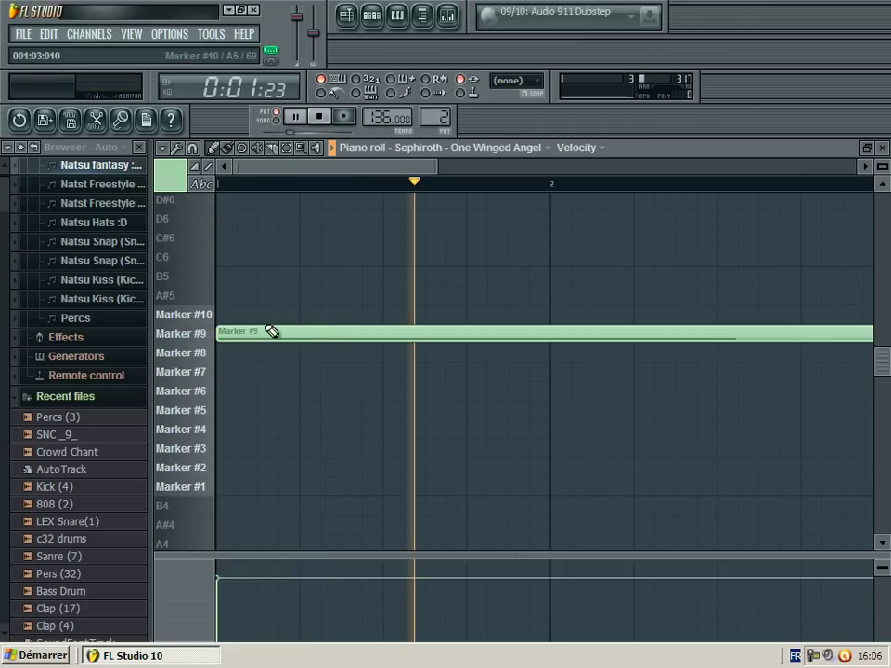
click(189, 358)
mouse_move(188, 358)
mouse_down()
mouse_move(212, 435)
mouse_move(208, 393)
mouse_move(224, 315)
mouse_up()
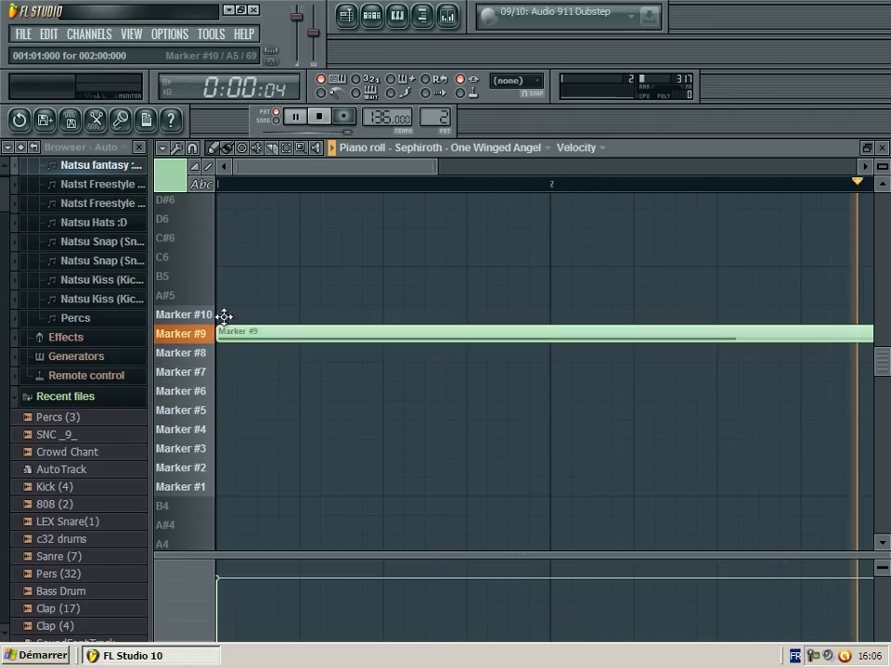
Step: Return to song mode and play the arrangement from the second half of bar 68 into the new clip
click(276, 121)
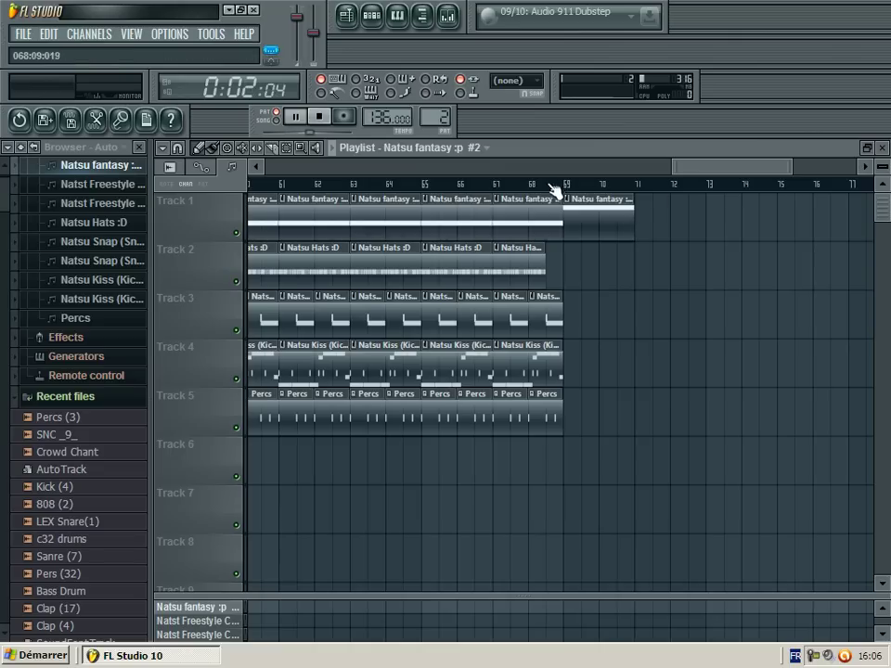
click(553, 185)
scroll(696, 214, left, 2)
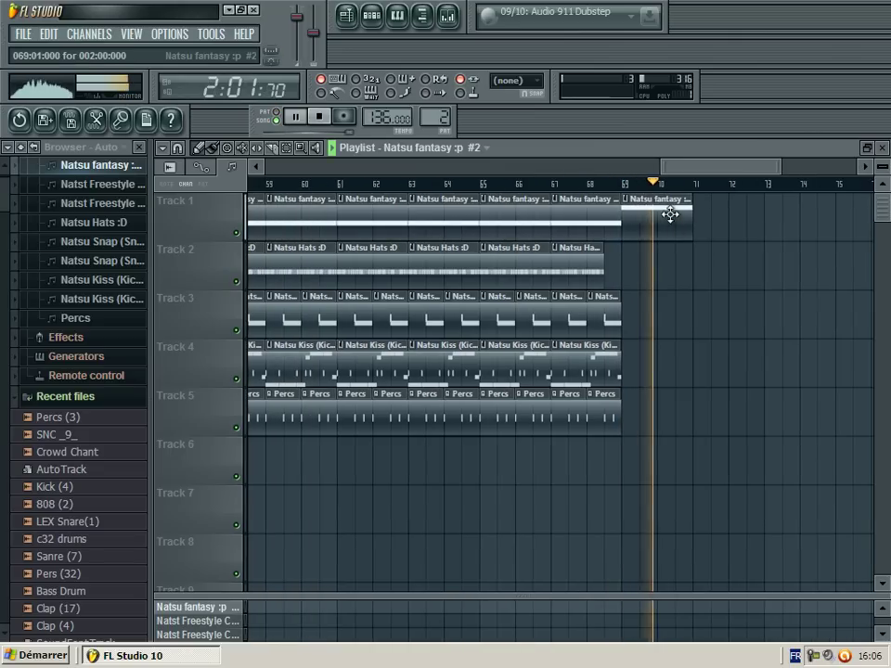
Step: Remove the bar 69 clip and replace the Track 1 clips from bar 53 through bar 62 with Natsu fantasy :p #2, playing from bar 53
drag(696, 169, 581, 173)
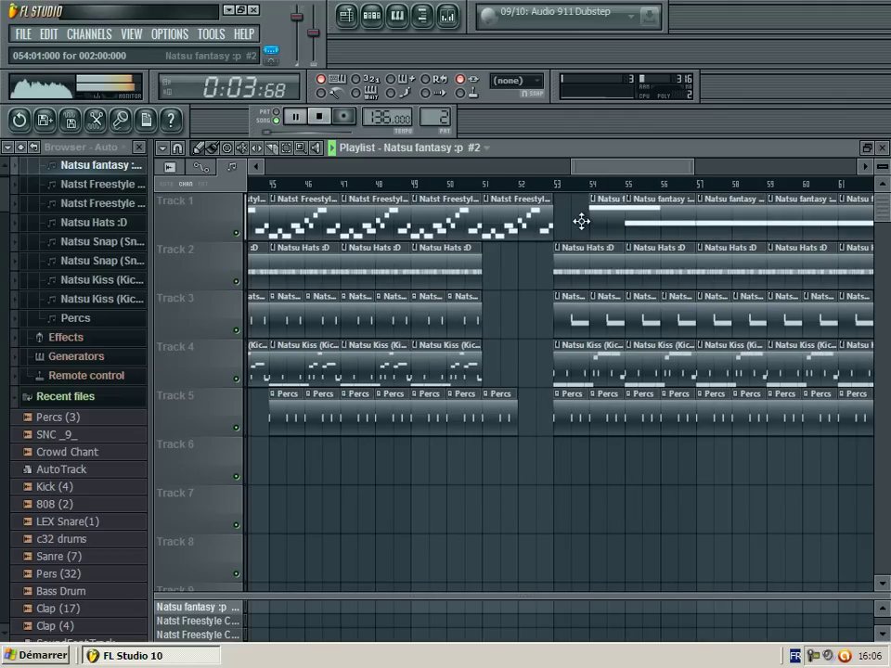
click(567, 186)
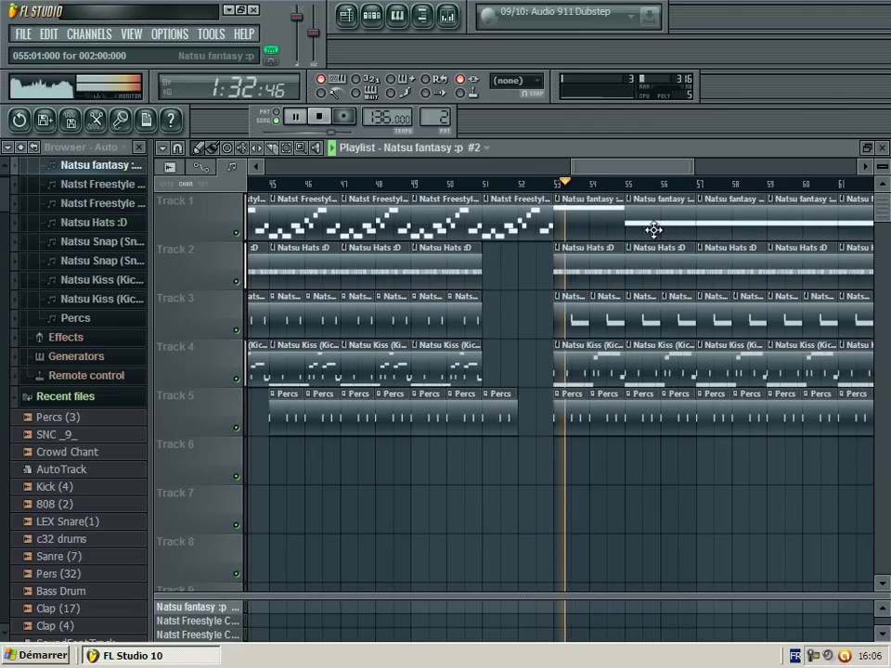
right_click(706, 228)
click(700, 212)
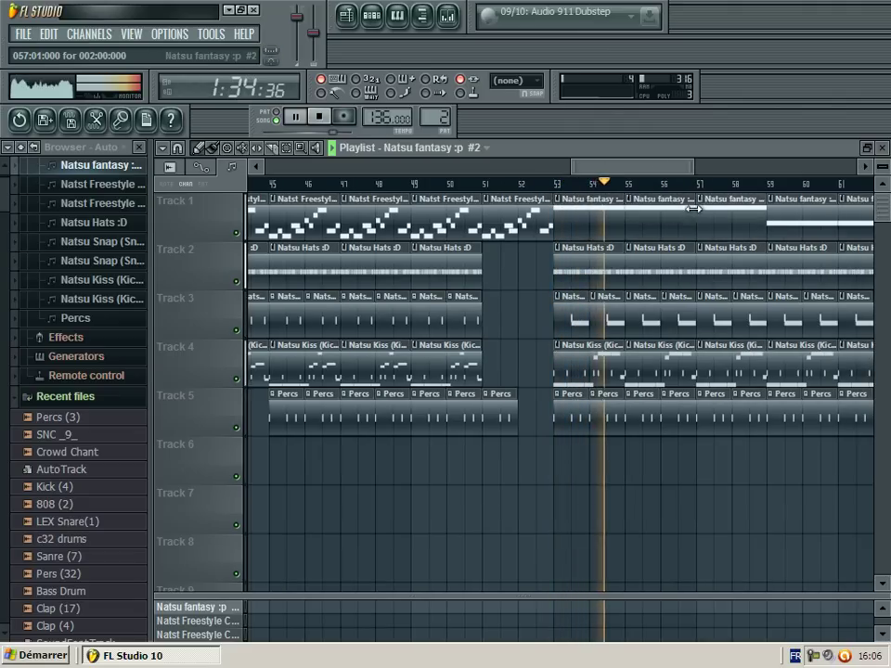
drag(648, 170, 697, 168)
right_click(625, 218)
click(615, 222)
right_click(692, 212)
click(686, 213)
Step: Replace the remaining Track 1 clips from bar 63 through bar 68 with Natsu fantasy :p #2
right_click(645, 212)
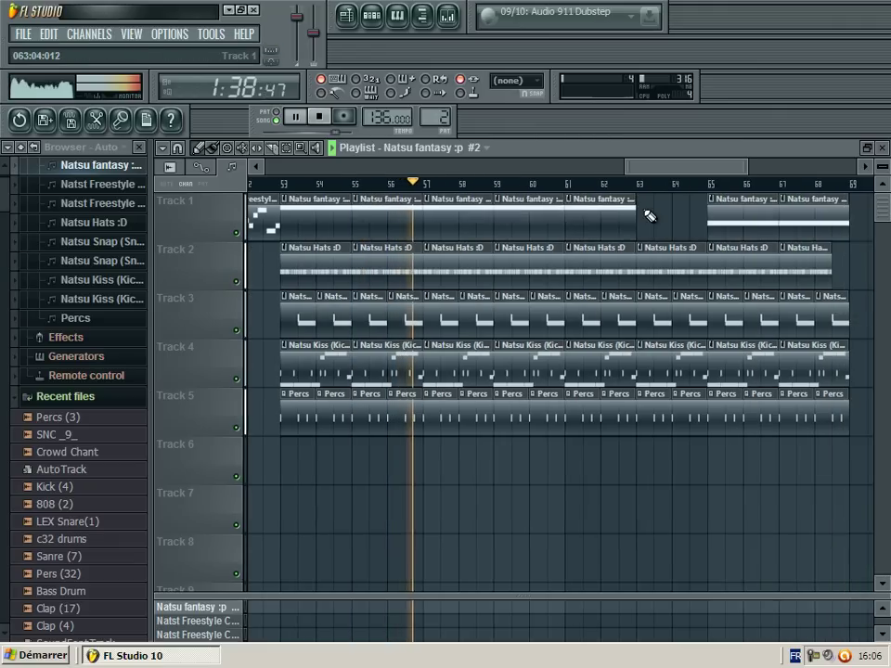
click(657, 209)
right_click(713, 209)
click(716, 214)
click(783, 199)
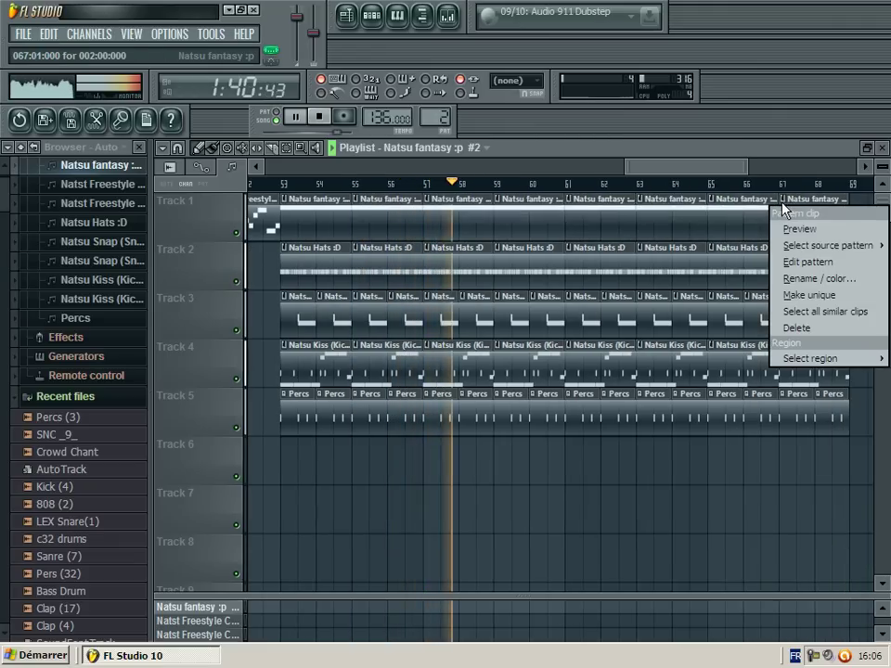
click(726, 174)
right_click(787, 228)
click(783, 225)
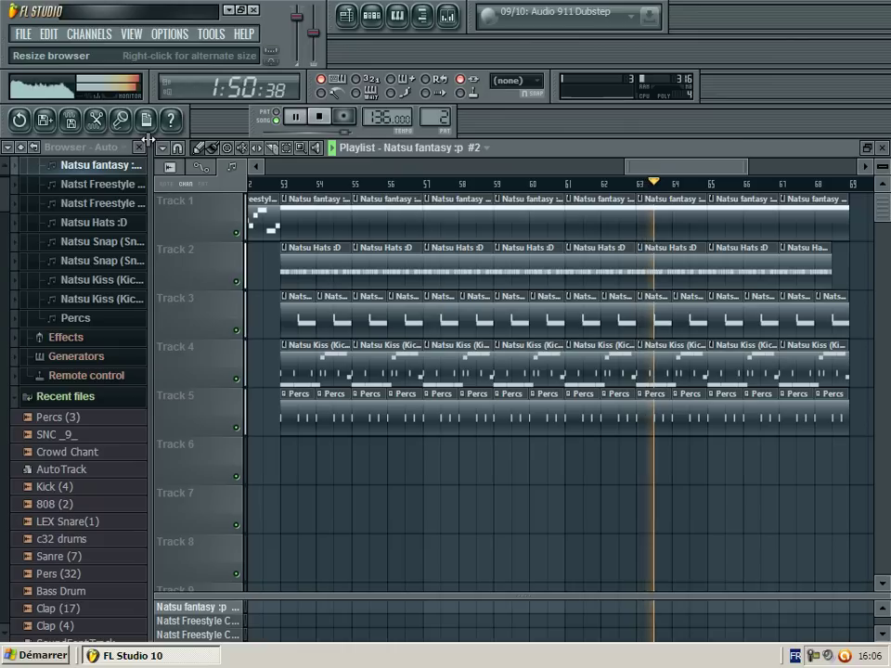
Step: Play the song from bar 53 and select bars 53 and 54 on the timeline as the loop region
drag(647, 172, 597, 178)
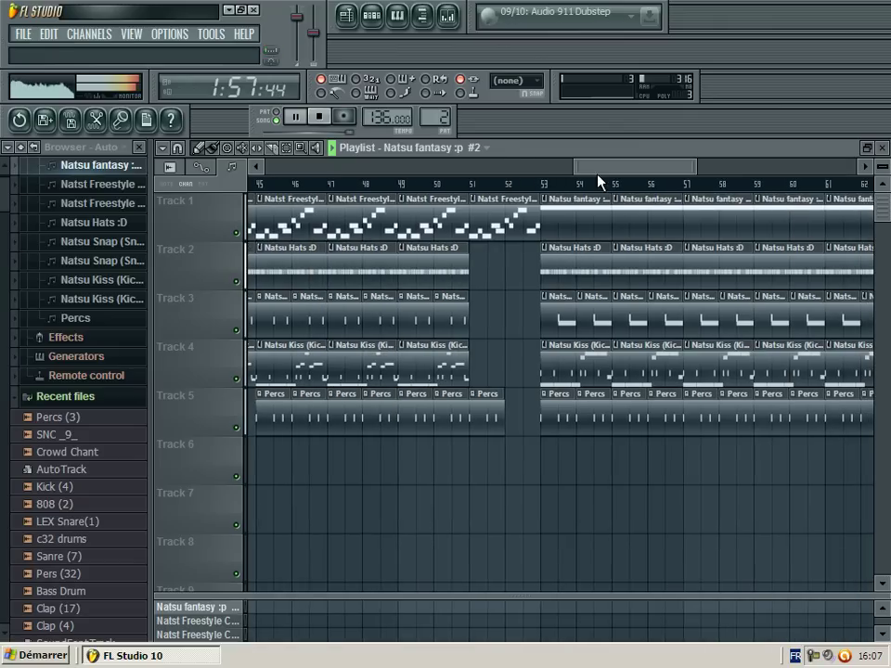
click(545, 185)
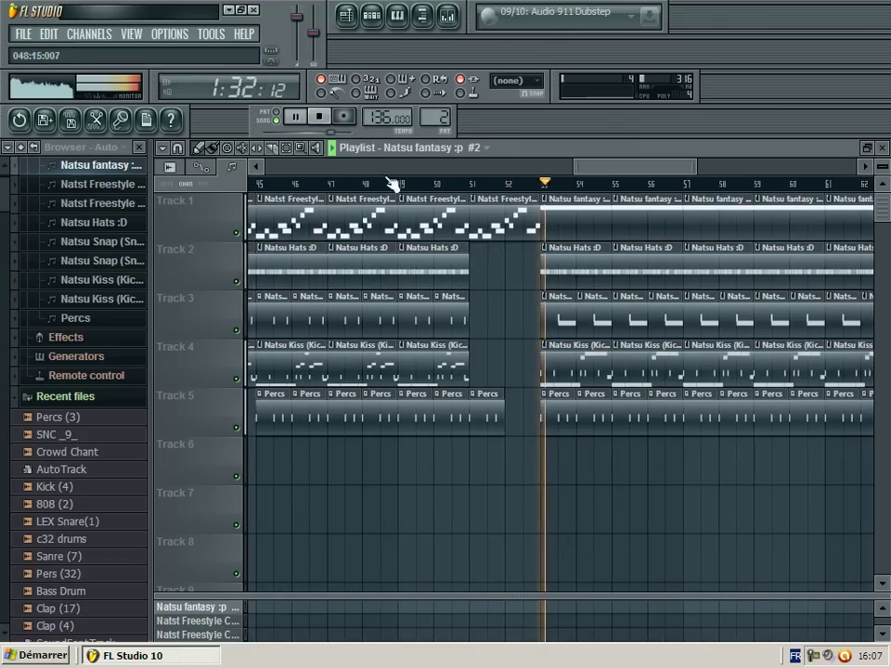
drag(545, 190, 609, 189)
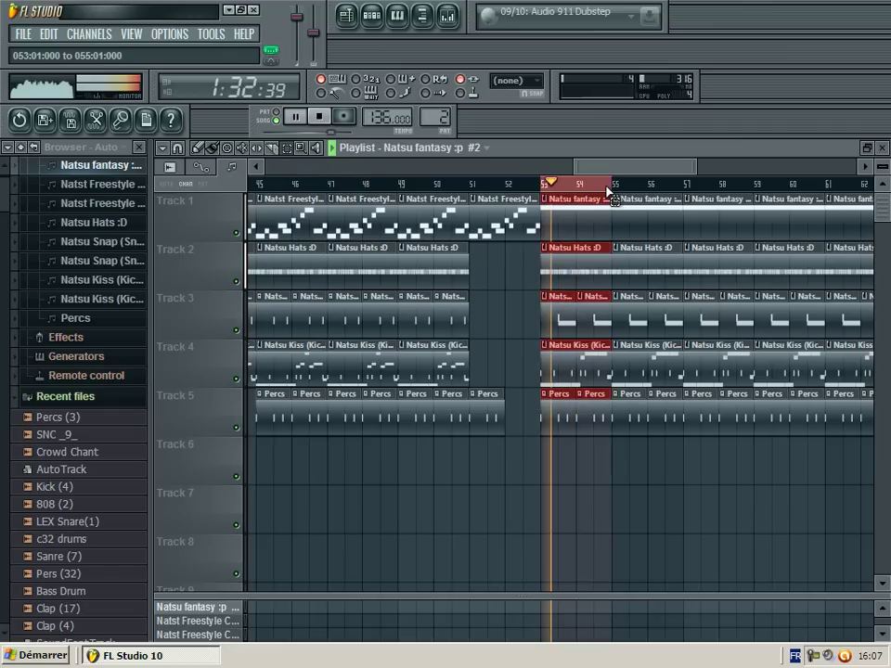
Step: Close the playlist and piano roll, insert an Orchestral plugin channel above Percs (3) and confirm its loading
click(883, 148)
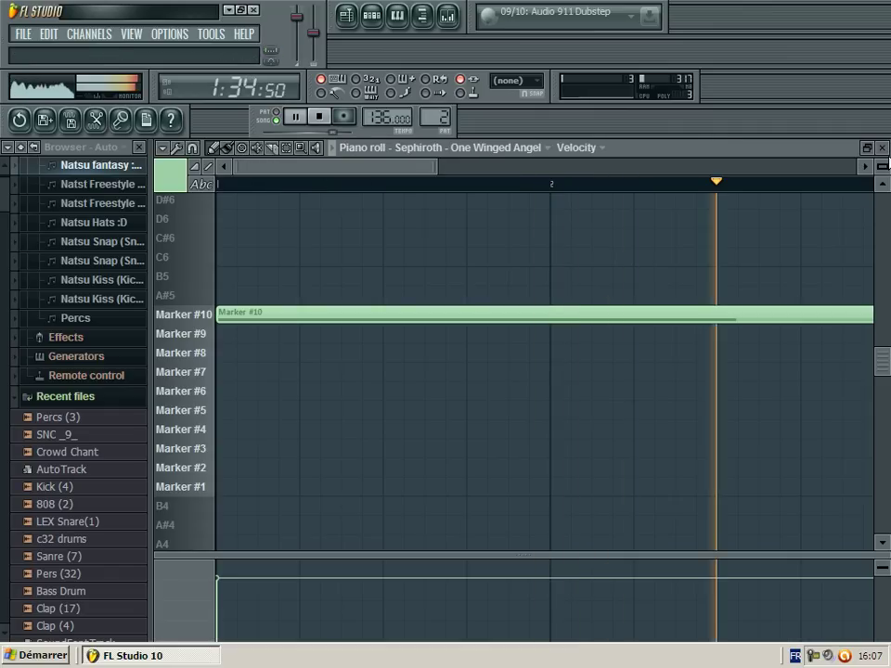
click(883, 147)
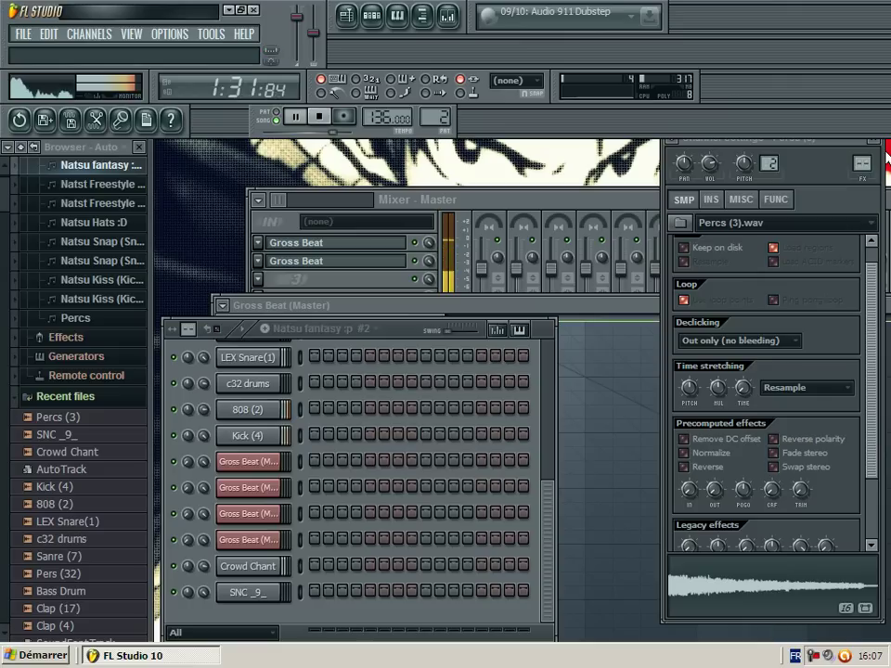
click(380, 332)
click(228, 460)
scroll(229, 448, up, 5)
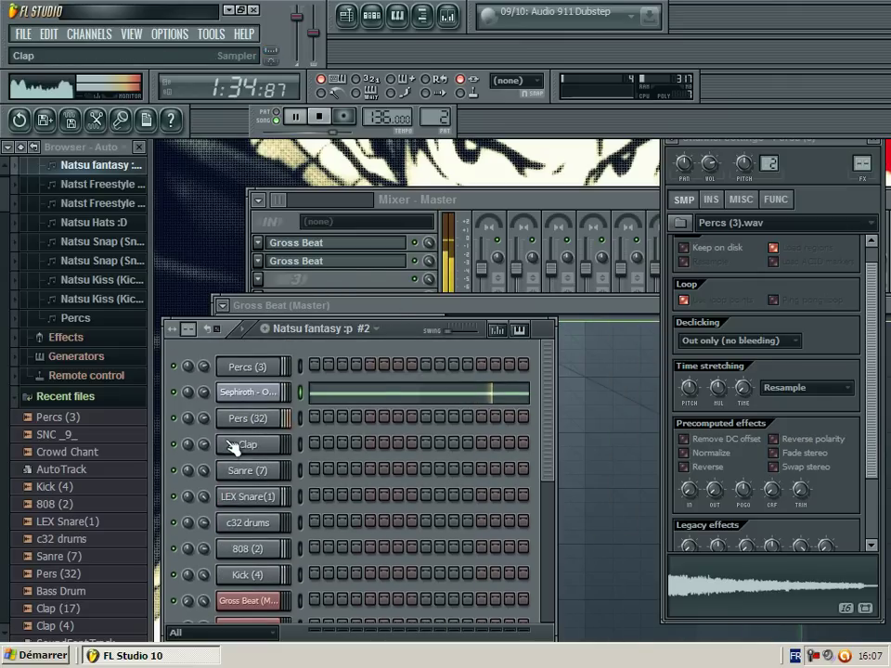
right_click(244, 369)
mouse_move(315, 544)
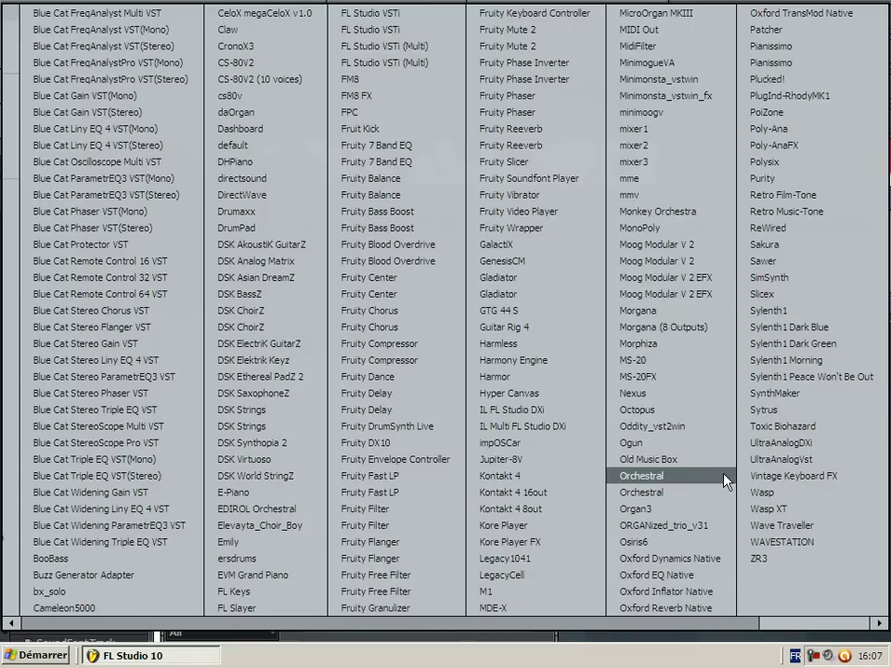
click(706, 494)
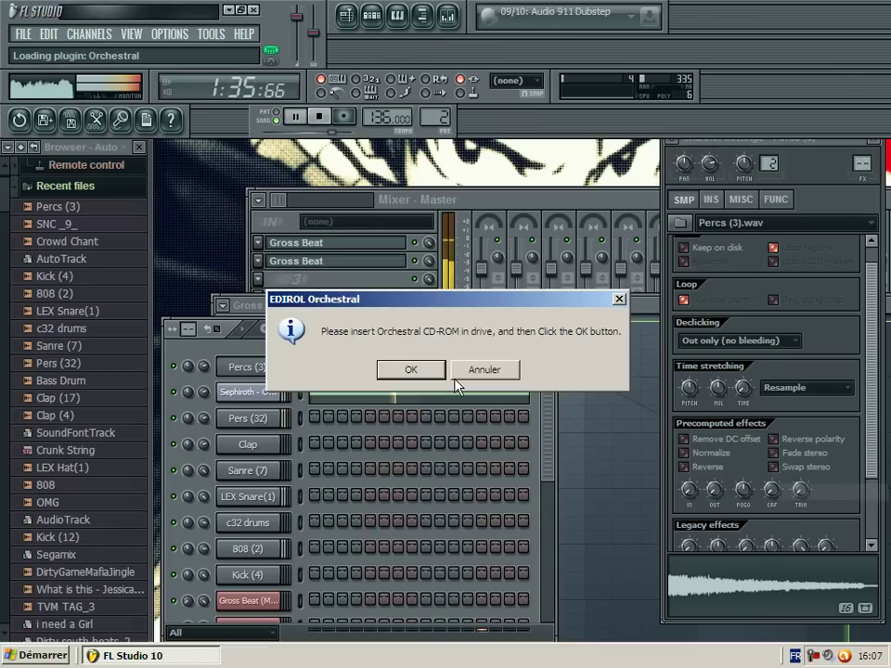
click(457, 376)
click(434, 373)
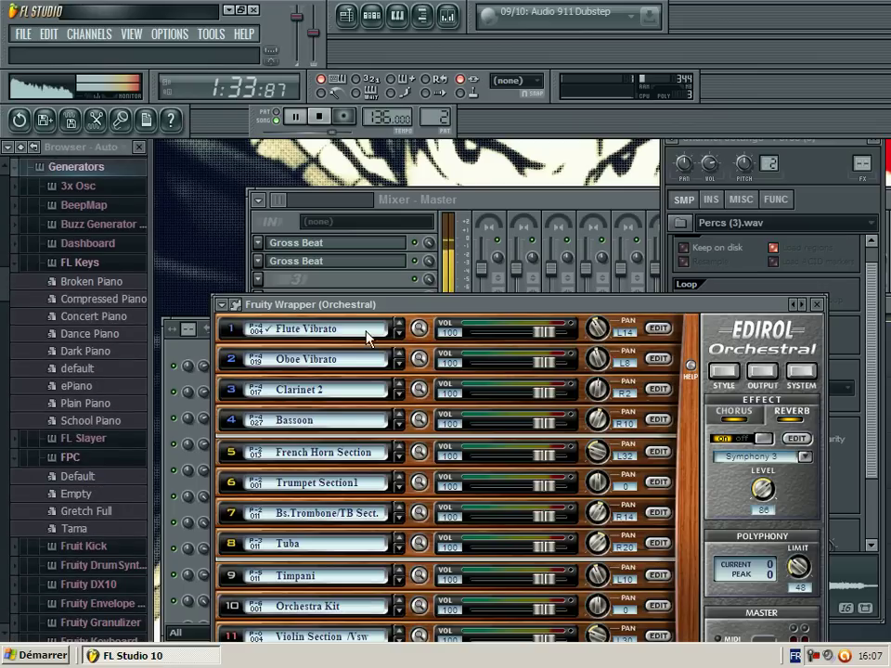
Step: Replace the new channel's plugin with the other listed Orchestral version
click(193, 351)
right_click(254, 368)
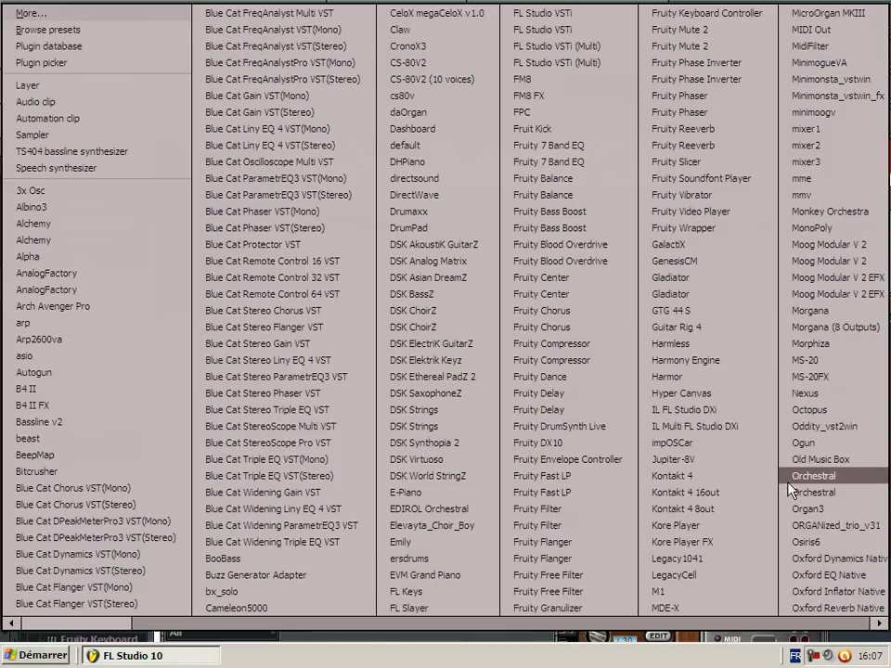
click(766, 476)
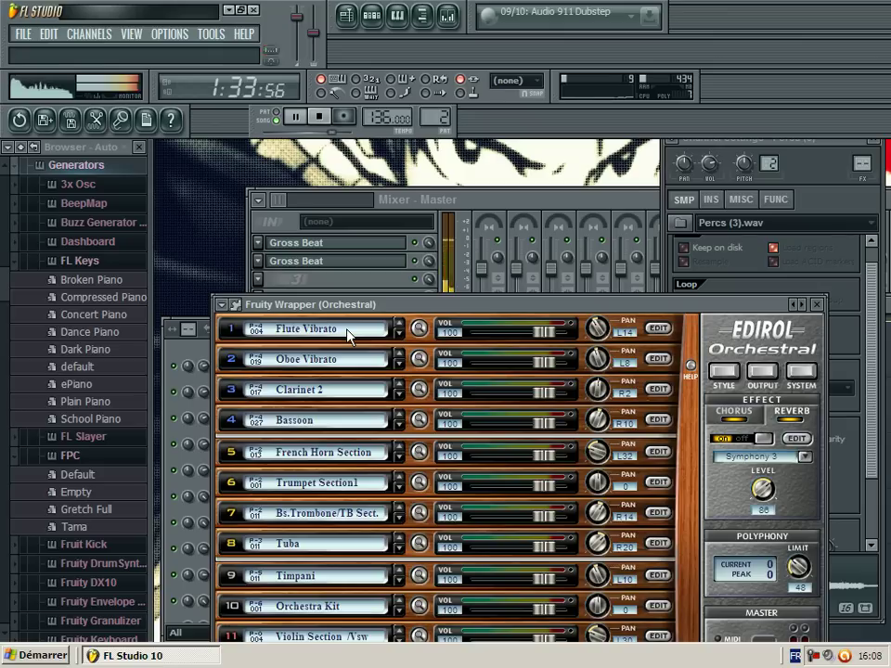
Step: Set part 1 of Orchestral to the Concert Piano patch from the Key&Percussion keyboards
click(296, 116)
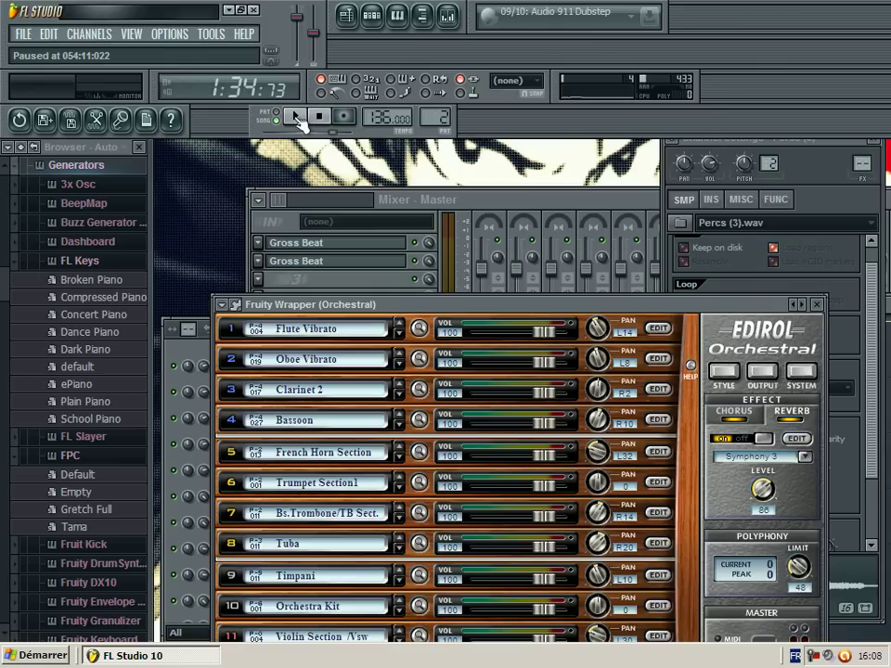
click(343, 332)
mouse_move(385, 410)
mouse_move(497, 412)
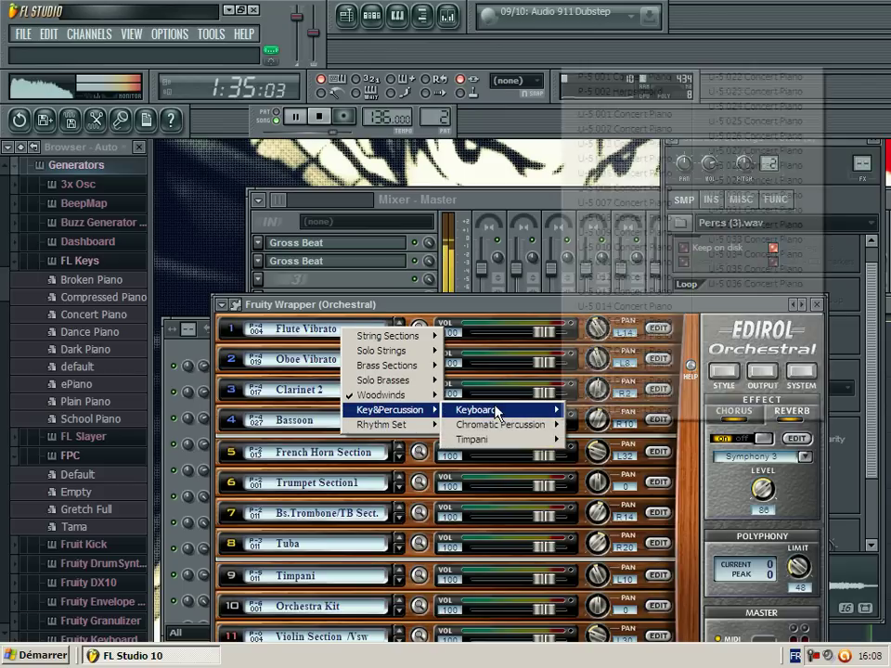
click(583, 78)
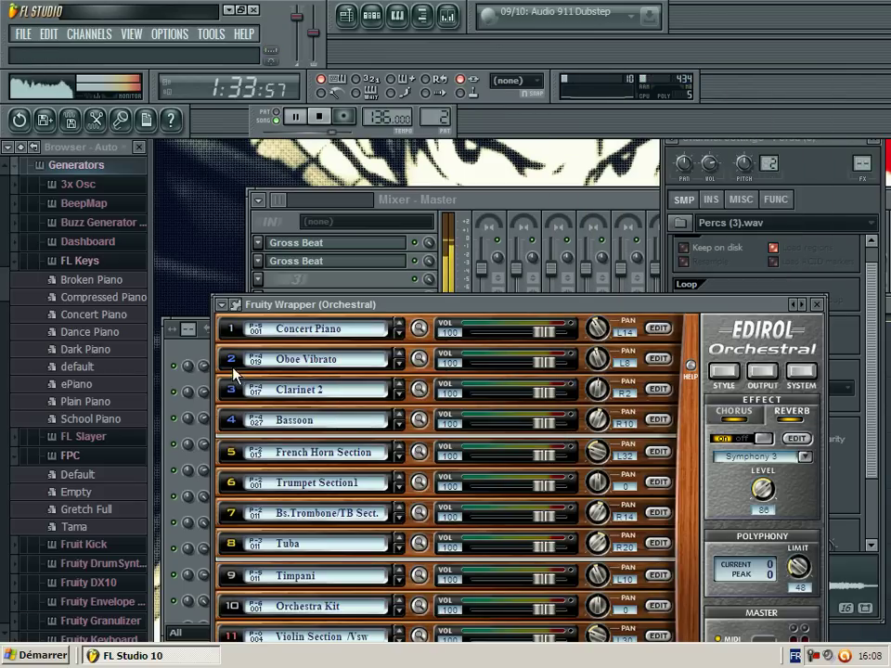
Step: Switch to the empty pattern 11 and name it "piano Natsu Style"
click(186, 352)
scroll(303, 487, down, 2)
scroll(297, 478, up, 2)
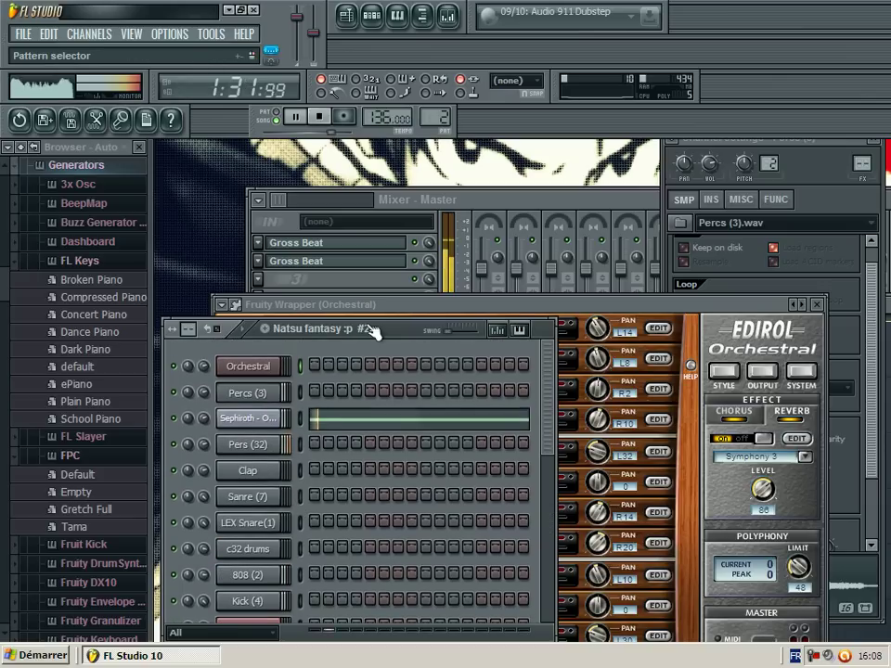
click(373, 333)
click(467, 364)
text(P)
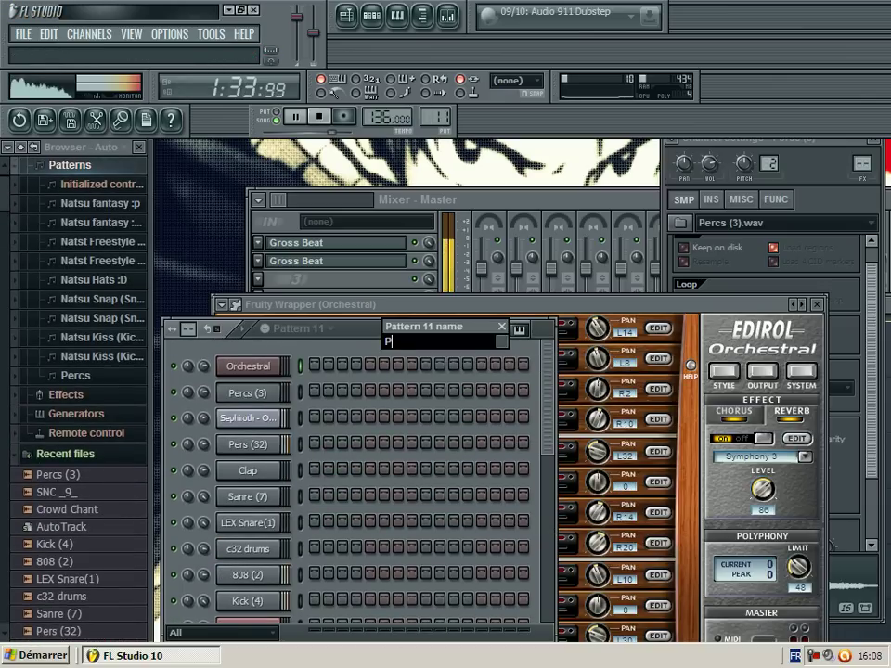
text(iano)
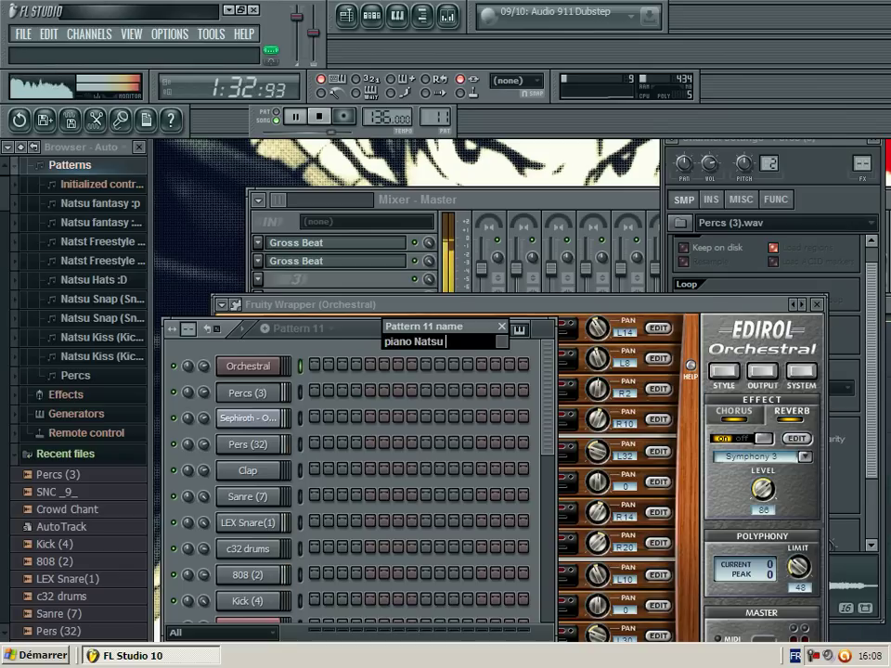
text(Natsu Style)
key(Return)
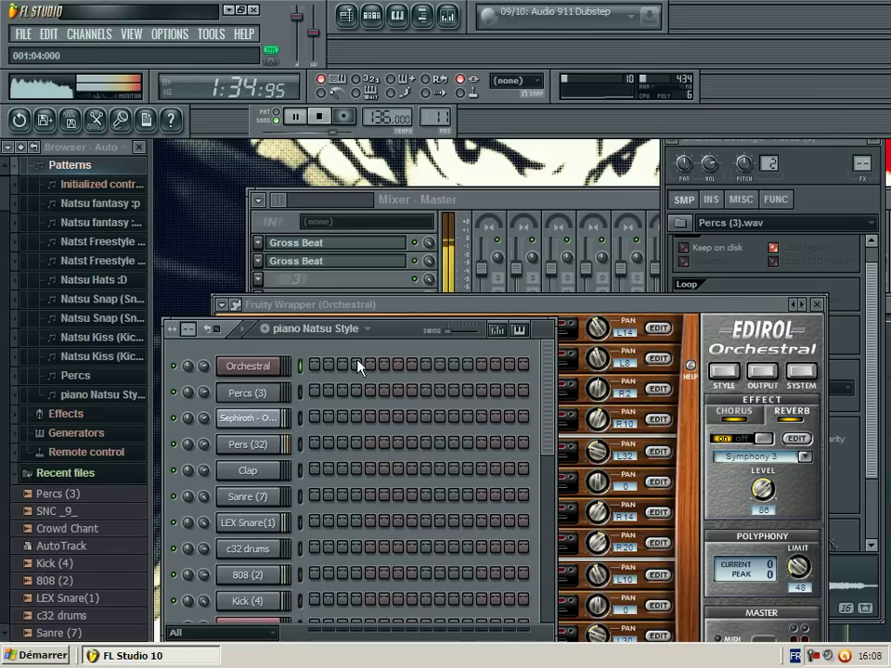
Step: Audition the Concert Piano's higher keys around E7 in the Orchestral piano roll, leaving the roll closed
right_click(252, 367)
click(315, 368)
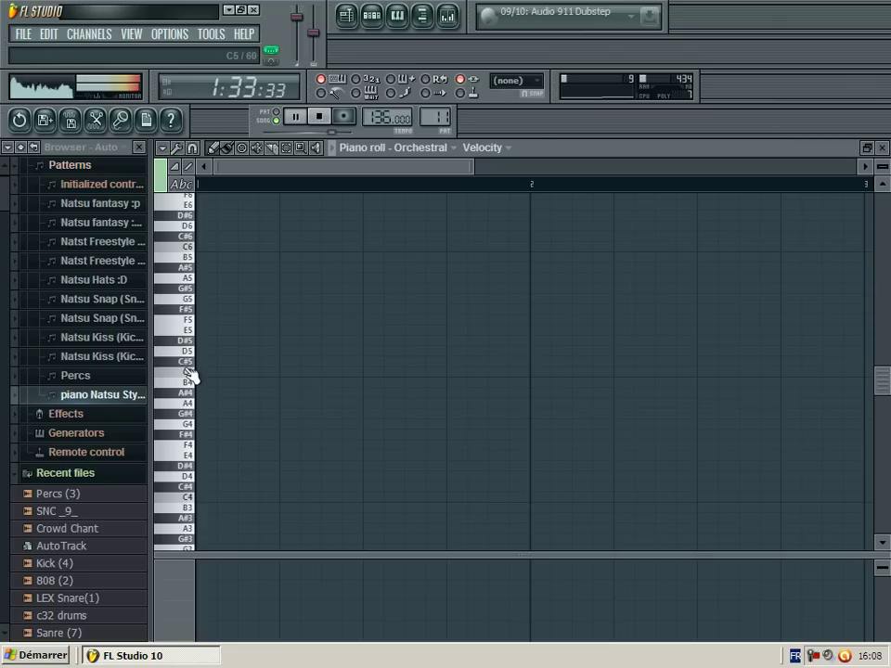
scroll(192, 362, up, 5)
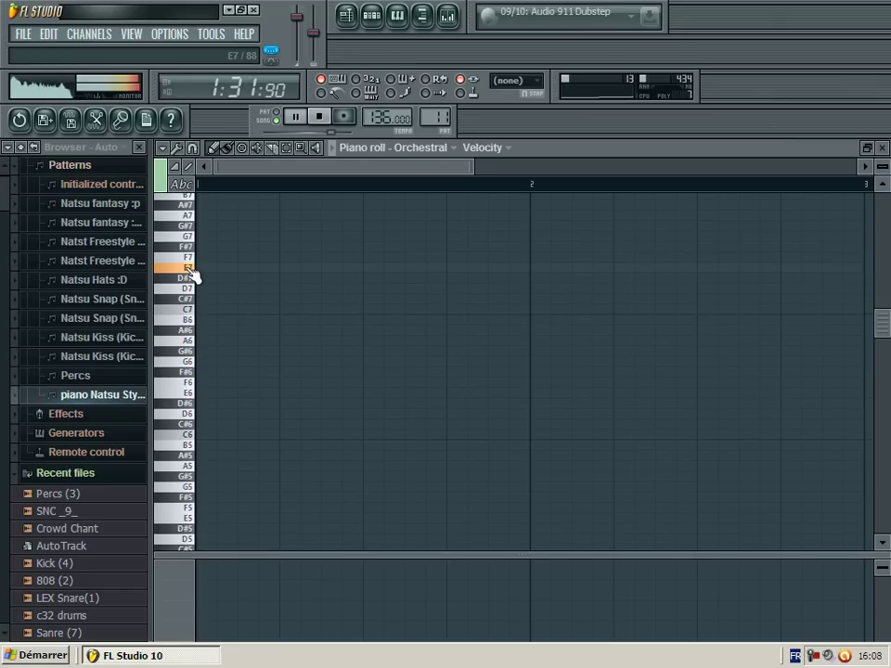
click(882, 148)
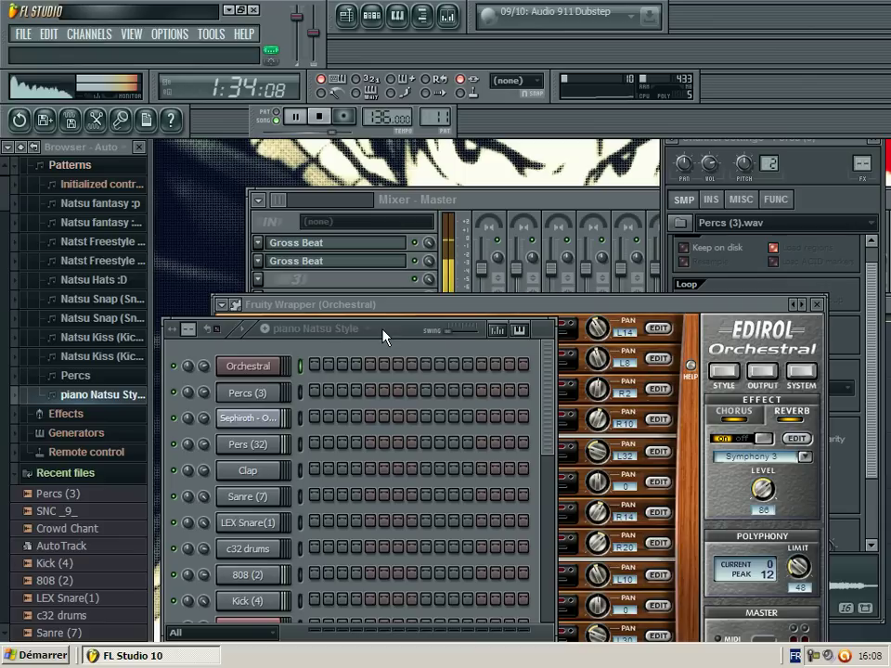
Step: Set the volume of Orchestral's Concert Piano part to 127
click(248, 365)
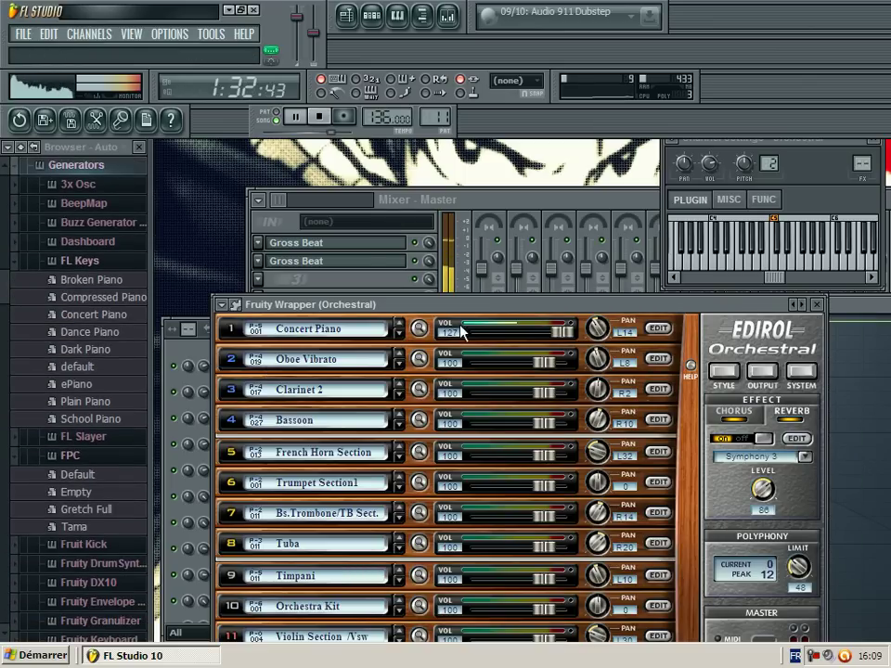
click(201, 341)
Step: Open the Orchestral channel's piano roll and audition piano keys from F5 up to around C7 against the loop
right_click(277, 364)
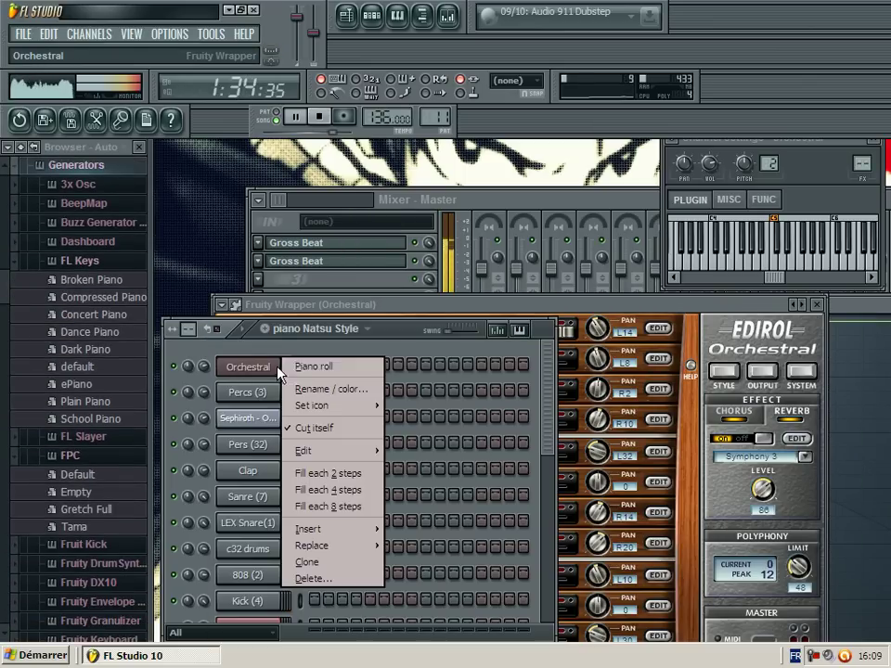
click(312, 370)
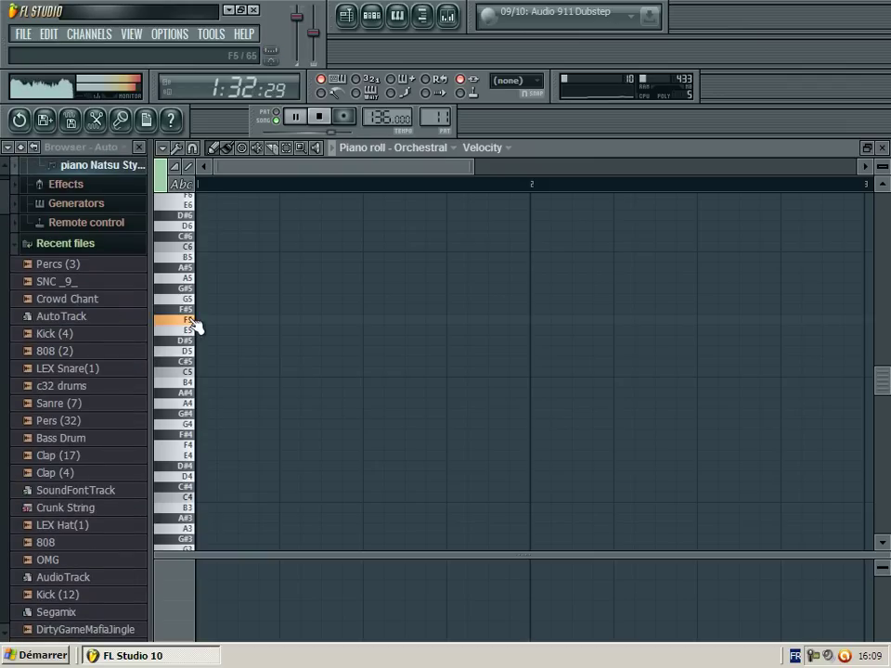
scroll(195, 262, up, 3)
click(189, 239)
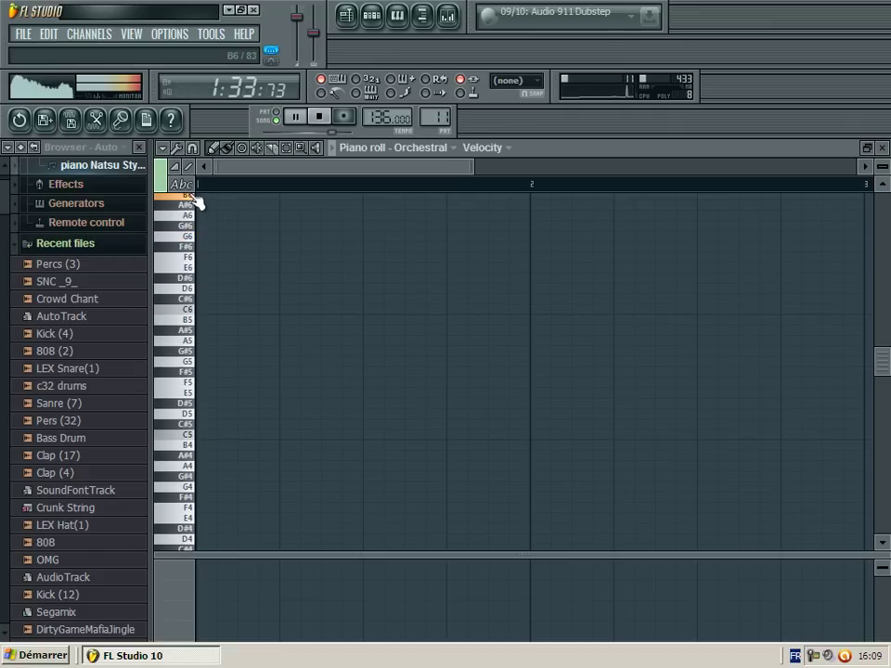
scroll(191, 214, up, 1)
click(189, 223)
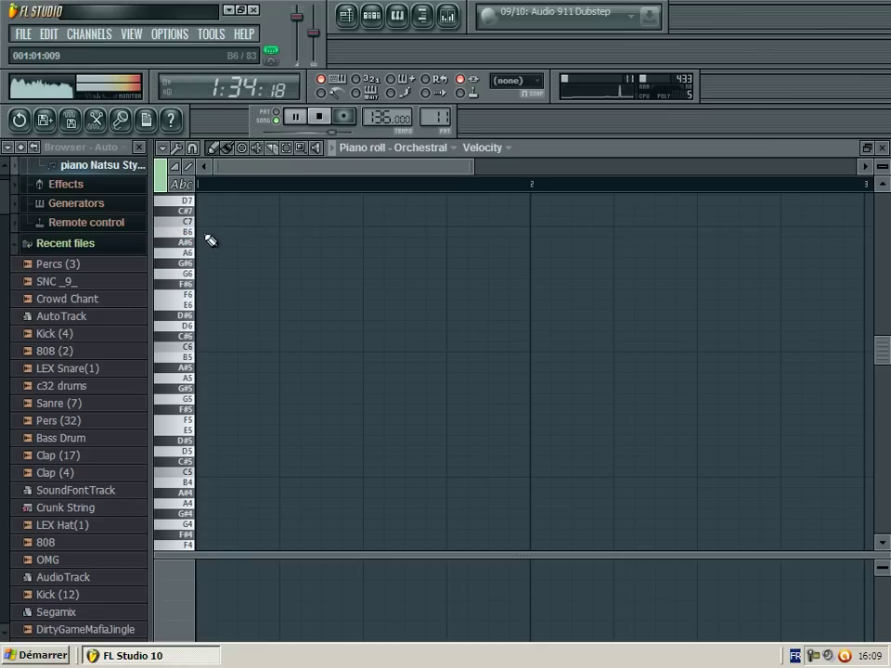
Step: Place a half-beat B6 note at the start of the piano Natsu Style pattern and preview it in pattern mode
click(209, 241)
scroll(368, 297, up, 1)
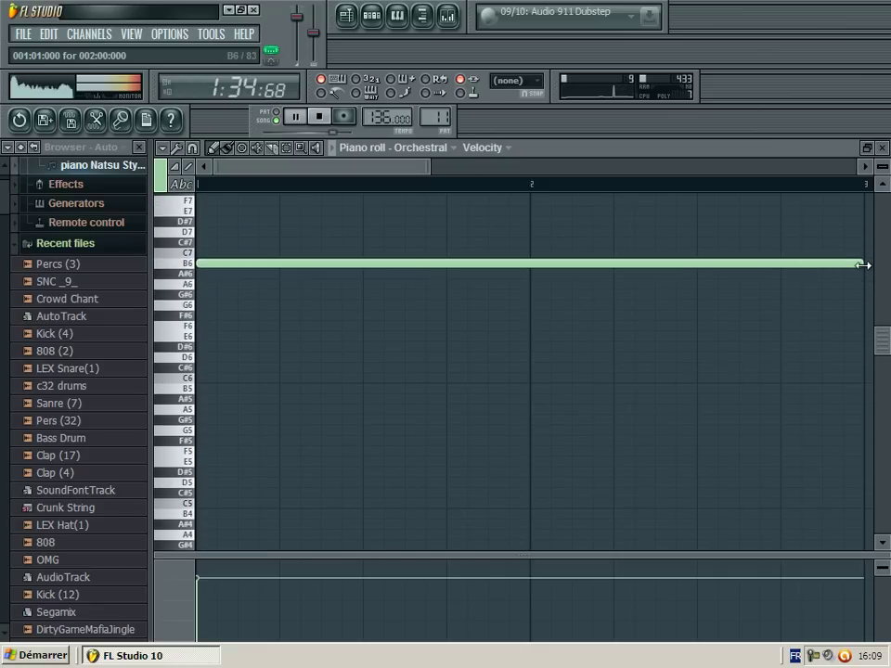
drag(863, 266, 269, 256)
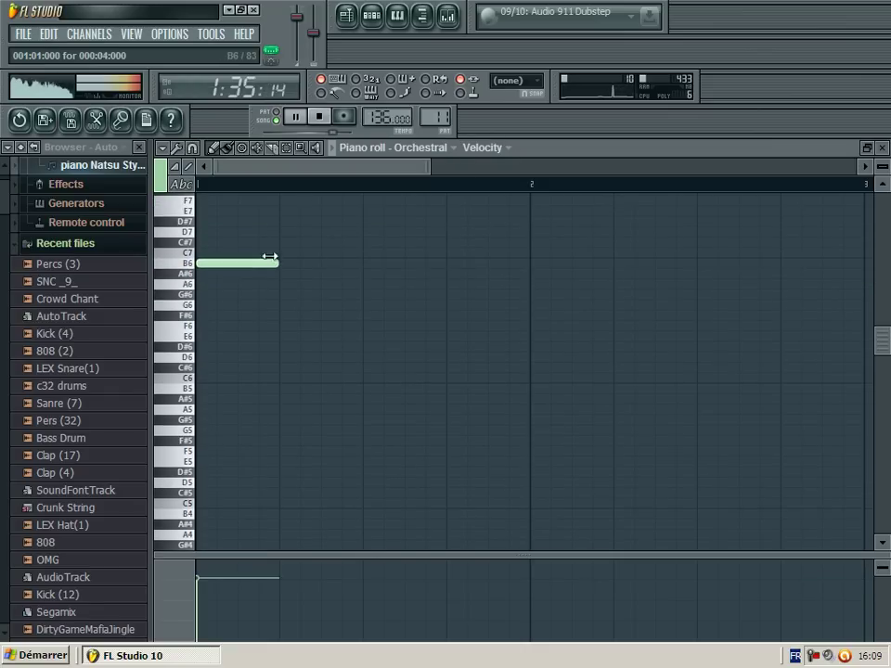
click(279, 115)
scroll(175, 318, up, 1)
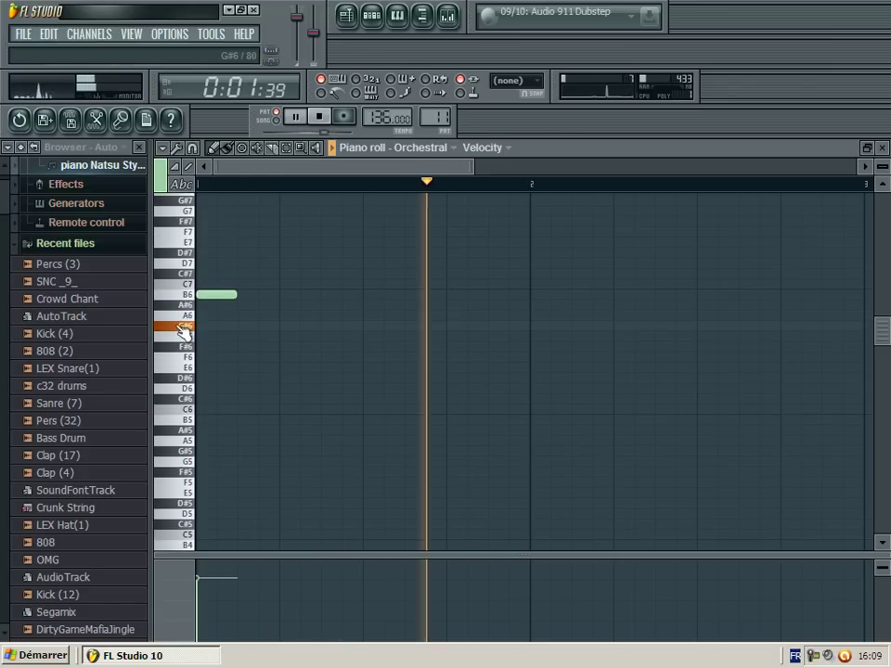
click(239, 337)
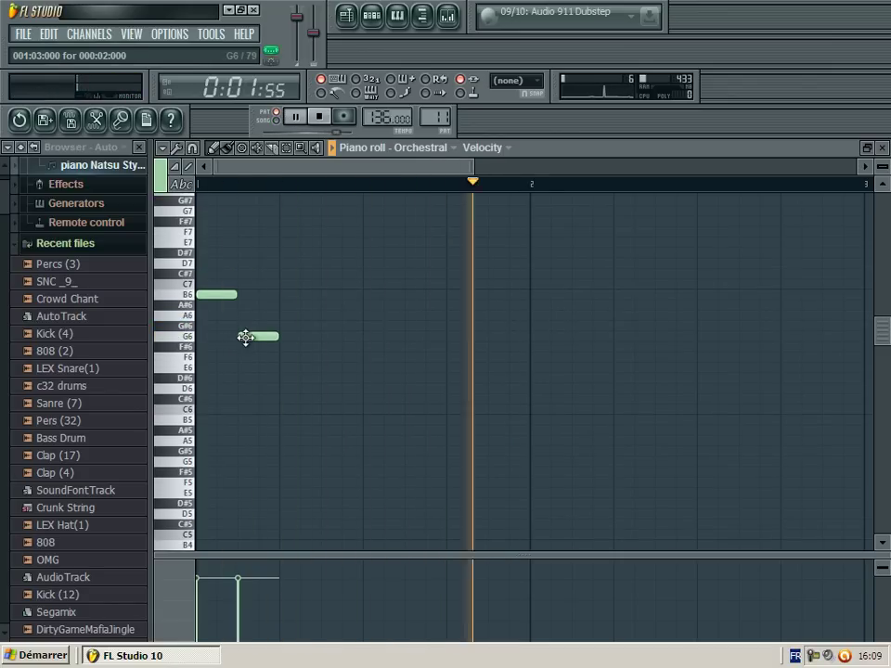
right_click(245, 337)
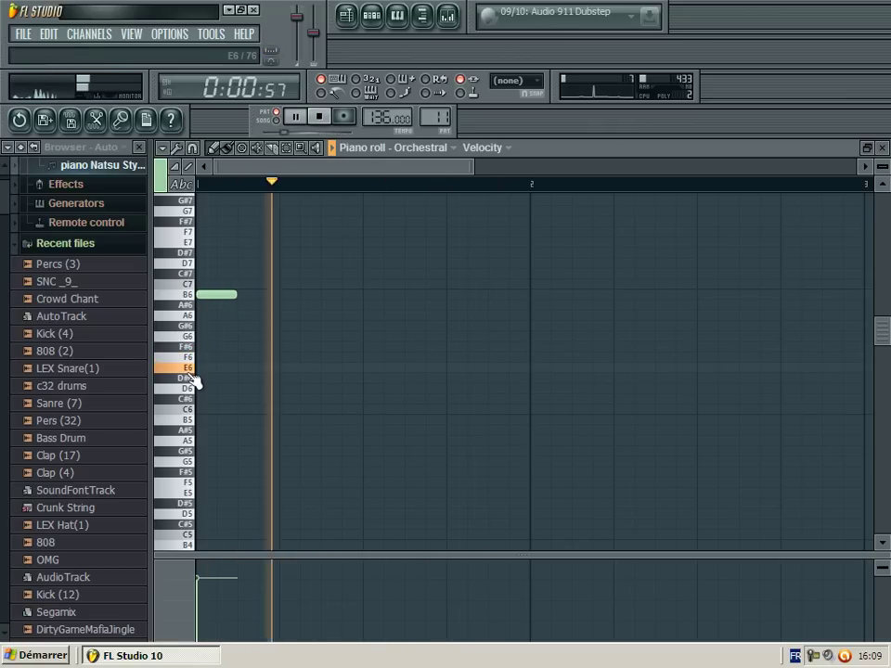
click(241, 370)
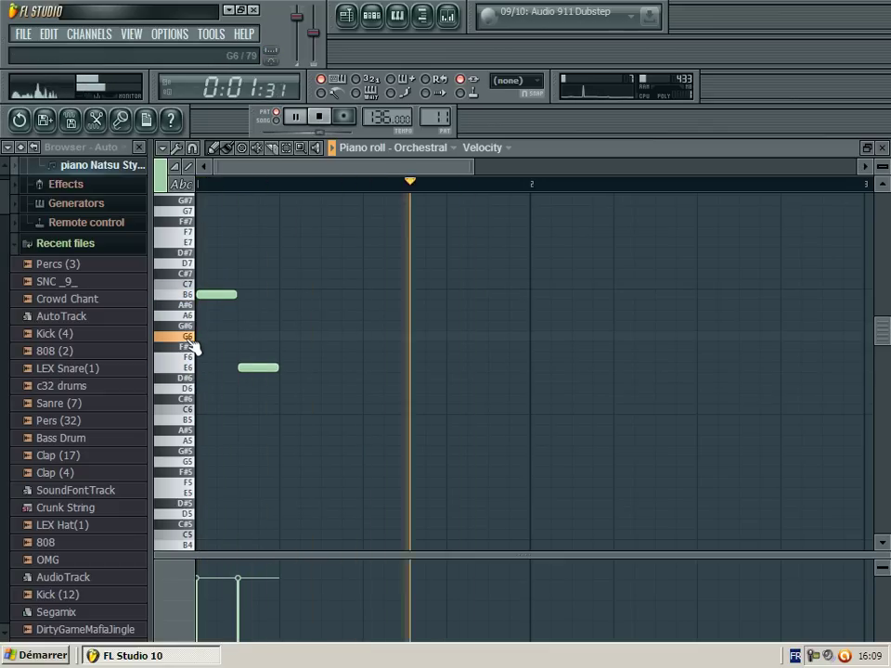
click(248, 337)
right_click(256, 369)
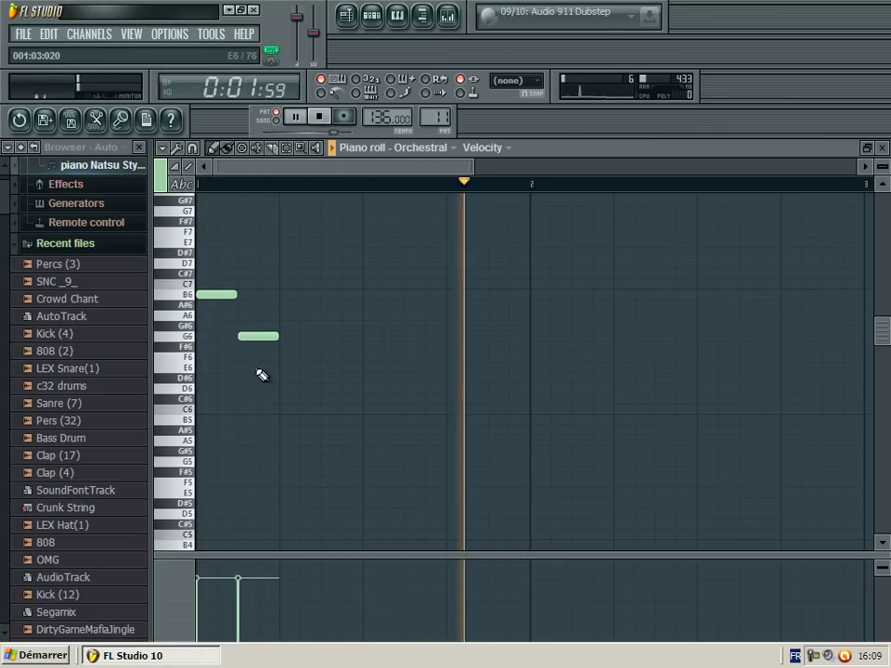
right_click(263, 338)
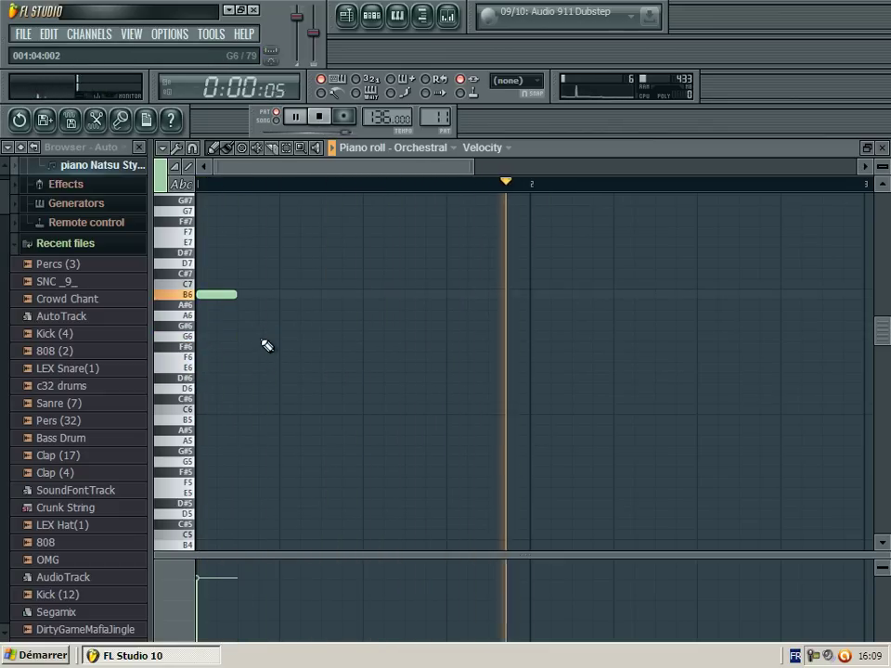
scroll(223, 364, up, 2)
scroll(213, 364, up, 1)
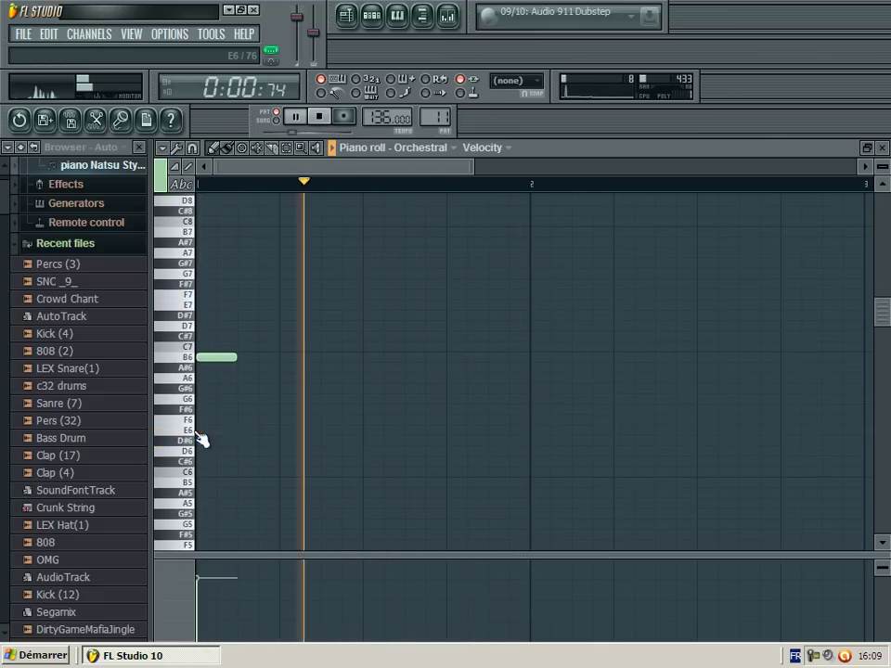
click(236, 430)
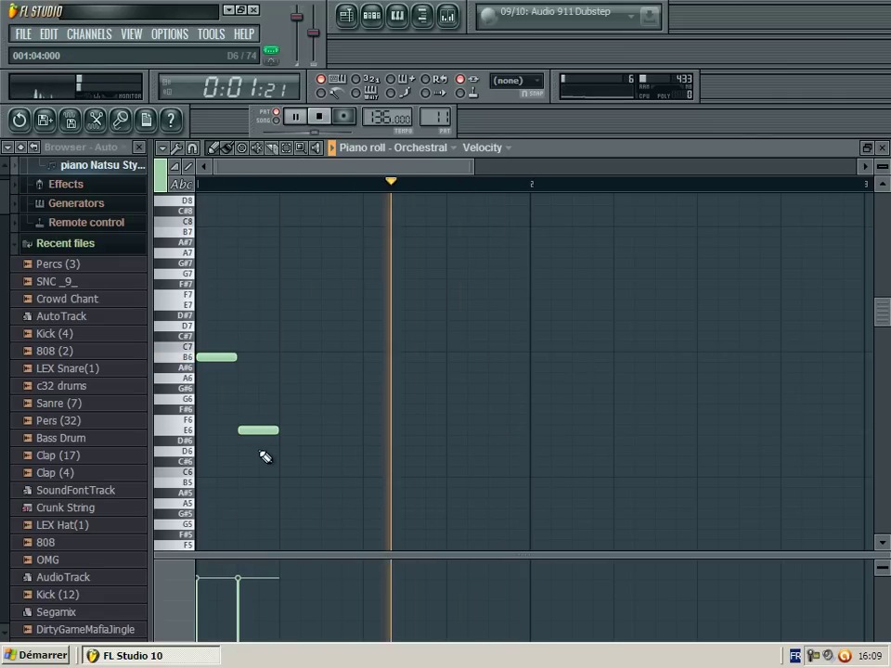
right_click(255, 429)
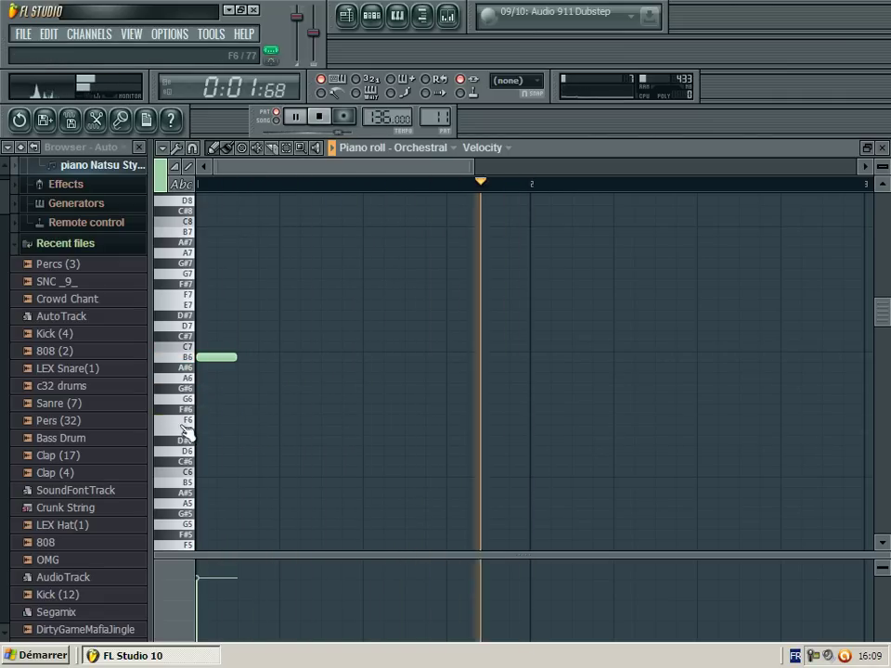
Step: Audition keys around C7, then place half-beat notes on C7 at step 7 and B6 at step 11 of bar 1
click(170, 317)
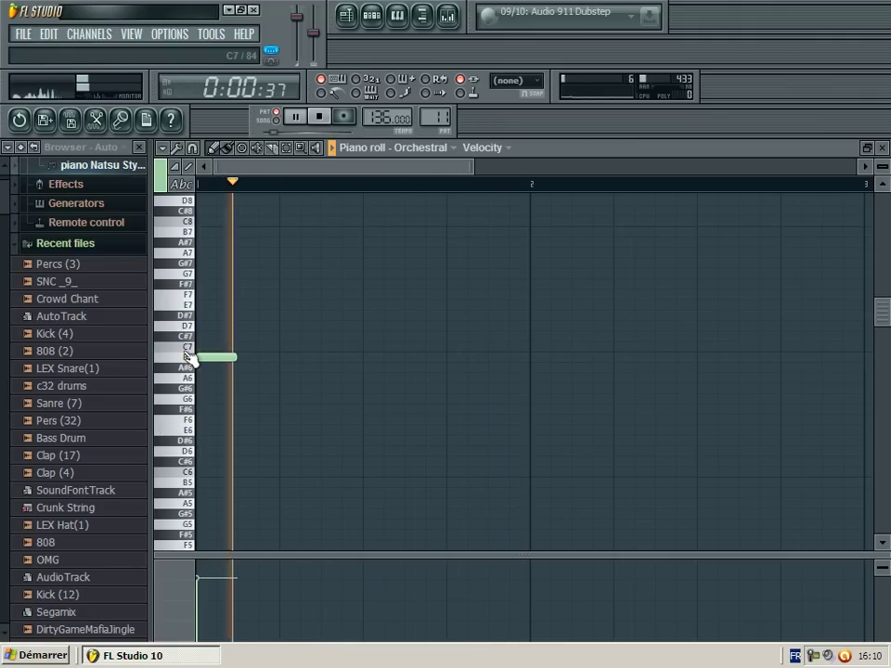
click(185, 357)
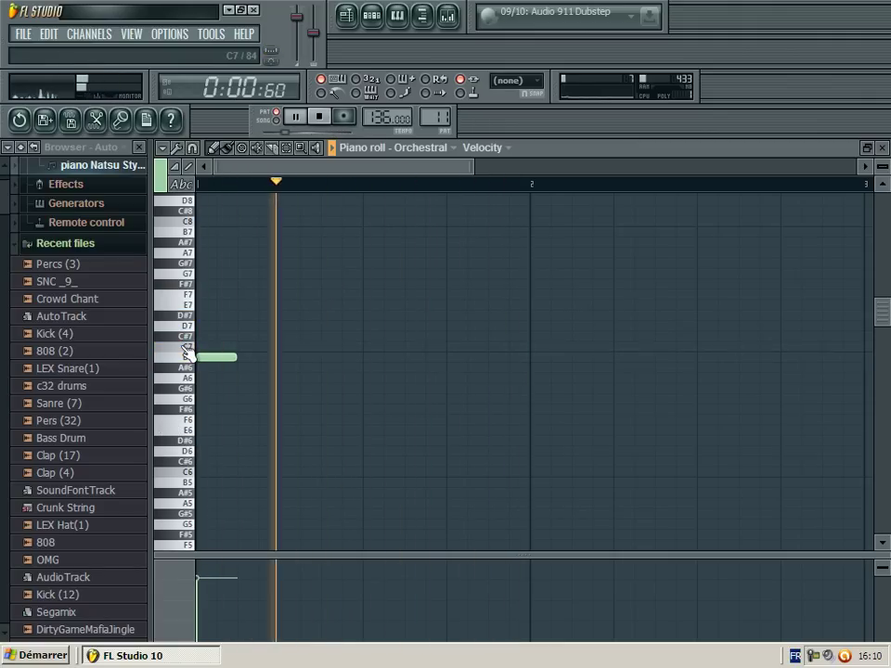
click(333, 347)
click(198, 360)
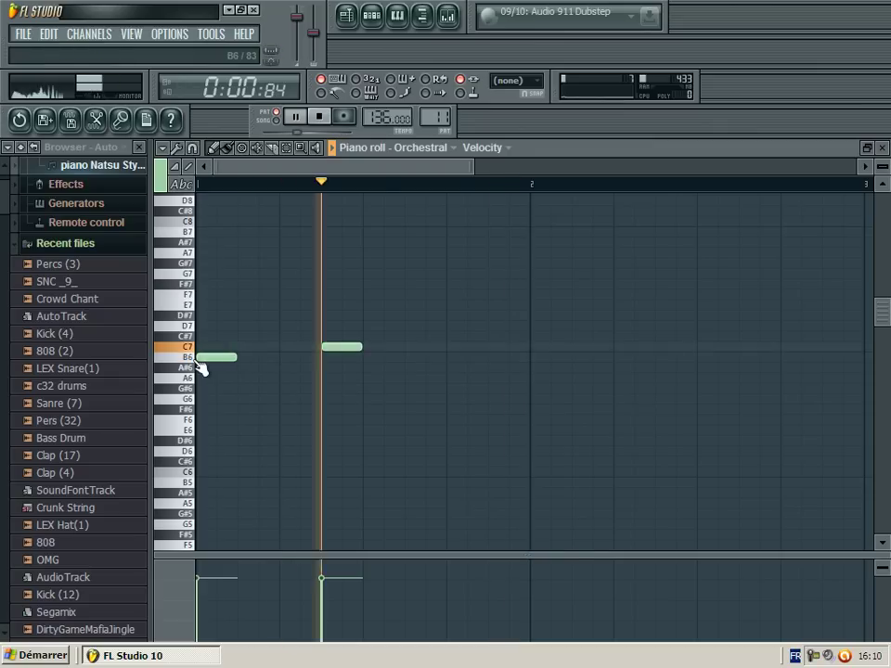
click(406, 358)
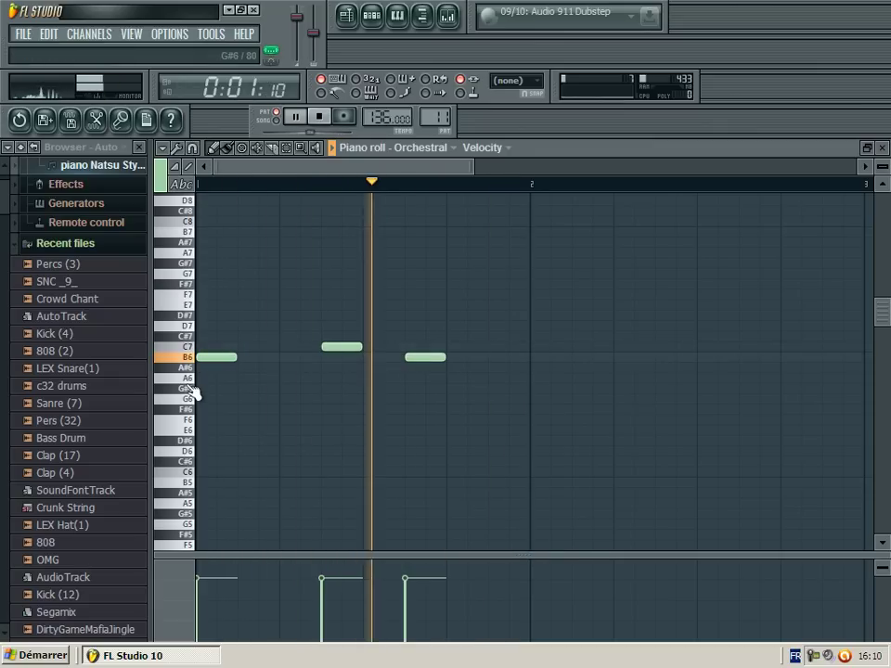
Step: Finish bar 1 with half-beat notes on E6 at step 13 and G6 at step 15
drag(195, 397, 195, 431)
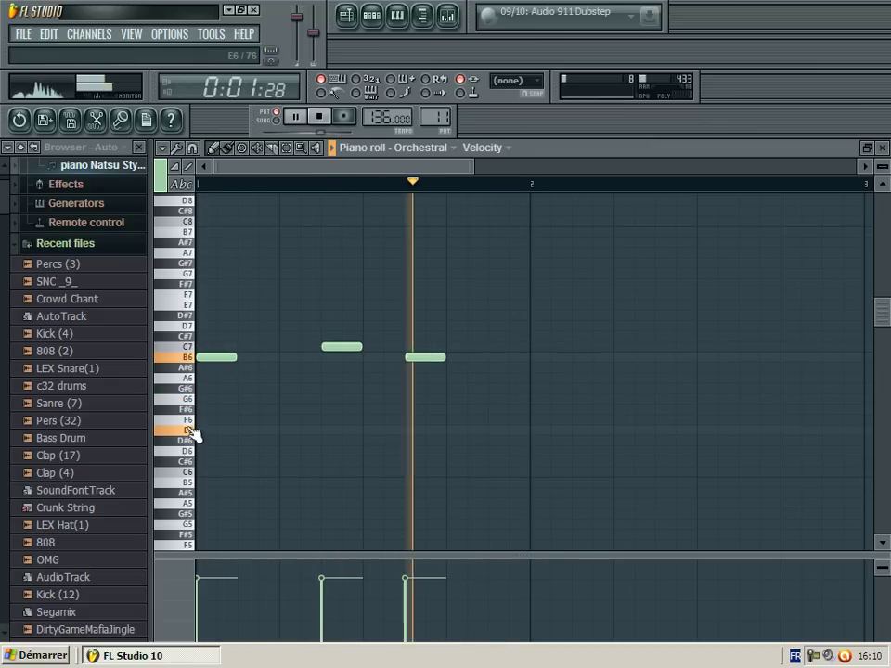
click(451, 430)
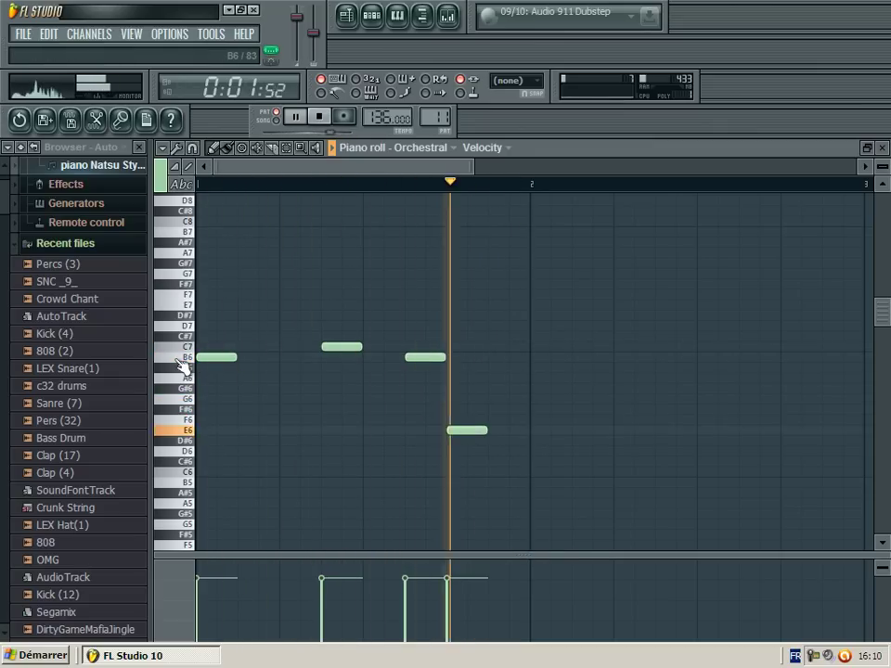
click(186, 412)
click(499, 399)
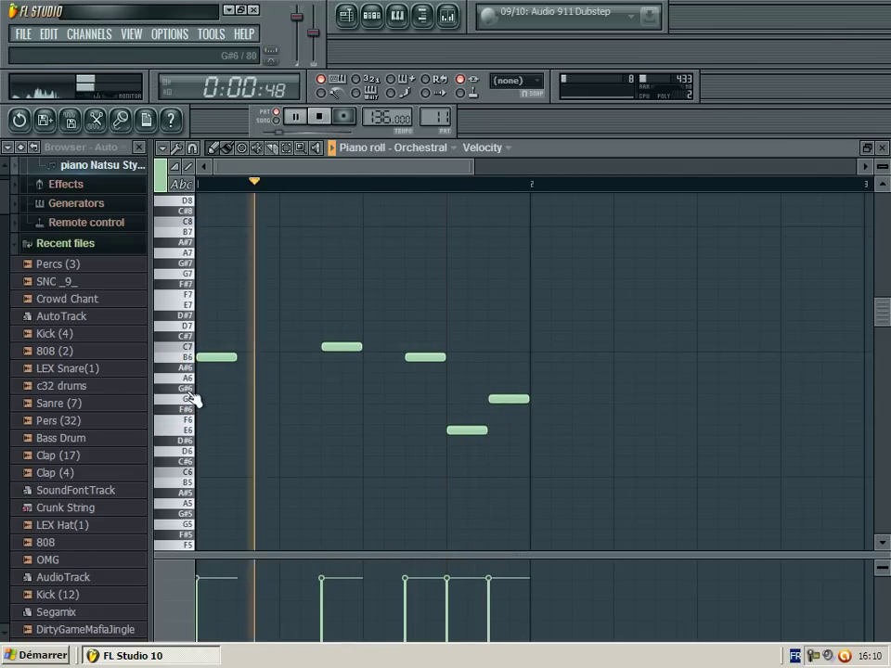
Step: Fill the gaps in bar 1 with half-beat notes on E6 at step 3 and G6 at steps 5 and 9
click(246, 429)
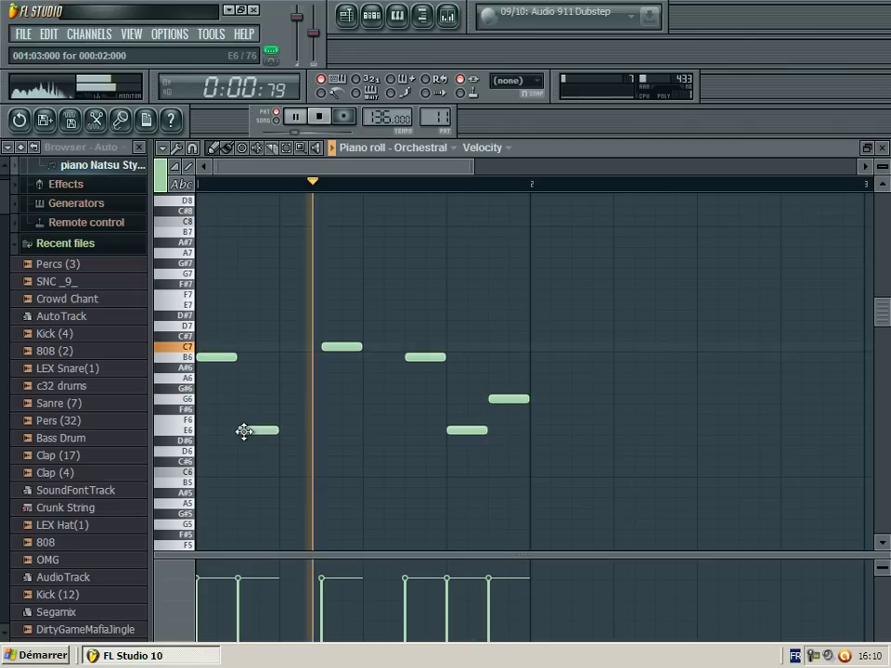
click(283, 409)
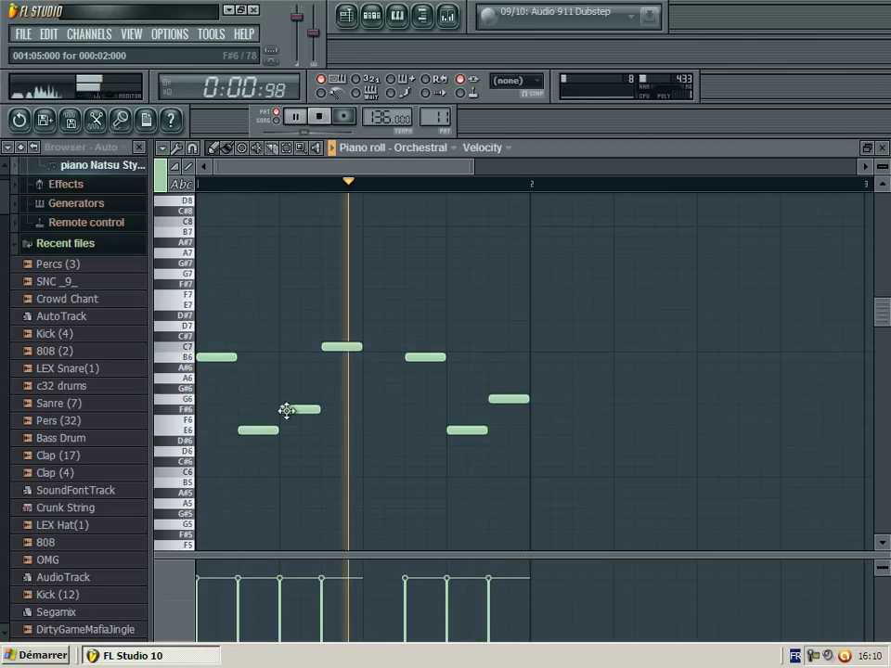
drag(294, 411, 303, 399)
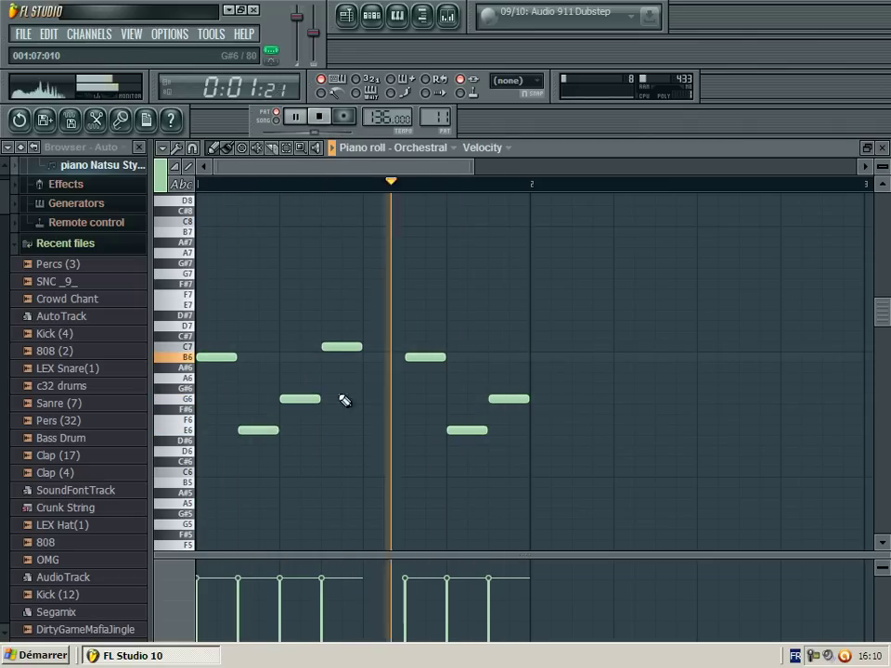
click(369, 400)
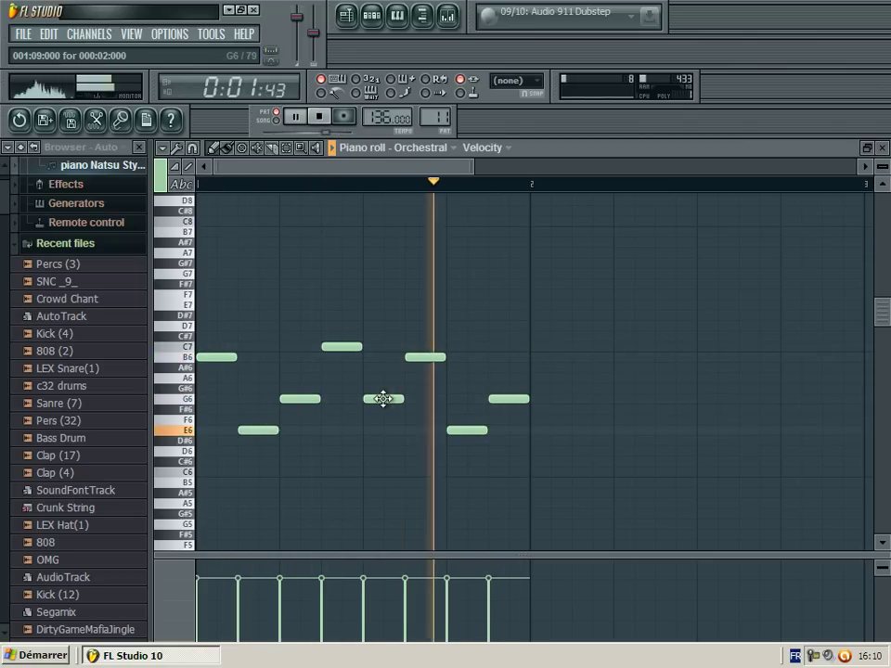
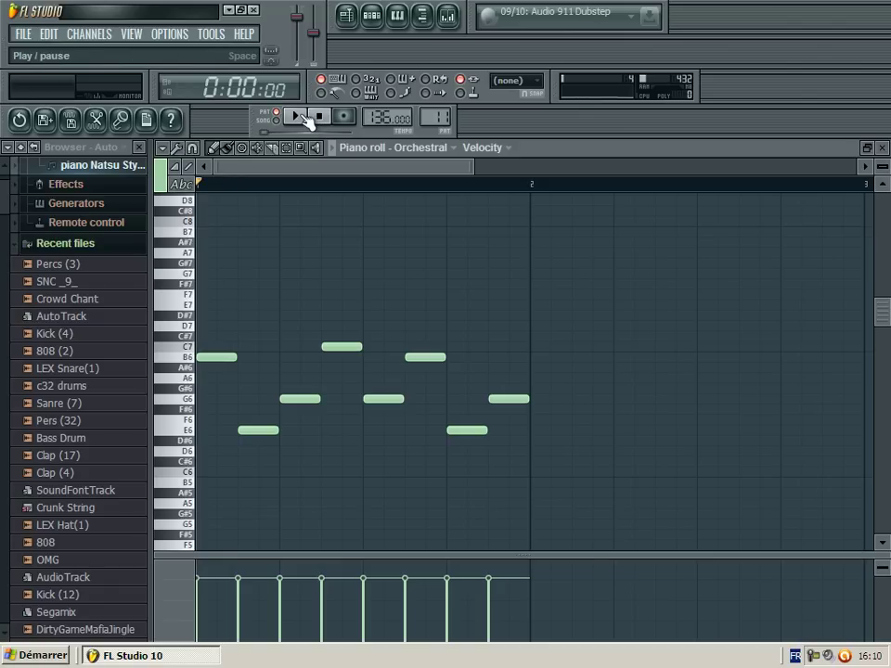
Step: Lower the G6 note at step 9 to E6 and check the melody against the looping pattern
click(883, 148)
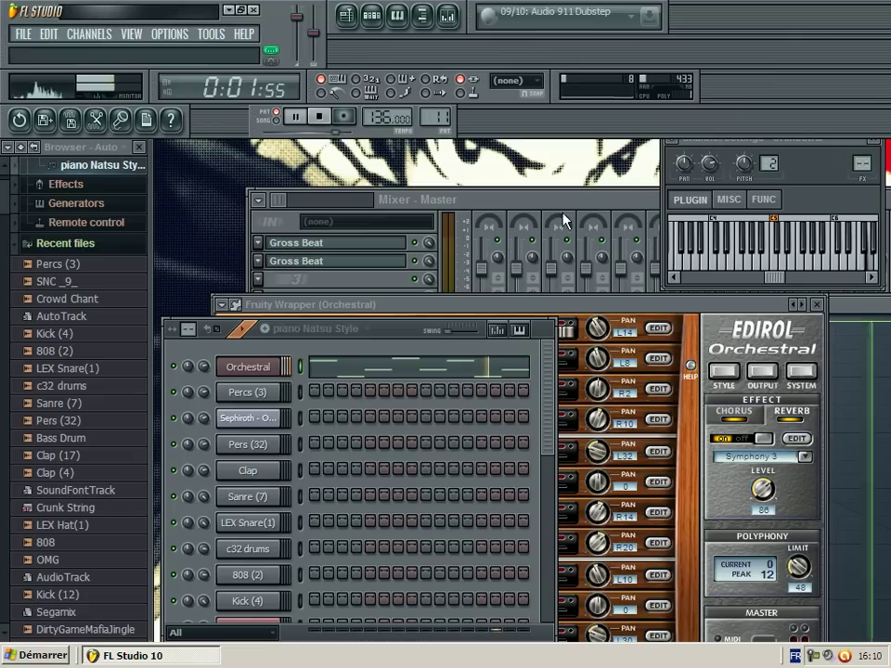
click(415, 351)
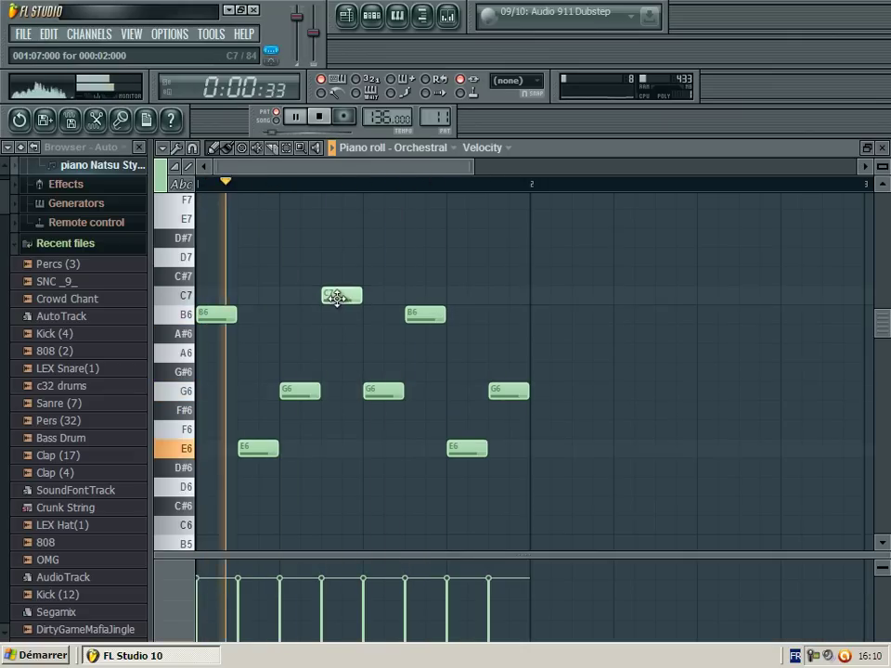
drag(384, 394, 384, 462)
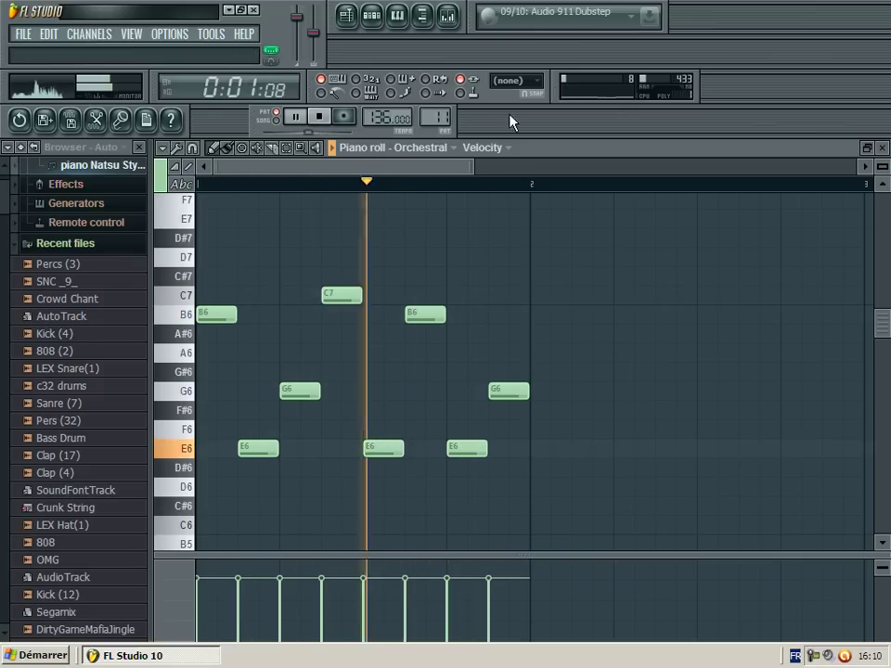
click(883, 147)
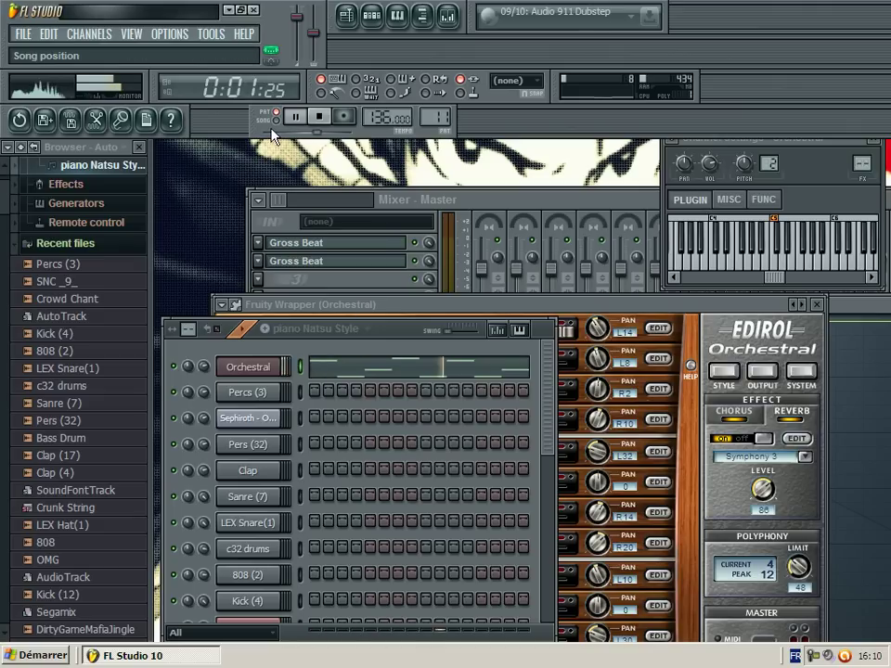
click(403, 368)
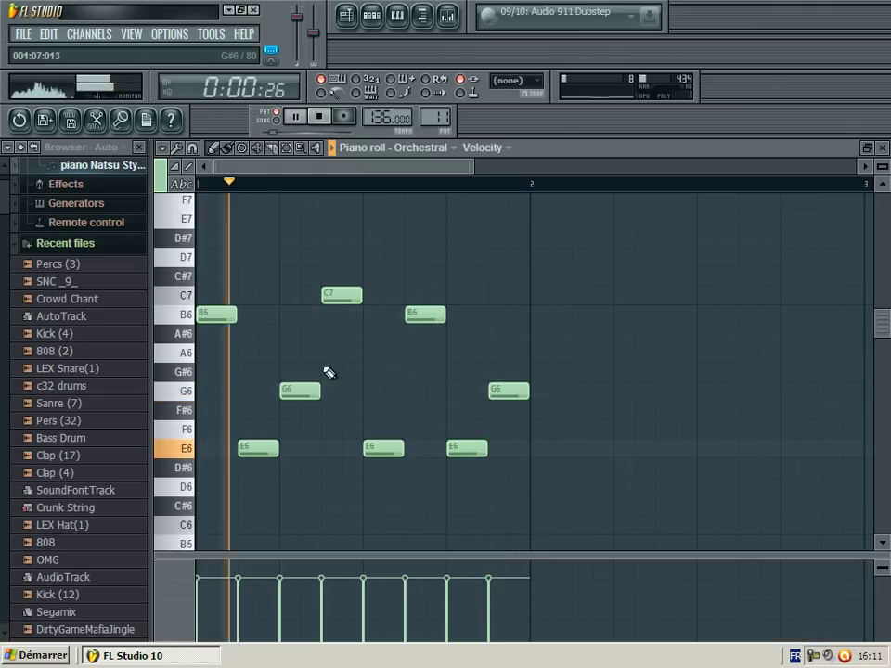
Step: Start an upper melody line with half-beat notes on C8 at step 1 and D8 at step 5, auditioning the high keys
scroll(190, 246, up, 3)
click(185, 240)
click(185, 258)
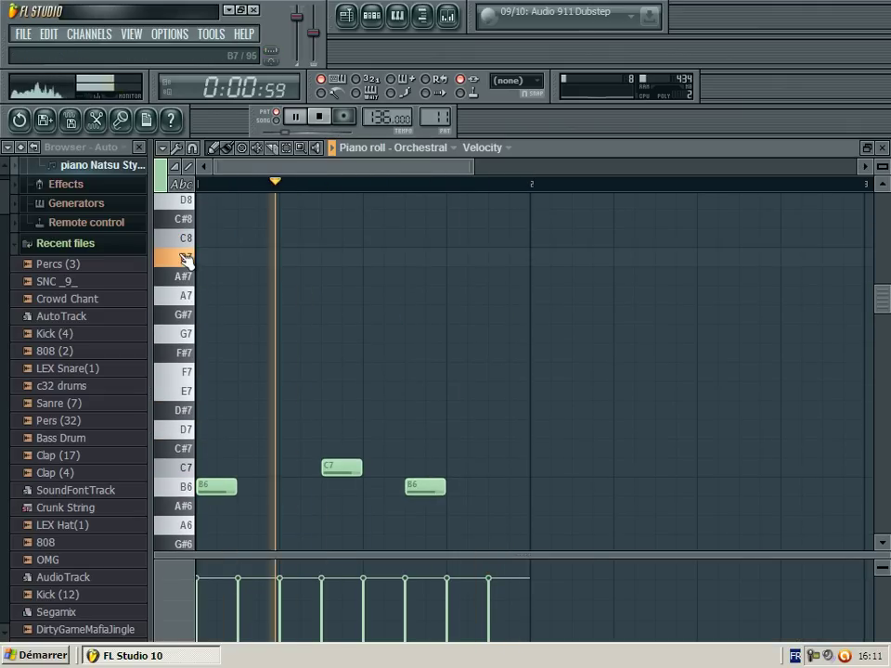
click(207, 244)
scroll(191, 297, up, 3)
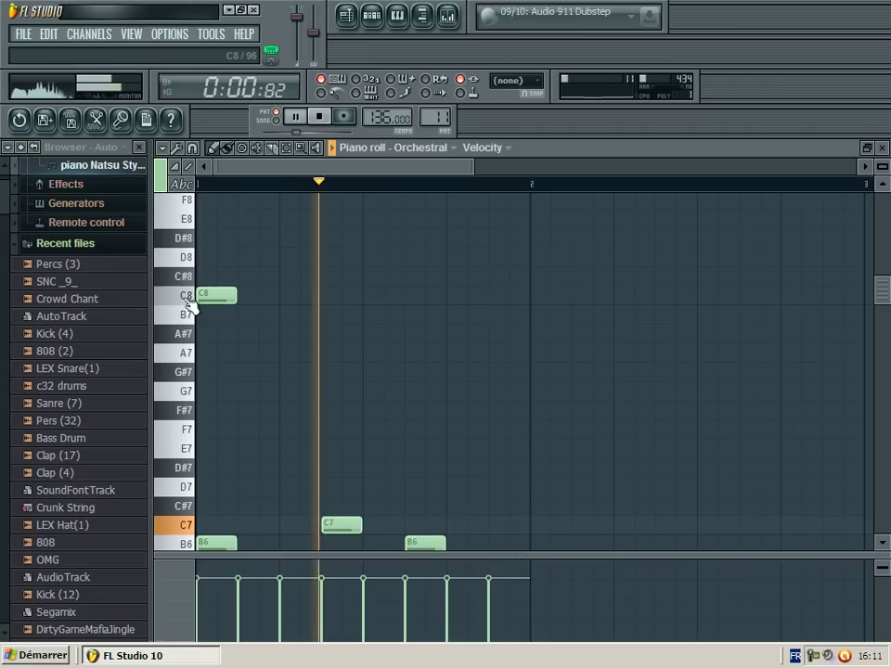
click(184, 258)
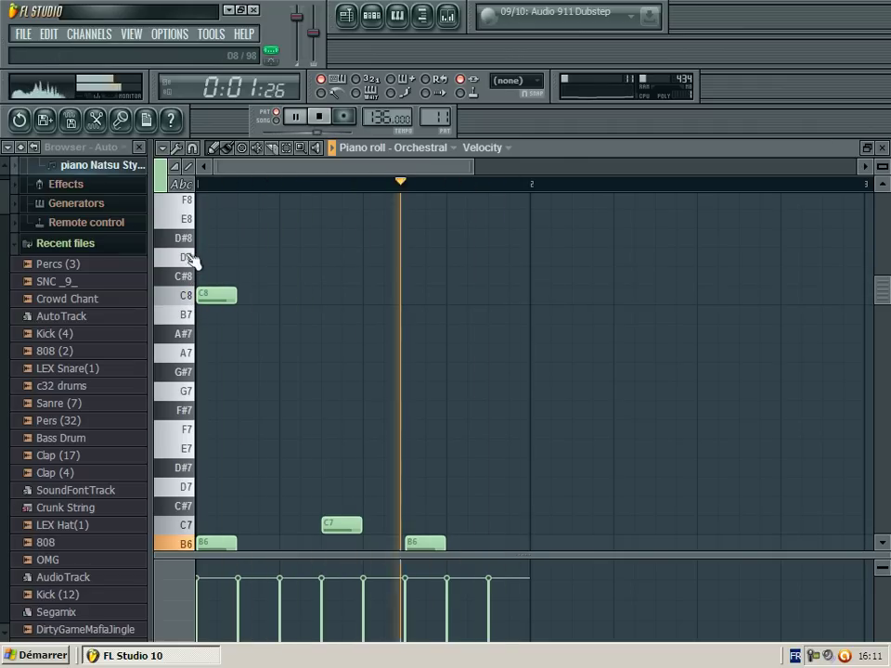
click(183, 240)
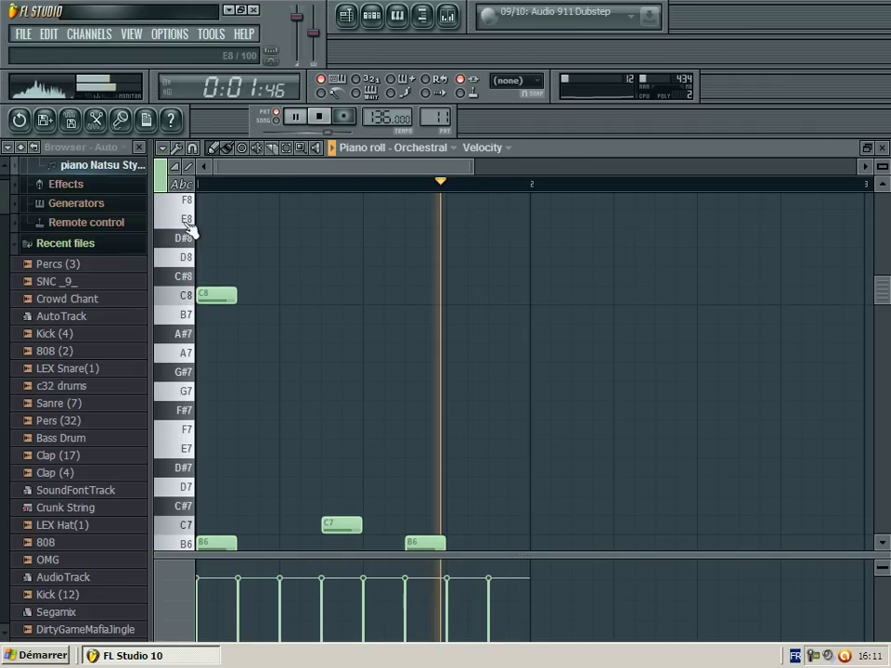
click(186, 258)
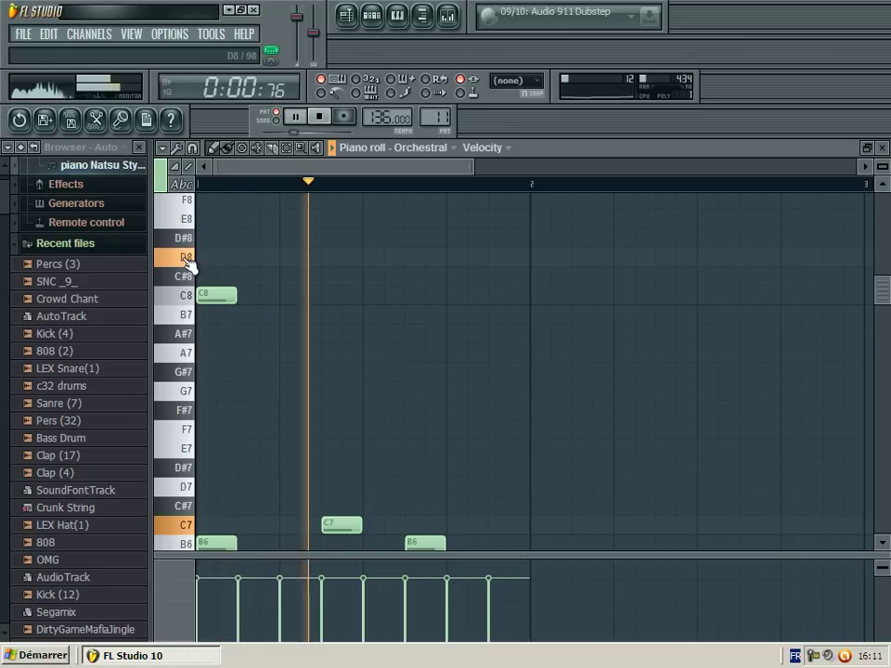
click(285, 260)
Step: Add half-beat notes on A7 at step 9 and C8 at step 13, and lower the opening C8 note to B7
click(193, 283)
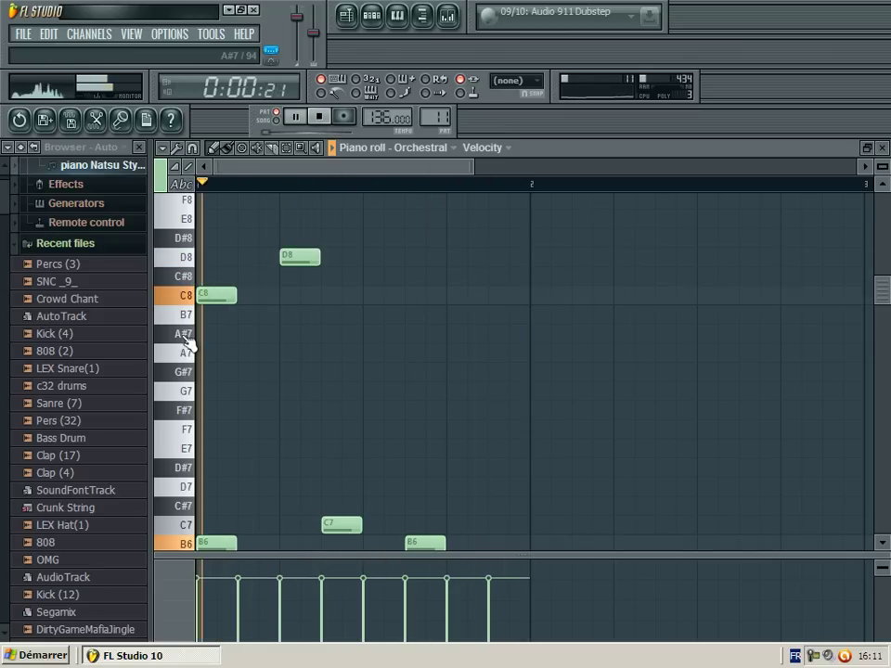
click(185, 353)
click(365, 353)
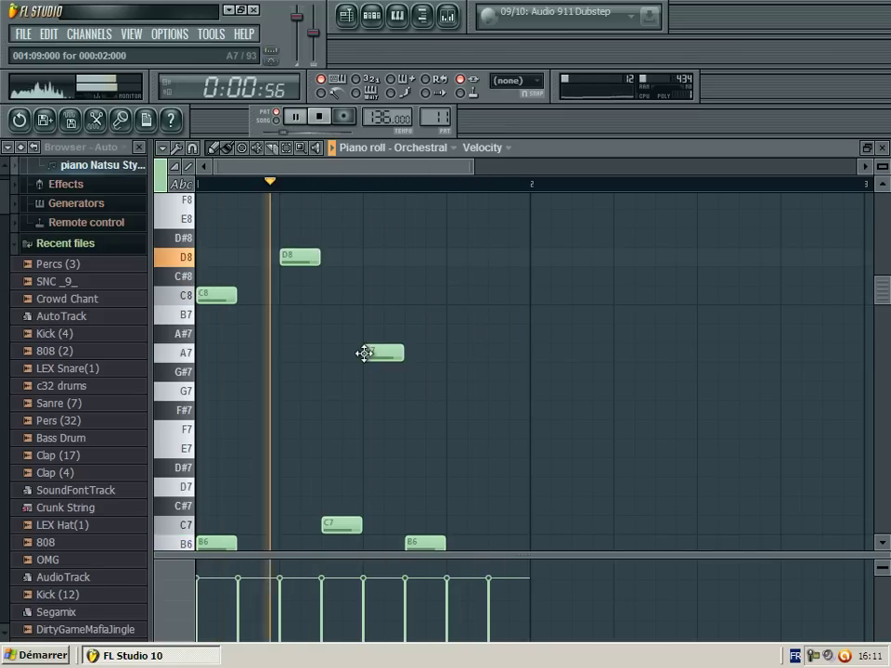
click(451, 297)
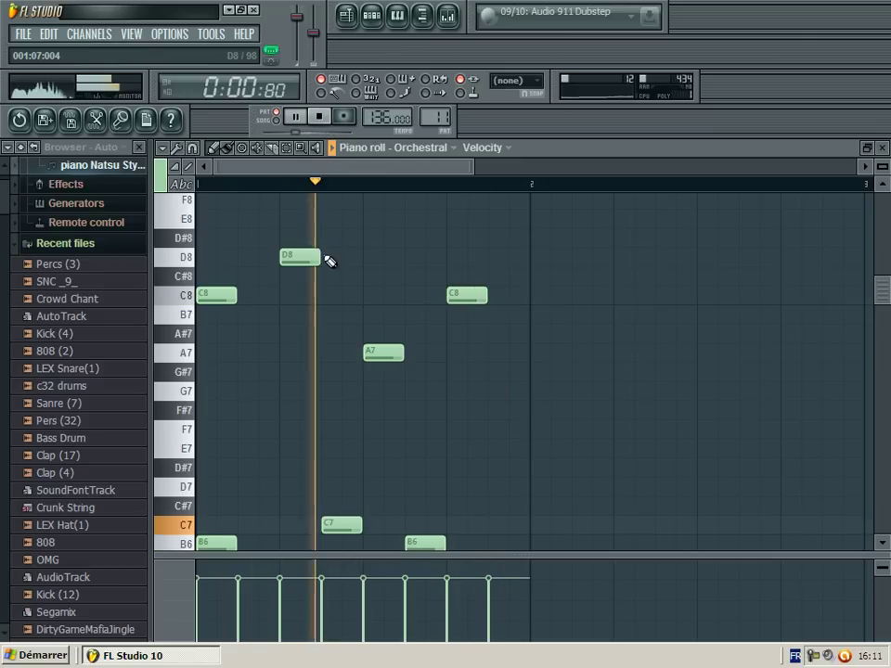
drag(213, 299, 213, 328)
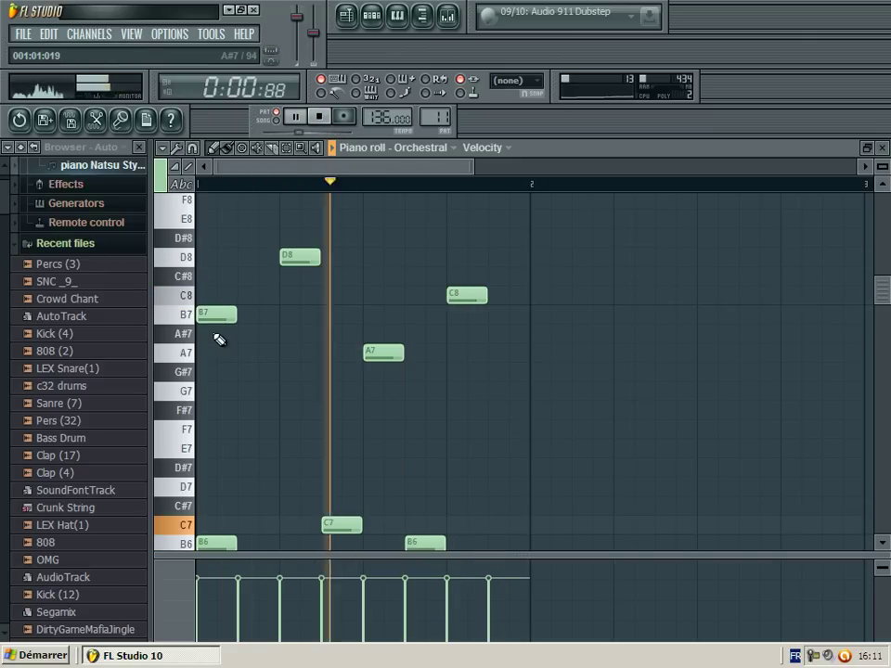
scroll(230, 326, down, 2)
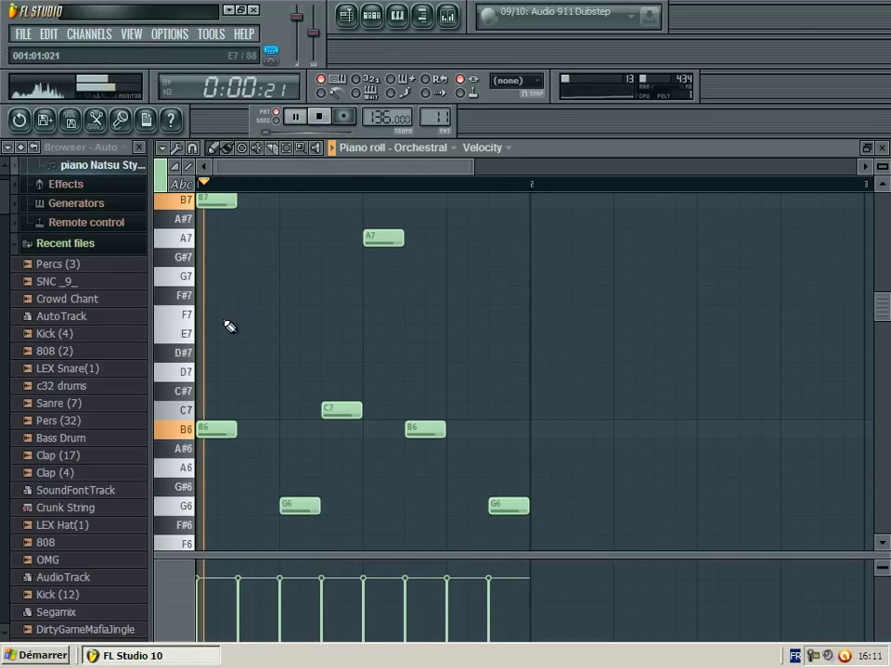
Step: Place two piano Natsu Style clips on Track 6 at bars 53 and 54 and play the song from bar 53
click(884, 149)
key(F5)
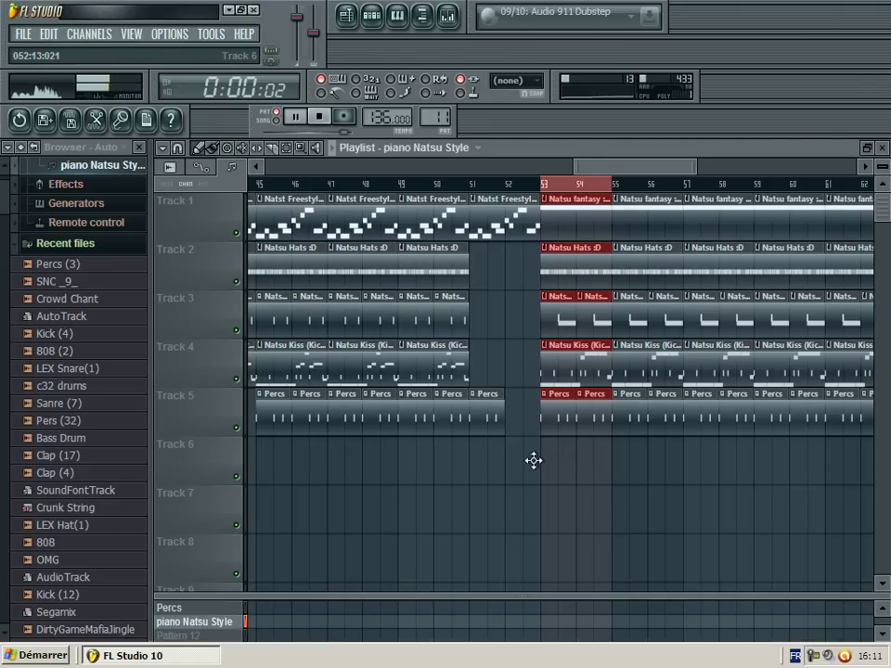
click(546, 184)
key(space)
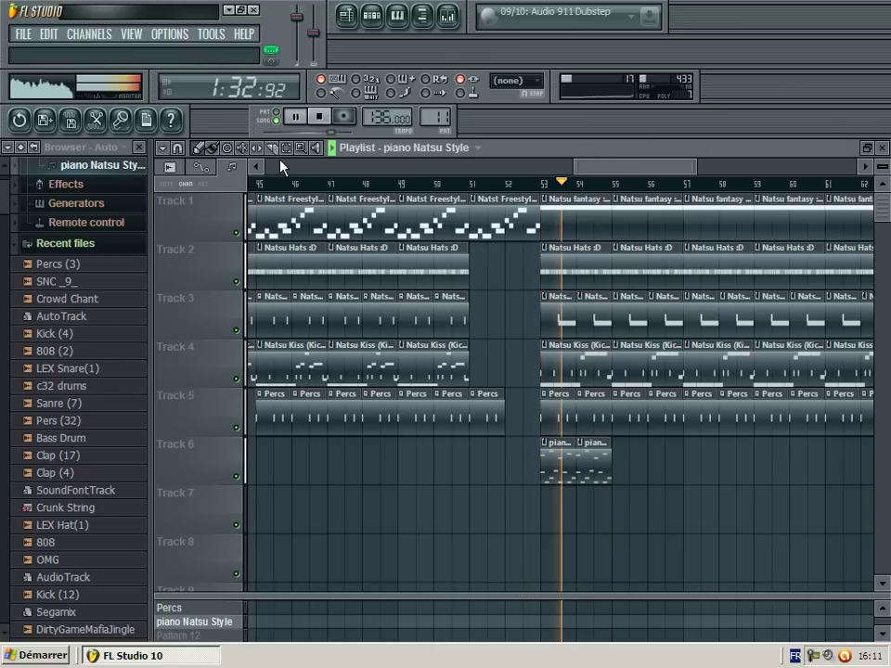
Step: Duplicate the two piano clips along Track 6 through bar 68 and loop playback over bars 53 to 56
drag(537, 436, 604, 476)
key(ctrl+b)
key(ctrl+b)
key(ctrl+b)
key(ctrl+b)
key(ctrl+b)
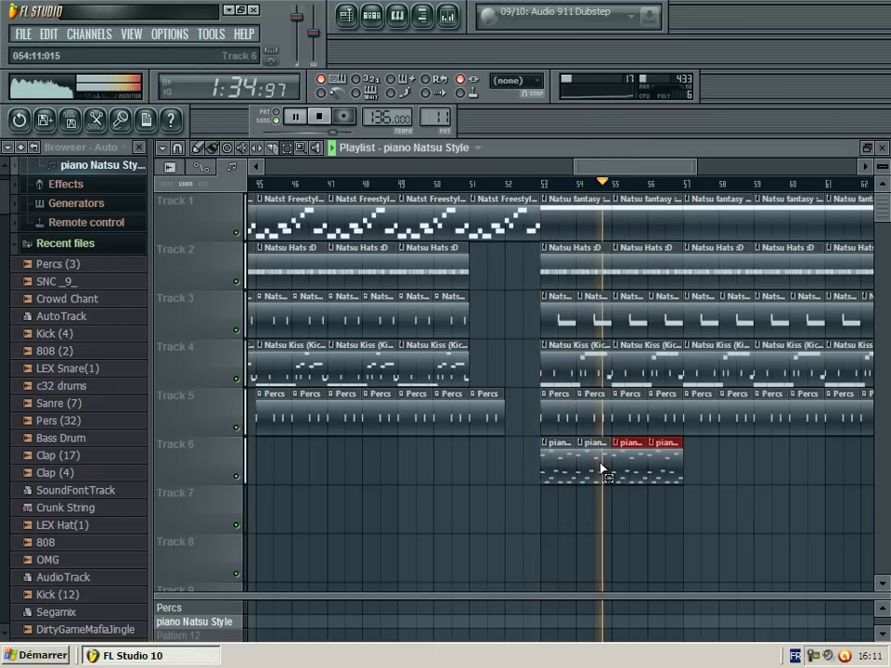
key(ctrl+b)
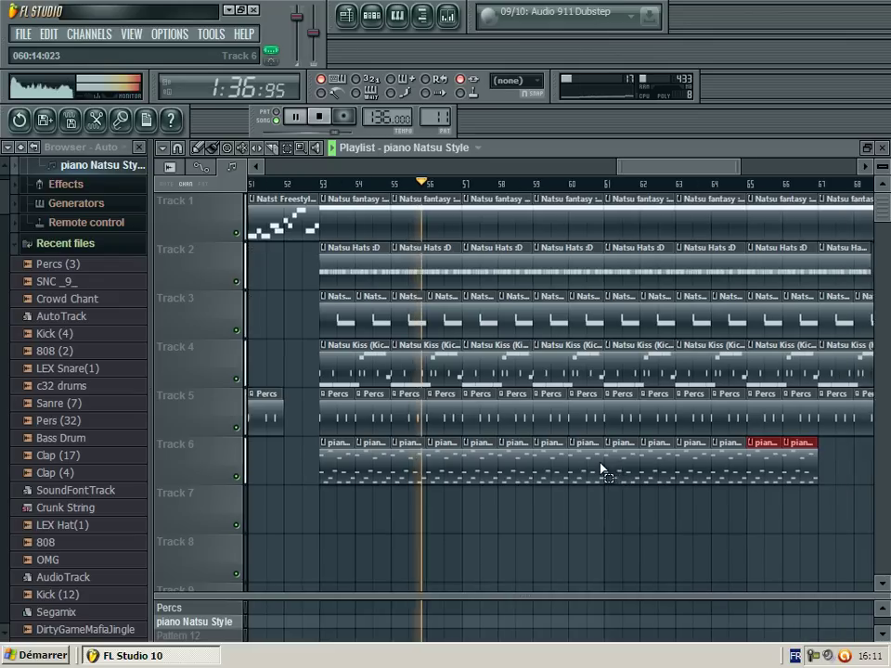
key(ctrl+b)
drag(693, 165, 675, 165)
drag(342, 189, 479, 195)
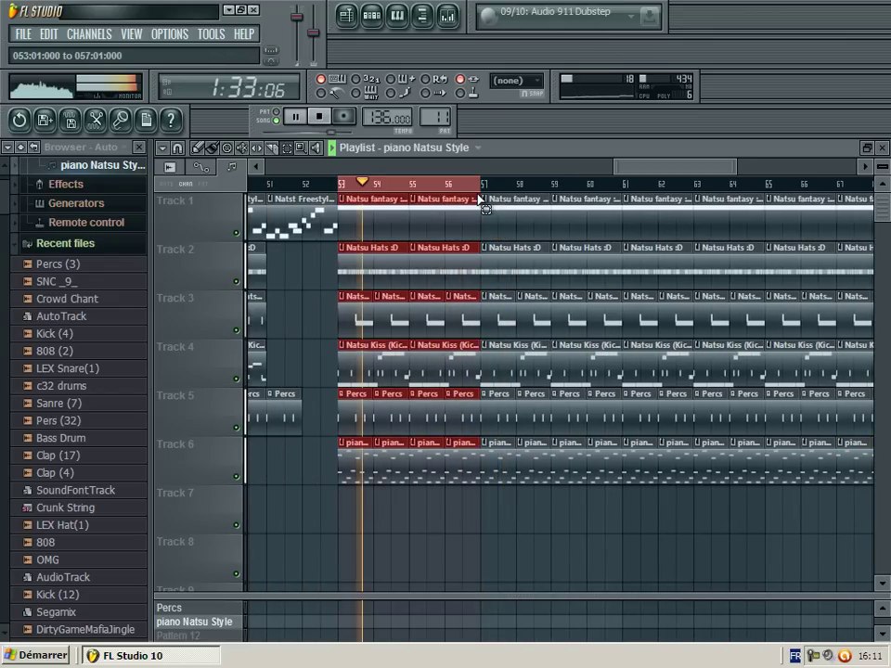
Step: Assign the Orchestral channel to a free mixer track
click(882, 148)
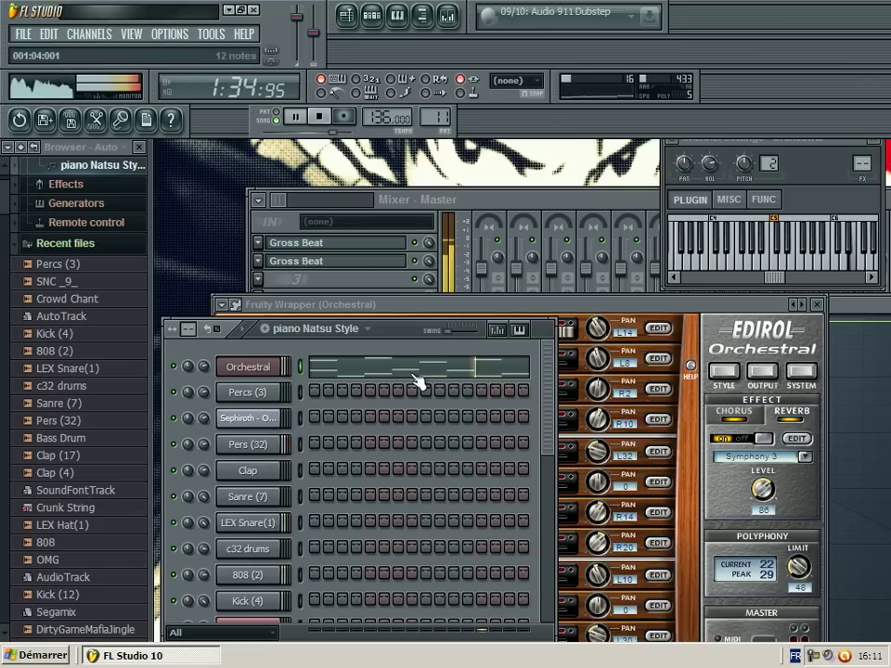
click(559, 309)
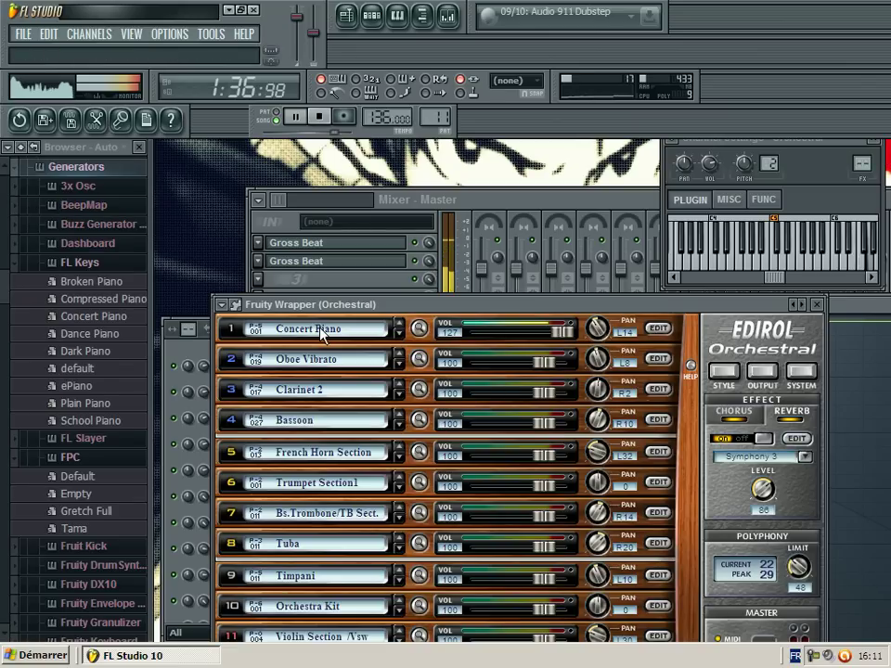
click(207, 368)
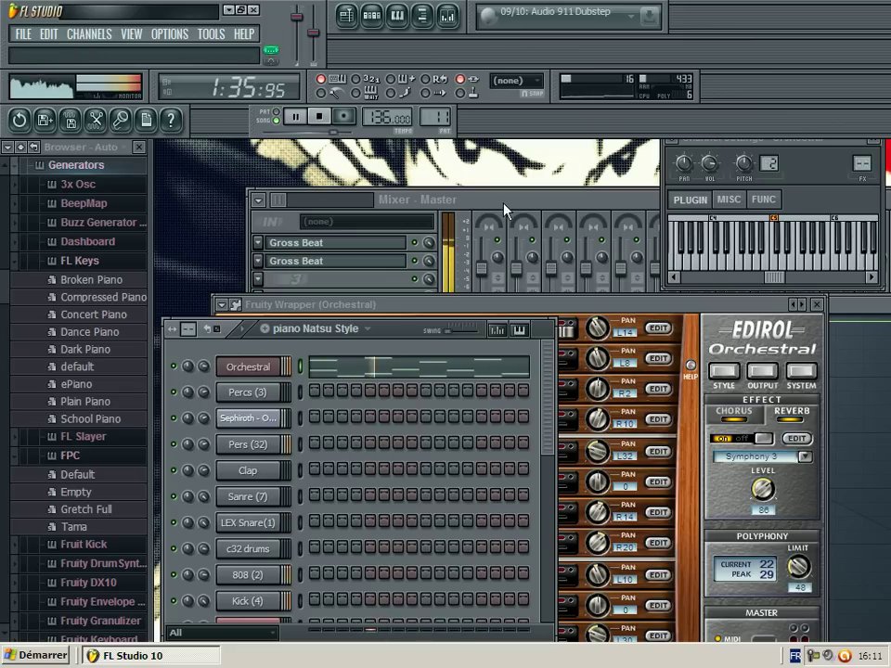
right_click(254, 367)
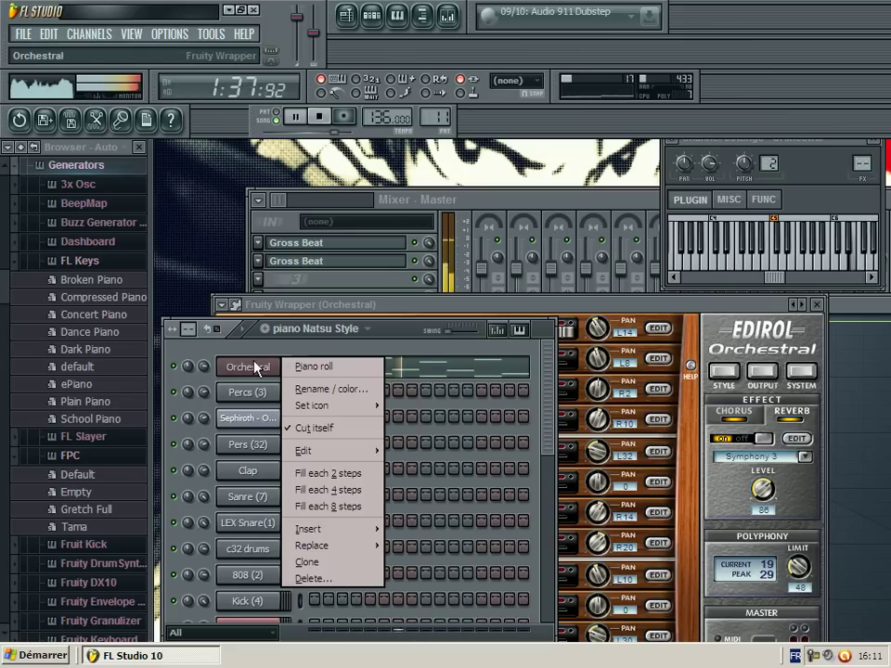
click(670, 141)
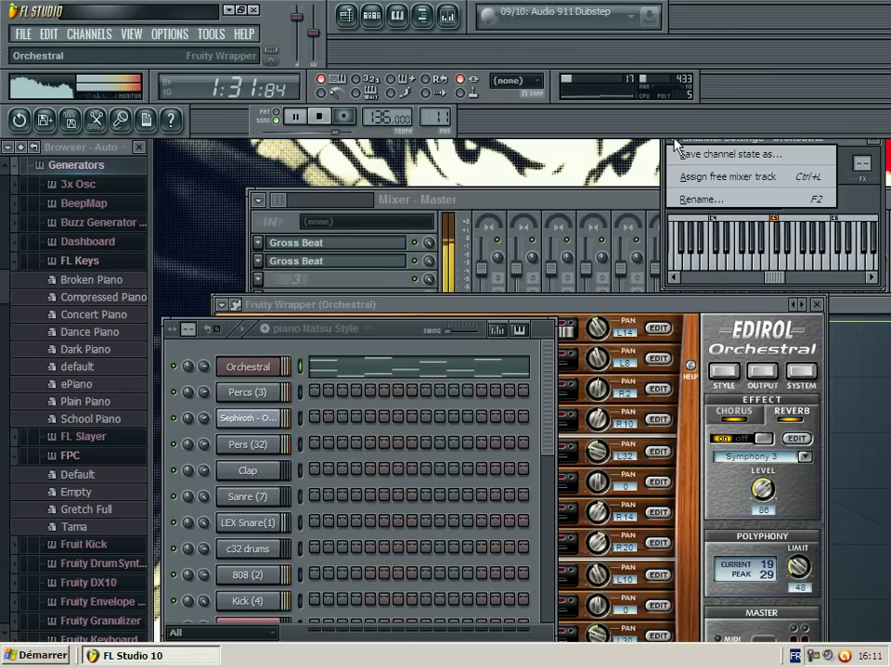
click(703, 178)
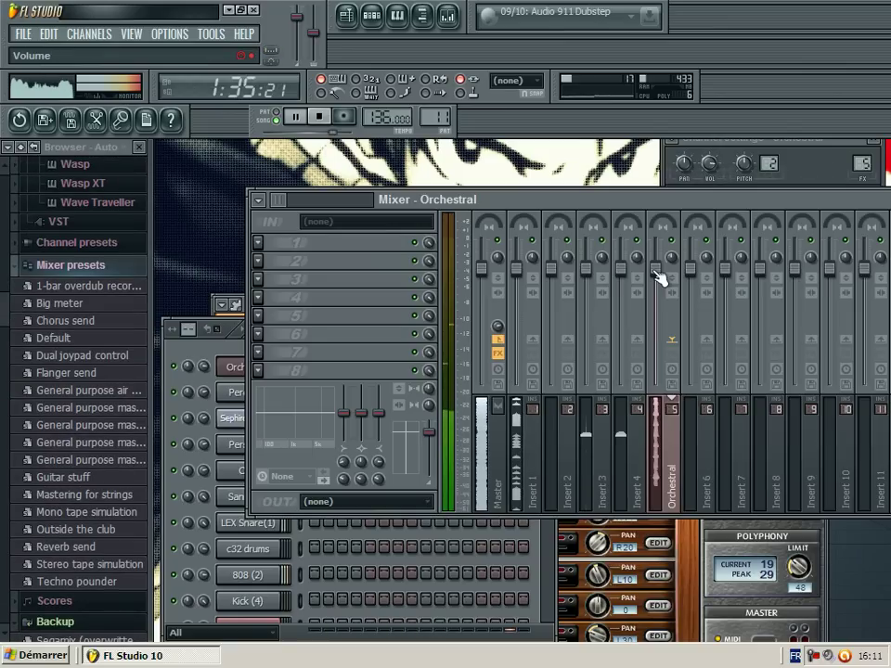
Step: Load Soundgoodizer in the first effect slot of the Orchestral mixer track and turn down its amount
click(259, 241)
mouse_move(278, 261)
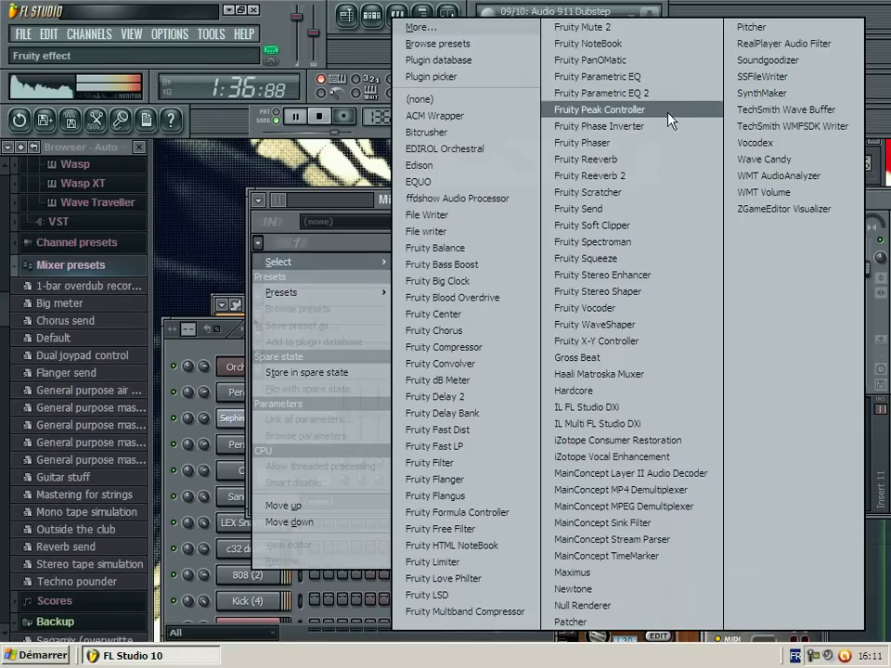
click(778, 86)
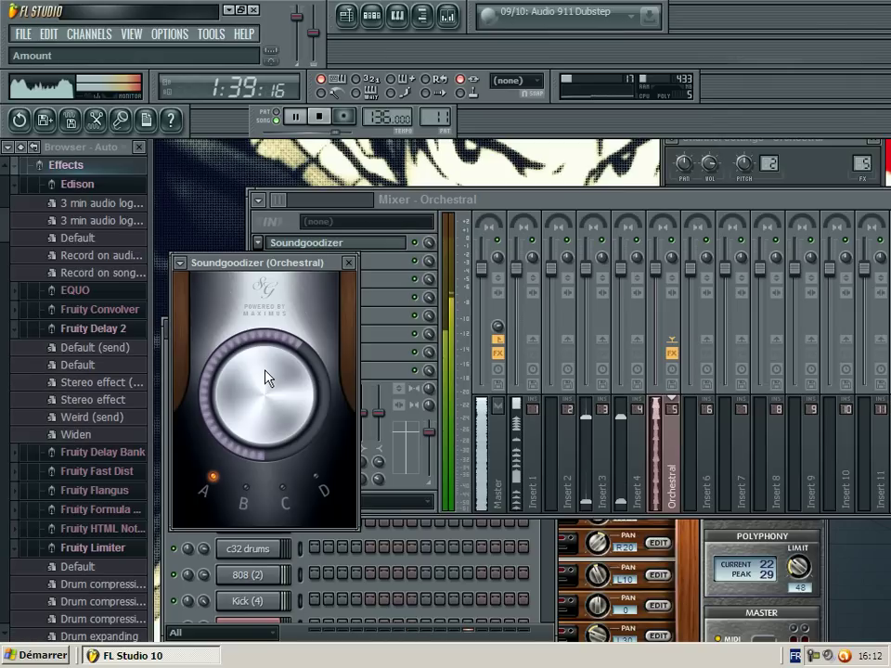
drag(264, 369, 265, 426)
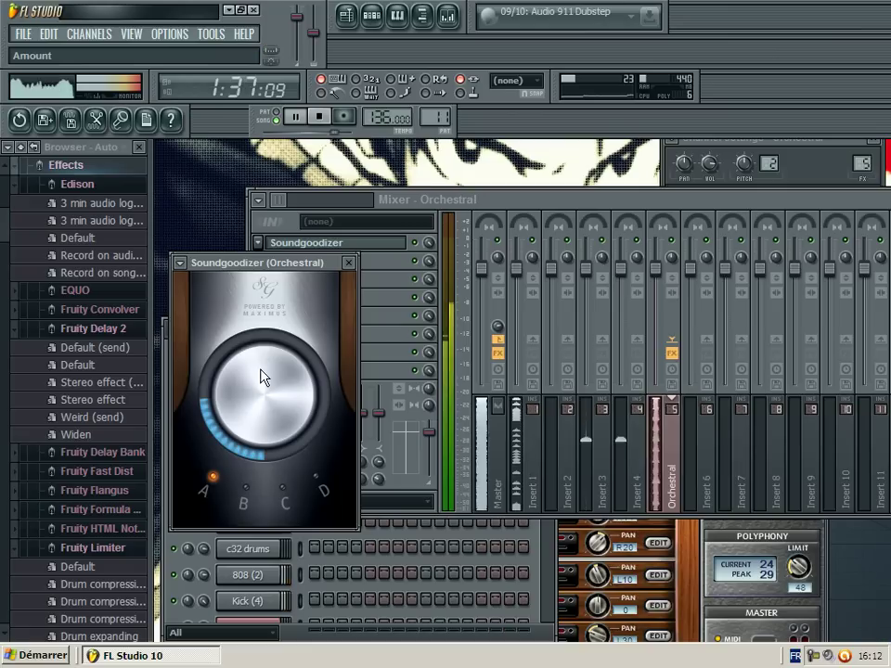
Step: Delete the upper melody notes B7, D8, A7 and C8 from the Orchestral channel's pattern
click(409, 548)
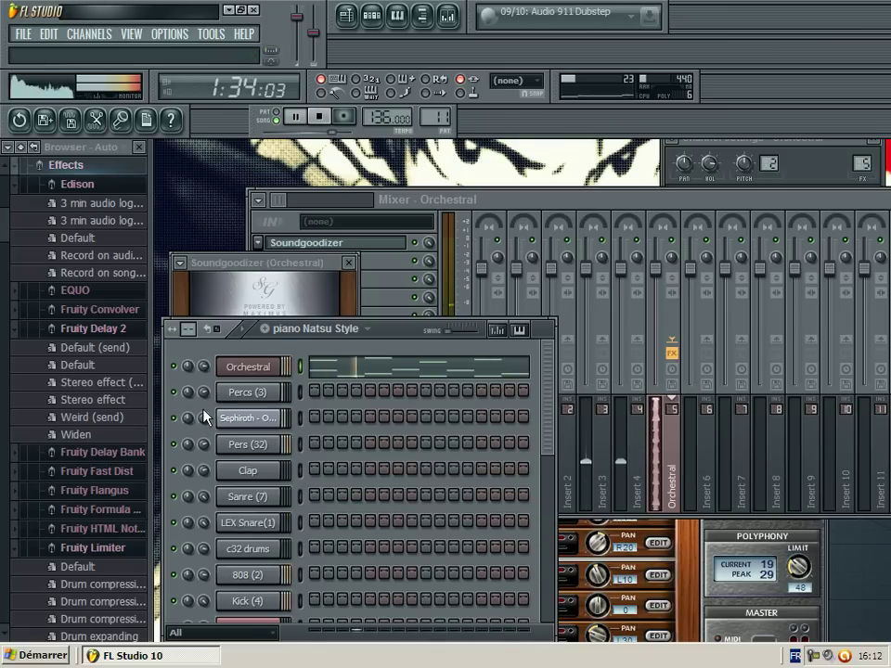
click(381, 364)
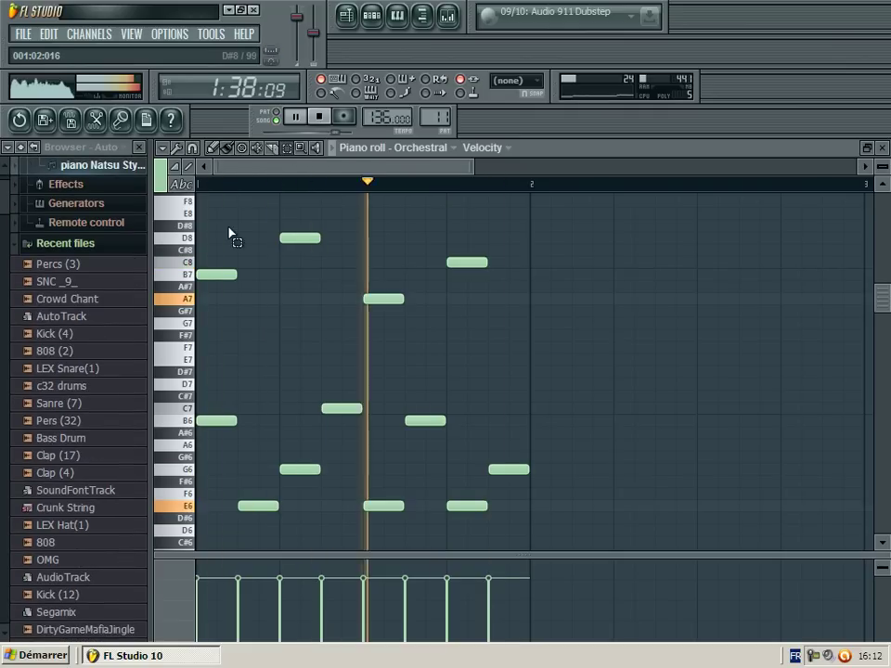
drag(222, 220, 558, 364)
key(Delete)
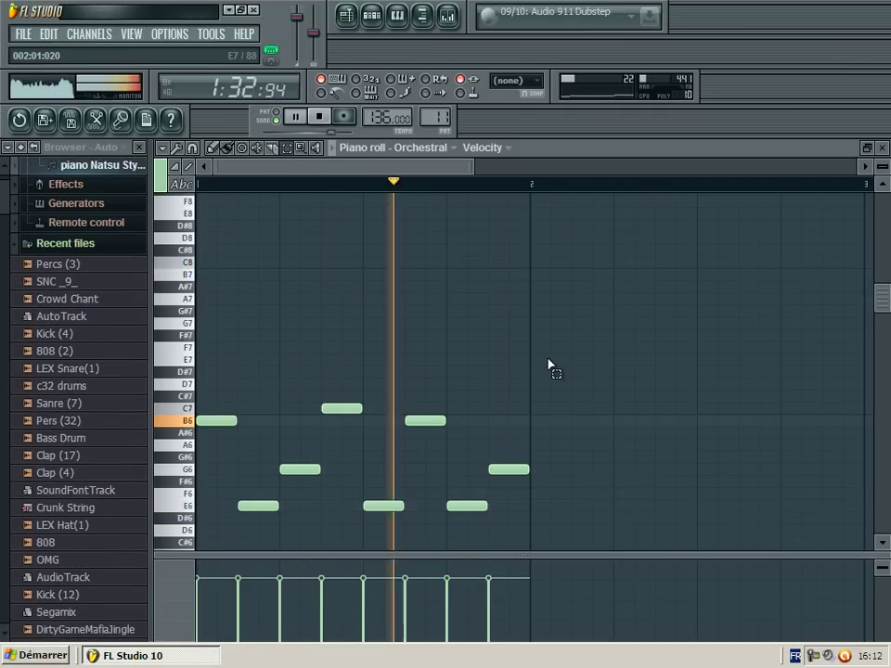
Step: Return to the playlist, check the thinned melody in the loop, and clear the selection over bars 53 to 56
click(883, 148)
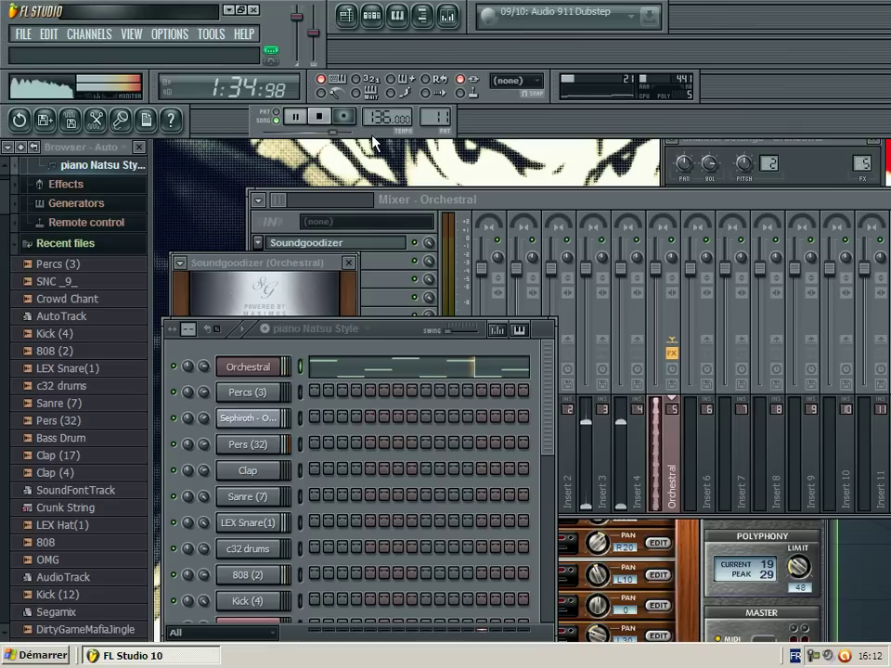
click(284, 117)
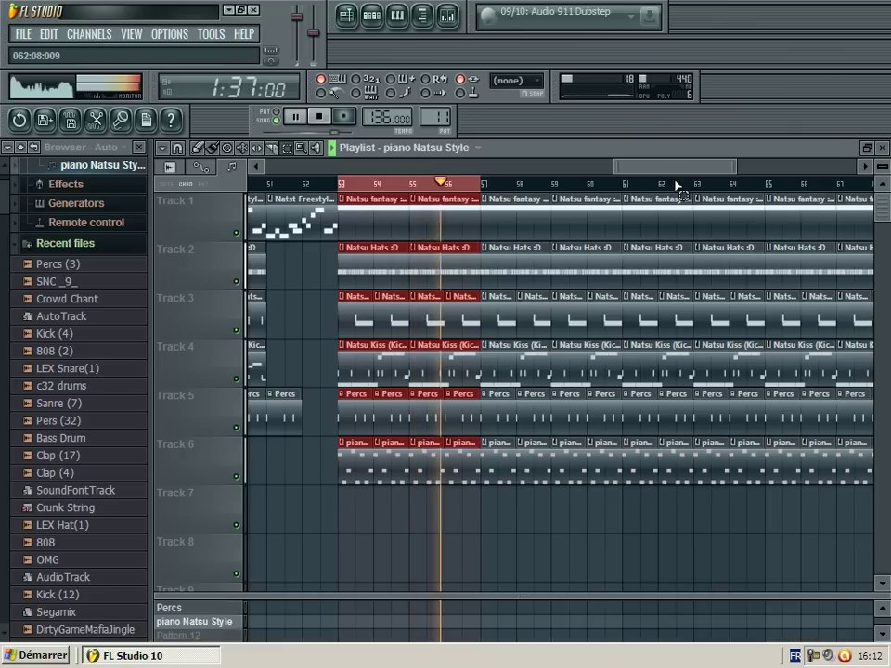
drag(676, 174, 685, 174)
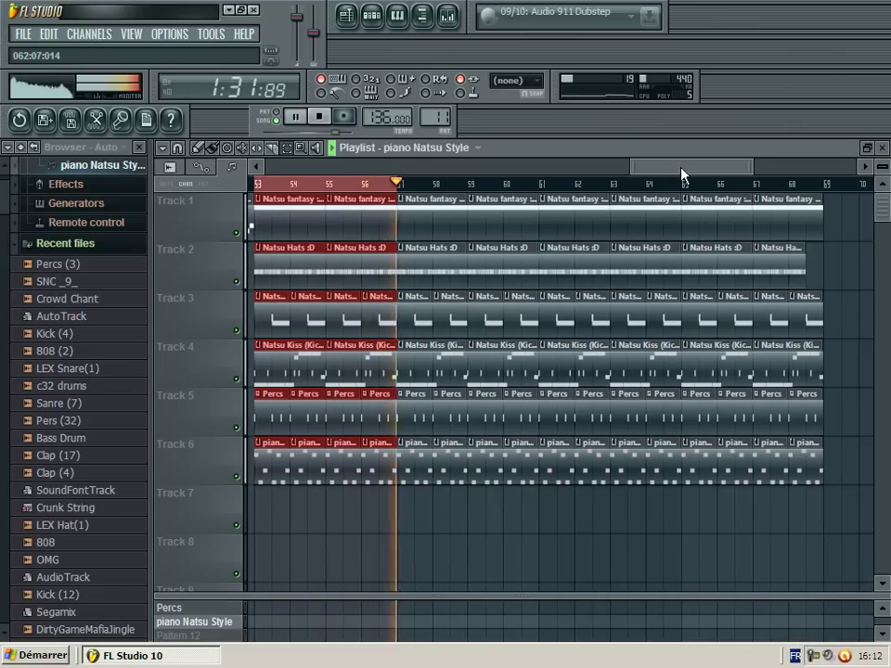
ctrl+click(257, 189)
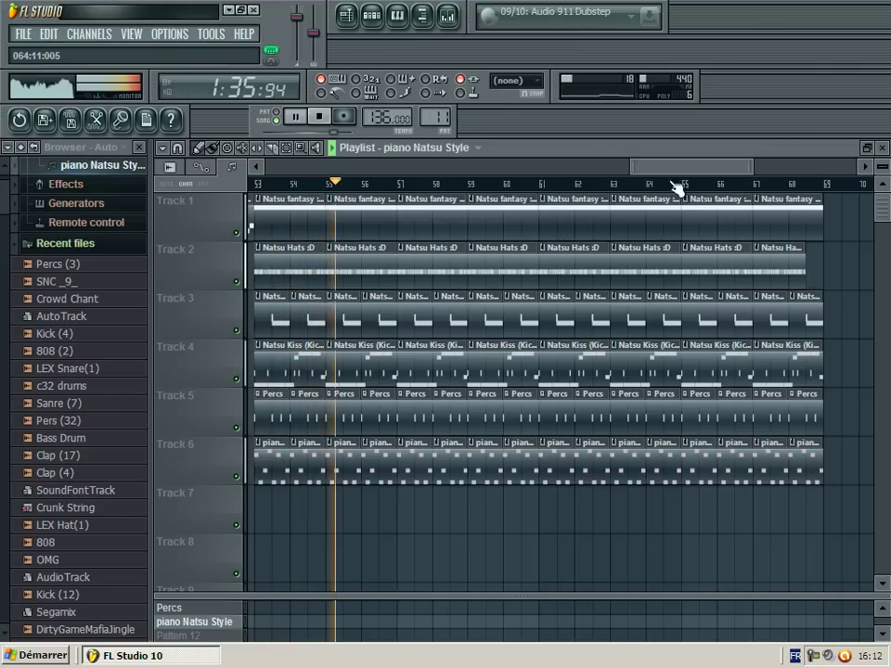
Step: Place piano Natsu Style clips on Track 2 over bars 1 to 4 and on Track 6 over bars 5 to 12
drag(676, 167, 3, 266)
click(258, 262)
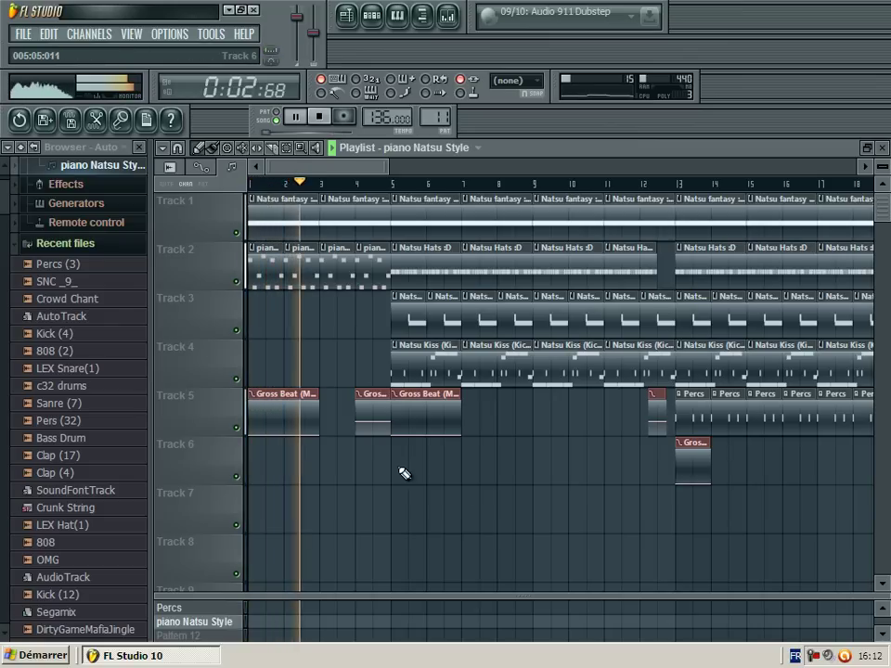
mouse_move(403, 469)
mouse_down()
mouse_move(457, 461)
mouse_move(507, 472)
mouse_move(529, 461)
mouse_move(640, 456)
mouse_move(677, 464)
mouse_up()
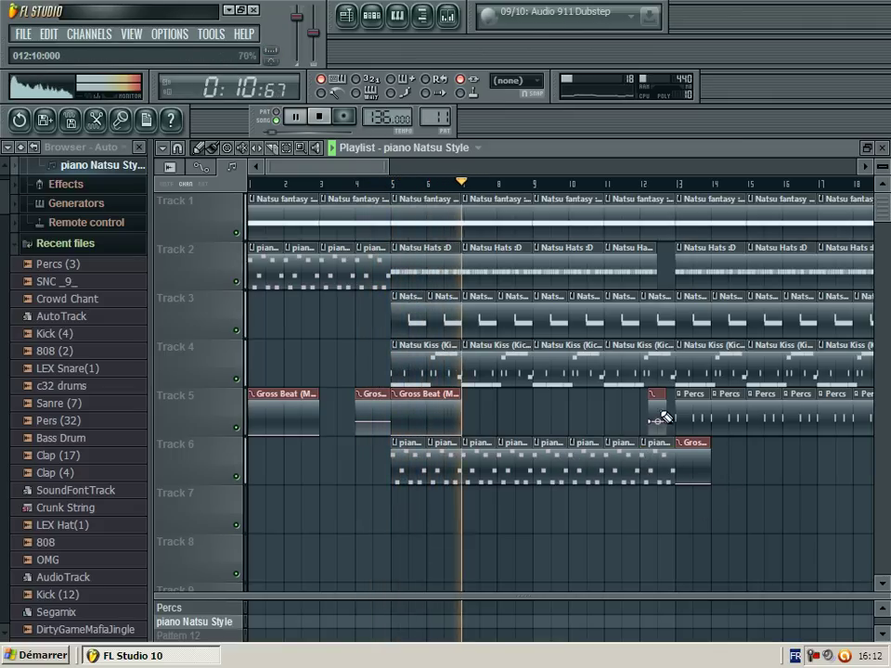
Step: Fill Track 7 with piano Natsu Style clips from bar 13 through bar 20
click(681, 521)
drag(399, 169, 436, 169)
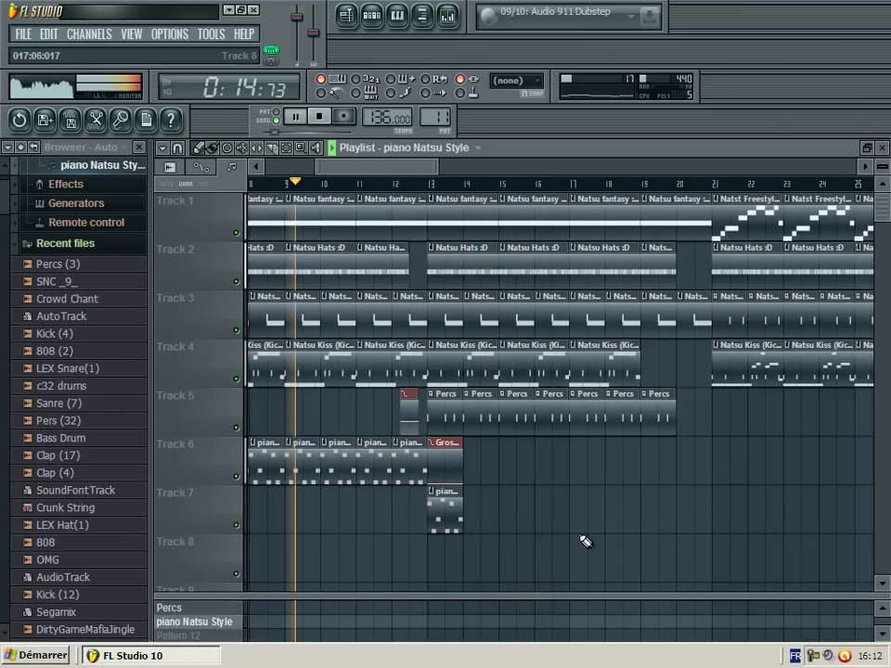
click(475, 516)
click(508, 516)
click(539, 512)
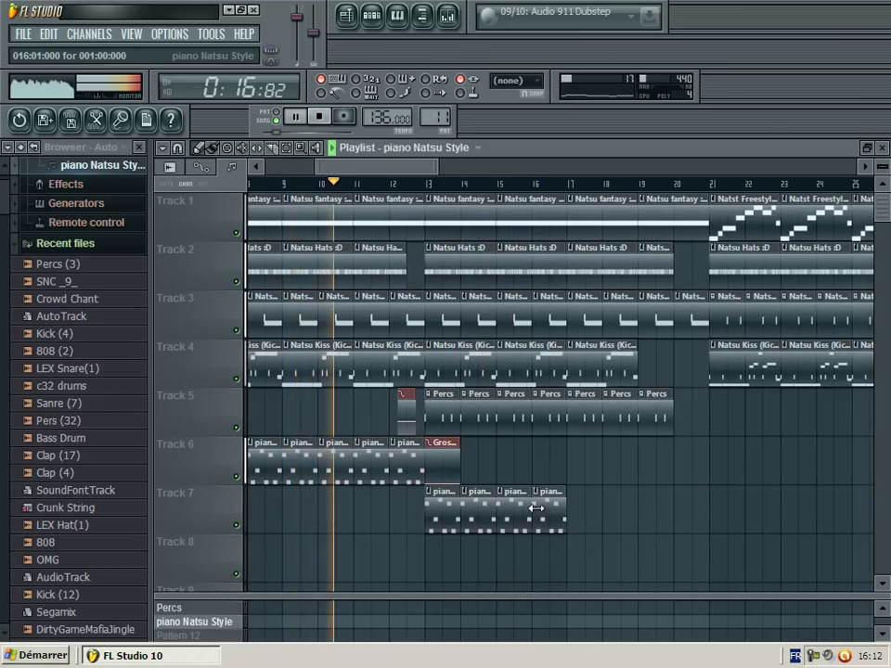
click(580, 512)
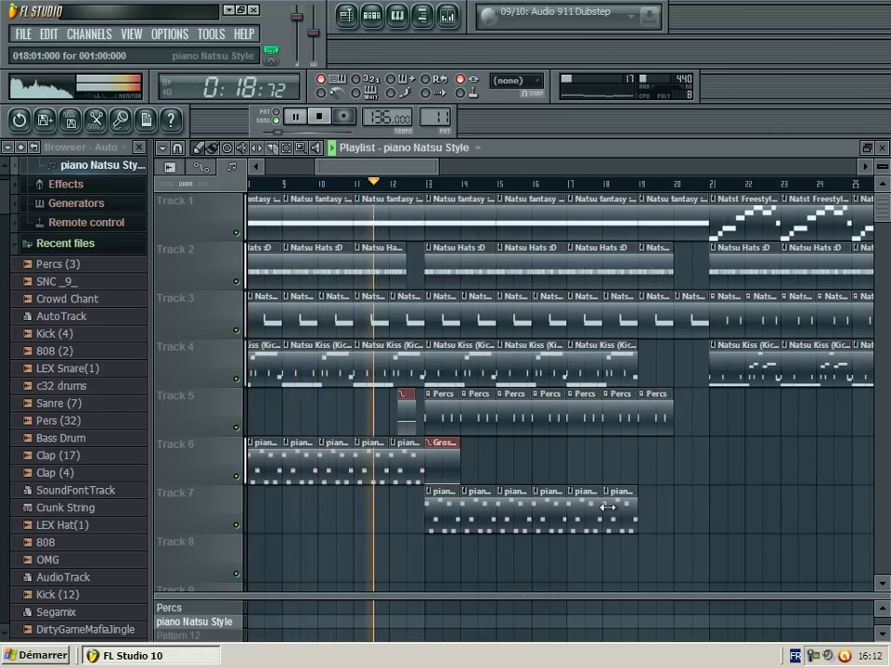
click(609, 510)
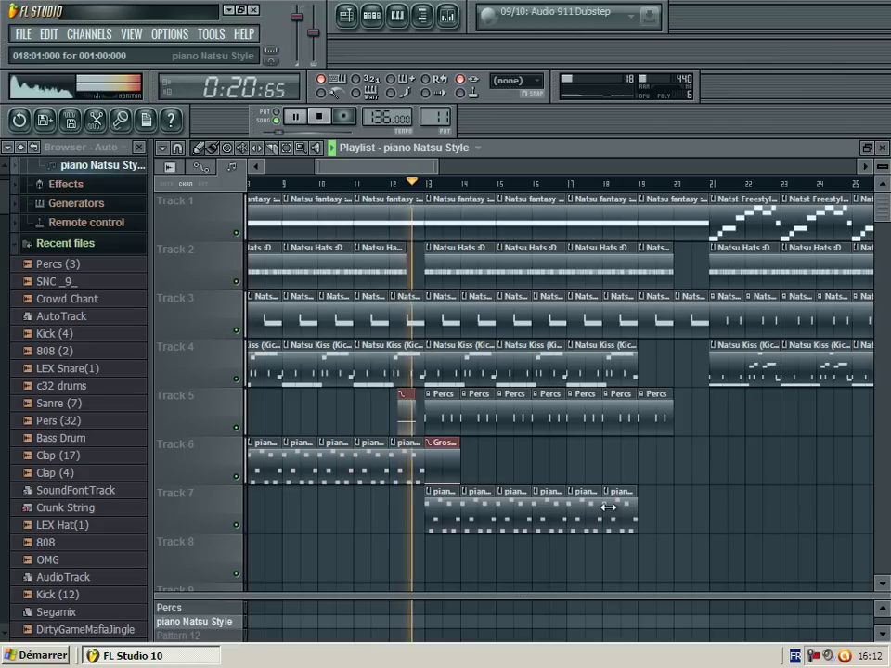
drag(634, 504, 708, 506)
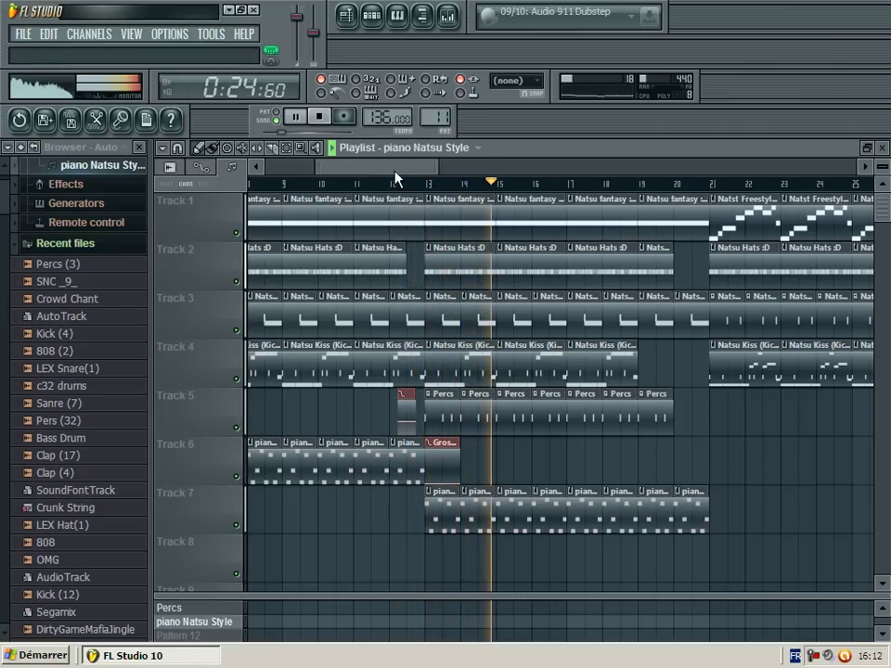
Step: Try piano Natsu Style clips on Track 5 over bars 21 to 33, audition them from bar 21, and delete them
drag(401, 171, 459, 171)
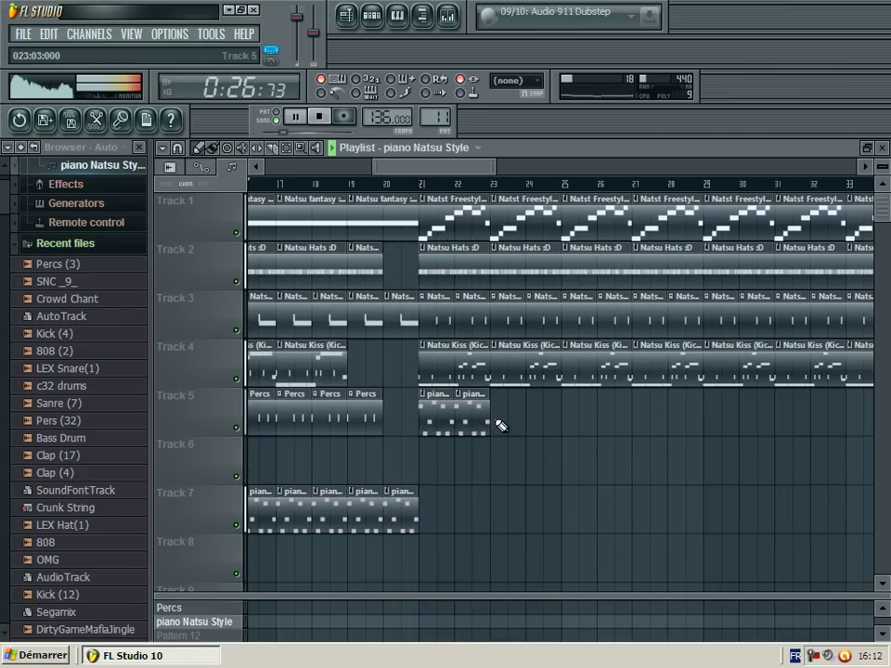
drag(490, 420, 871, 395)
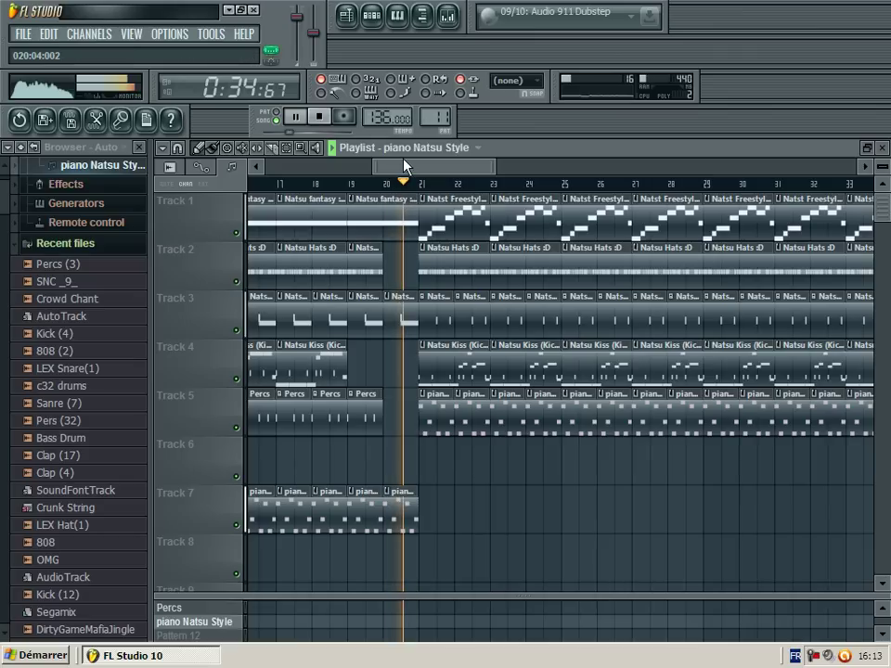
drag(403, 166, 417, 167)
click(347, 184)
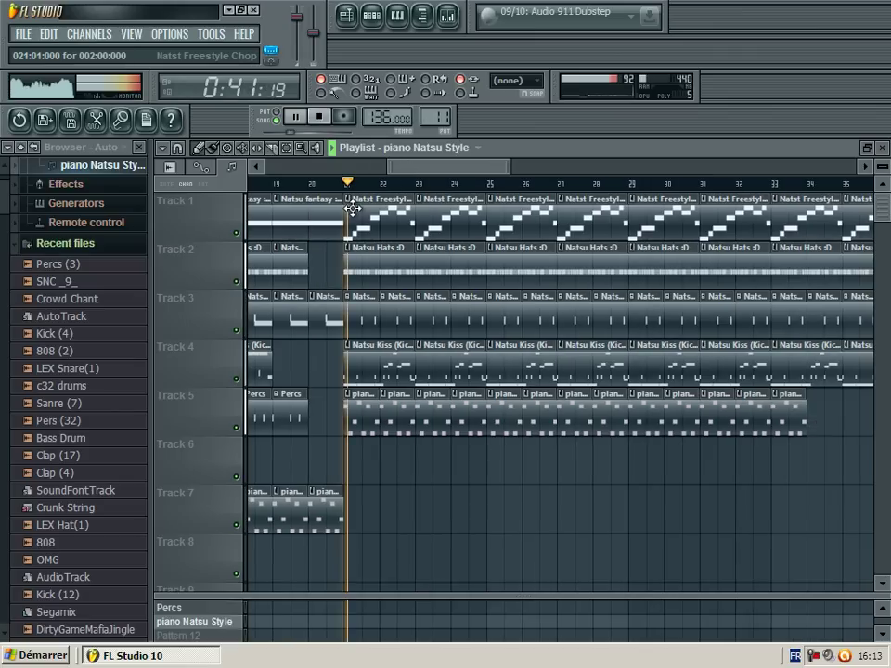
mouse_move(453, 171)
mouse_down()
mouse_move(488, 171)
mouse_move(452, 171)
mouse_move(465, 171)
mouse_up()
right_click(286, 414)
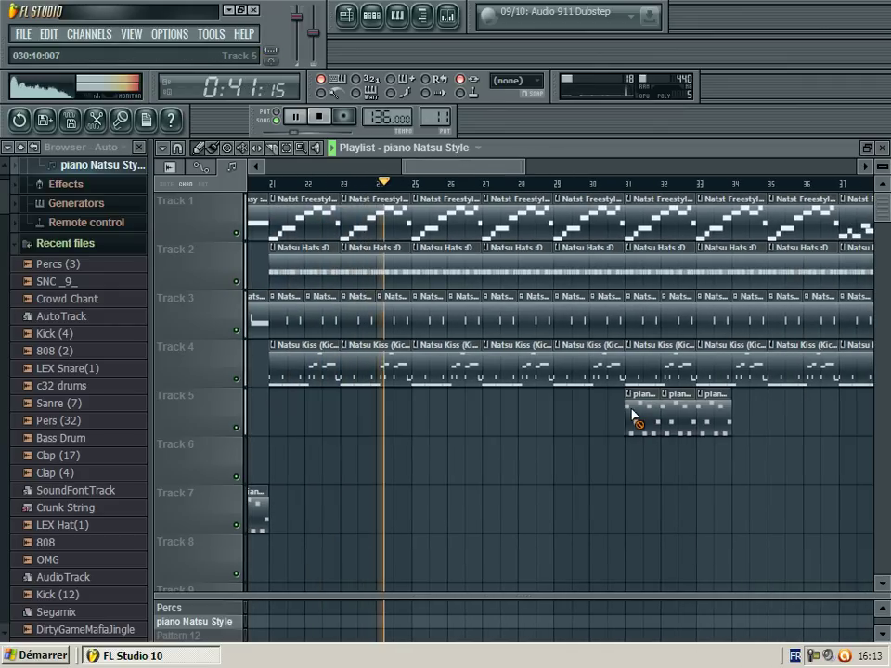
Step: Open the Sephiroth - One Winged Angel channel in Slicex and pause the song
drag(458, 176, 567, 183)
click(884, 148)
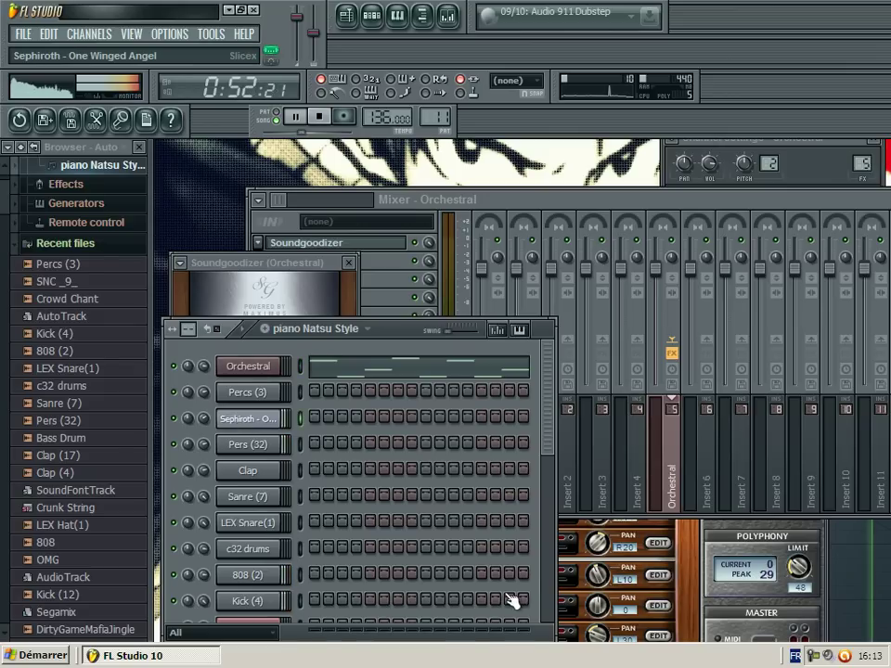
click(247, 418)
drag(457, 267, 453, 185)
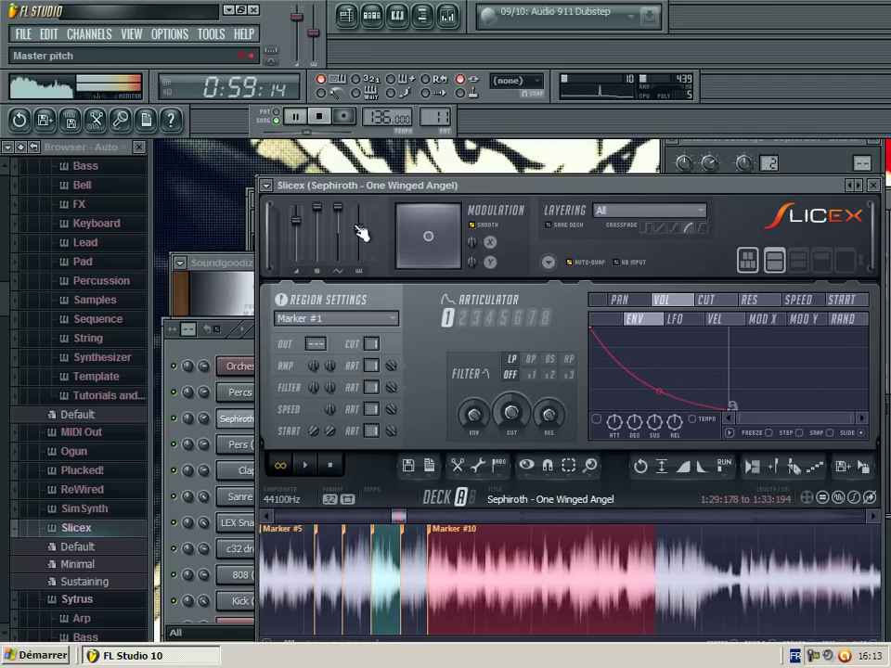
click(297, 117)
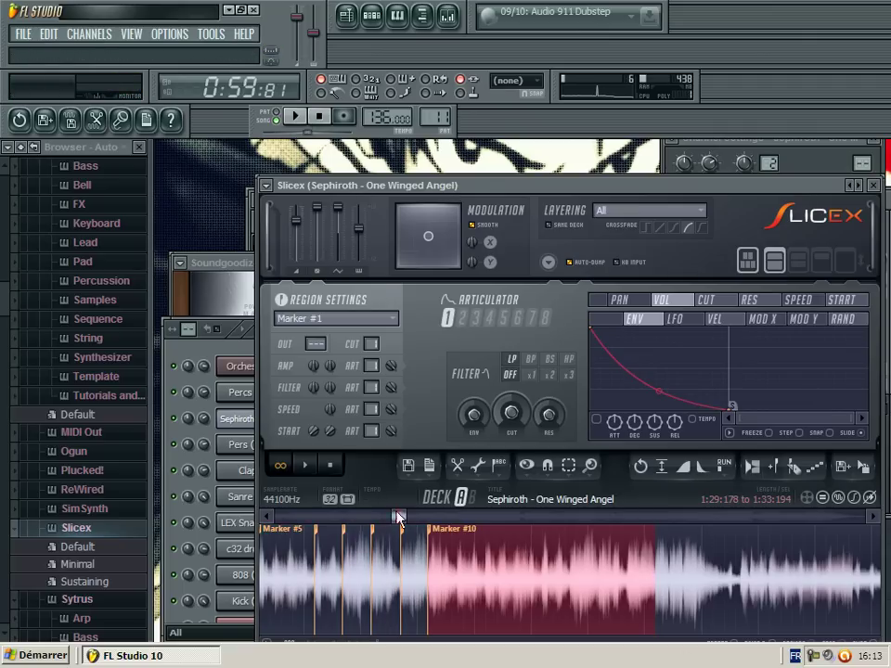
Step: Audition the sample, select the section from about 1:33:194 to 1:37:179 in Slicex, and add a slice marker at its start
click(308, 468)
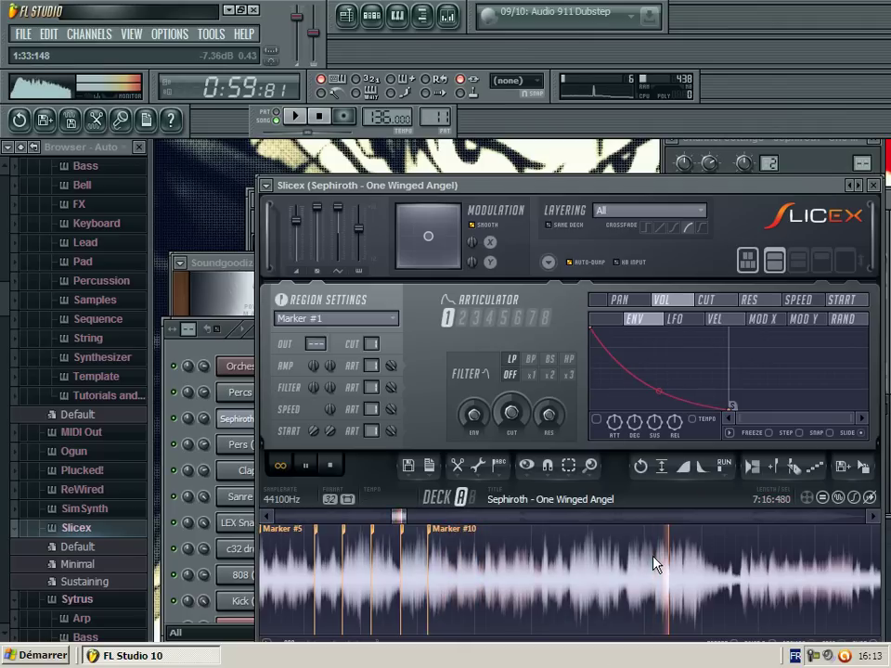
drag(890, 589, 804, 610)
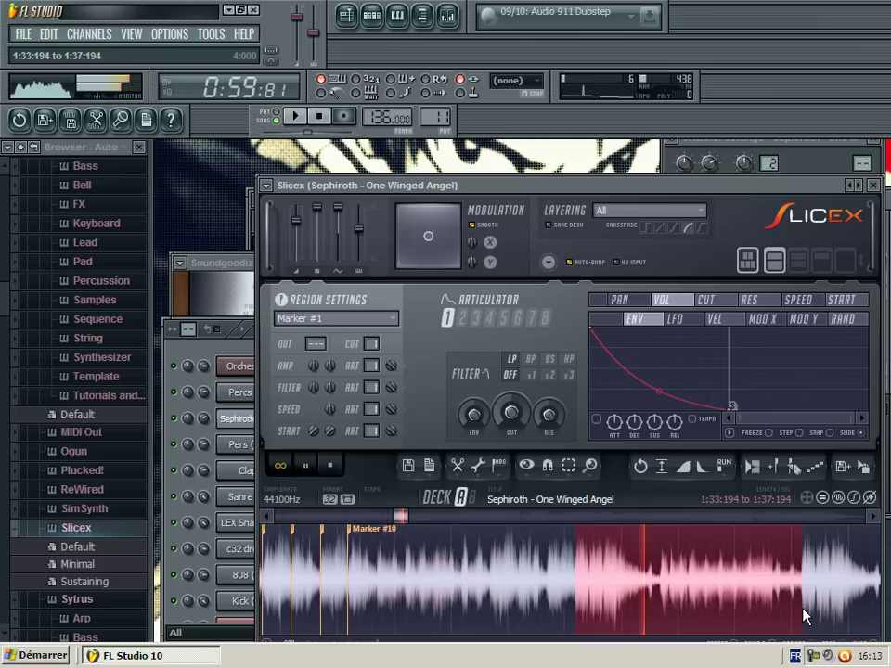
drag(803, 608, 802, 604)
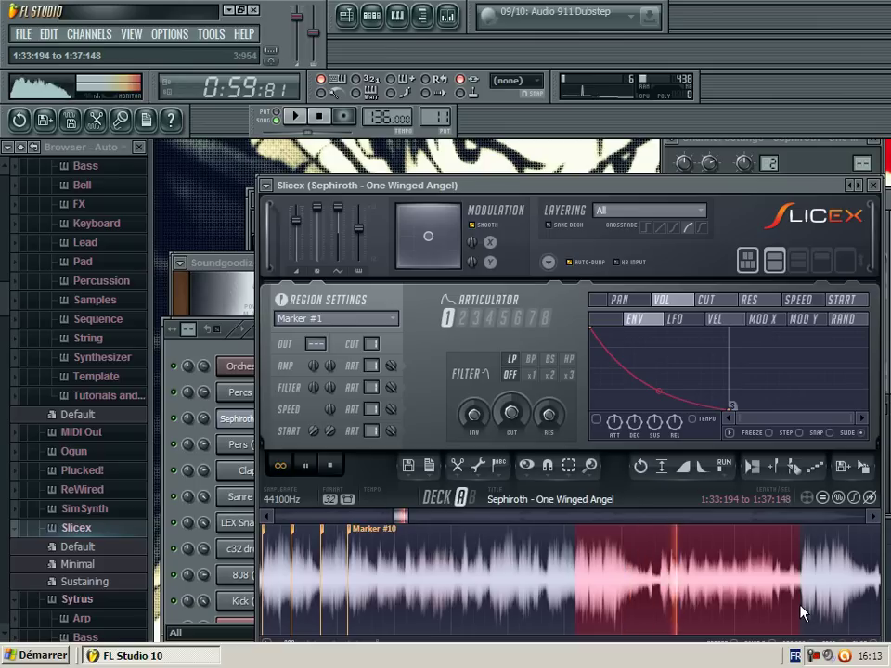
click(782, 468)
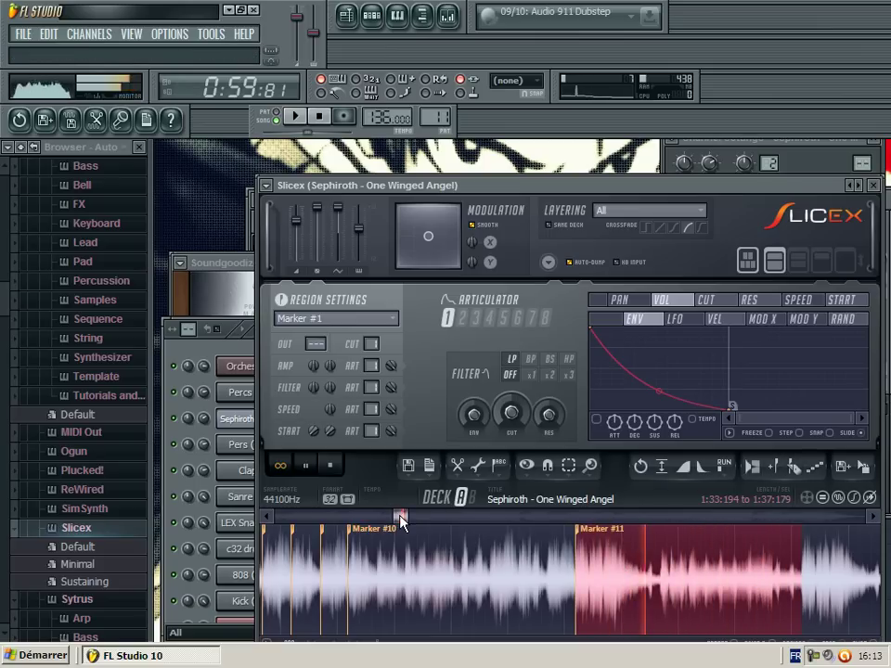
Step: Audition the sample beyond 1:37 and the passage from about 1:17 up to Marker #2 in Slicex
mouse_move(401, 522)
mouse_down()
mouse_move(471, 592)
mouse_move(455, 592)
mouse_up()
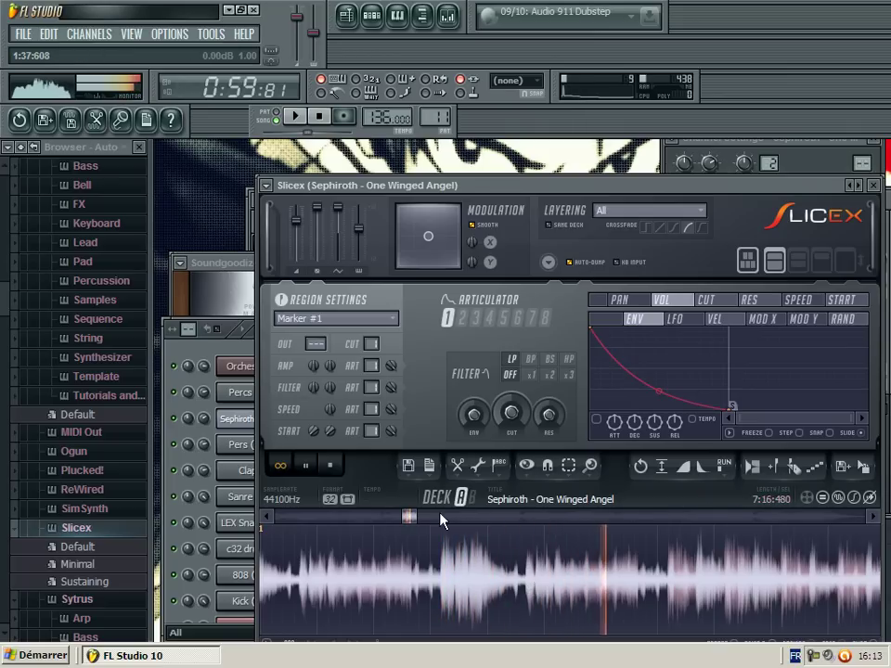
mouse_move(411, 521)
mouse_down()
mouse_move(371, 524)
mouse_move(381, 519)
mouse_up()
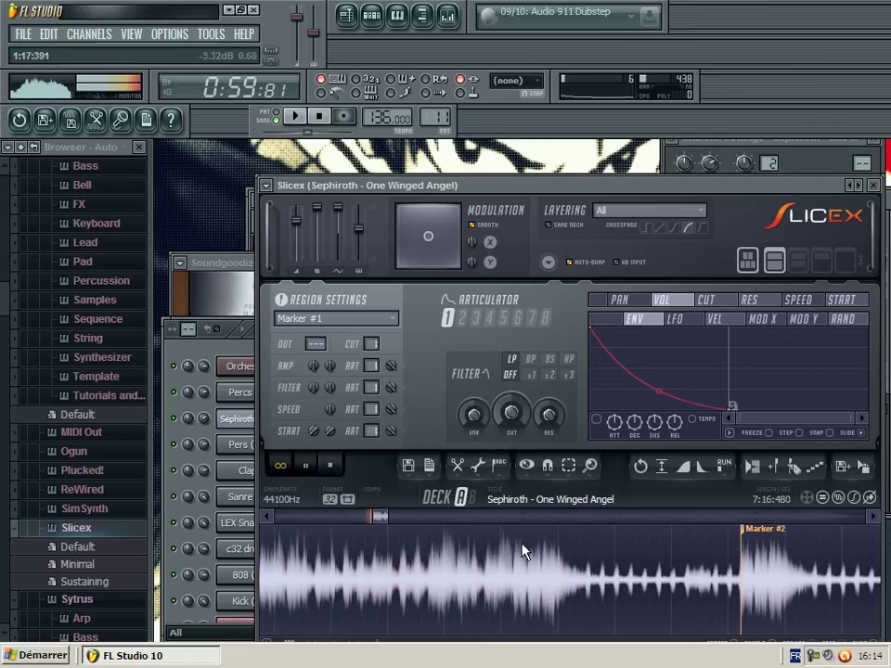
click(515, 589)
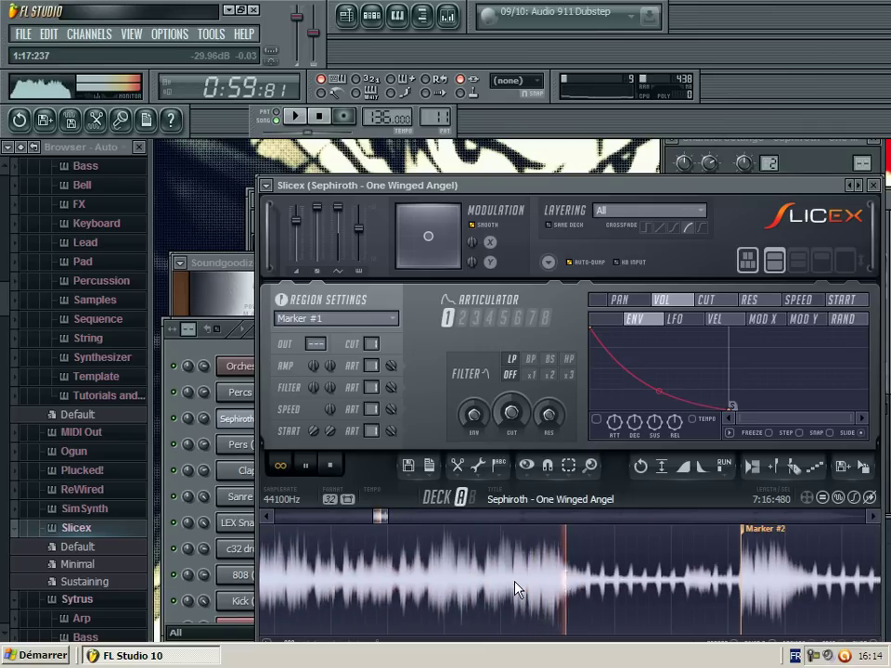
drag(517, 590, 743, 580)
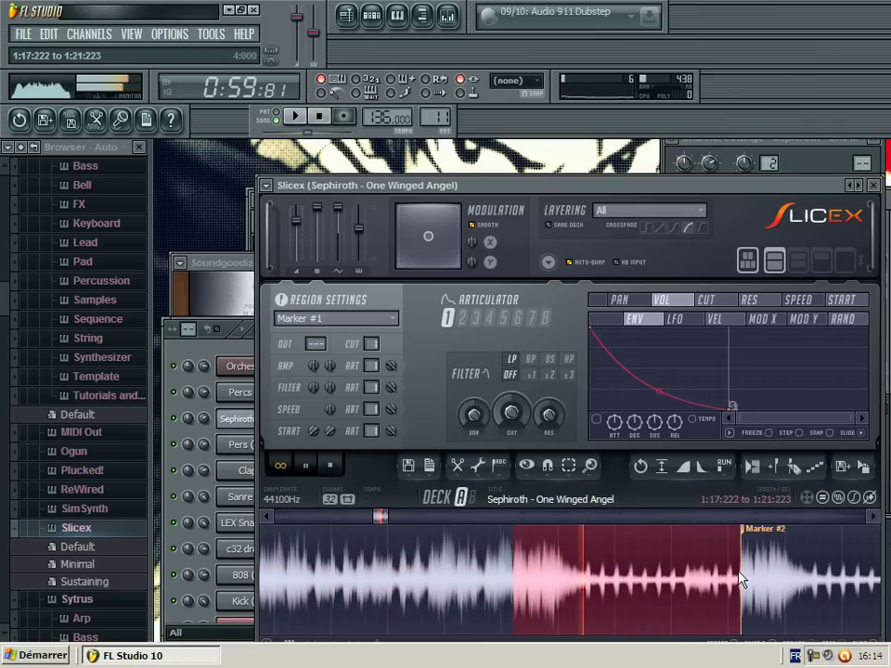
Step: Stop the preview and create a new empty pattern named Natsu Sample 2
click(212, 346)
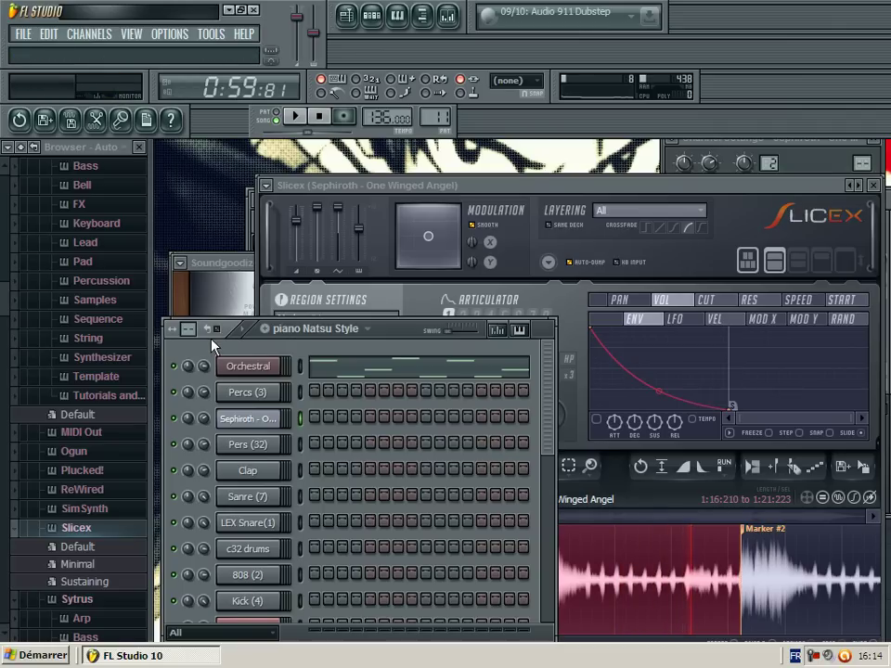
click(350, 337)
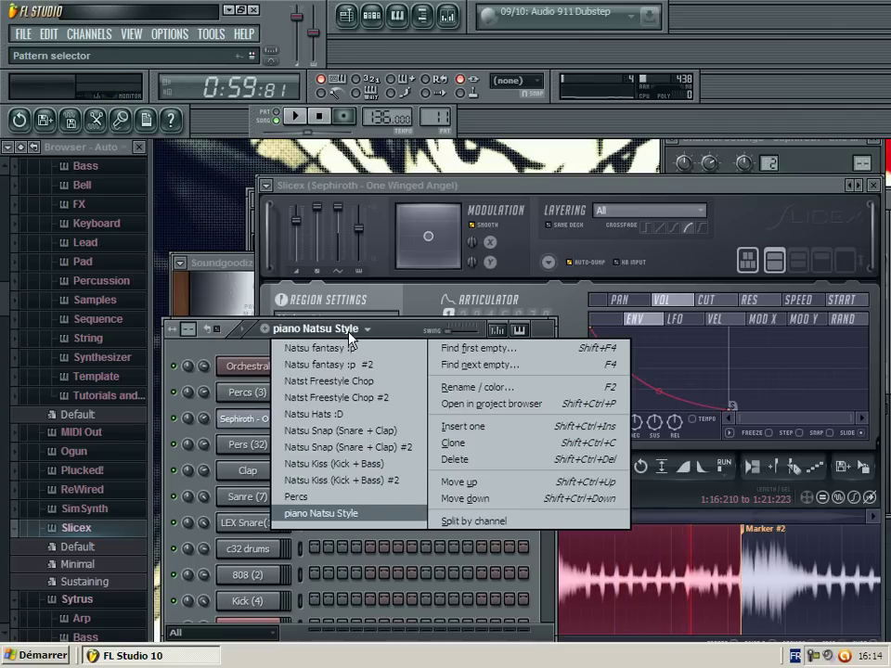
click(246, 357)
click(357, 340)
click(398, 336)
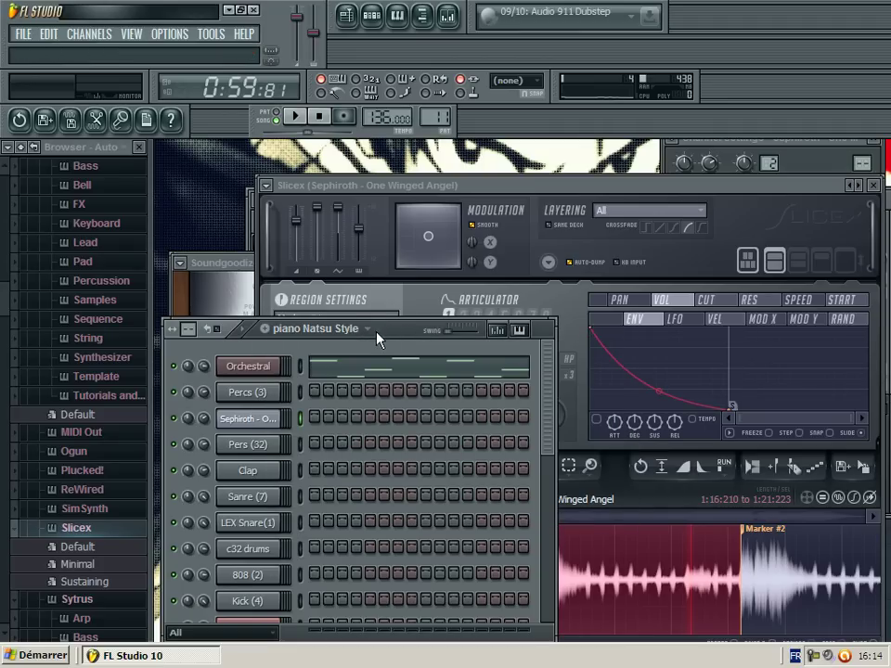
click(369, 333)
click(471, 363)
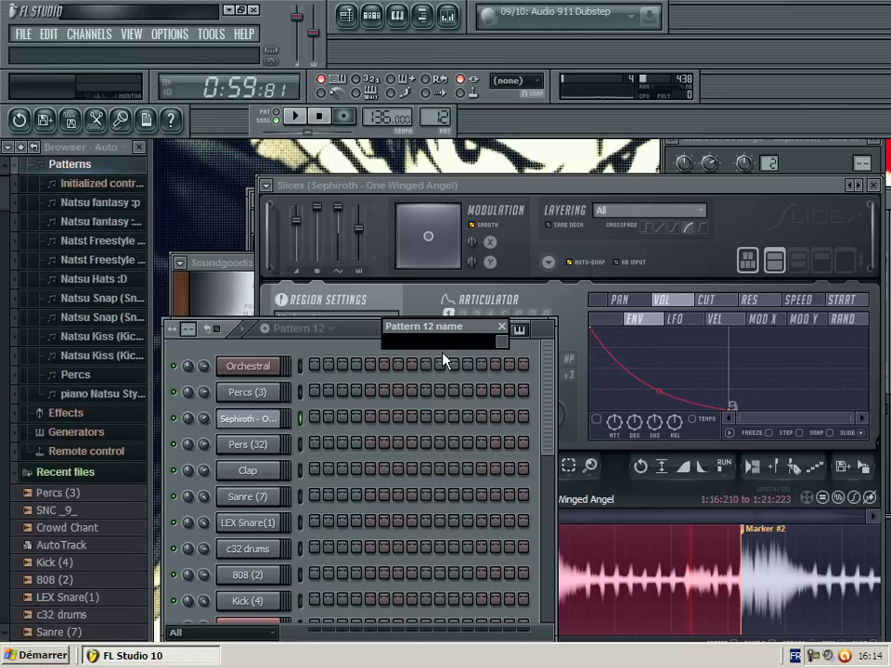
text(Natsu Sample 2)
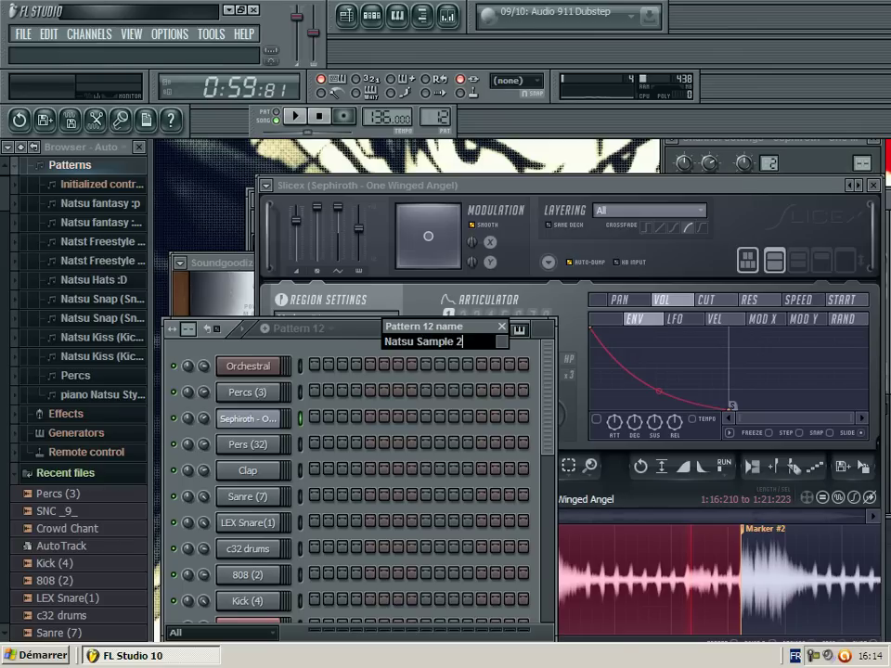
key(Return)
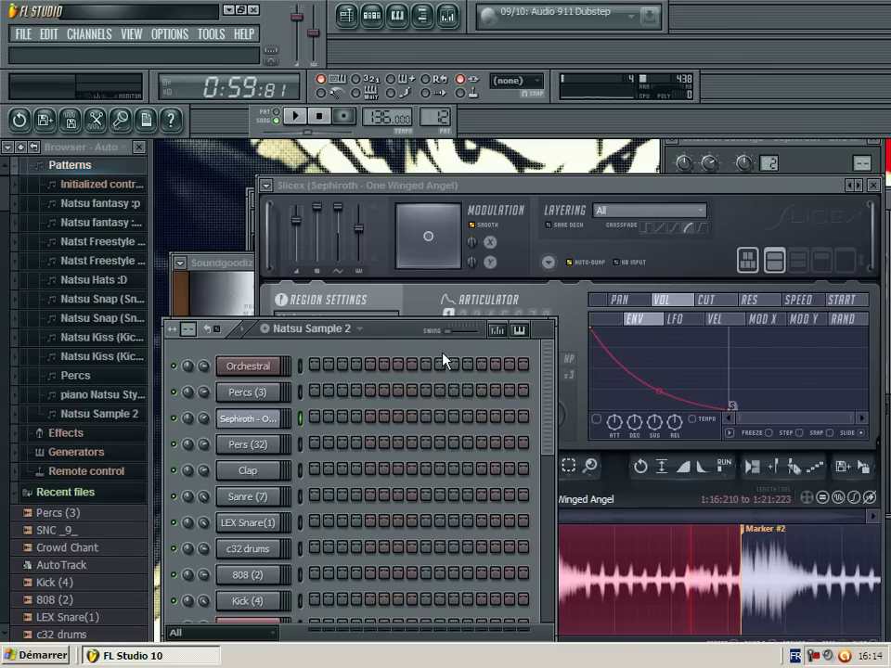
Step: Draw a two-bar Marker #2 note from bar 1 in the piano roll of the Sephiroth - One Winged Angel channel
right_click(255, 423)
click(323, 412)
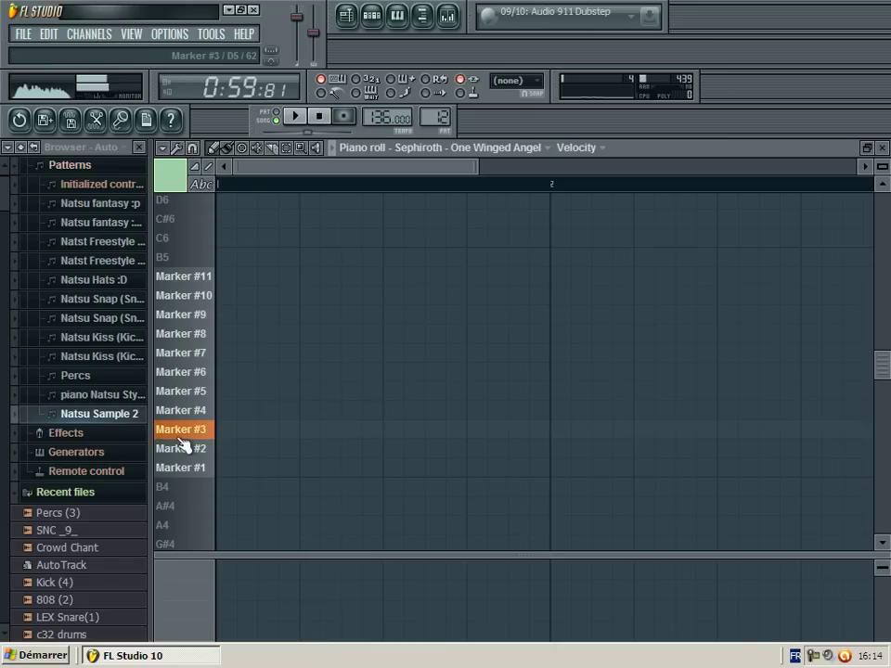
mouse_move(231, 458)
mouse_down()
mouse_move(367, 472)
mouse_move(887, 475)
mouse_move(732, 476)
mouse_up()
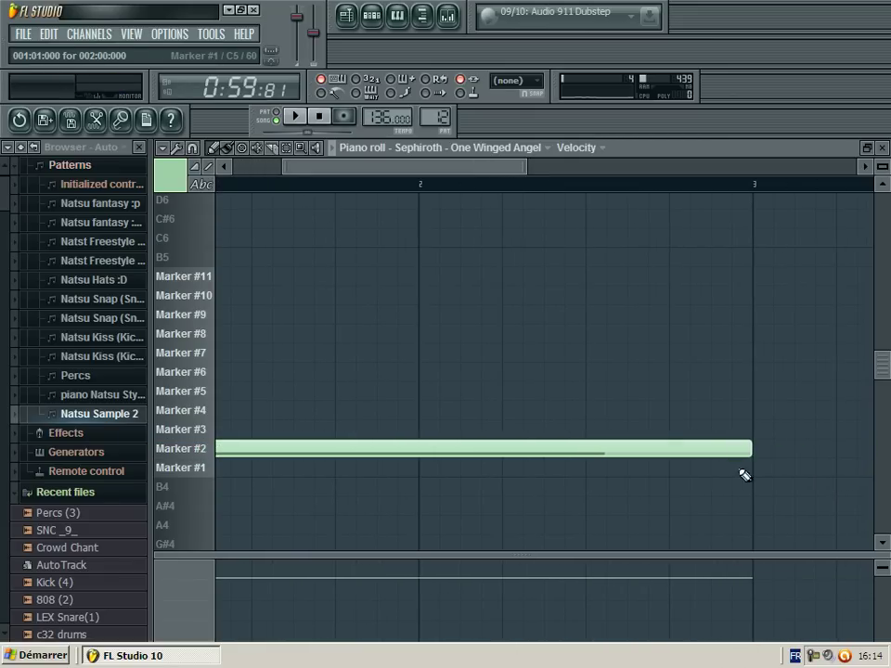
Step: Place a Natsu Sample 2 clip at bar 69 on Track 1 and play the song from bar 67
click(276, 120)
drag(442, 153, 692, 183)
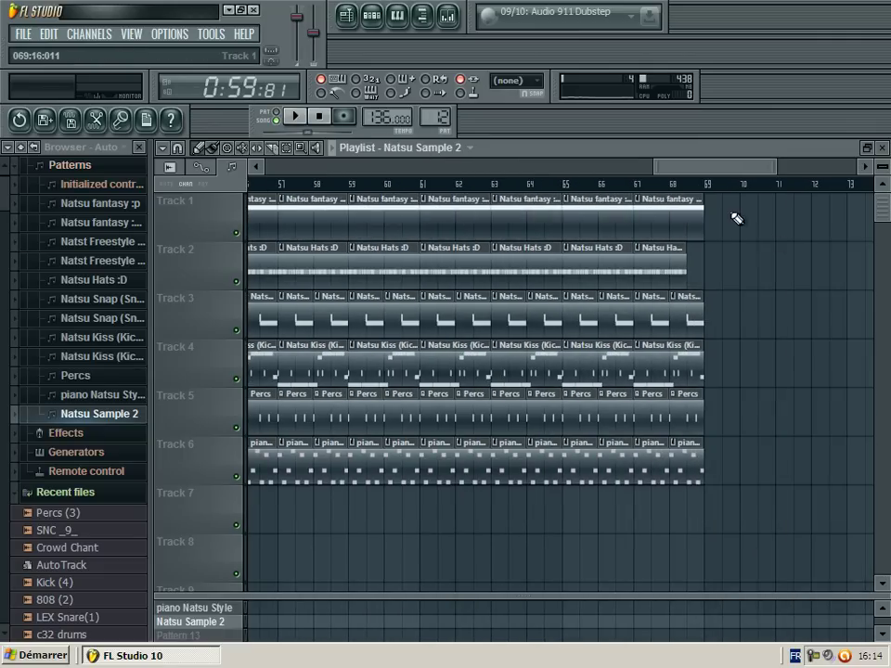
click(738, 217)
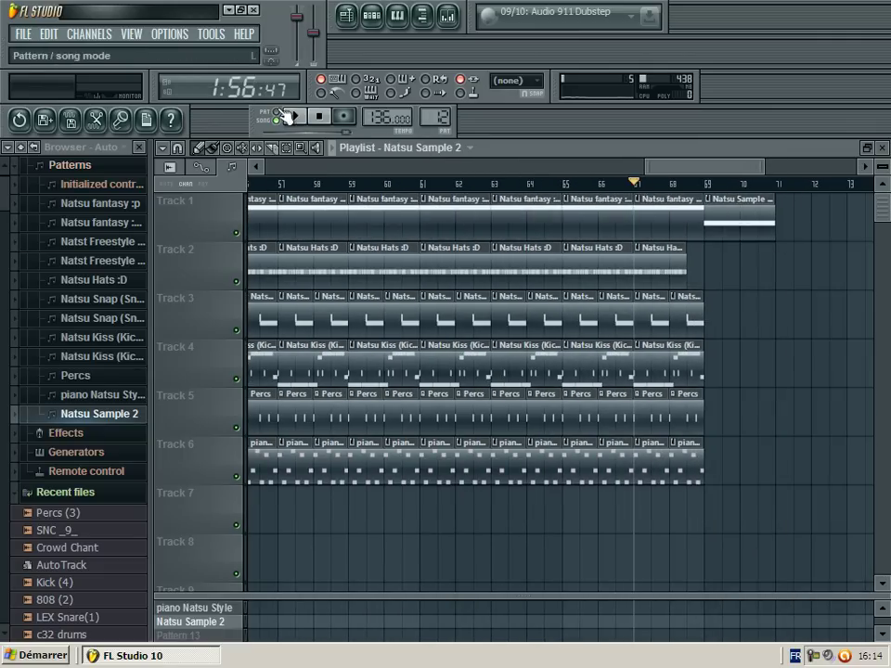
click(294, 117)
Step: Add a Natsu Hats :D clip at bar 69 on Track 2 and Natsu Snap (Snare + Clap) clips at bars 69 and 70 on Track 3
click(397, 258)
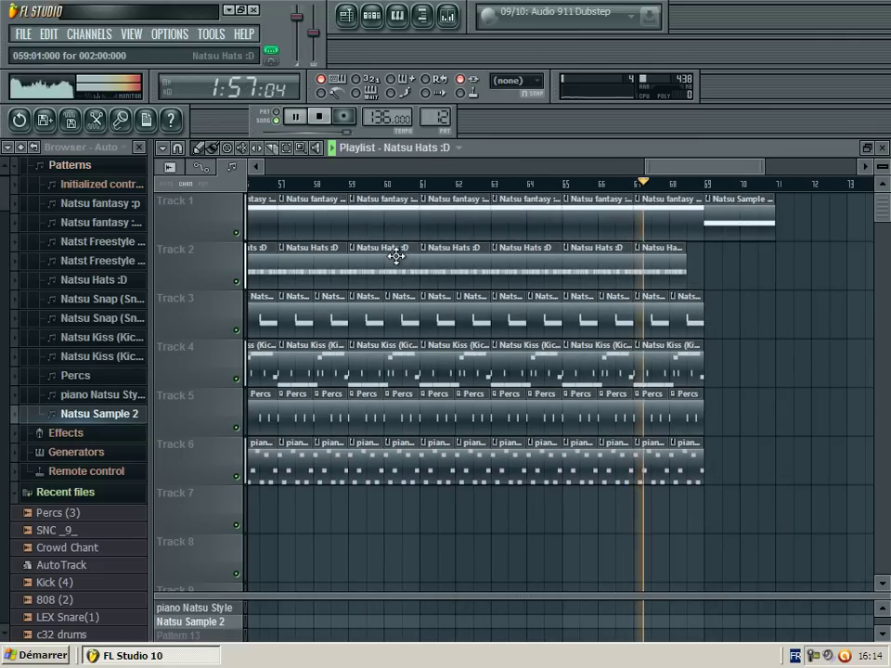
click(712, 278)
drag(682, 167, 700, 168)
click(597, 318)
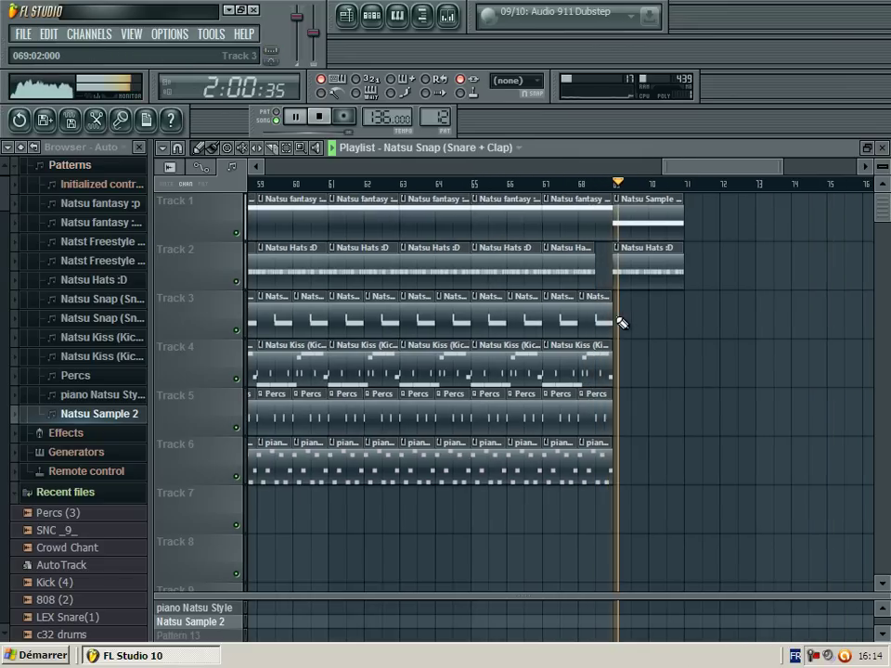
click(620, 317)
click(661, 310)
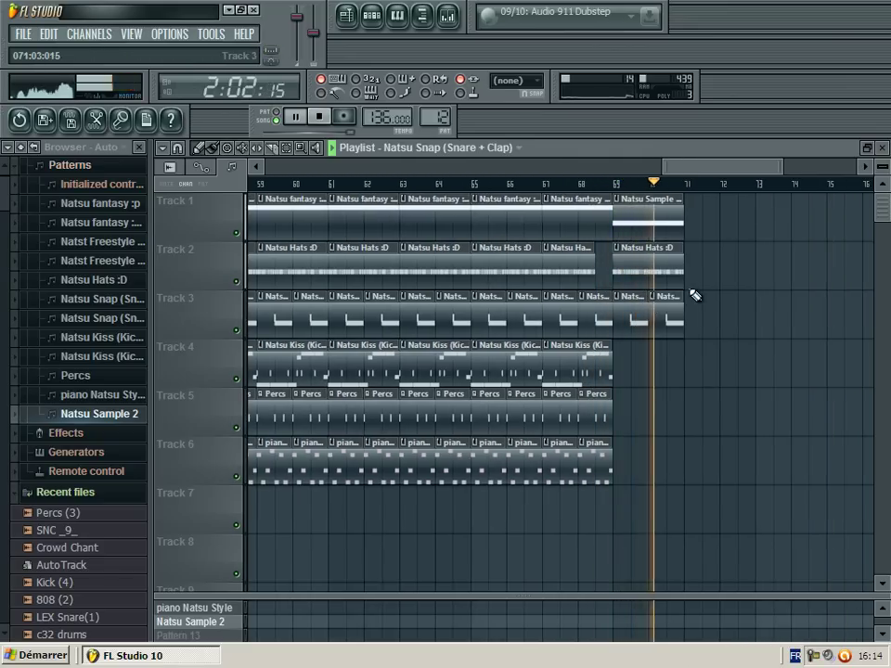
Step: Extend the Natsu Sample 2, Natsu Hats :D and Natsu Snap clips over bars 71 and 72 on Tracks 1 to 3
click(663, 224)
click(694, 225)
click(663, 322)
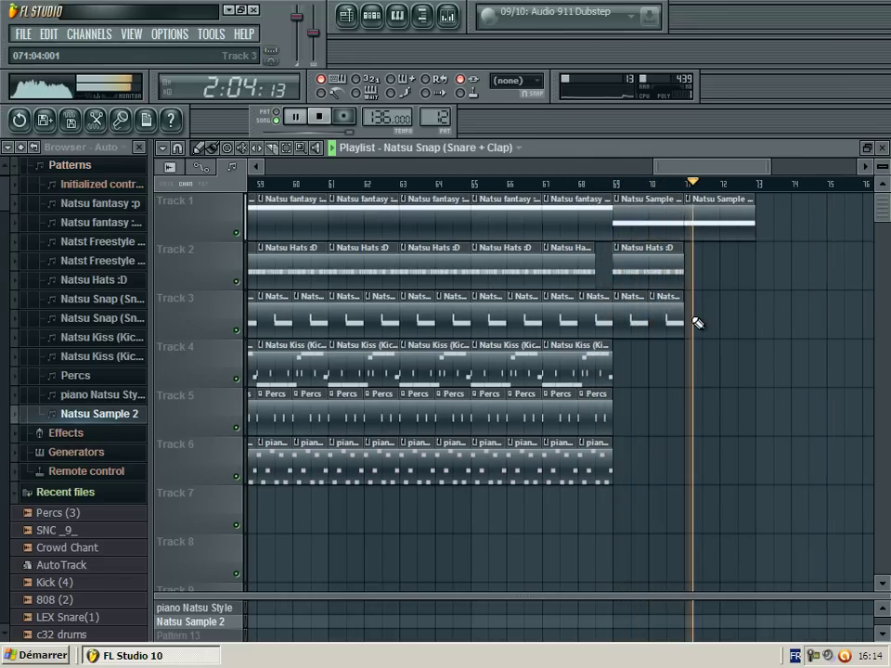
click(696, 323)
click(722, 311)
click(673, 274)
click(686, 276)
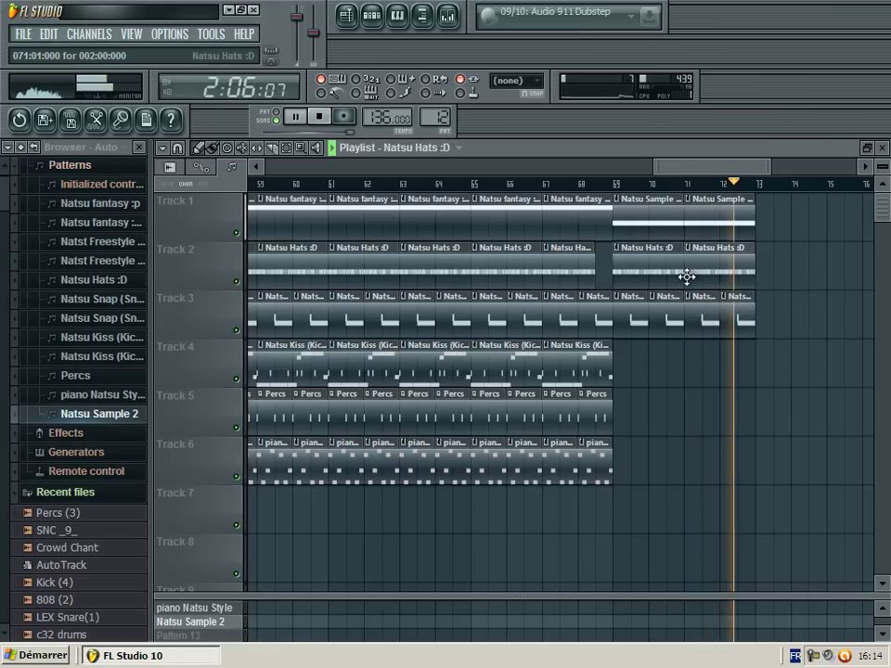
Step: Replay from bar 69 and duplicate the clips of bars 69 to 72 on Tracks 1 to 3 into bars 73 to 76
click(614, 185)
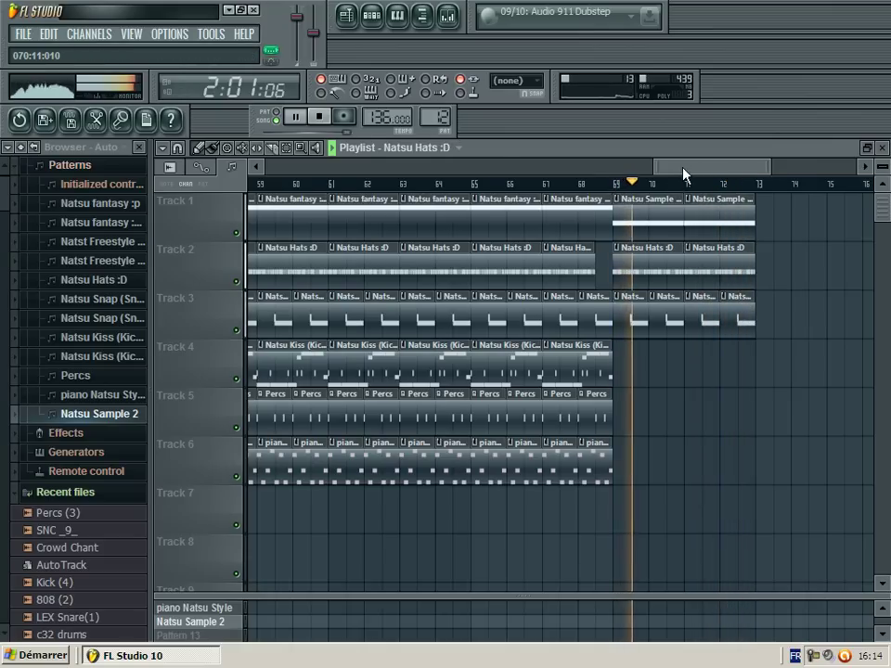
drag(683, 174, 711, 173)
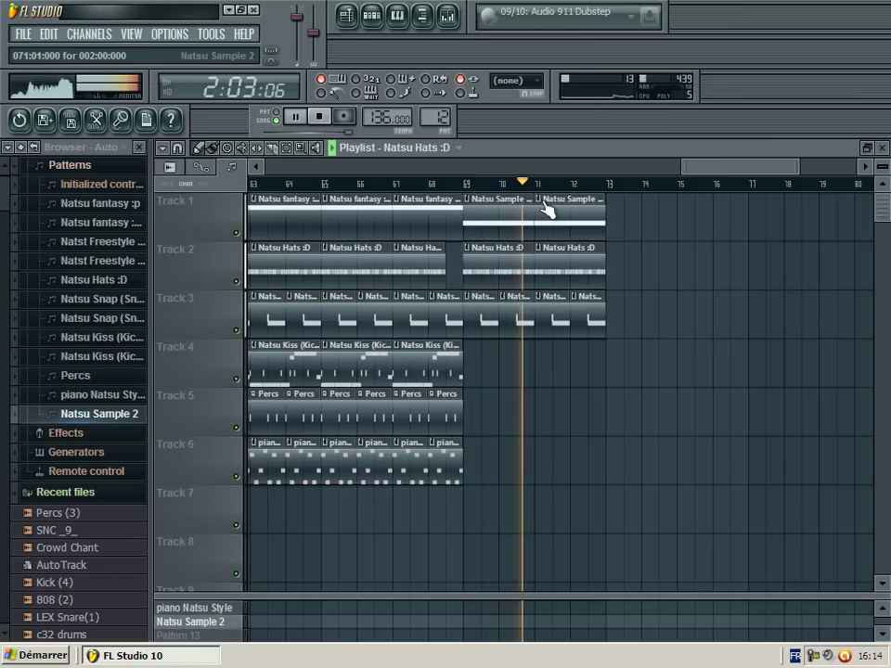
click(295, 153)
drag(479, 194, 601, 335)
key(ctrl+b)
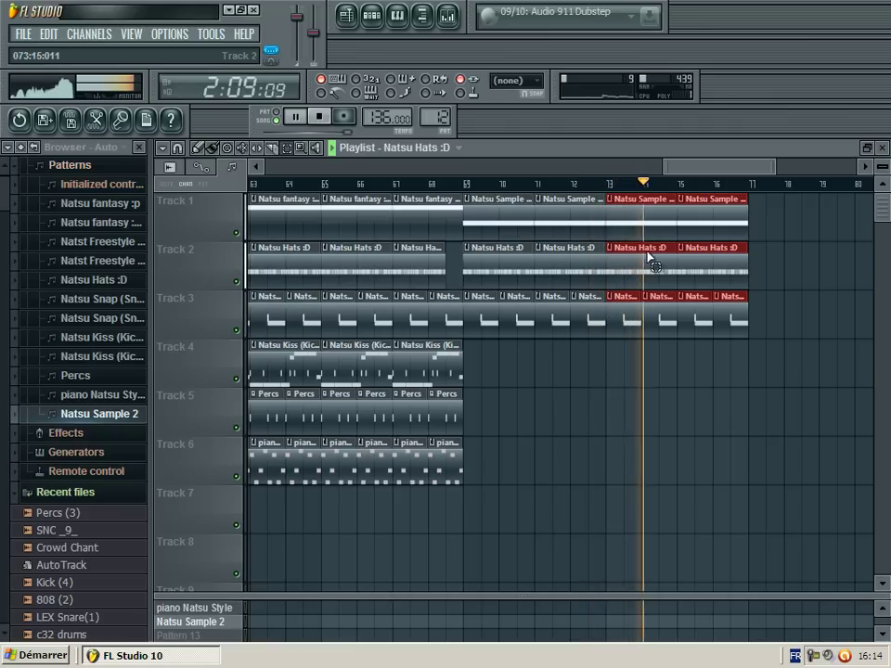
mouse_move(700, 171)
mouse_down()
mouse_move(722, 169)
mouse_move(700, 176)
mouse_up()
click(206, 149)
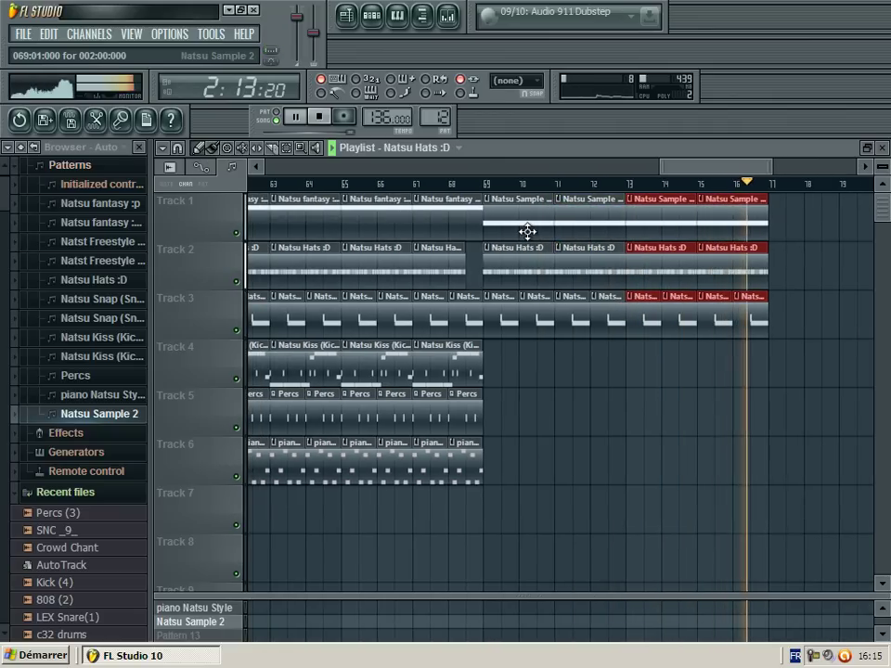
Step: Check the Natsu Sample 2 notes in the piano roll and loop song playback over bars 69 and 70
double_click(526, 231)
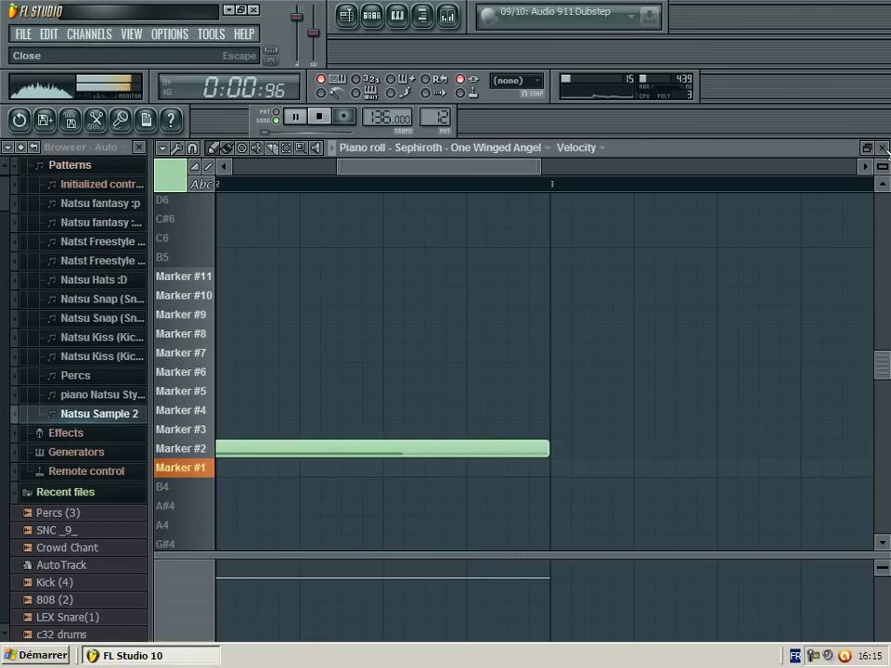
key(F5)
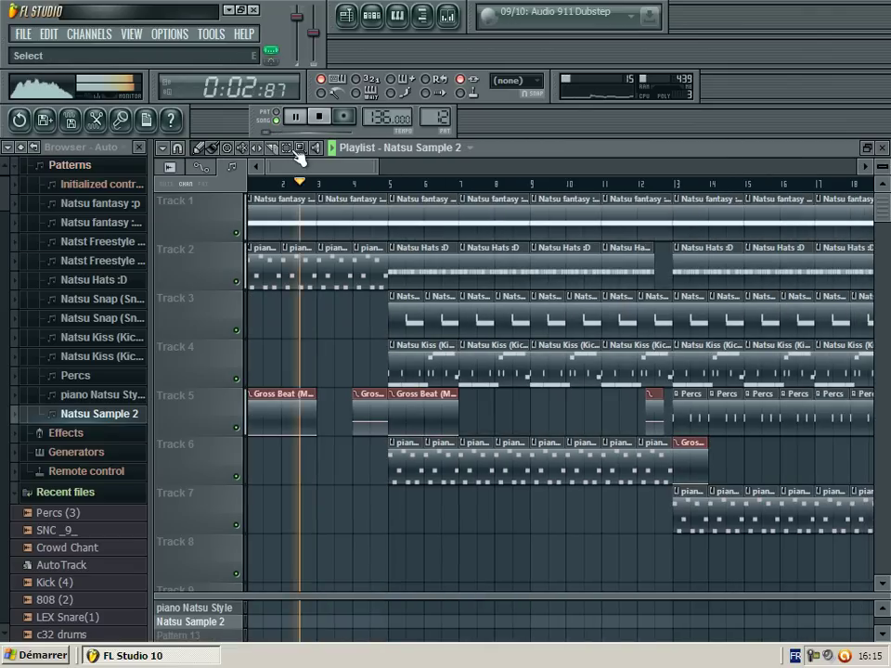
drag(323, 164, 736, 172)
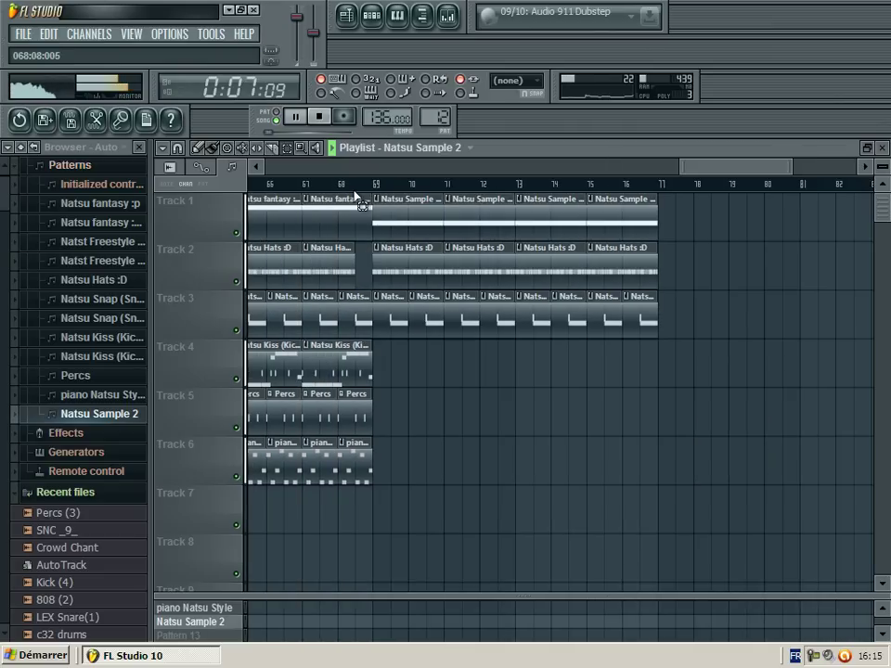
drag(376, 190, 452, 197)
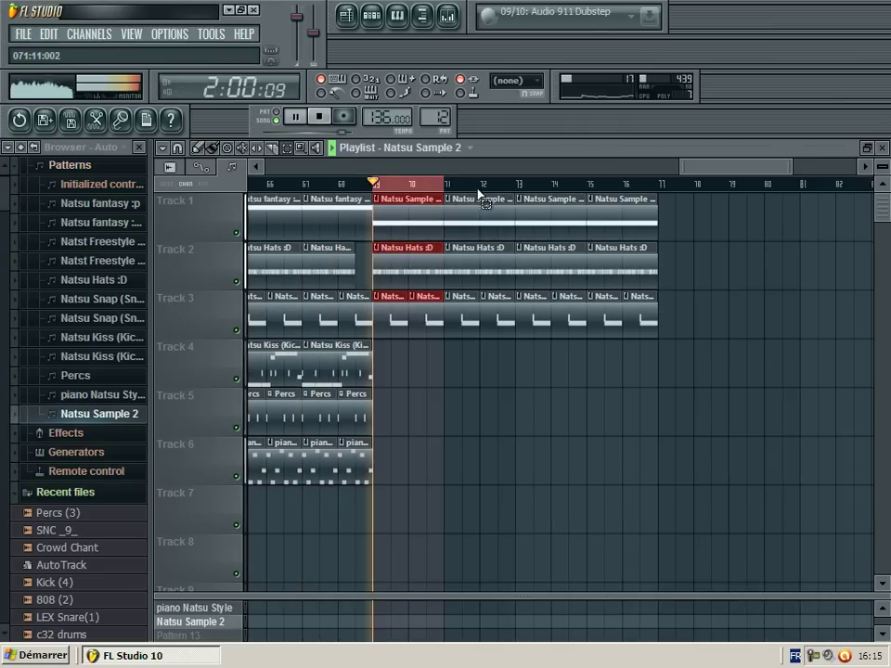
Step: Bring up the Sephiroth - One Winged Angel sample in Slicex, locate the waveform before Marker #2 and pause song playback
click(882, 148)
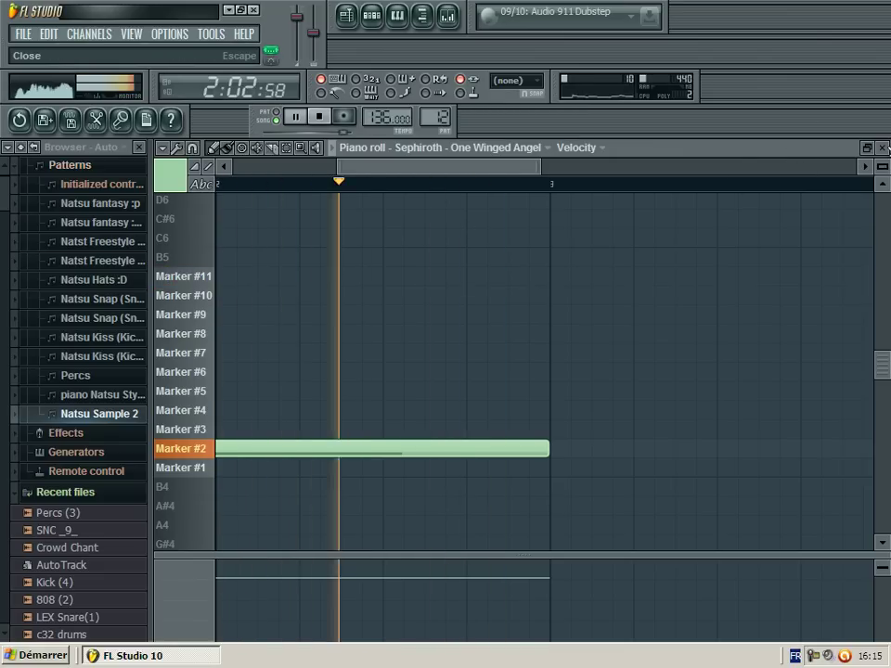
click(876, 148)
click(559, 388)
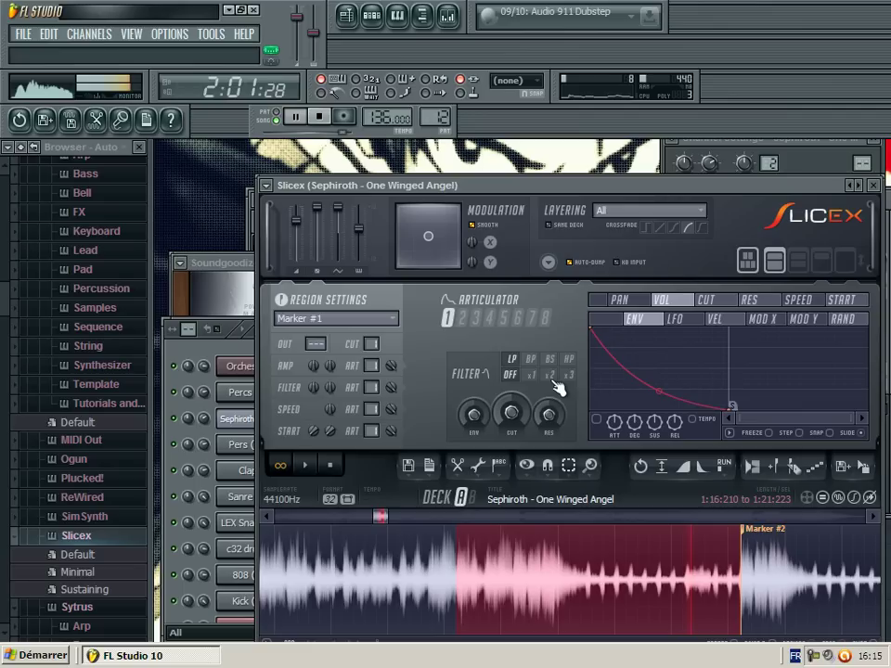
drag(516, 186, 354, 138)
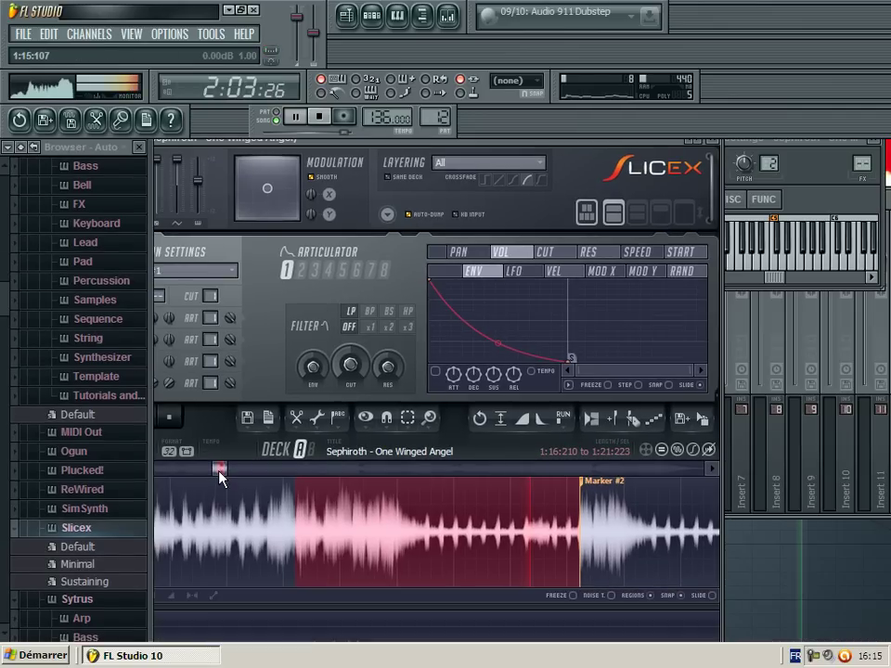
mouse_move(219, 473)
mouse_down()
mouse_move(230, 471)
mouse_move(221, 472)
mouse_up()
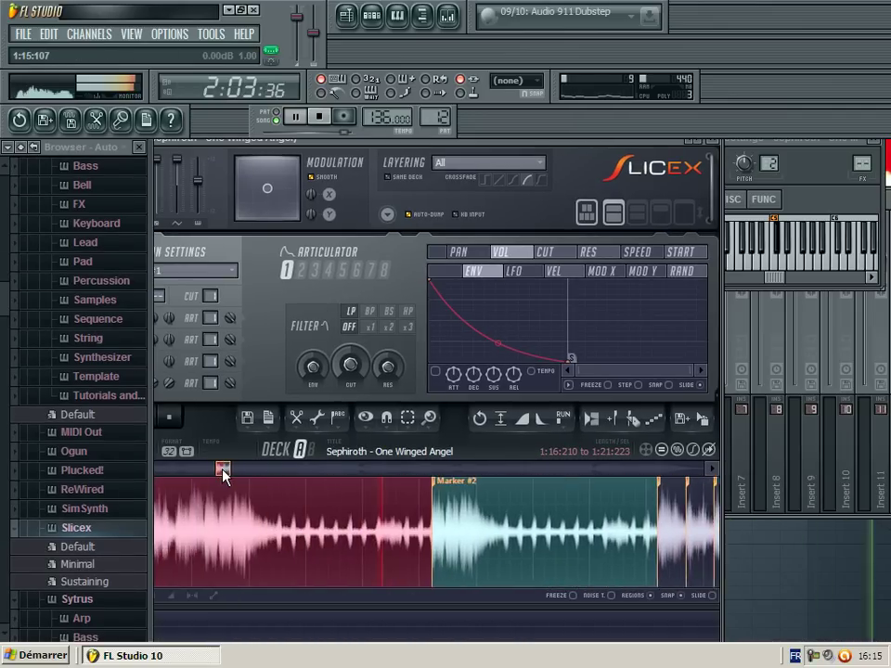
click(281, 545)
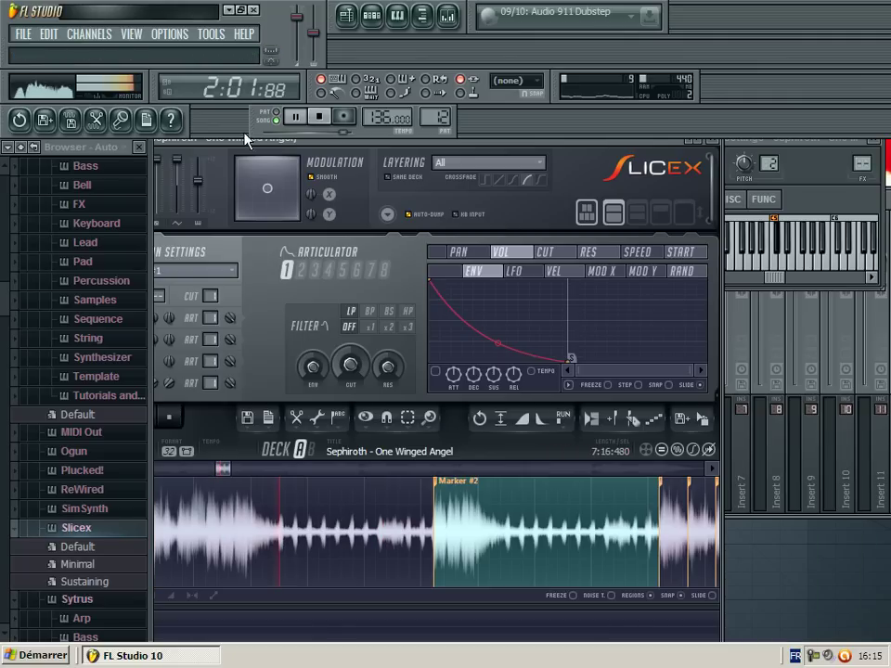
click(295, 117)
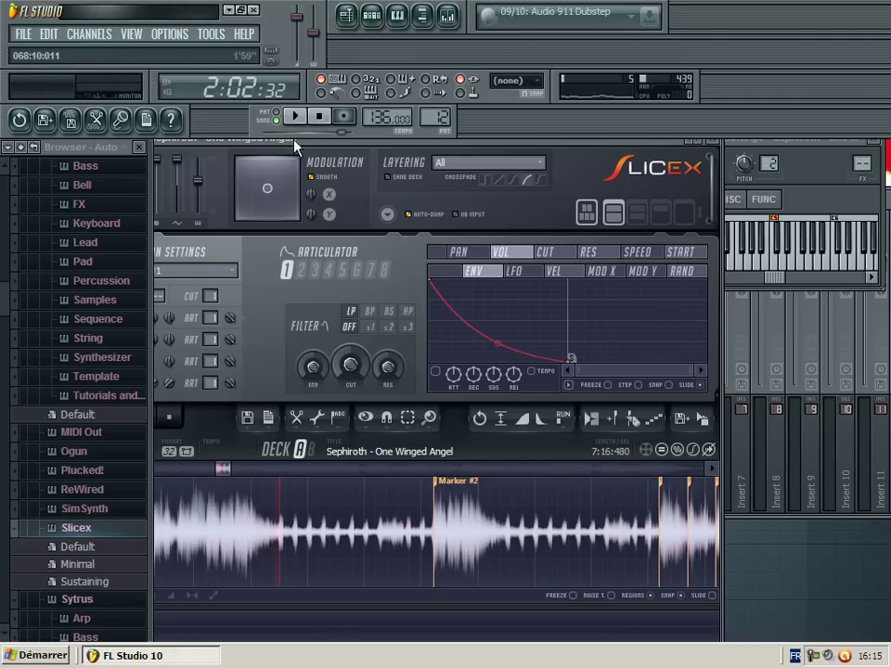
drag(330, 141, 481, 199)
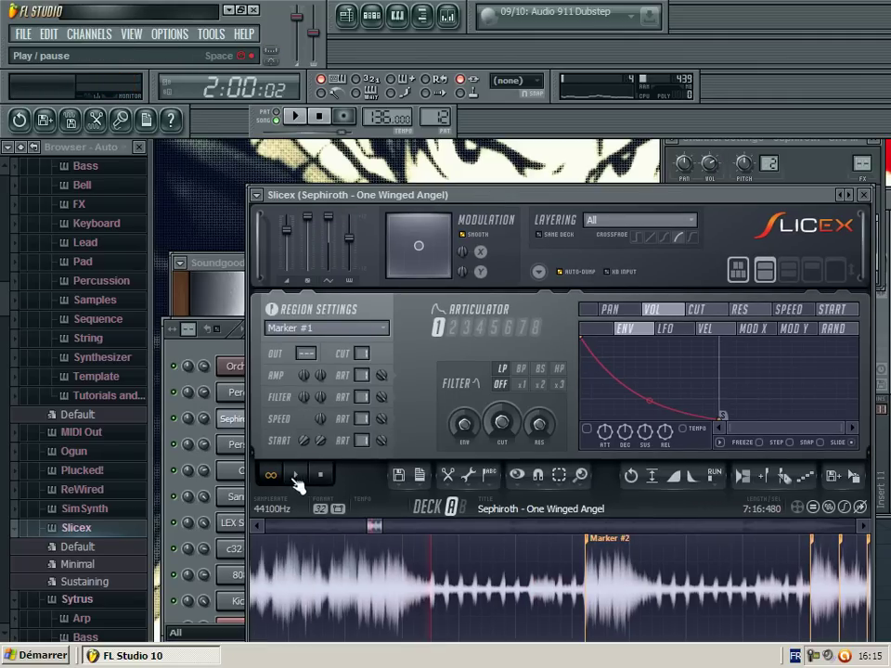
Step: Loop-preview different stretches of the waveform leading up to Marker #2 in Slicex to find a good slice start
click(296, 477)
drag(430, 591, 577, 597)
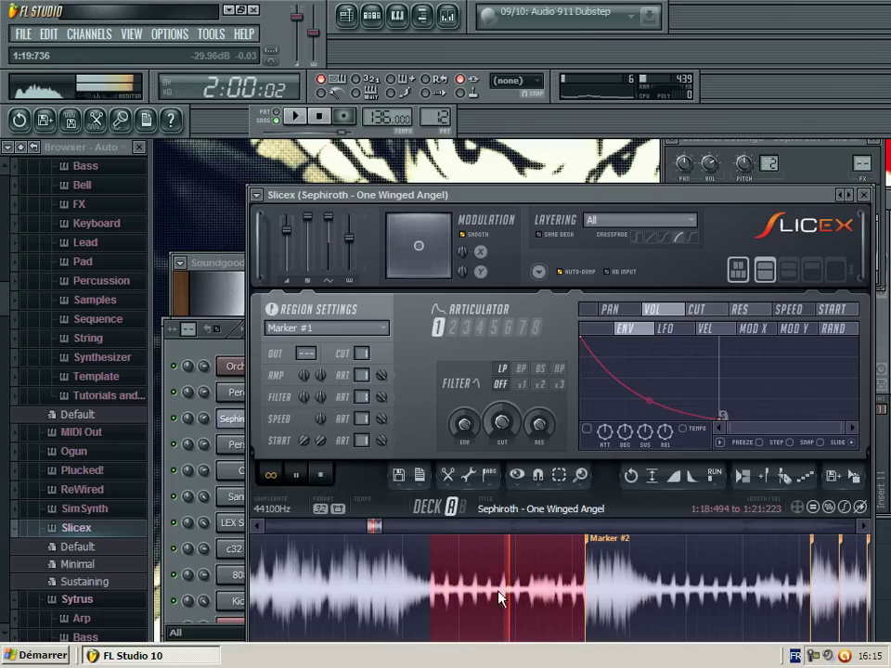
drag(442, 621, 459, 616)
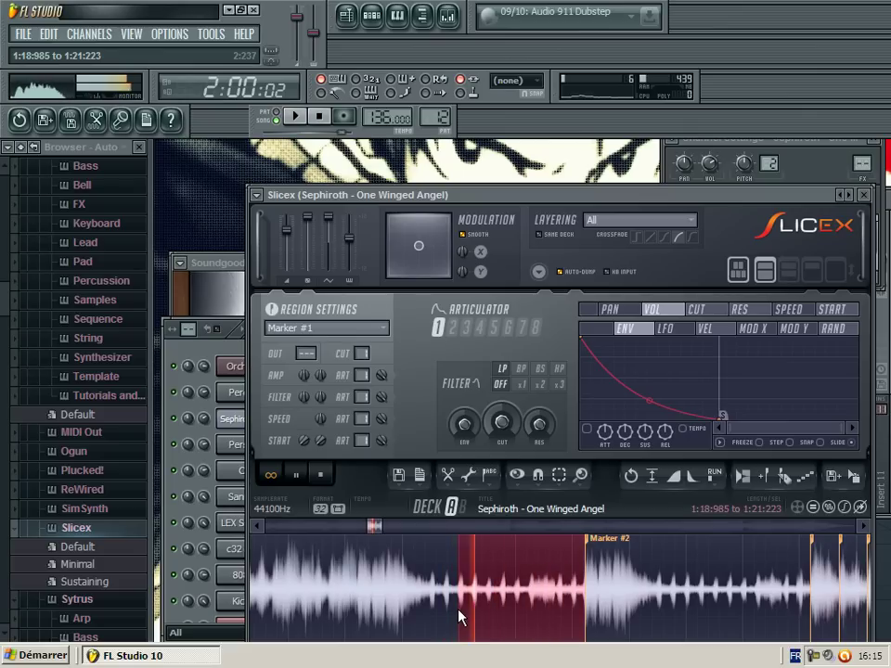
drag(587, 632, 530, 629)
drag(460, 622, 464, 620)
drag(385, 615, 390, 616)
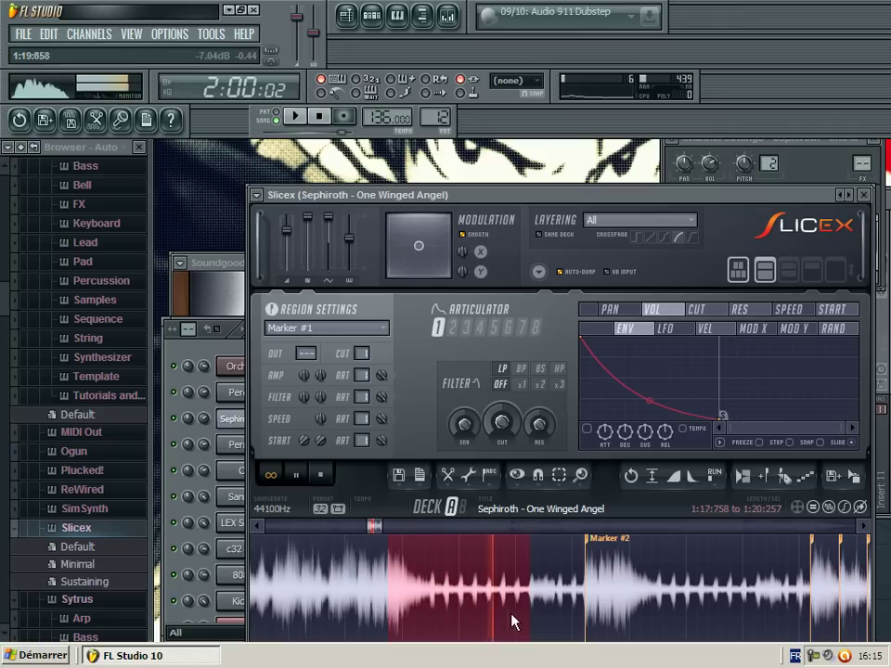
drag(530, 624, 586, 627)
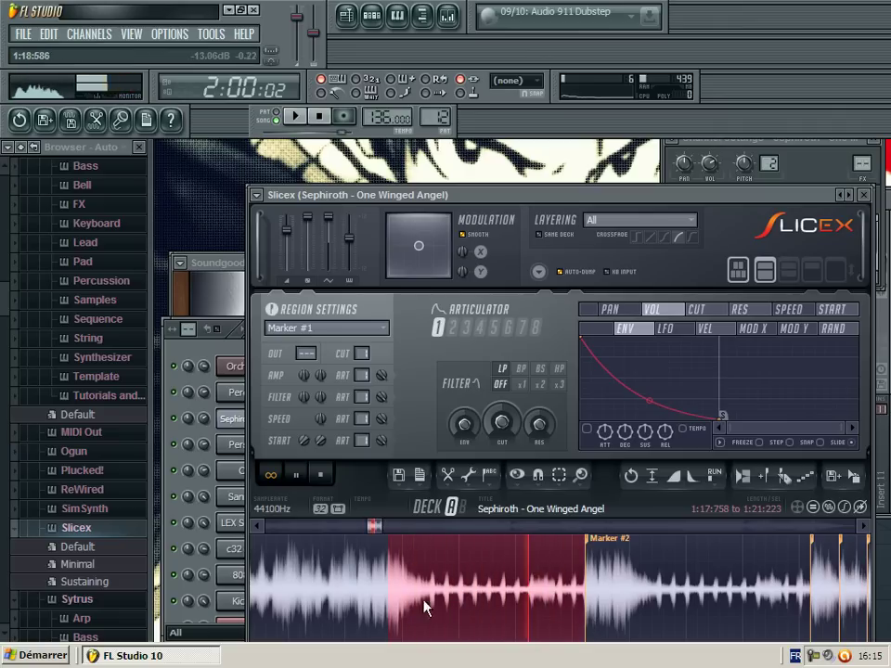
drag(389, 608, 361, 605)
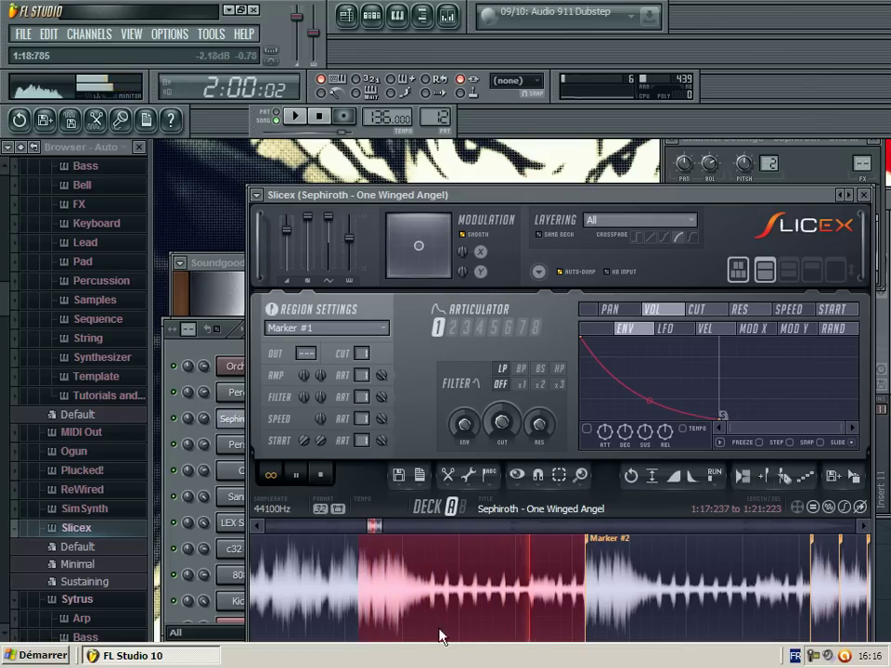
Step: Add slice markers in Slicex at 1:17:222 and 1:17:728, ahead of the existing marker at 1:21:223, and end the preview
mouse_move(354, 608)
mouse_down()
mouse_move(408, 606)
mouse_move(377, 614)
mouse_move(403, 615)
mouse_move(385, 613)
mouse_up()
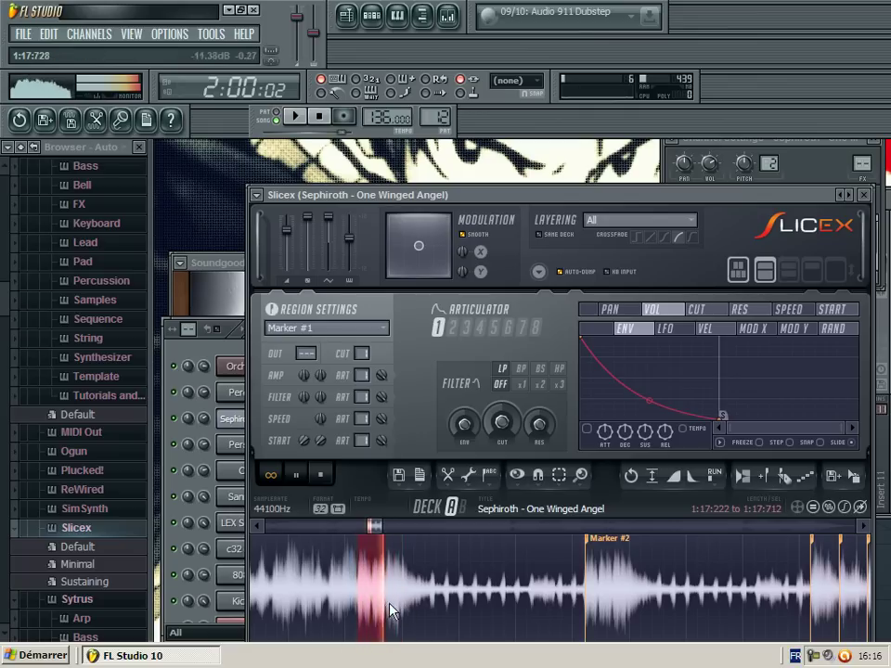
click(772, 491)
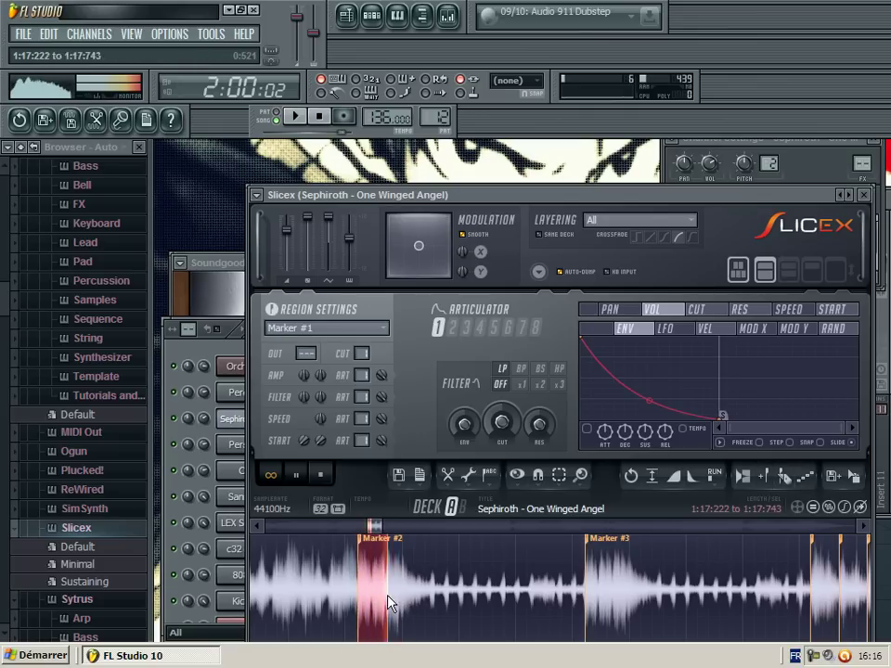
drag(391, 600, 582, 603)
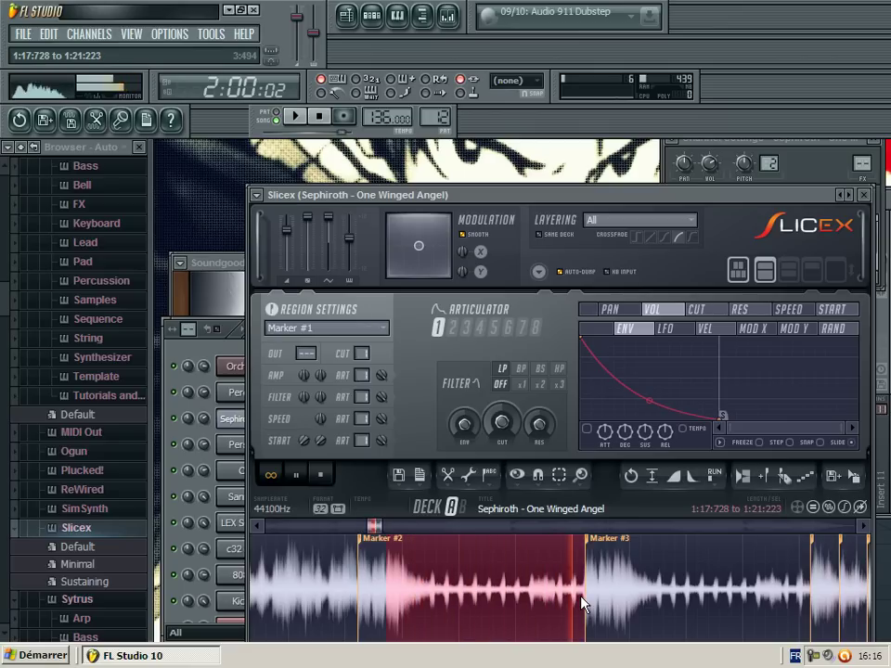
click(767, 476)
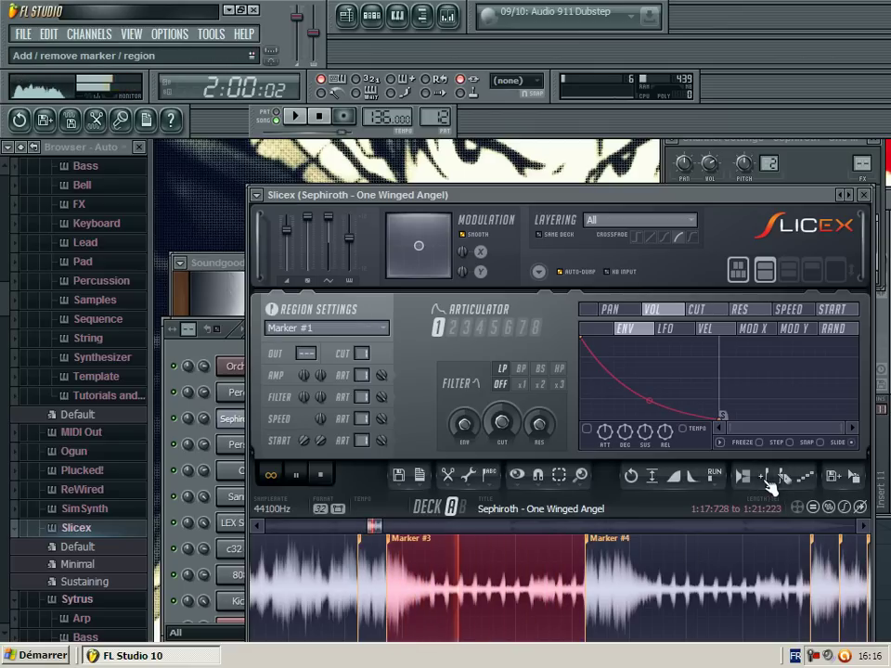
click(302, 476)
Step: In the Sephiroth - One Winged Angel piano roll, move the Marker #2 note to Marker #3 and set its length to 001:12:000
click(226, 363)
click(365, 418)
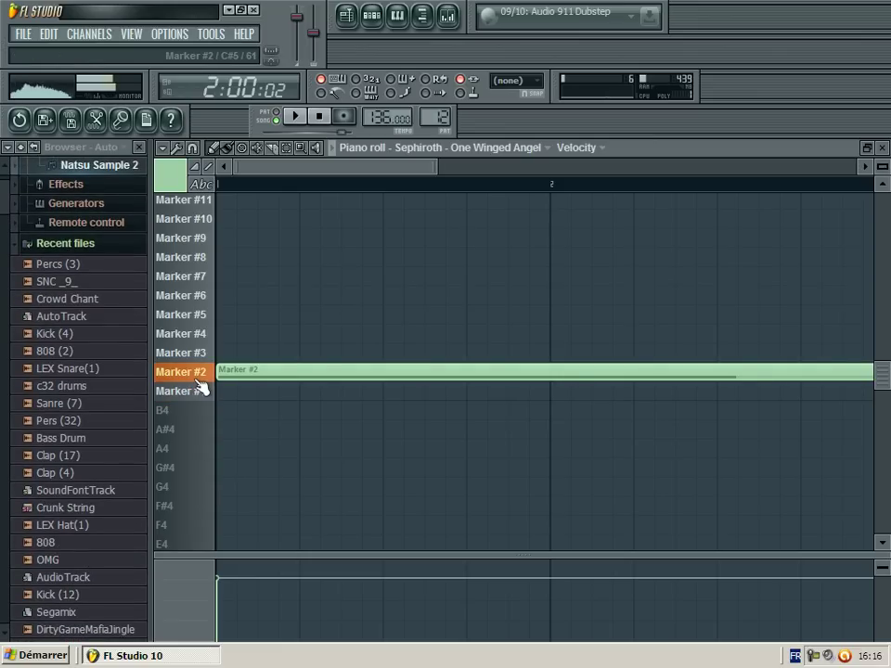
double_click(334, 370)
click(485, 492)
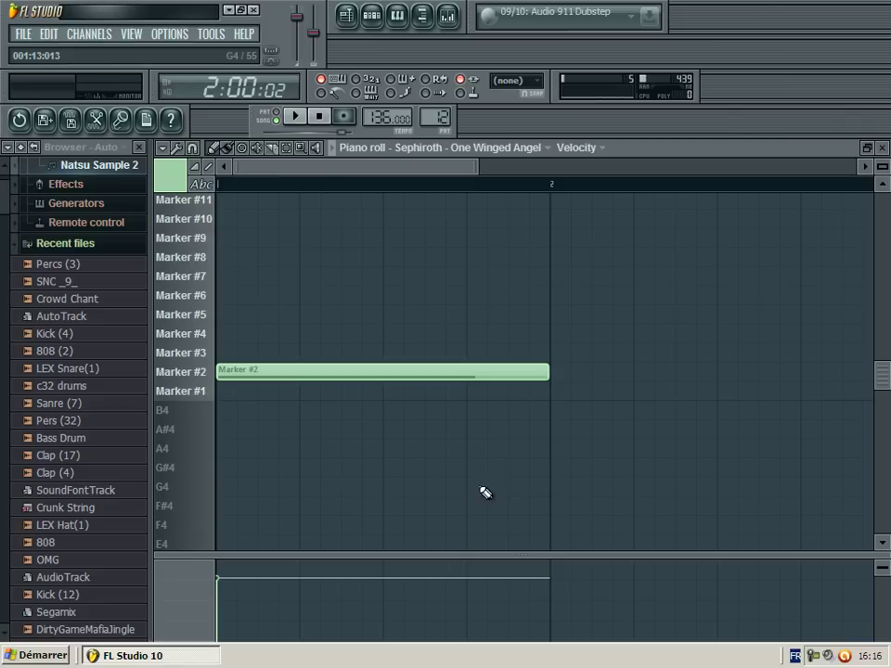
drag(548, 370, 332, 365)
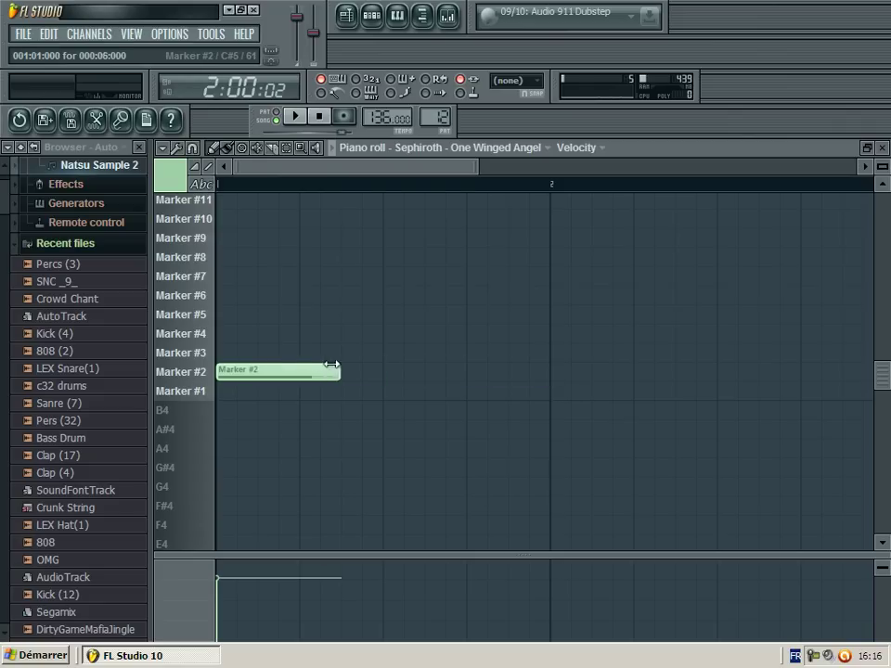
click(201, 358)
drag(239, 365, 235, 345)
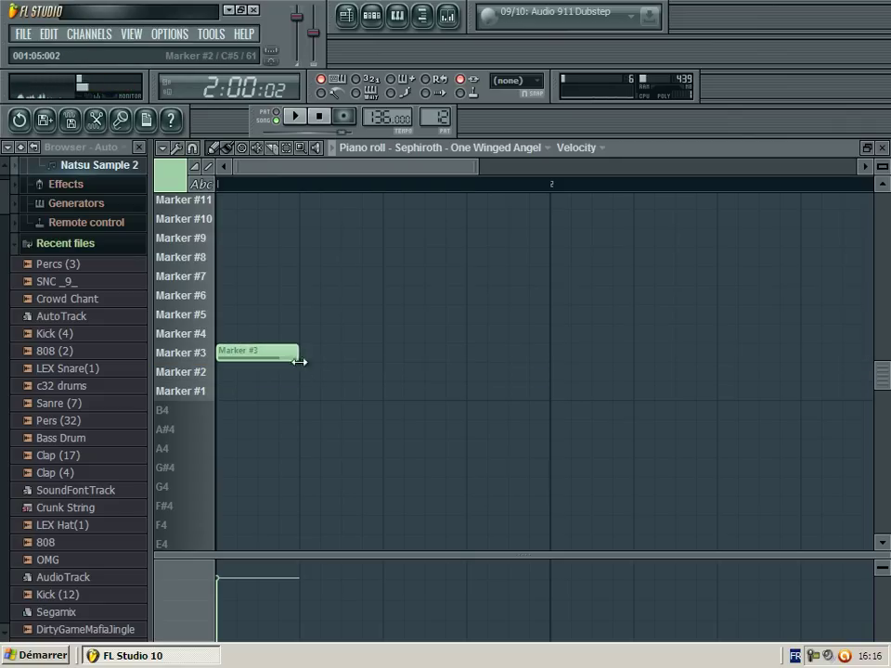
mouse_move(299, 354)
mouse_down()
mouse_move(511, 371)
mouse_move(755, 375)
mouse_move(768, 400)
mouse_up()
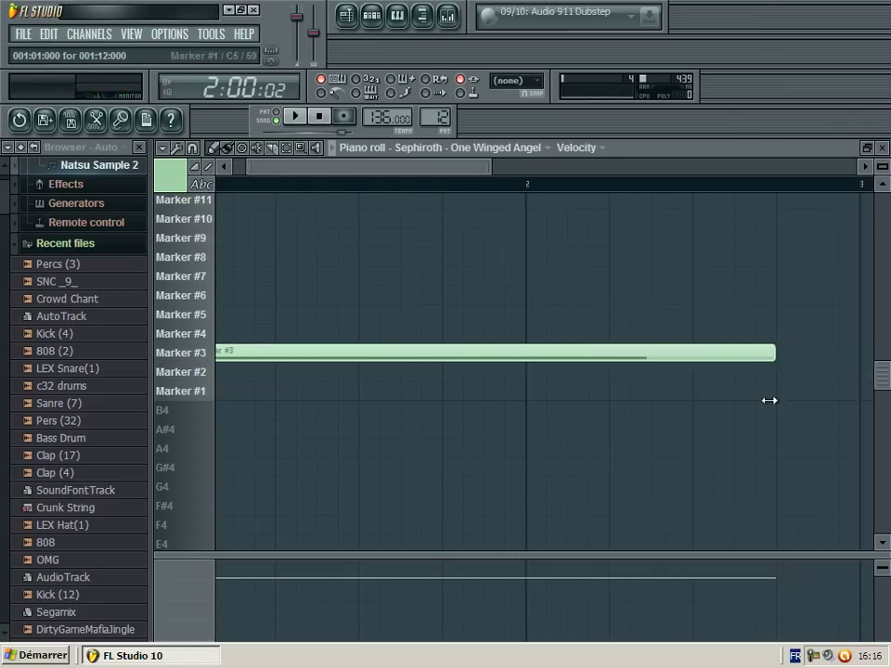
Step: Add a Marker #2 note right after the Marker #3 note at 002:13:000 with a length of 000:04:000
click(768, 377)
drag(376, 167, 511, 213)
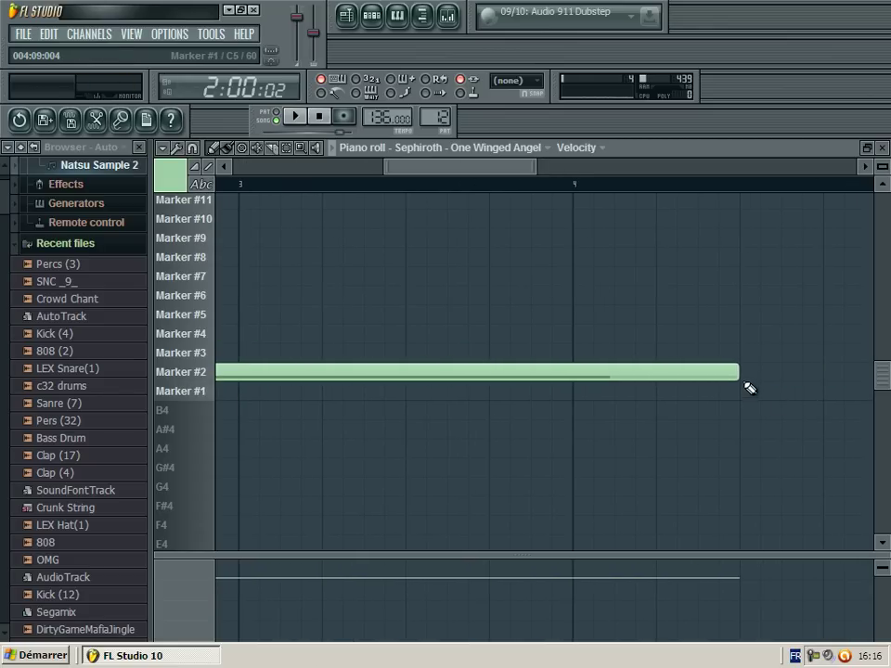
mouse_move(750, 388)
mouse_down()
mouse_move(304, 371)
mouse_move(529, 421)
mouse_move(466, 364)
mouse_up()
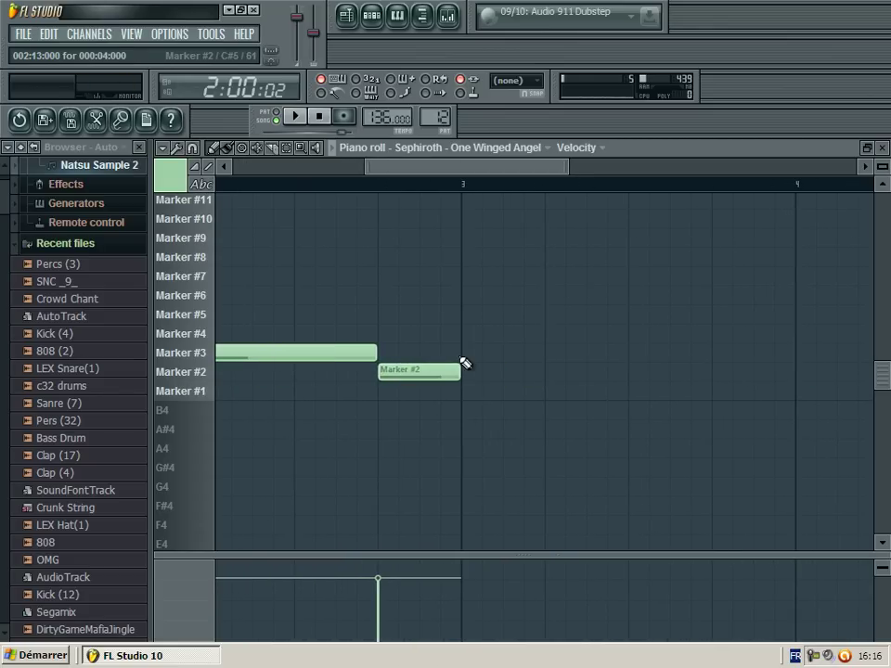
Step: Play the song in the playlist from bar 67 and replay from bar 69 to check the revised Natsu Sample 2 section
click(276, 122)
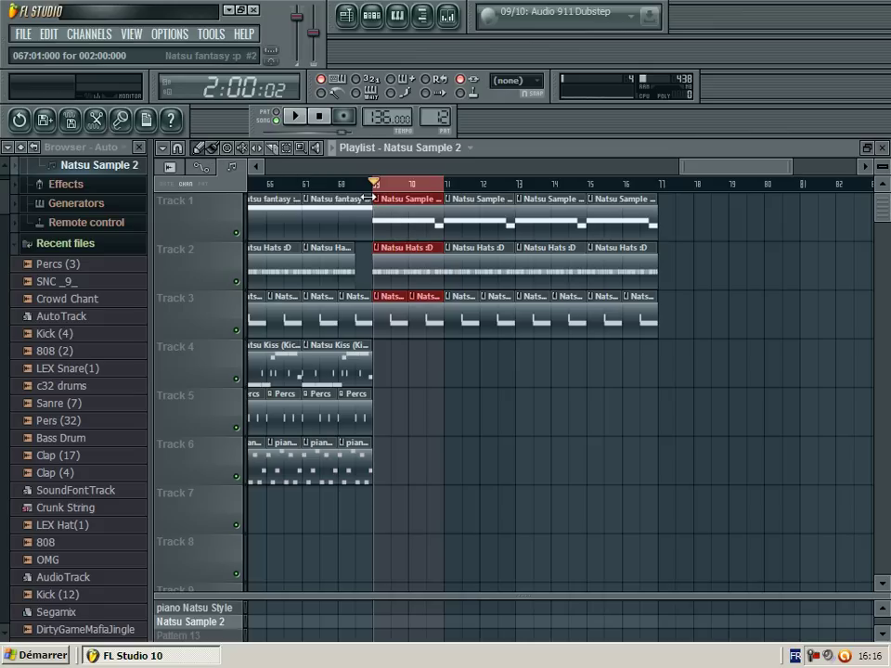
click(302, 184)
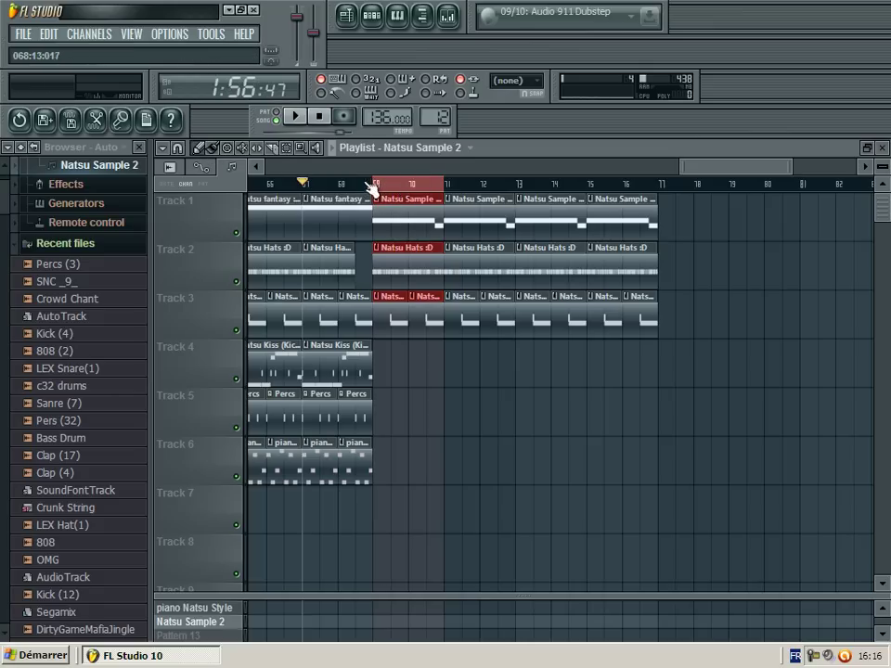
click(294, 117)
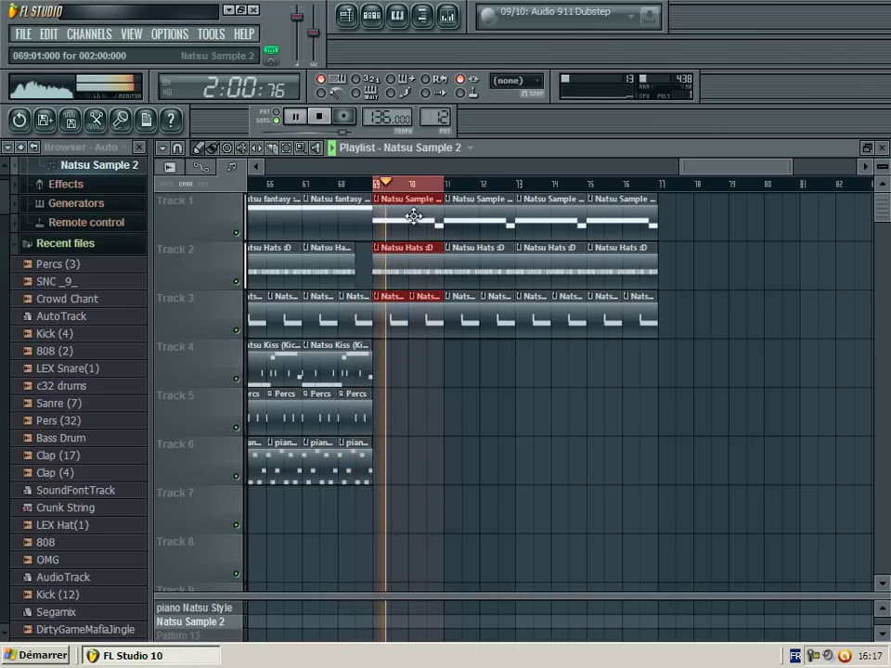
double_click(376, 184)
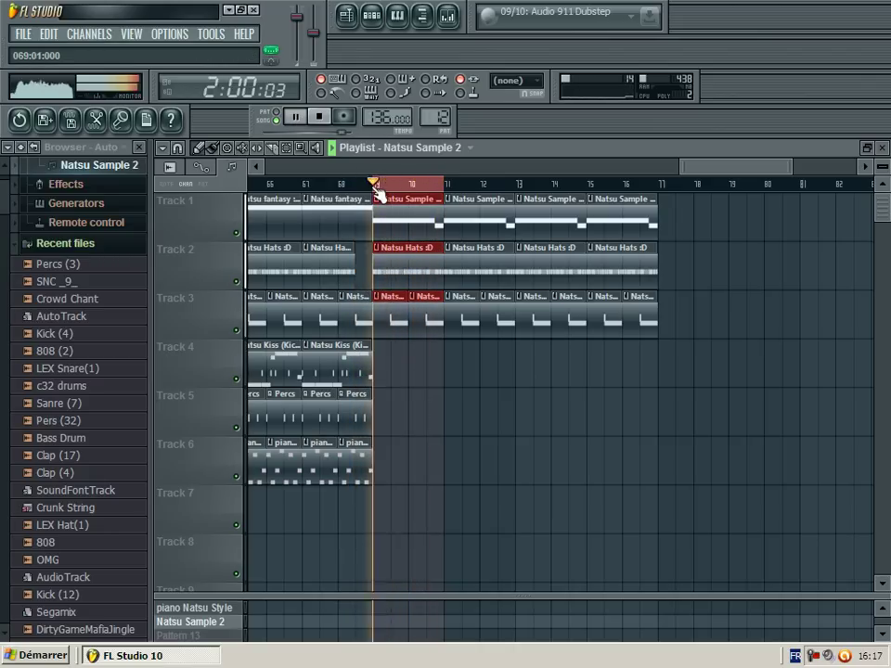
Step: Duplicate the clips of bars 69 to 76 on Tracks 1 to 3 into bars 77 to 84
click(288, 152)
drag(388, 195, 687, 347)
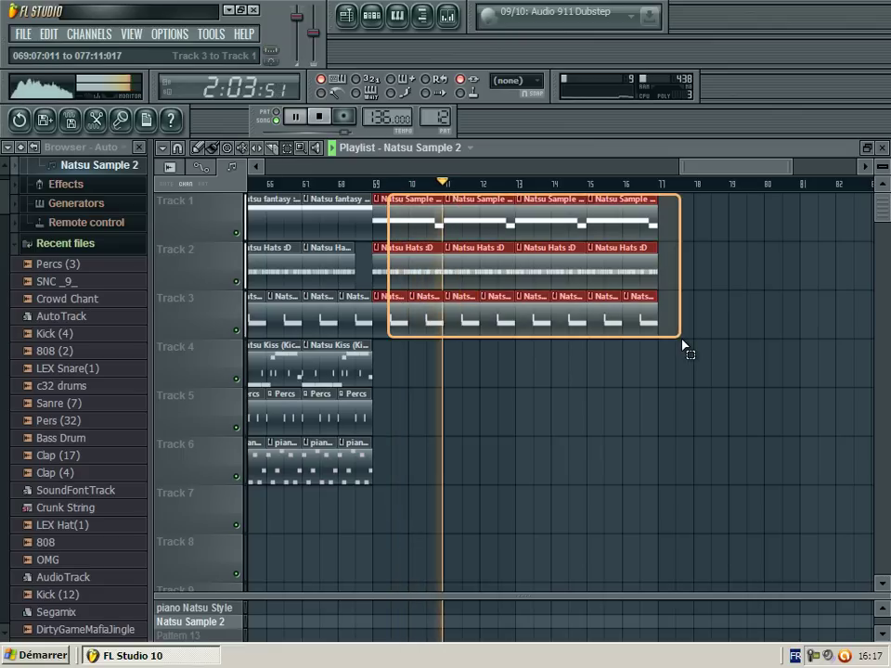
key(ctrl+b)
scroll(706, 329, right, 4)
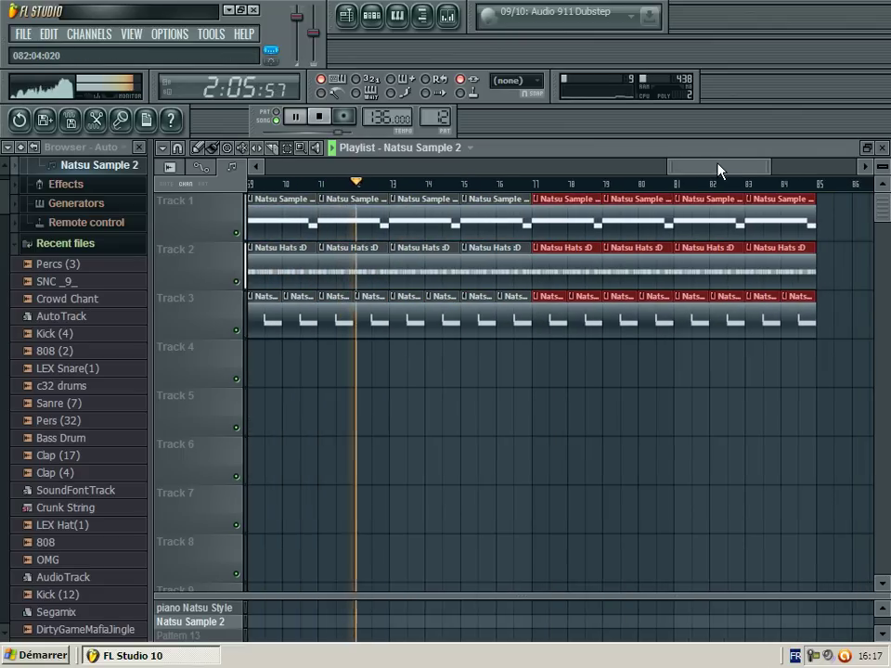
Step: Place a Natsu Kiss (Kick + Bass) clip at bar 69 on Track 4 and repeat it through bar 84
drag(718, 166, 691, 168)
click(216, 148)
click(391, 359)
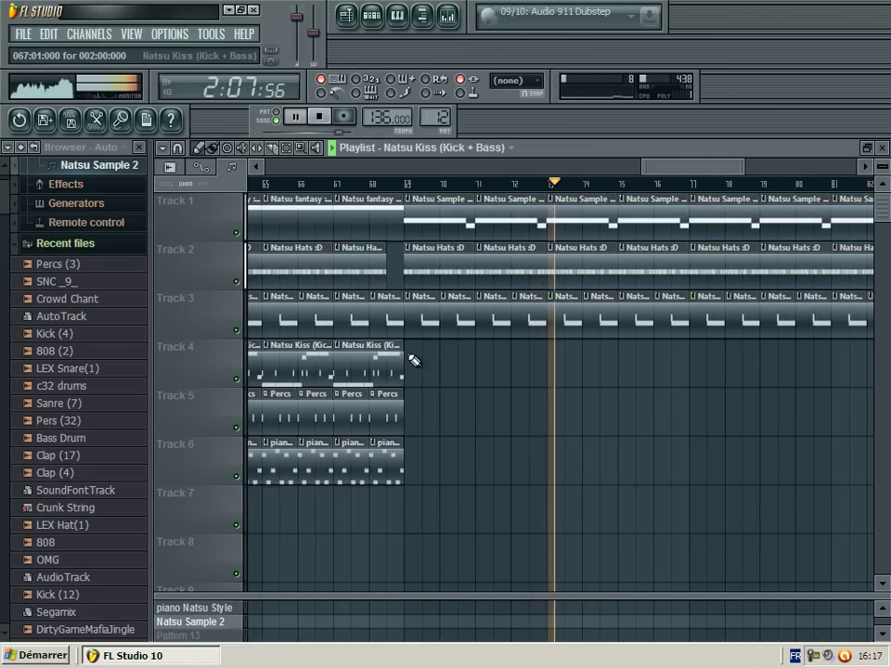
click(414, 360)
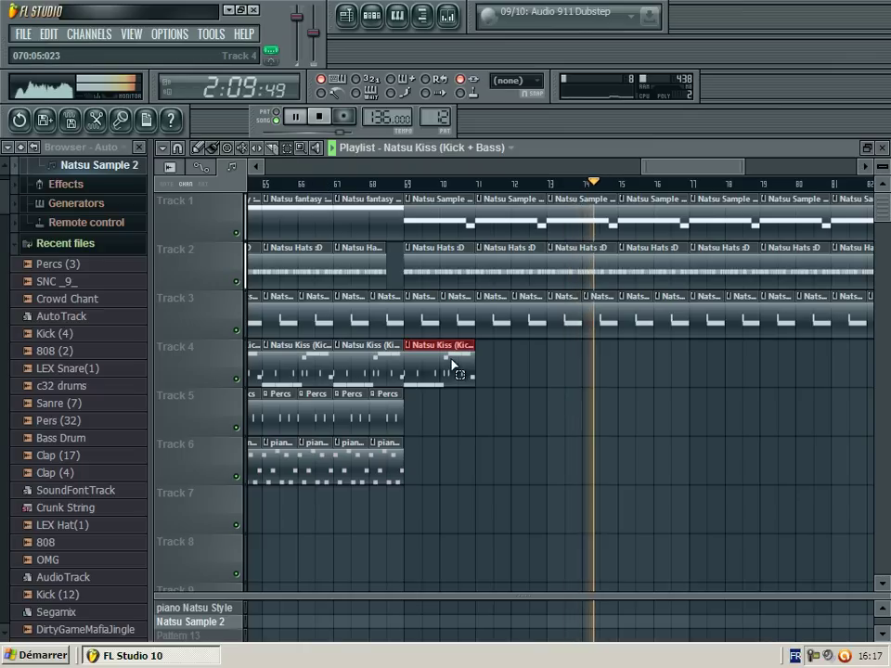
key(ctrl+b)
key(ctrl+b)
key(ctrl+b)
key(ctrl+b)
key(ctrl+b)
key(ctrl+b)
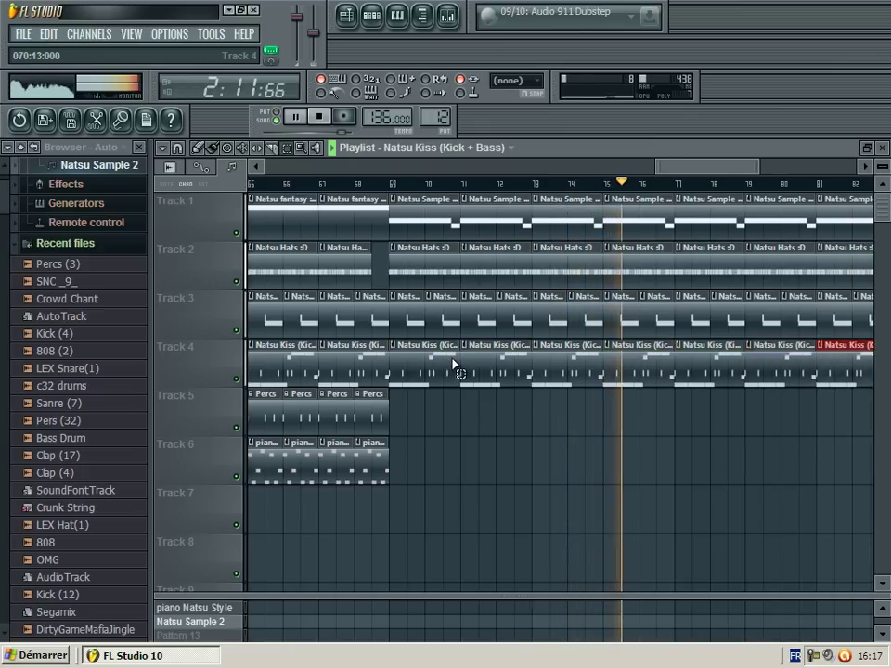
key(ctrl+b)
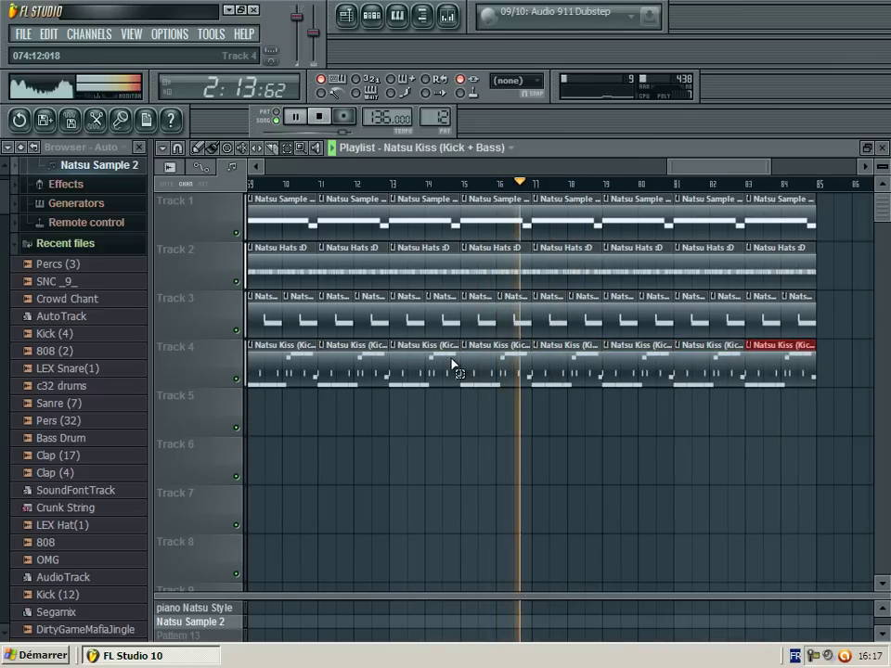
drag(706, 170, 679, 170)
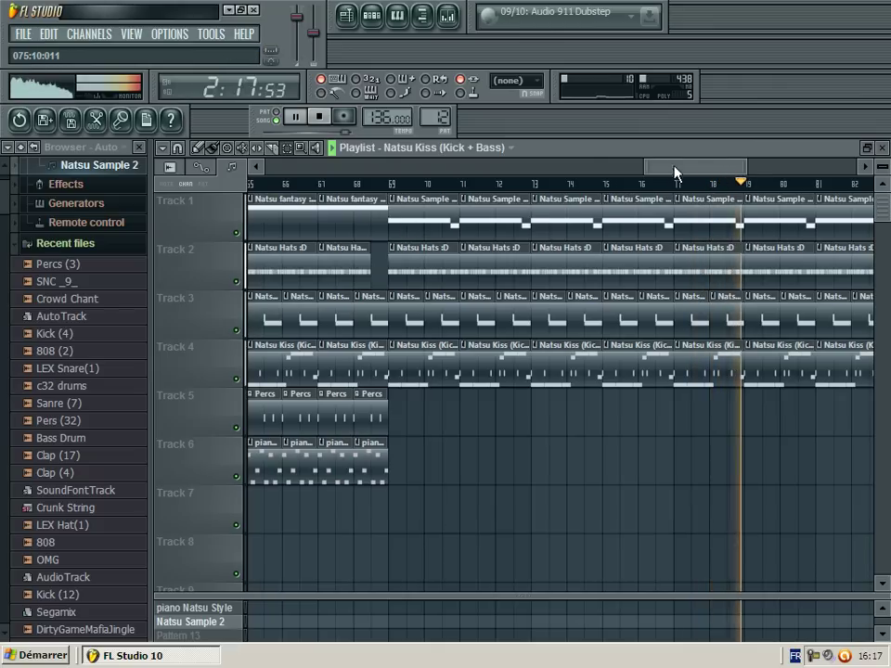
drag(675, 173, 695, 175)
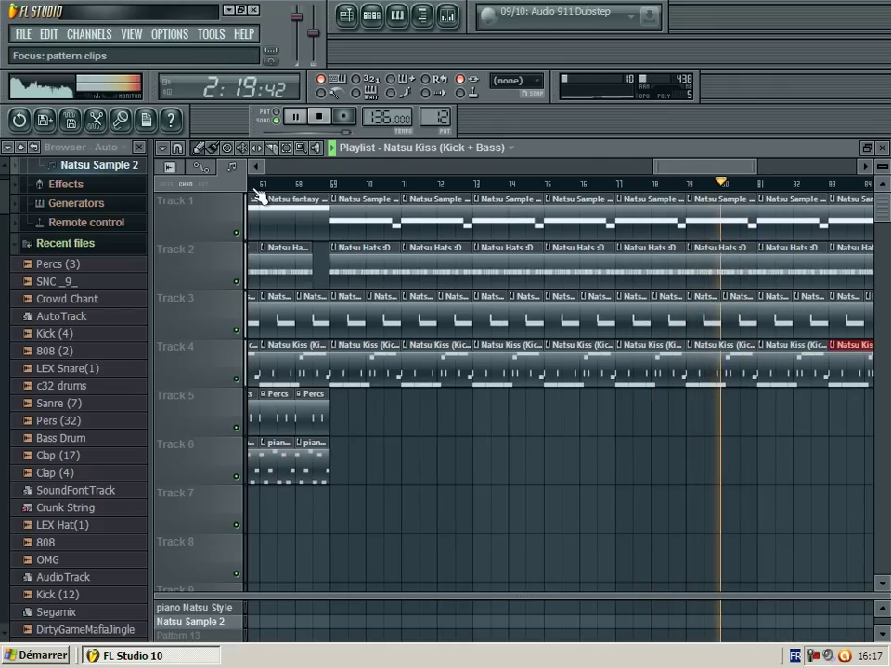
Step: Pause playback, set the song position to bar 69 and make the Natsu Kiss (Kick + Bass) clip there on Track 4 unique
click(293, 113)
right_click(331, 355)
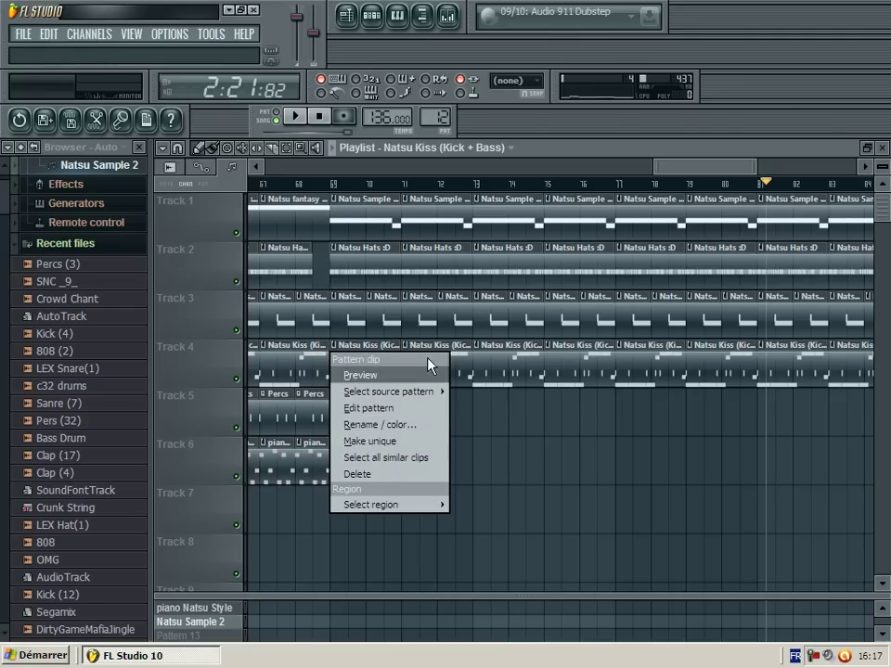
click(698, 172)
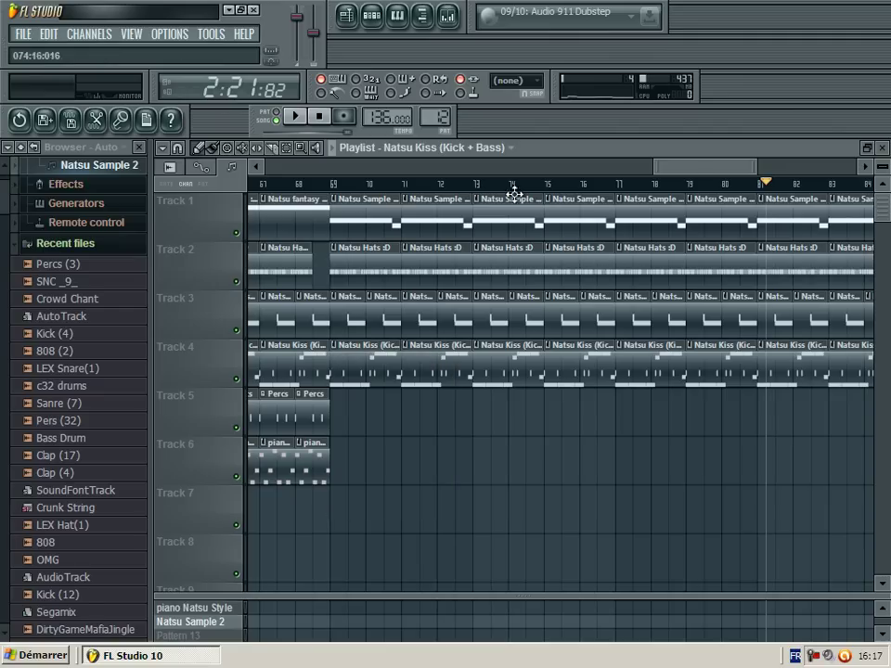
click(333, 185)
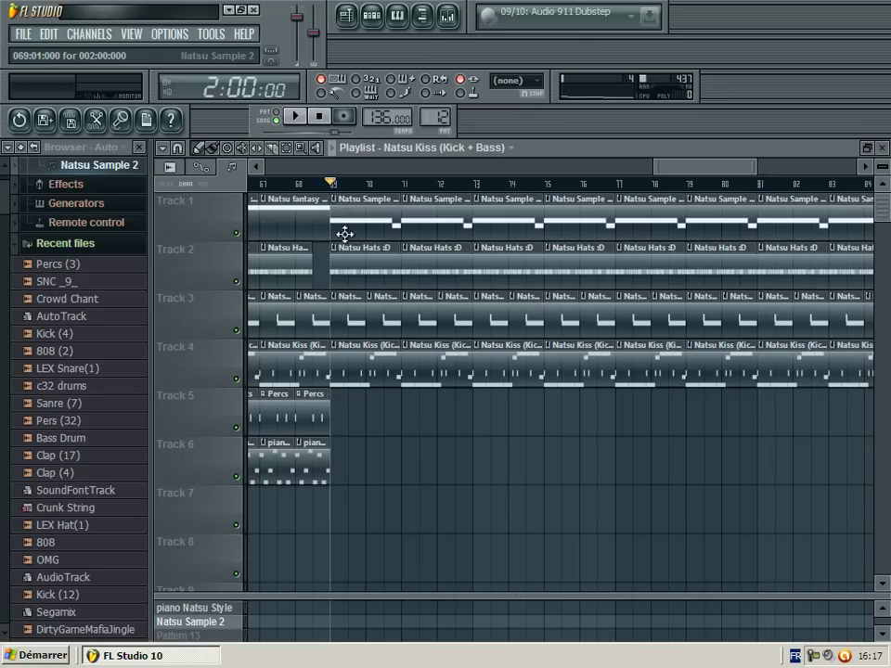
right_click(334, 352)
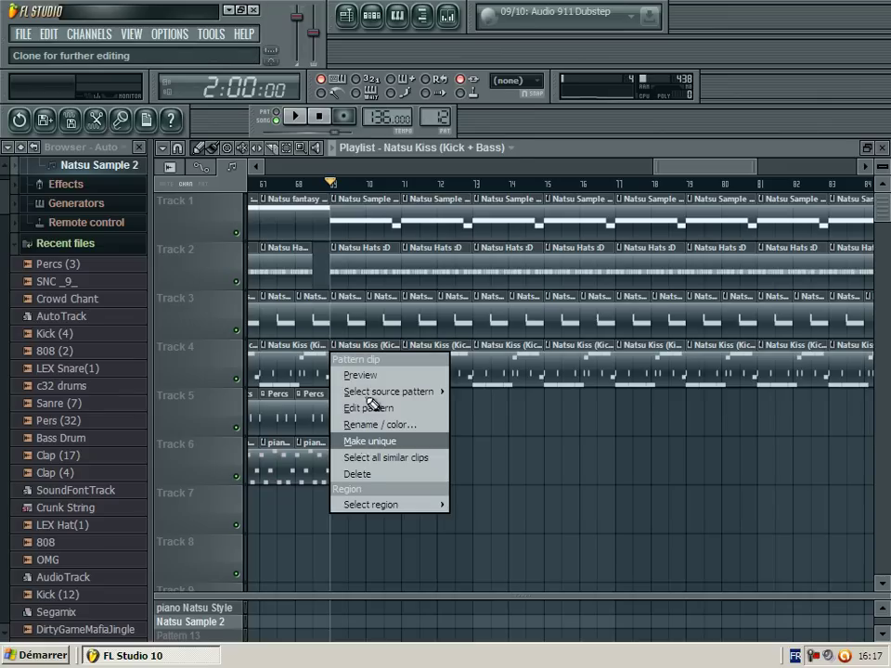
click(370, 441)
Step: In the 808 (2) piano roll of the unique pattern, lower the E5, both F5 and the B4 notes to A4, and return to the playlist
double_click(366, 370)
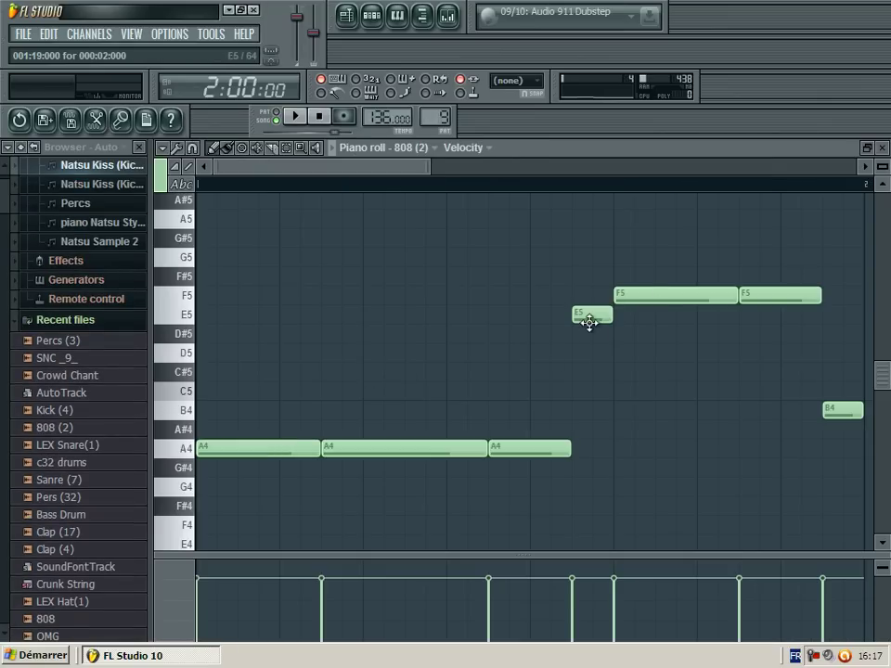
drag(590, 322, 589, 460)
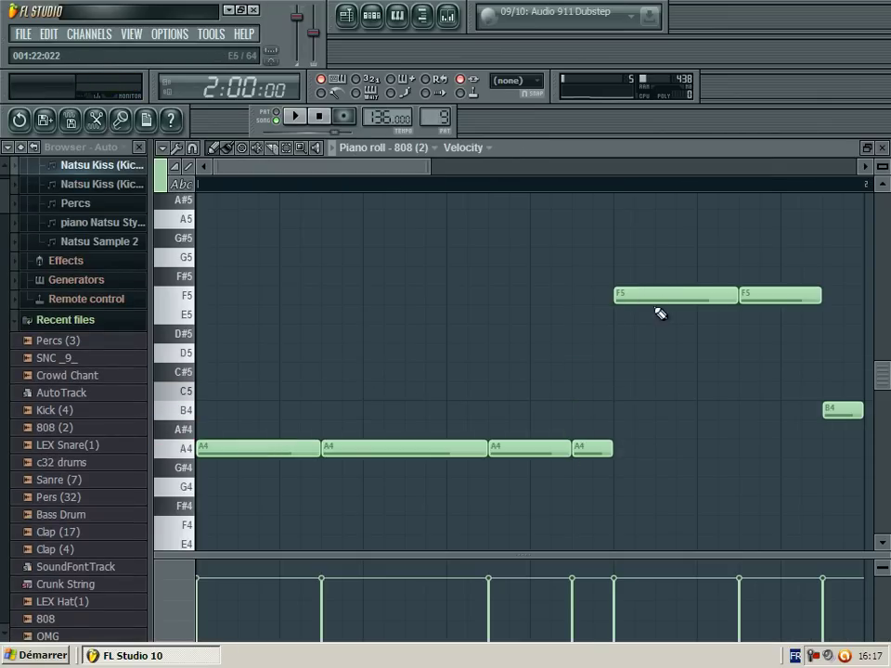
drag(660, 314, 660, 466)
drag(735, 315, 756, 451)
drag(841, 412, 844, 449)
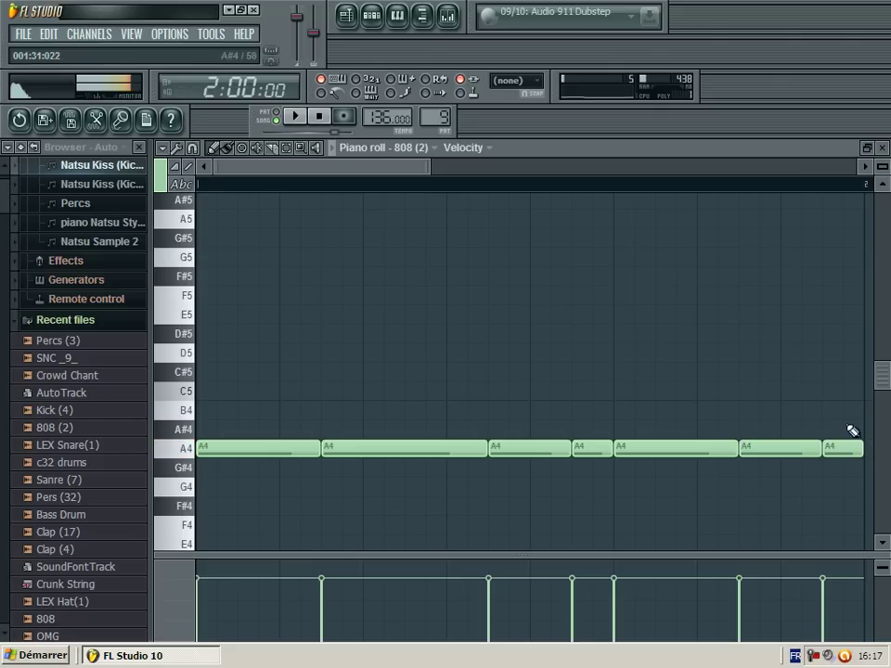
click(883, 148)
key(F6)
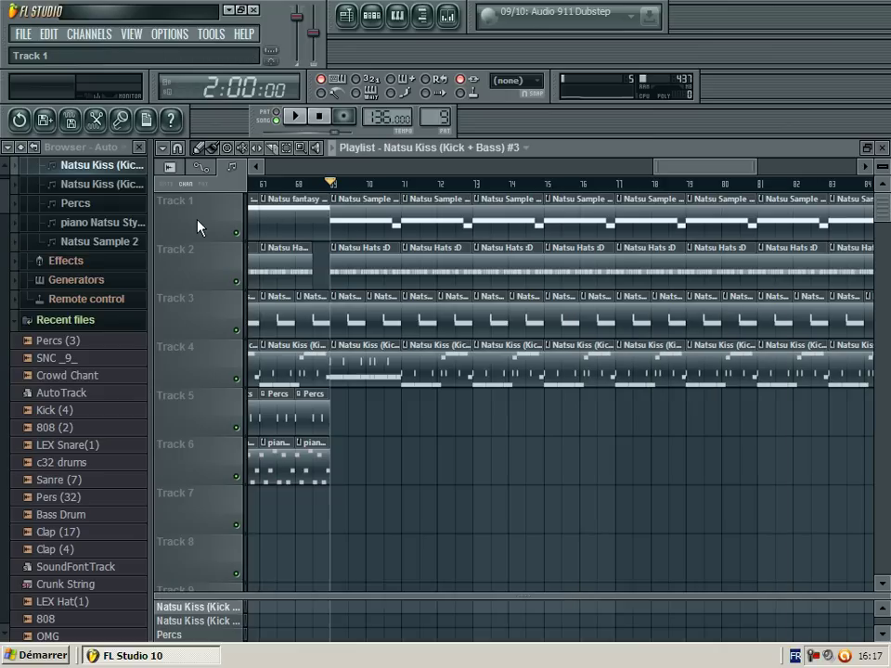
Step: Replace the old Natsu Kiss (Kick + Bass) clips of bars 71 to 84 on Track 4 with repeats of Natsu Kiss (Kick + Bass) #3
mouse_move(405, 361)
mouse_down()
mouse_move(889, 447)
mouse_move(781, 364)
mouse_up()
drag(713, 170, 691, 170)
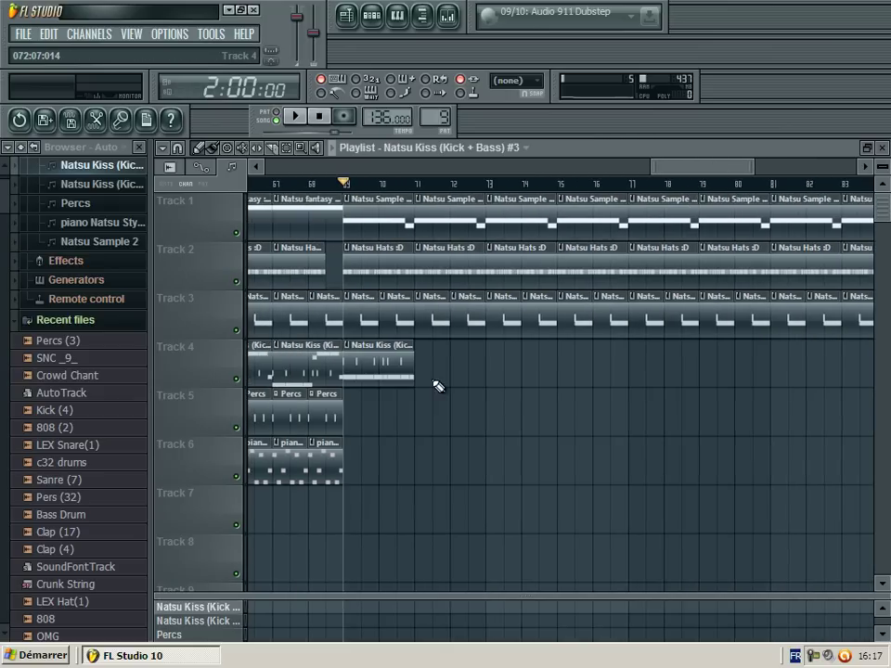
click(428, 372)
click(497, 376)
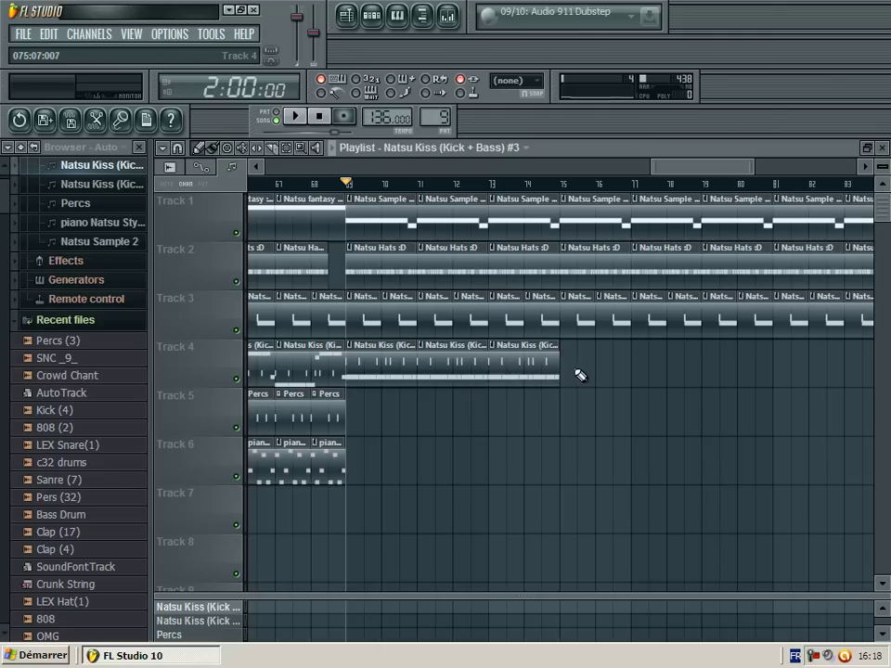
click(579, 375)
drag(587, 365, 594, 366)
click(661, 359)
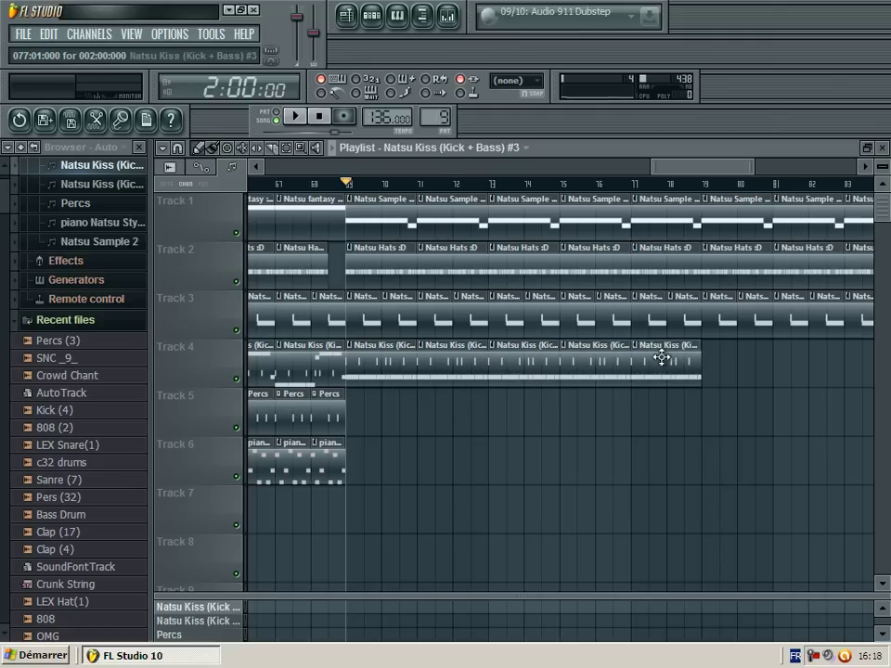
click(712, 358)
click(778, 354)
drag(701, 168, 662, 185)
click(738, 359)
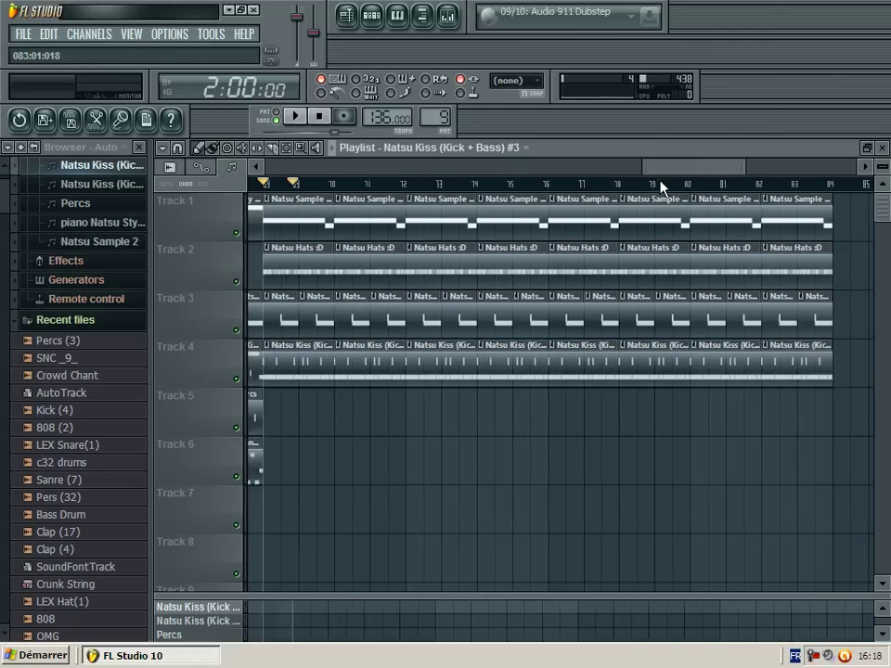
Step: Play from bar 69 and trim half a bar off the ends of the Natsu Hats :D clips at bars 73 and 75 and the start at bar 77
click(294, 116)
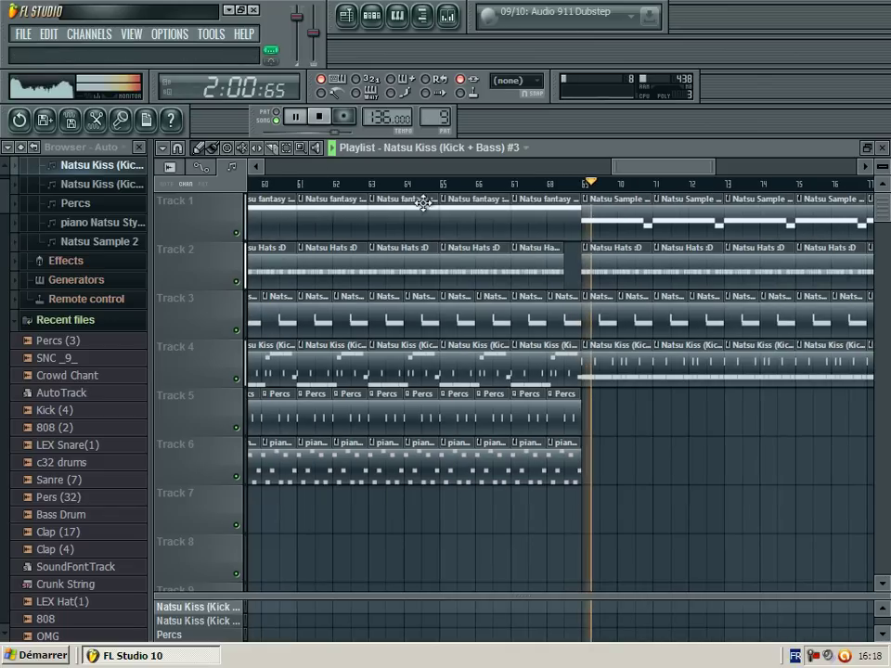
drag(647, 173, 680, 169)
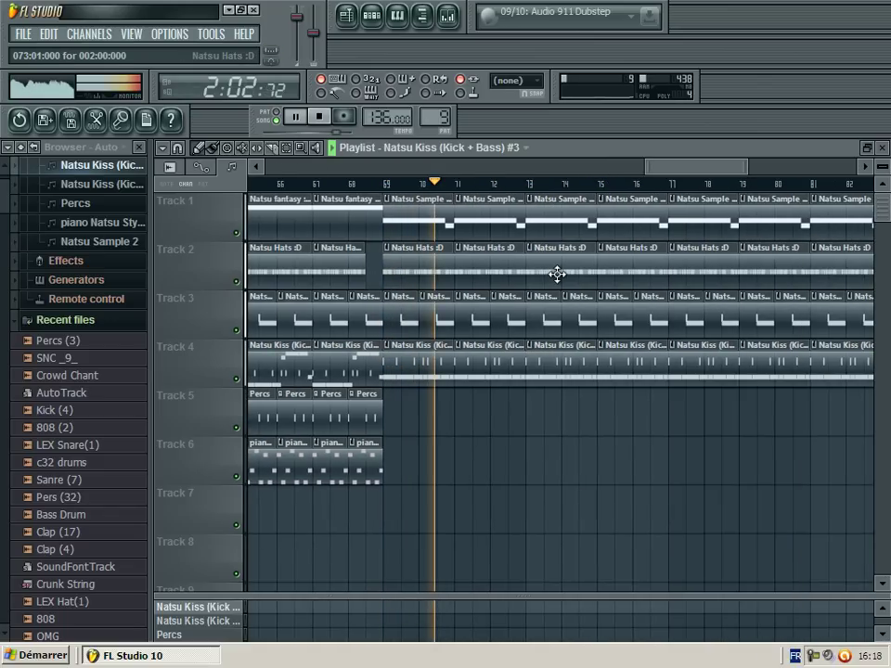
drag(595, 249, 578, 253)
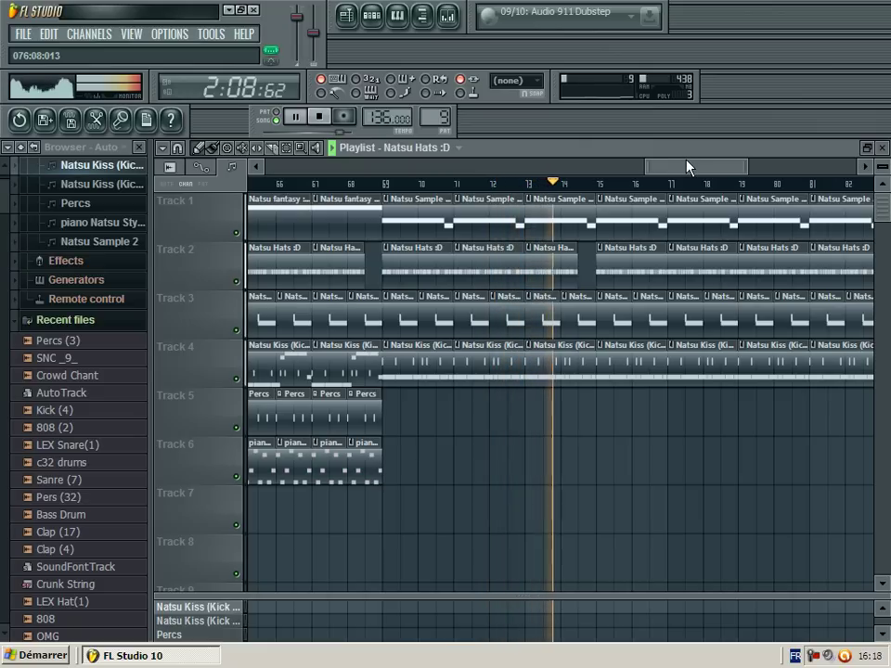
drag(666, 286, 685, 260)
mouse_move(692, 166)
mouse_down()
mouse_move(719, 166)
mouse_move(700, 171)
mouse_up()
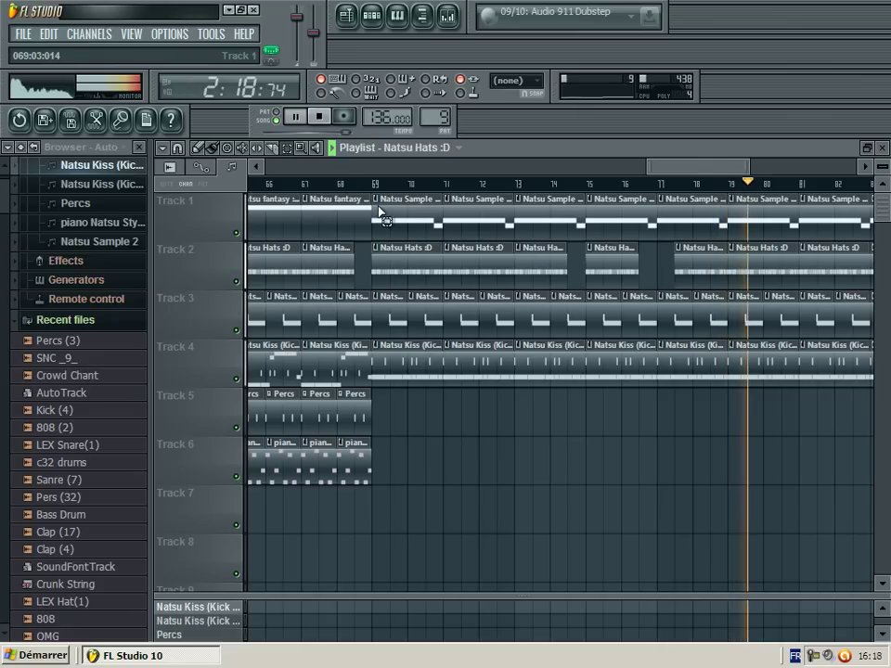
Step: Duplicate the clips of bars 69 to 84 on Tracks 1 to 4 into bars 85 to 100, and select bars 85 to 86
drag(378, 207, 788, 352)
key(ctrl+b)
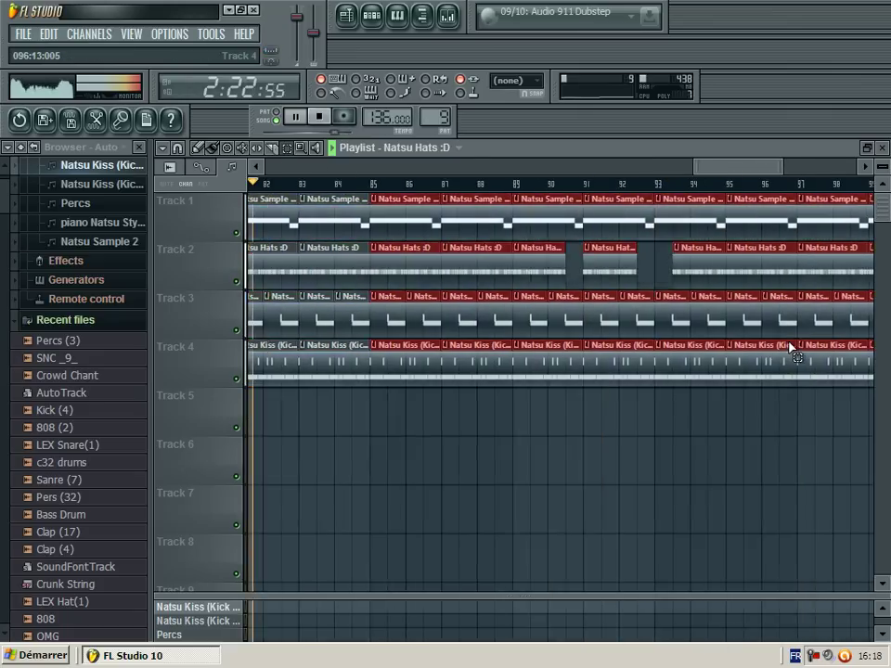
drag(760, 167, 731, 173)
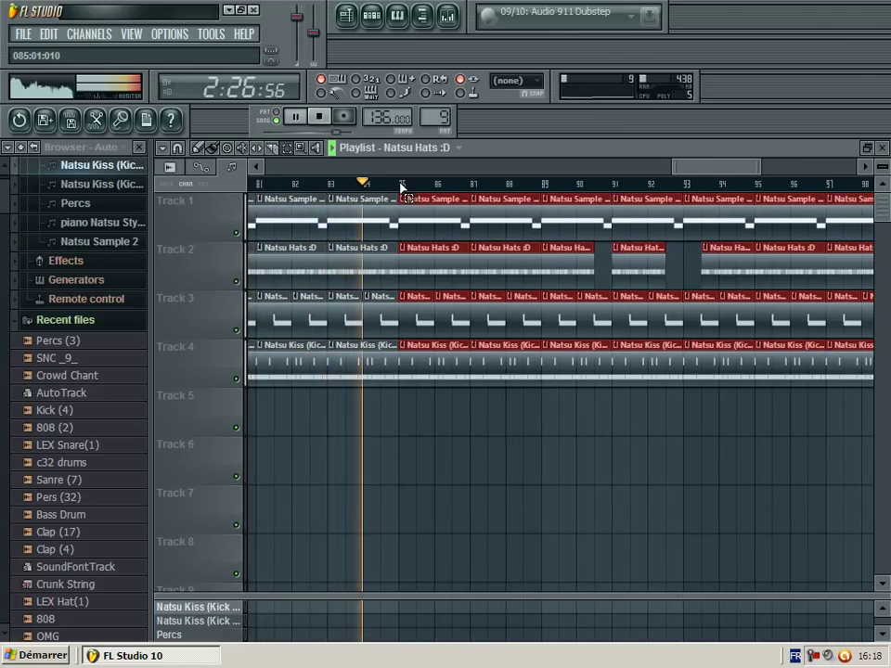
drag(401, 184, 470, 183)
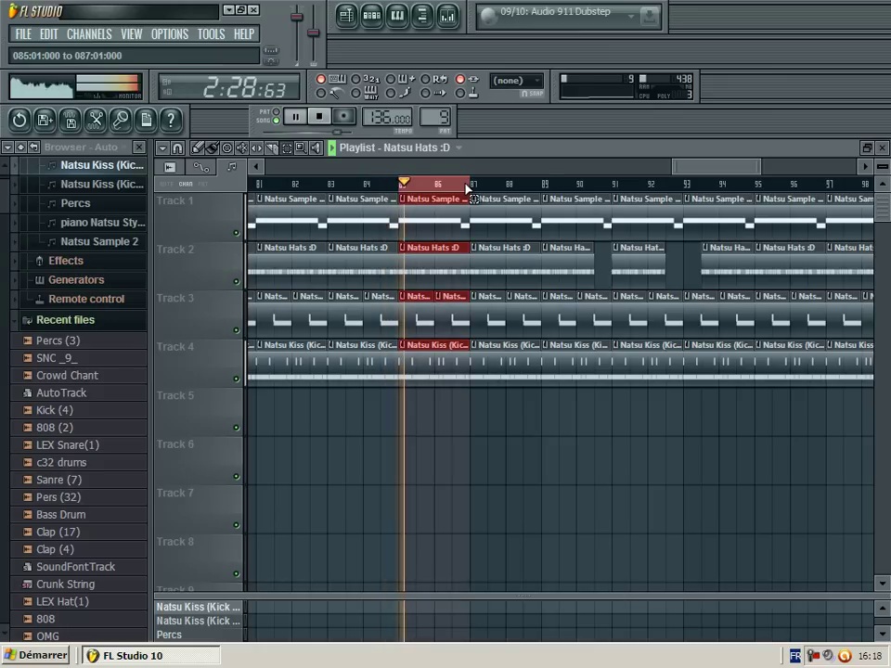
Step: Switch playback to pattern mode, pause it, and open Slicex with the Sephiroth - One Winged Angel sample
click(277, 118)
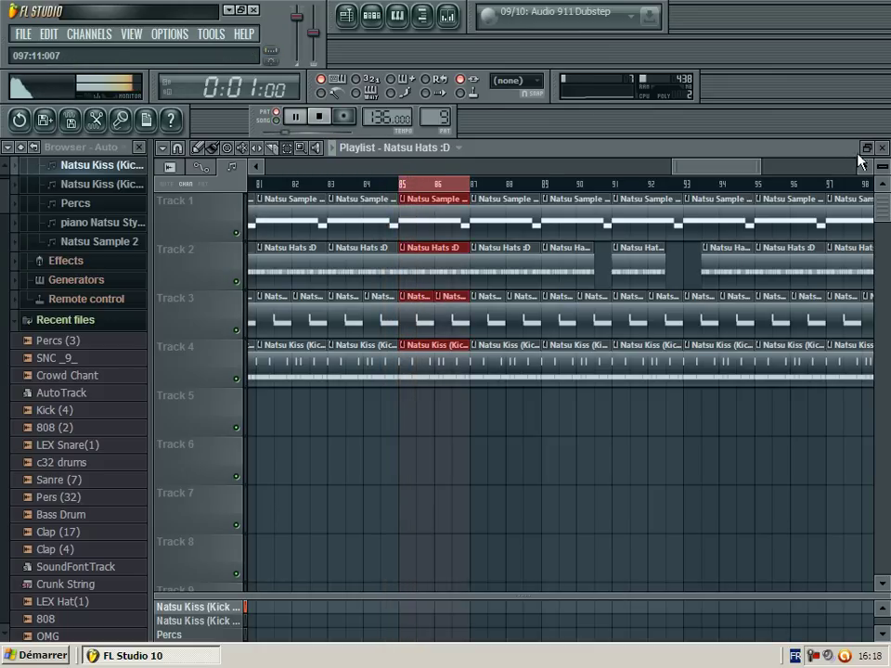
click(291, 119)
click(882, 147)
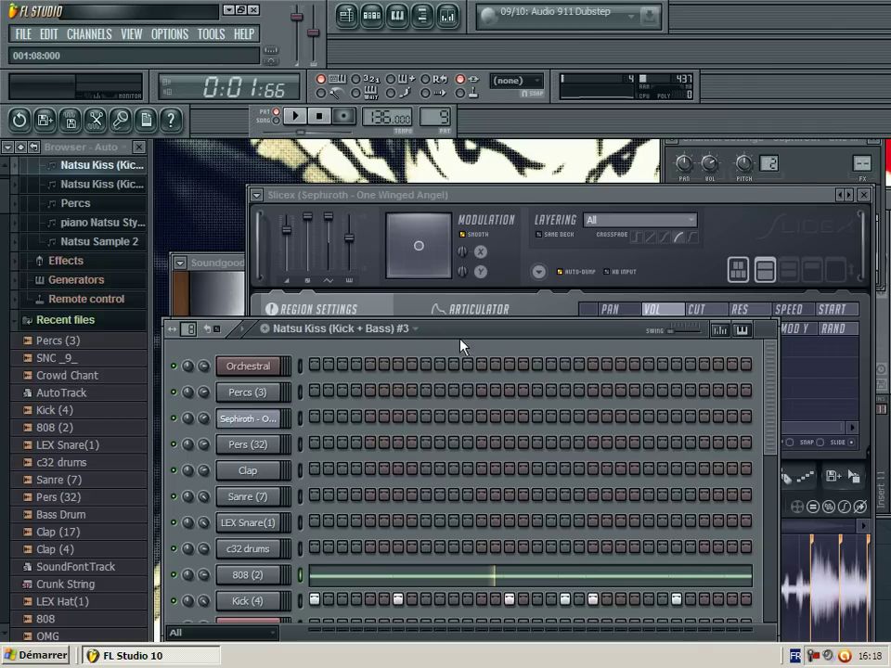
drag(446, 348, 554, 210)
click(363, 282)
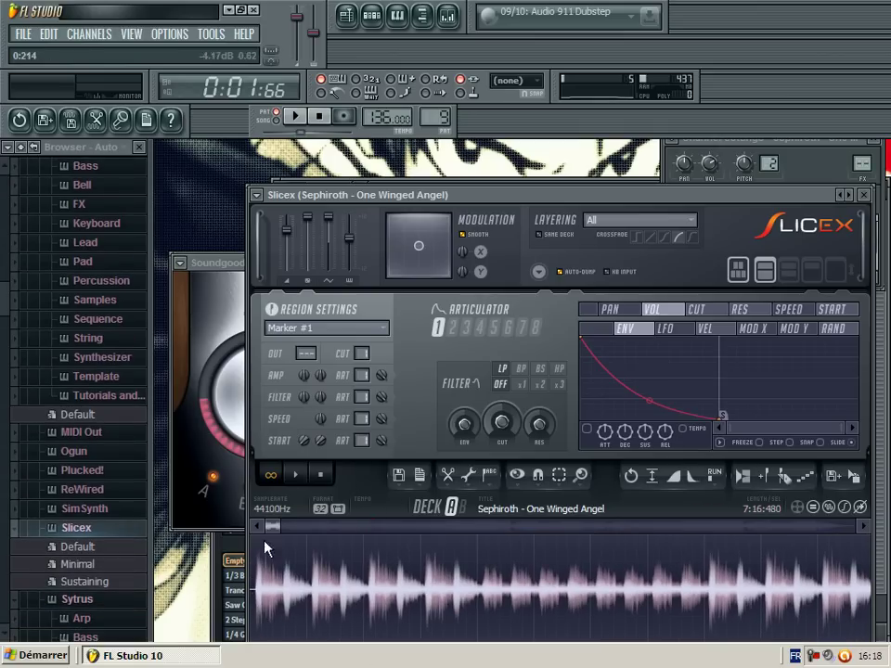
Step: Audition the sample in Slicex, select the region 4:092 to 8:077 and add a slice marker at its start
click(294, 476)
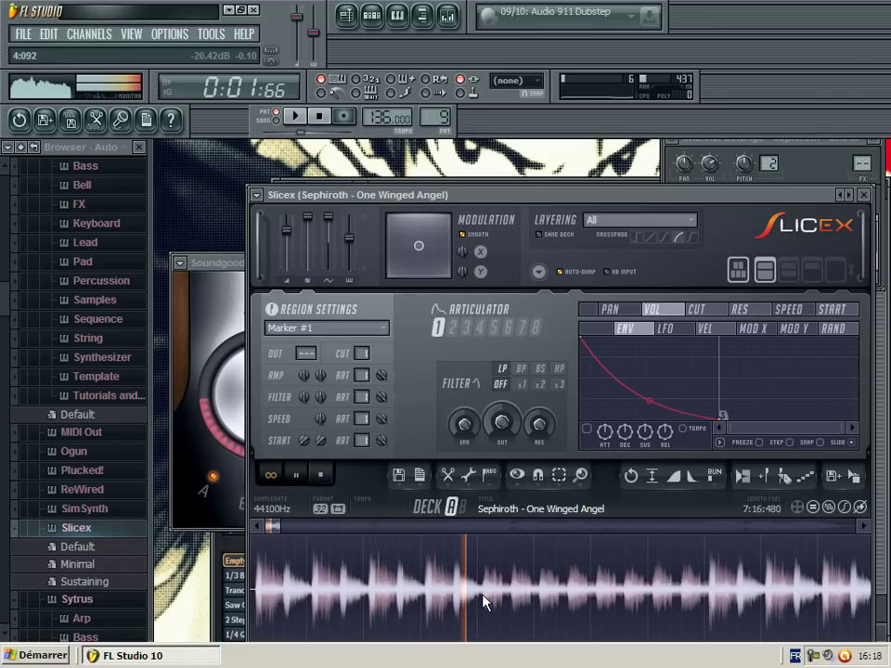
drag(484, 599, 710, 587)
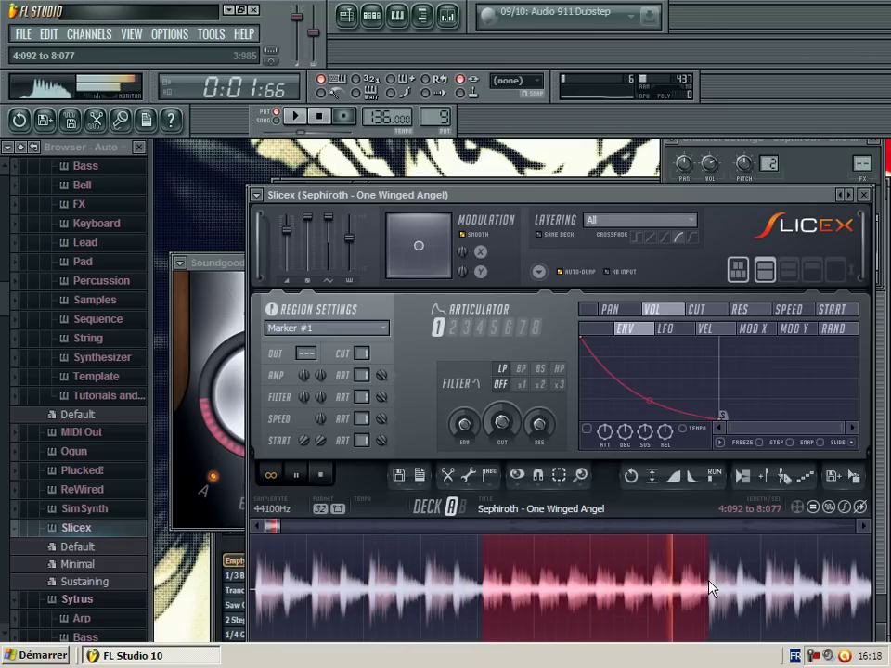
click(762, 476)
Step: Audition further into the sample, select a region starting at about 18 seconds and add a second slice marker there
drag(277, 527, 285, 526)
drag(380, 592, 382, 592)
click(383, 592)
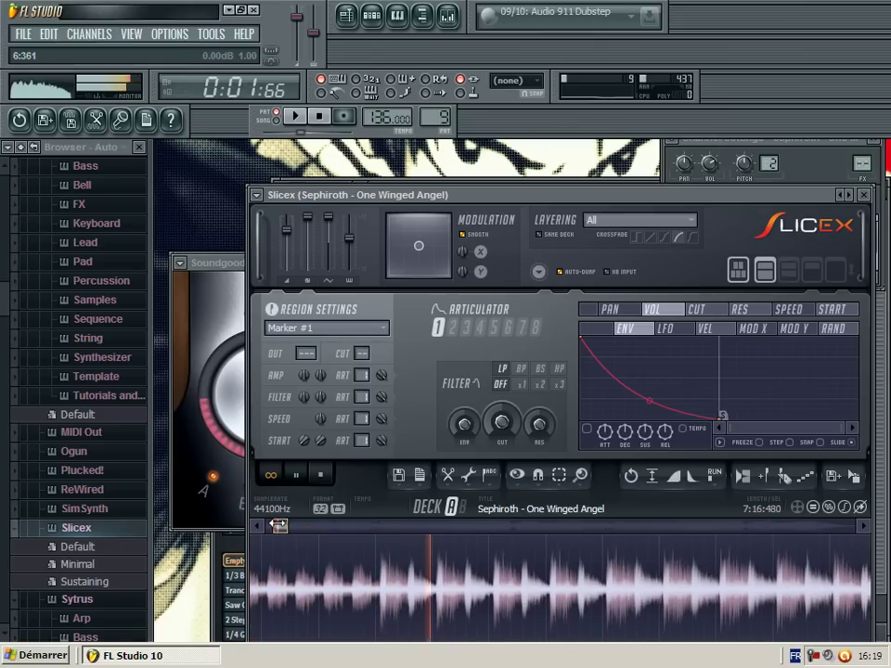
drag(281, 527, 315, 526)
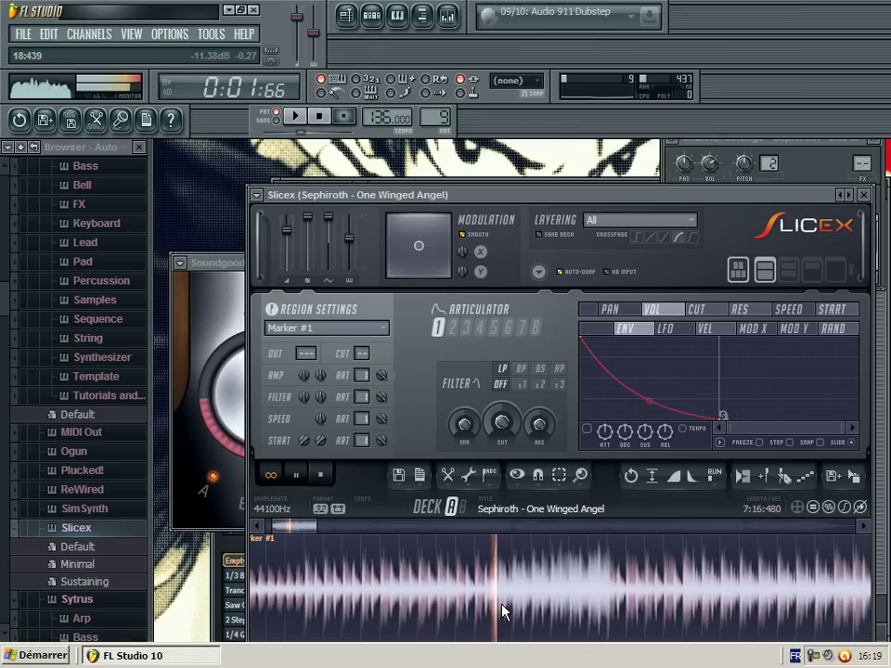
mouse_move(494, 601)
mouse_down()
mouse_move(613, 597)
mouse_move(573, 597)
mouse_up()
click(742, 484)
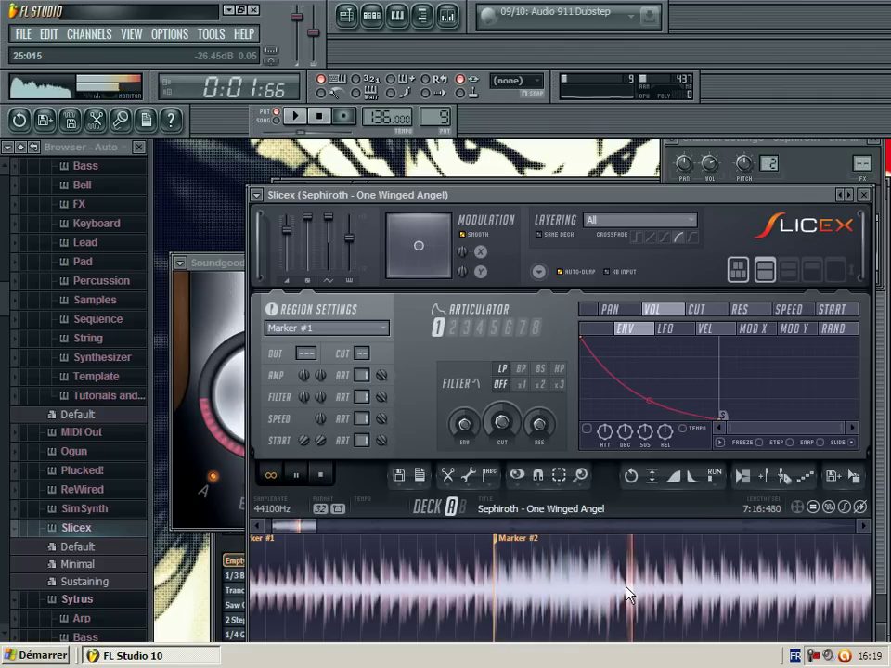
Step: Select the short region 25:061 to 26:026 of the sample and add a third slice marker at its start
drag(625, 592, 645, 586)
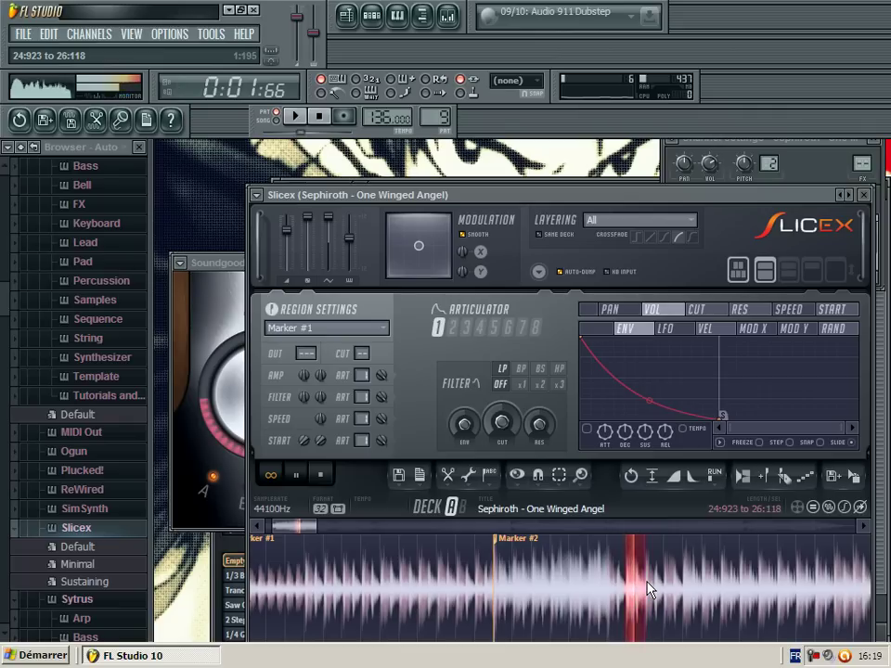
mouse_move(646, 589)
mouse_down()
mouse_move(659, 587)
mouse_move(622, 583)
mouse_move(647, 583)
mouse_up()
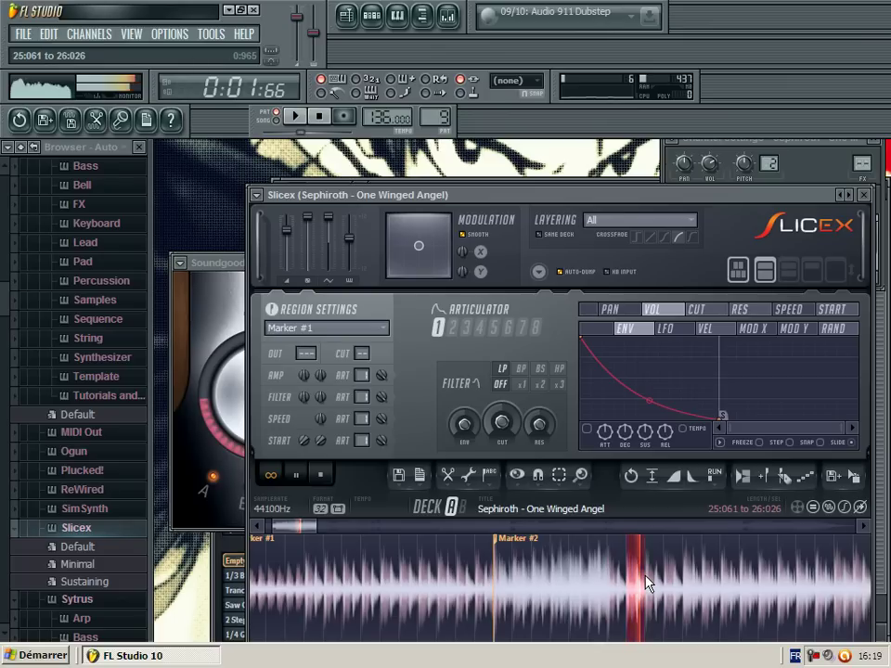
click(777, 476)
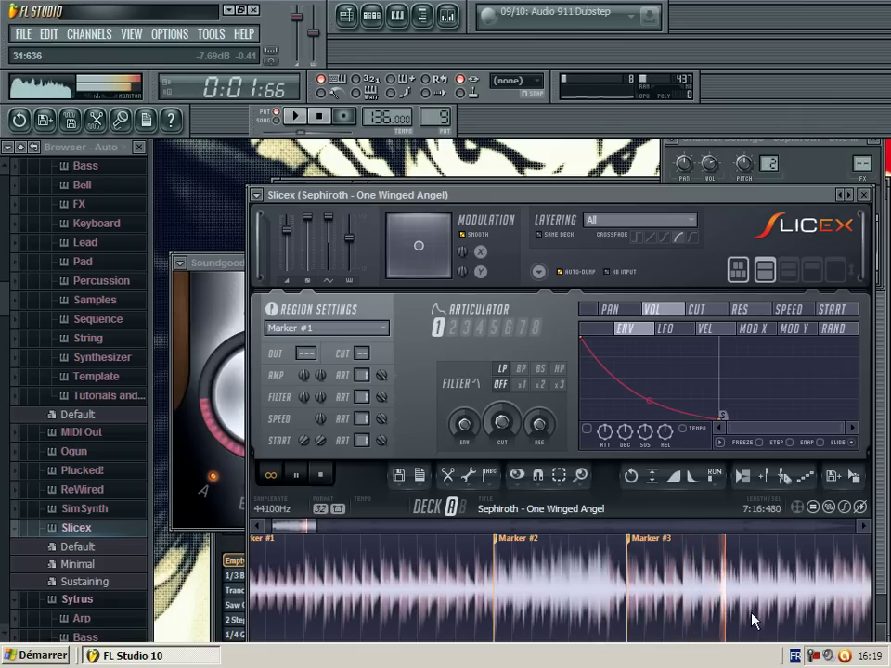
click(813, 657)
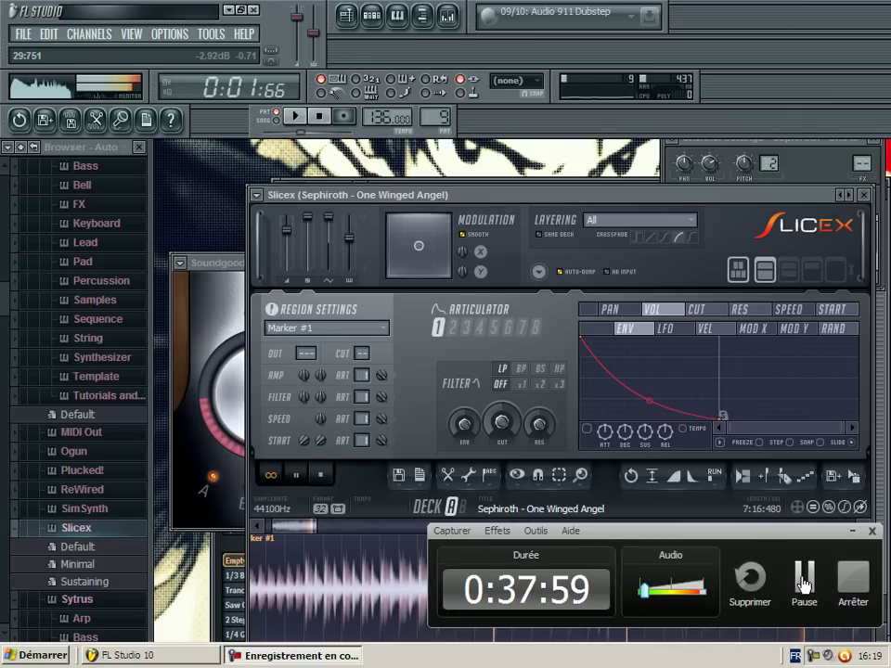
click(803, 580)
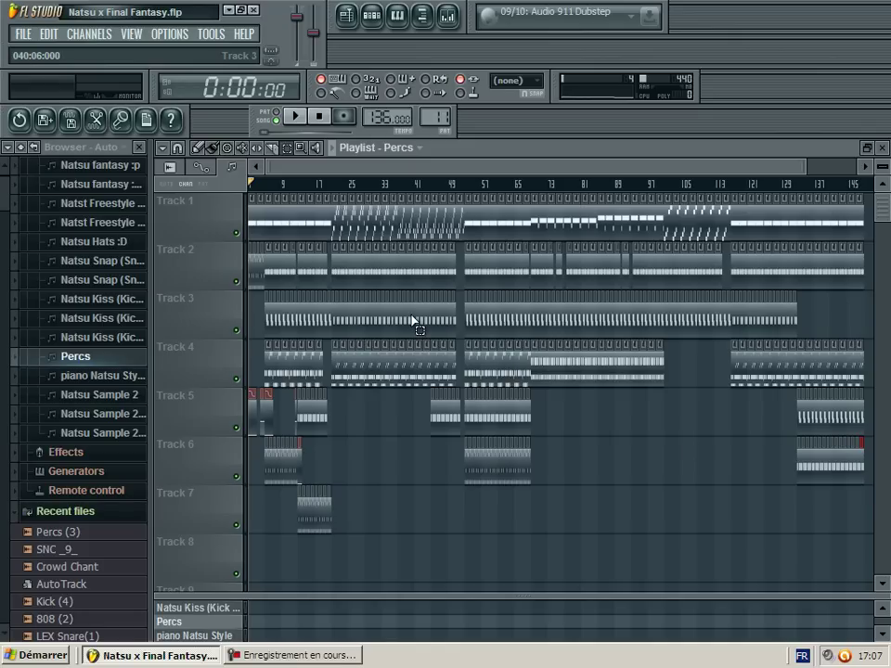
Step: Play the Natsu x Final Fantasy song from the beginning and look over the playlist arrangement through to its closing bars
click(299, 124)
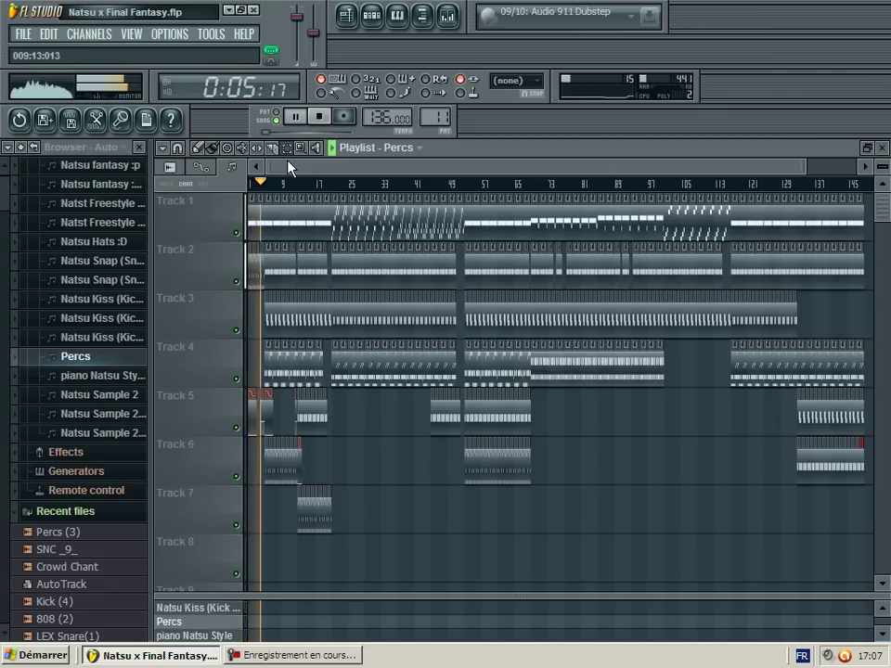
drag(455, 474, 553, 473)
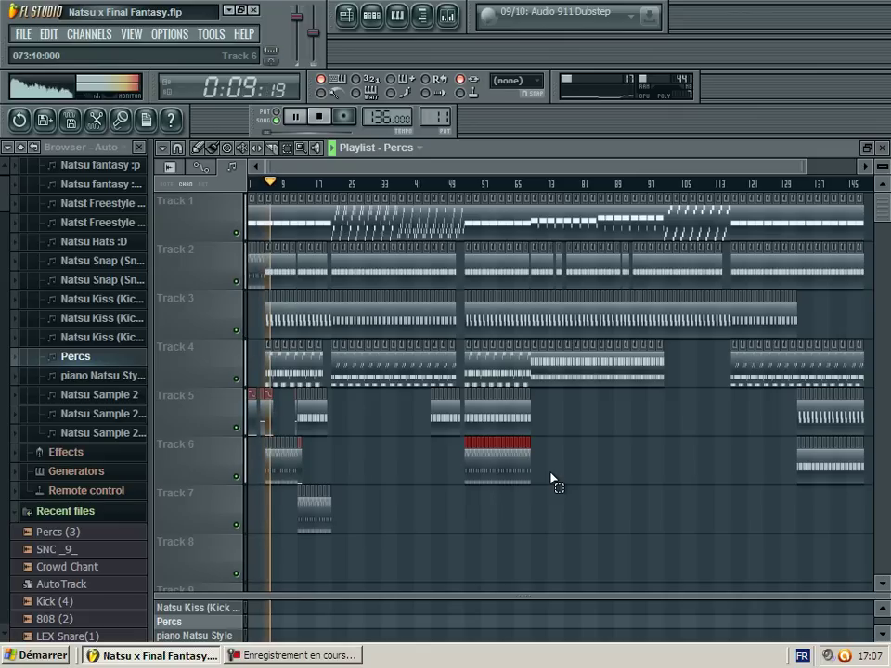
drag(805, 167, 415, 175)
drag(362, 168, 740, 191)
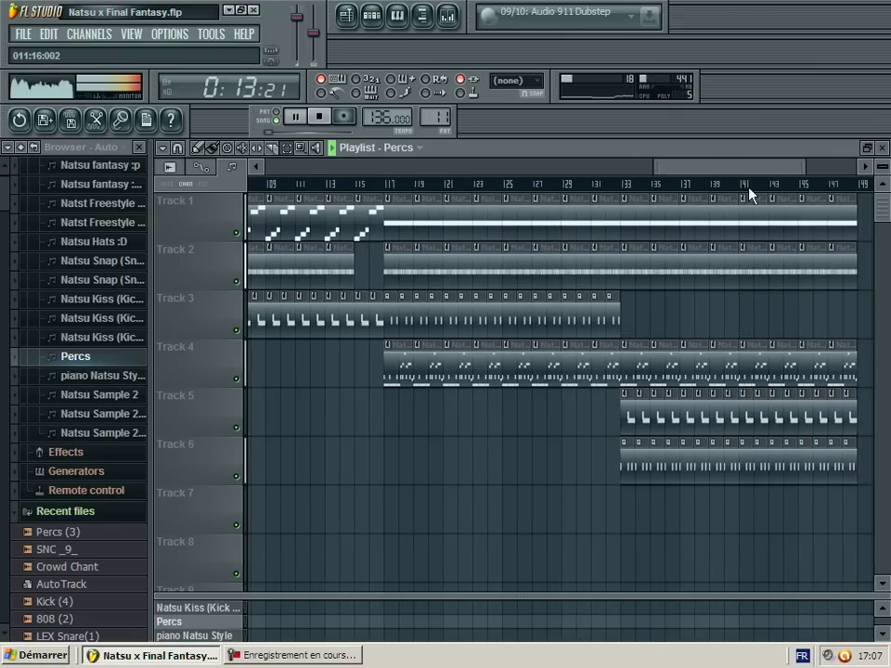
Step: Paste the piano Natsu Style clips onto Track 7 from bar 117 to 133 and duplicate them through to bar 149
key(ctrl+v)
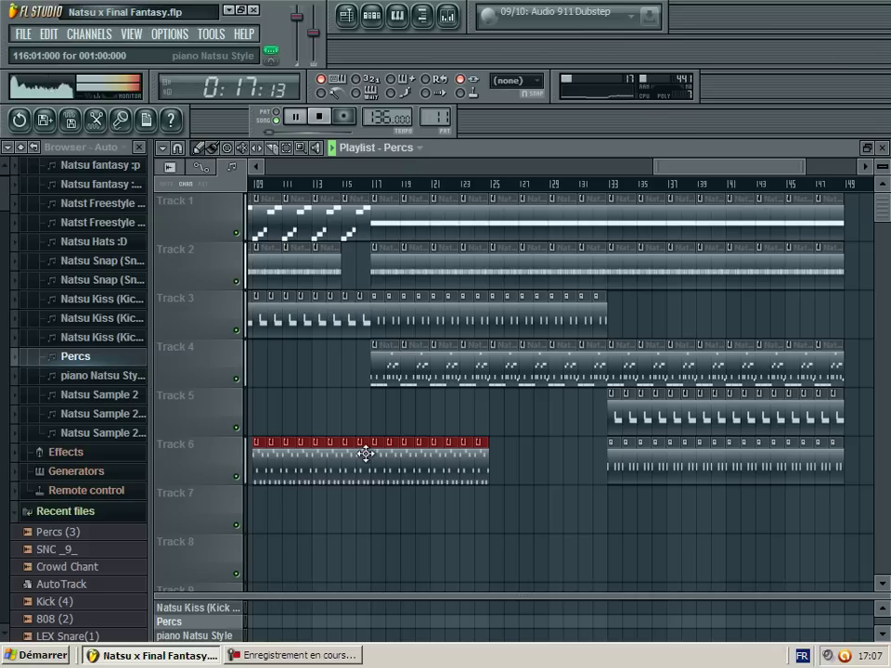
drag(366, 453, 490, 535)
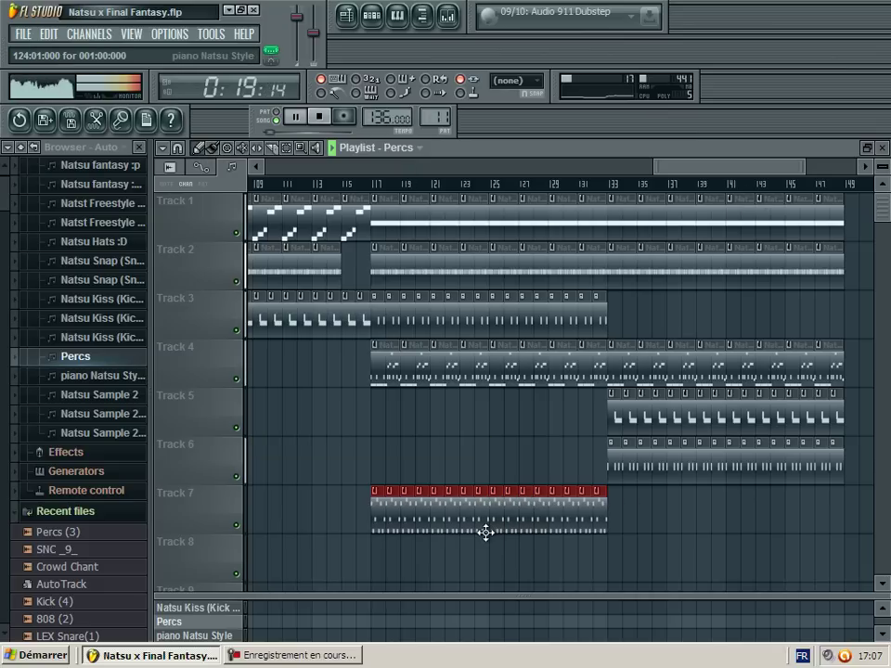
key(ctrl+b)
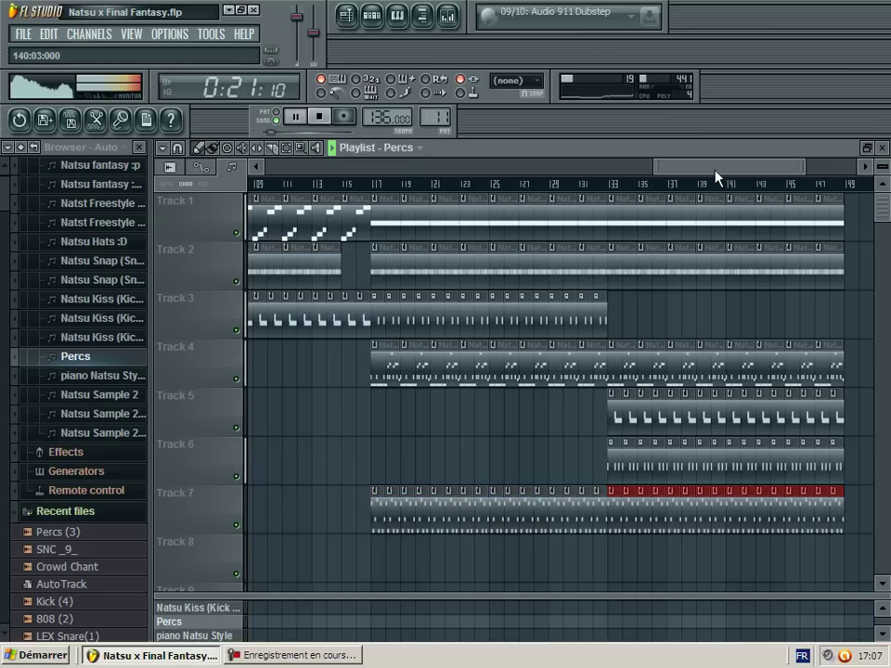
Step: Duplicate the Track 1 and Track 7 clips of bars 133 to 149 so both tracks extend to bar 165
scroll(733, 170, right, 3)
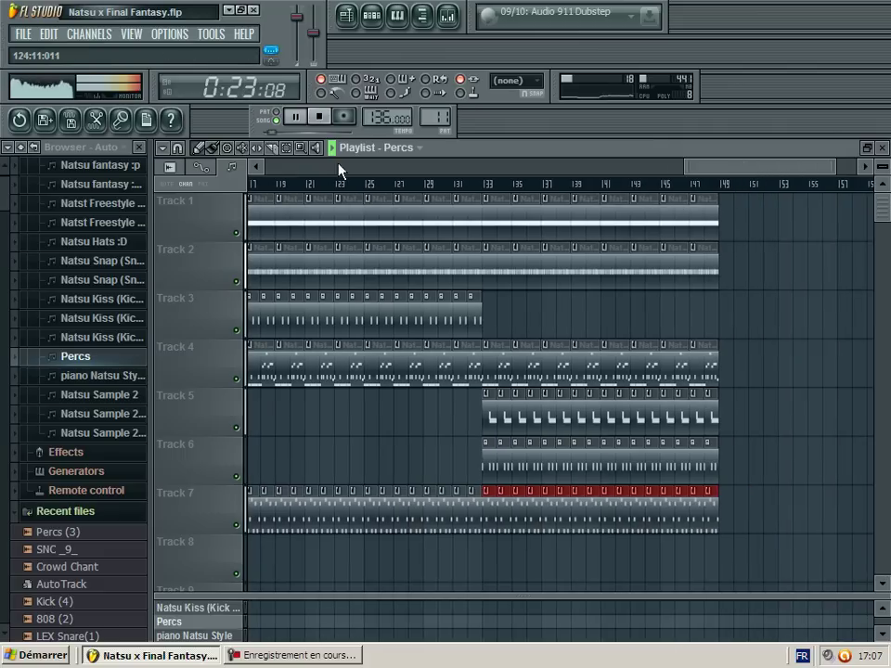
drag(492, 220, 728, 208)
key(ctrl+b)
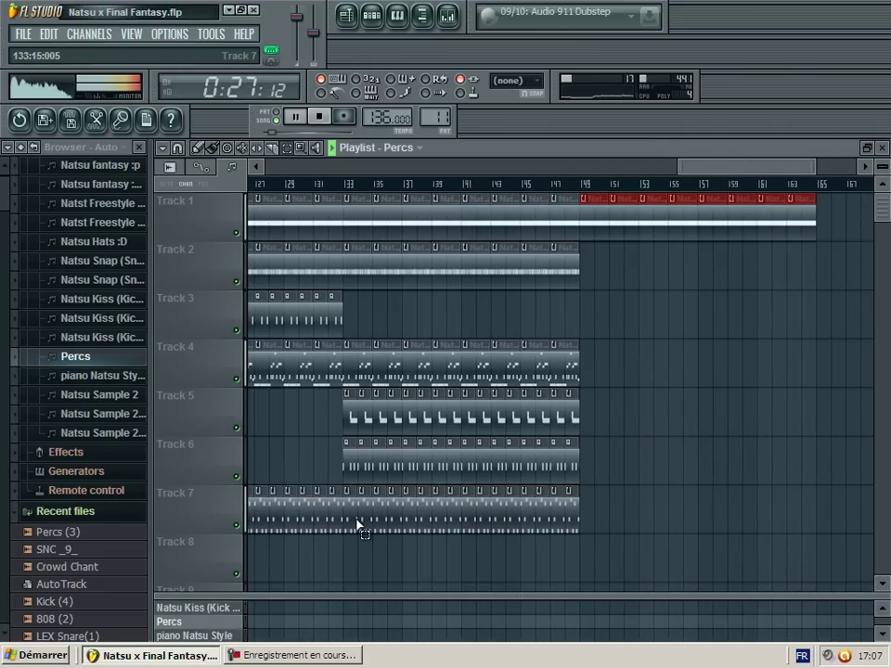
drag(354, 517, 611, 514)
key(ctrl+b)
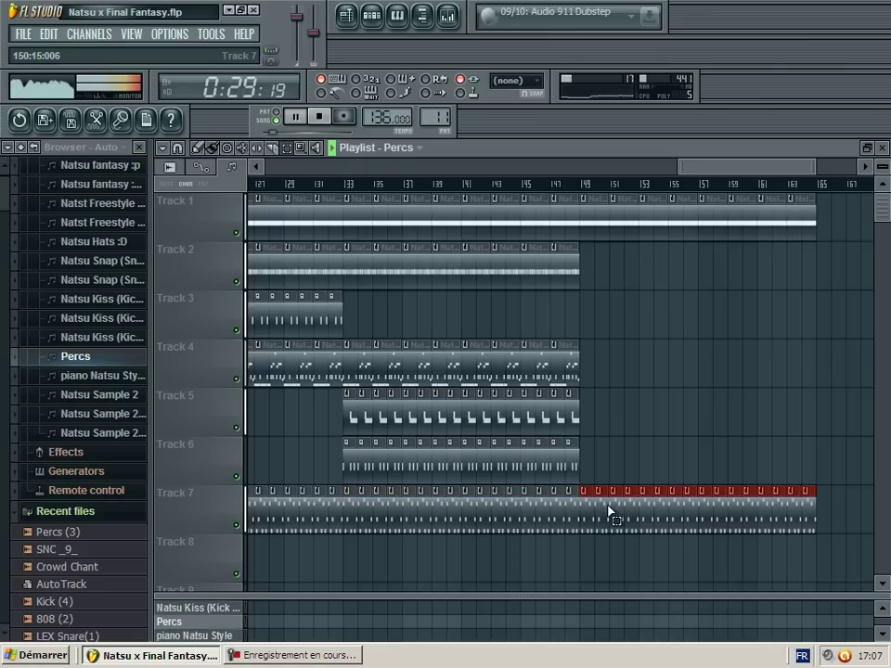
Step: Assign distinct colours to the Natsu fantasy :p, Natsu fantasy :p #2 and Natst Freestyle Chop patterns
drag(679, 168, 3, 260)
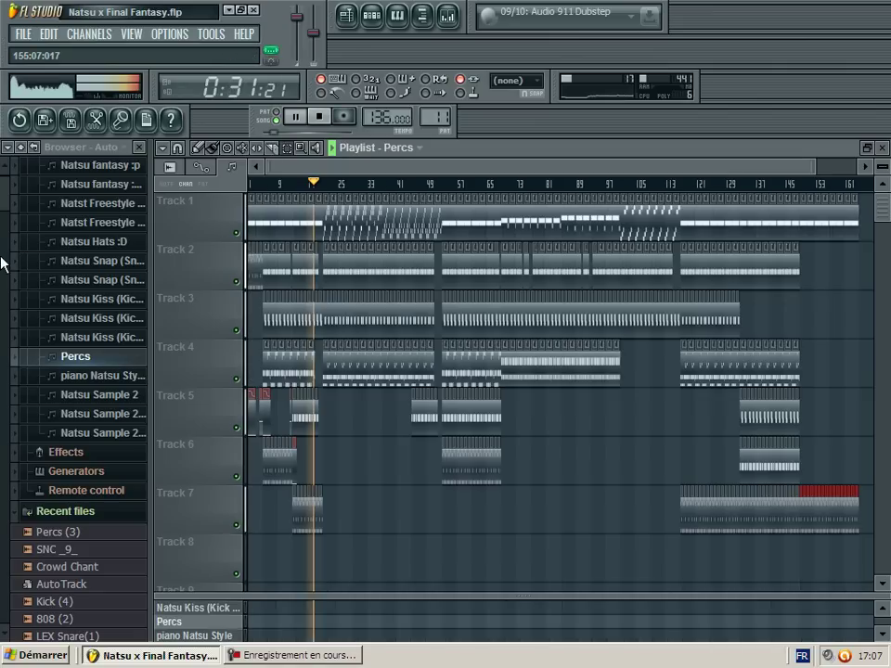
double_click(176, 228)
scroll(193, 628, up, 5)
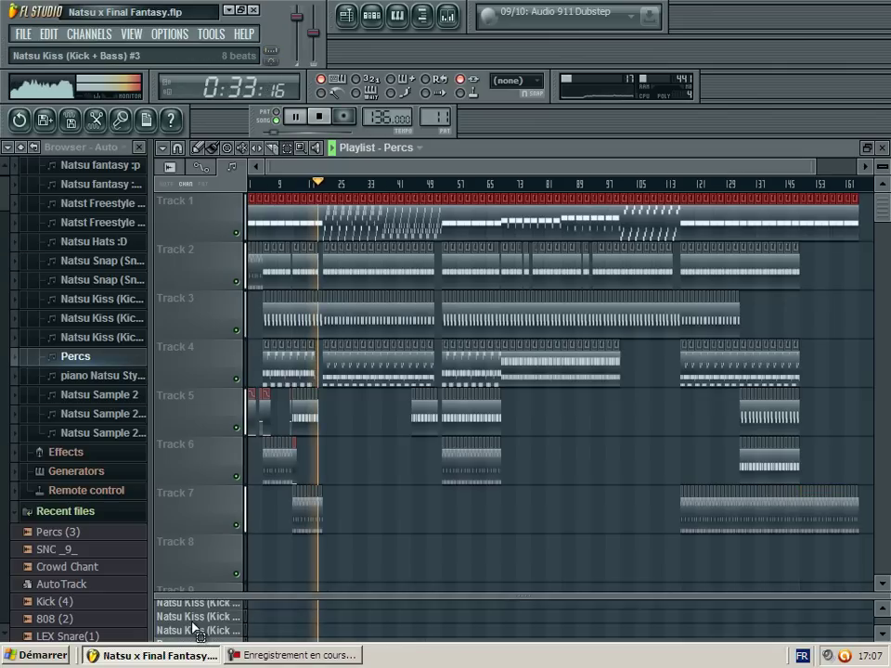
click(205, 611)
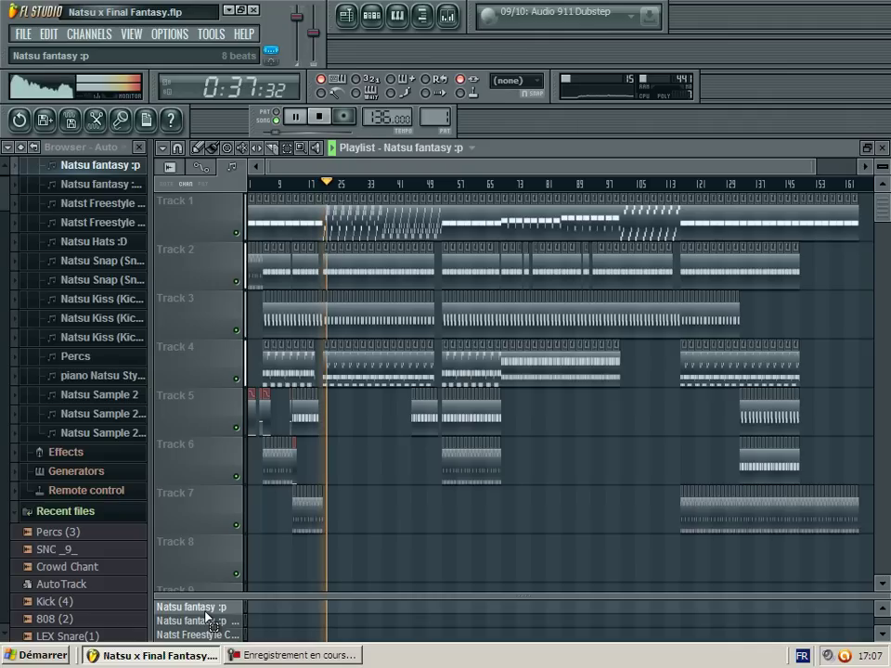
double_click(204, 611)
double_click(200, 622)
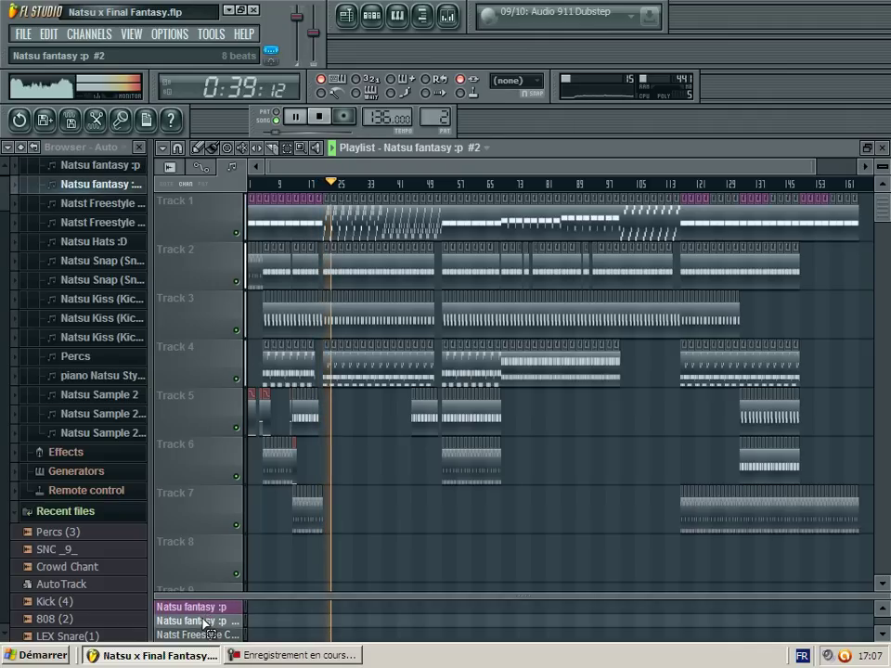
click(209, 637)
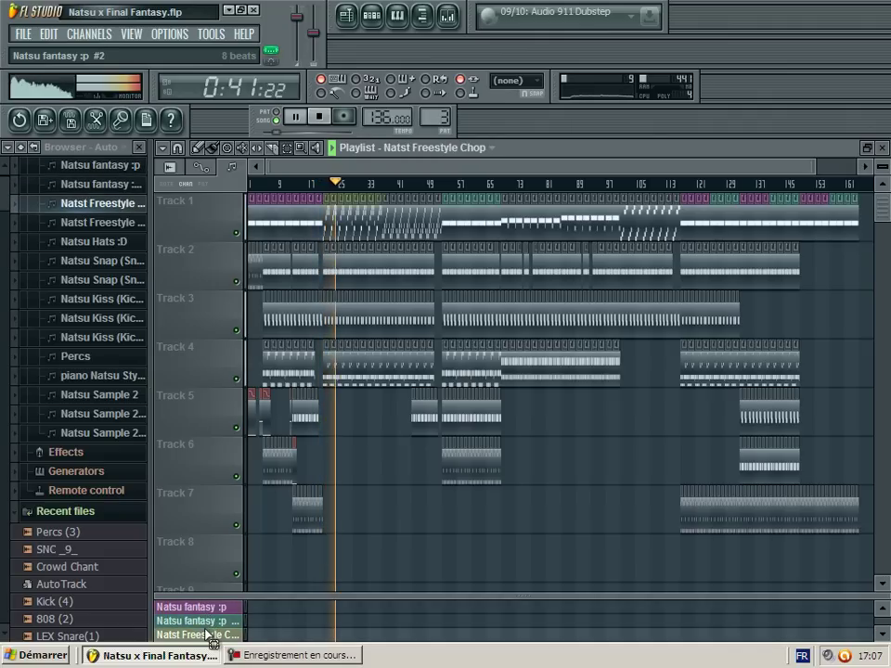
Step: Enlarge the pattern list and colour Natst Freestyle Chop #2, Natsu Hats :D and both Natsu Snap (Snare + Clap) patterns
scroll(594, 576, down, 4)
drag(563, 595, 464, 359)
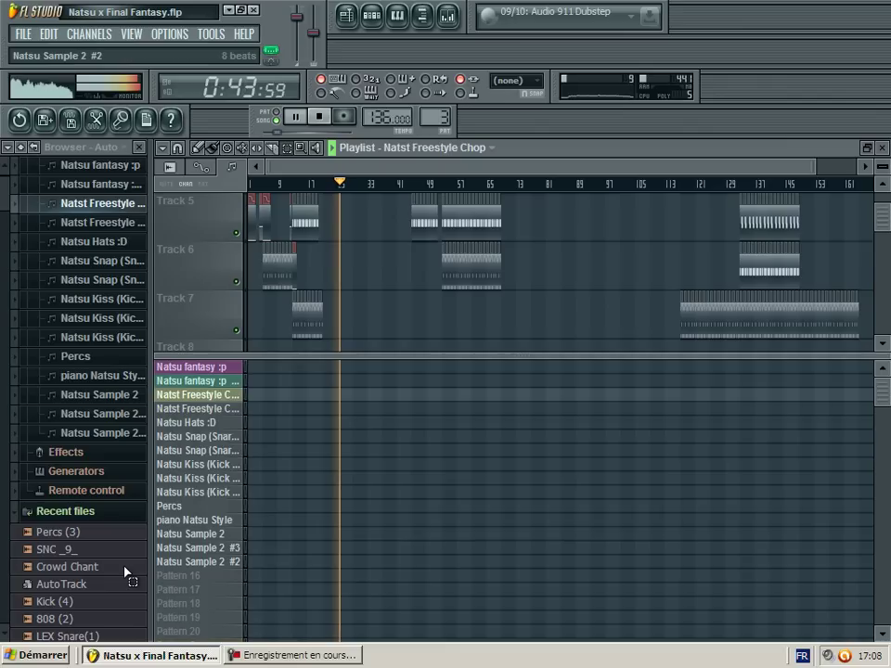
click(213, 426)
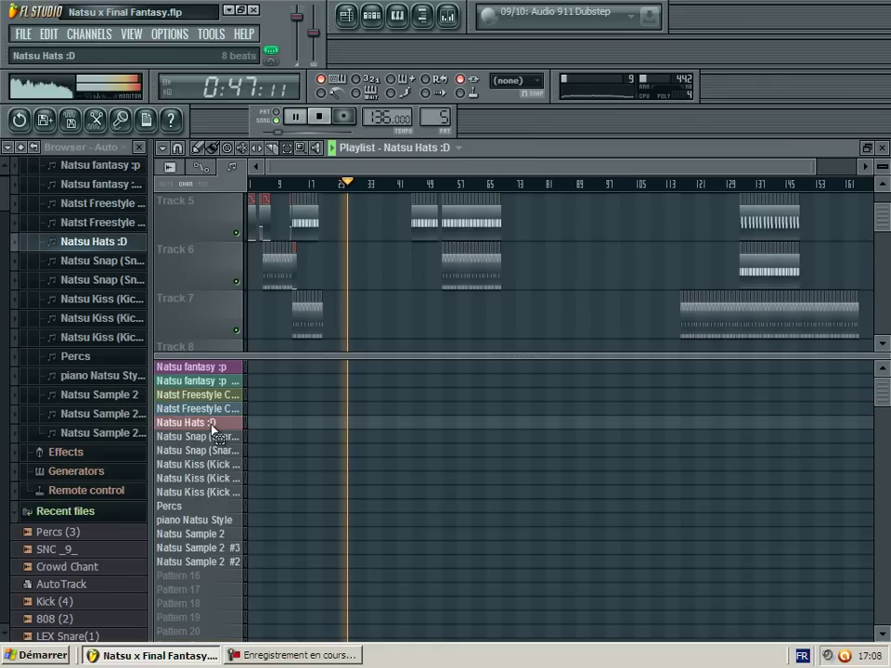
click(209, 437)
click(206, 450)
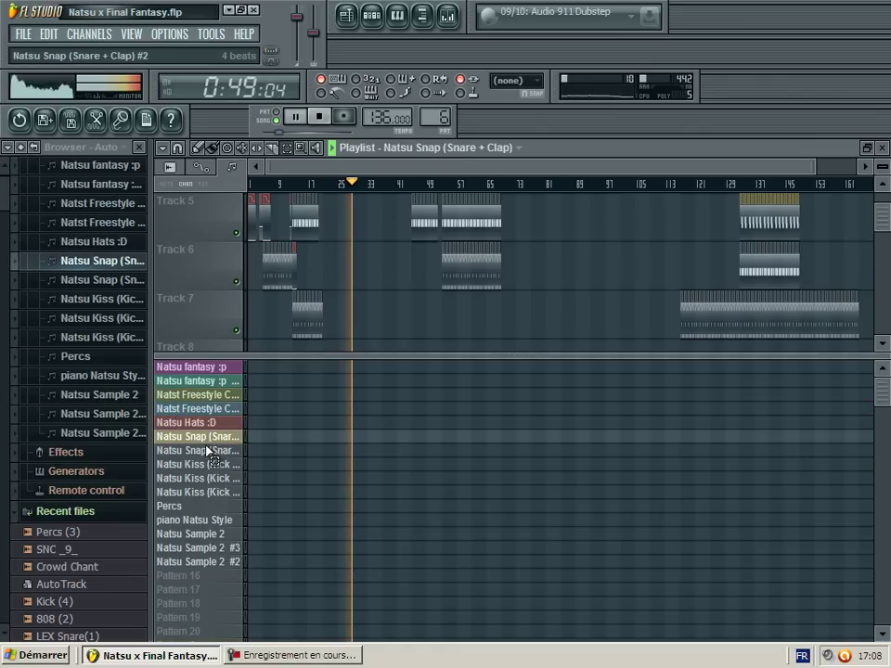
Step: Assign a different colour to each of the three Natsu Kiss (Kick + Bass) patterns
click(208, 464)
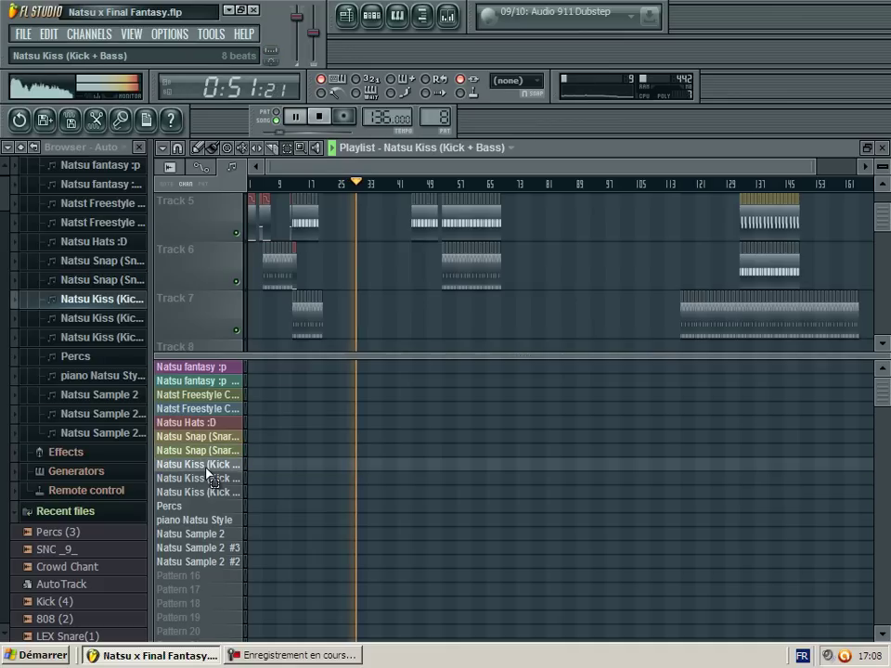
click(209, 478)
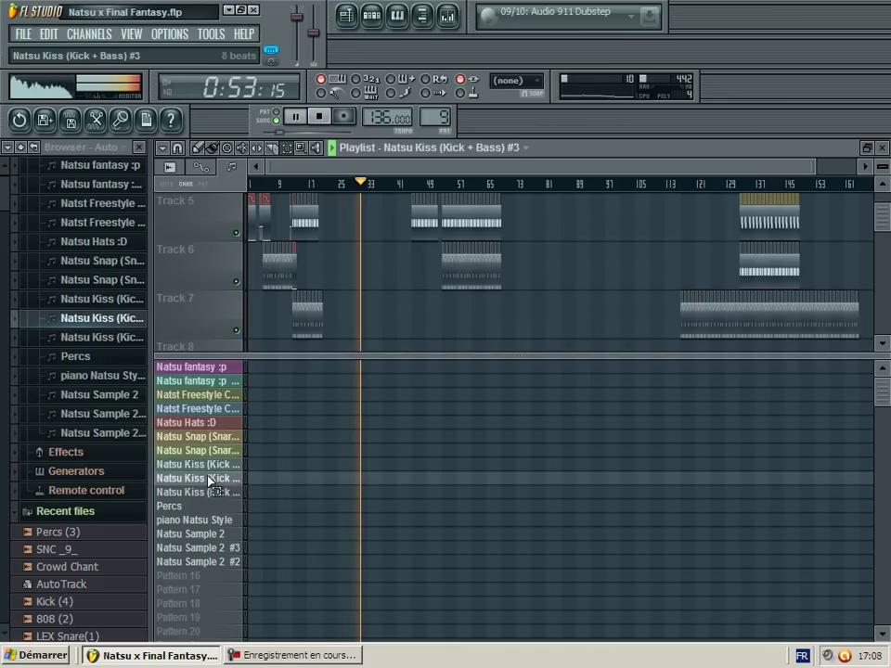
click(204, 494)
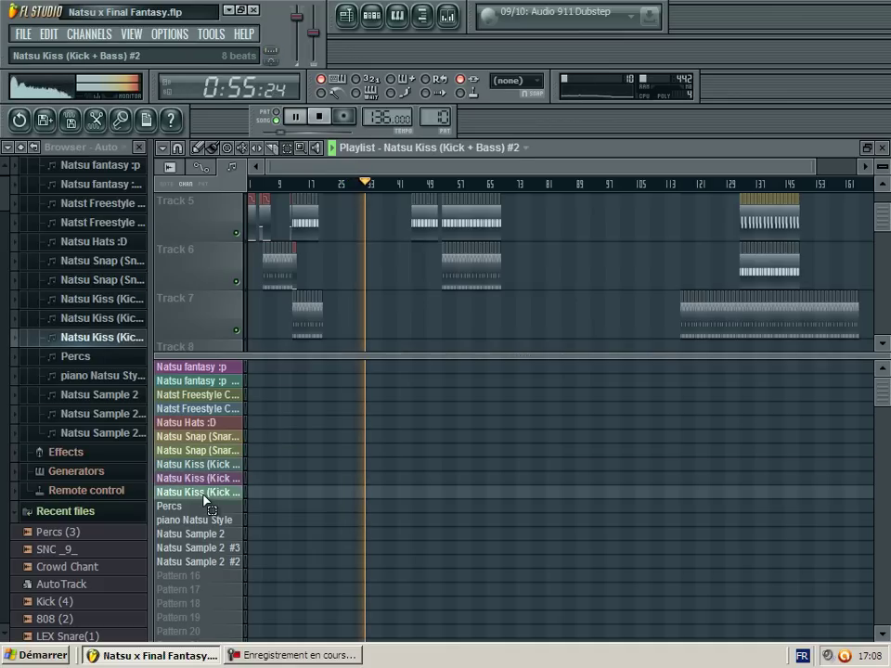
Step: Colour the Percs, piano Natsu Style and three Natsu Sample 2 patterns, each in its own colour
click(204, 506)
click(206, 521)
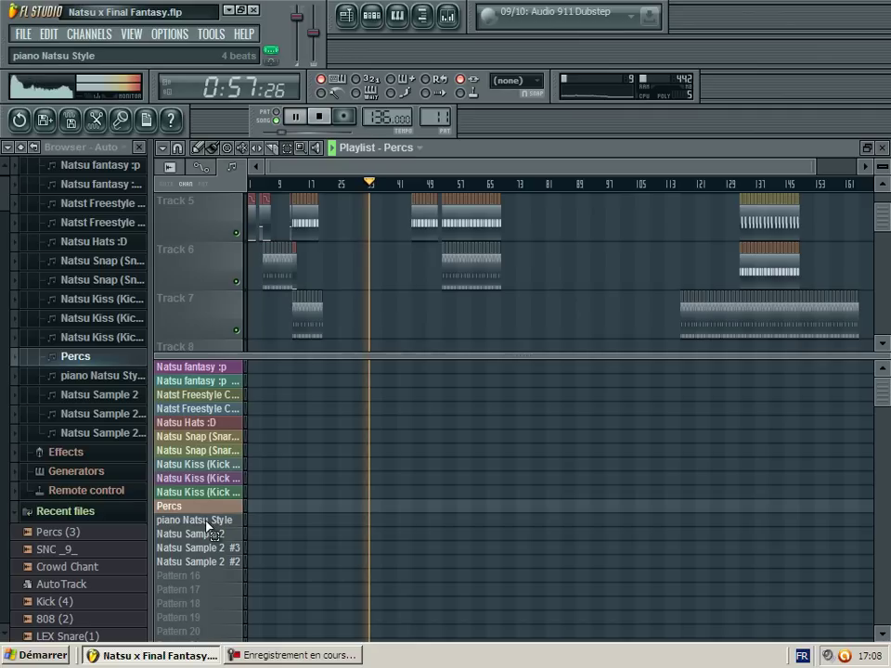
click(212, 535)
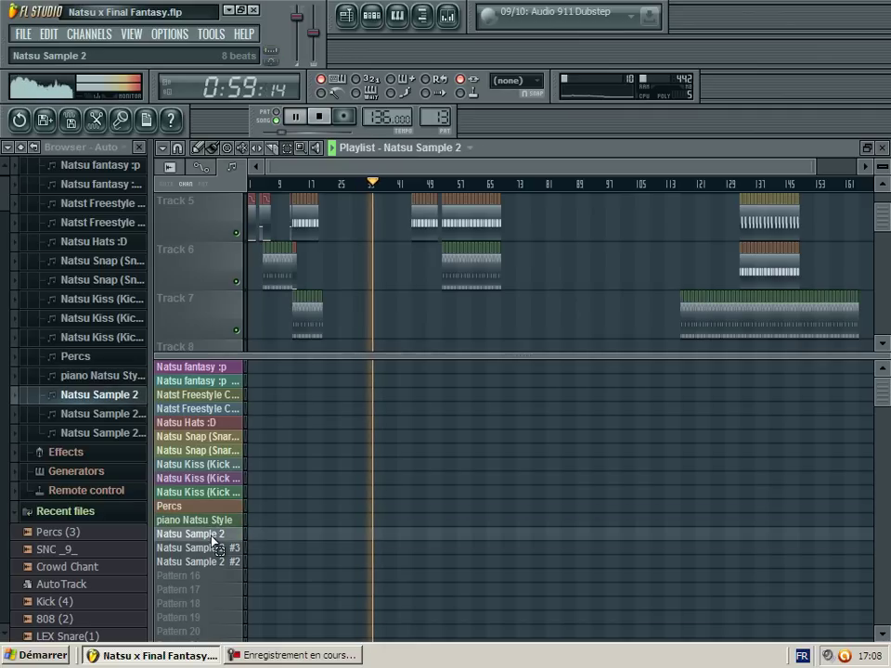
click(212, 548)
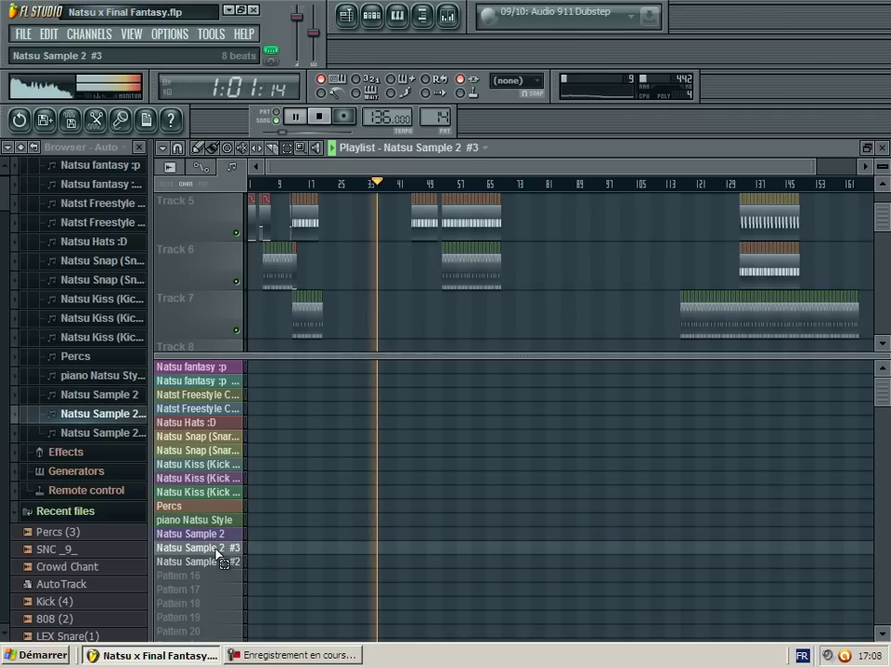
click(209, 562)
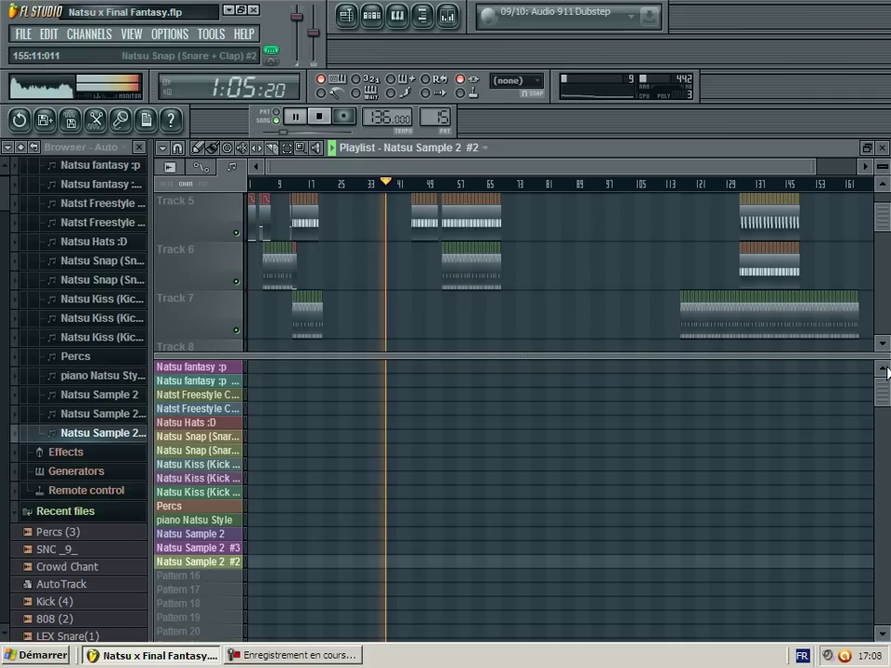
Step: Fit the whole colour-coded arrangement in view, listen to the song through to its closing bars and stop playback
drag(542, 354, 554, 525)
scroll(461, 360, up, 4)
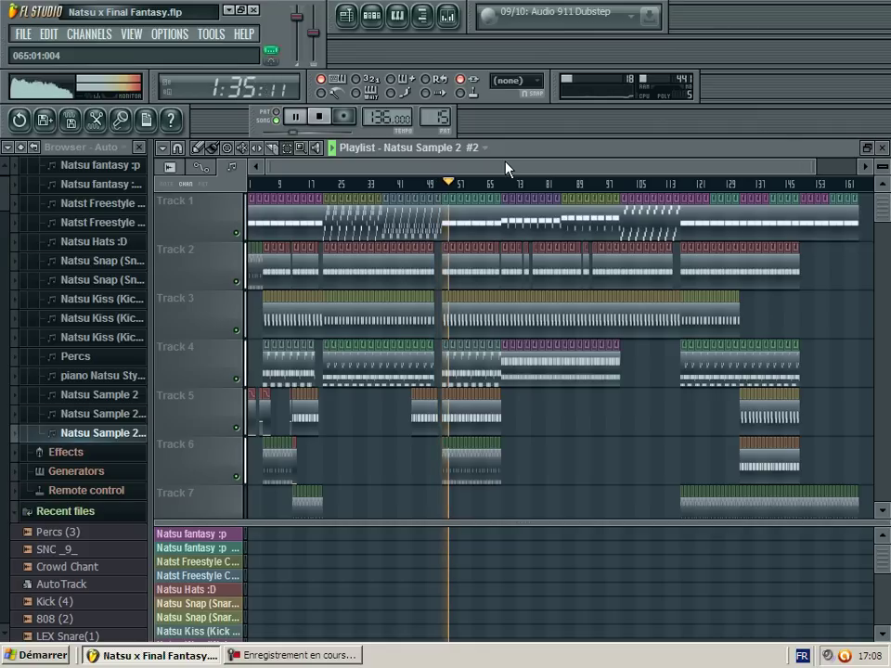
click(188, 226)
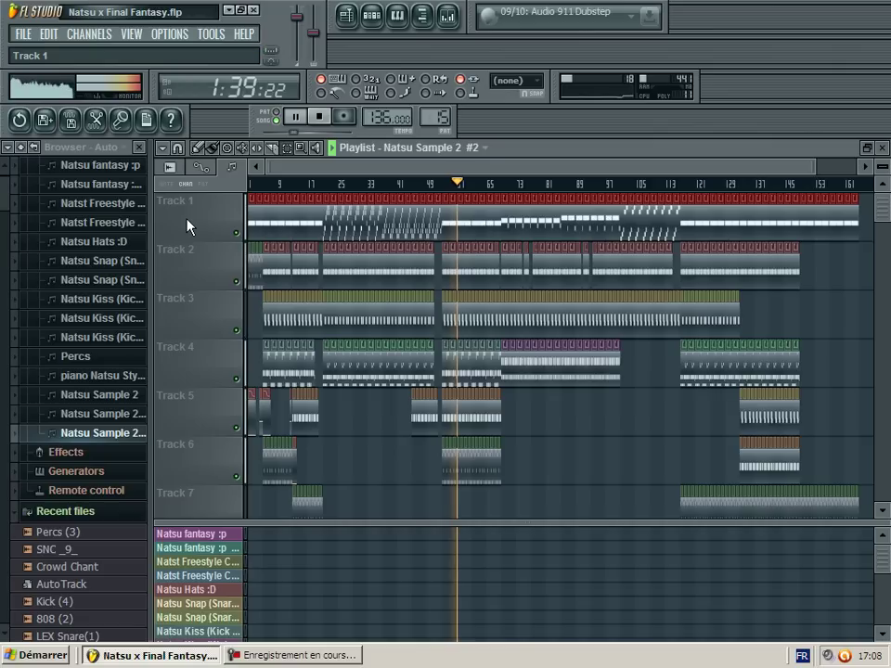
scroll(187, 220, down, 1)
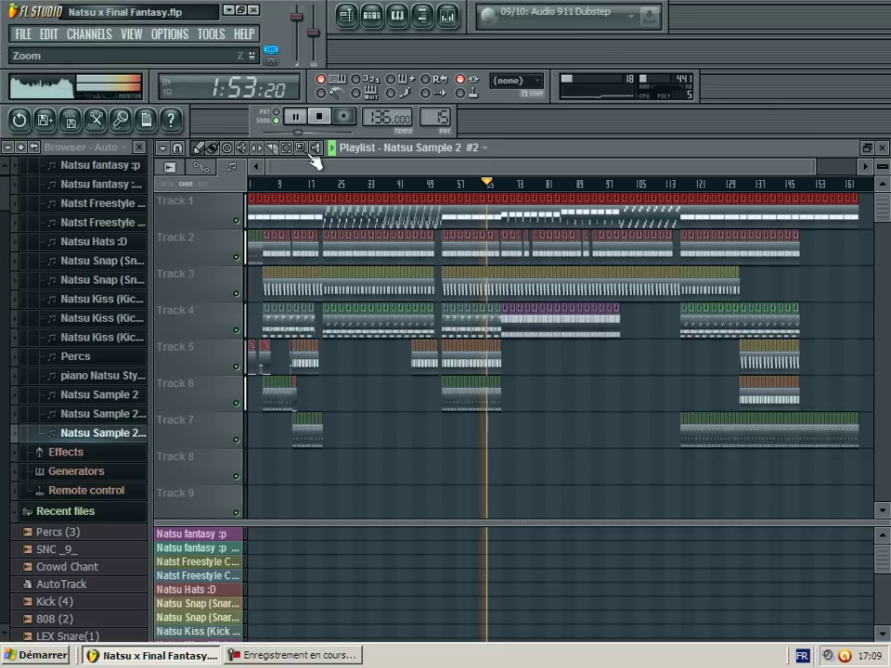
mouse_move(813, 166)
mouse_down()
mouse_move(823, 163)
mouse_move(803, 153)
mouse_up()
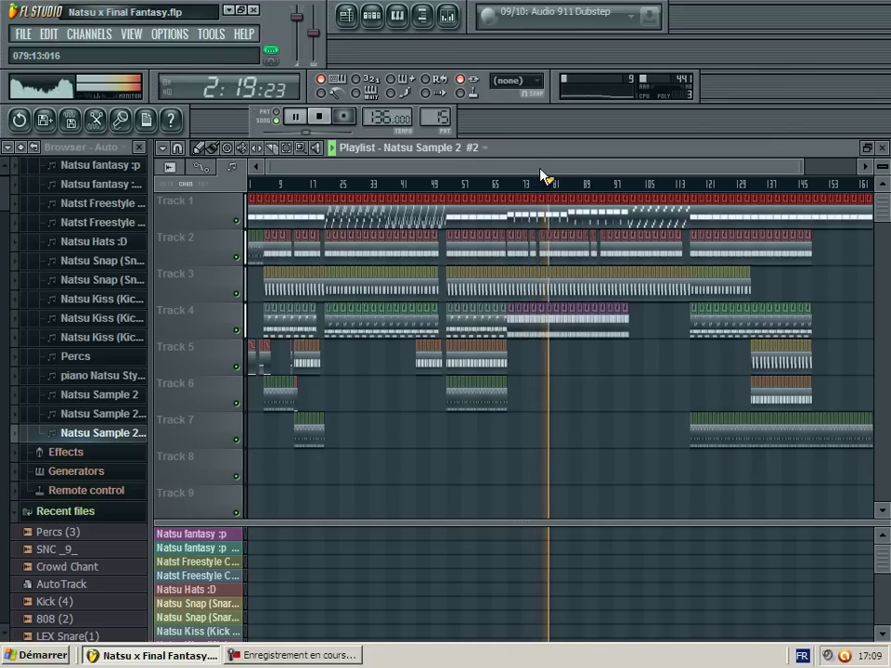
drag(542, 168, 564, 159)
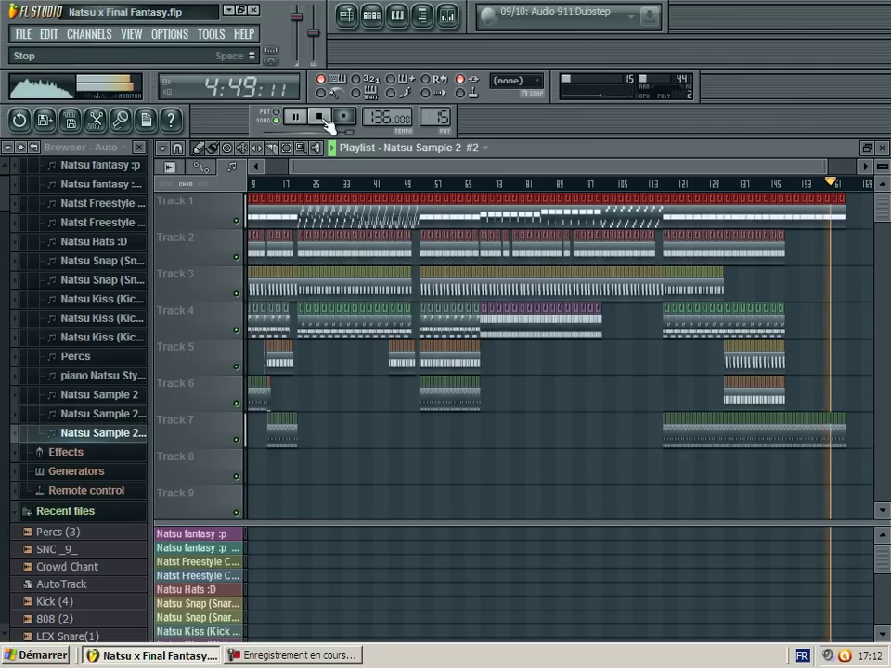
drag(371, 168, 265, 174)
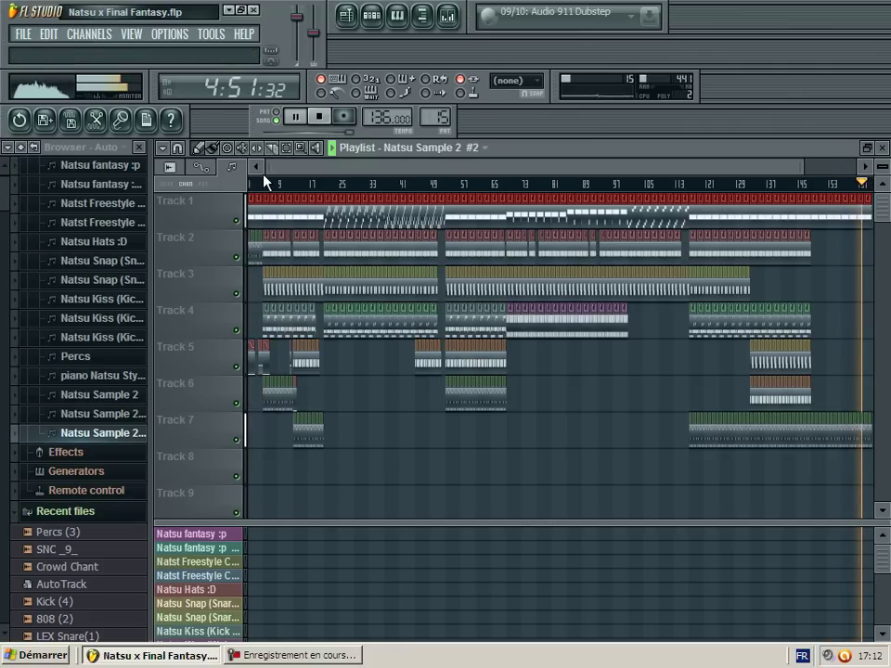
click(327, 119)
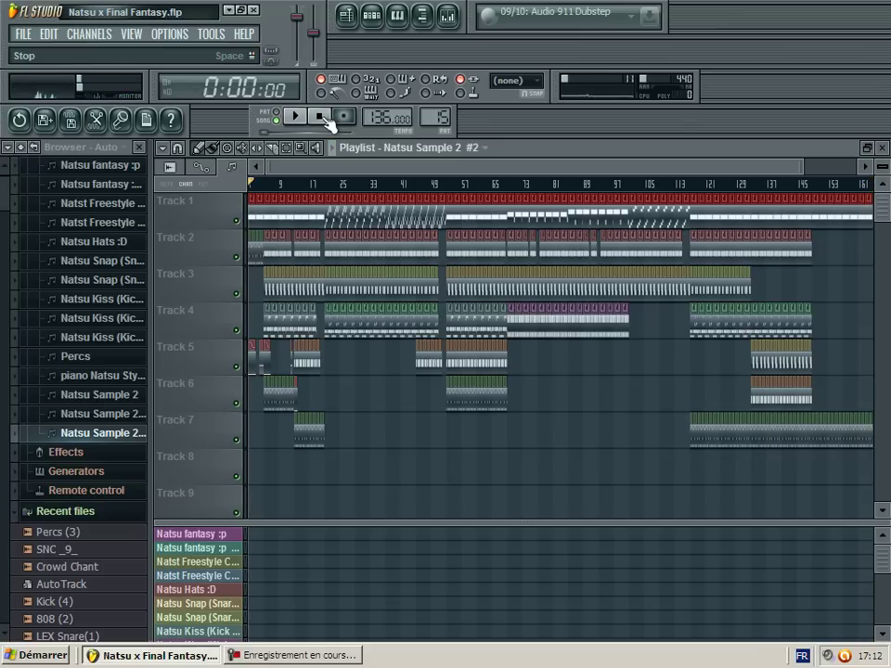
click(301, 655)
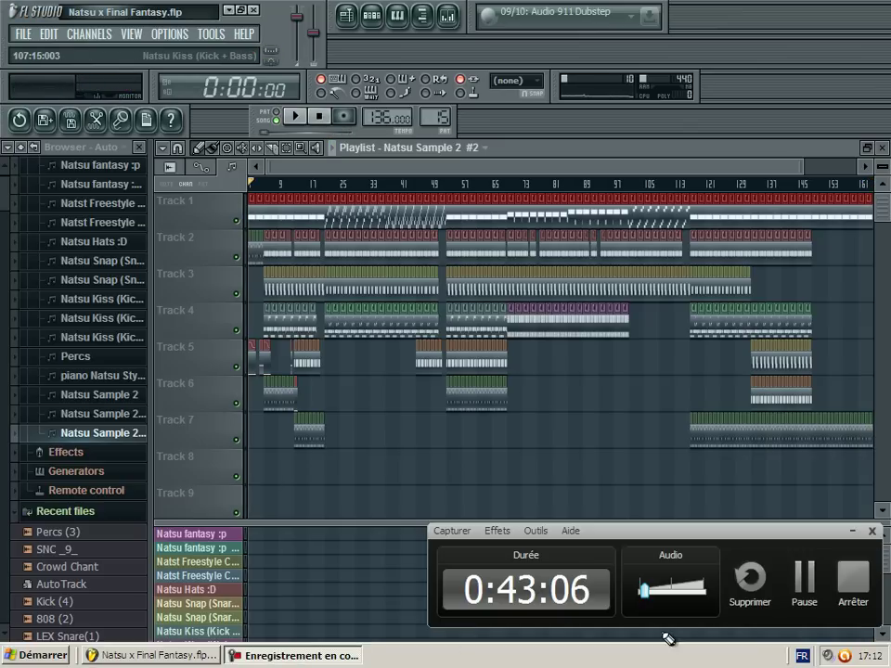
click(860, 587)
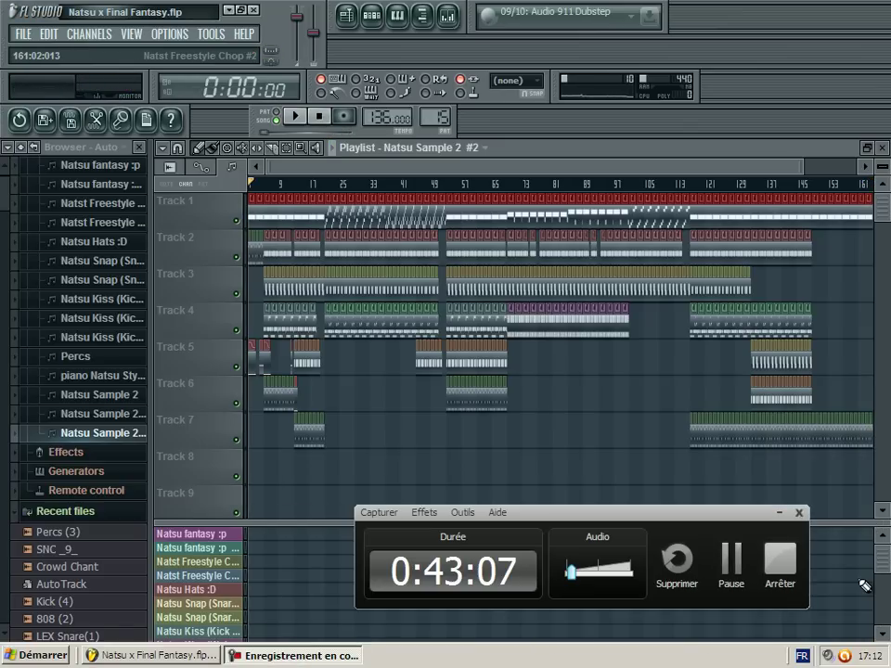